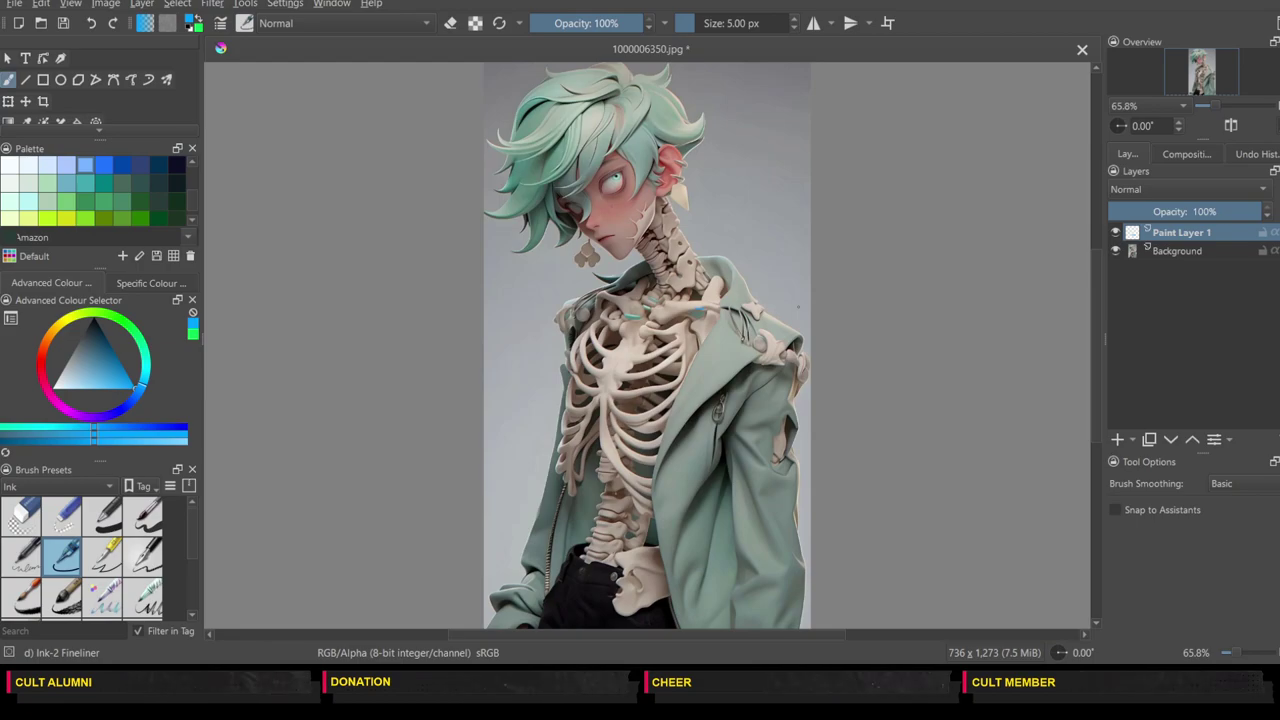
Step: Outline the exposed hip bone above the black trousers in blue, including its top edge up to the jacket
key(1)
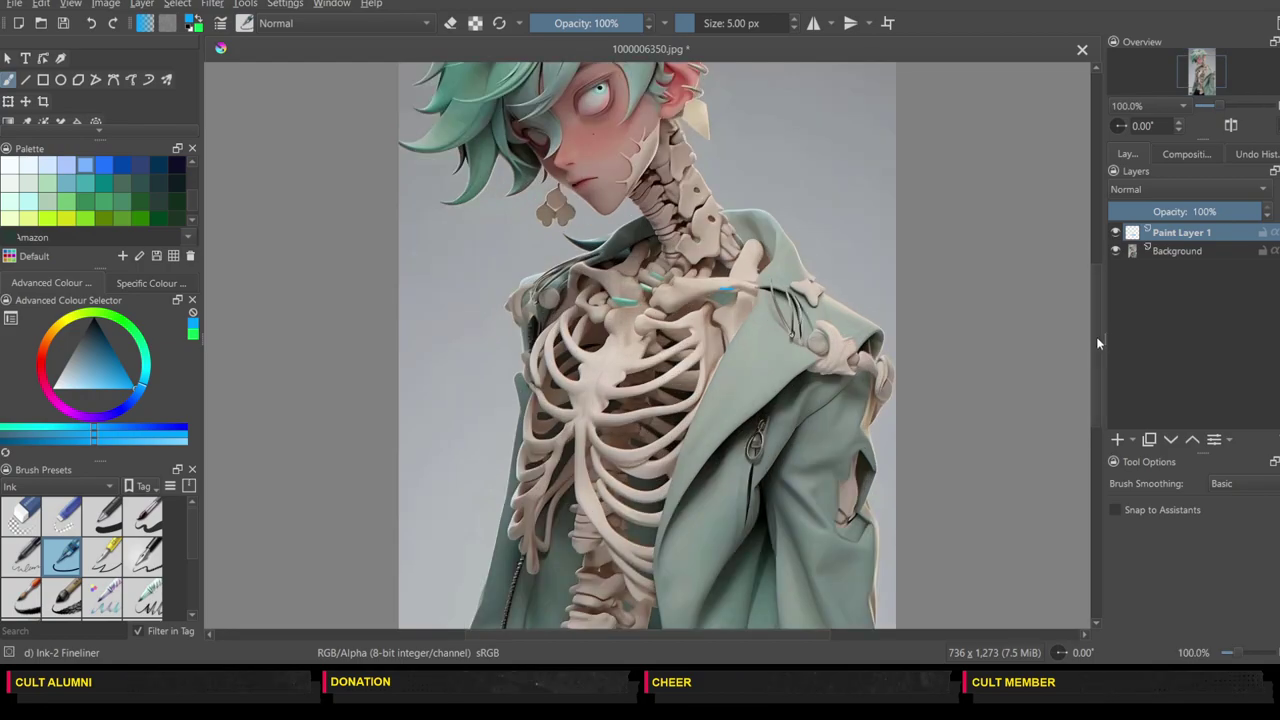
drag(1094, 342, 1073, 403)
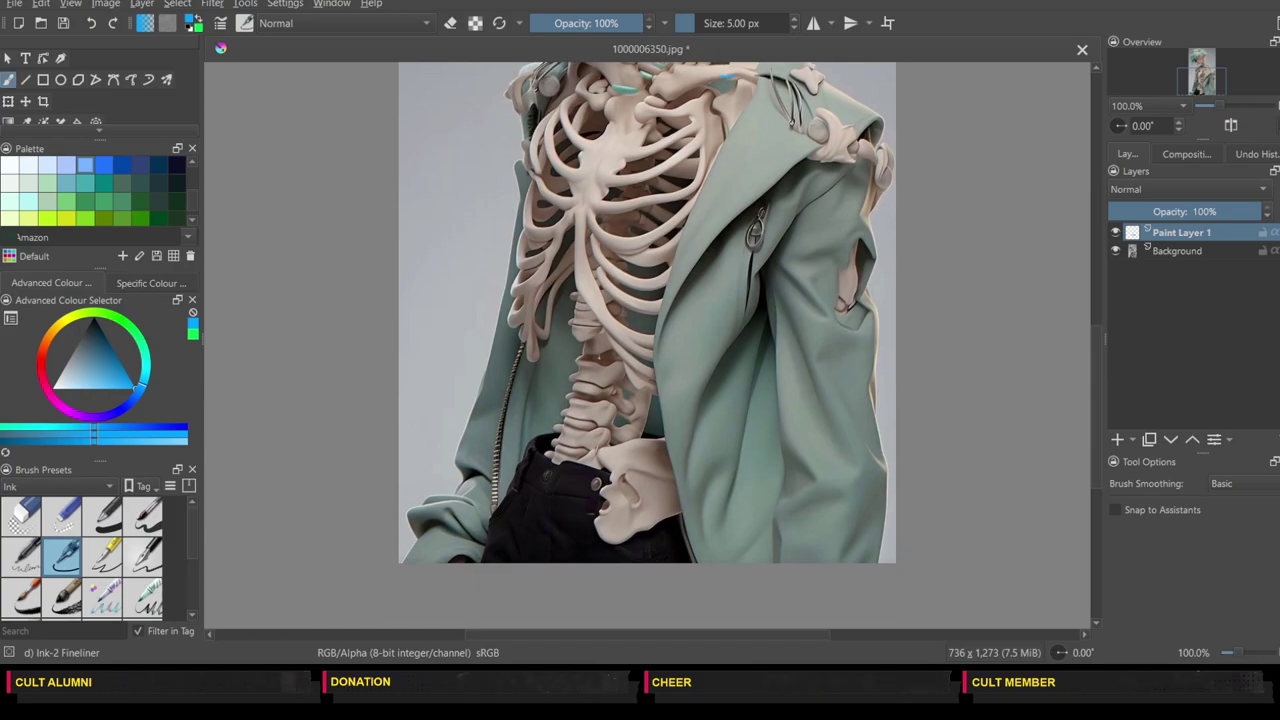
mouse_move(1096, 382)
mouse_down()
mouse_move(1083, 288)
mouse_move(1079, 386)
mouse_up()
key(plus)
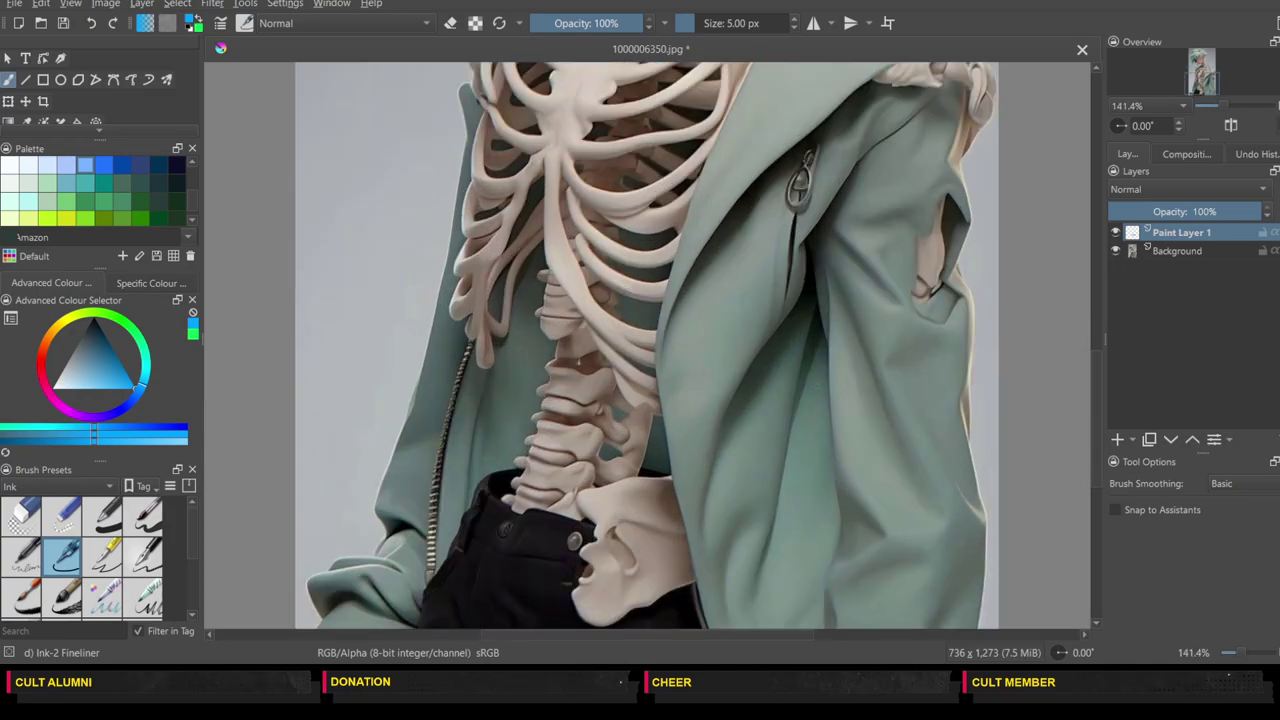
drag(1098, 353, 1094, 381)
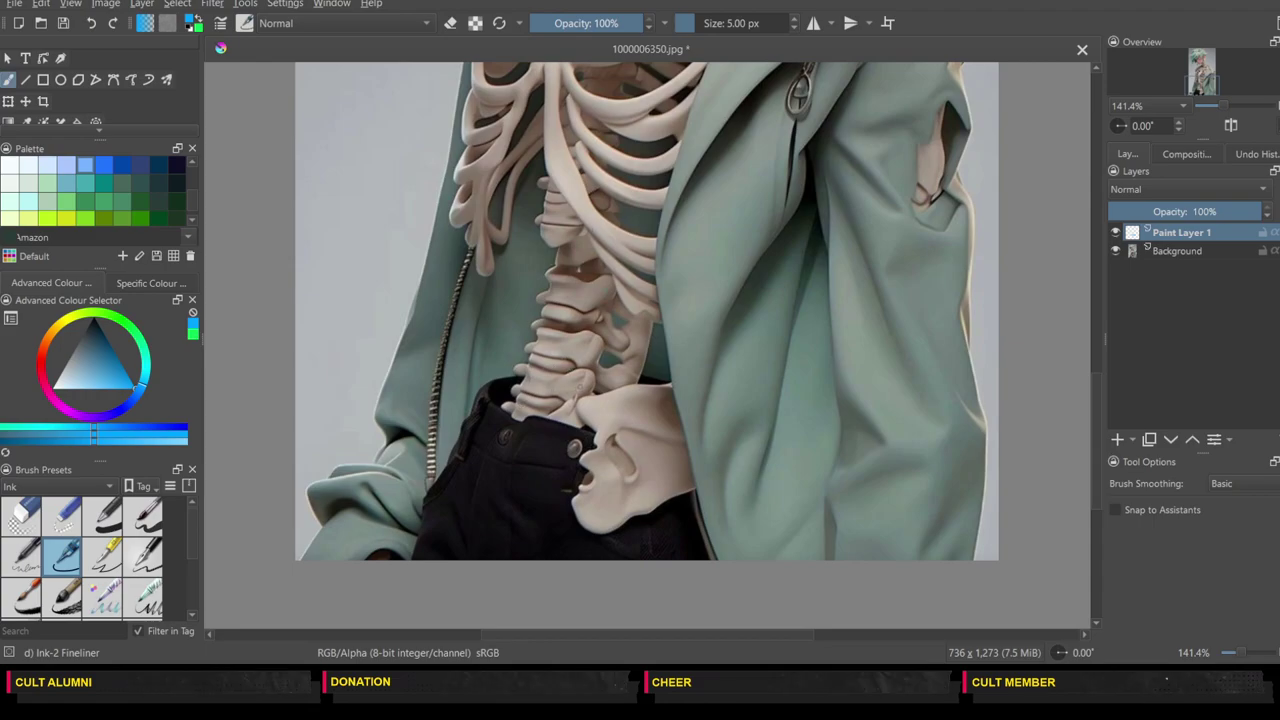
mouse_move(578, 399)
mouse_down()
mouse_move(588, 450)
mouse_move(576, 494)
mouse_move(636, 514)
mouse_move(694, 490)
mouse_up()
drag(586, 398, 674, 382)
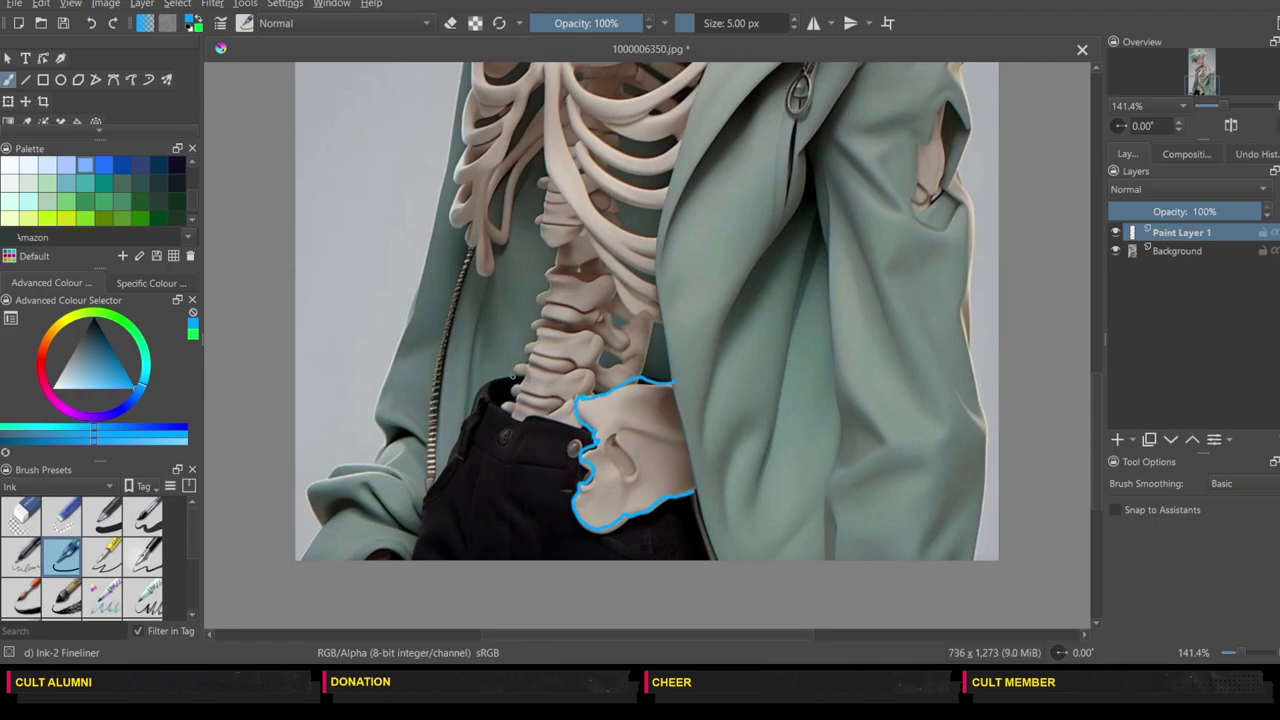
Step: Trace the trousers' waistband in blue, extend its line across the hip bone, and sketch a grid on the bone below
mouse_move(519, 379)
mouse_down()
mouse_move(488, 393)
mouse_move(507, 413)
mouse_move(575, 424)
mouse_move(512, 405)
mouse_up()
drag(585, 431, 675, 420)
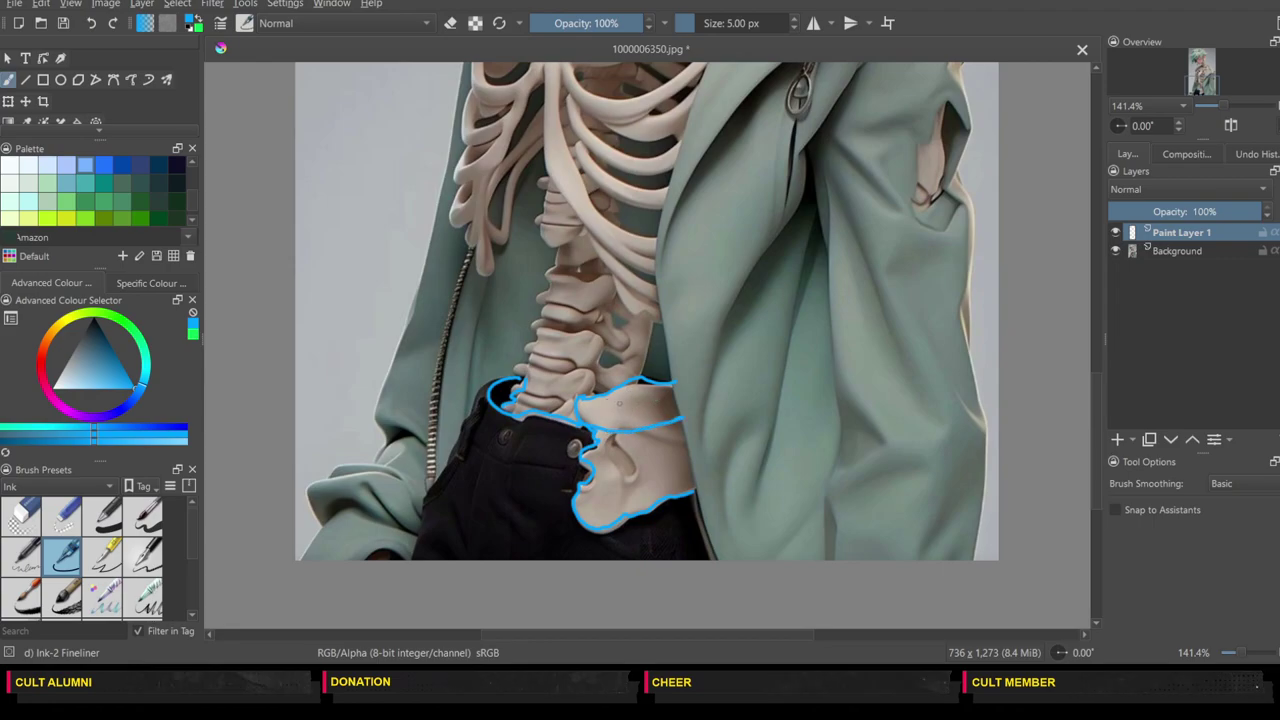
mouse_move(667, 436)
mouse_down()
mouse_move(650, 487)
mouse_move(598, 506)
mouse_up()
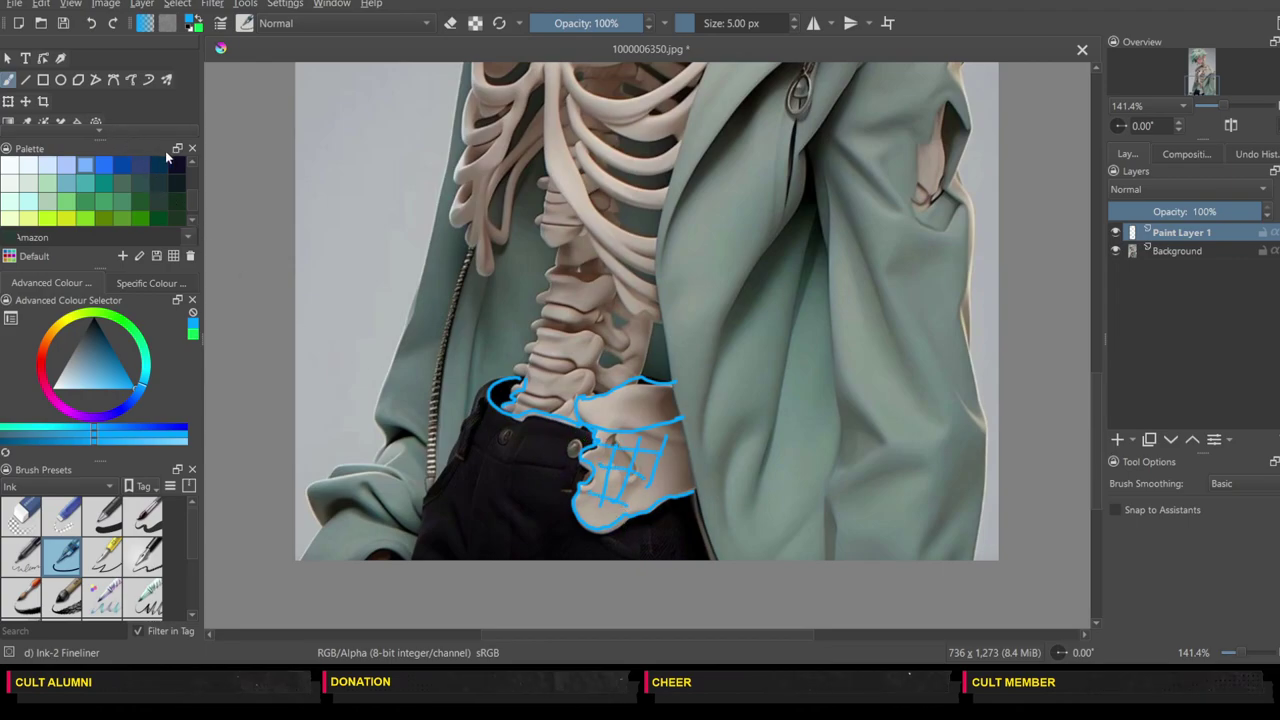
Step: Outline the upper rib gap on each side of the sternum and both edges of the long curved bone below it
drag(1096, 457, 1083, 366)
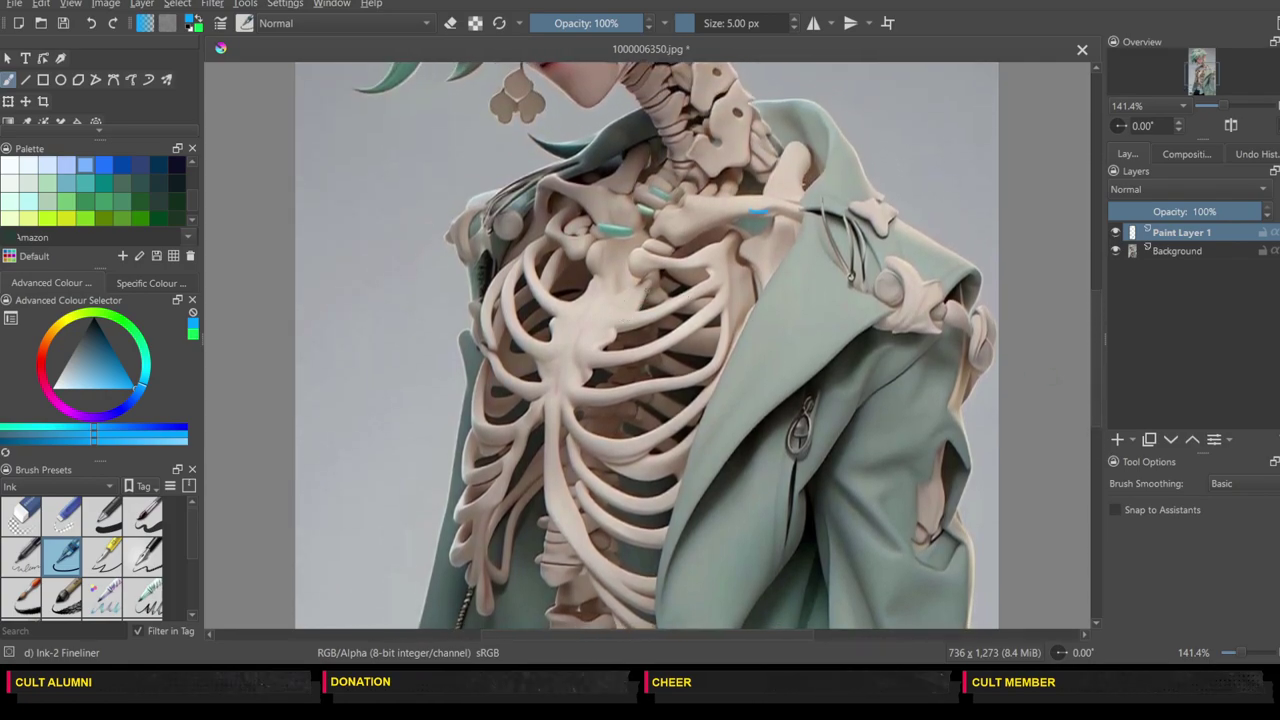
mouse_move(641, 292)
mouse_down()
mouse_move(644, 306)
mouse_move(697, 276)
mouse_up()
mouse_move(590, 284)
mouse_down()
mouse_move(528, 248)
mouse_move(574, 258)
mouse_move(594, 284)
mouse_up()
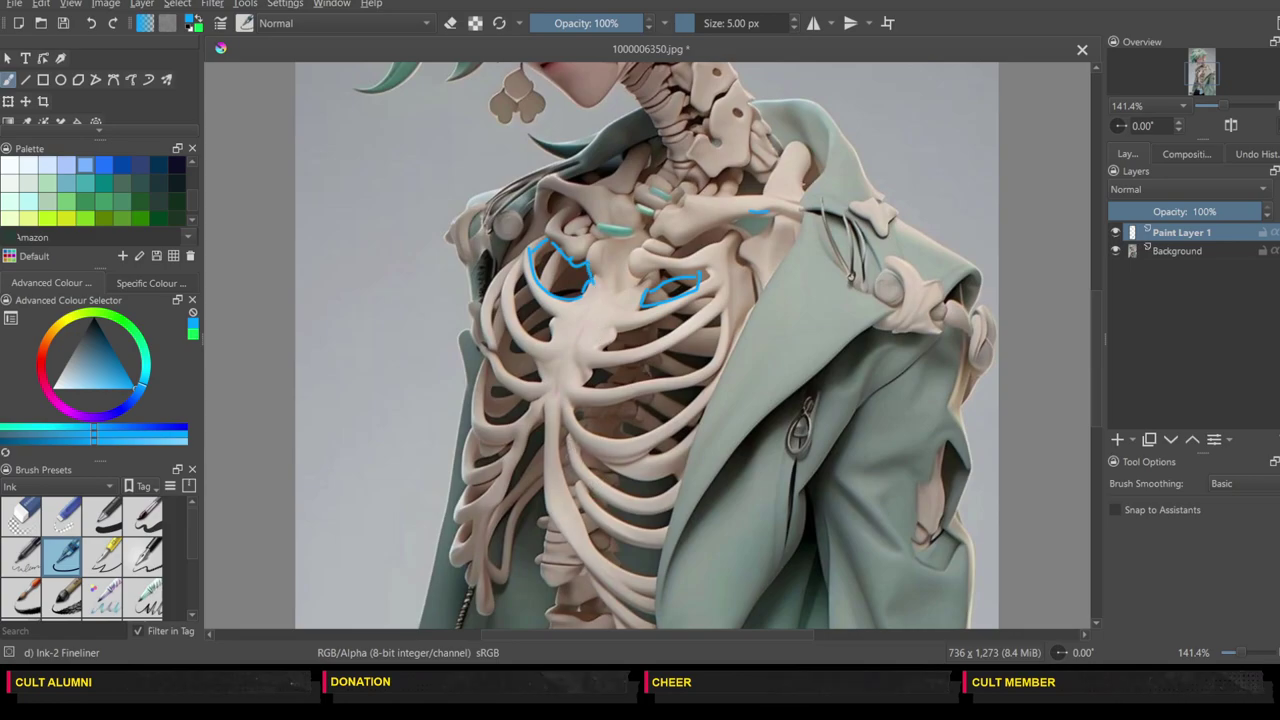
mouse_move(560, 445)
mouse_down()
mouse_move(588, 542)
mouse_move(648, 573)
mouse_move(656, 593)
mouse_up()
drag(540, 410, 546, 482)
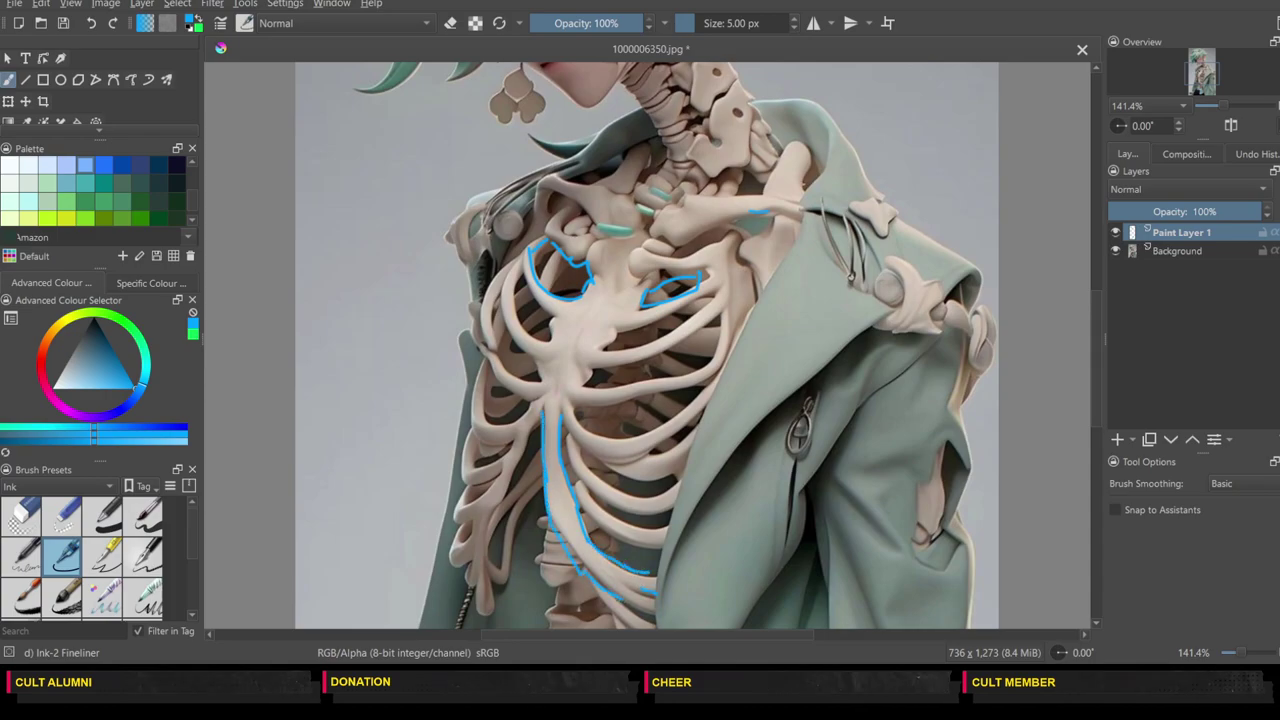
Step: Trace the drooping lower ribs on the image's left side in blue, including their inner edge and rounded ends
drag(512, 480, 526, 448)
drag(500, 505, 484, 610)
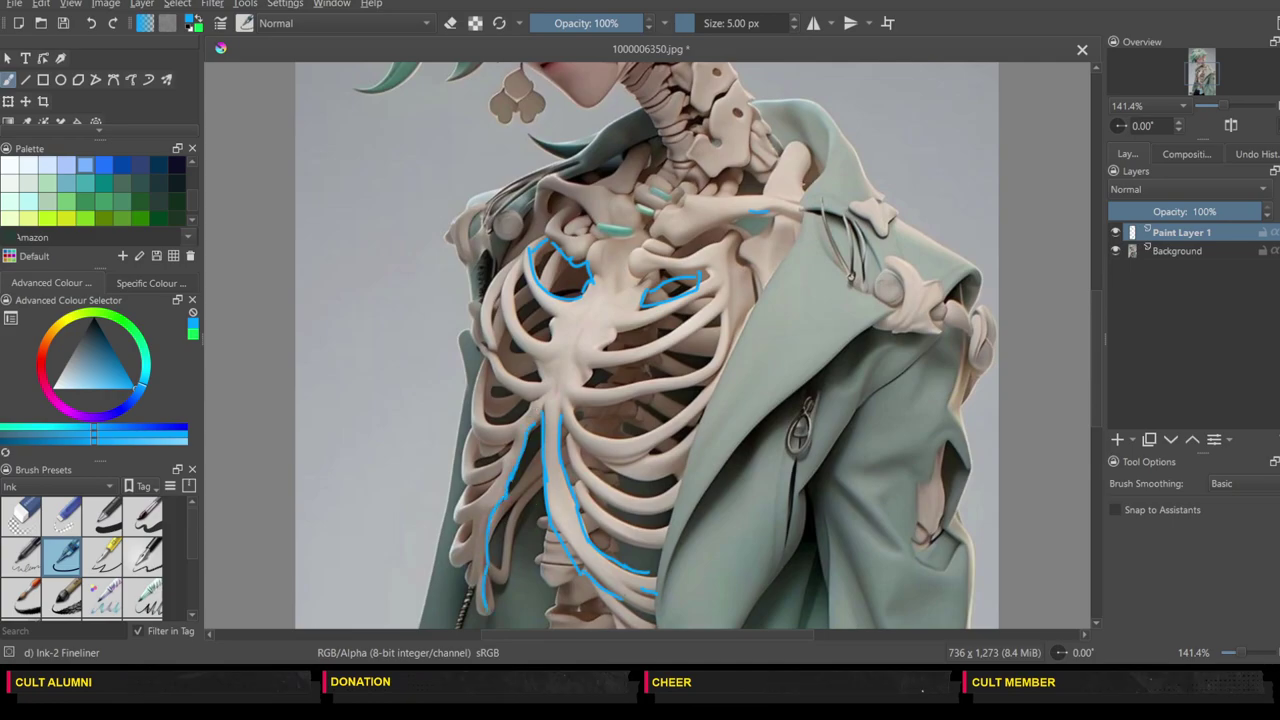
drag(469, 565, 494, 613)
mouse_move(462, 531)
mouse_down()
mouse_move(450, 549)
mouse_move(463, 546)
mouse_up()
drag(491, 484, 464, 508)
Step: Outline a lower rib gap, the jagged rib ends beside the jacket, and the upper edge of a mid-chest rib in blue
mouse_move(590, 522)
mouse_down()
mouse_move(655, 553)
mouse_move(645, 570)
mouse_up()
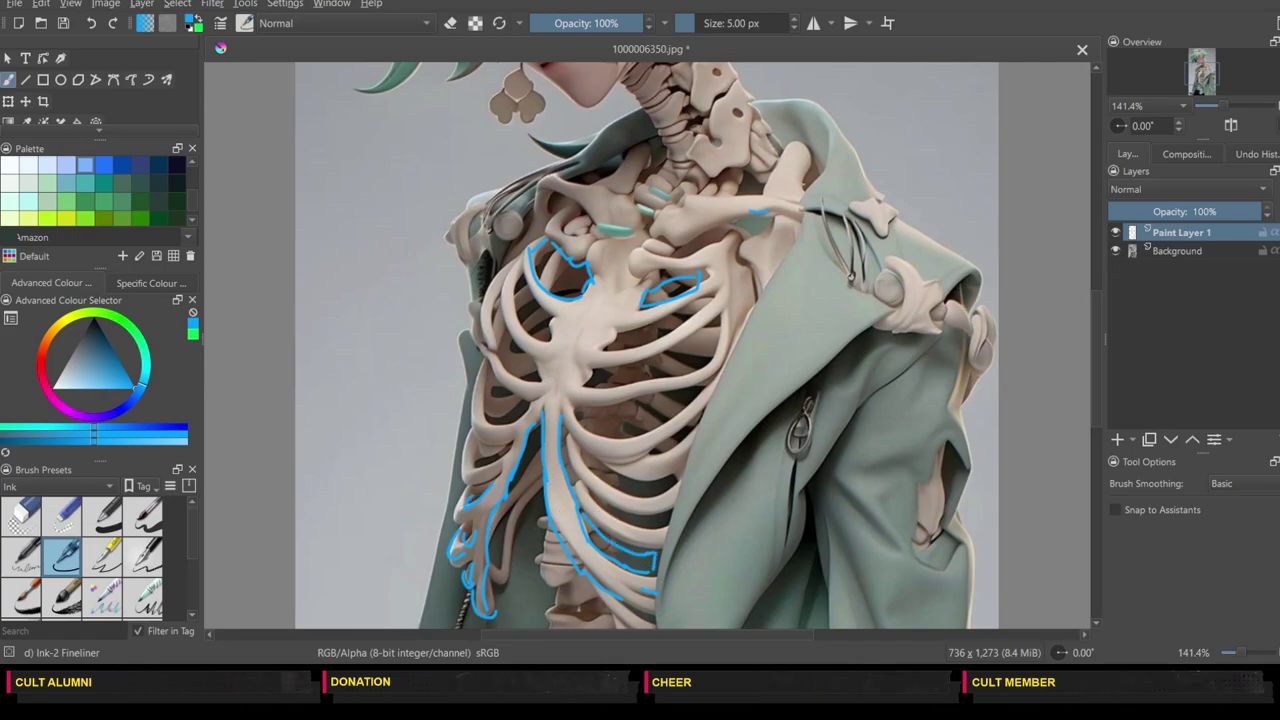
scroll(1095, 377, down, 3)
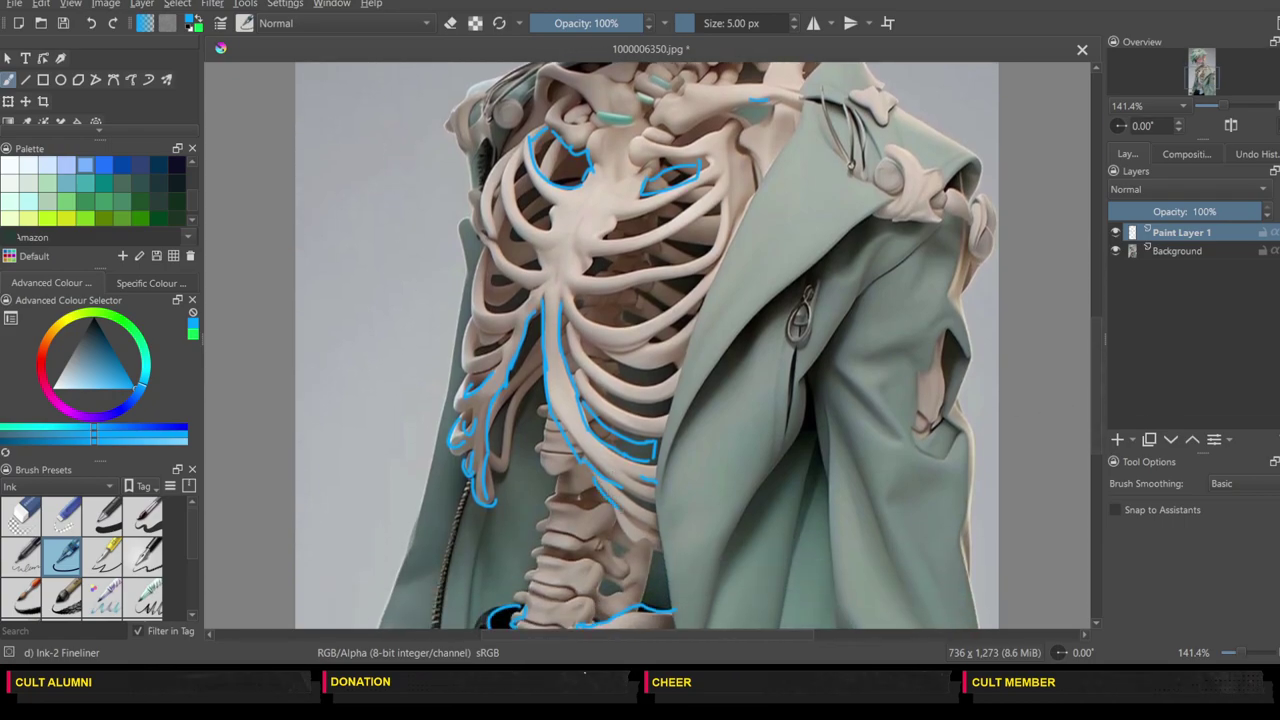
drag(645, 540, 662, 551)
drag(1096, 397, 1093, 378)
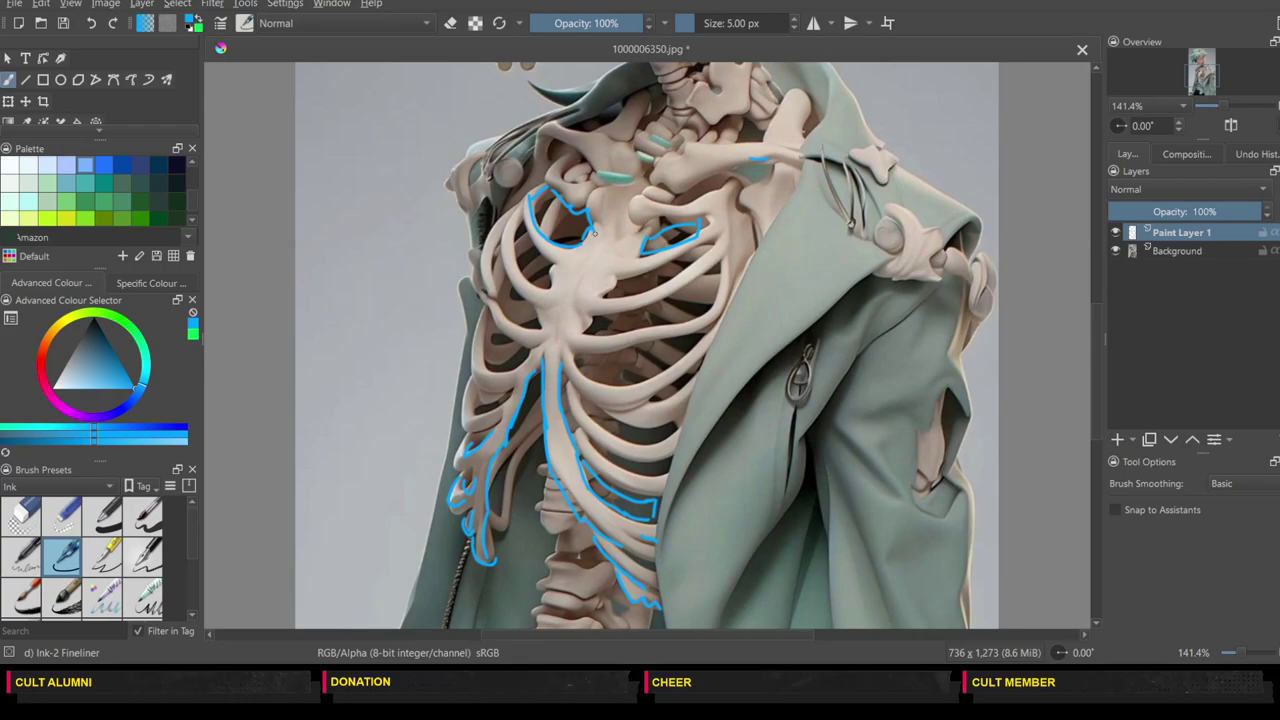
mouse_move(592, 320)
mouse_down()
mouse_move(632, 333)
mouse_move(693, 320)
mouse_move(709, 290)
mouse_up()
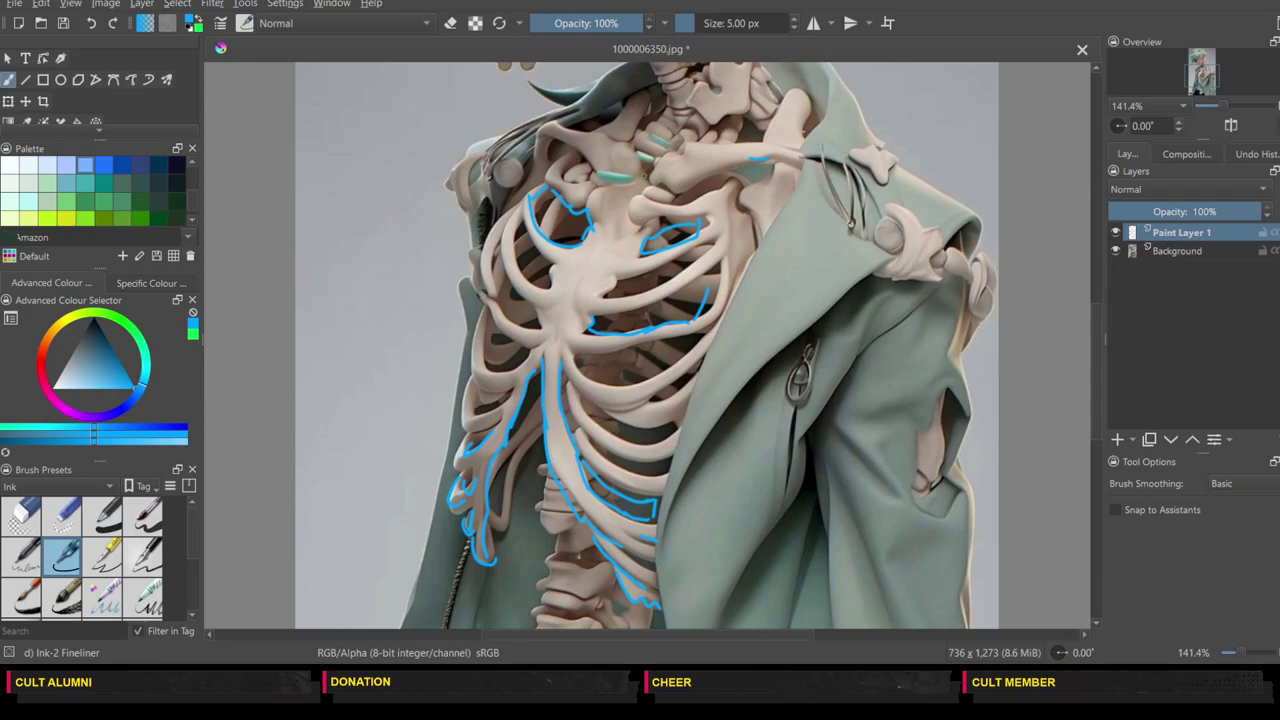
Step: Outline the collarbone beside the jacket lapel and the rounded joints at the top of the sternum in blue
mouse_move(653, 186)
mouse_down()
mouse_move(674, 195)
mouse_move(748, 160)
mouse_up()
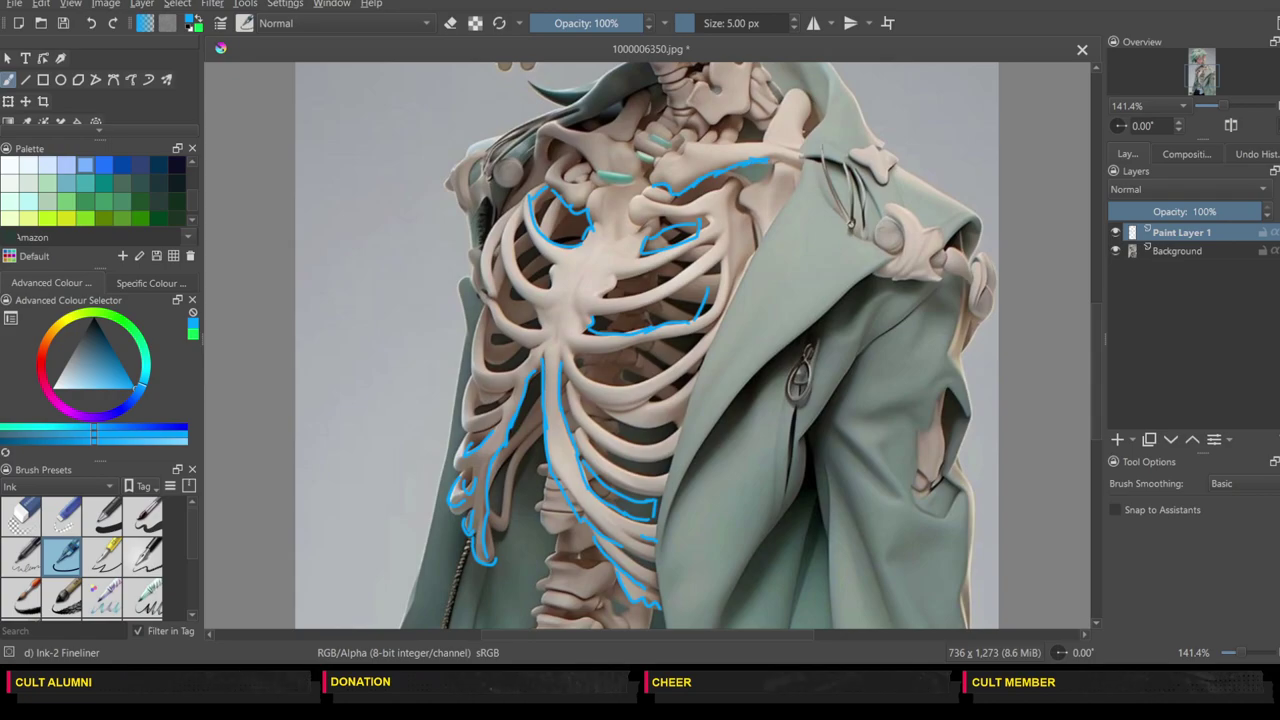
mouse_move(653, 186)
mouse_down()
mouse_move(690, 144)
mouse_move(766, 144)
mouse_up()
mouse_move(600, 183)
mouse_down()
mouse_move(577, 154)
mouse_move(642, 179)
mouse_up()
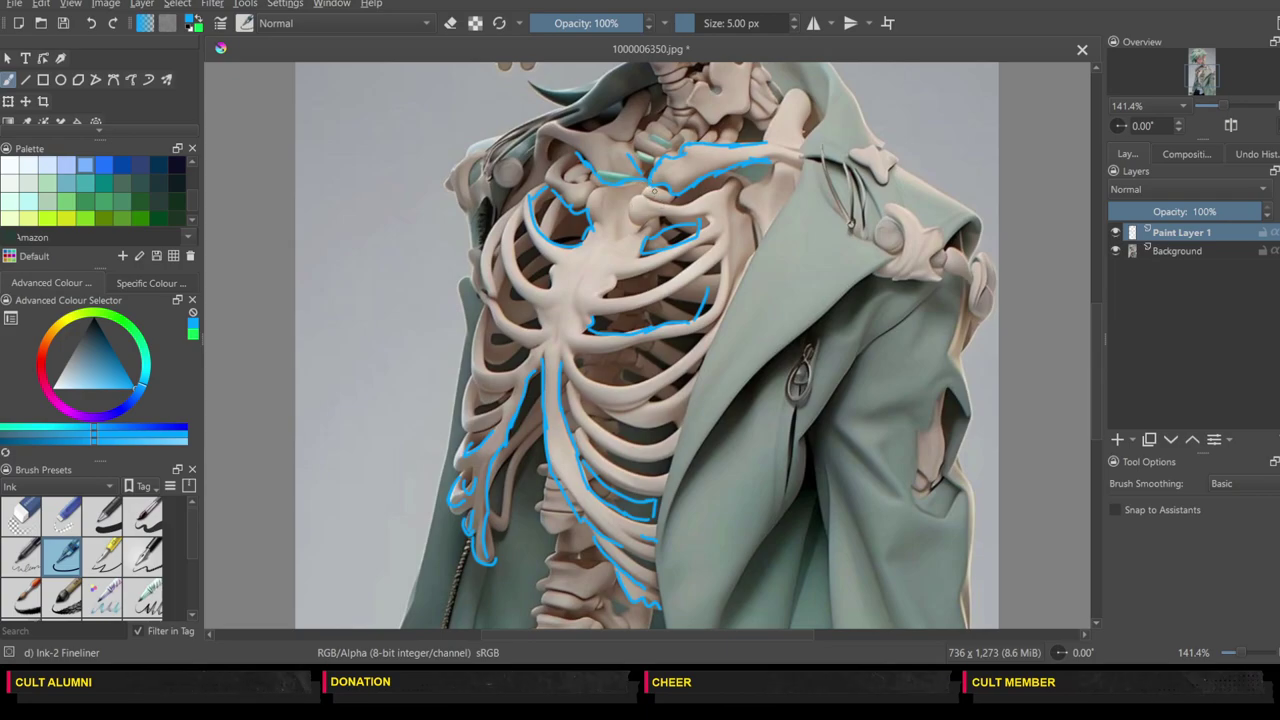
drag(648, 195, 634, 218)
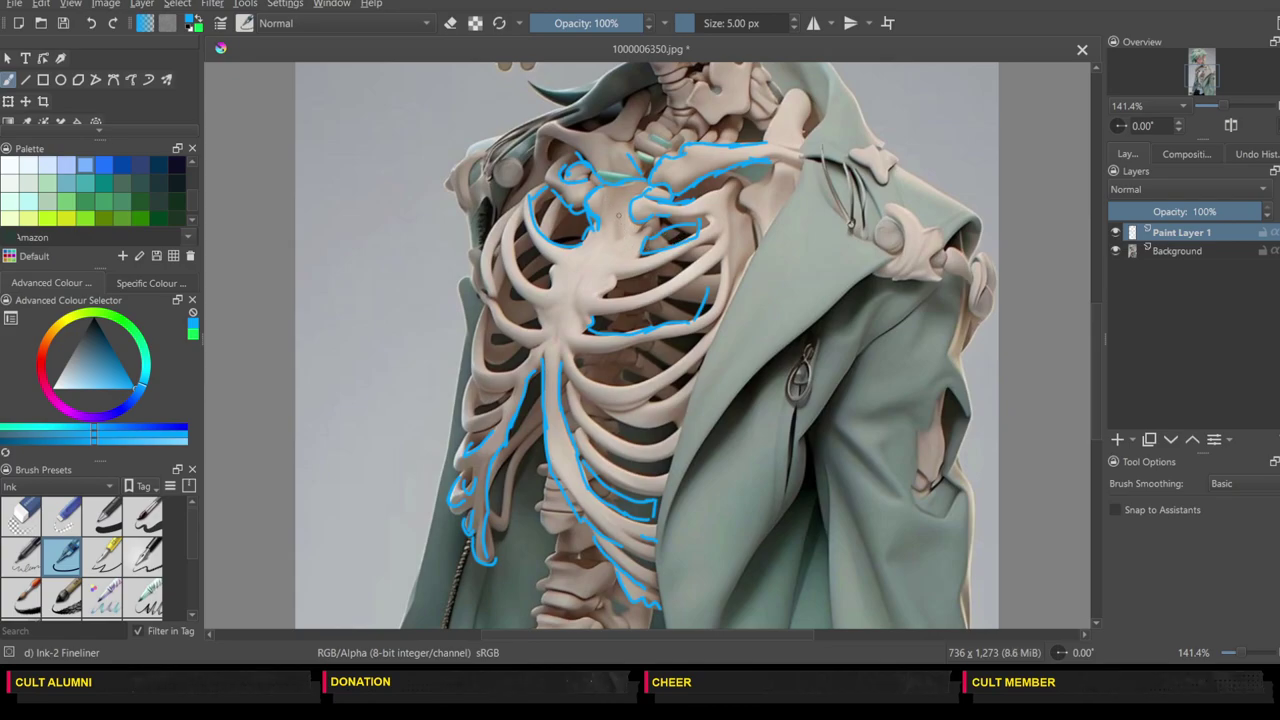
Step: Draw three blue contour lines following the curve of the sternum from its top down to mid-chest
mouse_move(619, 196)
mouse_down()
mouse_move(618, 230)
mouse_move(565, 318)
mouse_up()
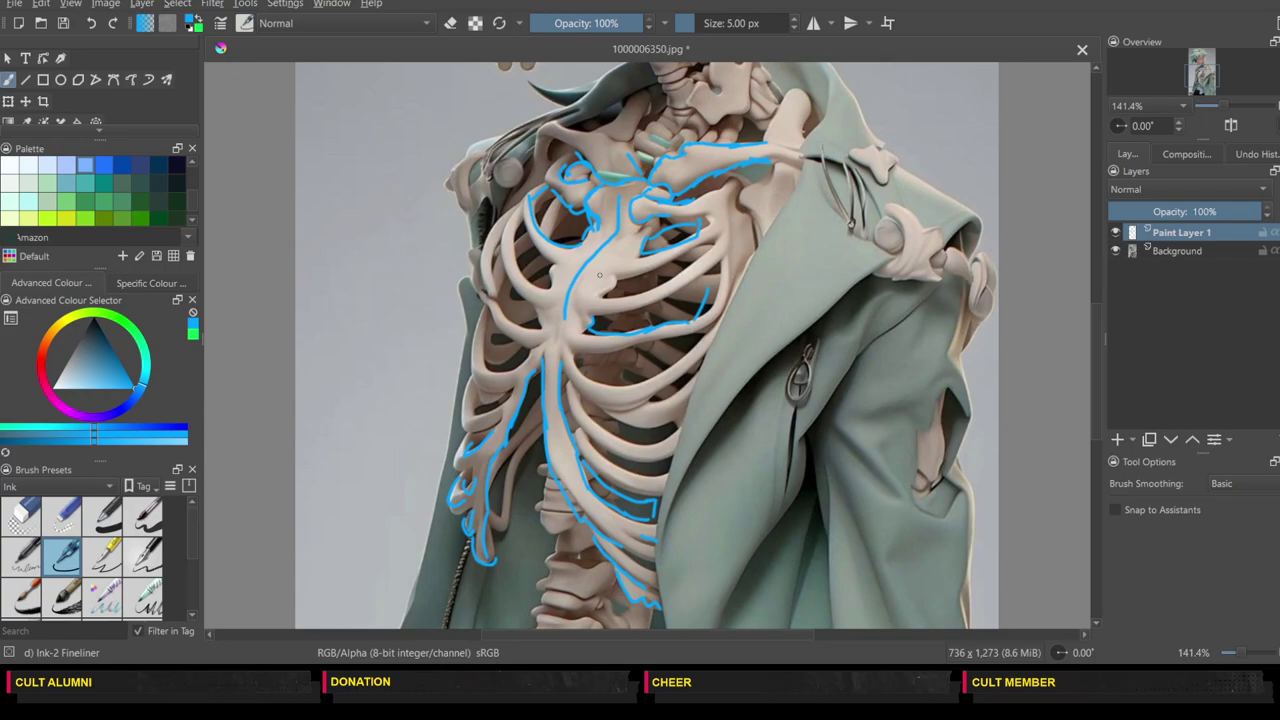
drag(625, 206, 592, 289)
drag(598, 237, 561, 297)
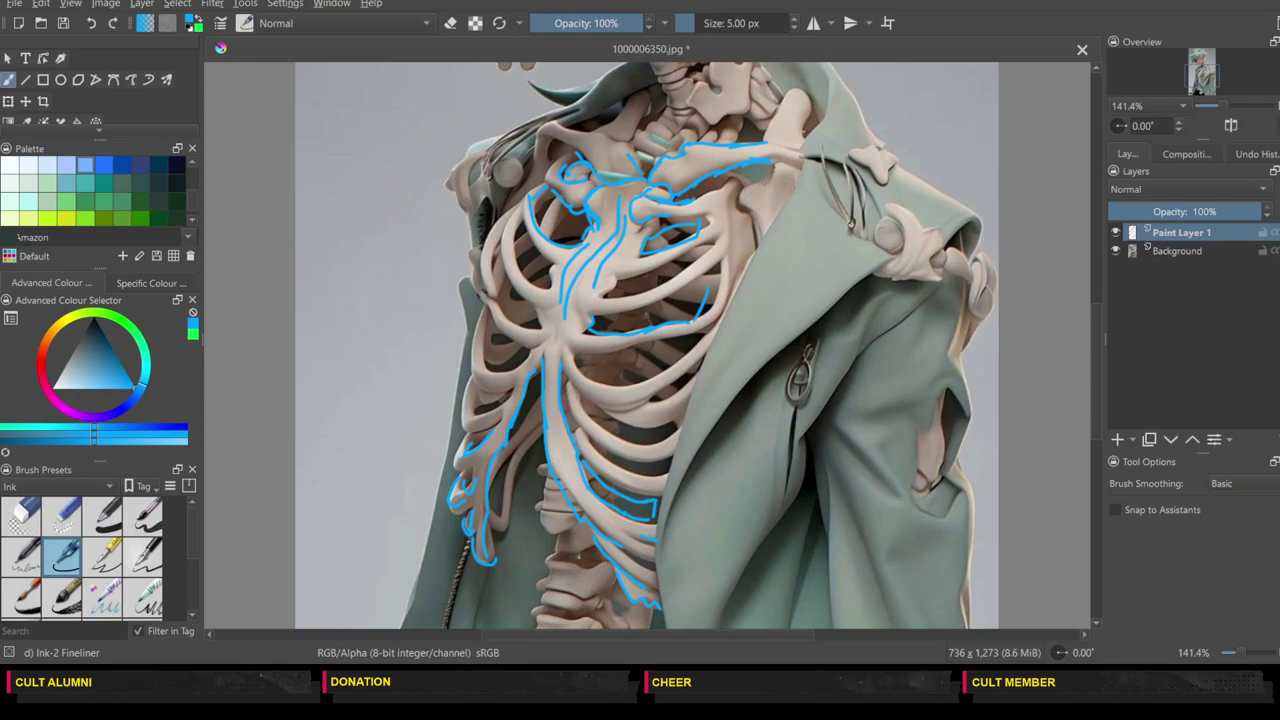
Step: Outline the shoulder blade and the upright bone behind the collarbone, and mark the lapel's bone ornament and cord in blue
drag(740, 194, 758, 242)
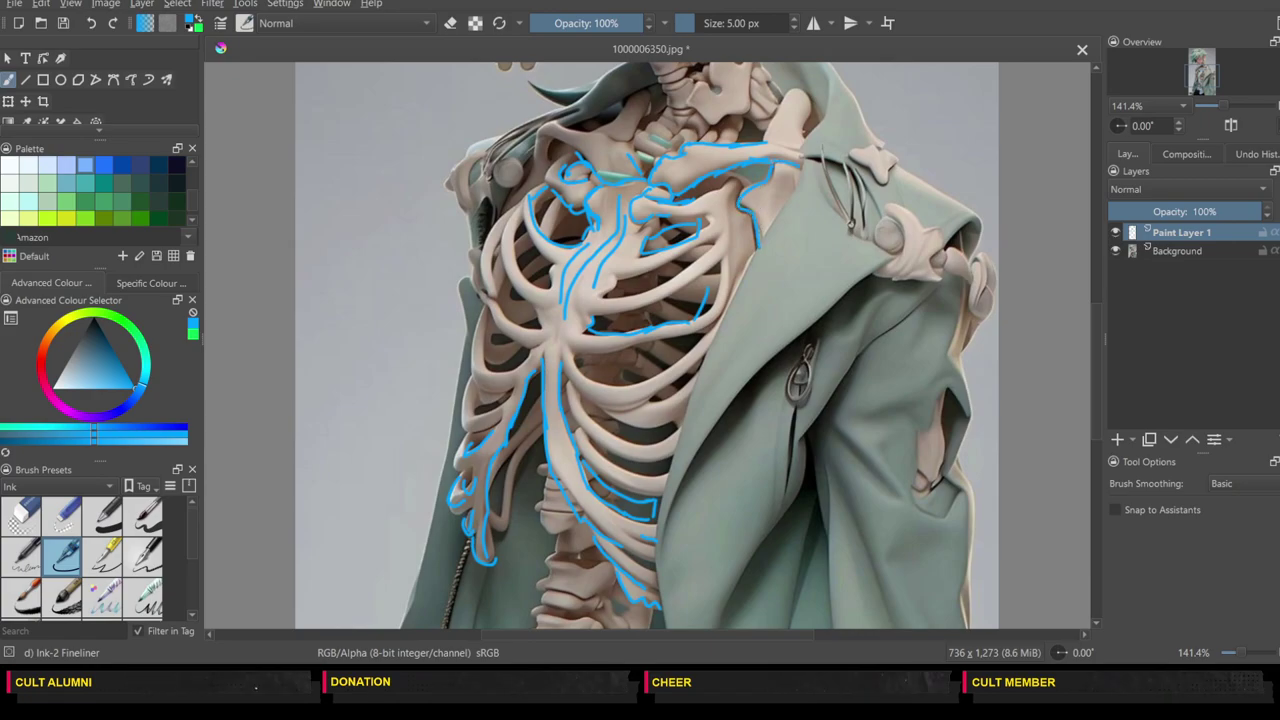
mouse_move(766, 144)
mouse_down()
mouse_move(801, 154)
mouse_move(765, 141)
mouse_move(792, 90)
mouse_move(814, 118)
mouse_move(802, 142)
mouse_move(793, 113)
mouse_up()
drag(780, 192, 767, 210)
drag(793, 126, 791, 138)
mouse_move(884, 140)
mouse_down()
mouse_move(884, 180)
mouse_move(858, 232)
mouse_up()
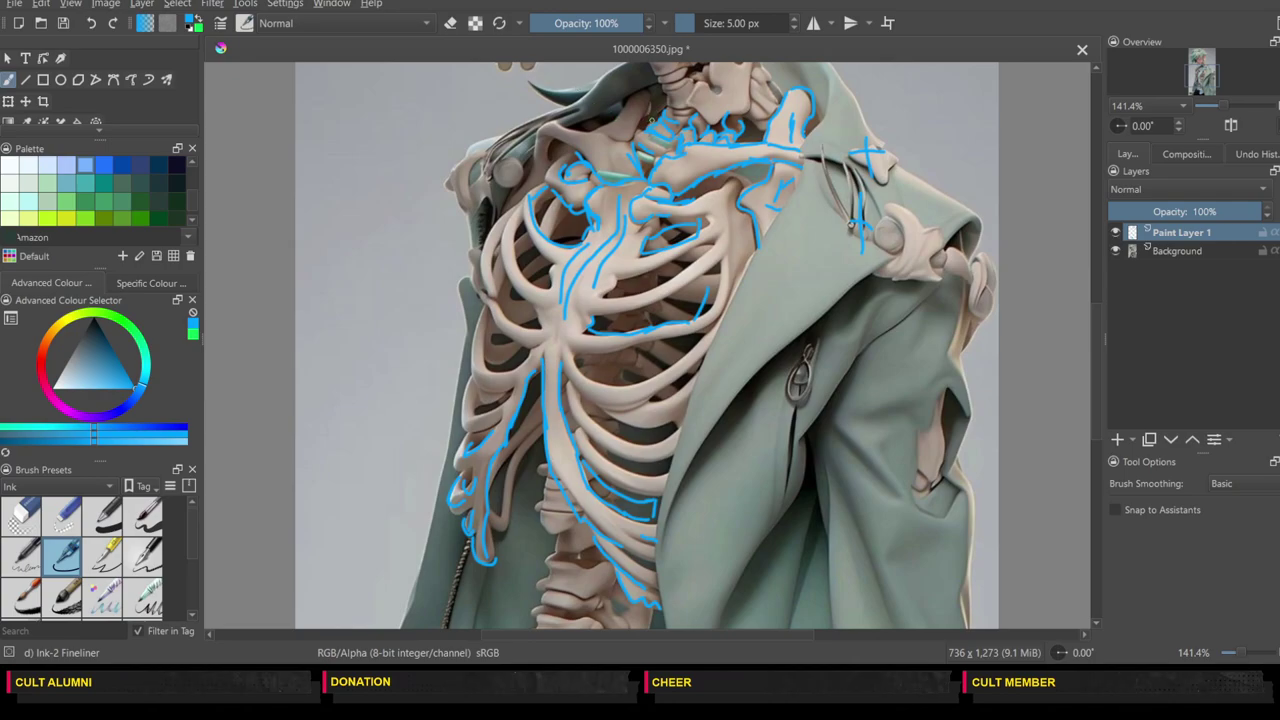
Step: Trace the curved bone at the neck's base and add small blue marks in the gaps between the ribs
drag(646, 113, 627, 130)
mouse_move(575, 222)
mouse_down()
mouse_move(515, 305)
mouse_move(514, 350)
mouse_up()
drag(638, 353, 642, 368)
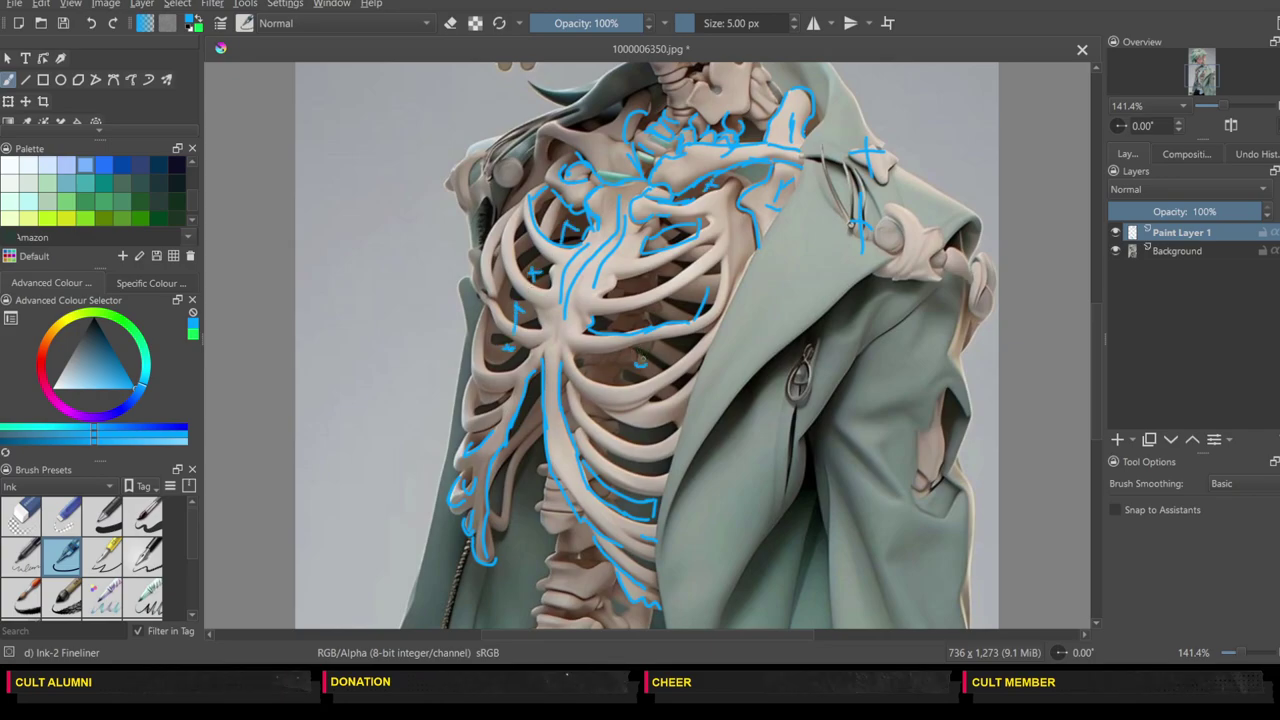
drag(649, 116, 645, 122)
Step: Outline the narrow front neck segments and the larger rear vertebrae with their holes in blue, adding a small mark beside the neck
drag(1099, 365, 1094, 318)
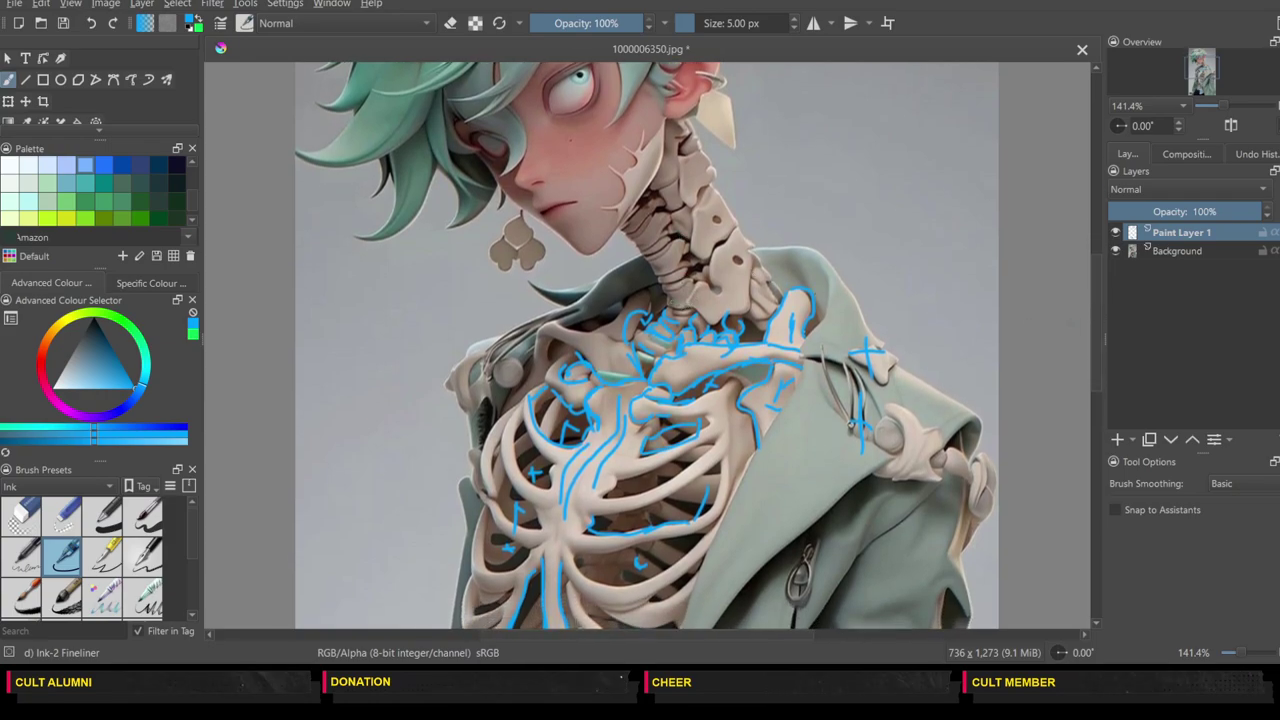
mouse_move(637, 209)
mouse_down()
mouse_move(661, 204)
mouse_move(672, 247)
mouse_move(697, 262)
mouse_up()
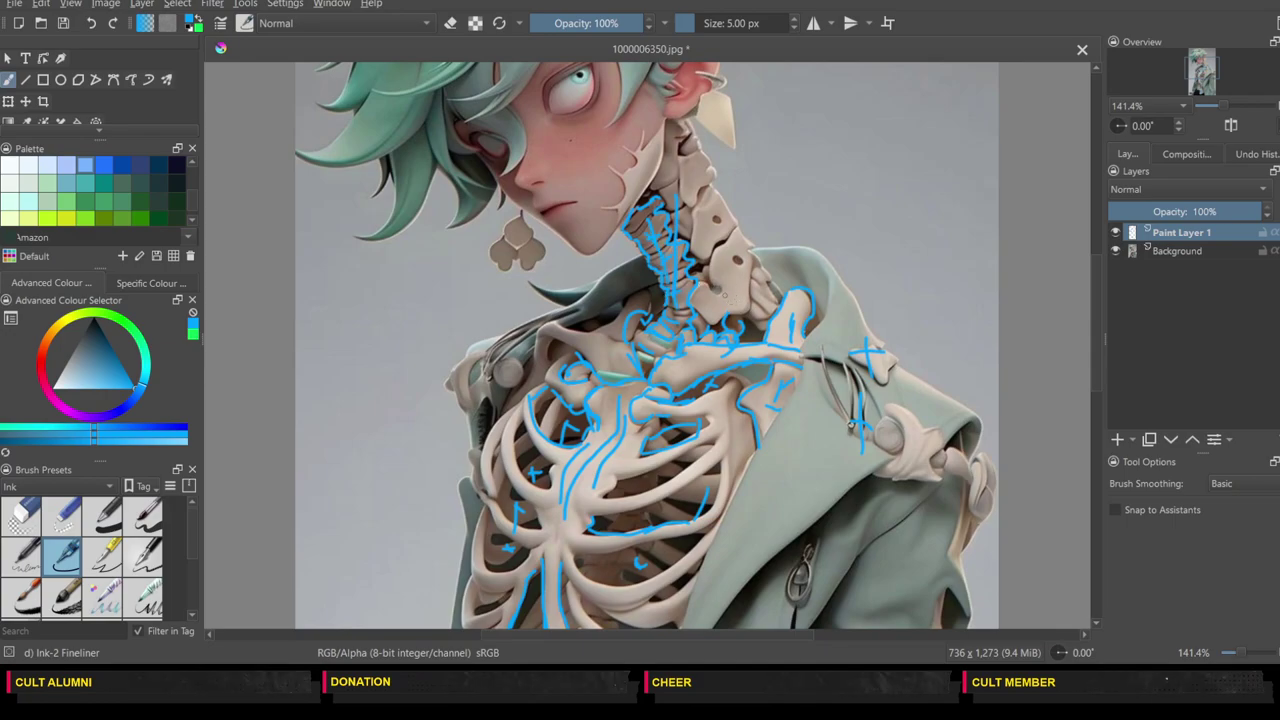
mouse_move(716, 290)
mouse_down()
mouse_move(722, 239)
mouse_move(751, 250)
mouse_move(748, 308)
mouse_up()
drag(745, 303, 717, 318)
mouse_move(695, 223)
mouse_down()
mouse_move(694, 237)
mouse_move(710, 190)
mouse_move(744, 266)
mouse_up()
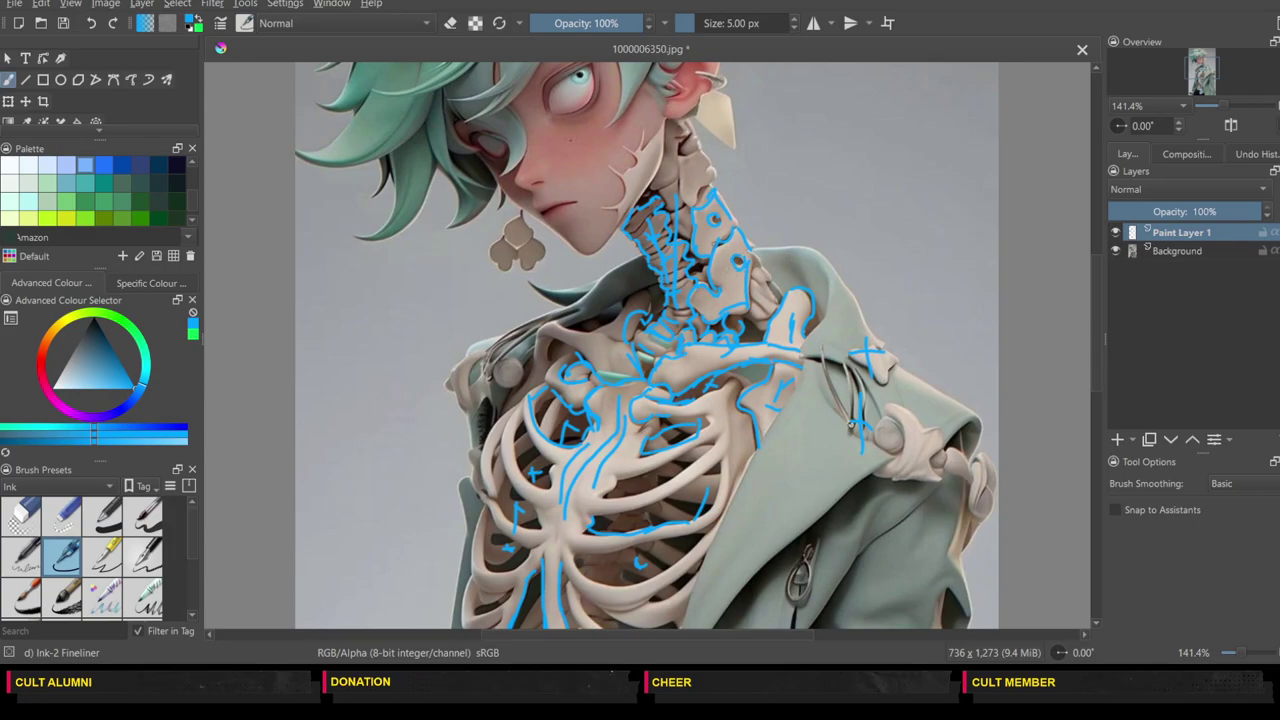
mouse_move(698, 205)
mouse_down()
mouse_move(704, 183)
mouse_move(684, 154)
mouse_move(680, 192)
mouse_move(694, 206)
mouse_up()
drag(742, 210, 768, 222)
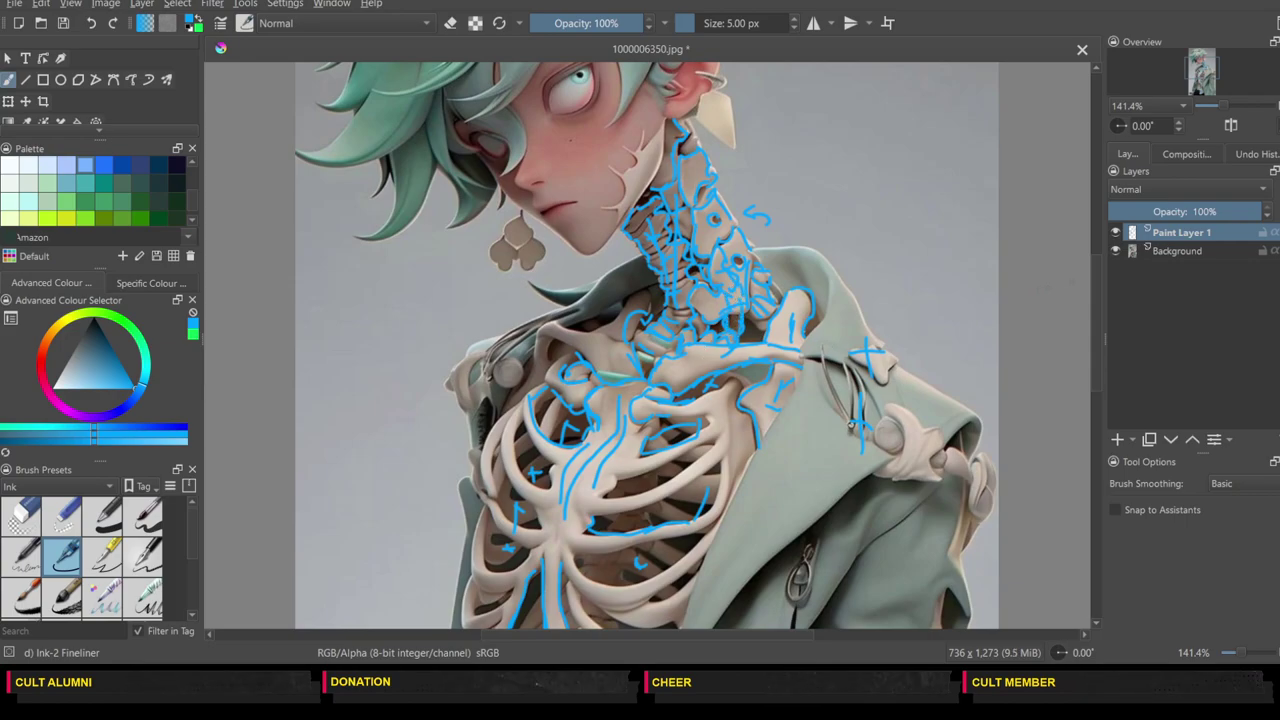
Step: Sketch the spine section behind the lower ribs, mark a cross below the sternum, and draw a curved guide through the ribcage
drag(1098, 301, 1090, 359)
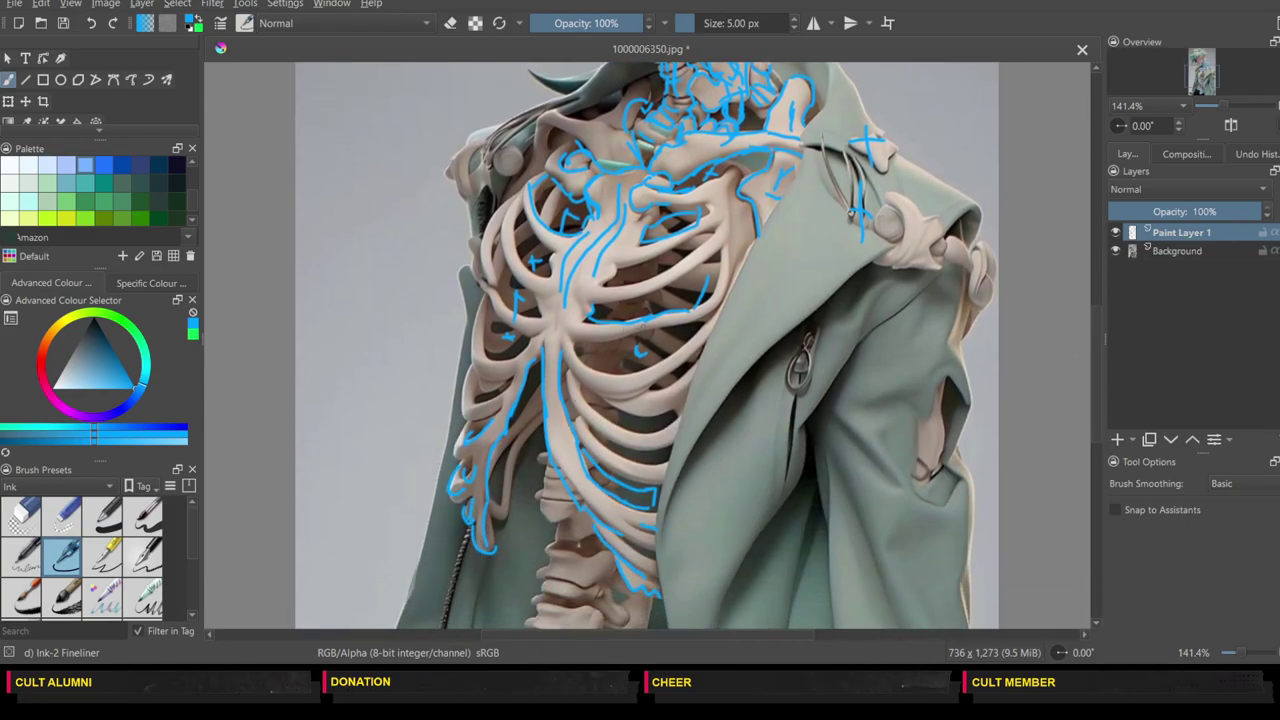
drag(556, 490, 565, 556)
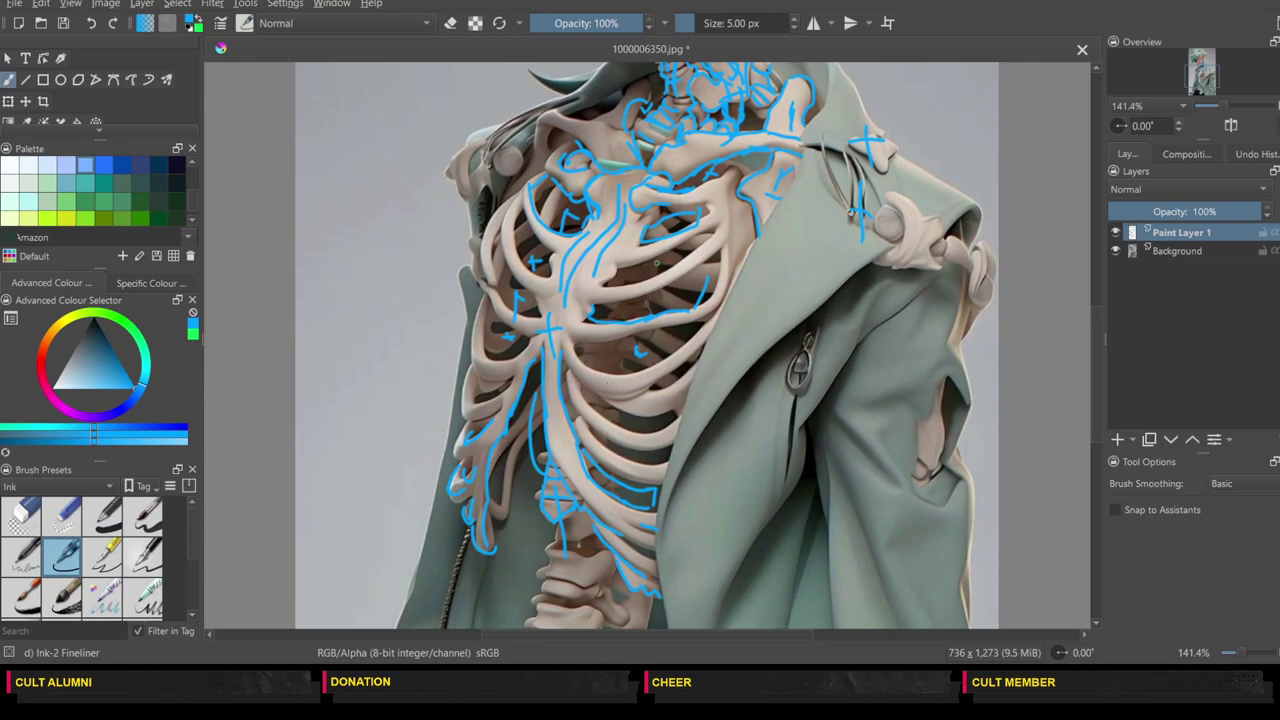
mouse_move(612, 348)
mouse_down()
mouse_move(586, 380)
mouse_move(585, 491)
mouse_move(556, 600)
mouse_up()
Step: Outline the lower back vertebrae above the waistband and draw a blue guide line from them up into the ribcage
drag(1093, 340, 1099, 398)
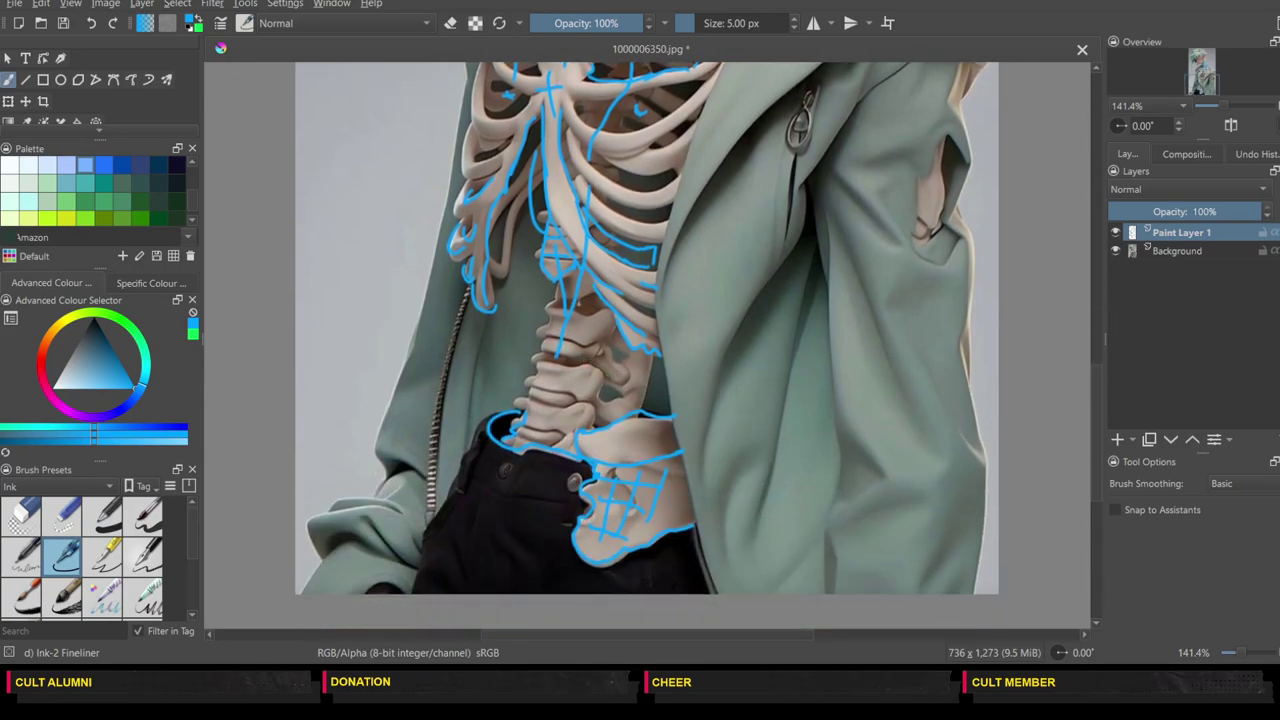
mouse_move(540, 370)
mouse_down()
mouse_move(598, 369)
mouse_move(570, 400)
mouse_move(538, 390)
mouse_move(534, 366)
mouse_move(555, 355)
mouse_move(642, 391)
mouse_move(642, 356)
mouse_move(610, 358)
mouse_move(625, 381)
mouse_move(612, 328)
mouse_up()
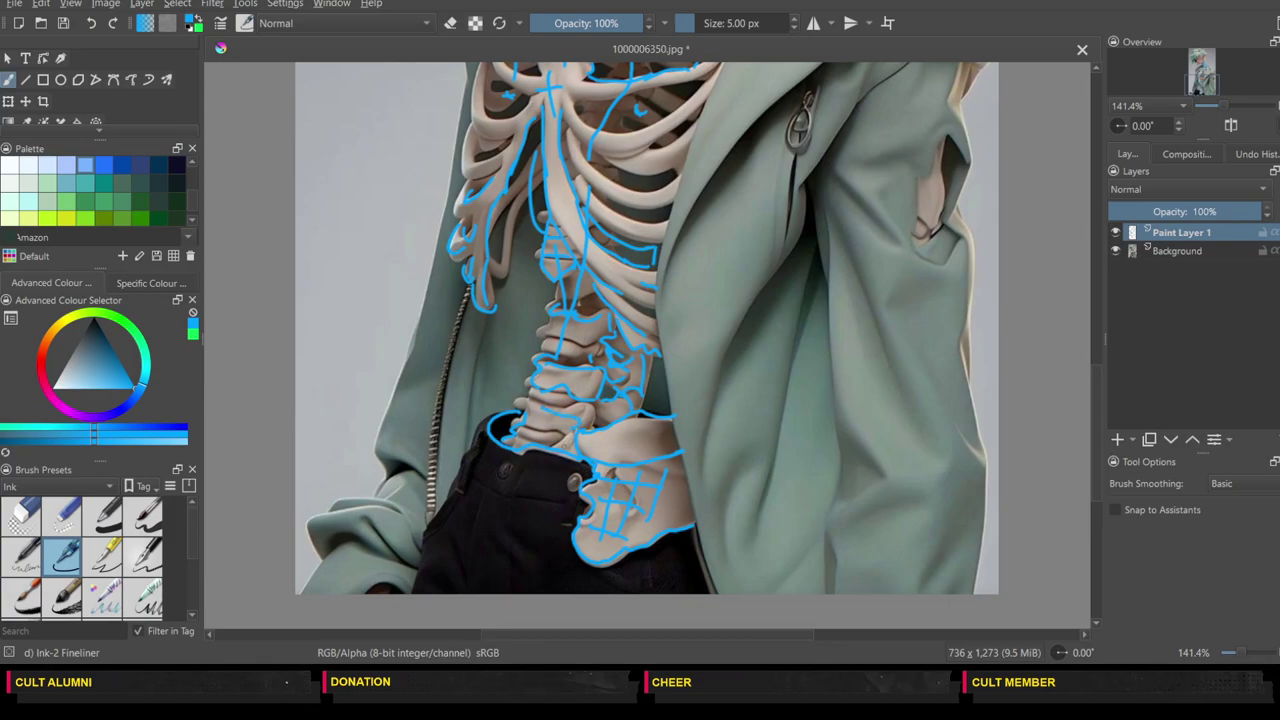
drag(594, 316, 620, 170)
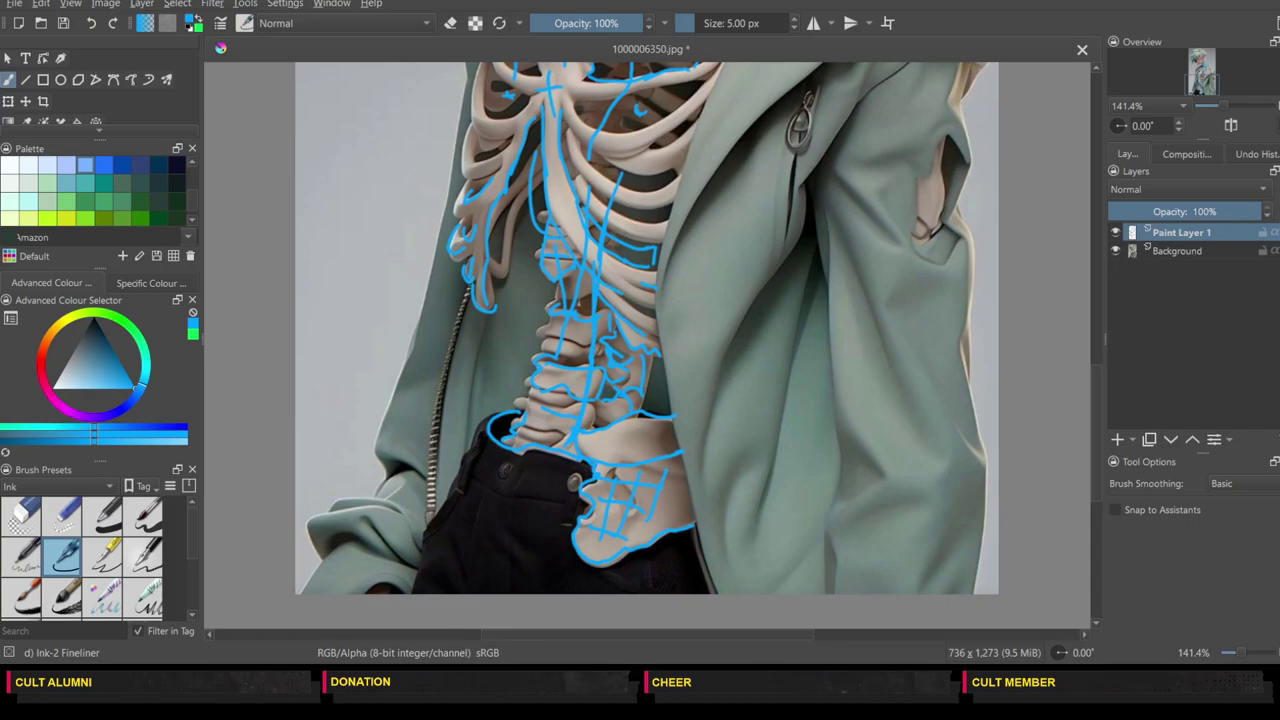
Step: Switch the brush colour to magenta and trace the coat's opening around both collarbones, the hood edge and the upper lapel
drag(1096, 387, 1093, 320)
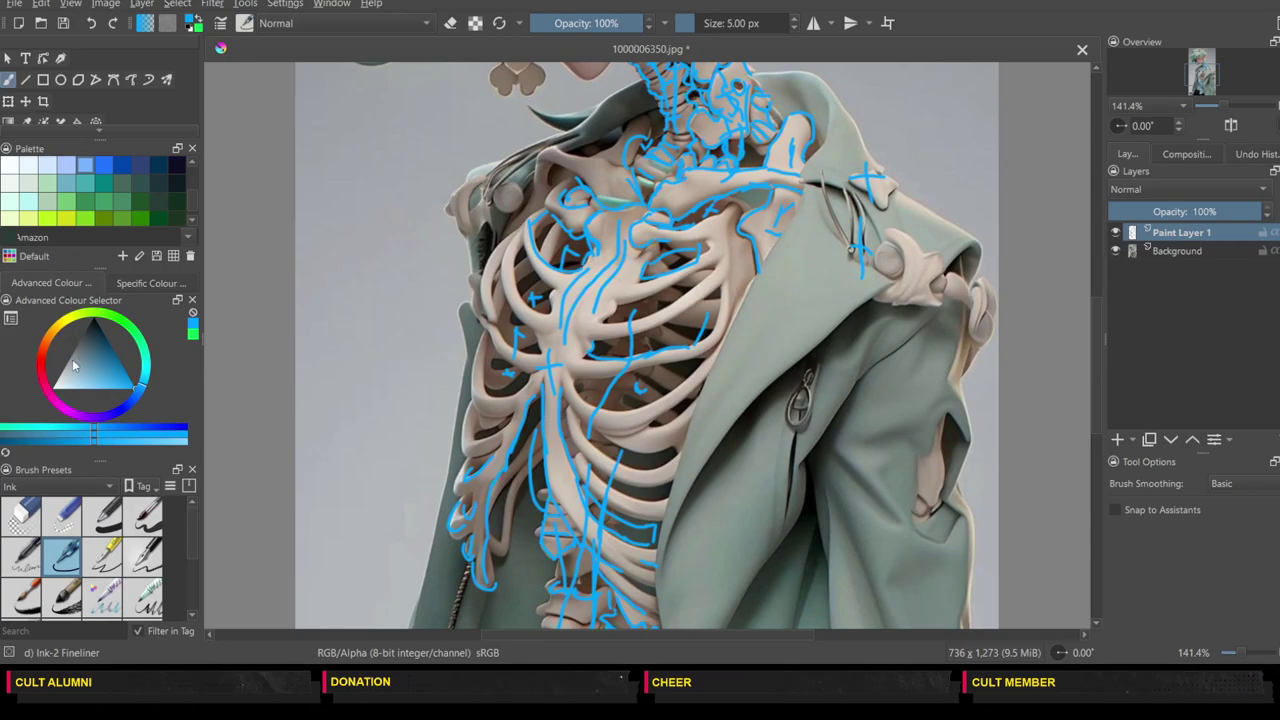
click(64, 408)
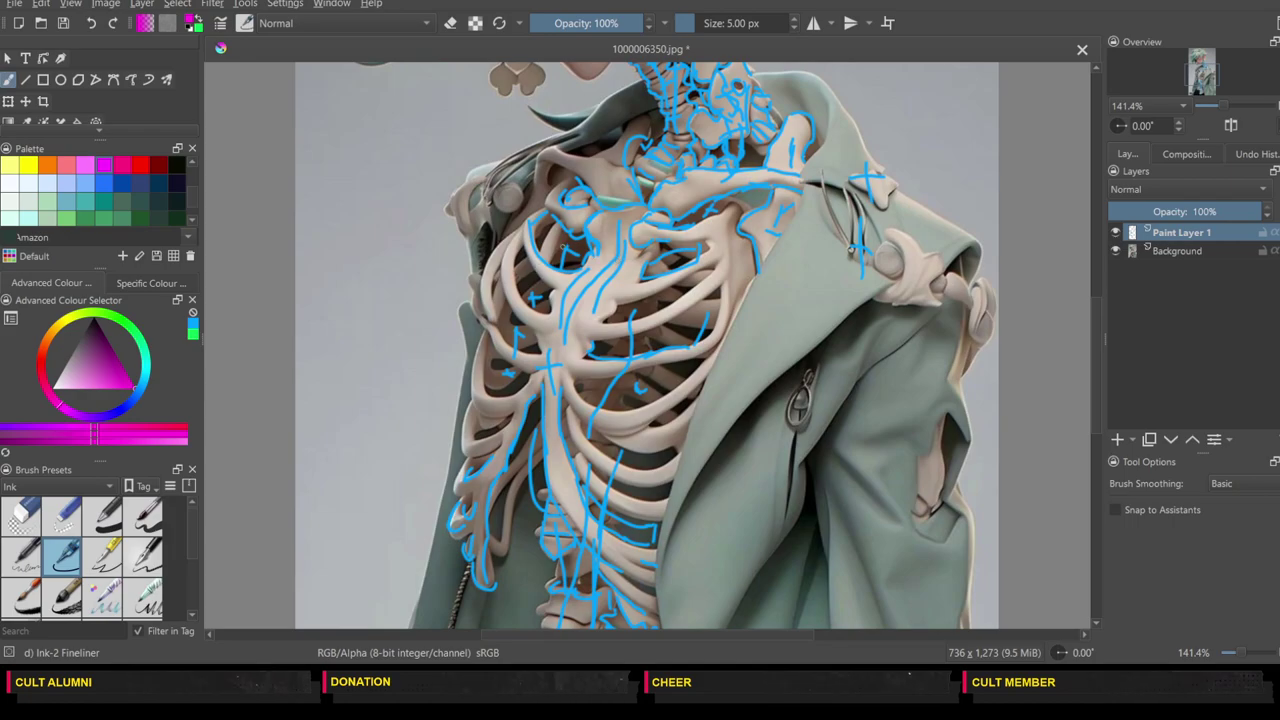
mouse_move(556, 144)
mouse_down()
mouse_move(592, 157)
mouse_move(612, 144)
mouse_up()
drag(536, 160, 506, 240)
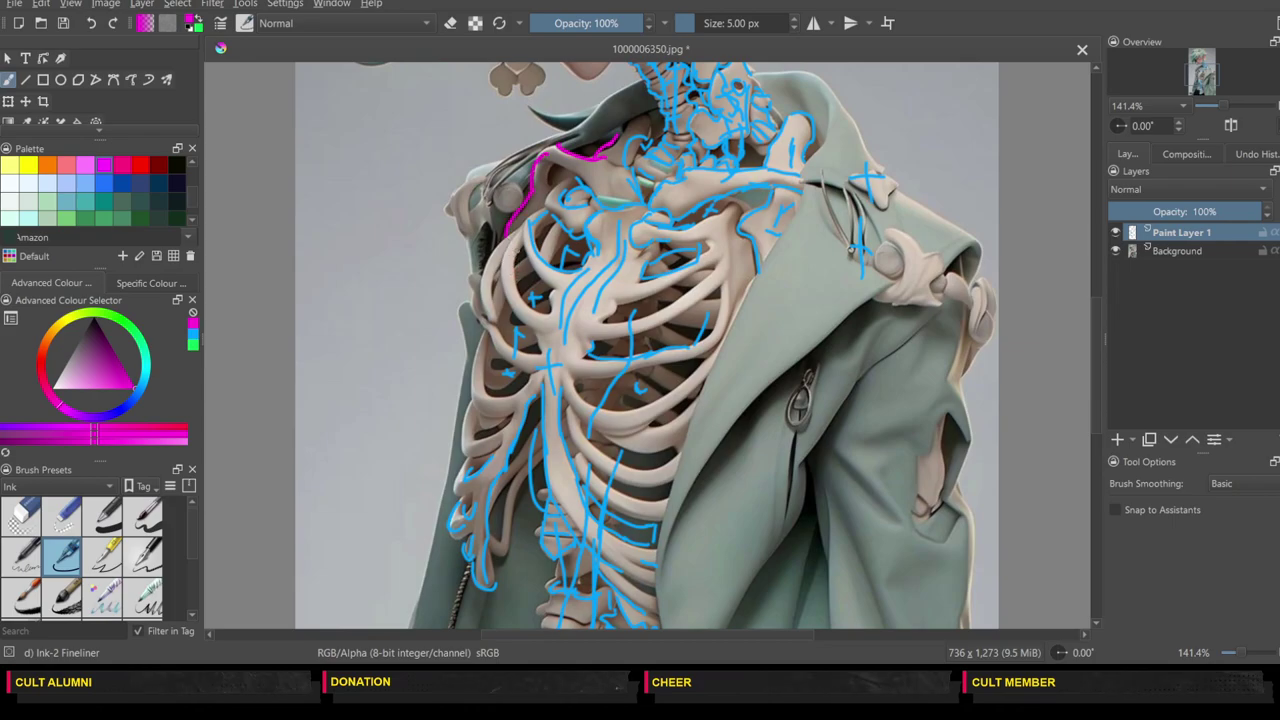
drag(705, 366, 656, 404)
mouse_move(705, 368)
mouse_down()
mouse_move(791, 214)
mouse_move(798, 170)
mouse_move(821, 157)
mouse_move(826, 97)
mouse_move(801, 138)
mouse_up()
drag(753, 80, 793, 72)
drag(654, 113, 608, 141)
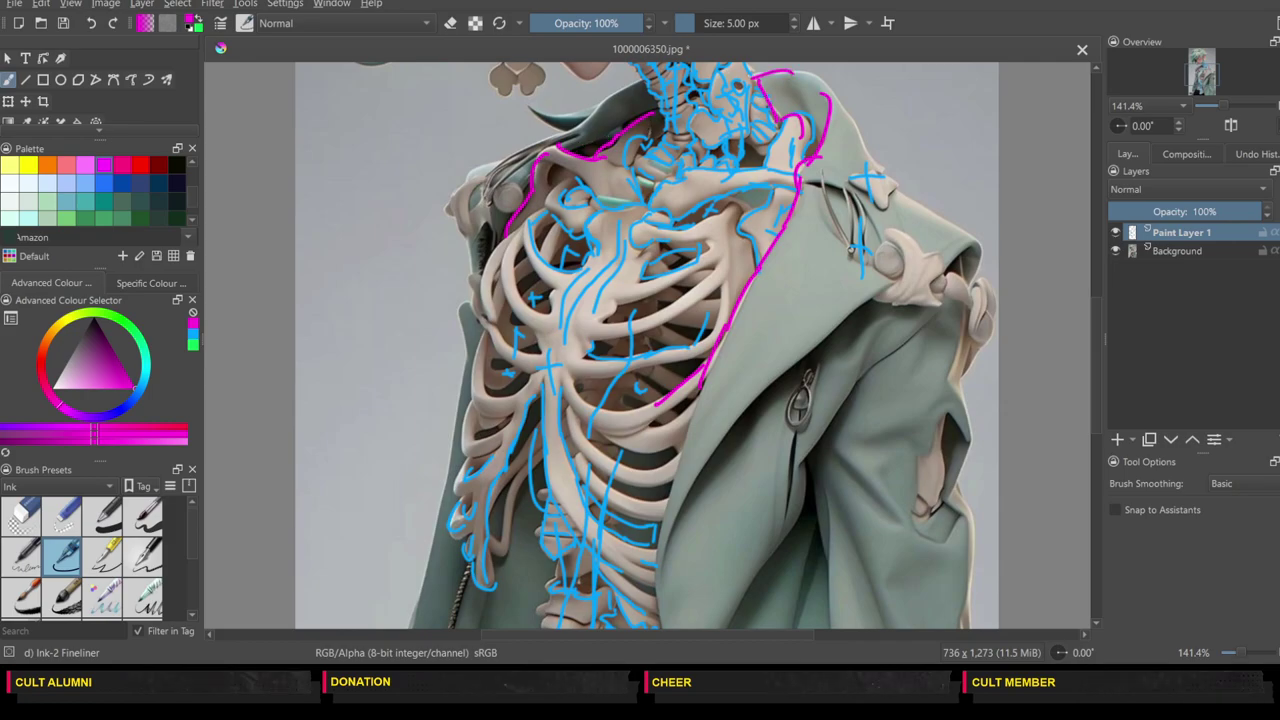
Step: Trace the gap beside the hanging lower ribs and continue the magenta lapel edge down to the waist
drag(1094, 335, 1095, 372)
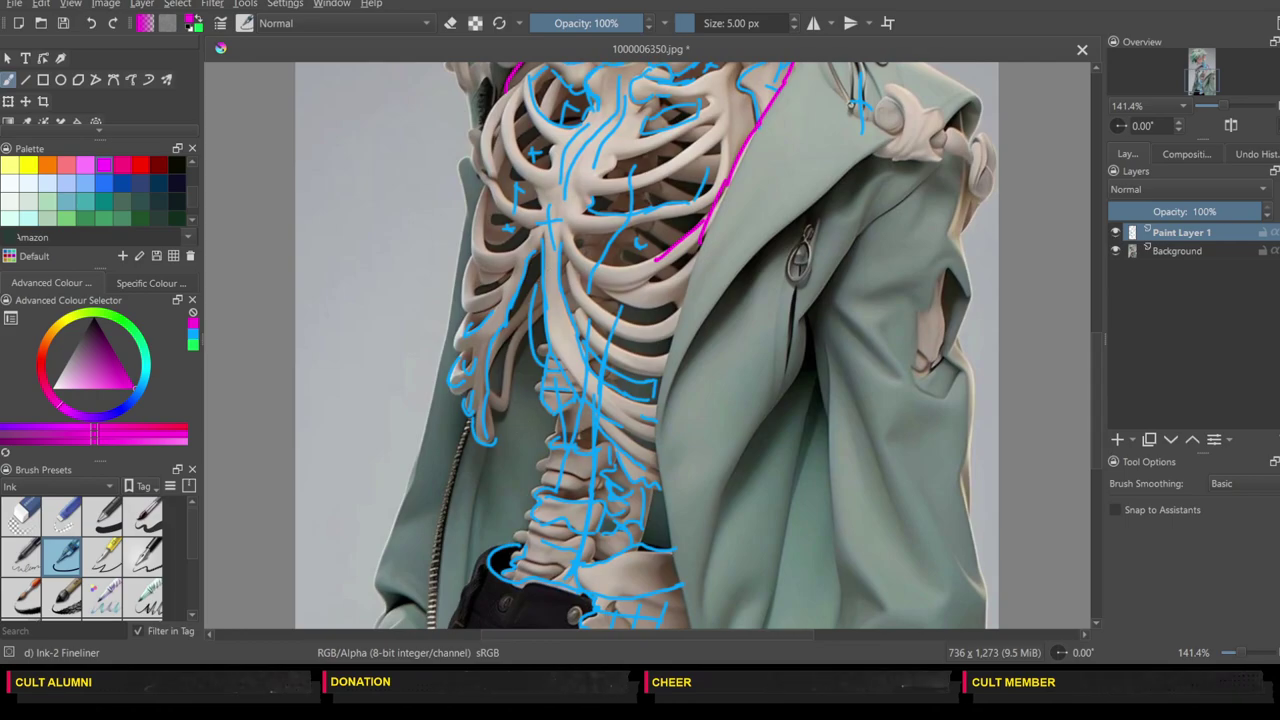
drag(493, 413, 531, 333)
mouse_move(707, 234)
mouse_down()
mouse_move(654, 398)
mouse_move(668, 540)
mouse_up()
Step: Outline the bones protruding at the near shoulder and upper arm in magenta, and draw a curve linking them to the collar
drag(1099, 370, 1099, 322)
mouse_move(872, 298)
mouse_down()
mouse_move(939, 299)
mouse_move(942, 270)
mouse_move(938, 249)
mouse_move(899, 228)
mouse_move(886, 250)
mouse_move(901, 278)
mouse_move(868, 297)
mouse_up()
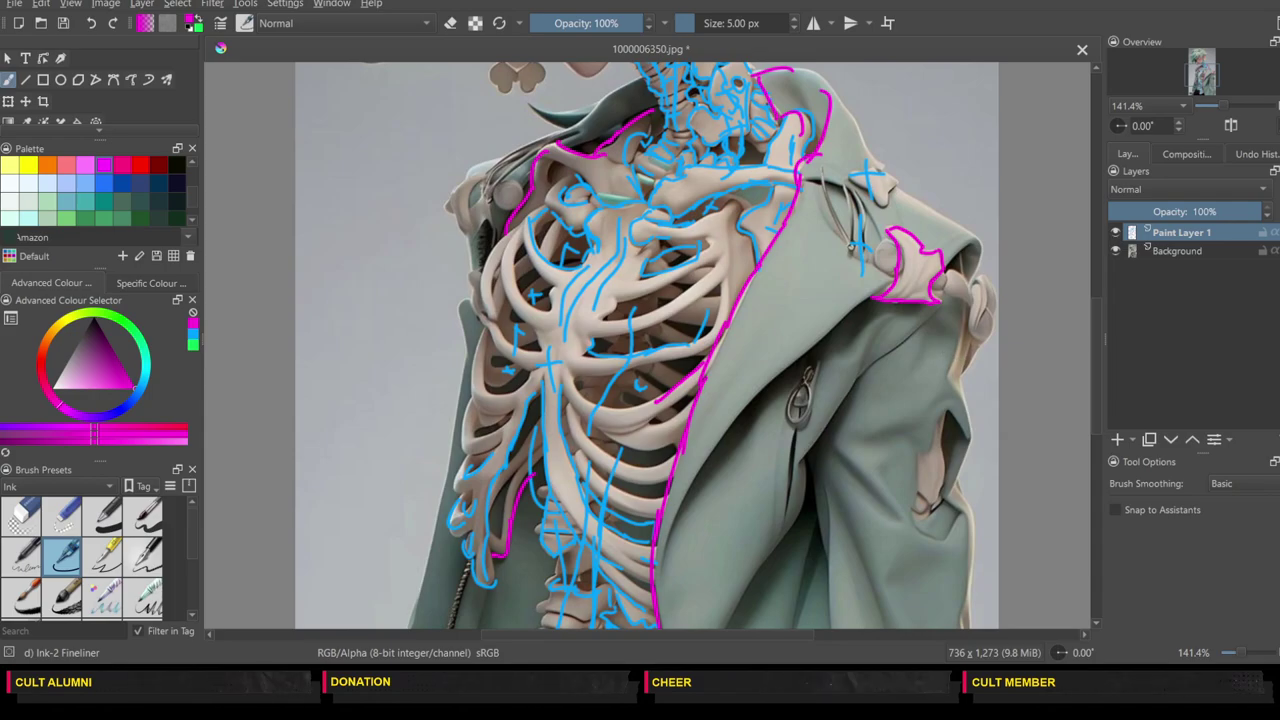
mouse_move(945, 273)
mouse_down()
mouse_move(937, 297)
mouse_move(966, 302)
mouse_move(971, 284)
mouse_move(950, 268)
mouse_up()
mouse_move(990, 340)
mouse_down()
mouse_move(995, 299)
mouse_move(975, 279)
mouse_up()
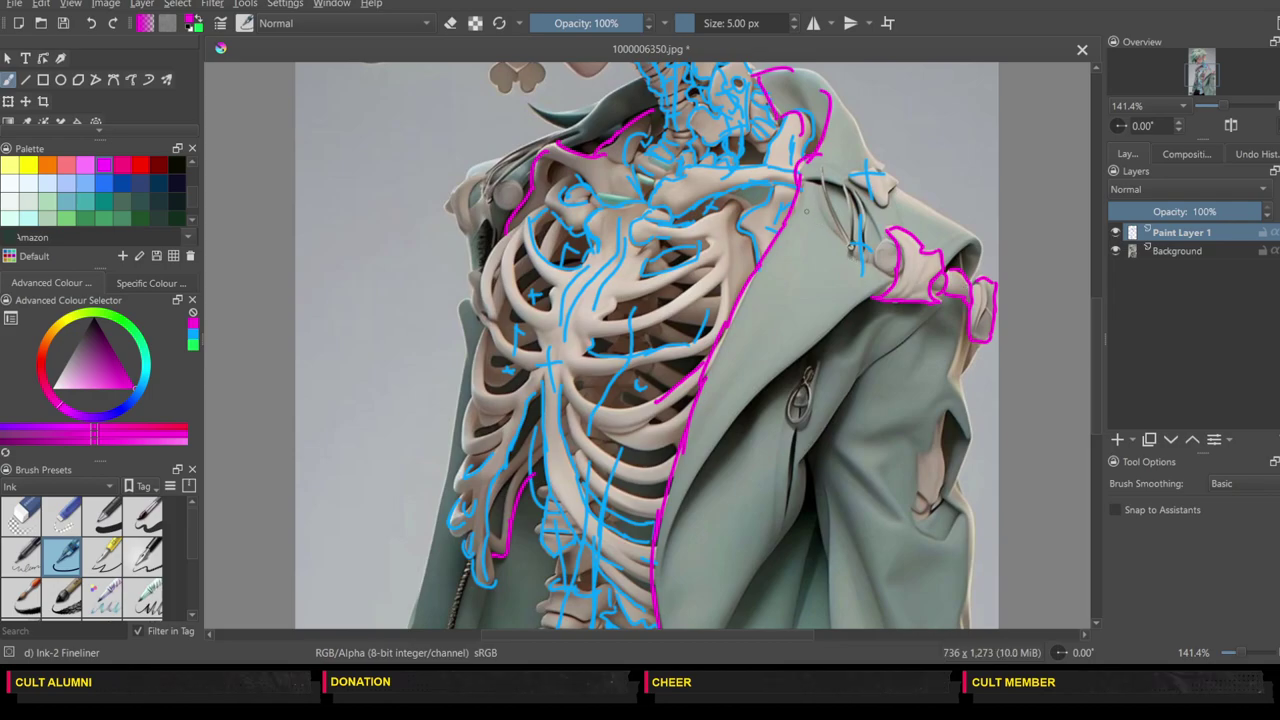
mouse_move(801, 197)
mouse_down()
mouse_move(811, 232)
mouse_move(862, 252)
mouse_up()
mouse_move(962, 330)
mouse_down()
mouse_move(947, 369)
mouse_move(970, 342)
mouse_move(965, 371)
mouse_up()
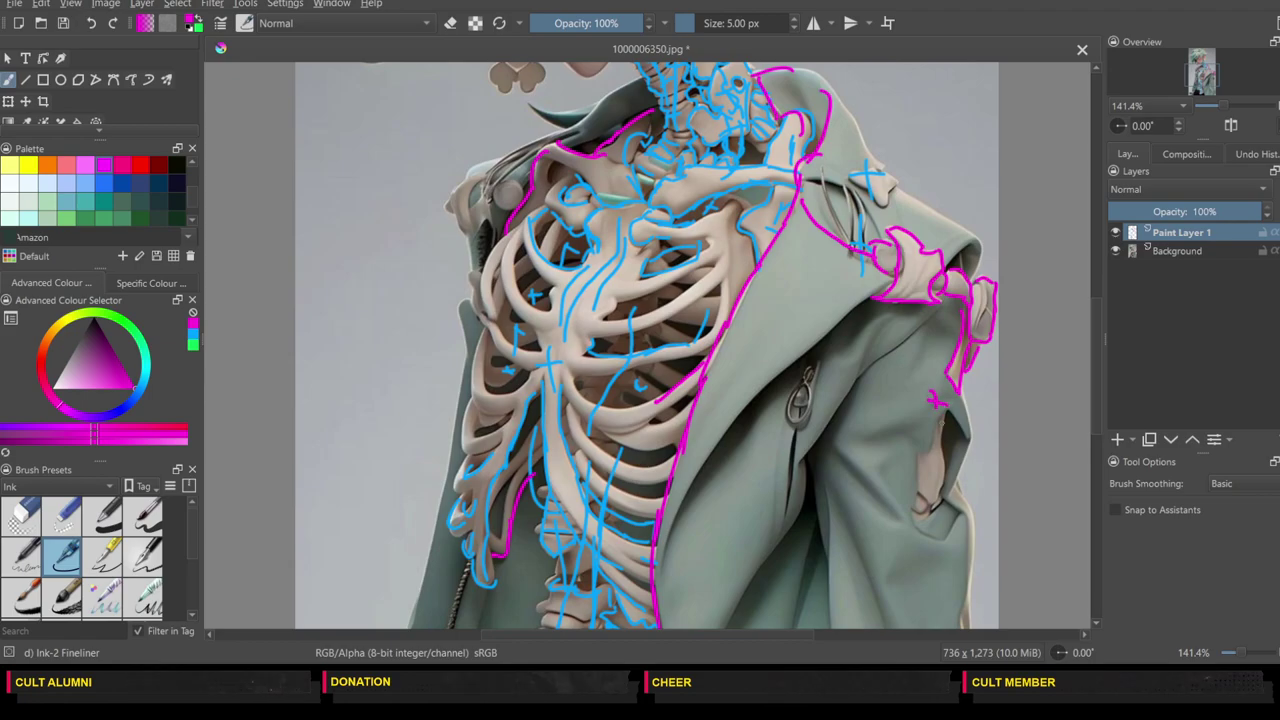
Step: Outline the bone exposed in the sleeve tear in magenta and mark it with crosses and small arrows around the opening
mouse_move(942, 412)
mouse_down()
mouse_move(940, 490)
mouse_move(920, 518)
mouse_up()
drag(920, 474, 936, 440)
mouse_move(915, 536)
mouse_down()
mouse_move(929, 535)
mouse_move(924, 556)
mouse_up()
drag(1095, 337, 1087, 407)
scroll(1086, 405, up, 4)
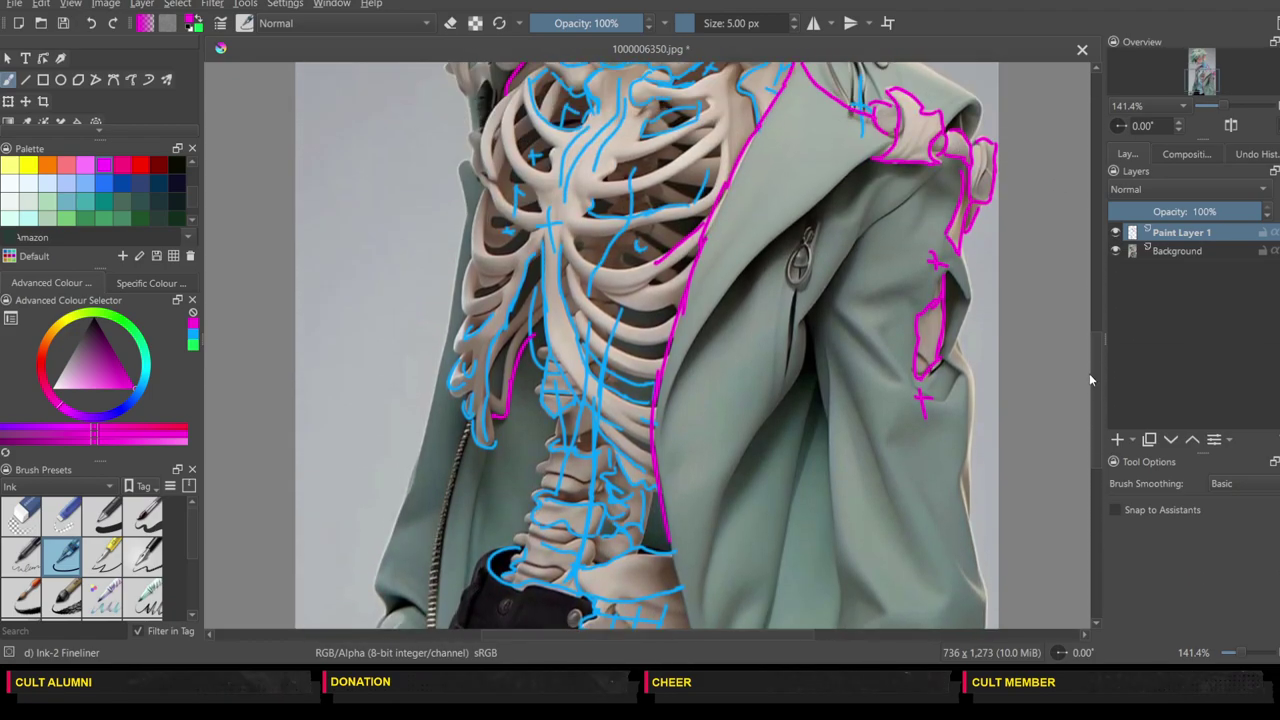
drag(968, 372, 925, 414)
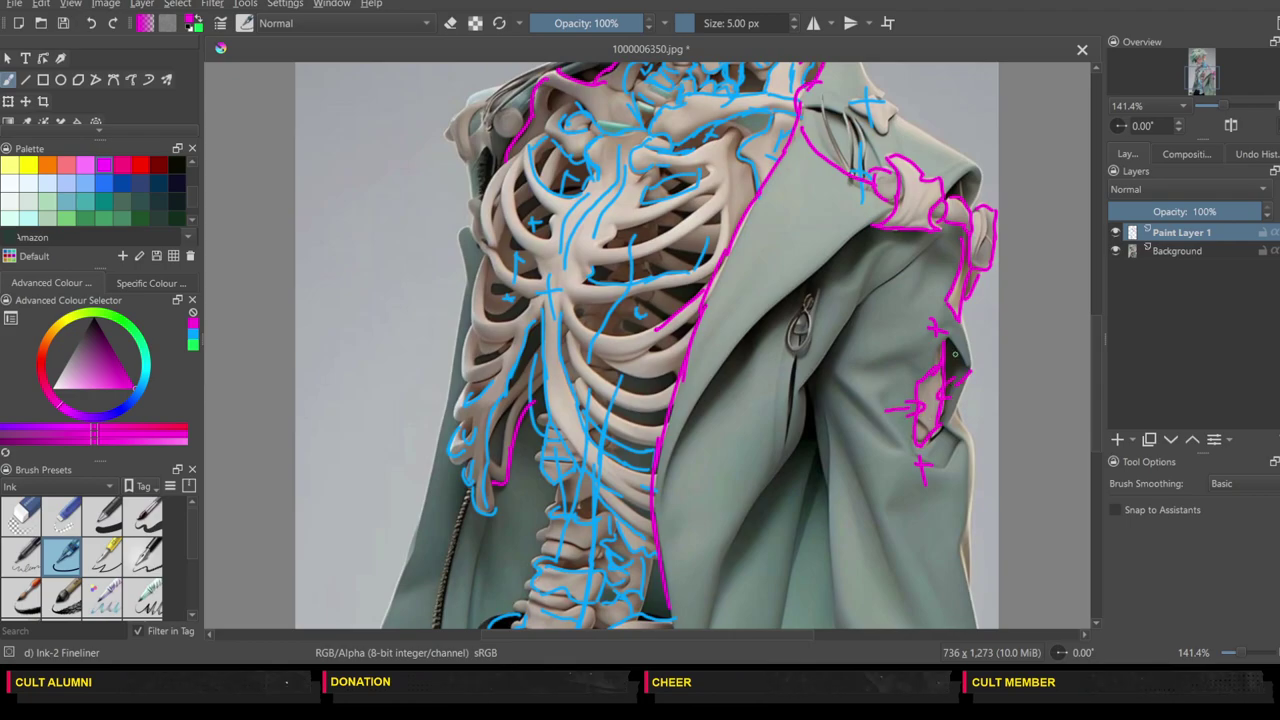
Step: Outline the far shoulder's bones and the pointed bone on top of the near shoulder, adding an arrow beside the upper arm
drag(973, 311, 958, 295)
mouse_move(485, 140)
mouse_down()
mouse_move(477, 110)
mouse_move(472, 138)
mouse_move(501, 81)
mouse_move(443, 136)
mouse_move(462, 154)
mouse_up()
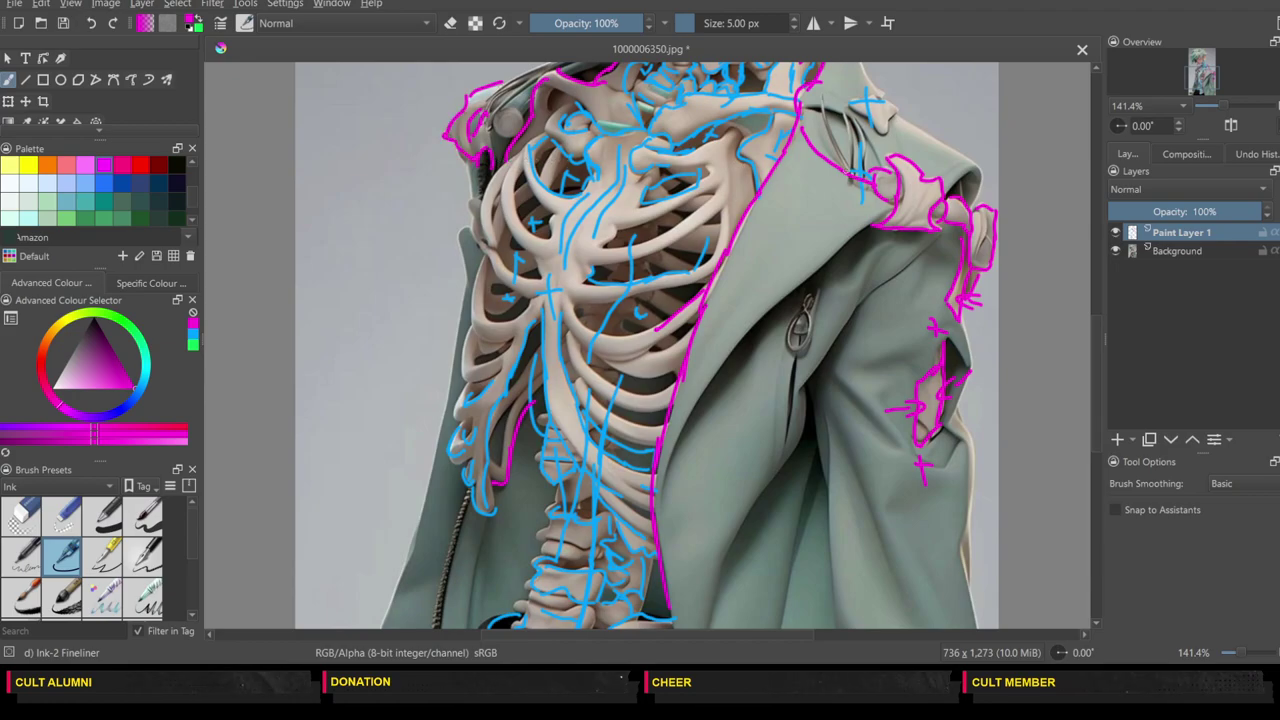
mouse_move(1098, 322)
mouse_down()
mouse_move(1097, 291)
mouse_move(1096, 302)
mouse_move(928, 256)
mouse_move(889, 224)
mouse_move(882, 244)
mouse_move(852, 208)
mouse_move(873, 199)
mouse_up()
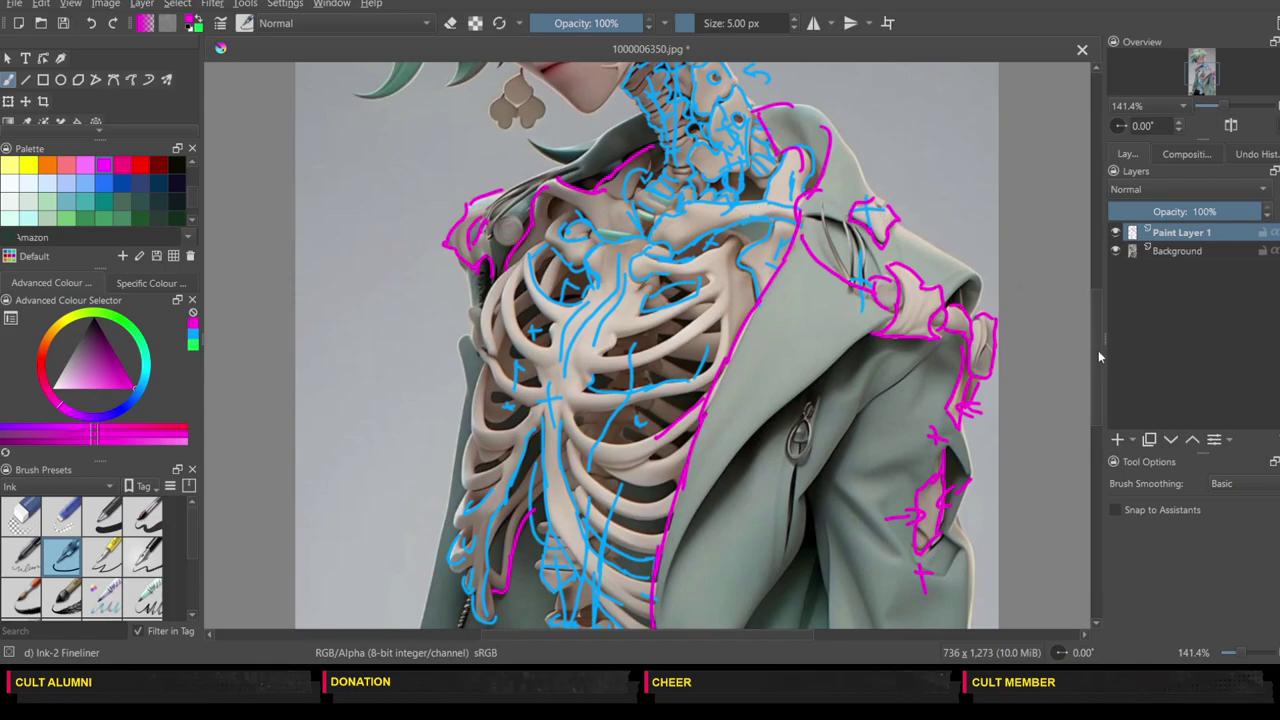
Step: Draw magenta circles around the sleeve tear, the near shoulder joint and the far shoulder's bones
scroll(1098, 354, down, 1)
scroll(1096, 368, down, 3)
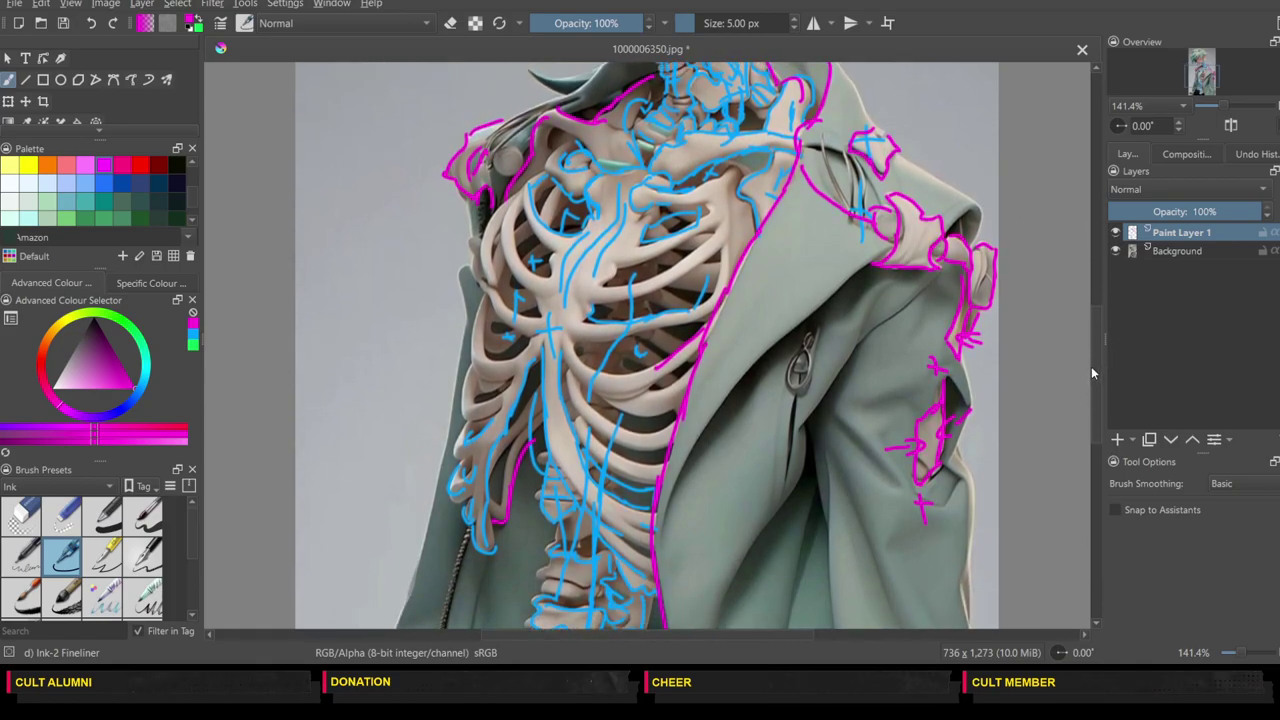
scroll(1099, 349, down, 8)
mouse_move(1094, 385)
mouse_down()
mouse_move(1085, 412)
mouse_move(1085, 378)
mouse_up()
scroll(1085, 370, up, 4)
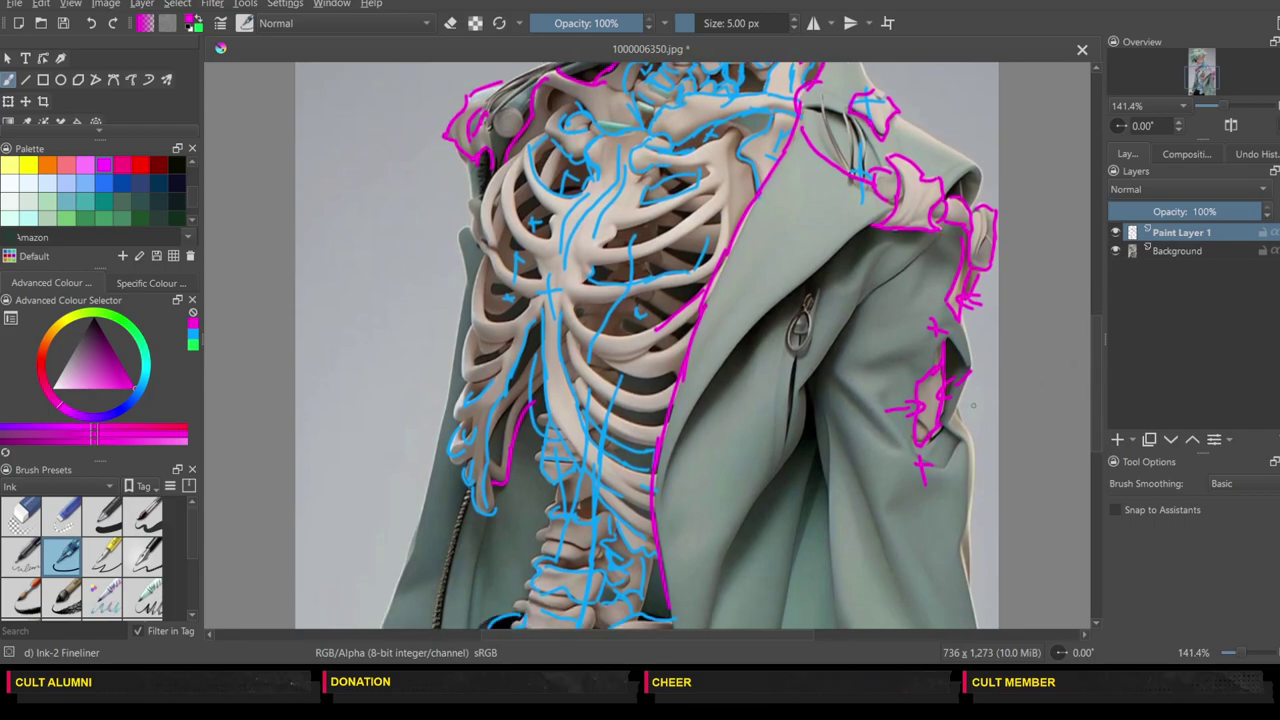
mouse_move(920, 342)
mouse_down()
mouse_move(886, 420)
mouse_move(945, 332)
mouse_up()
mouse_move(926, 150)
mouse_down()
mouse_move(933, 291)
mouse_move(997, 287)
mouse_move(940, 136)
mouse_up()
mouse_move(470, 76)
mouse_down()
mouse_move(466, 181)
mouse_move(462, 68)
mouse_up()
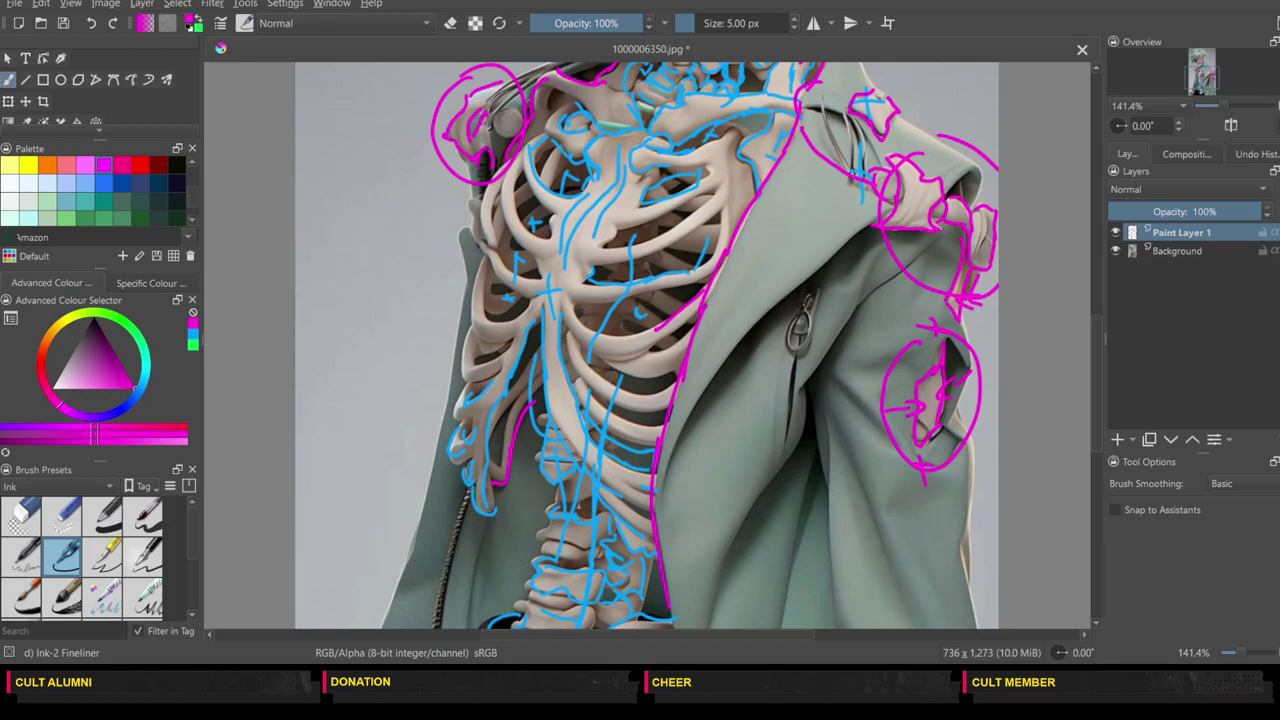
Step: Outline the zipper strip on the coat's far front edge and the short strip at the near edge's hem in magenta
drag(1091, 365, 1090, 438)
drag(466, 217, 443, 312)
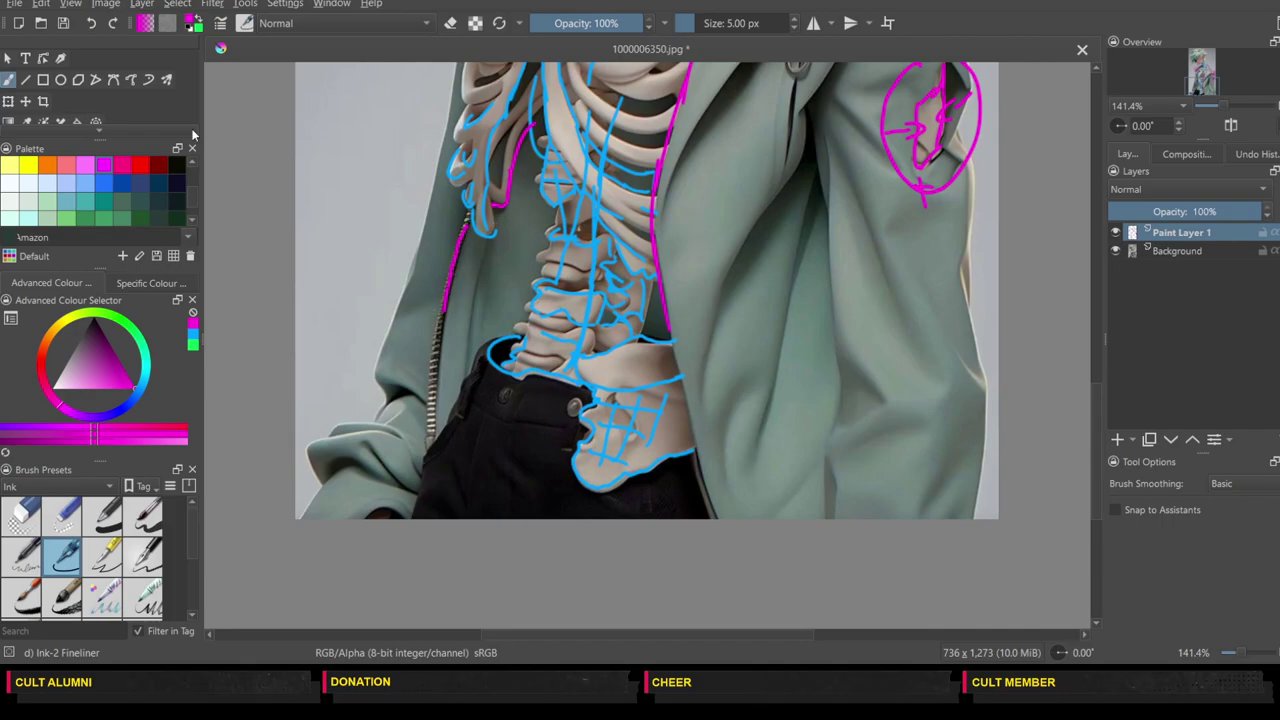
click(90, 23)
mouse_move(441, 440)
mouse_down()
mouse_move(424, 456)
mouse_move(470, 230)
mouse_move(425, 366)
mouse_move(420, 458)
mouse_up()
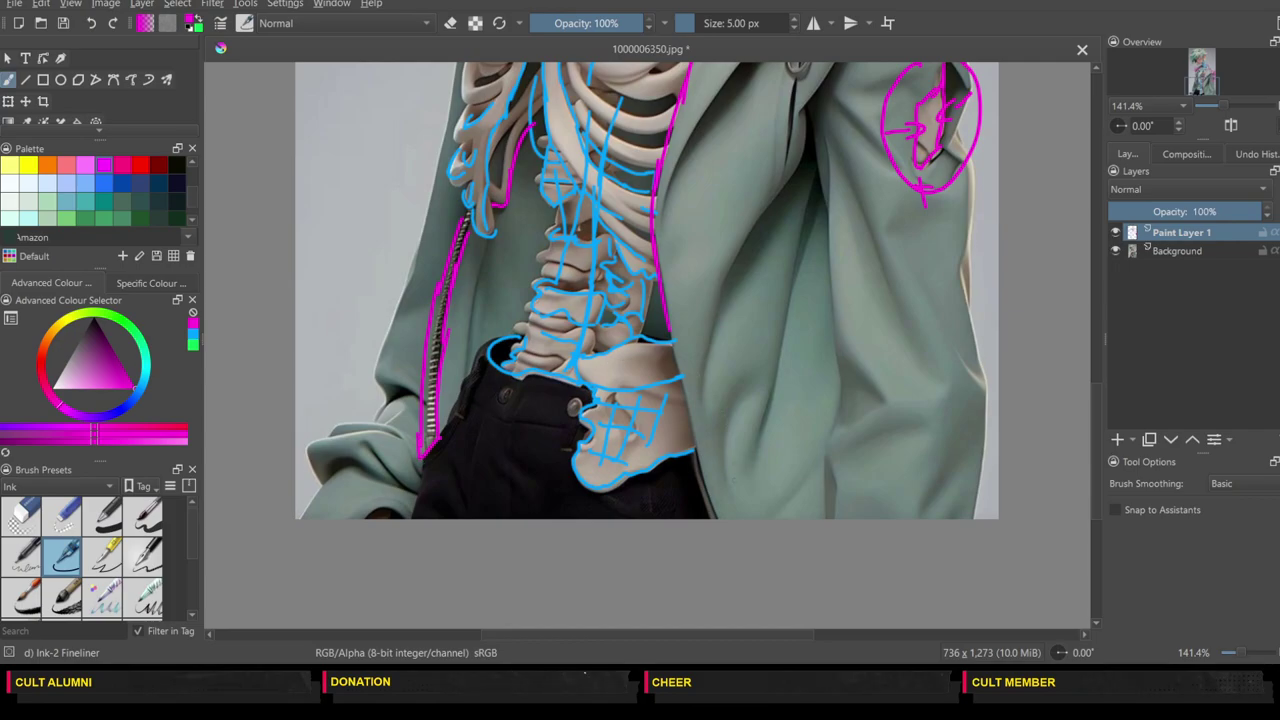
drag(695, 441, 708, 518)
drag(697, 444, 720, 518)
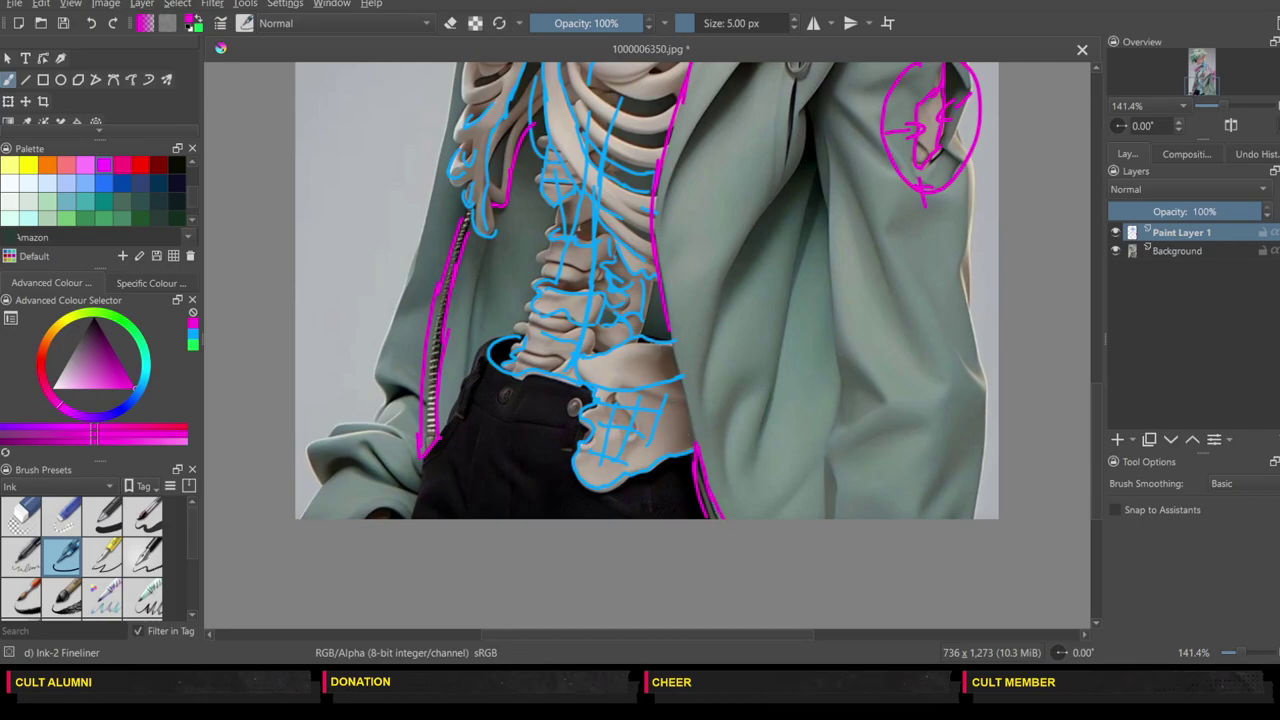
Step: Extend the near coat edge's line past the hip bone and draw magenta arrows across the trousers from both coat edges
drag(666, 328, 689, 412)
mouse_move(724, 487)
mouse_down()
mouse_move(690, 505)
mouse_move(540, 502)
mouse_move(520, 480)
mouse_up()
mouse_move(410, 403)
mouse_down()
mouse_move(472, 437)
mouse_move(545, 438)
mouse_move(536, 449)
mouse_up()
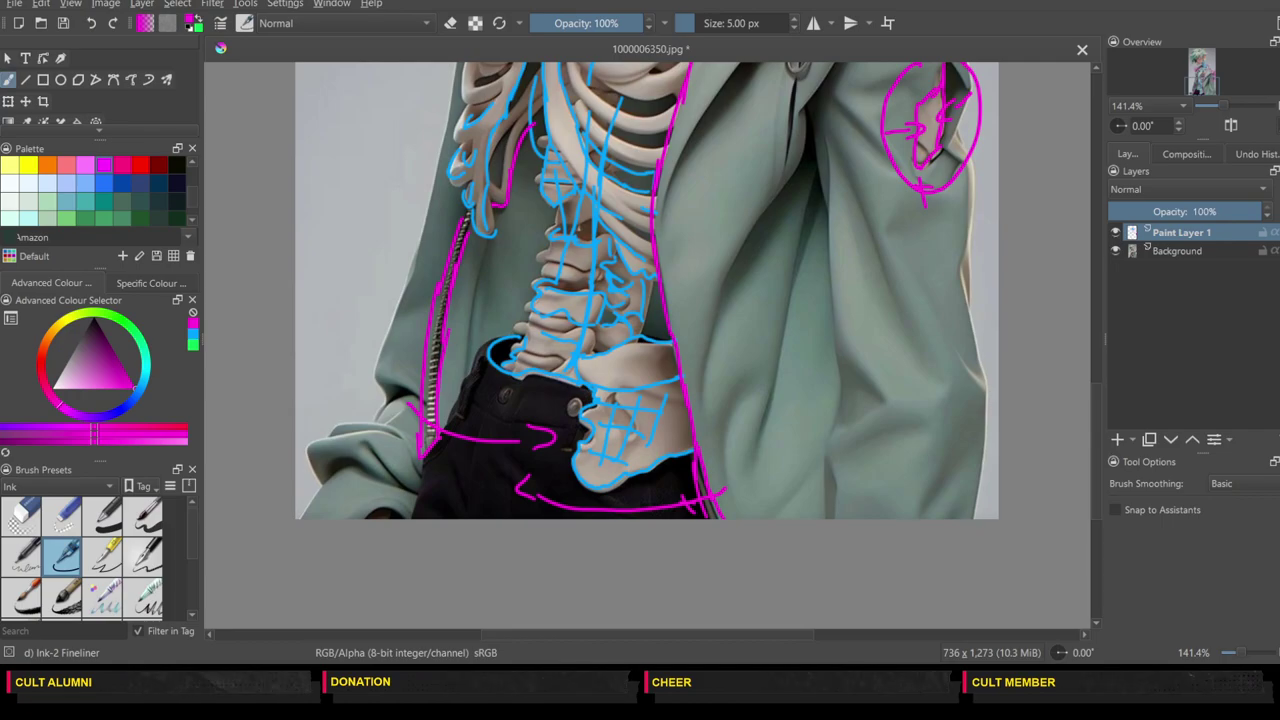
scroll(1095, 470, up, 3)
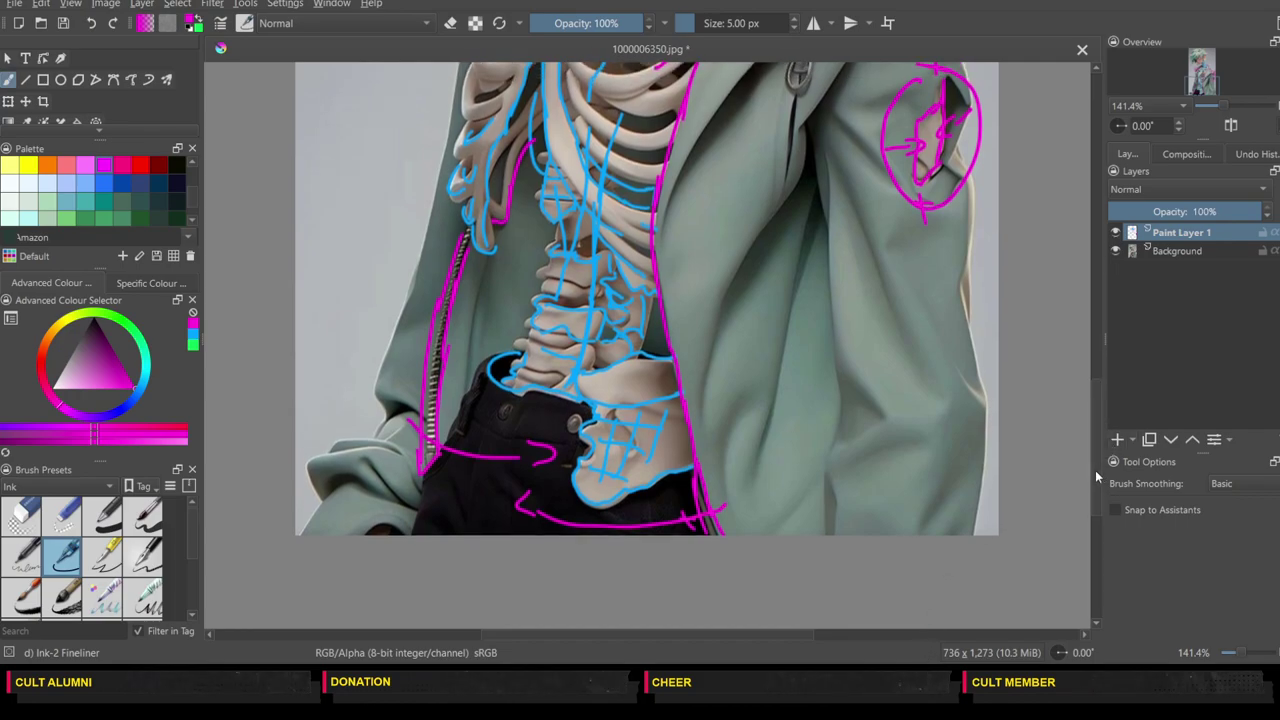
scroll(1087, 452, down, 2)
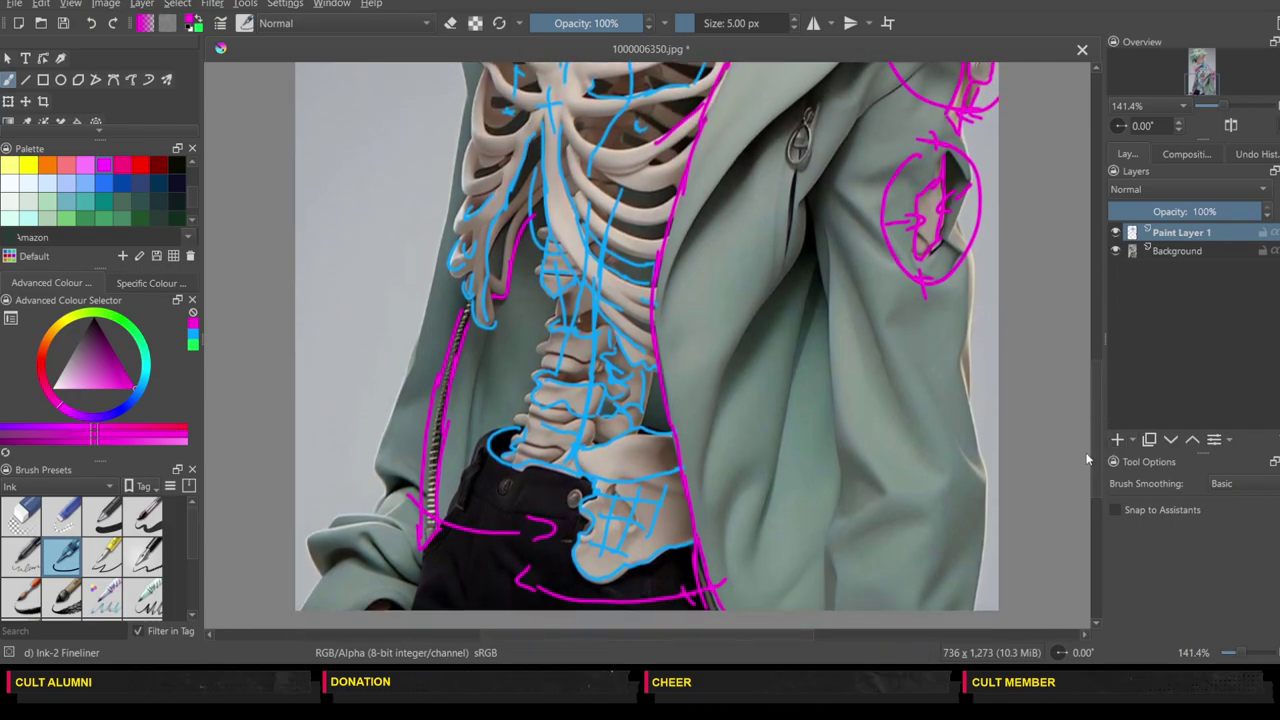
drag(1080, 462, 1078, 466)
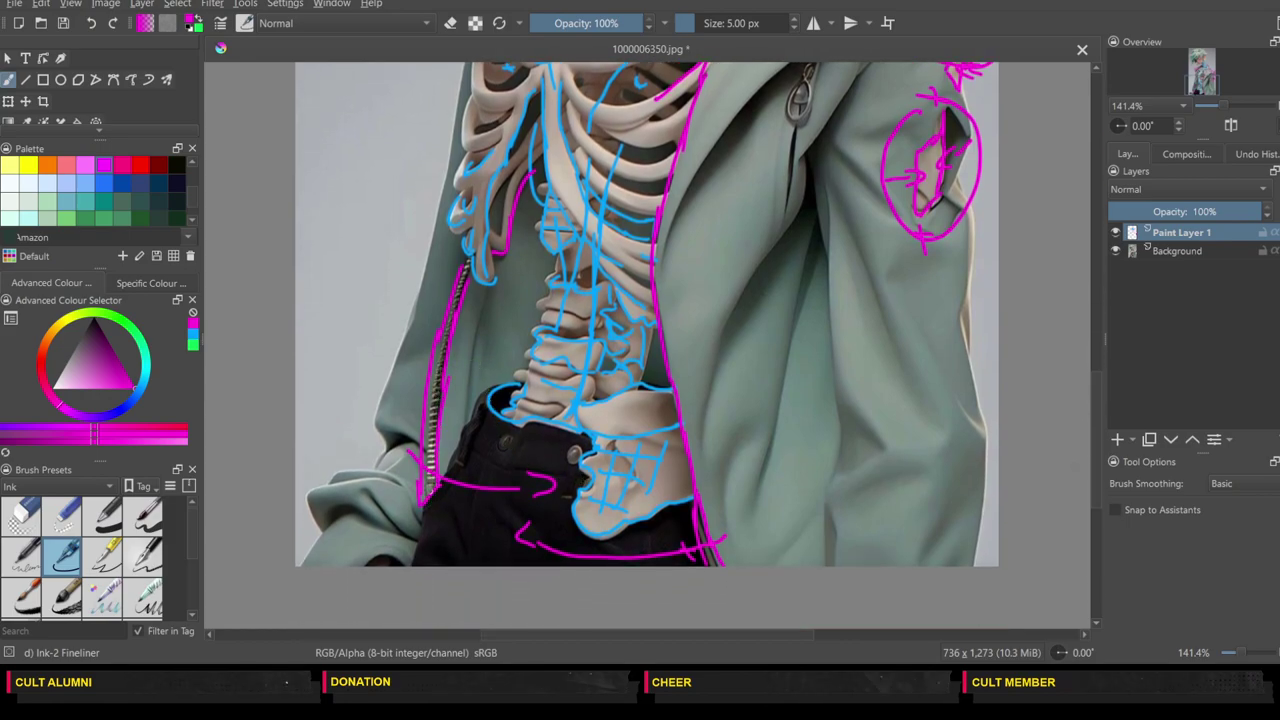
Step: Mark magenta crosses on both coat edges near the waist and another on the near edge beside the lower ribs
drag(430, 442, 446, 433)
drag(432, 431, 448, 447)
mouse_move(688, 445)
mouse_down()
mouse_move(706, 462)
mouse_move(693, 473)
mouse_up()
scroll(1095, 420, up, 3)
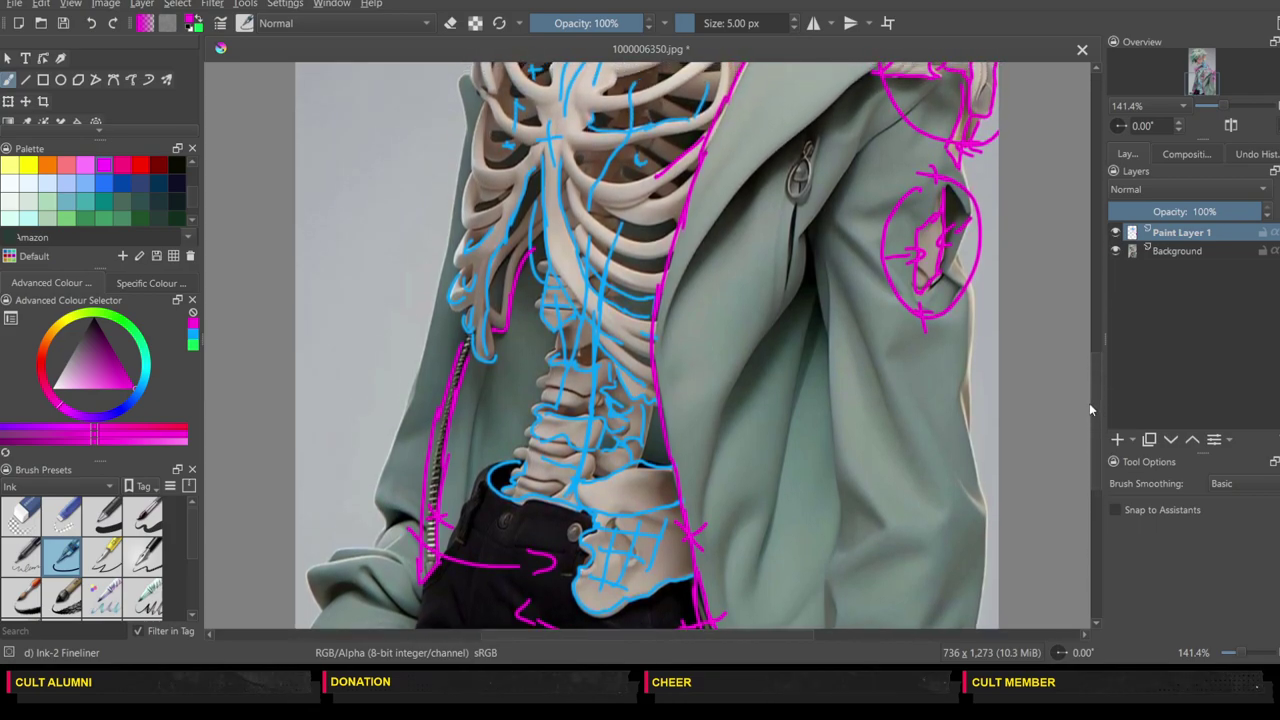
scroll(1090, 403, down, 5)
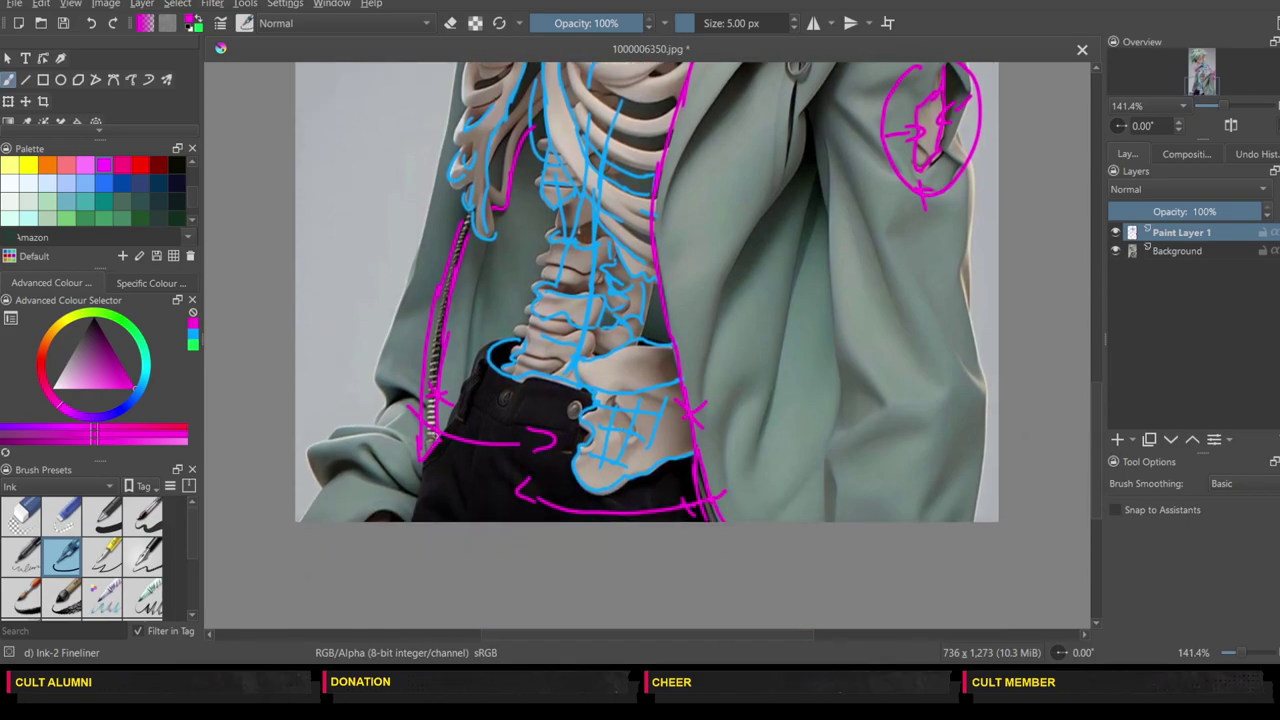
mouse_move(427, 458)
mouse_down()
mouse_move(430, 512)
mouse_move(441, 494)
mouse_up()
drag(636, 216, 672, 212)
drag(642, 207, 670, 252)
Step: Draw magenta guide lines from the far shoulder down across the ribs, with short lines beside the far sleeve and along the lapel fold
drag(1096, 393, 1082, 313)
scroll(1082, 314, down, 1)
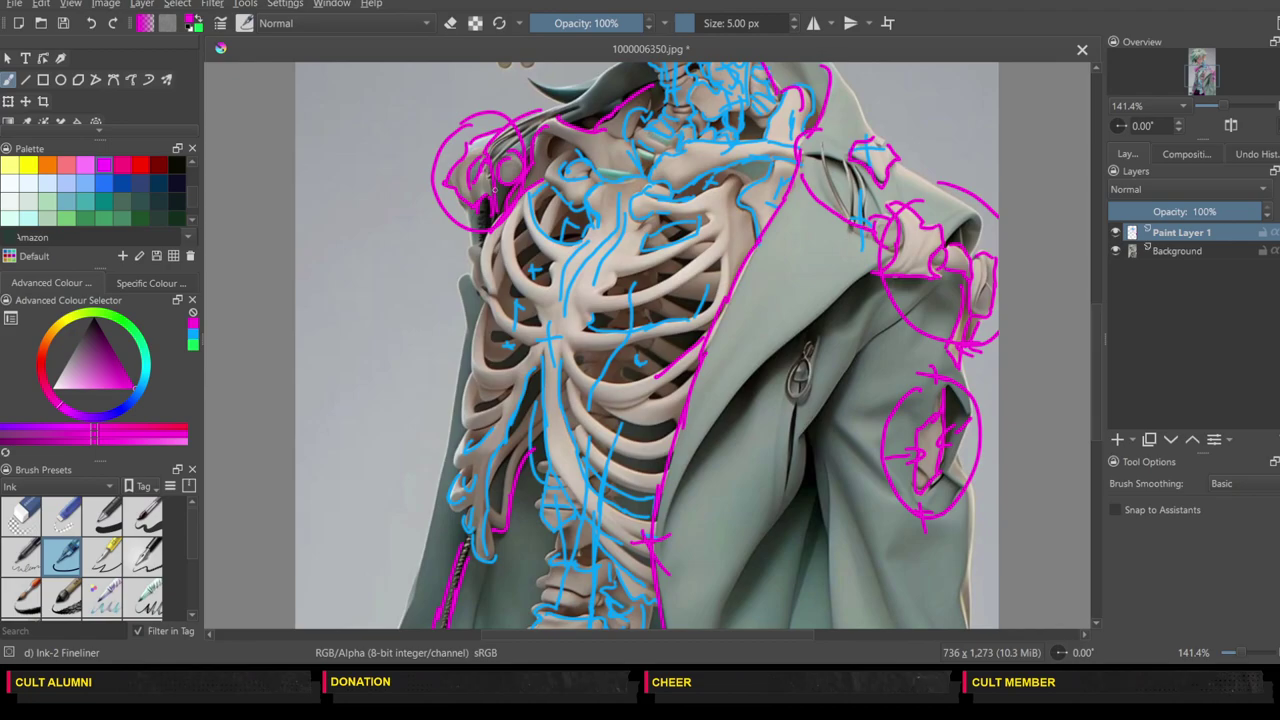
mouse_move(500, 232)
mouse_down()
mouse_move(486, 304)
mouse_move(455, 318)
mouse_up()
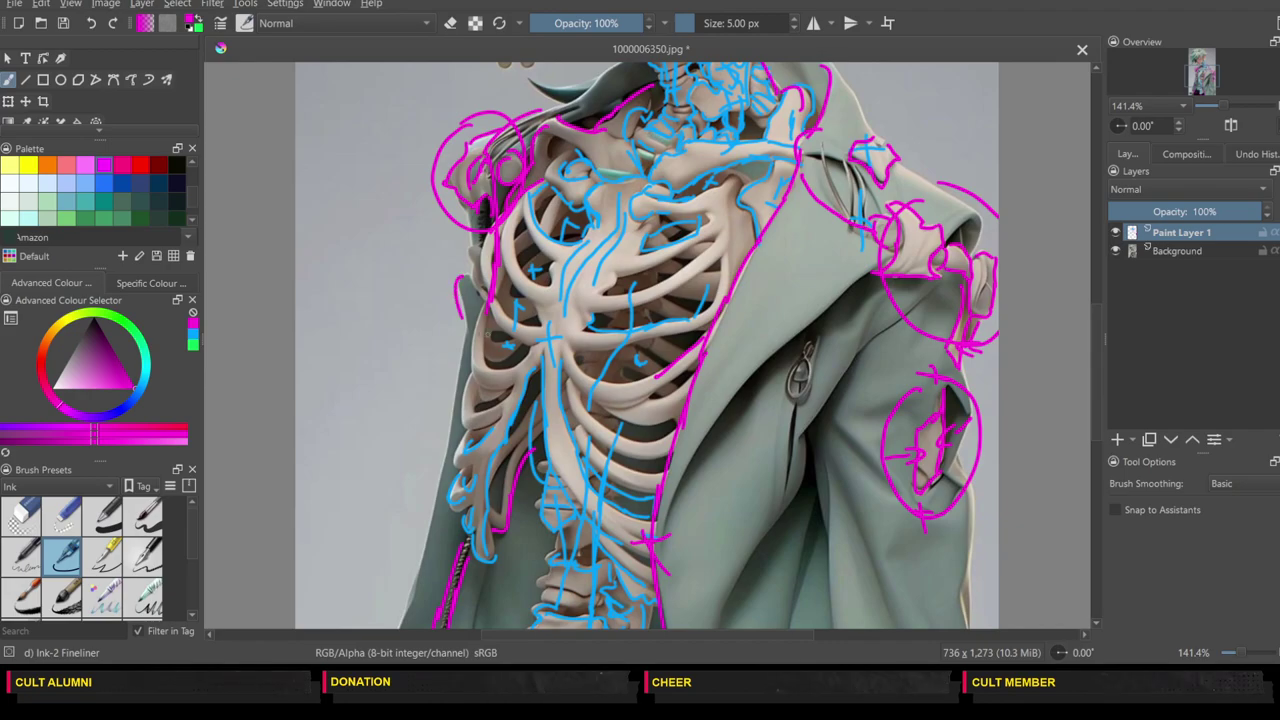
mouse_move(736, 392)
mouse_down()
mouse_move(836, 293)
mouse_move(802, 318)
mouse_up()
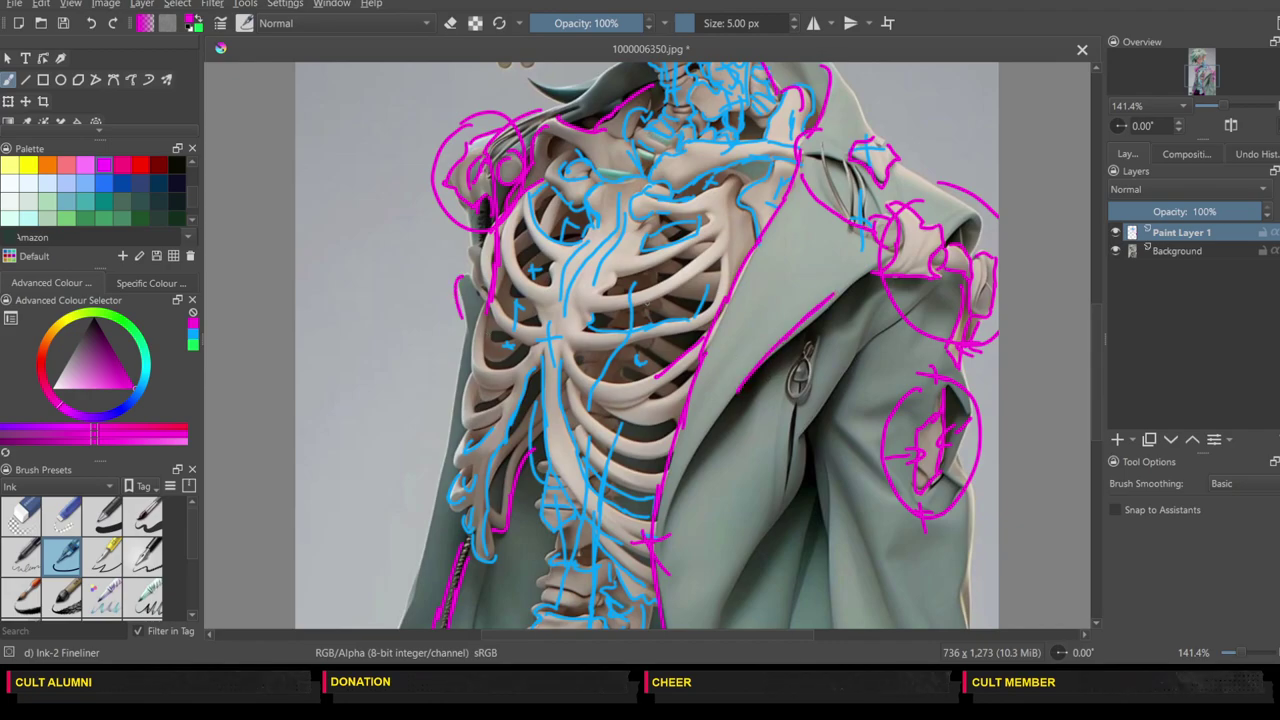
drag(494, 212, 489, 316)
mouse_move(512, 404)
mouse_down()
mouse_move(533, 352)
mouse_move(543, 208)
mouse_up()
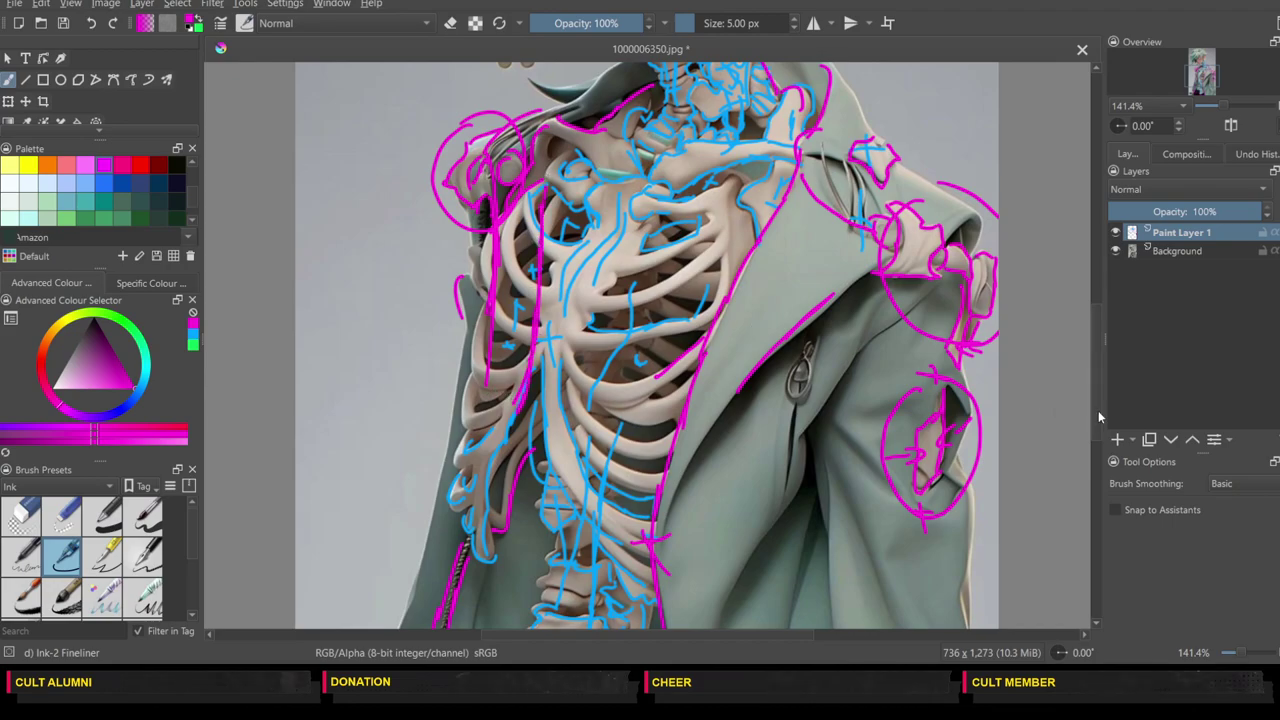
Step: Switch the brush colour to yellow and outline the two ear cuffs and the drop earring, adding dots along the earlobe
drag(1097, 409, 1090, 333)
scroll(1089, 339, up, 5)
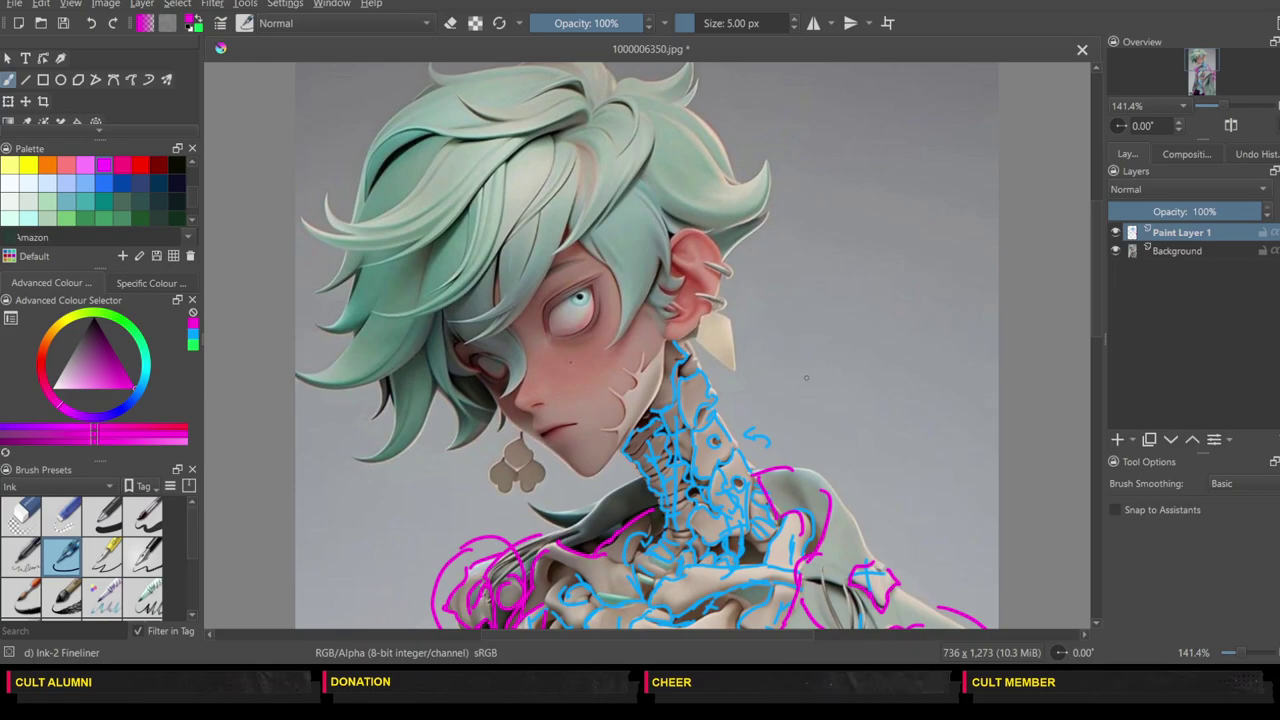
key(plus)
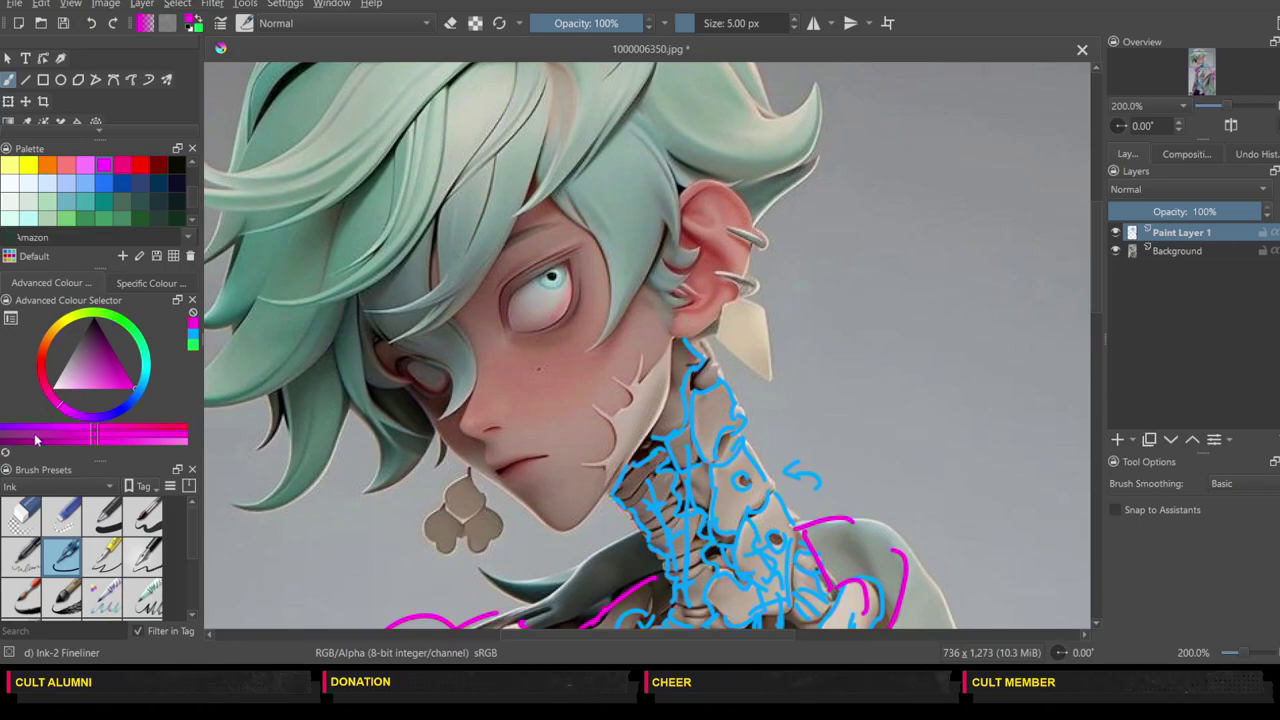
click(119, 413)
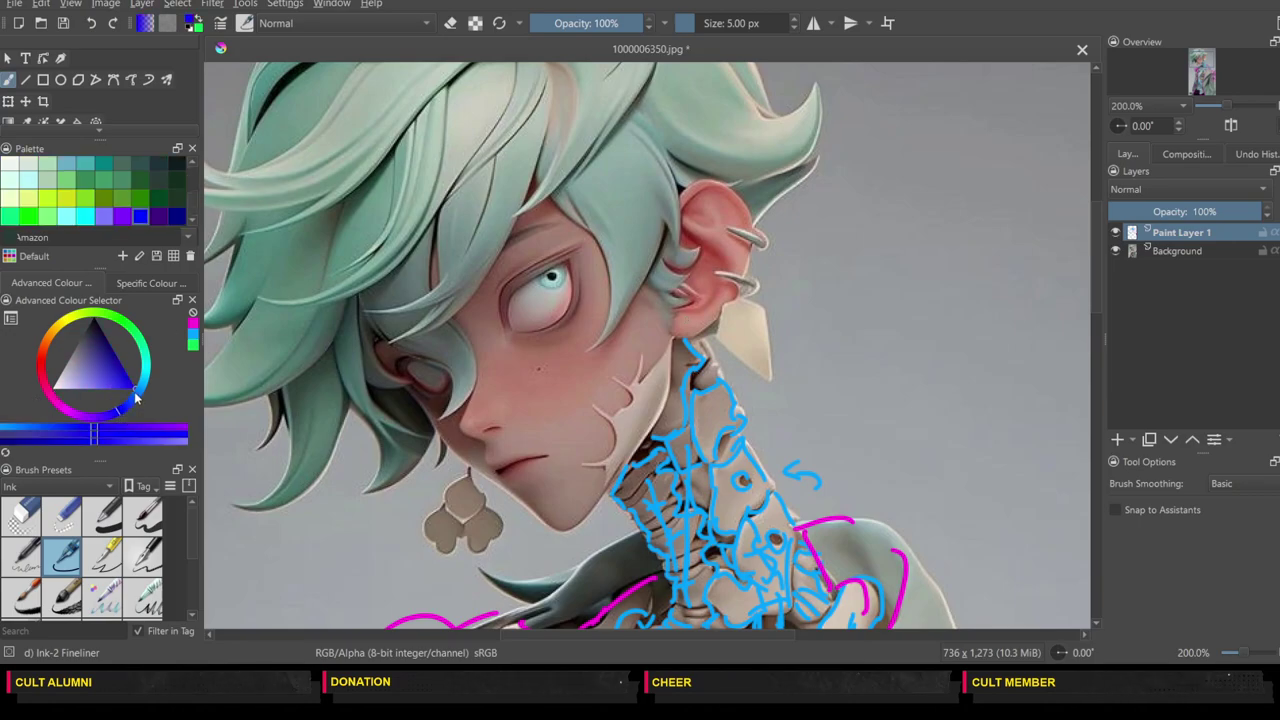
click(145, 386)
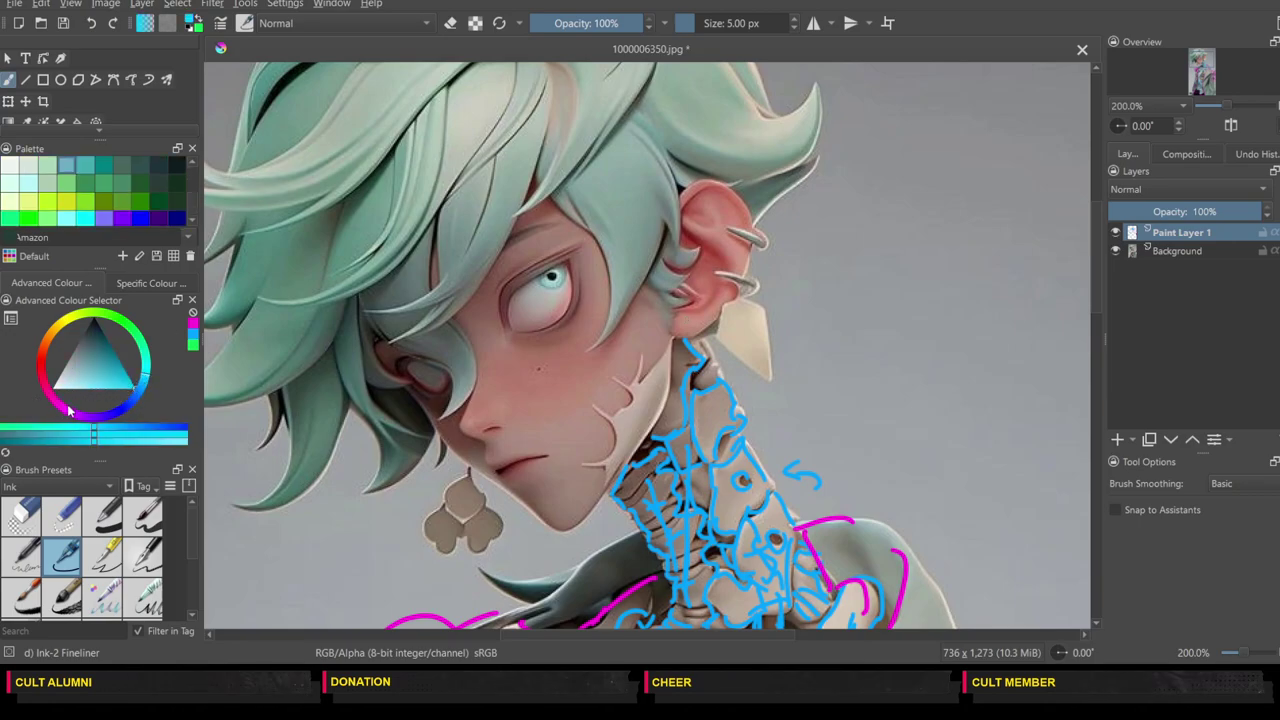
click(65, 329)
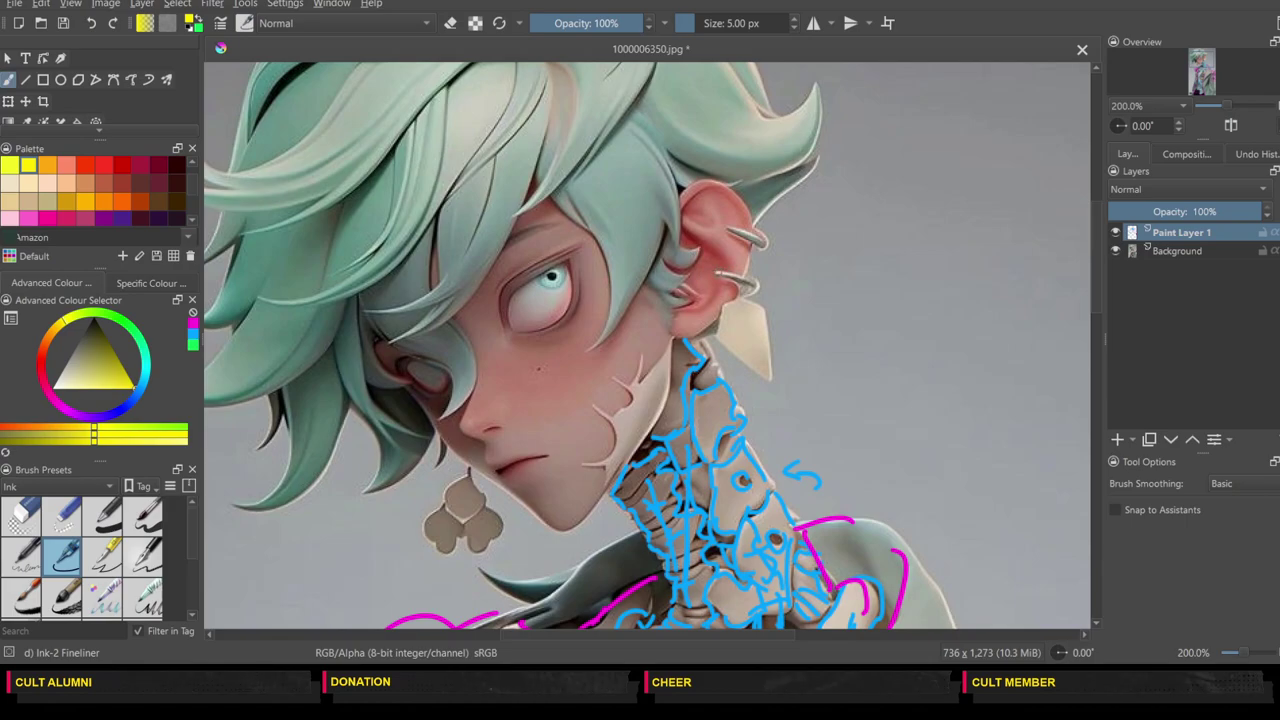
mouse_move(719, 272)
mouse_down()
mouse_move(737, 296)
mouse_move(752, 279)
mouse_move(748, 298)
mouse_up()
mouse_move(727, 229)
mouse_down()
mouse_move(758, 252)
mouse_move(758, 226)
mouse_move(736, 232)
mouse_up()
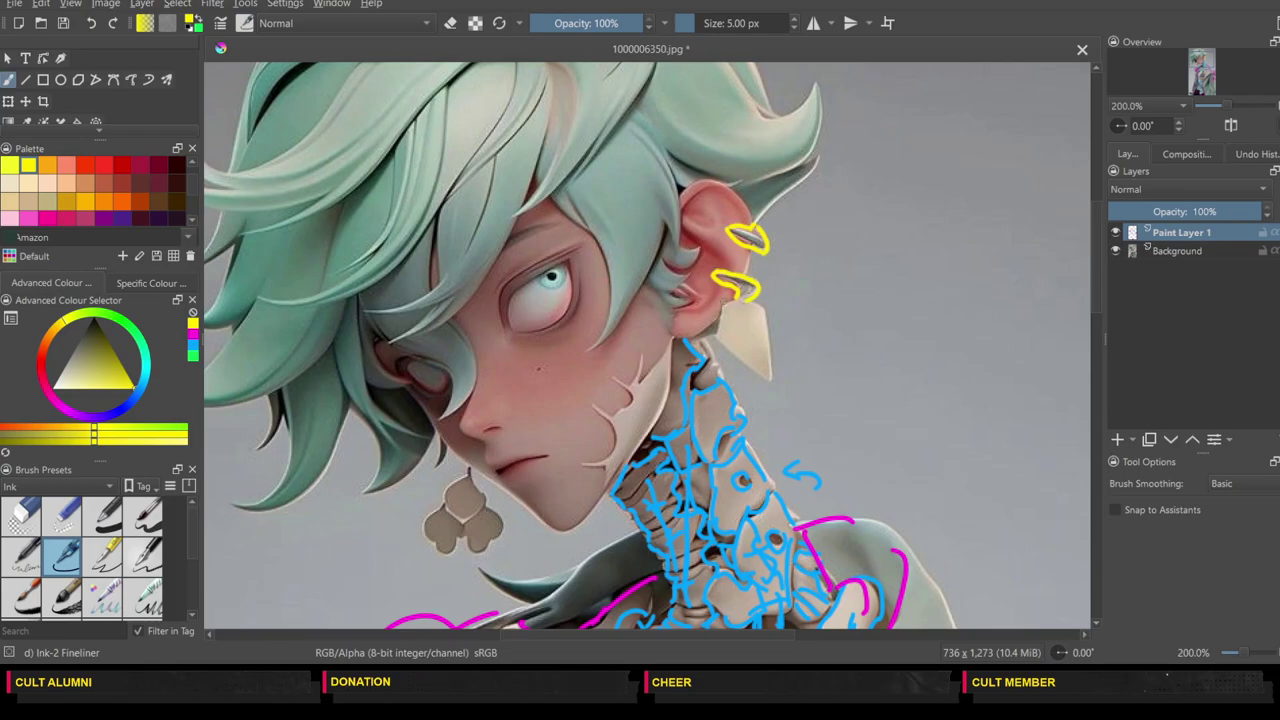
mouse_move(724, 295)
mouse_down()
mouse_move(714, 333)
mouse_move(756, 373)
mouse_move(770, 328)
mouse_move(748, 298)
mouse_up()
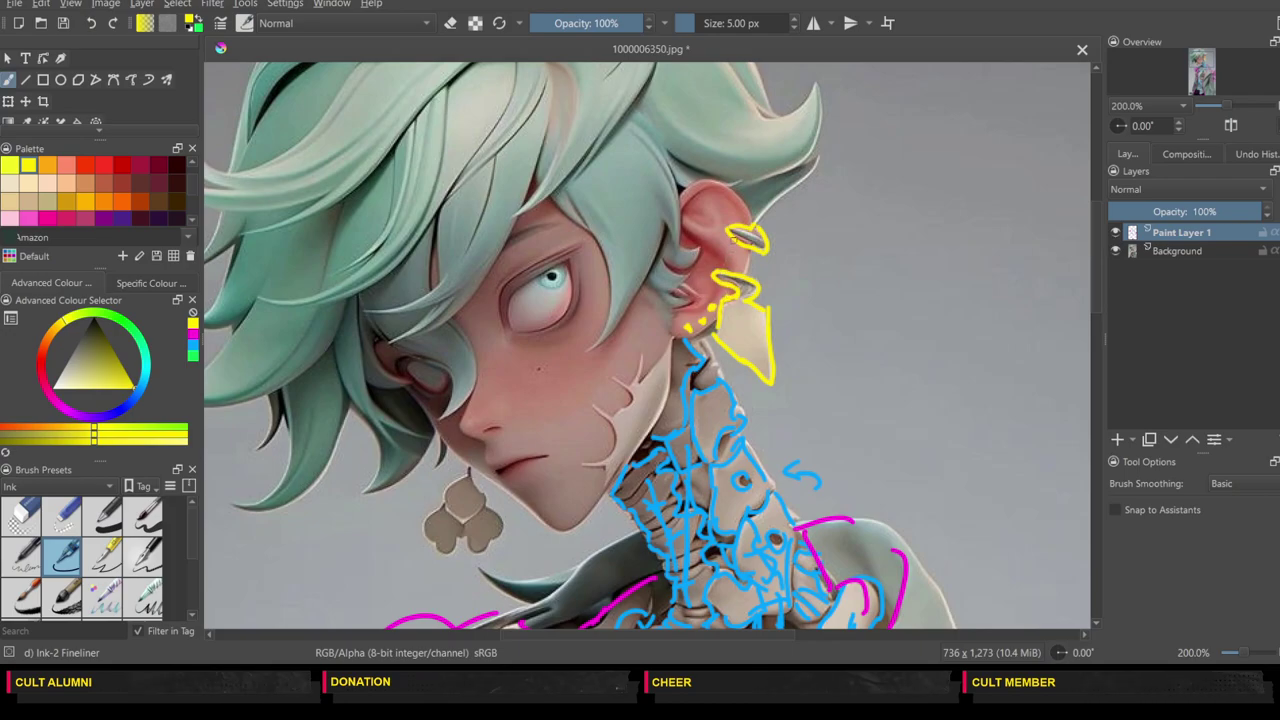
Step: Trace the ear's upper rim, inner folds and lobe edge in yellow around the cuffs and drop earring
drag(728, 215, 729, 226)
drag(711, 268, 714, 279)
mouse_move(688, 217)
mouse_down()
mouse_move(712, 226)
mouse_move(720, 262)
mouse_move(708, 298)
mouse_move(688, 310)
mouse_move(684, 292)
mouse_up()
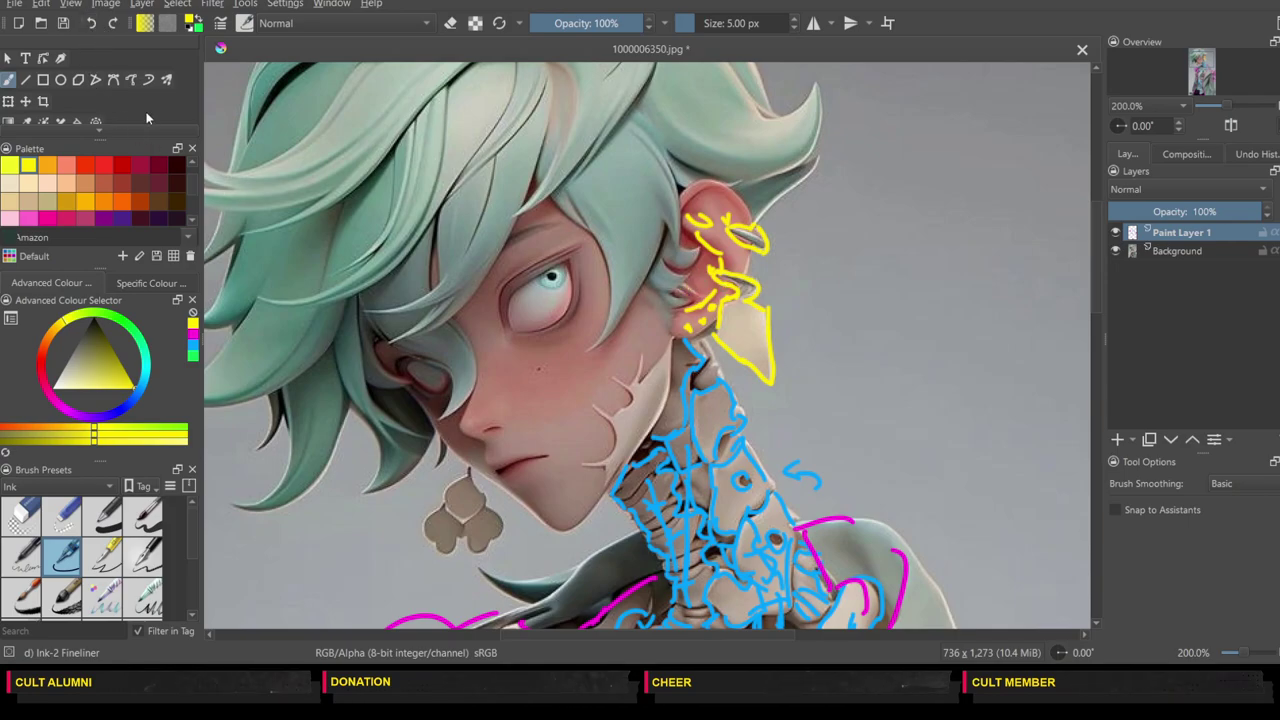
mouse_move(689, 218)
mouse_down()
mouse_move(711, 192)
mouse_move(730, 208)
mouse_move(709, 188)
mouse_move(738, 231)
mouse_up()
drag(687, 327, 710, 328)
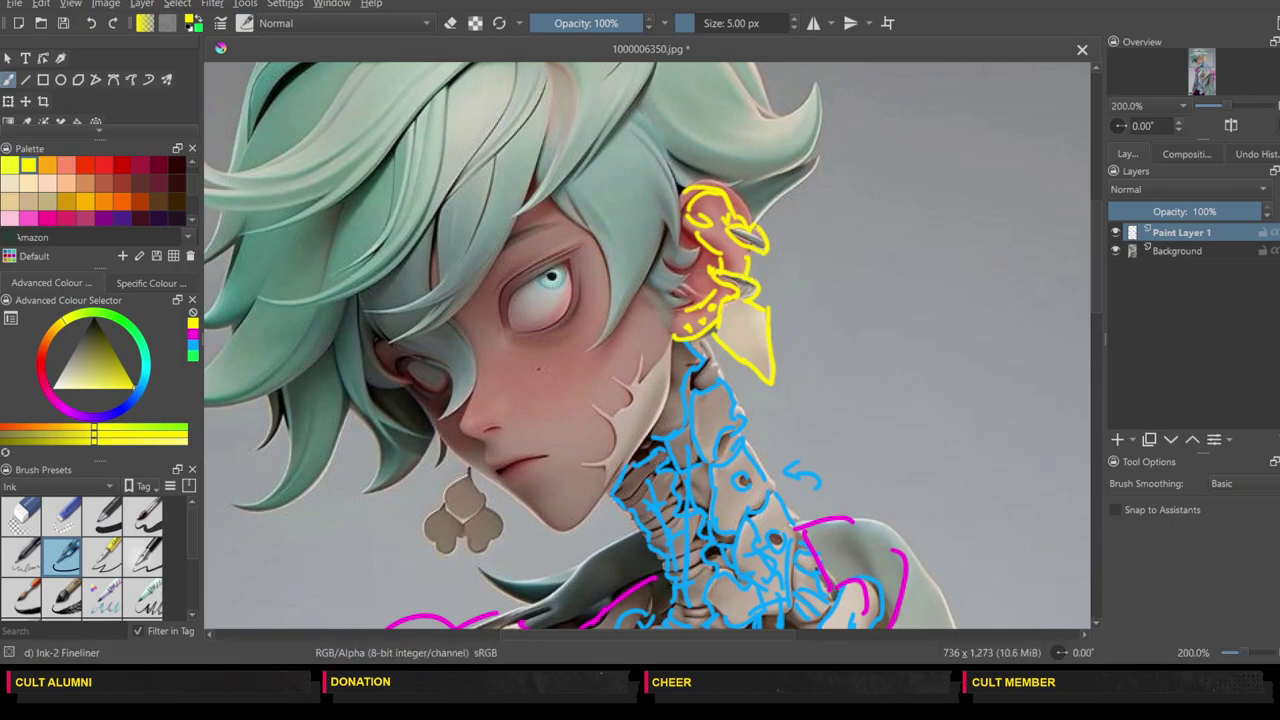
Step: Outline the exposed jaw area from the ear to the chin in yellow, adding contour lines across the cheek and beneath the jaw
drag(762, 635, 708, 638)
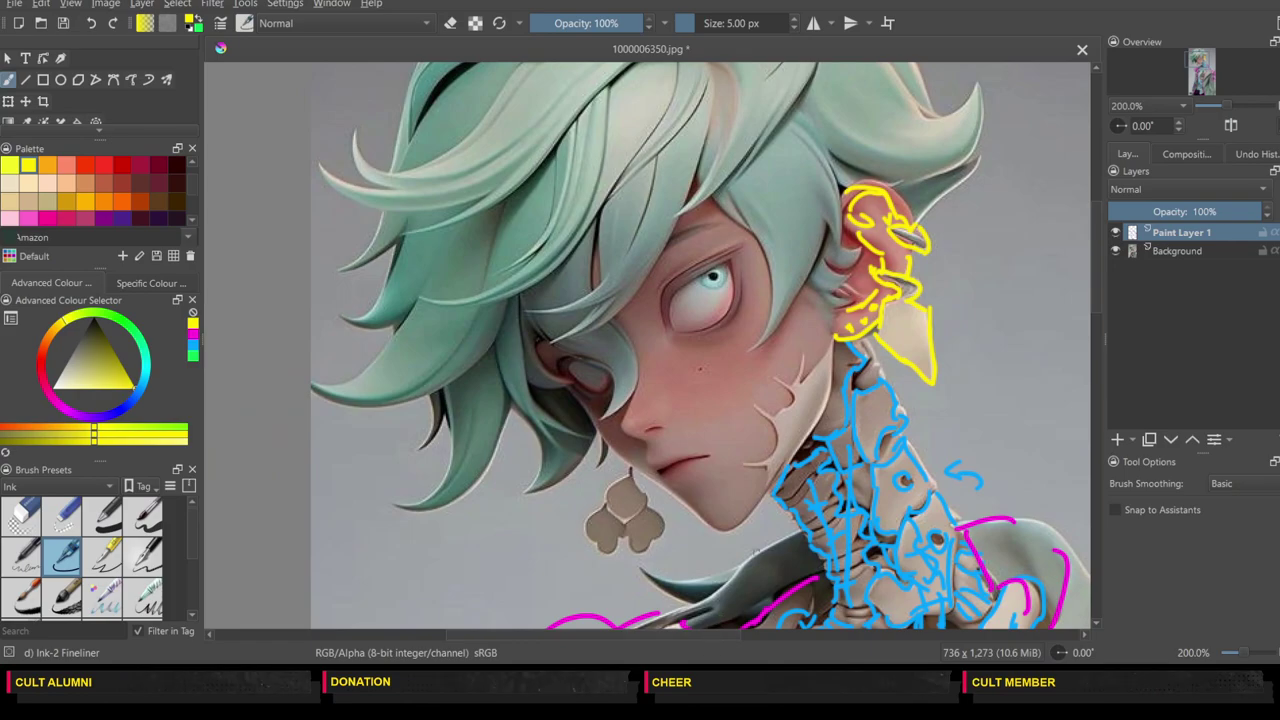
click(1095, 336)
drag(1094, 334, 1087, 236)
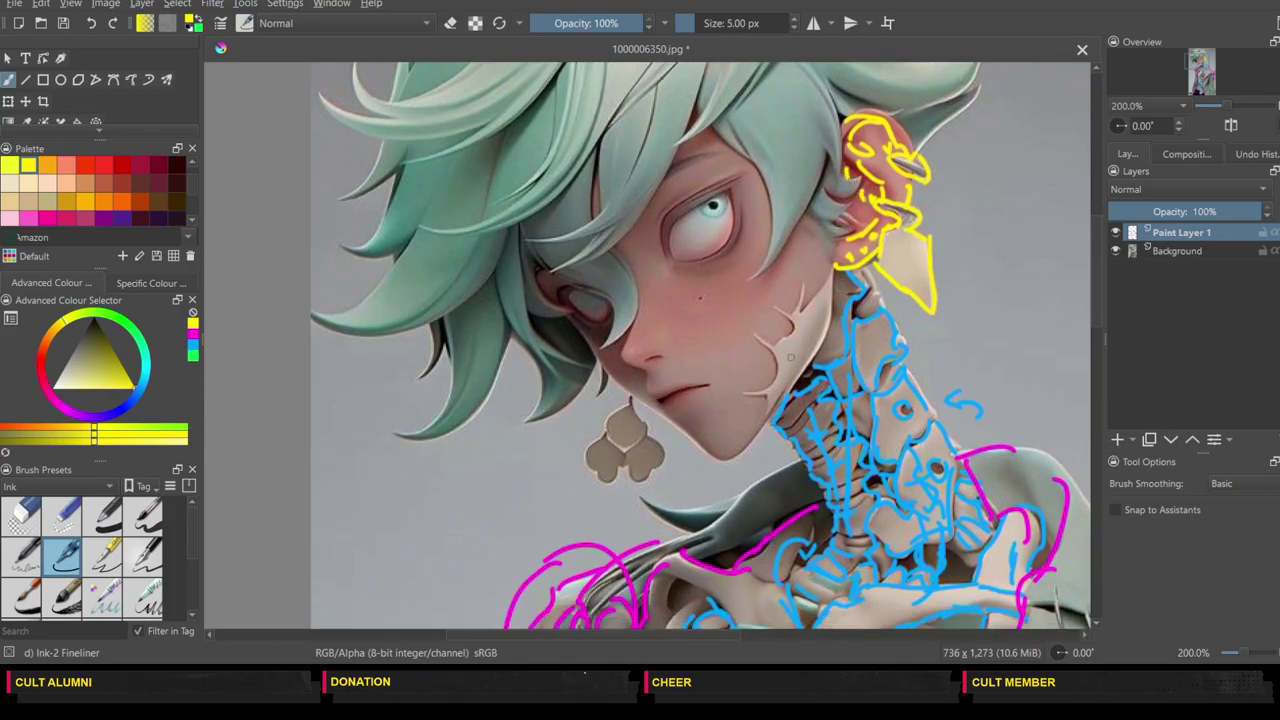
mouse_move(830, 274)
mouse_down()
mouse_move(808, 308)
mouse_move(804, 288)
mouse_move(794, 316)
mouse_move(776, 313)
mouse_move(794, 332)
mouse_move(754, 335)
mouse_move(772, 374)
mouse_move(749, 392)
mouse_move(788, 398)
mouse_up()
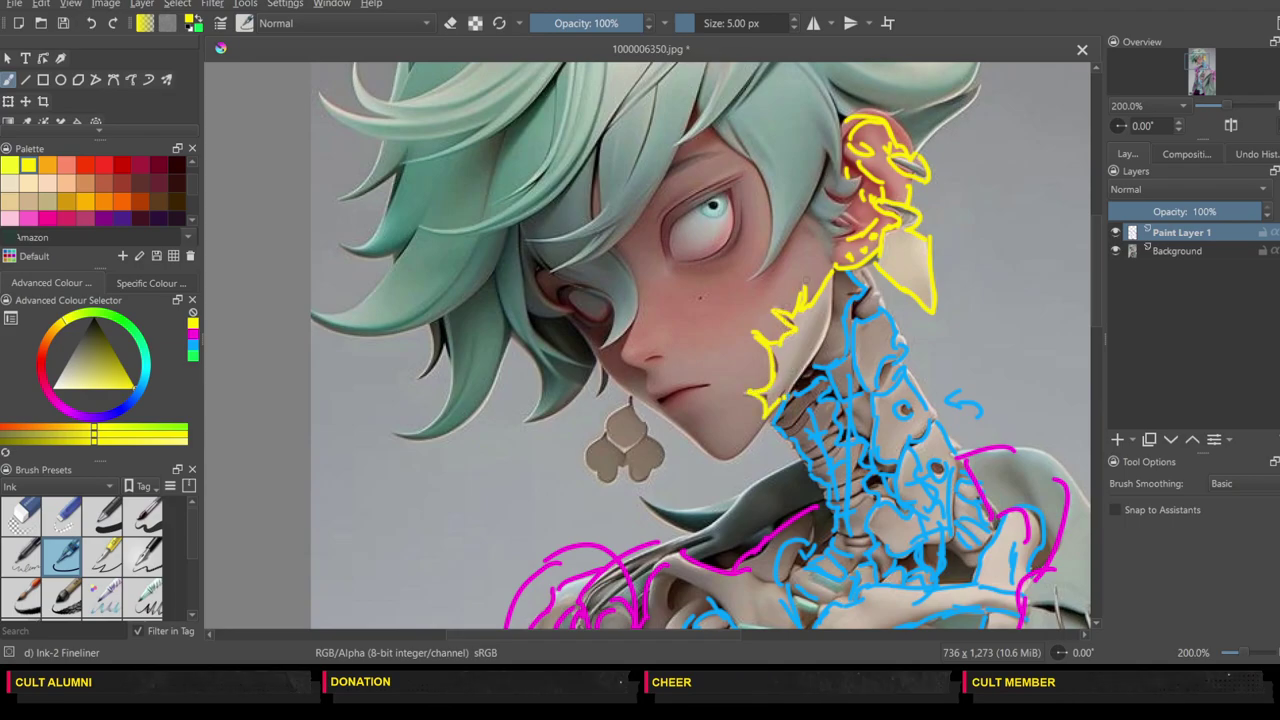
mouse_move(796, 244)
mouse_down()
mouse_move(790, 288)
mouse_move(722, 406)
mouse_move(688, 440)
mouse_move(670, 436)
mouse_up()
mouse_move(672, 440)
mouse_down()
mouse_move(730, 462)
mouse_move(784, 405)
mouse_move(842, 262)
mouse_move(794, 340)
mouse_move(810, 200)
mouse_move(795, 258)
mouse_up()
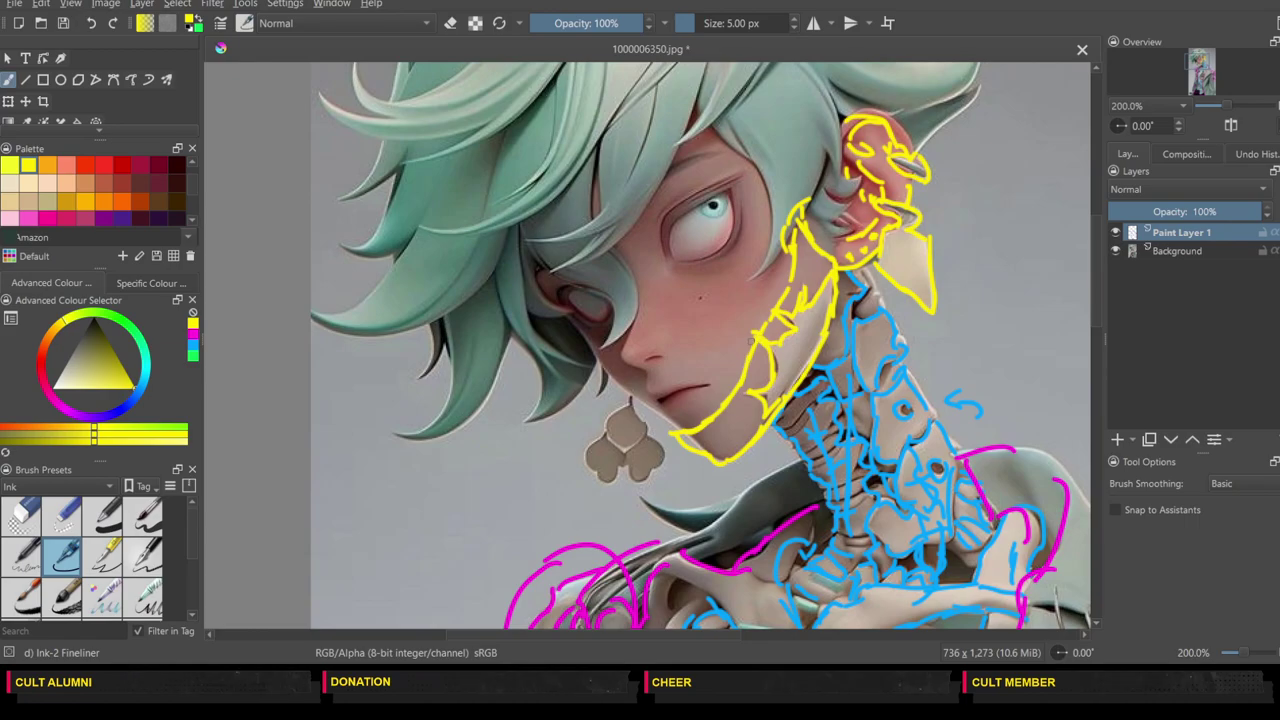
mouse_move(751, 349)
mouse_down()
mouse_move(745, 358)
mouse_move(754, 334)
mouse_move(702, 386)
mouse_move(756, 364)
mouse_move(740, 394)
mouse_up()
drag(740, 388, 696, 432)
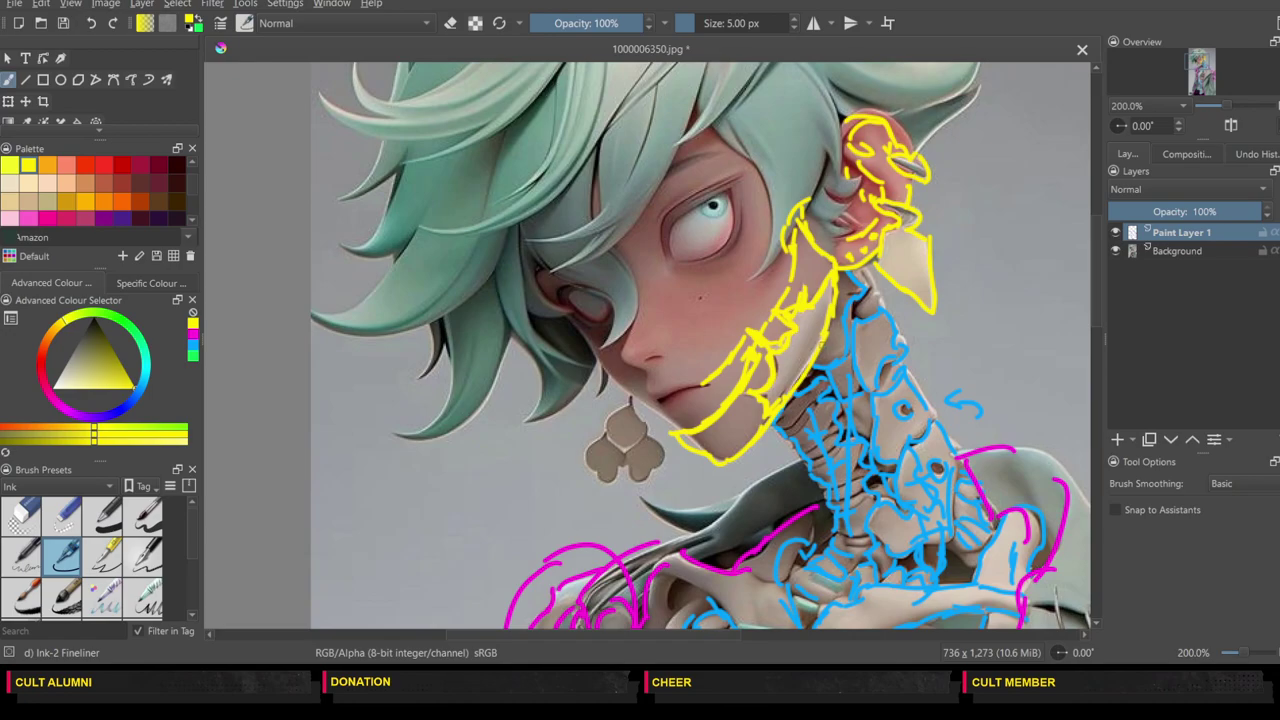
drag(794, 406, 810, 360)
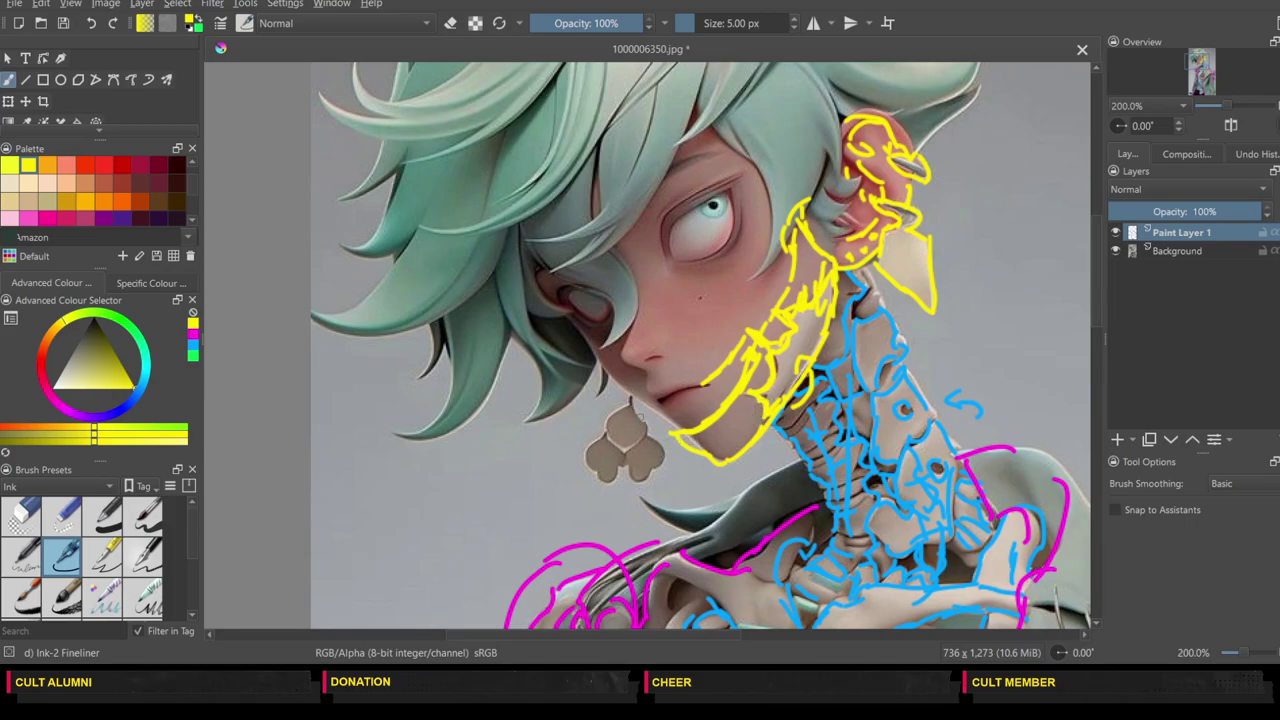
Step: Outline the trefoil earring in yellow, connect it to the near ear with a curved line across the face, and add inner strokes
mouse_move(630, 398)
mouse_down()
mouse_move(659, 440)
mouse_move(642, 480)
mouse_move(622, 468)
mouse_move(601, 480)
mouse_move(587, 450)
mouse_move(626, 402)
mouse_up()
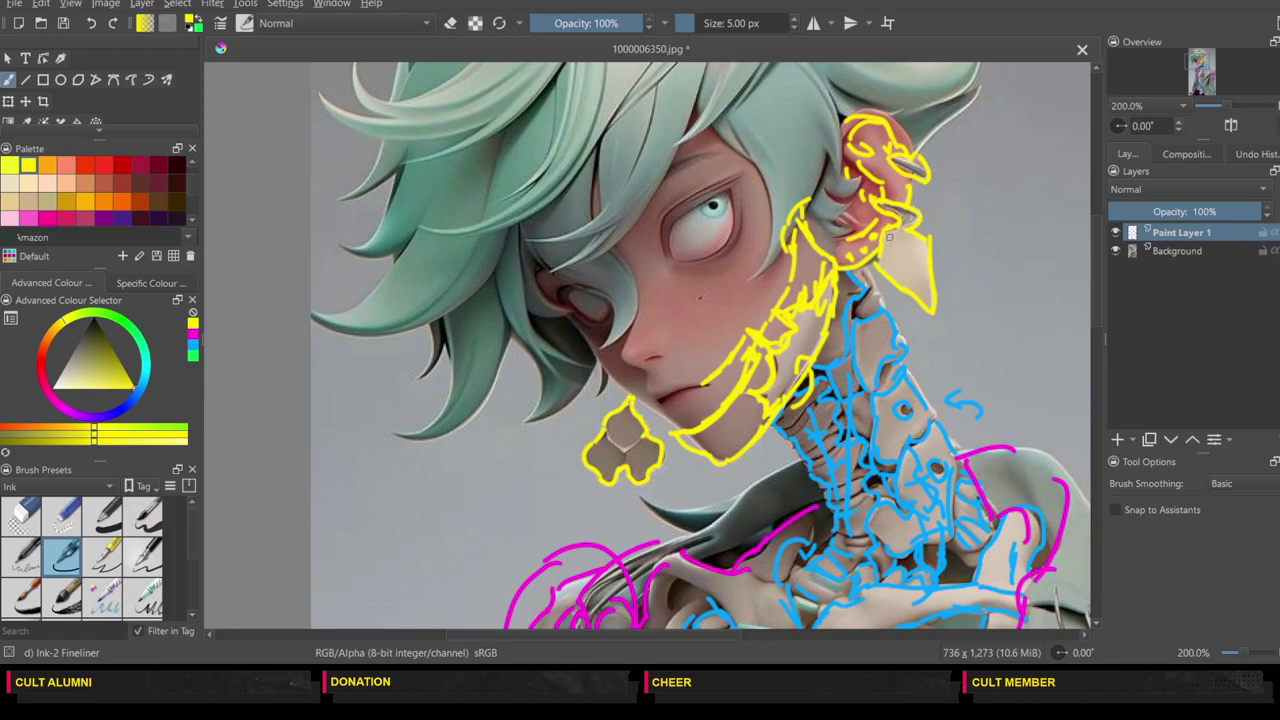
drag(620, 398, 870, 266)
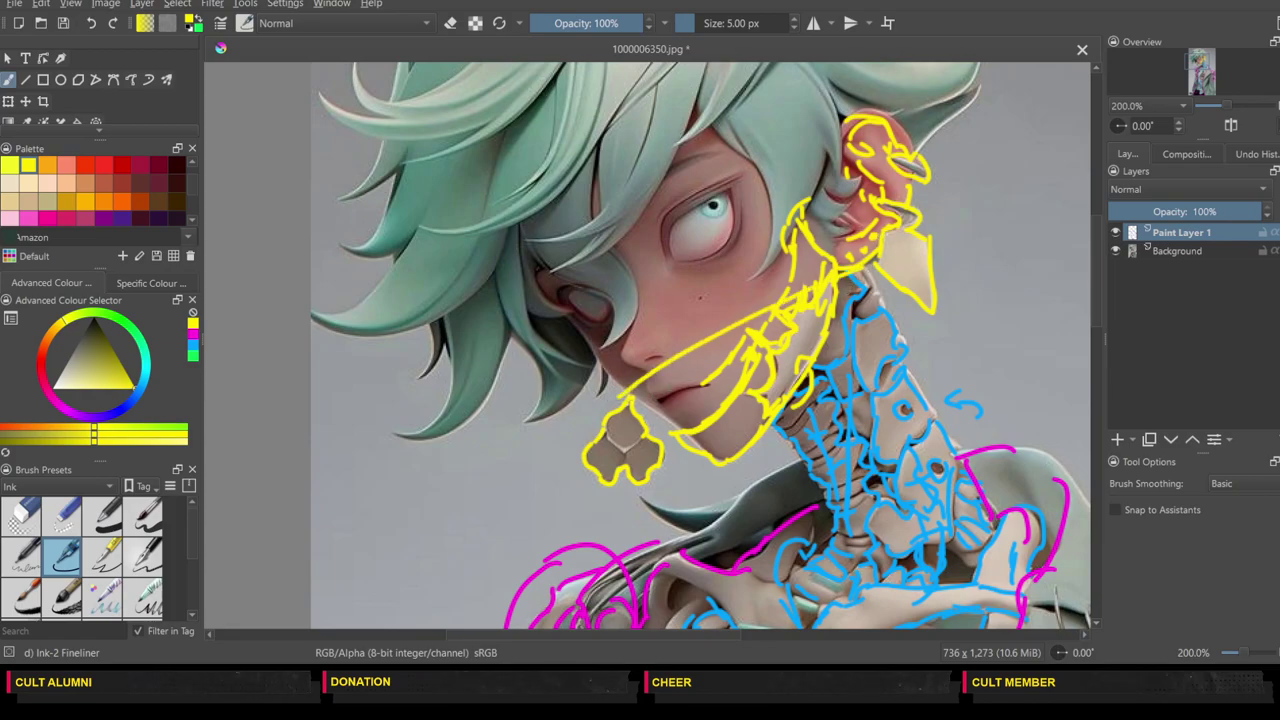
click(90, 22)
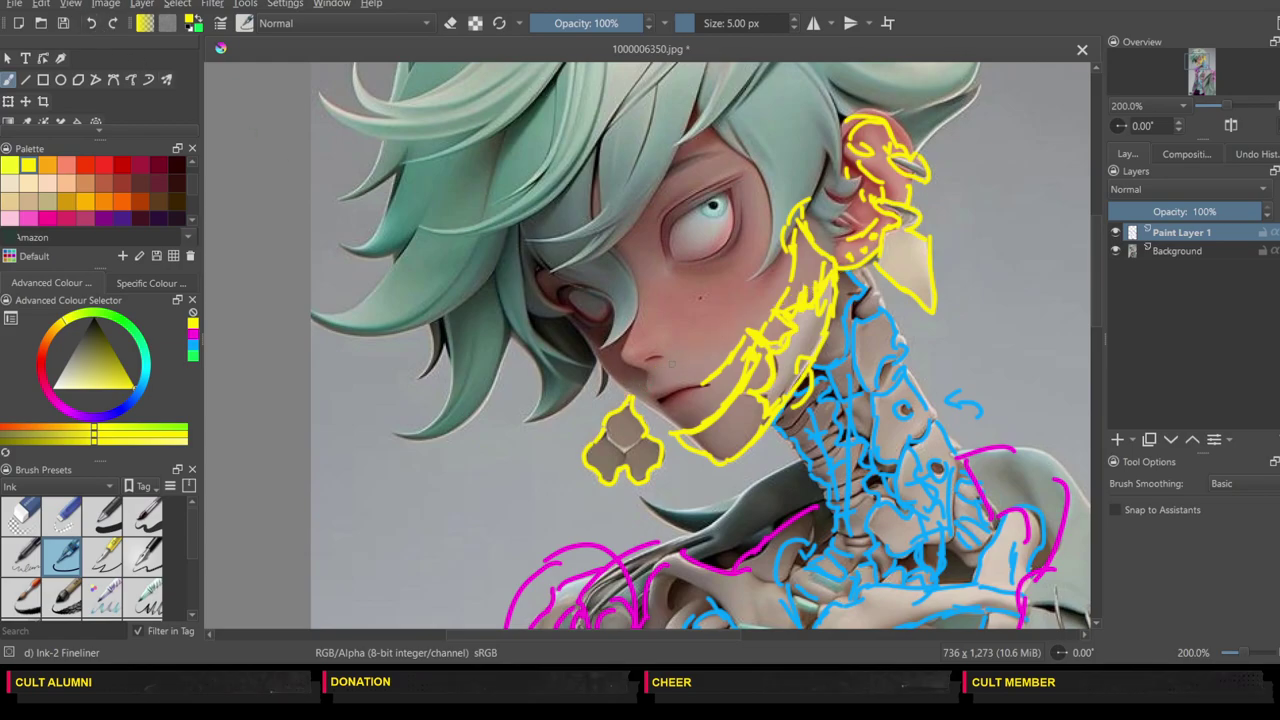
drag(628, 396, 852, 244)
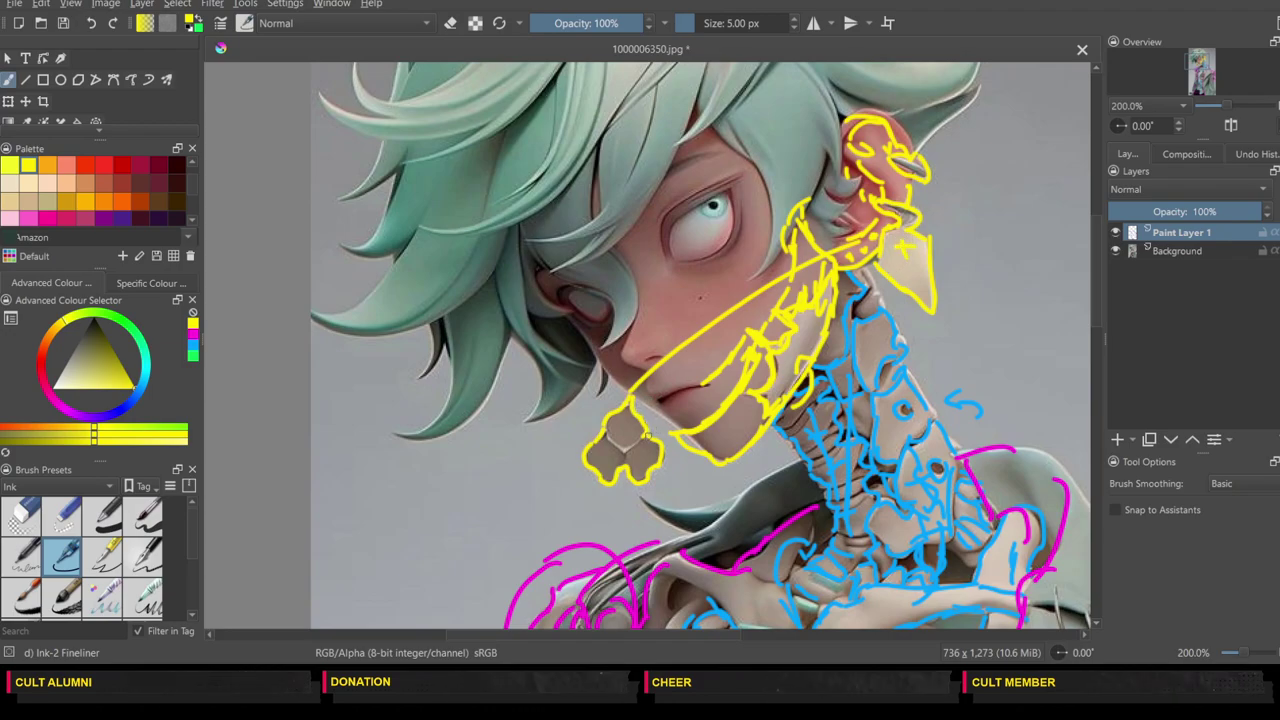
drag(643, 421, 657, 436)
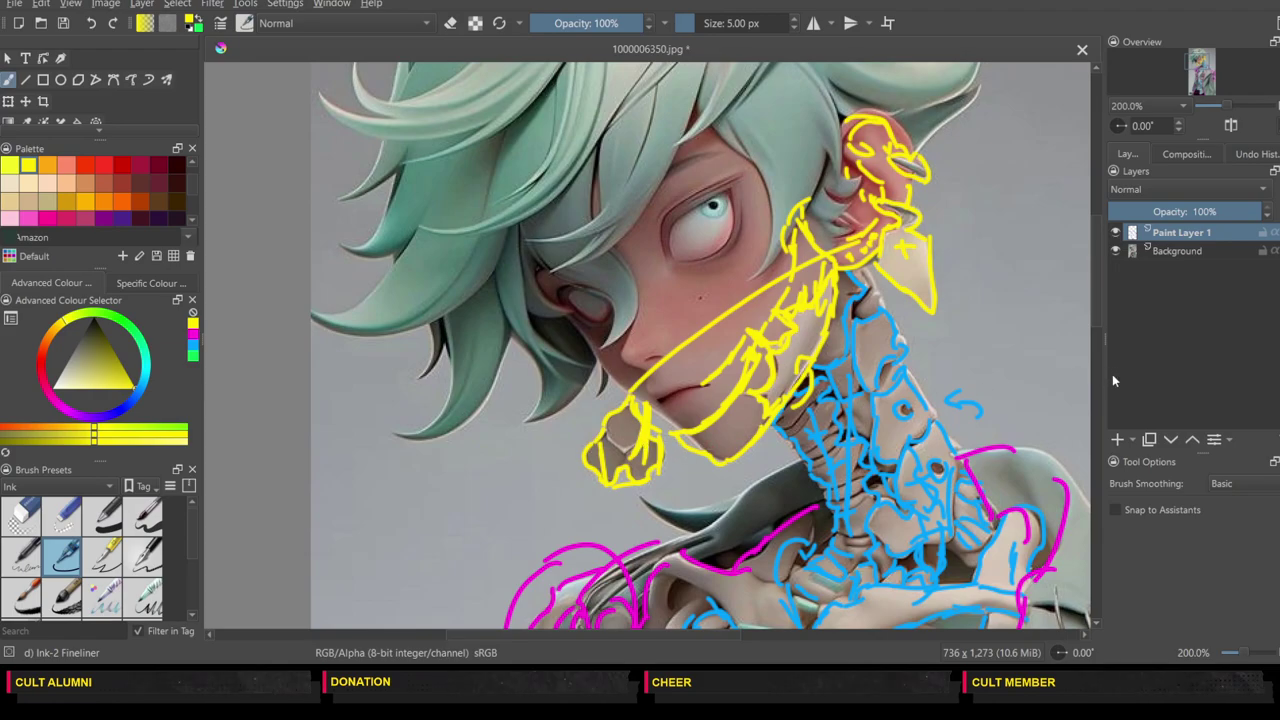
Step: Trace the long strands of the front fringe with curved yellow lines from the parting towards their tips
mouse_move(1096, 383)
mouse_down()
mouse_move(1085, 225)
mouse_move(1069, 247)
mouse_up()
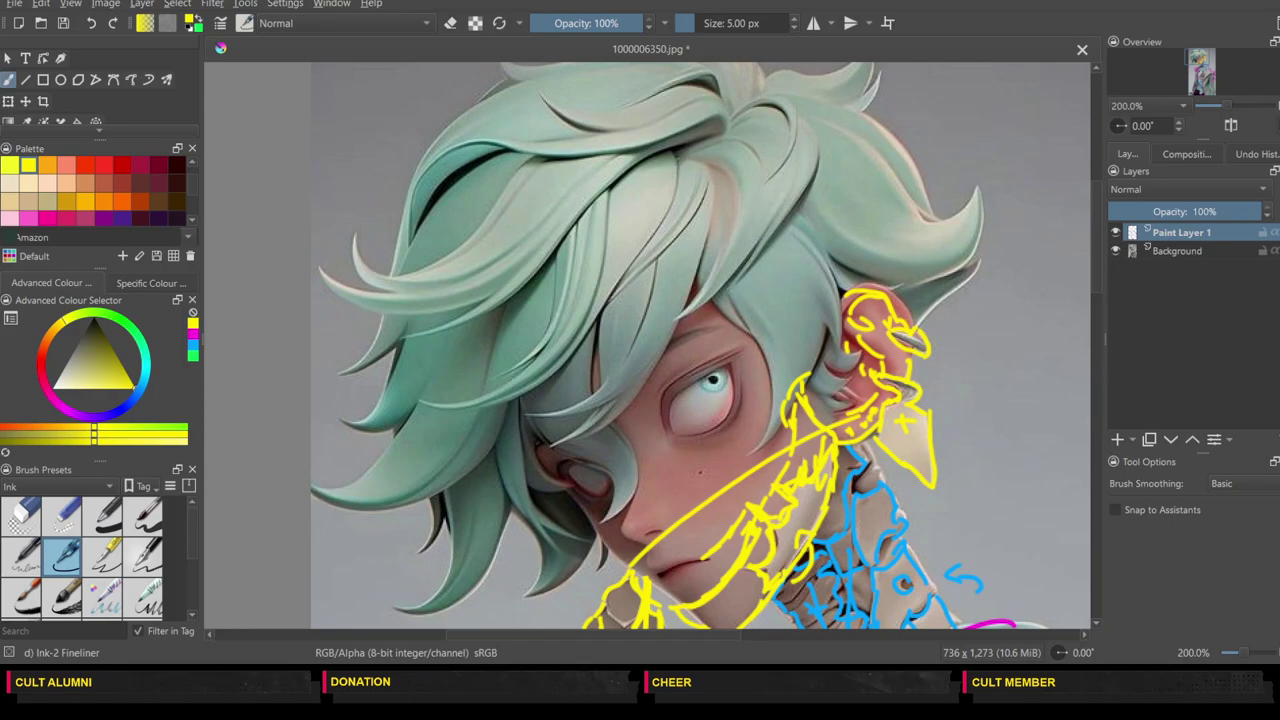
mouse_move(678, 154)
mouse_down()
mouse_move(655, 228)
mouse_move(598, 312)
mouse_up()
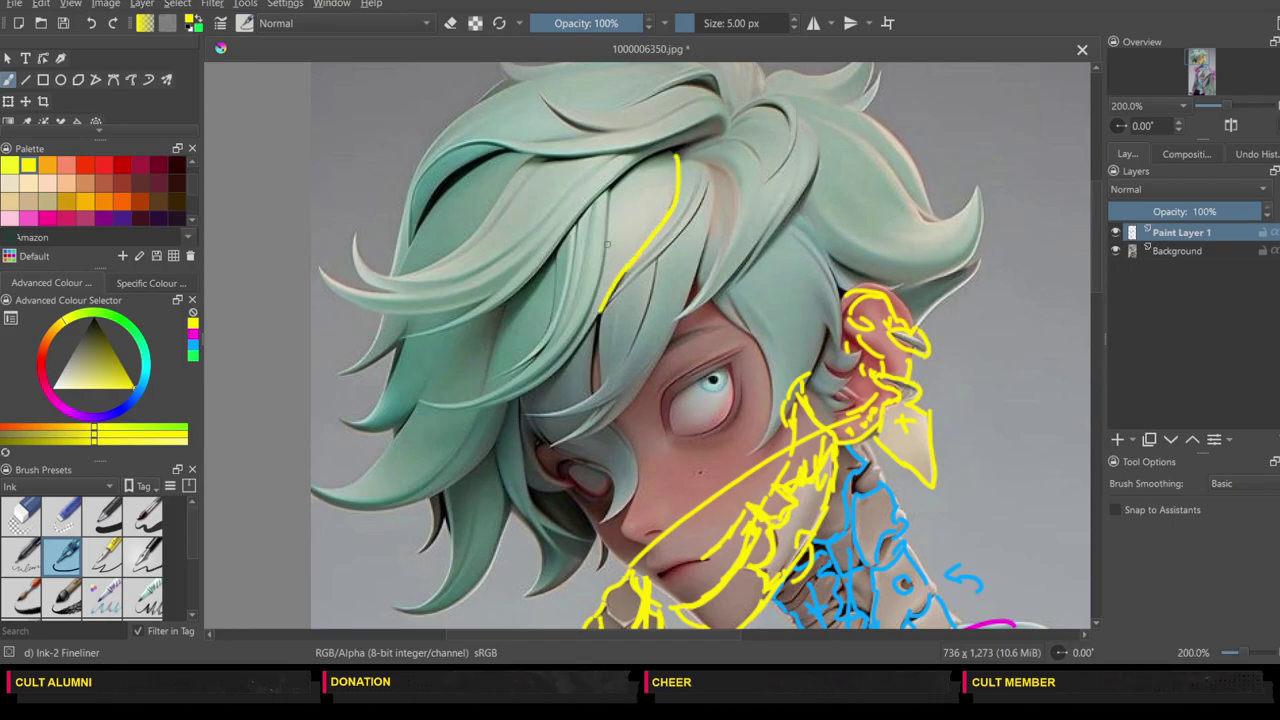
mouse_move(606, 200)
mouse_down()
mouse_move(593, 306)
mouse_move(540, 368)
mouse_move(478, 400)
mouse_up()
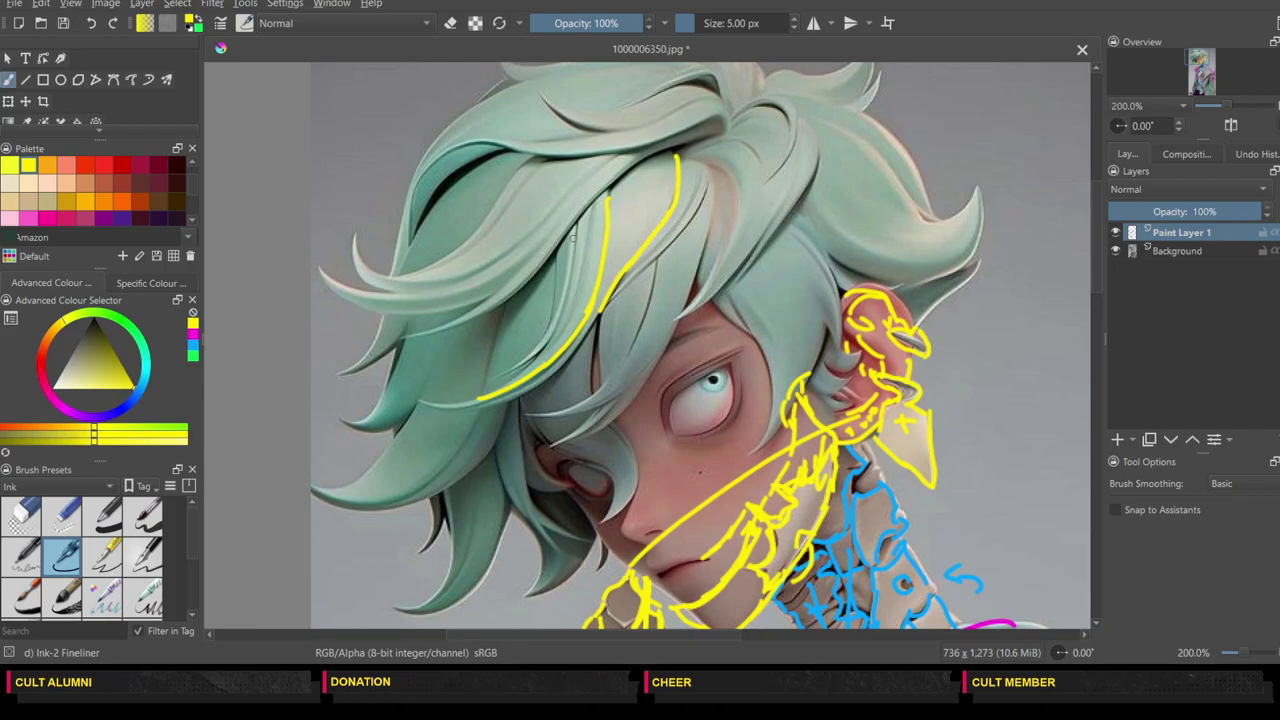
drag(567, 238, 553, 311)
mouse_move(554, 265)
mouse_down()
mouse_move(535, 353)
mouse_move(496, 376)
mouse_up()
drag(557, 320, 508, 372)
drag(576, 275, 559, 342)
mouse_move(530, 158)
mouse_down()
mouse_move(458, 248)
mouse_move(365, 262)
mouse_move(354, 234)
mouse_move(440, 284)
mouse_up()
drag(558, 197, 479, 280)
Step: Trace the sweeping outer locks in yellow, from the top of the hair to the lower tips beside the covered eye
mouse_move(654, 156)
mouse_down()
mouse_move(462, 305)
mouse_move(475, 303)
mouse_move(397, 332)
mouse_move(339, 282)
mouse_move(347, 298)
mouse_move(475, 300)
mouse_move(334, 388)
mouse_up()
mouse_move(532, 162)
mouse_down()
mouse_move(424, 180)
mouse_move(410, 195)
mouse_up()
drag(438, 174, 418, 230)
drag(480, 162, 410, 242)
mouse_move(532, 161)
mouse_down()
mouse_move(712, 130)
mouse_move(662, 153)
mouse_up()
mouse_move(724, 104)
mouse_down()
mouse_move(670, 88)
mouse_move(548, 112)
mouse_up()
mouse_move(645, 120)
mouse_down()
mouse_move(514, 126)
mouse_move(420, 168)
mouse_move(416, 208)
mouse_up()
mouse_move(410, 346)
mouse_down()
mouse_move(350, 434)
mouse_move(406, 410)
mouse_move(338, 480)
mouse_move(402, 508)
mouse_move(506, 418)
mouse_up()
mouse_move(482, 422)
mouse_down()
mouse_move(404, 494)
mouse_move(434, 600)
mouse_move(398, 607)
mouse_move(495, 551)
mouse_move(506, 508)
mouse_move(418, 550)
mouse_move(446, 522)
mouse_up()
mouse_move(500, 461)
mouse_down()
mouse_move(556, 547)
mouse_move(538, 517)
mouse_move(566, 534)
mouse_up()
mouse_move(519, 488)
mouse_down()
mouse_move(518, 438)
mouse_move(567, 493)
mouse_move(531, 434)
mouse_move(608, 402)
mouse_move(544, 446)
mouse_move(576, 446)
mouse_move(656, 298)
mouse_move(590, 390)
mouse_up()
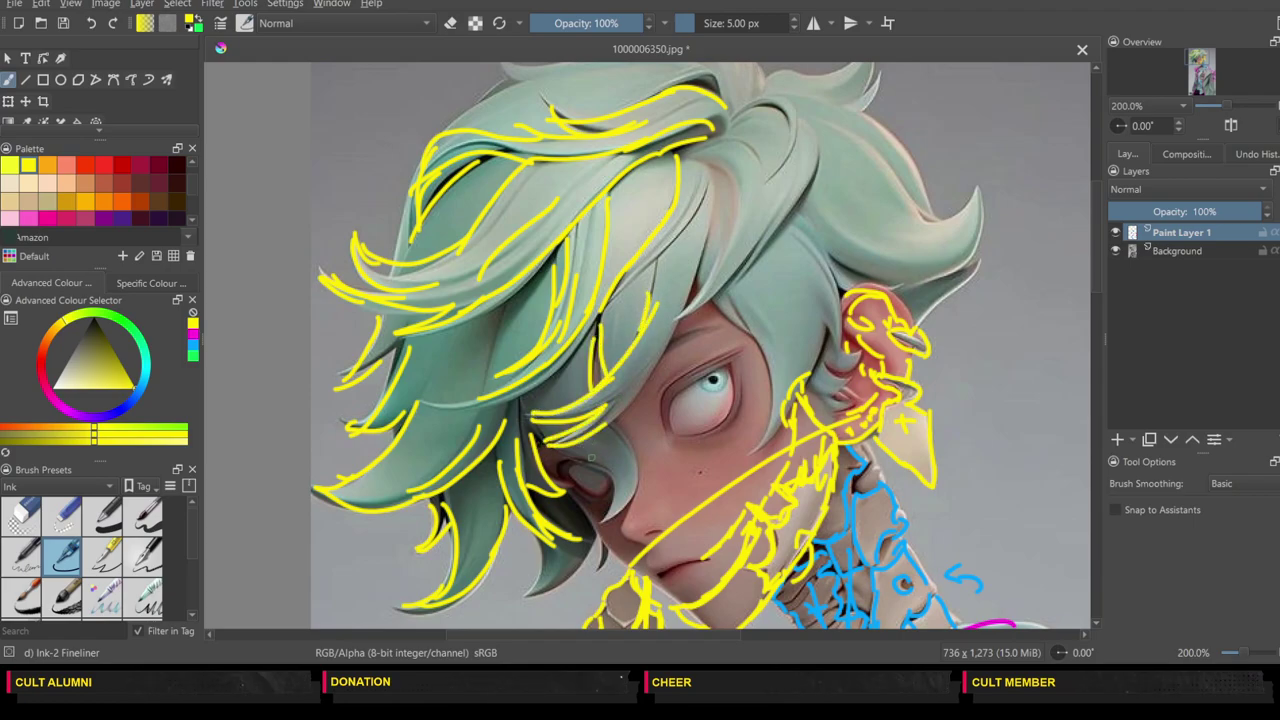
Step: Outline the lock curling over the covered eye and draw curved yellow strands around the crown's parting
drag(566, 452, 612, 516)
drag(634, 434, 614, 510)
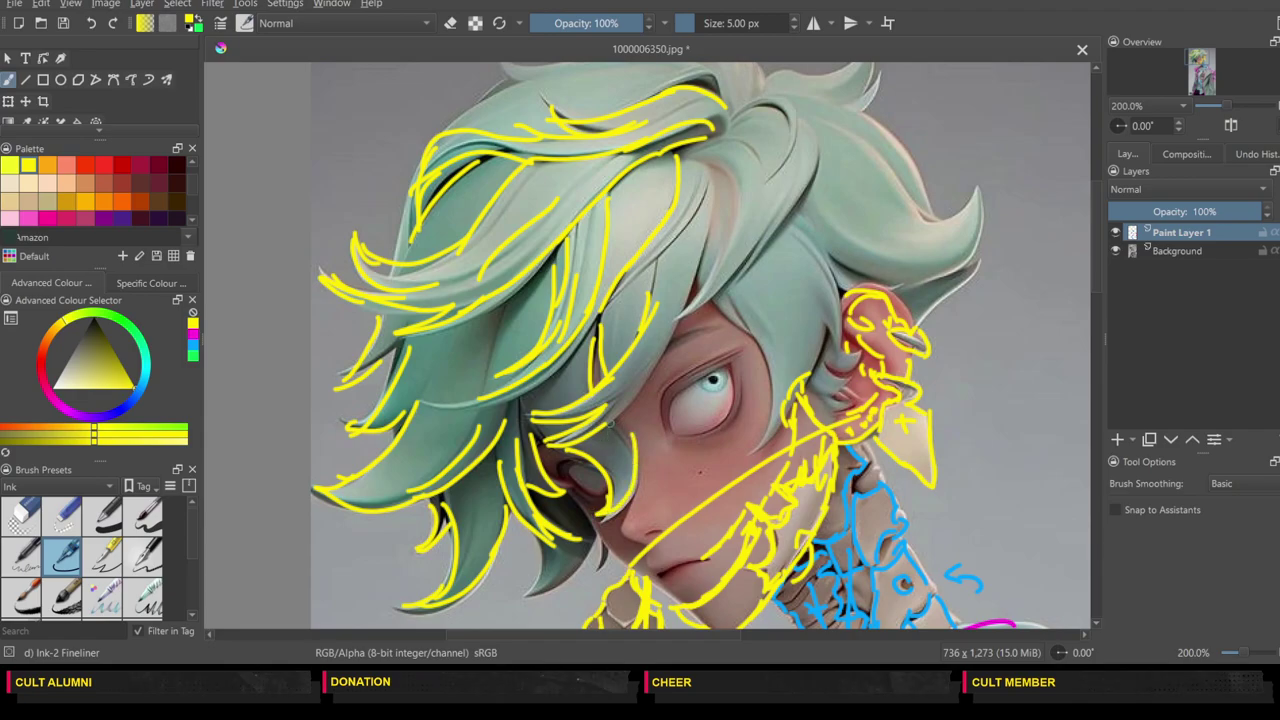
mouse_move(733, 122)
mouse_down()
mouse_move(748, 104)
mouse_move(788, 140)
mouse_move(770, 165)
mouse_move(760, 158)
mouse_move(746, 250)
mouse_up()
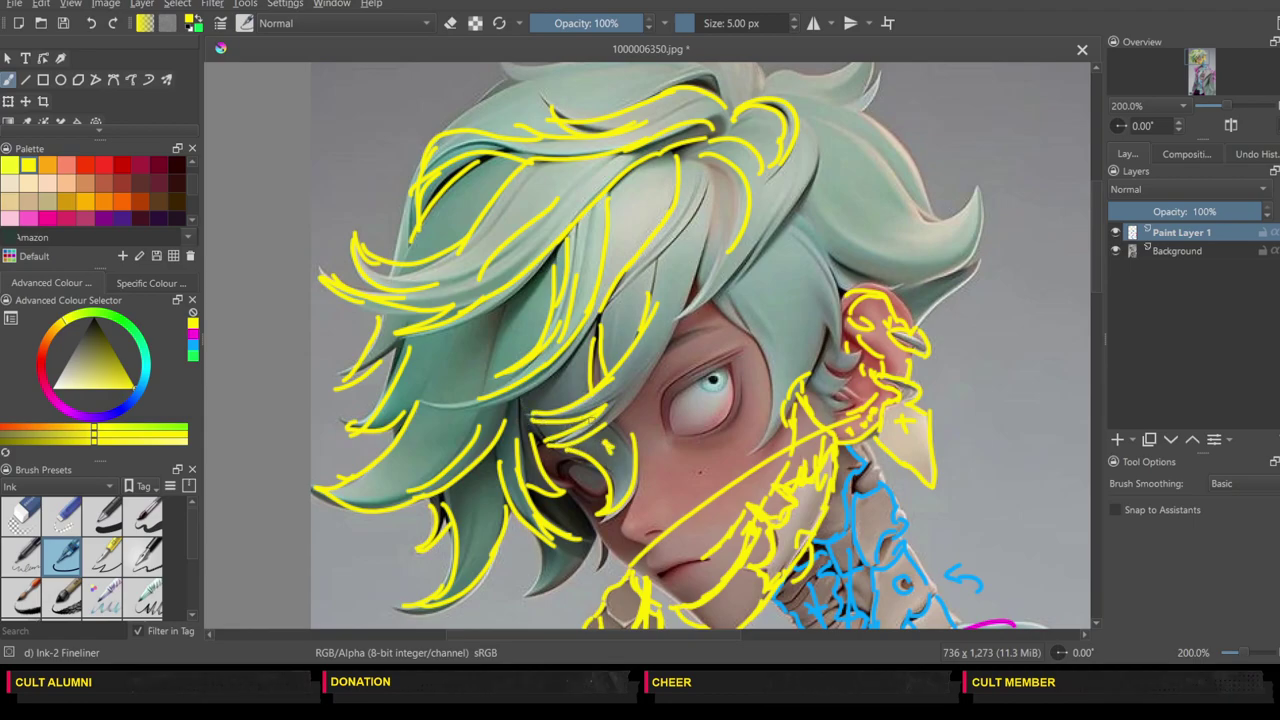
Step: Hatch the hair over the covered eye in yellow and extend the fringe strands down beside the nose
drag(518, 393, 563, 444)
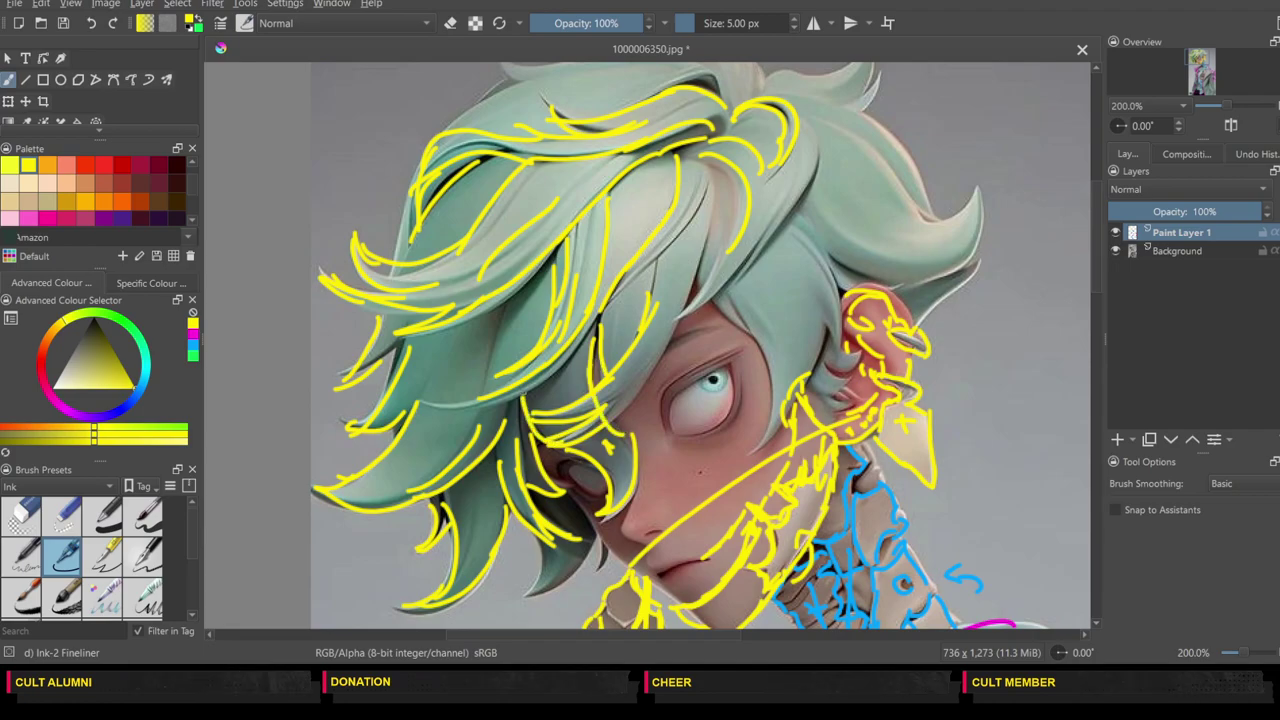
mouse_move(640, 332)
mouse_down()
mouse_move(606, 374)
mouse_move(526, 402)
mouse_move(592, 408)
mouse_move(640, 366)
mouse_up()
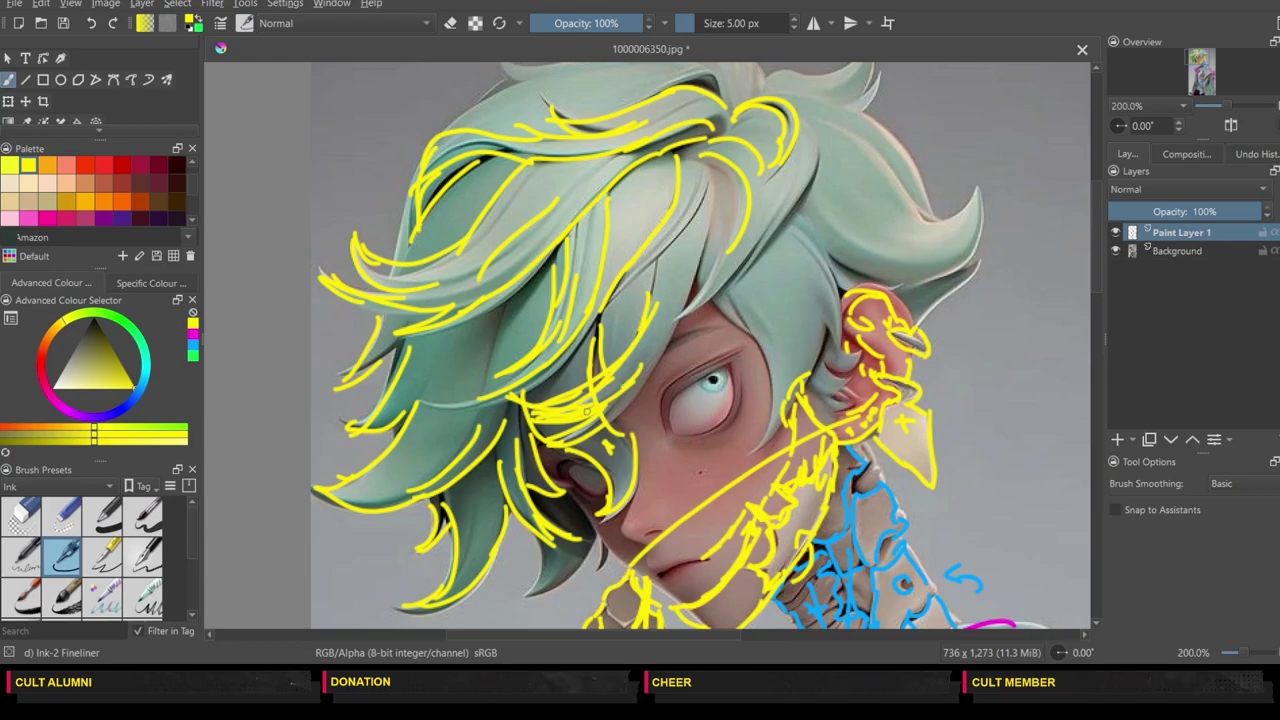
mouse_move(524, 406)
mouse_down()
mouse_move(539, 465)
mouse_move(519, 496)
mouse_move(598, 440)
mouse_up()
drag(557, 468, 592, 440)
mouse_move(594, 432)
mouse_down()
mouse_move(538, 488)
mouse_move(496, 504)
mouse_up()
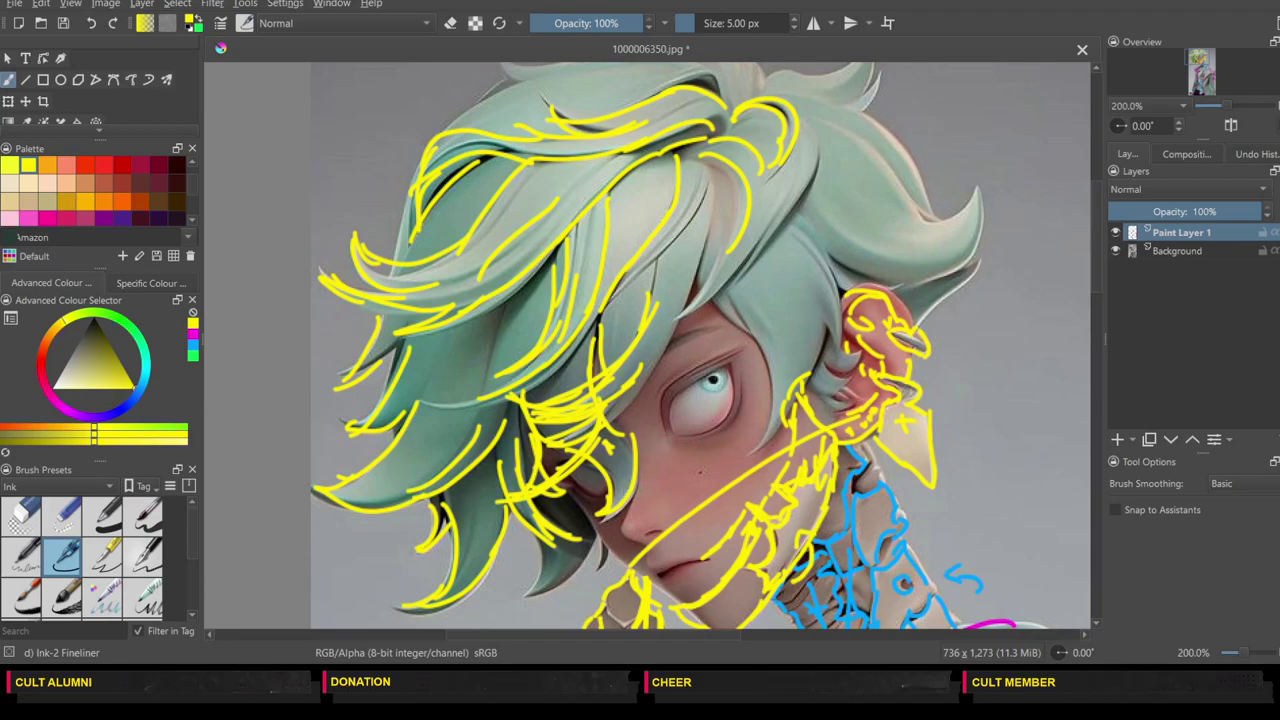
drag(626, 470, 632, 486)
mouse_move(636, 474)
mouse_down()
mouse_move(650, 478)
mouse_move(642, 490)
mouse_up()
drag(633, 431, 662, 302)
mouse_move(688, 256)
mouse_down()
mouse_move(631, 454)
mouse_move(590, 515)
mouse_up()
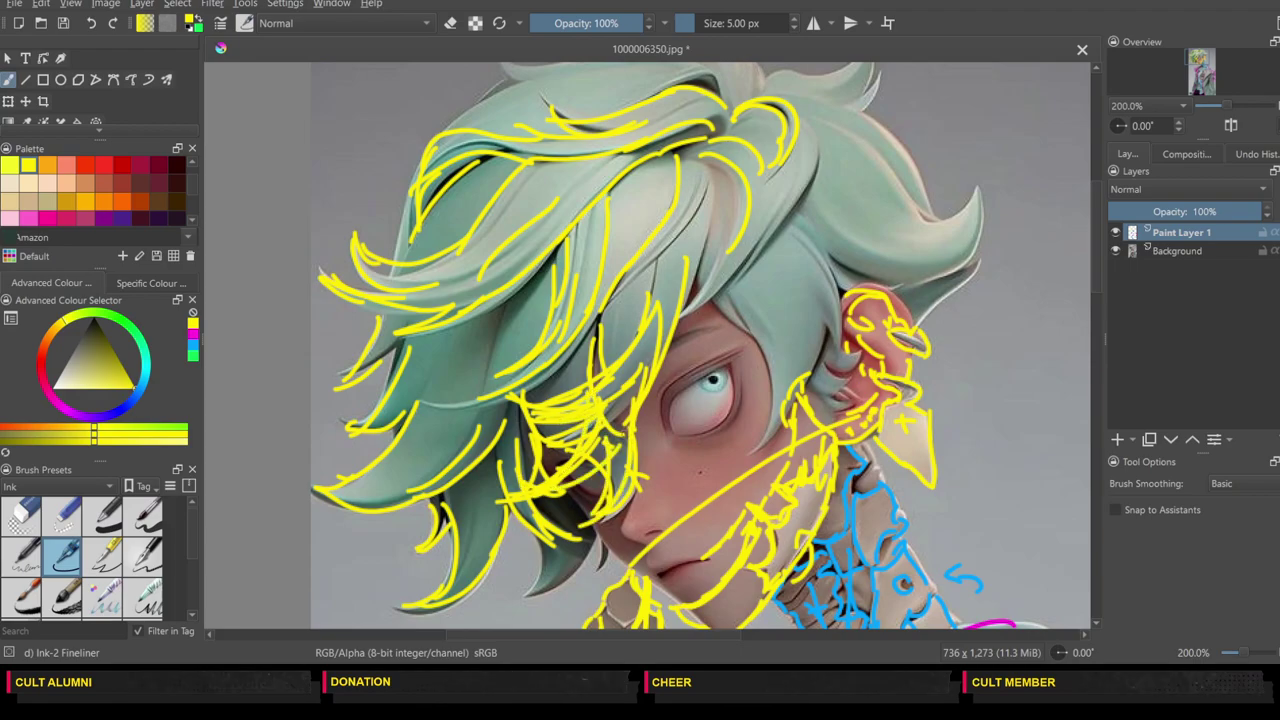
Step: Add short curved yellow marks on the broad hair locks at the top, the back, above the ear and on the outer side
scroll(1098, 359, down, 5)
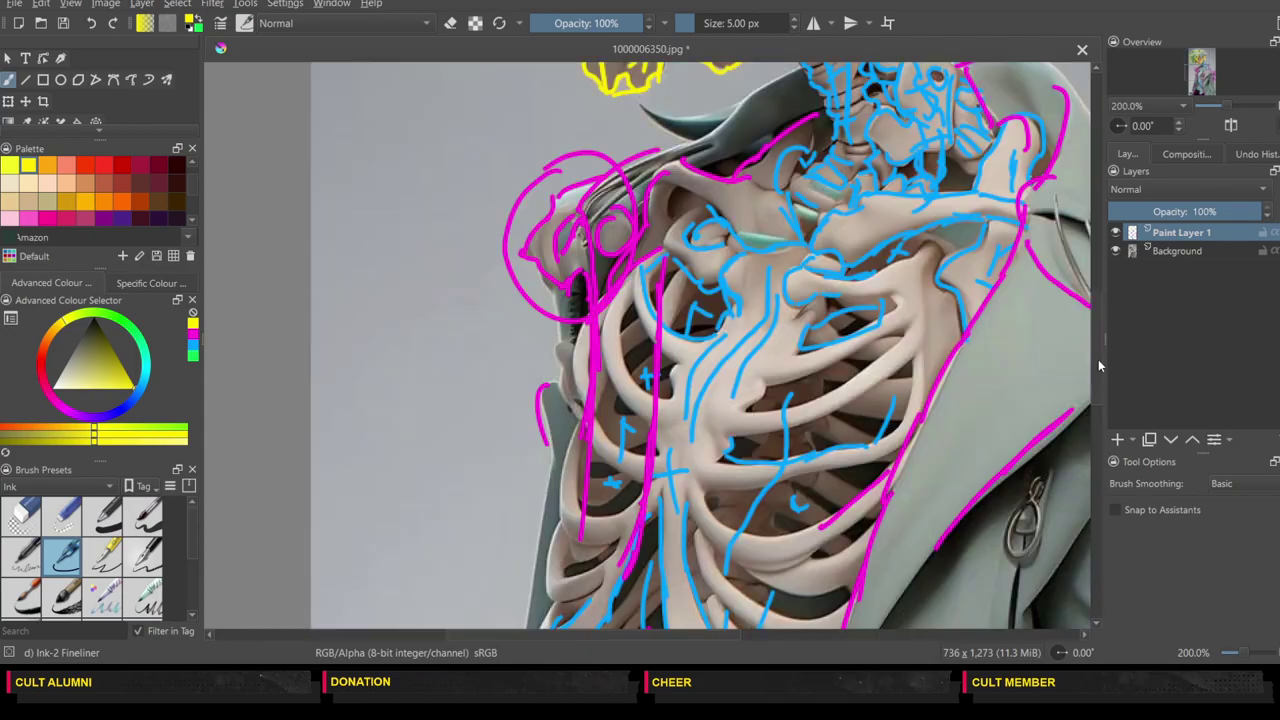
scroll(1101, 322, up, 3)
drag(1100, 280, 1089, 234)
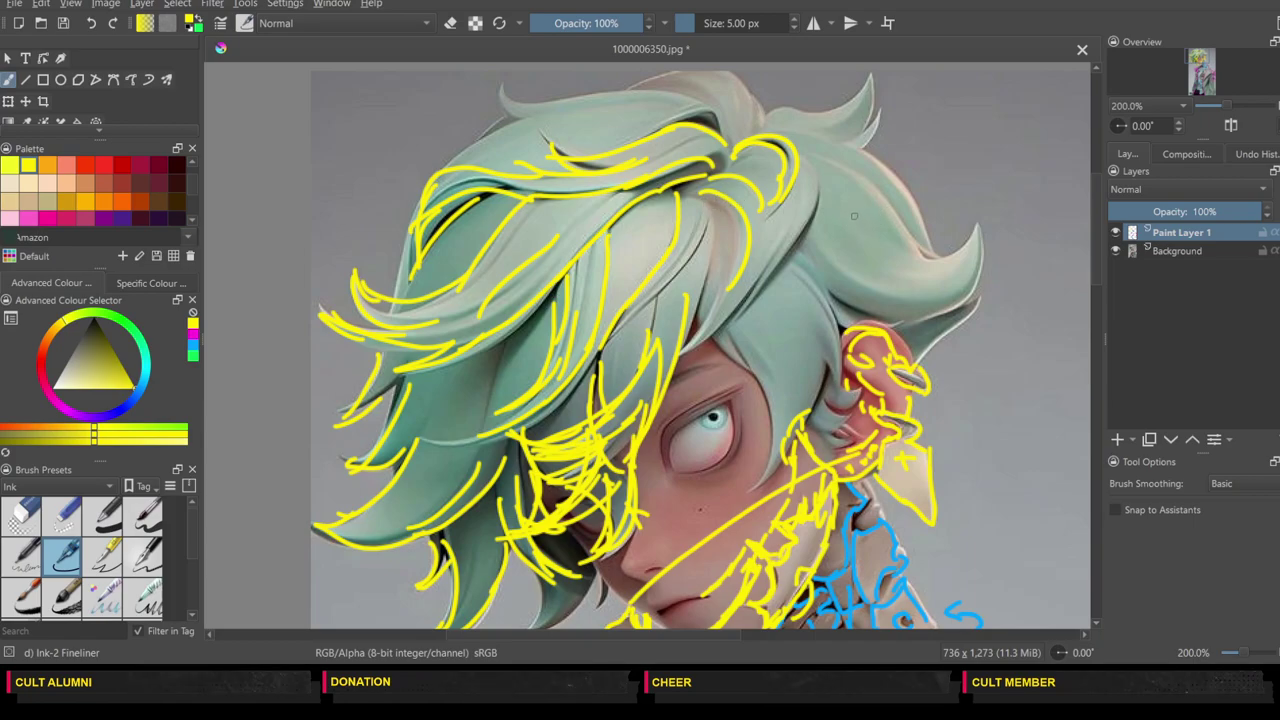
mouse_move(851, 204)
mouse_down()
mouse_move(852, 245)
mouse_move(872, 247)
mouse_up()
mouse_move(588, 115)
mouse_down()
mouse_move(572, 128)
mouse_move(579, 142)
mouse_up()
drag(522, 126, 534, 155)
drag(777, 306, 800, 340)
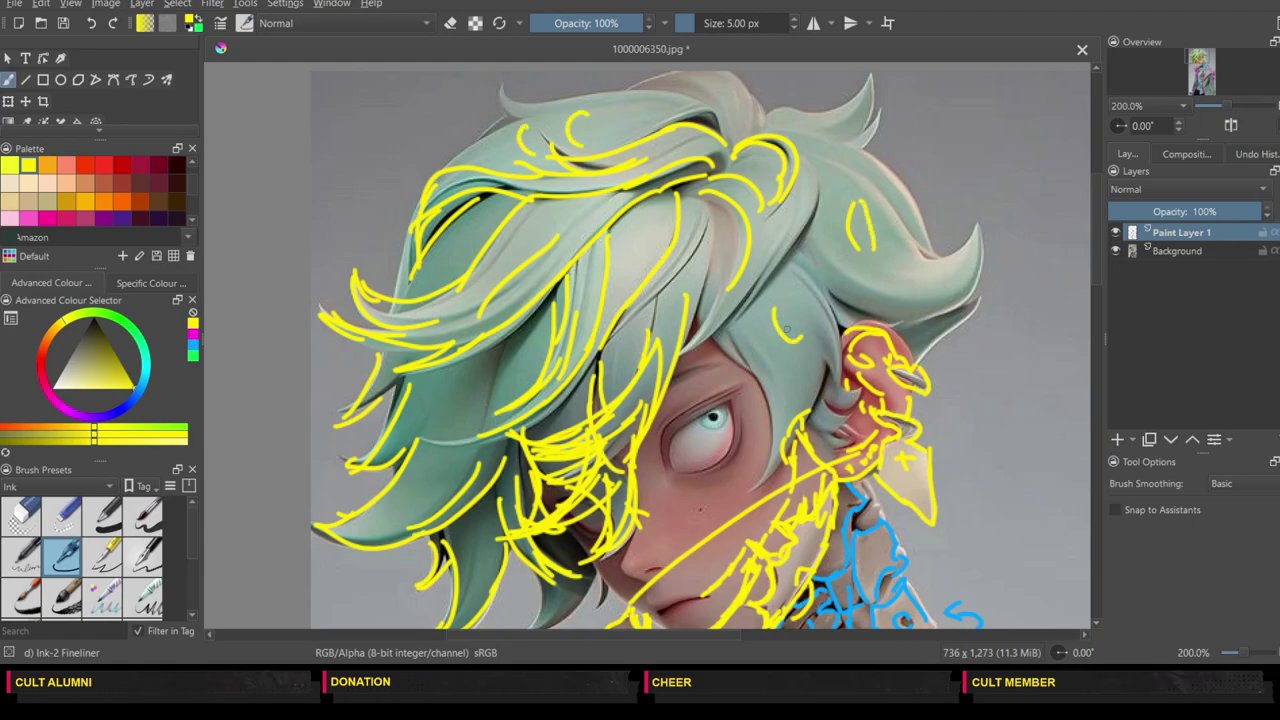
drag(460, 379, 457, 414)
drag(440, 462, 464, 480)
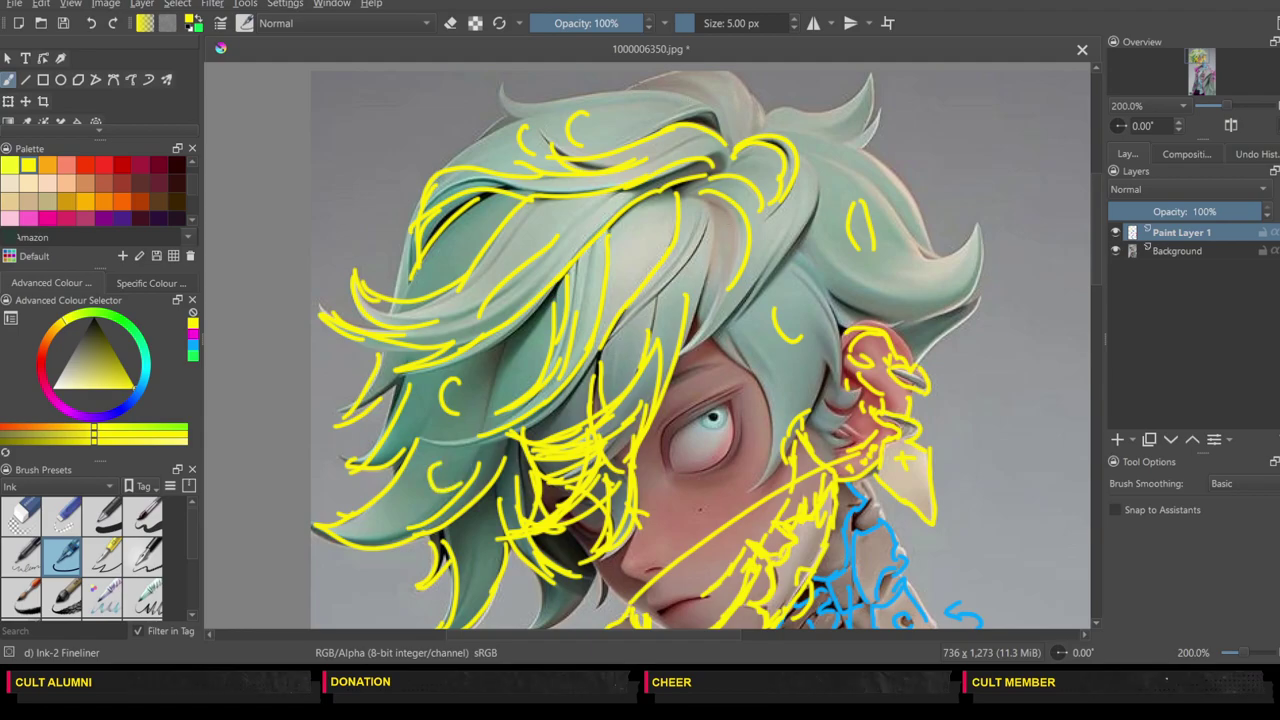
Step: Outline the crown tuft, the narrow strand below the parting and a patch above the mouth in yellow
mouse_move(628, 82)
mouse_down()
mouse_move(740, 80)
mouse_move(762, 128)
mouse_up()
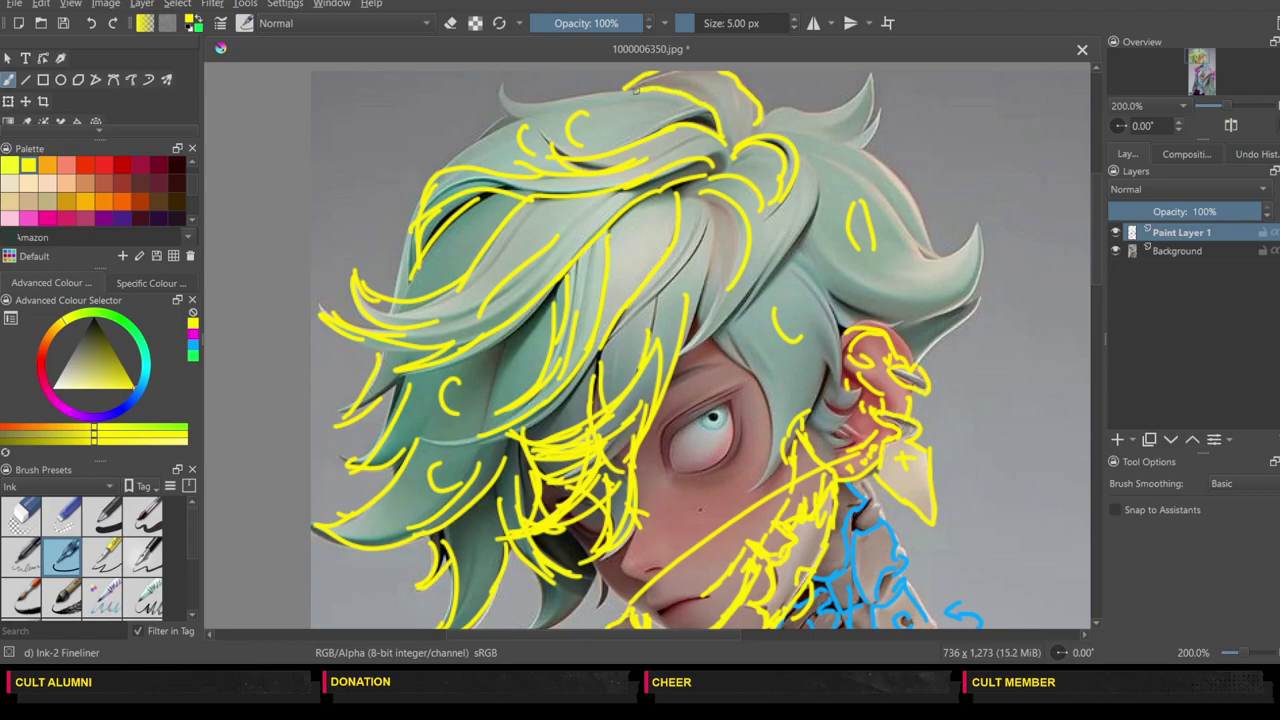
mouse_move(705, 196)
mouse_down()
mouse_move(736, 231)
mouse_move(722, 297)
mouse_move(706, 283)
mouse_move(697, 195)
mouse_up()
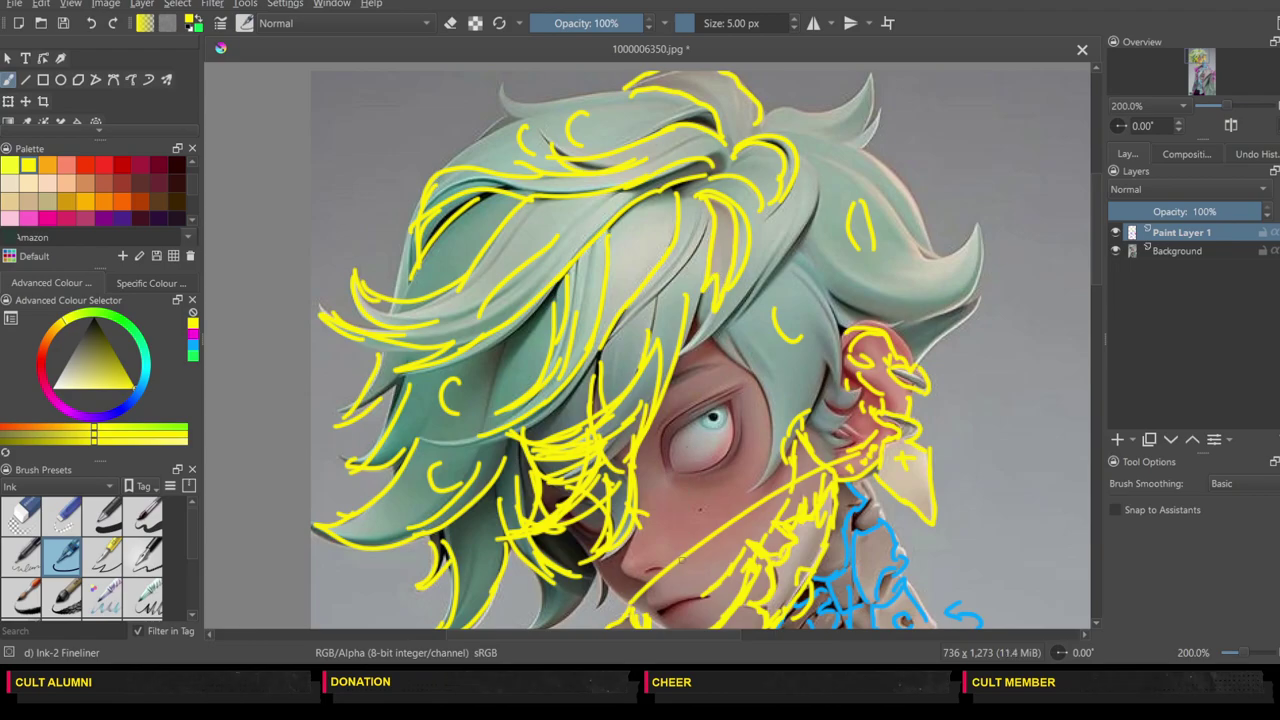
mouse_move(677, 560)
mouse_down()
mouse_move(710, 574)
mouse_move(728, 530)
mouse_move(676, 554)
mouse_up()
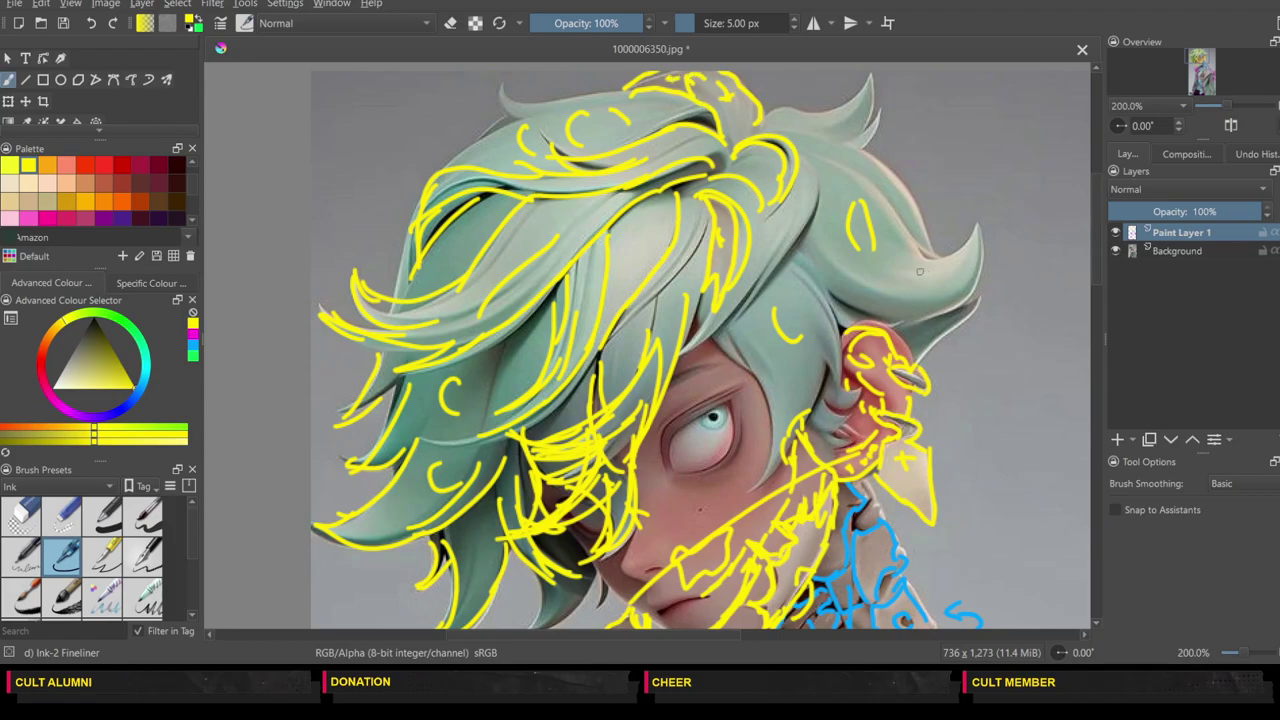
Step: Outline the light area near the tip of the flicked back lock and fill the crown tuft with short yellow strokes
mouse_move(898, 262)
mouse_down()
mouse_move(960, 274)
mouse_move(910, 250)
mouse_move(940, 263)
mouse_up()
mouse_move(728, 126)
mouse_down()
mouse_move(730, 140)
mouse_move(750, 112)
mouse_move(735, 84)
mouse_move(720, 102)
mouse_move(726, 122)
mouse_up()
mouse_move(690, 78)
mouse_down()
mouse_move(666, 82)
mouse_move(684, 74)
mouse_up()
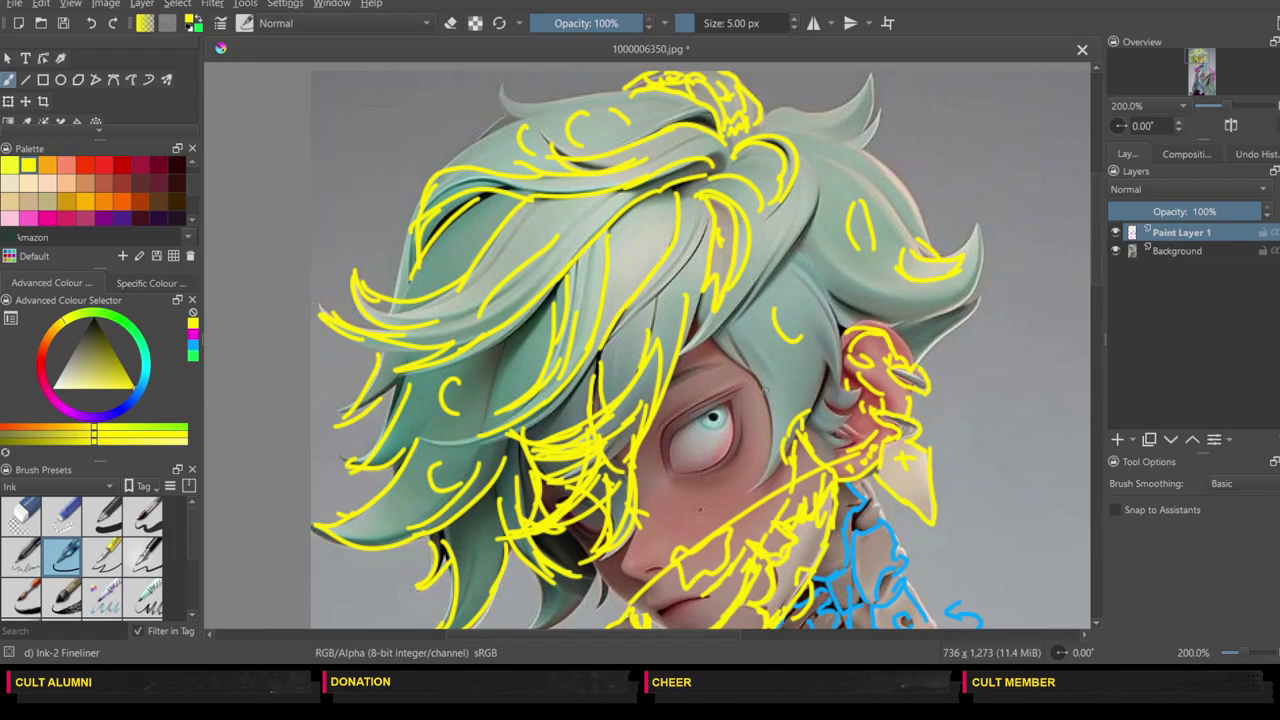
Step: Add more yellow strands to the hair below the parting and outline the pointed lock behind the ear
click(1099, 305)
drag(1099, 305, 1099, 227)
scroll(1100, 232, down, 1)
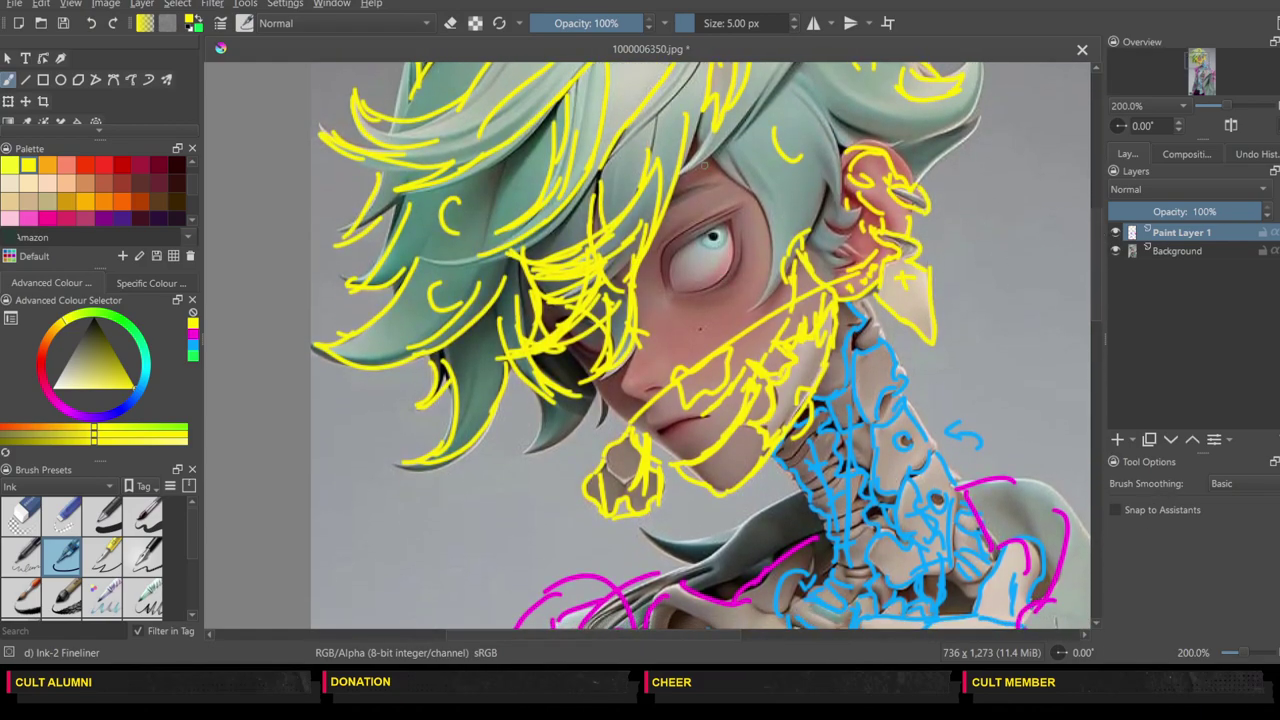
scroll(1097, 330, up, 5)
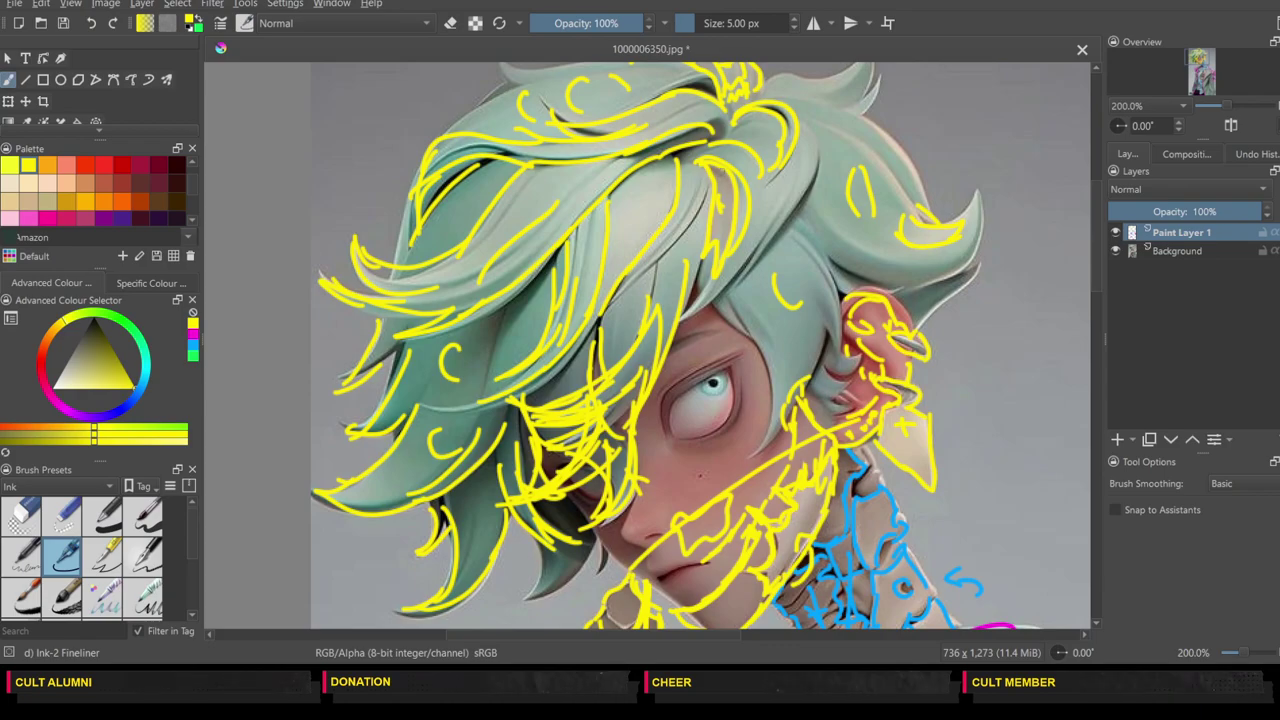
drag(718, 172, 714, 238)
drag(769, 184, 738, 254)
drag(783, 214, 808, 162)
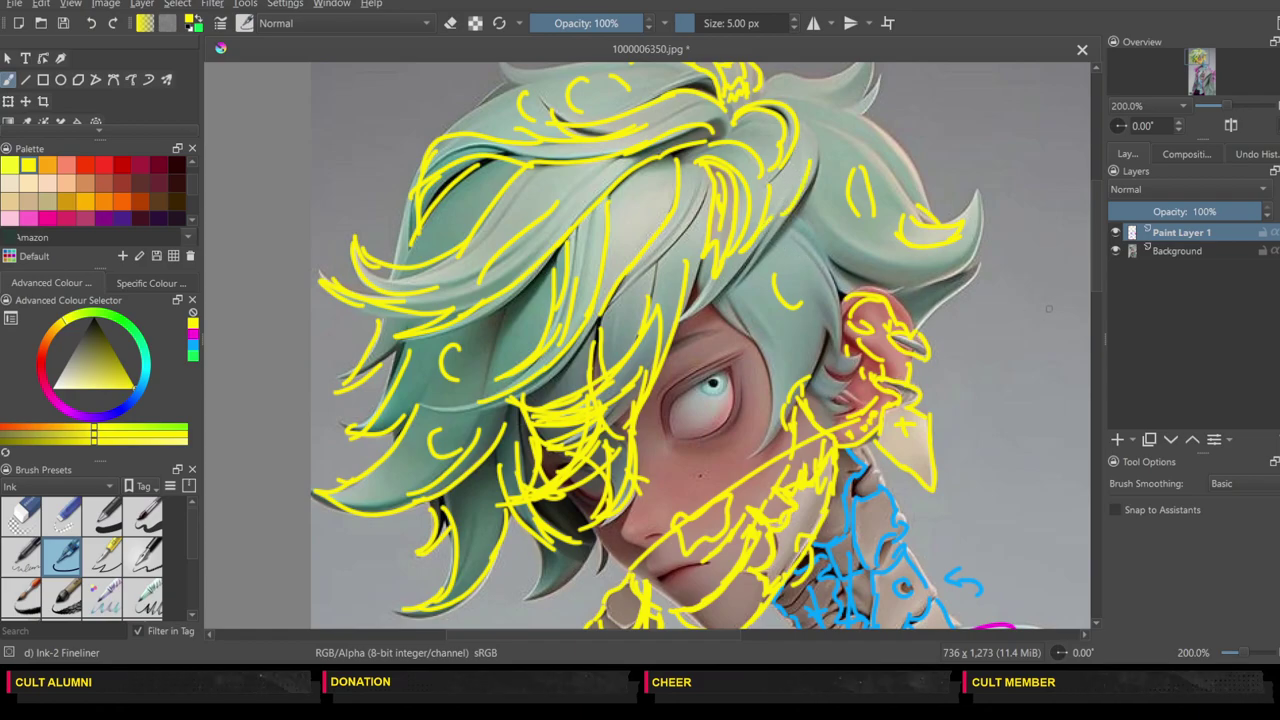
mouse_move(921, 327)
mouse_down()
mouse_move(968, 294)
mouse_move(976, 264)
mouse_move(900, 300)
mouse_move(905, 318)
mouse_move(902, 284)
mouse_move(888, 302)
mouse_up()
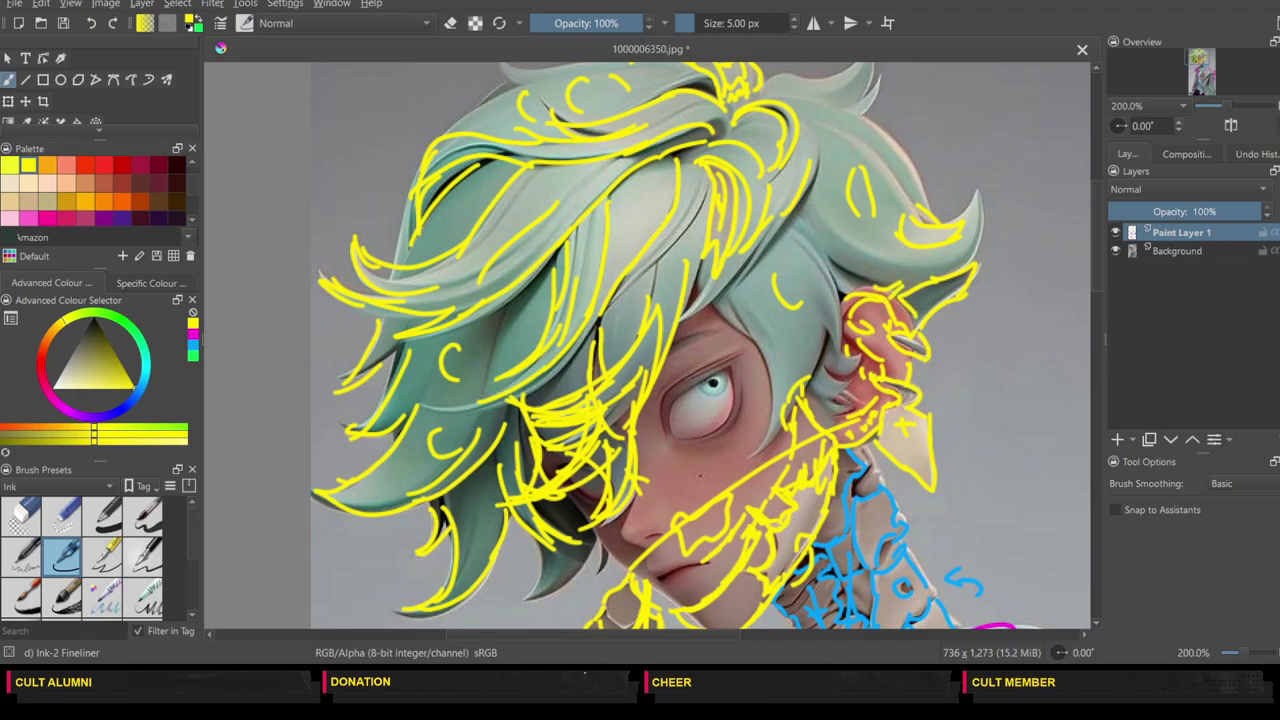
Step: Outline the hair strands in front of the ear and the edge of the lock framing the face in yellow
drag(846, 398, 872, 391)
mouse_move(824, 364)
mouse_down()
mouse_move(862, 375)
mouse_move(825, 343)
mouse_up()
mouse_move(828, 370)
mouse_down()
mouse_move(855, 382)
mouse_move(806, 387)
mouse_up()
mouse_move(829, 341)
mouse_down()
mouse_move(753, 453)
mouse_move(778, 374)
mouse_move(773, 384)
mouse_move(712, 302)
mouse_up()
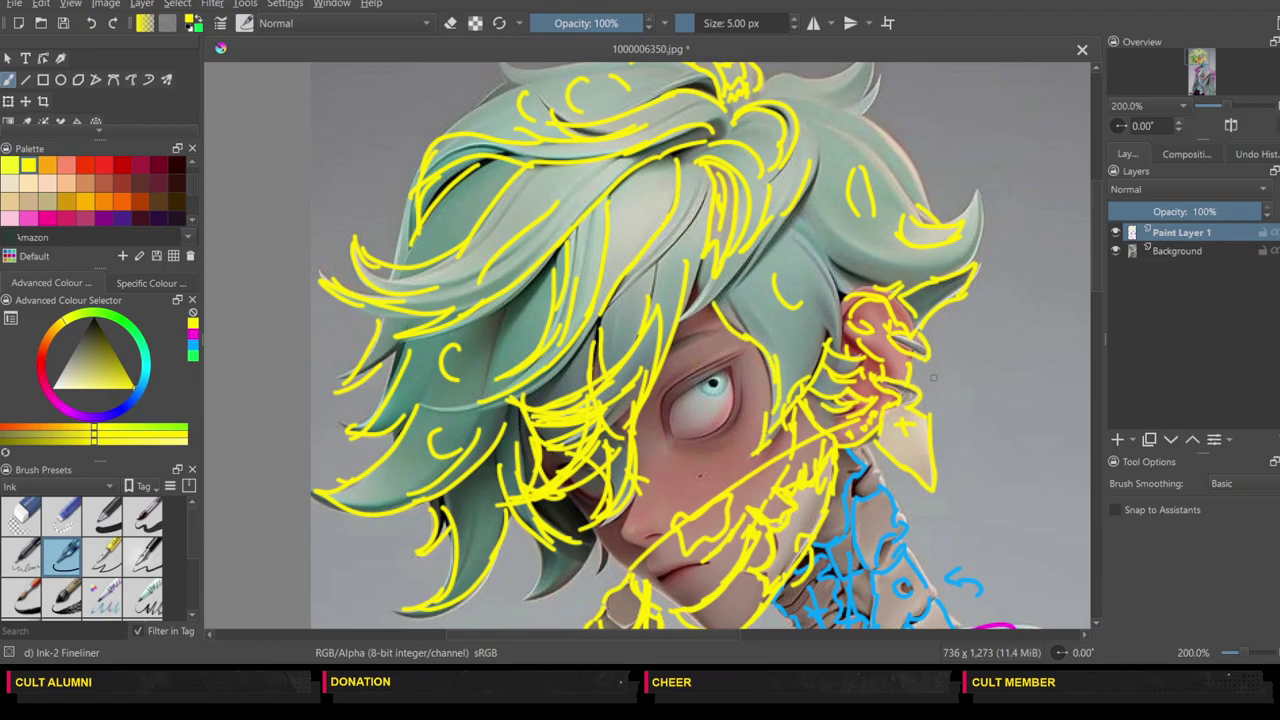
Step: Add a new paint layer above Paint Layer 1 and lower Paint Layer 1's opacity to 39%
scroll(1094, 343, down, 5)
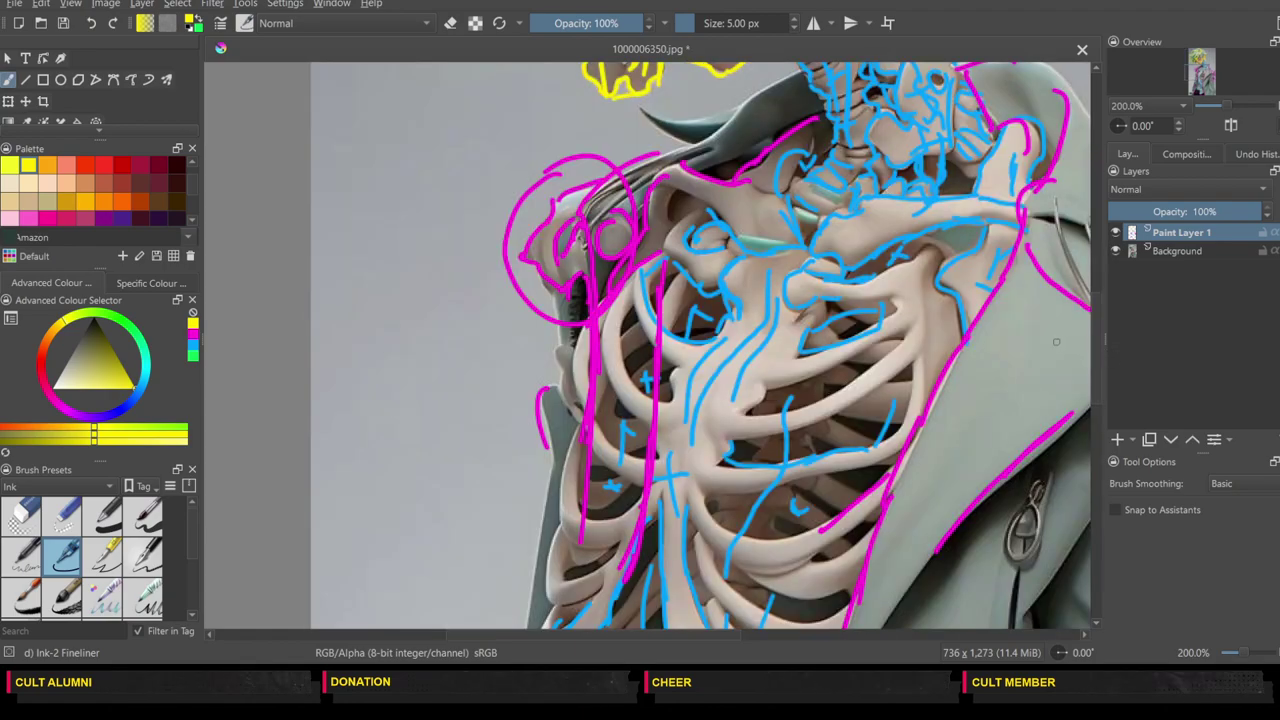
scroll(1056, 342, down, 5)
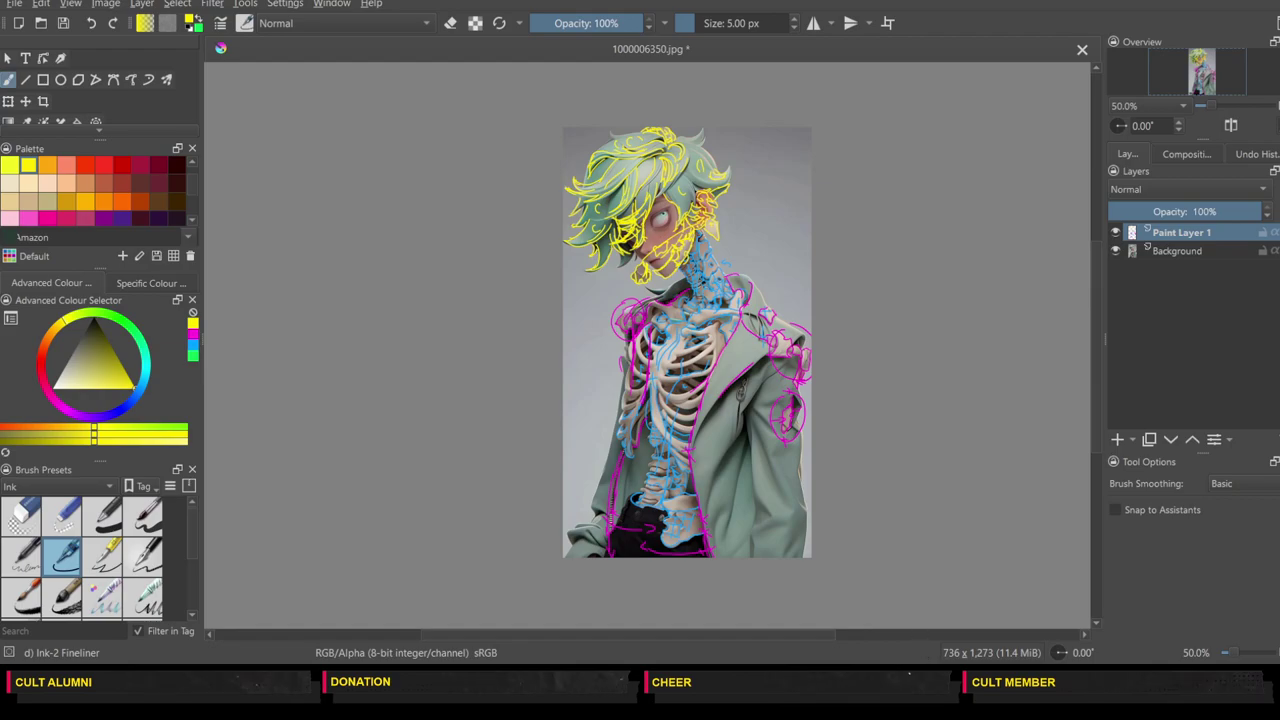
click(1119, 442)
click(1166, 251)
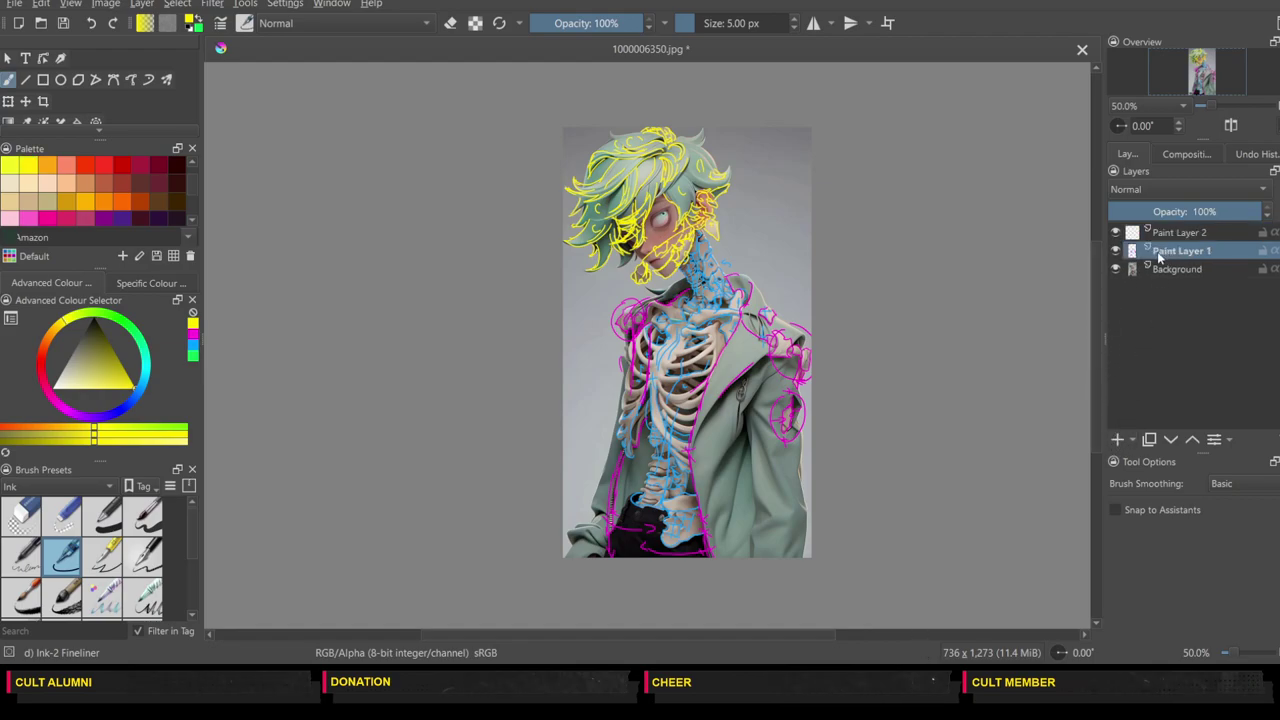
click(1135, 211)
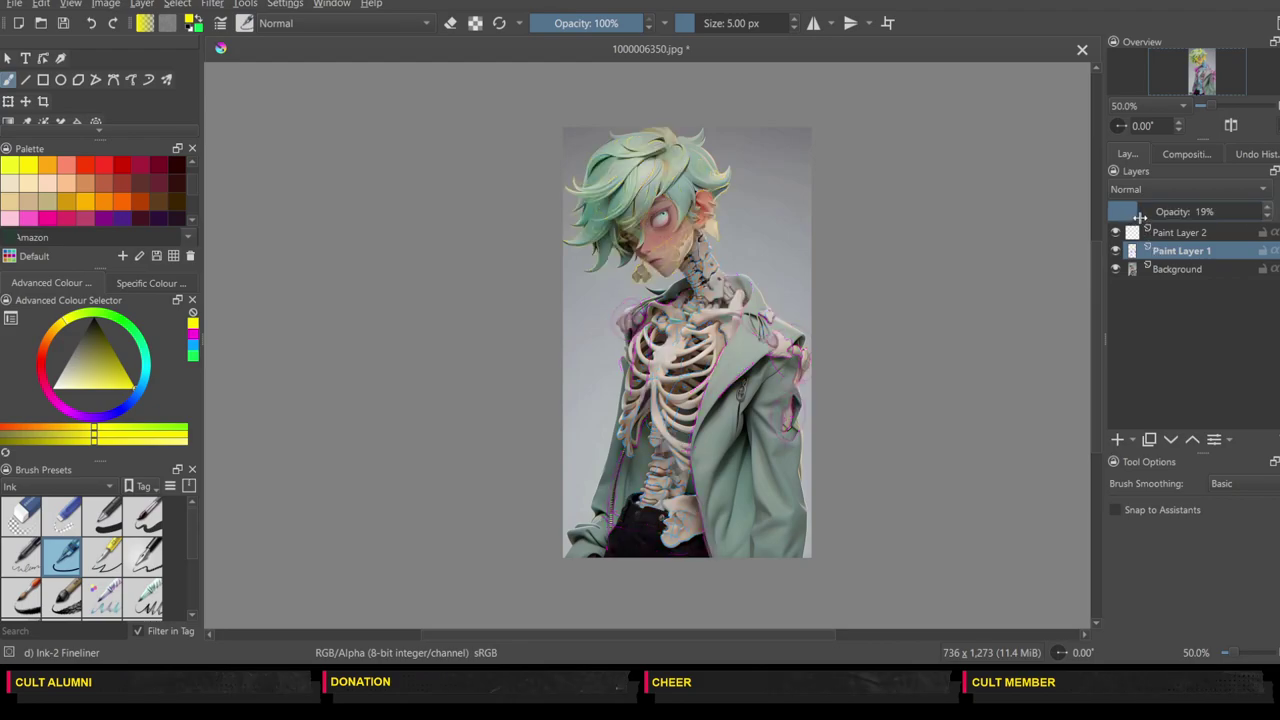
click(1169, 211)
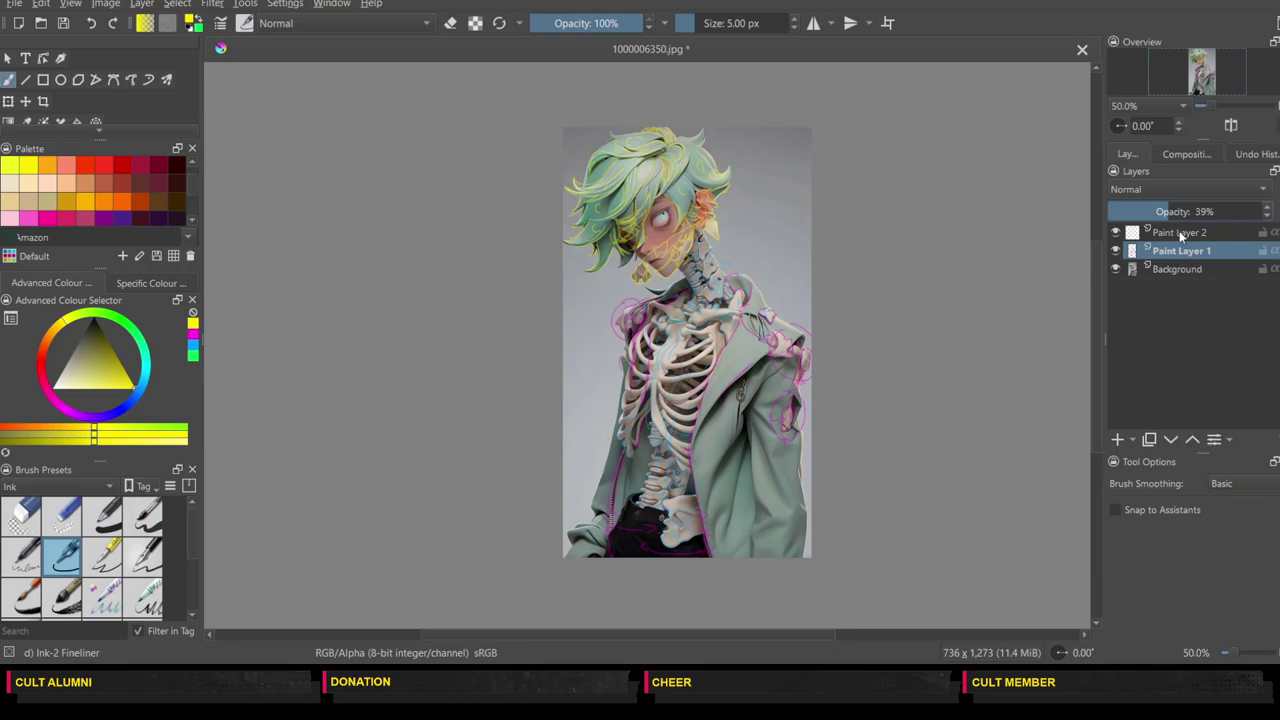
Step: Make Paint Layer 2 active and set the brush to dark green with a size of 2 px
click(1180, 233)
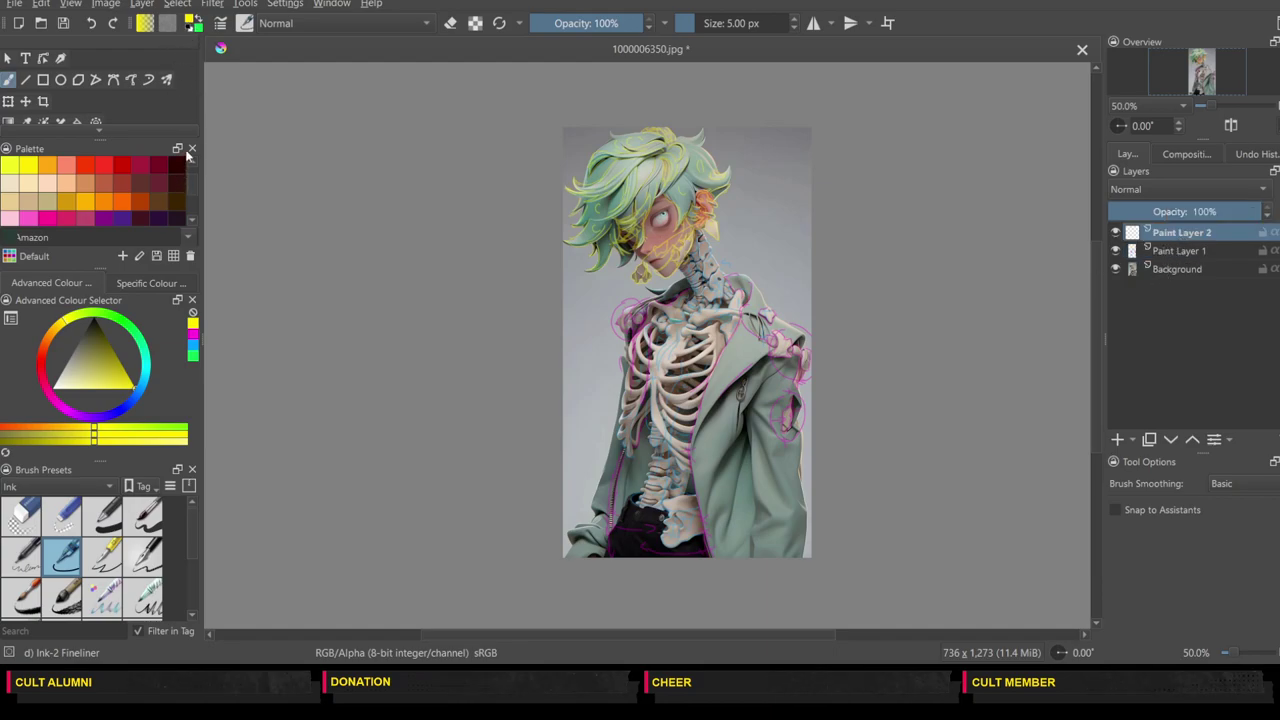
click(116, 323)
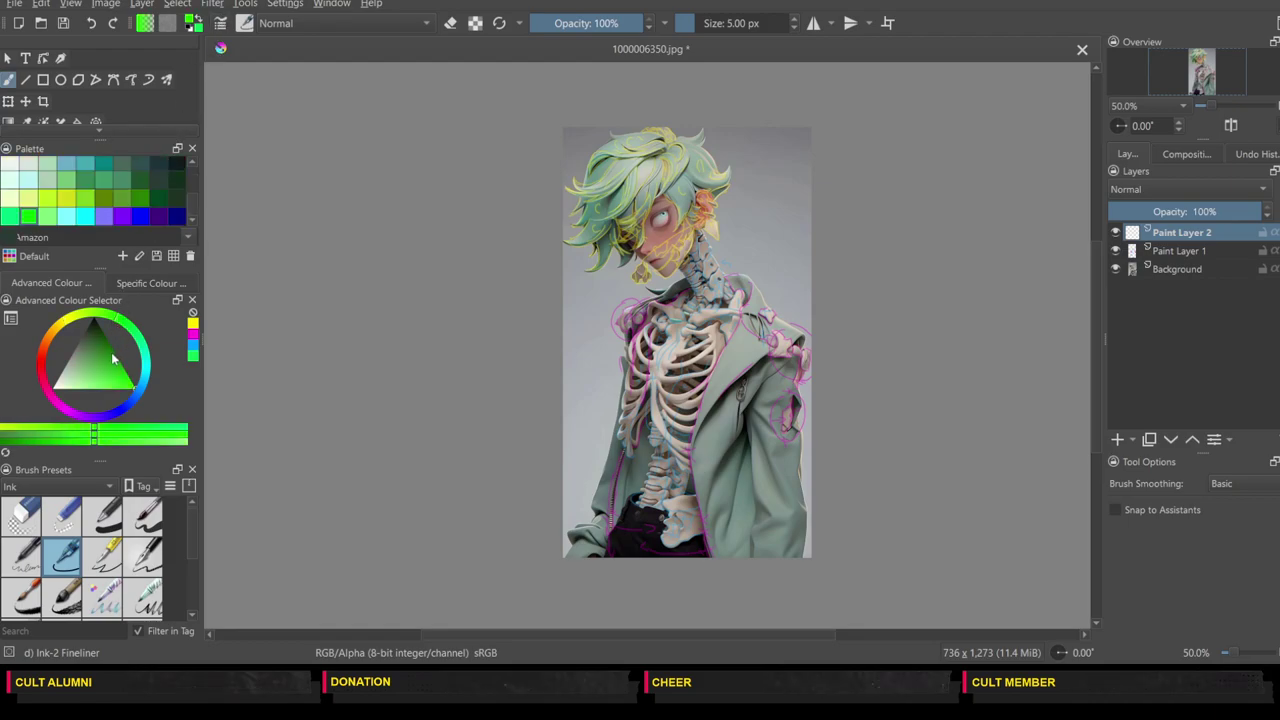
click(158, 197)
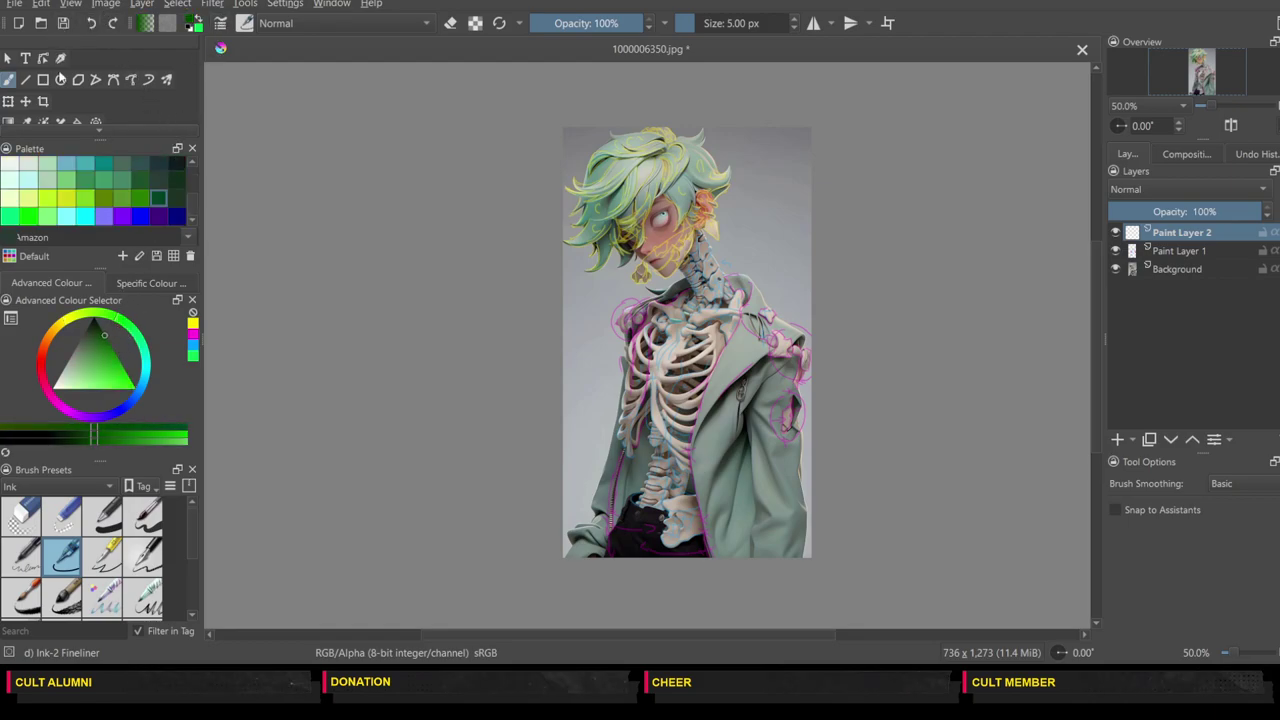
click(794, 29)
click(794, 29)
click(794, 29)
Step: Trace the trousers' waistband opening and its front edge below the spine and across the pelvis in dark green
key(ctrl+plus)
key(ctrl+plus)
key(ctrl+plus)
key(ctrl+plus)
key(ctrl+plus)
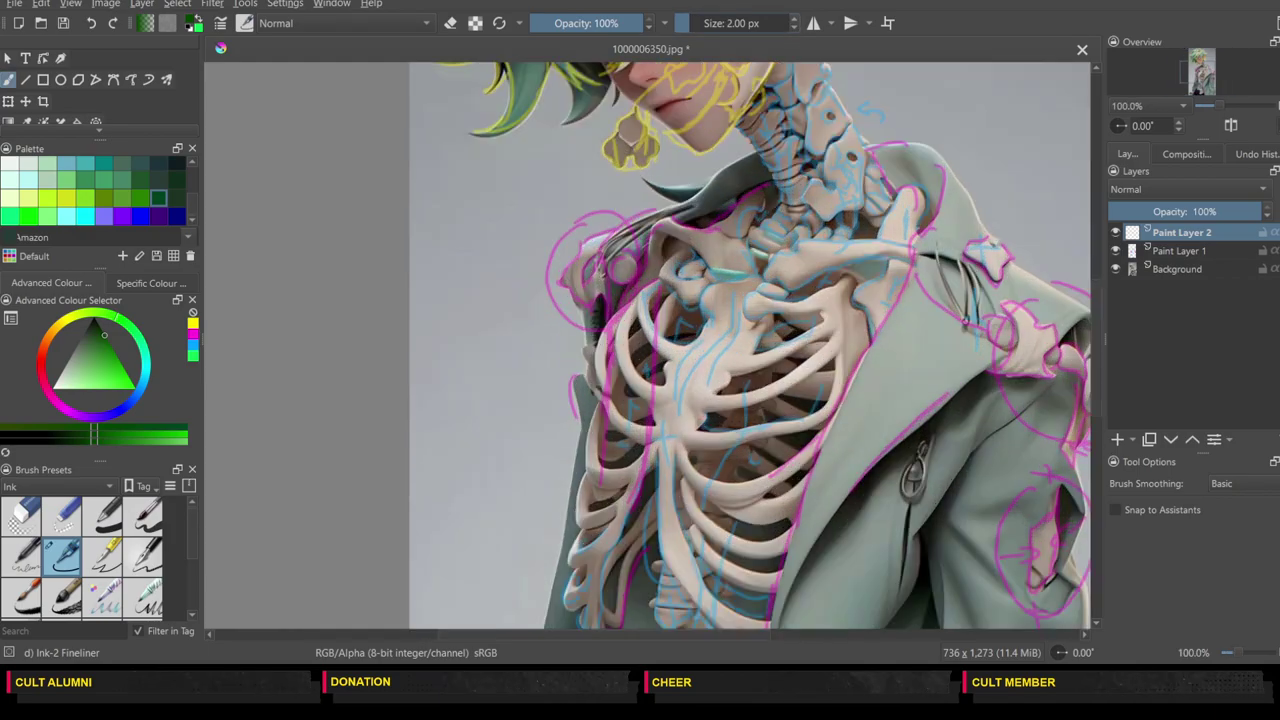
drag(1099, 346, 1091, 500)
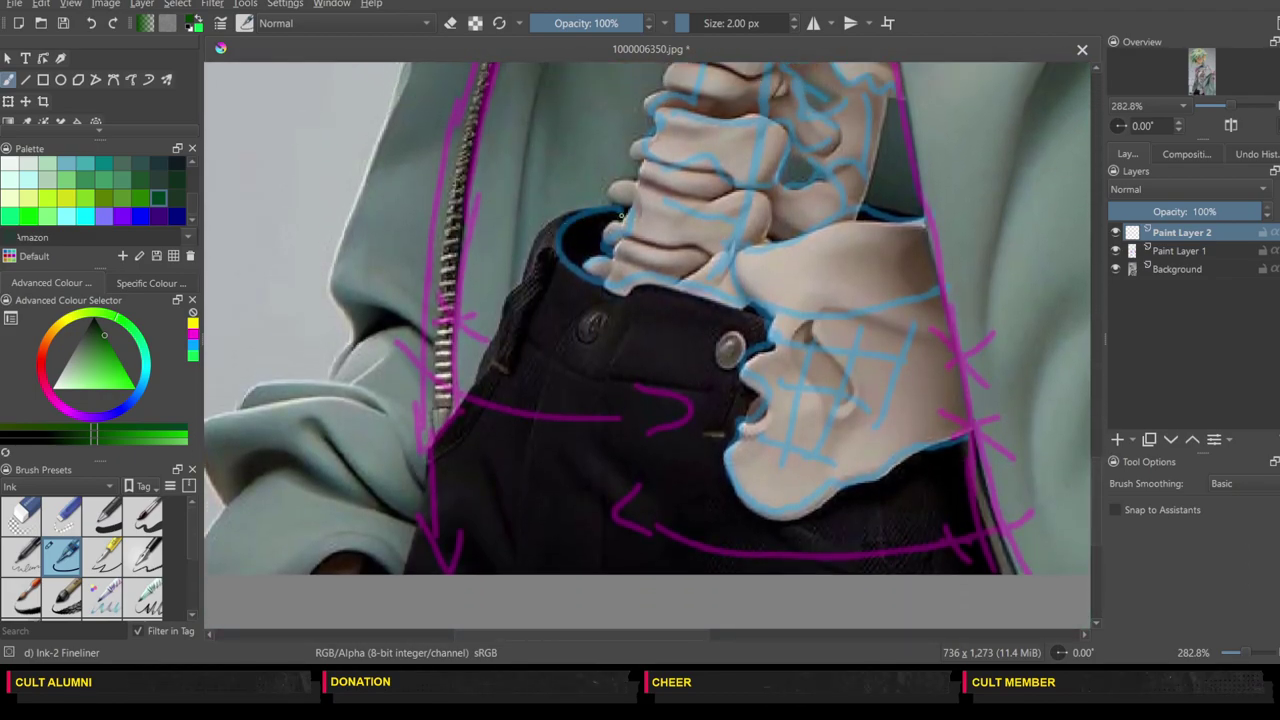
drag(620, 211, 574, 219)
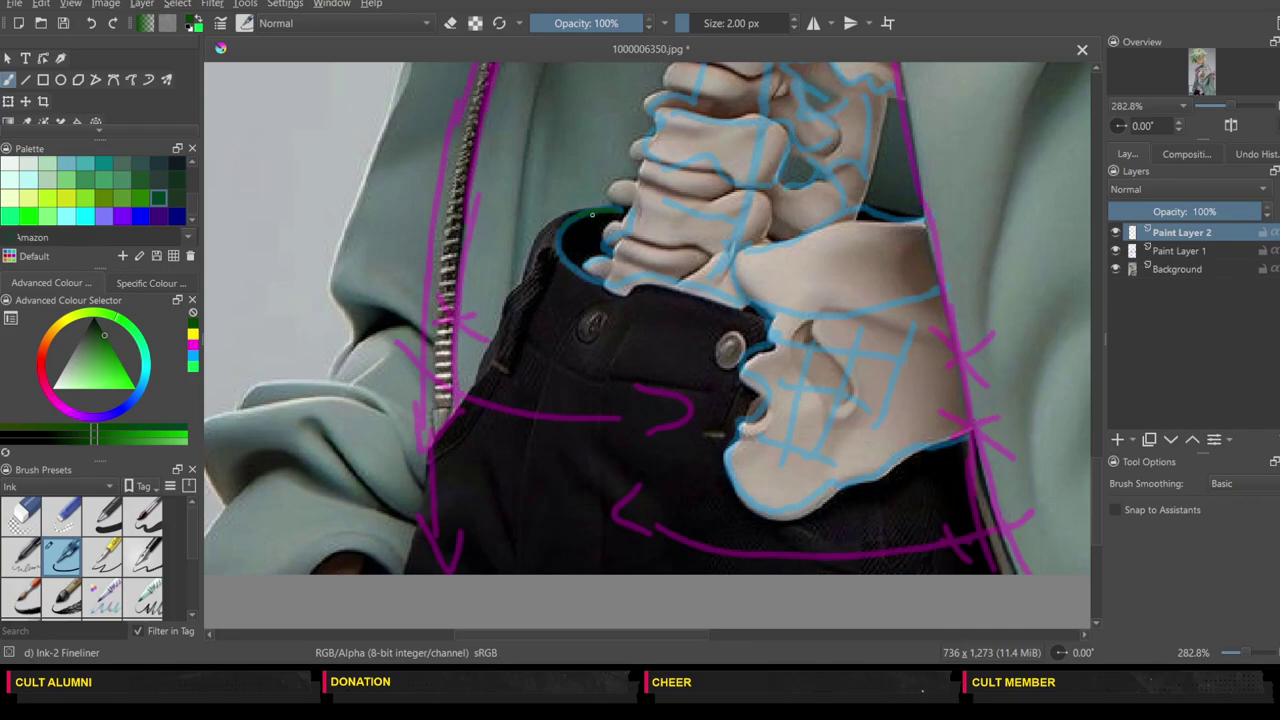
mouse_move(579, 277)
mouse_down()
mouse_move(621, 294)
mouse_move(622, 323)
mouse_move(645, 284)
mouse_move(820, 316)
mouse_move(904, 312)
mouse_move(940, 292)
mouse_up()
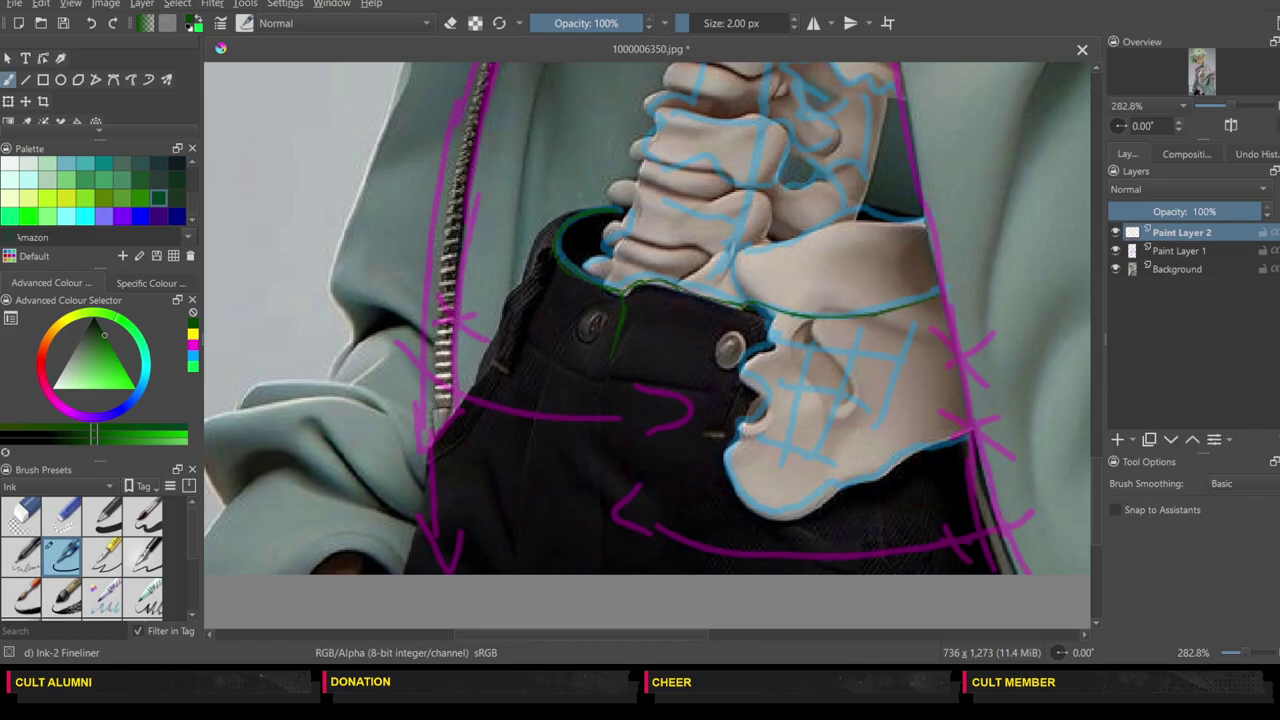
Step: Outline both outer sides of the trousers and the front flap edge beside the pelvis in dark green
drag(543, 220, 576, 204)
click(91, 23)
drag(517, 293, 527, 253)
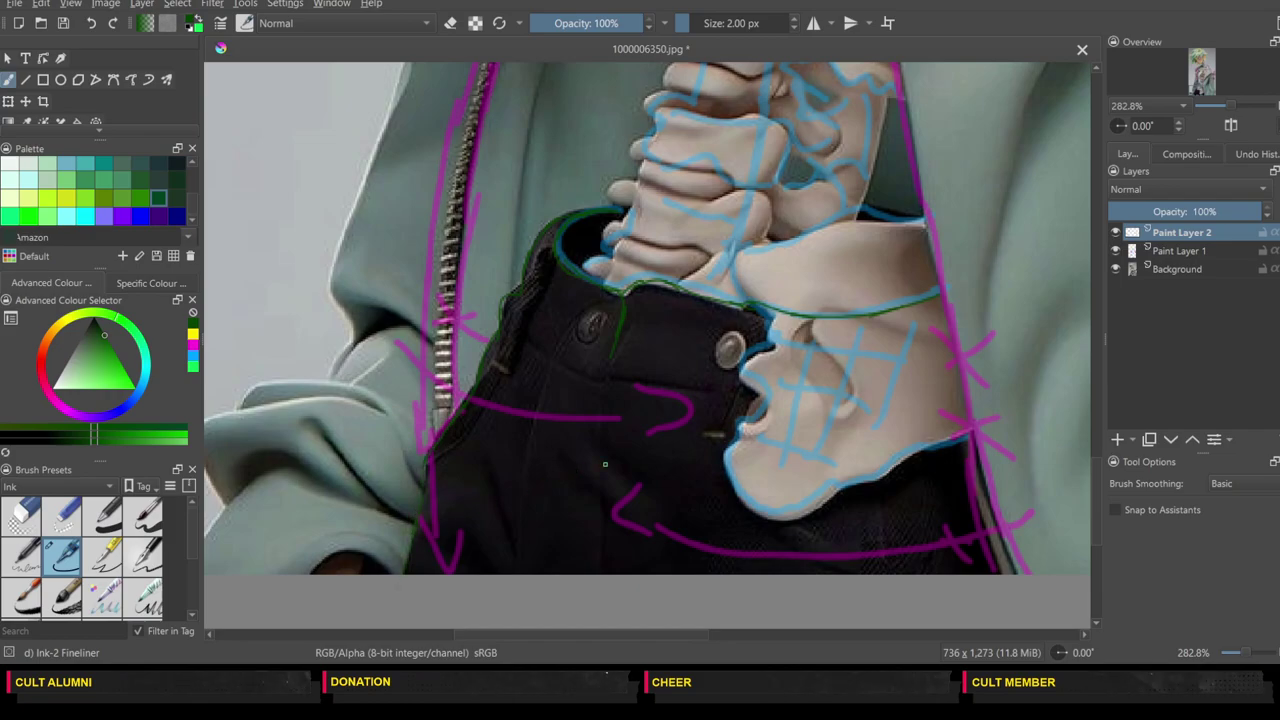
drag(975, 443, 1006, 566)
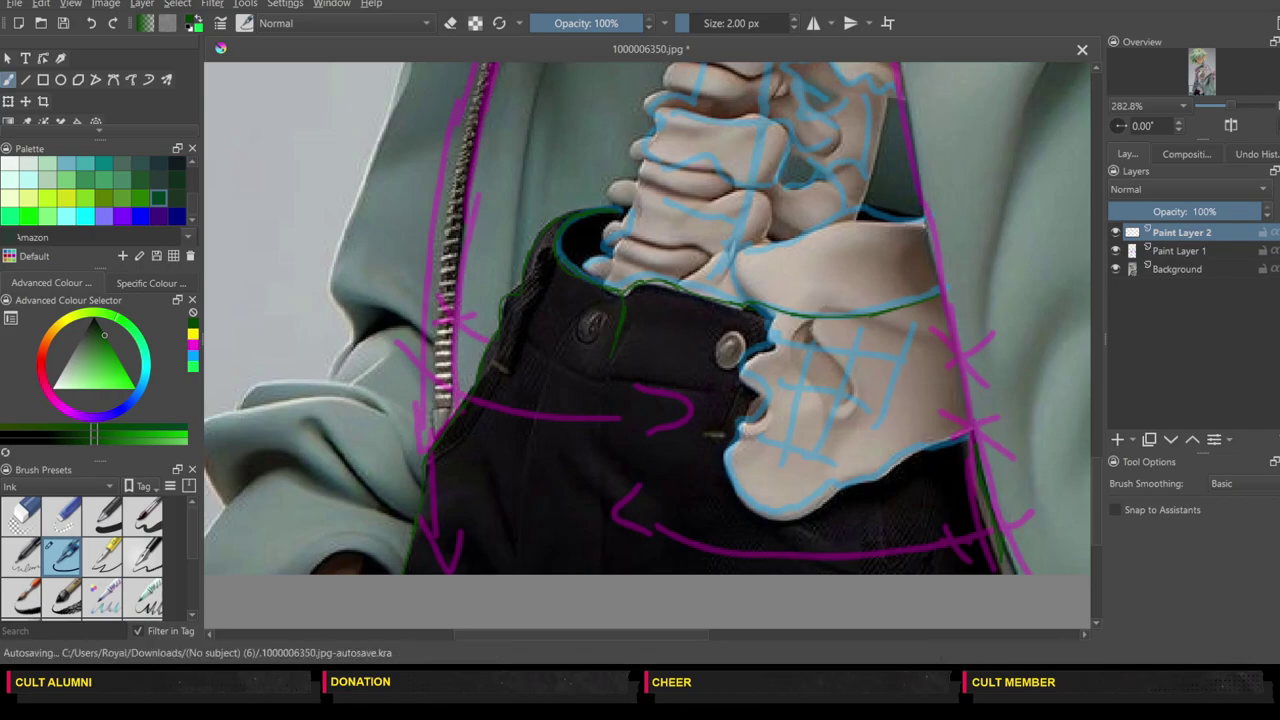
mouse_move(770, 330)
mouse_down()
mouse_move(760, 384)
mouse_move(693, 528)
mouse_up()
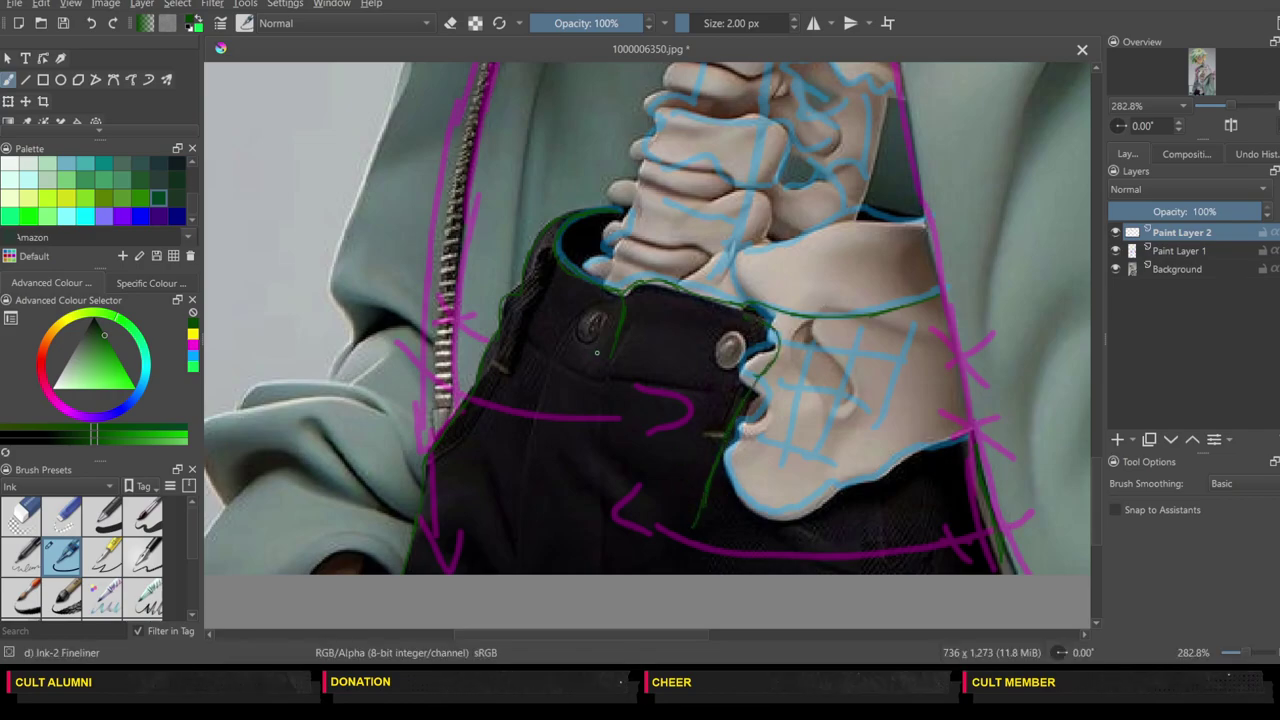
Step: Add the trousers' centre seam, fold marks, button outlines, pocket line and belt loop in dark green
mouse_move(616, 336)
mouse_down()
mouse_move(601, 430)
mouse_move(620, 540)
mouse_up()
drag(494, 468, 578, 540)
mouse_move(552, 418)
mouse_down()
mouse_move(562, 378)
mouse_move(582, 422)
mouse_up()
drag(590, 318, 597, 322)
drag(519, 339, 590, 383)
mouse_move(551, 294)
mouse_down()
mouse_move(531, 298)
mouse_move(519, 342)
mouse_move(503, 304)
mouse_move(498, 328)
mouse_move(518, 346)
mouse_up()
mouse_move(518, 348)
mouse_down()
mouse_move(504, 378)
mouse_move(504, 366)
mouse_up()
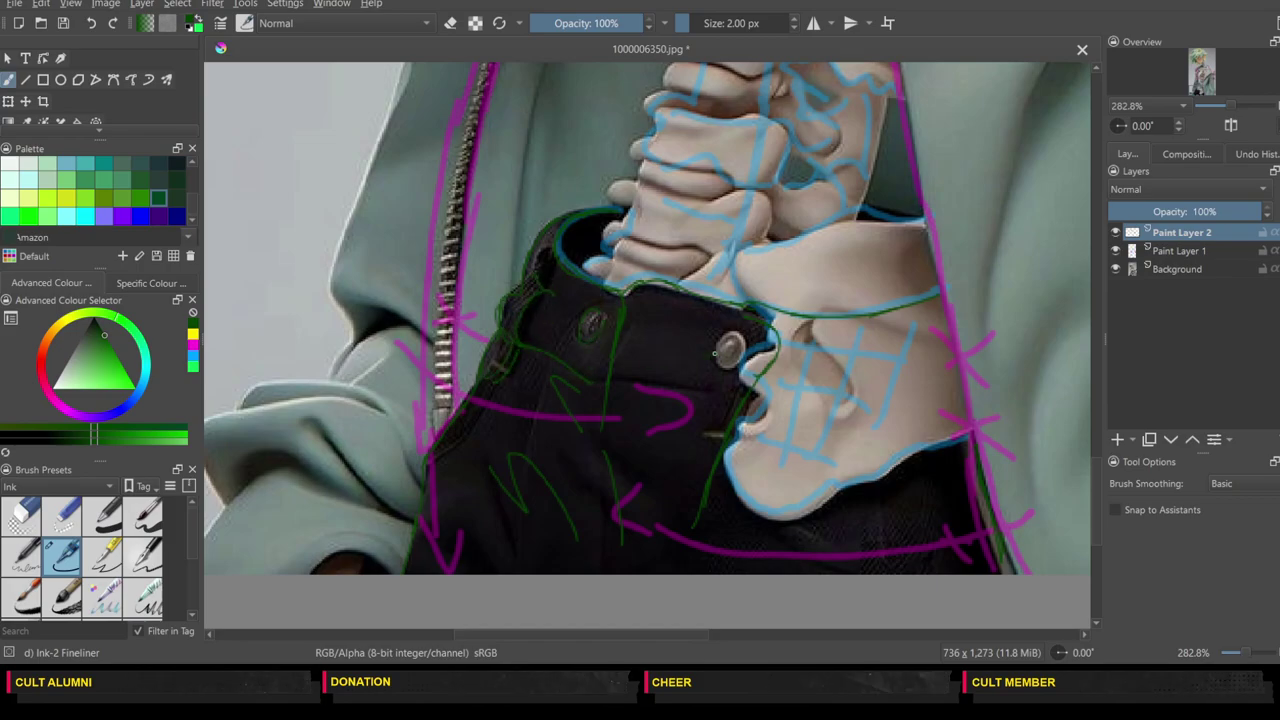
drag(714, 352, 716, 348)
click(1098, 414)
drag(1098, 414, 1101, 484)
scroll(1101, 484, up, 1)
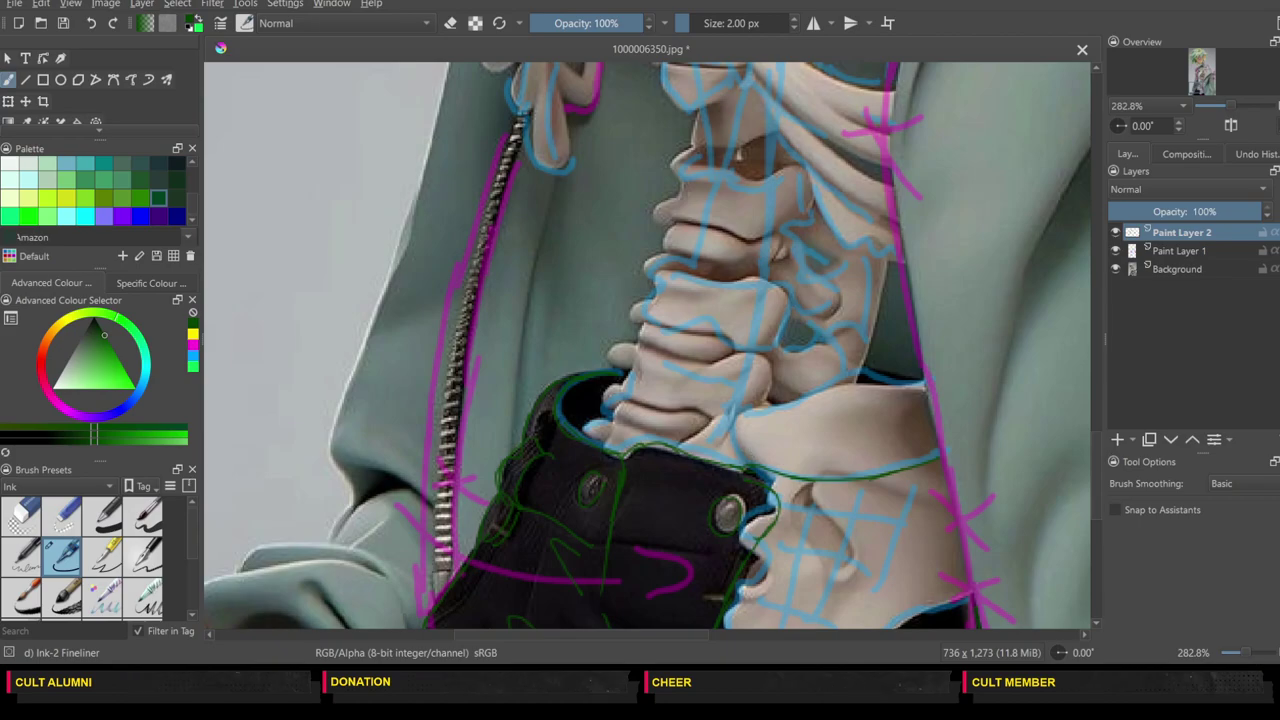
mouse_move(740, 456)
mouse_down()
mouse_move(735, 432)
mouse_move(765, 415)
mouse_move(836, 426)
mouse_move(892, 416)
mouse_up()
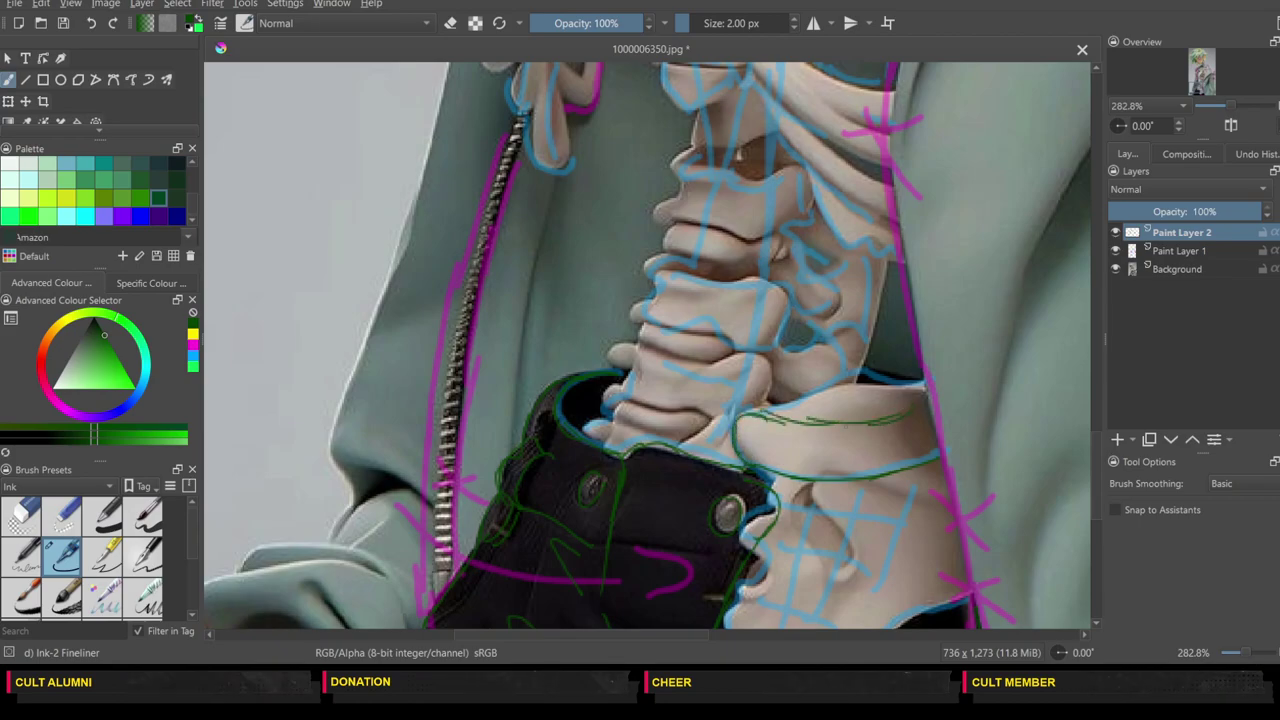
click(89, 24)
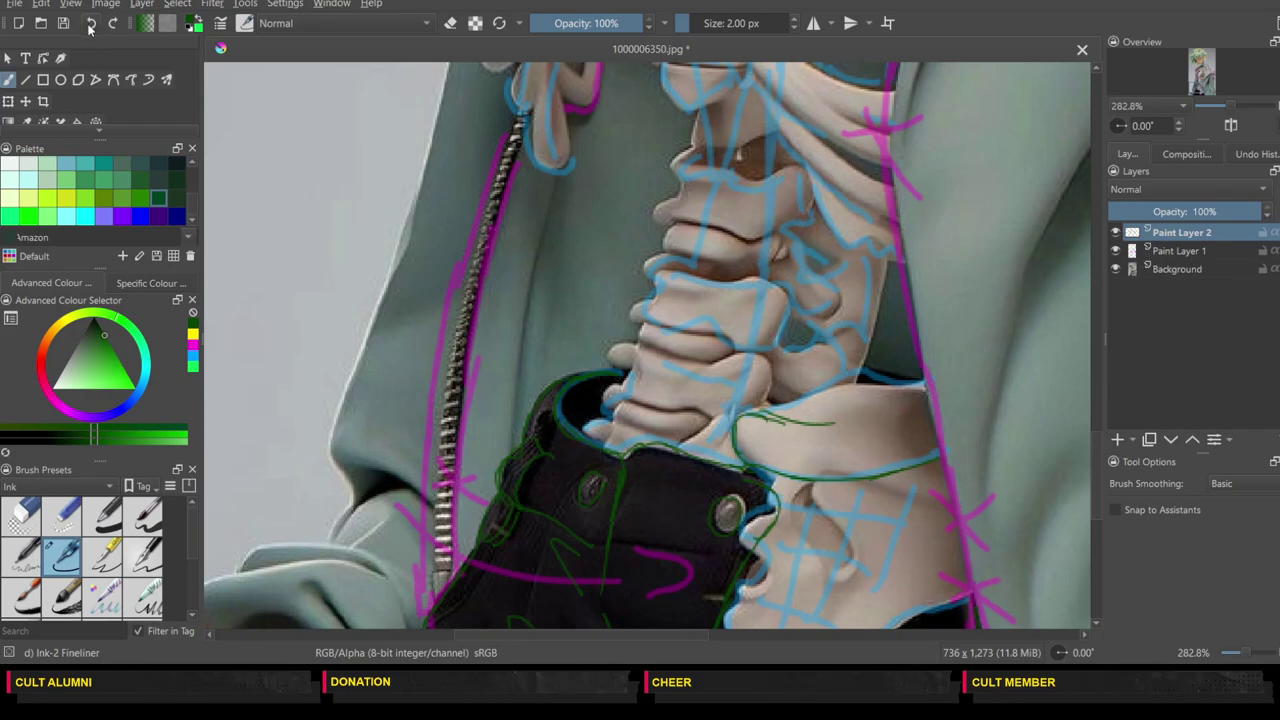
click(91, 25)
click(93, 27)
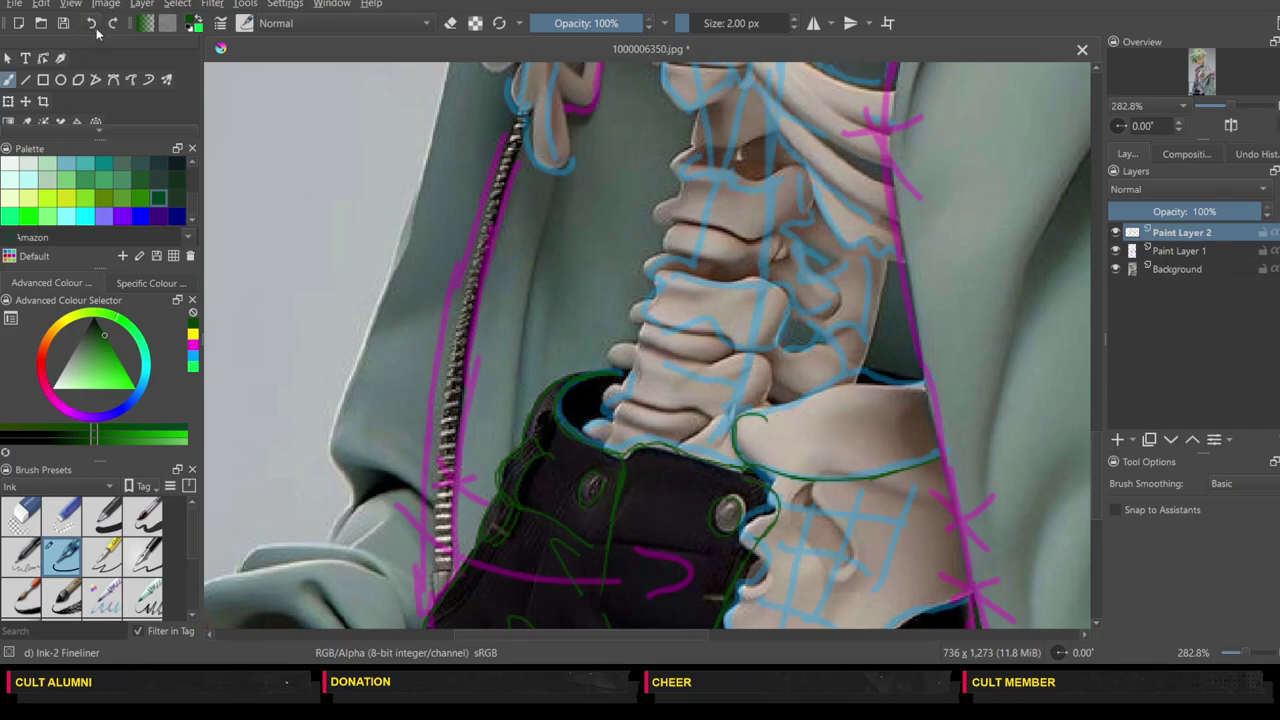
click(91, 24)
Step: Trace the pelvis's upper rim and inner contour above the waistband in dark green
mouse_move(754, 416)
mouse_down()
mouse_move(760, 461)
mouse_move(746, 450)
mouse_move(904, 428)
mouse_up()
drag(864, 384, 910, 402)
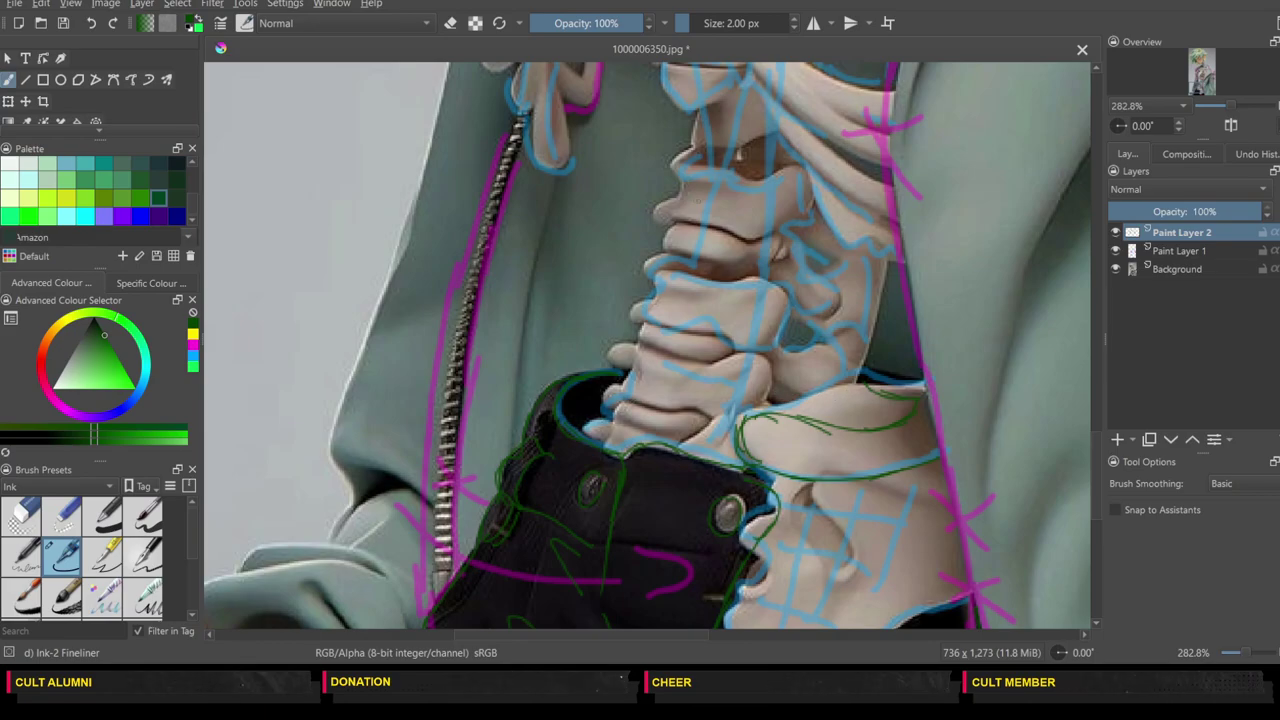
Step: Outline the lumbar vertebrae one by one down to the waistband in dark green, undoing a stray stroke
mouse_move(685, 148)
mouse_down()
mouse_move(660, 212)
mouse_move(764, 238)
mouse_move(792, 218)
mouse_move(812, 174)
mouse_move(762, 181)
mouse_move(695, 162)
mouse_up()
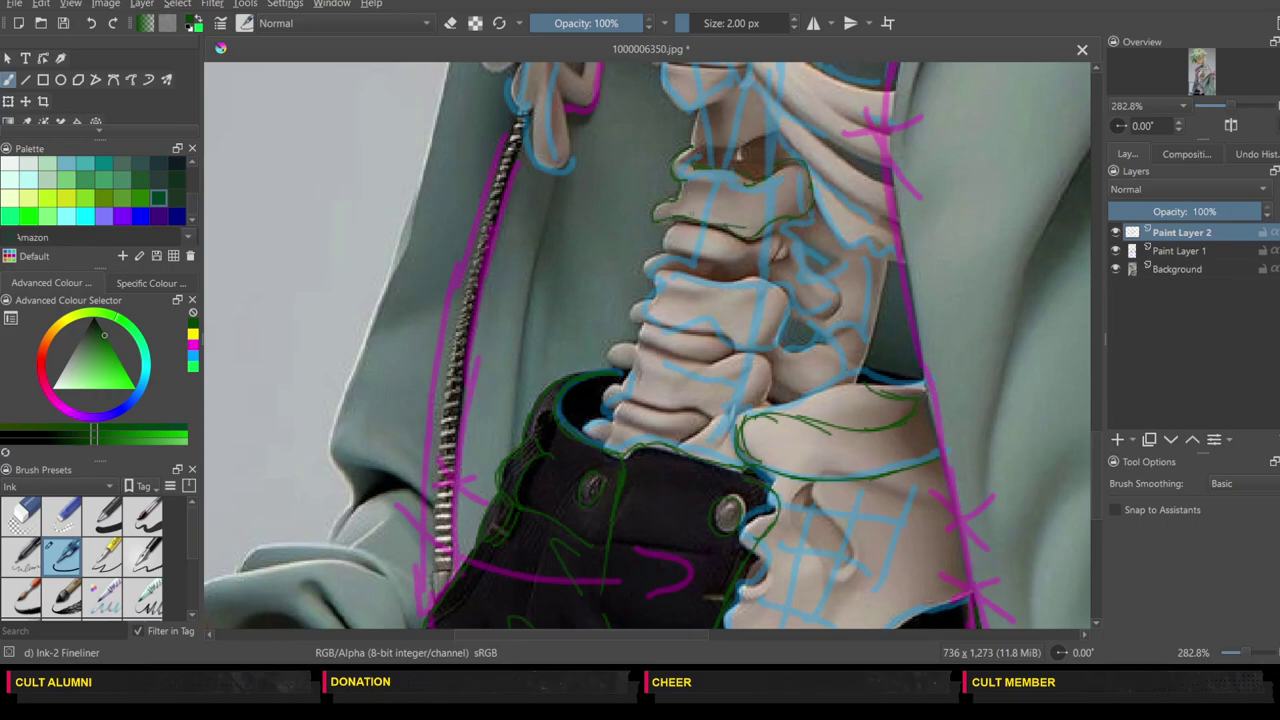
drag(664, 232, 680, 255)
mouse_move(738, 276)
mouse_down()
mouse_move(780, 292)
mouse_move(786, 336)
mouse_move(750, 347)
mouse_move(702, 320)
mouse_move(656, 316)
mouse_move(657, 294)
mouse_move(710, 284)
mouse_up()
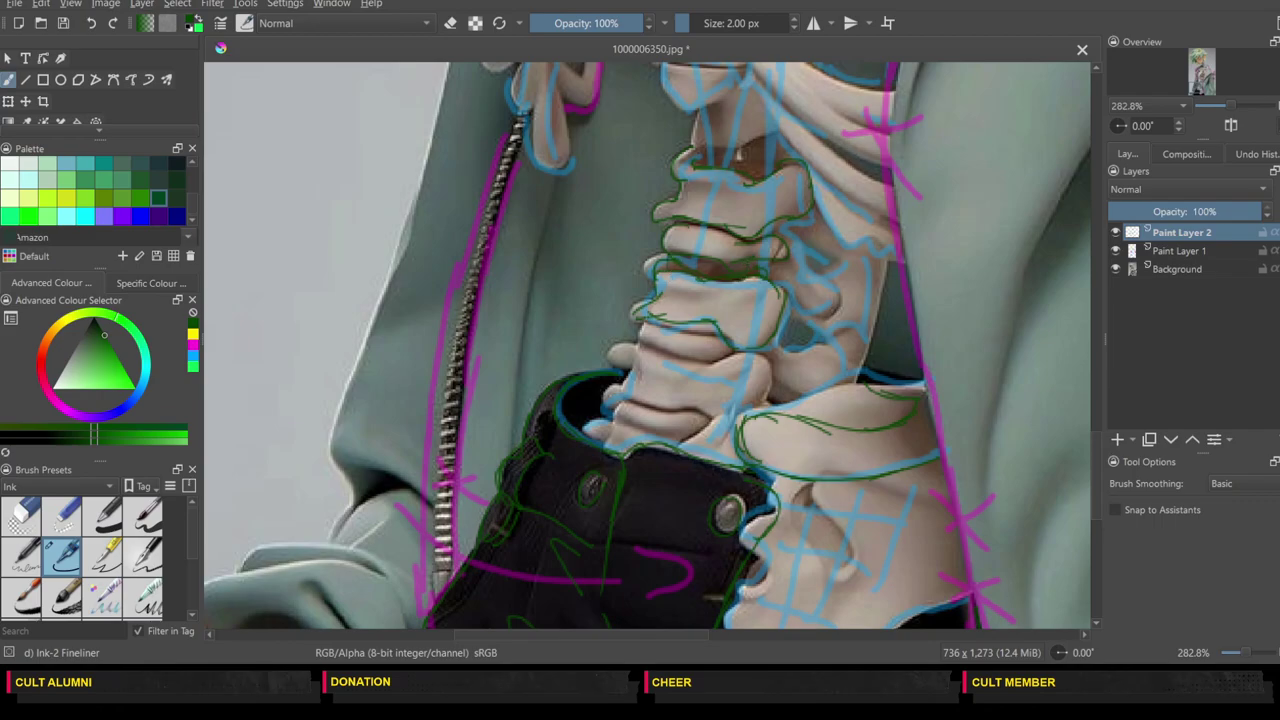
mouse_move(748, 350)
mouse_down()
mouse_move(768, 384)
mouse_move(714, 418)
mouse_move(634, 406)
mouse_move(616, 386)
mouse_move(628, 370)
mouse_move(604, 348)
mouse_up()
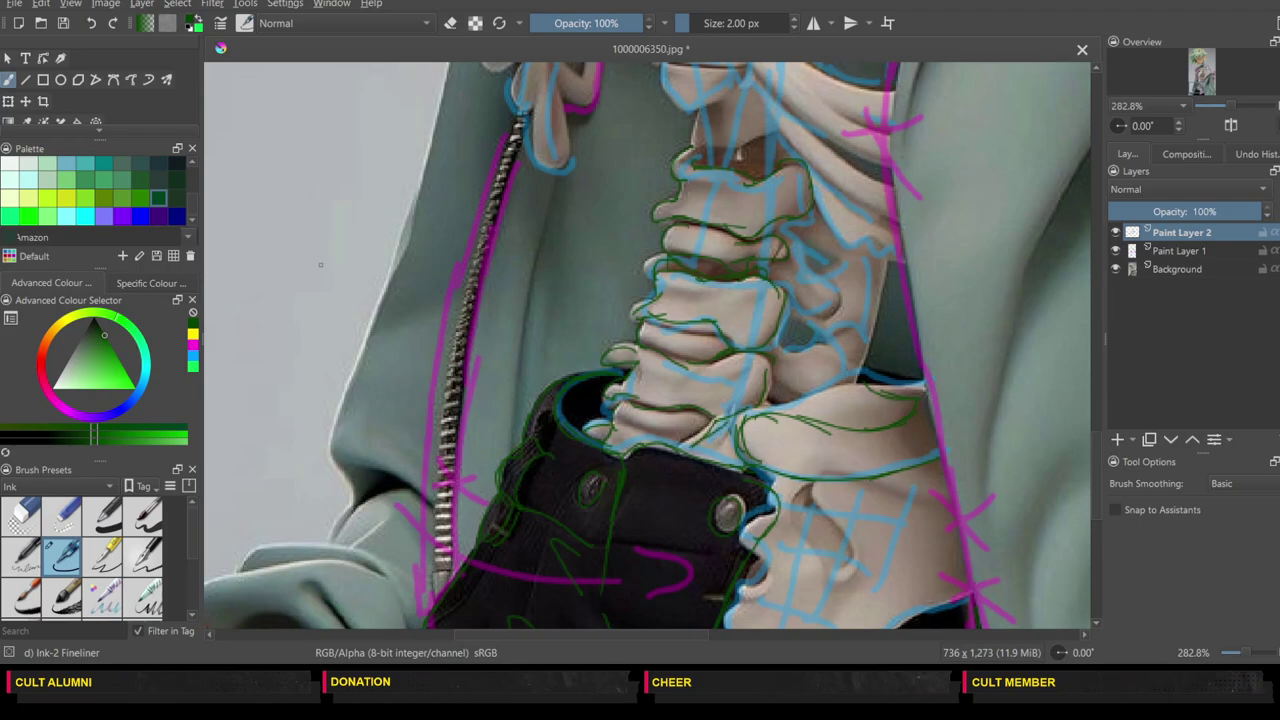
click(88, 25)
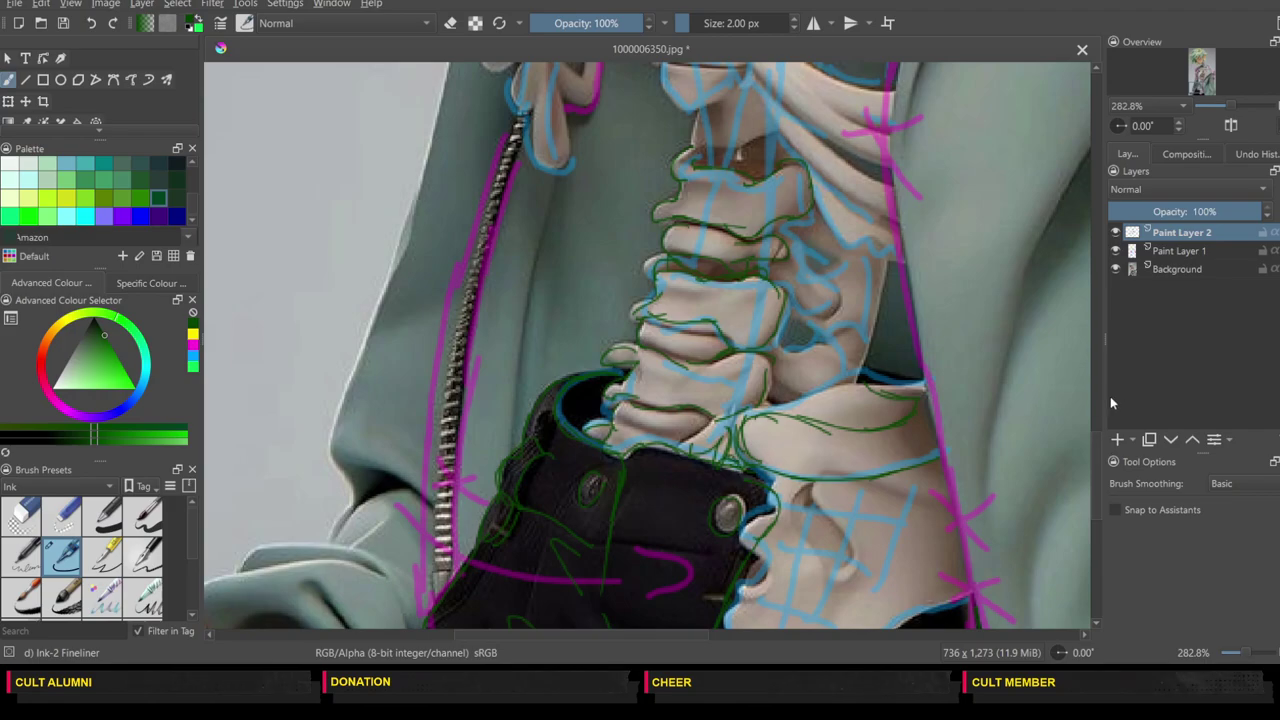
Step: Sketch a narrow dark green V around the lower end of the sternum
drag(1098, 457, 1098, 454)
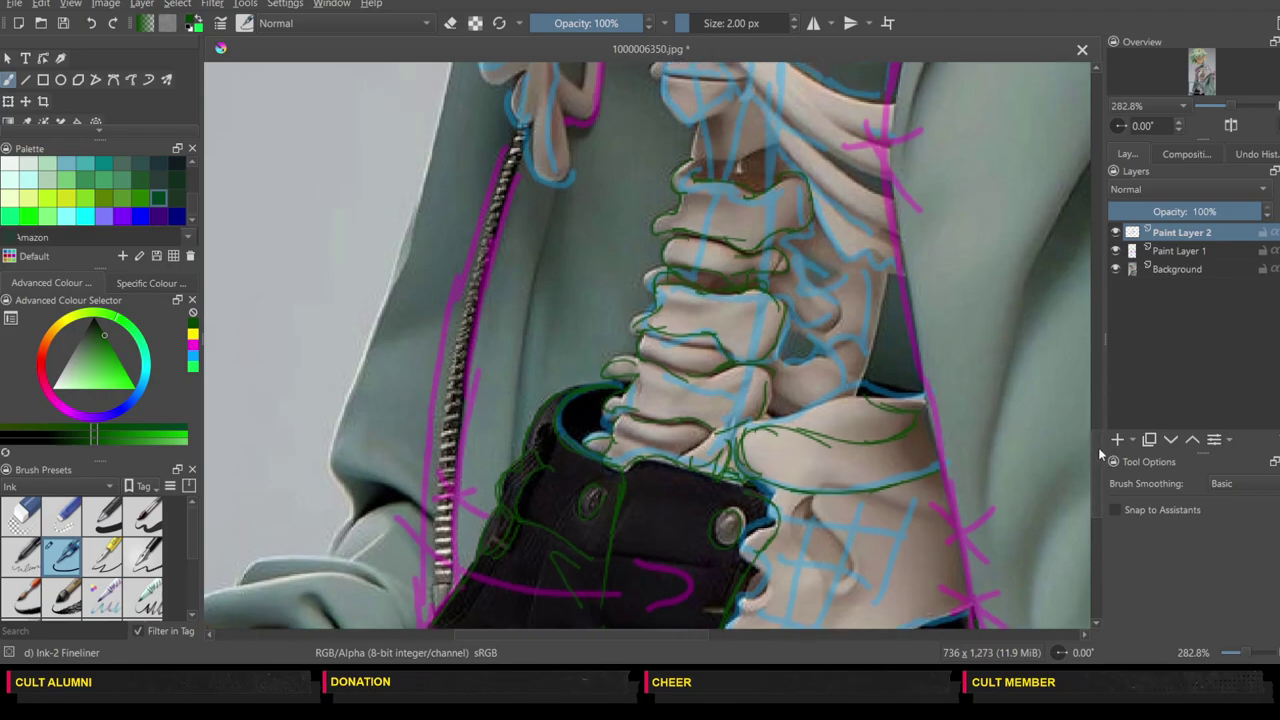
scroll(1100, 455, up, 6)
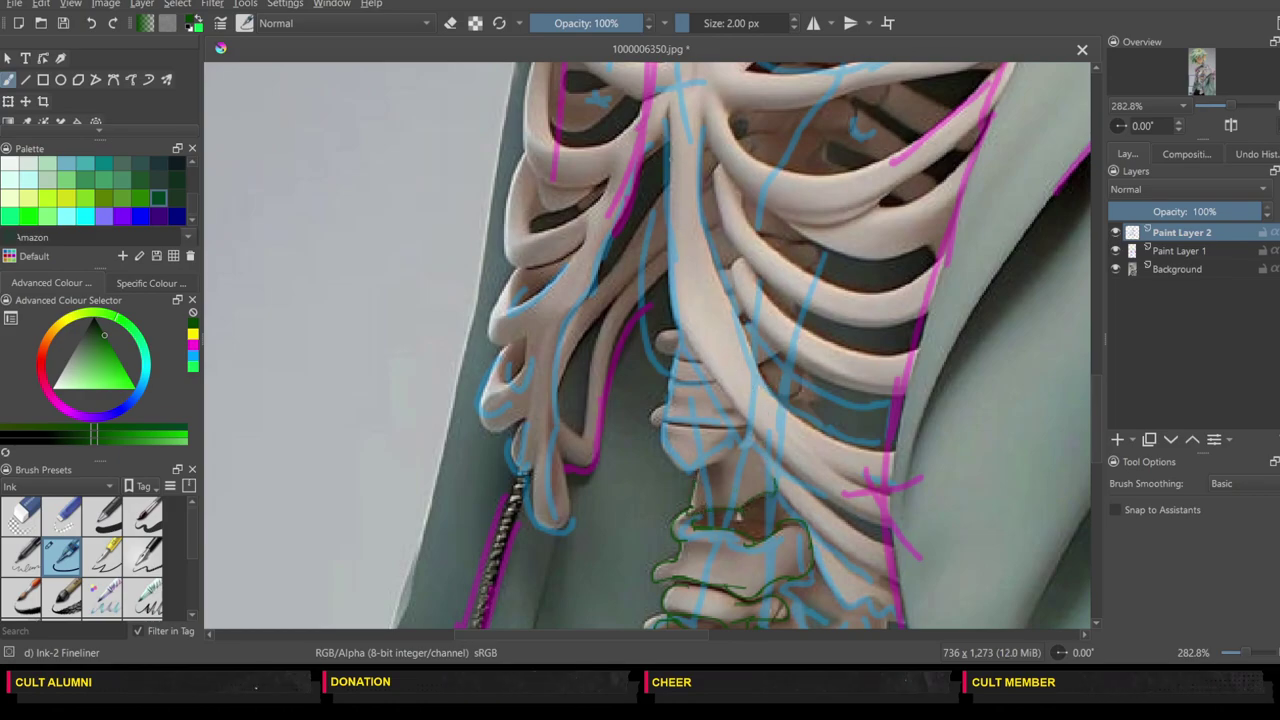
mouse_move(663, 110)
mouse_down()
mouse_move(652, 150)
mouse_move(654, 132)
mouse_up()
drag(675, 242, 699, 110)
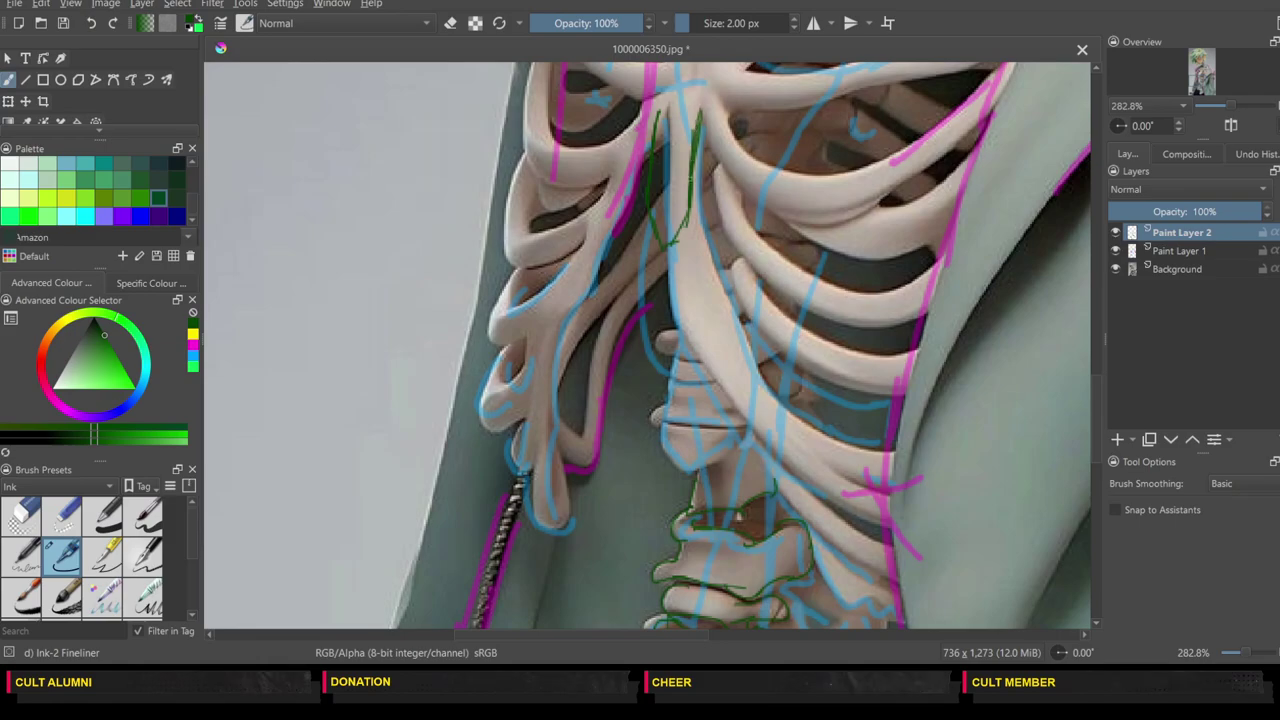
Step: Extend the sternum outline up both sides, close its top edge and reinforce the pointed tip with dark green strokes
scroll(1095, 376, up, 5)
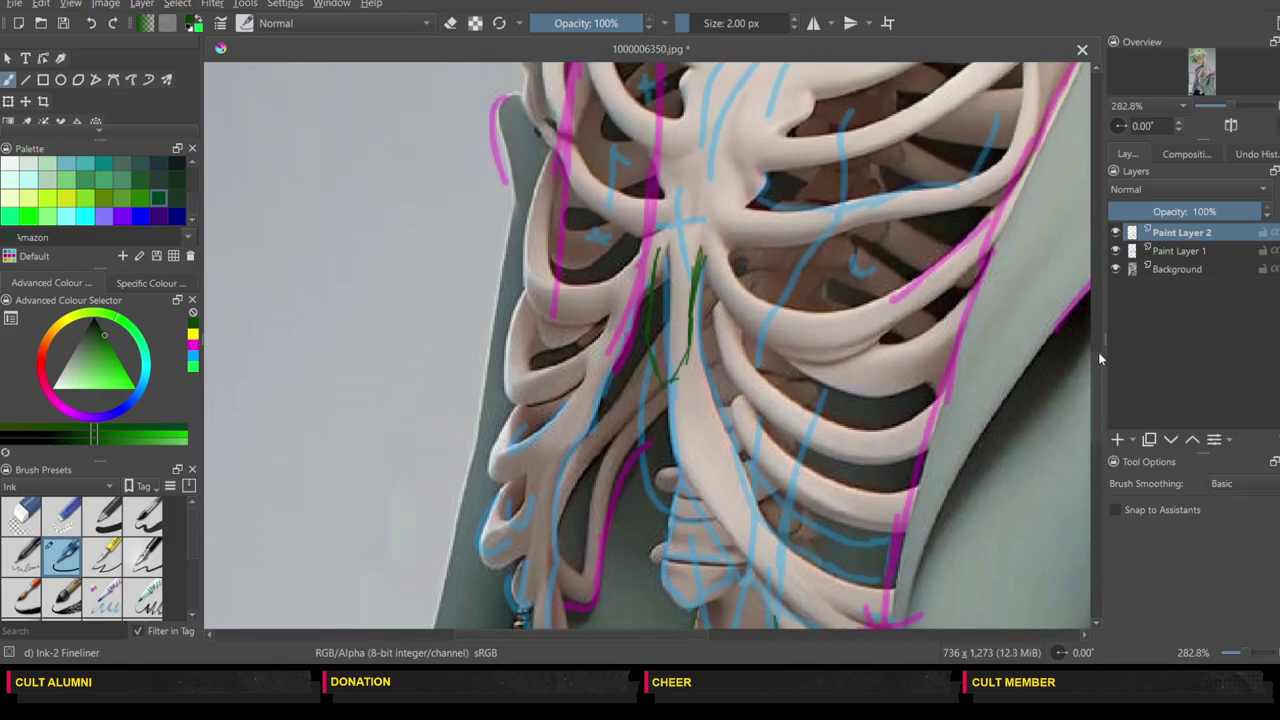
mouse_move(740, 186)
mouse_down()
mouse_move(765, 205)
mouse_move(748, 252)
mouse_up()
drag(768, 204, 776, 212)
mouse_move(756, 194)
mouse_down()
mouse_move(794, 193)
mouse_move(712, 178)
mouse_up()
drag(718, 173, 694, 242)
drag(712, 195, 688, 283)
drag(702, 236, 656, 384)
drag(672, 326, 660, 364)
mouse_move(726, 314)
mouse_down()
mouse_move(696, 416)
mouse_move(750, 258)
mouse_up()
drag(772, 216, 702, 412)
mouse_move(730, 322)
mouse_down()
mouse_move(702, 452)
mouse_move(674, 502)
mouse_up()
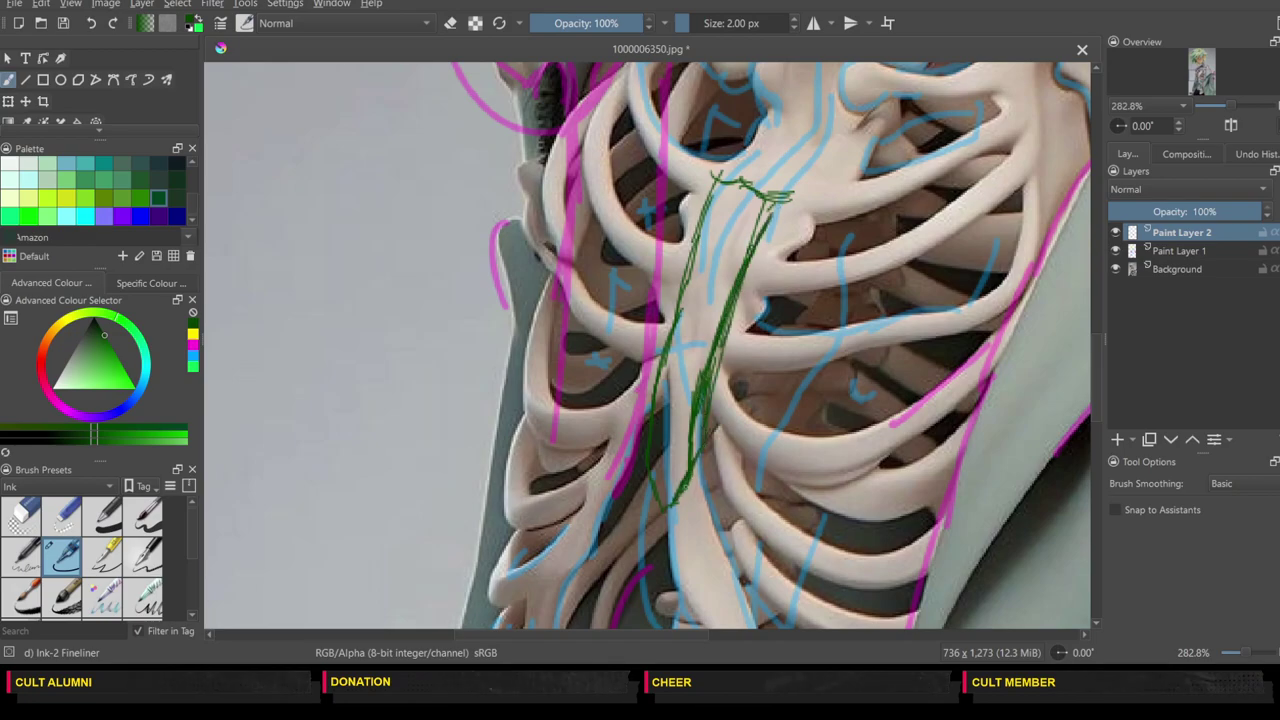
drag(646, 402, 642, 420)
drag(676, 472, 660, 490)
drag(706, 448, 696, 478)
Step: Trace the edges of the upper ribs running from the sternum towards the wide lapel in dark green
drag(797, 196, 998, 126)
drag(950, 174, 1008, 138)
mouse_move(896, 198)
mouse_down()
mouse_move(824, 220)
mouse_move(782, 254)
mouse_move(764, 250)
mouse_move(800, 244)
mouse_up()
drag(942, 196, 1024, 142)
mouse_move(1030, 170)
mouse_down()
mouse_move(979, 226)
mouse_move(884, 272)
mouse_up()
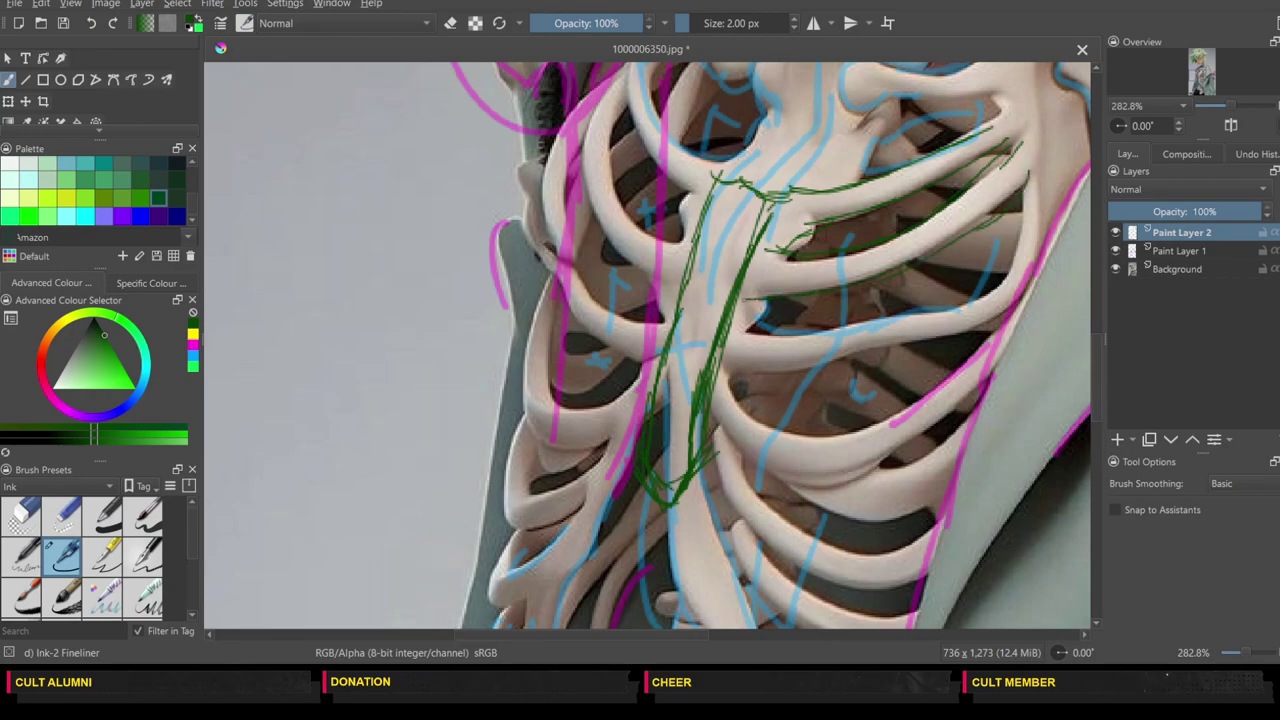
Step: Outline the middle and lower ribs on the wide lapel's side, including their outer bends, in dark green
mouse_move(904, 311)
mouse_down()
mouse_move(1004, 272)
mouse_move(1026, 238)
mouse_up()
mouse_move(1028, 178)
mouse_down()
mouse_move(1012, 270)
mouse_move(1048, 212)
mouse_move(1006, 306)
mouse_up()
mouse_move(856, 353)
mouse_down()
mouse_move(774, 364)
mouse_move(790, 426)
mouse_move(902, 411)
mouse_move(1012, 318)
mouse_up()
mouse_move(966, 402)
mouse_down()
mouse_move(842, 476)
mouse_move(786, 478)
mouse_move(720, 424)
mouse_move(776, 508)
mouse_move(830, 532)
mouse_move(926, 533)
mouse_up()
mouse_move(902, 588)
mouse_down()
mouse_move(805, 570)
mouse_move(727, 503)
mouse_move(740, 572)
mouse_move(780, 608)
mouse_move(818, 592)
mouse_up()
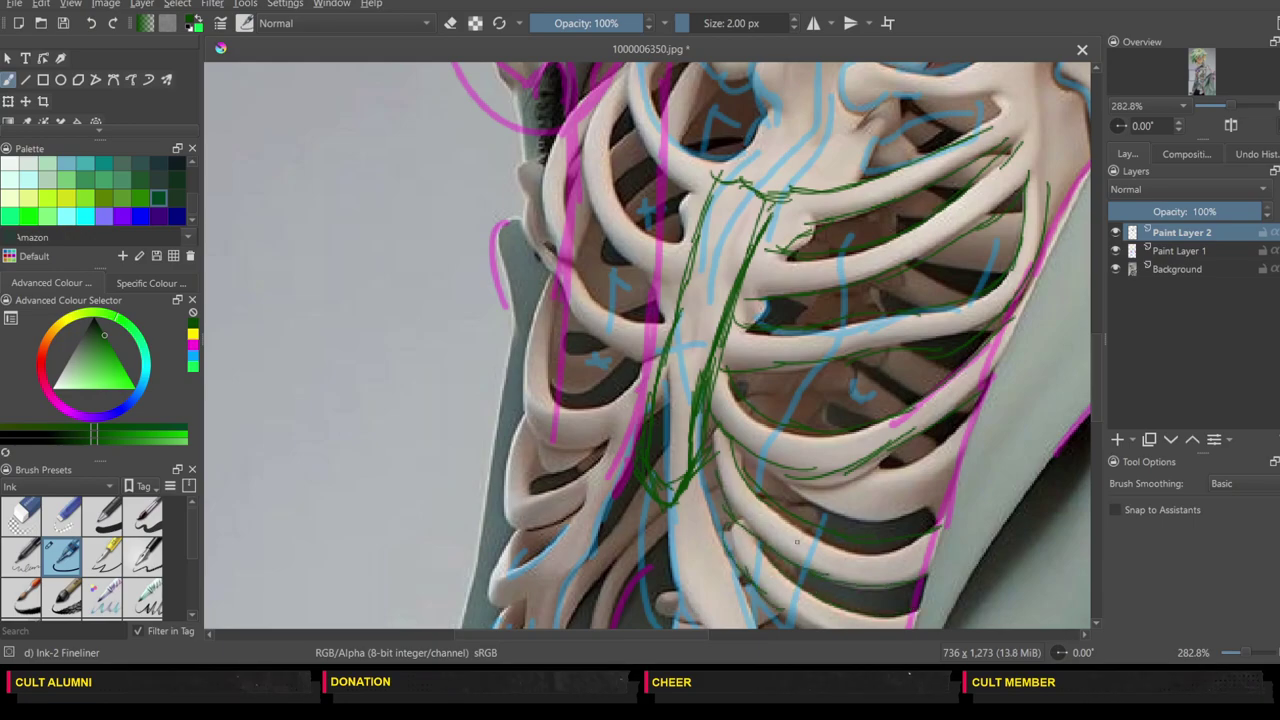
Step: Trace the edges and outer bends of the upper ribs on the side opposite the wide lapel in dark green
mouse_move(650, 370)
mouse_down()
mouse_move(560, 412)
mouse_move(556, 326)
mouse_move(577, 275)
mouse_up()
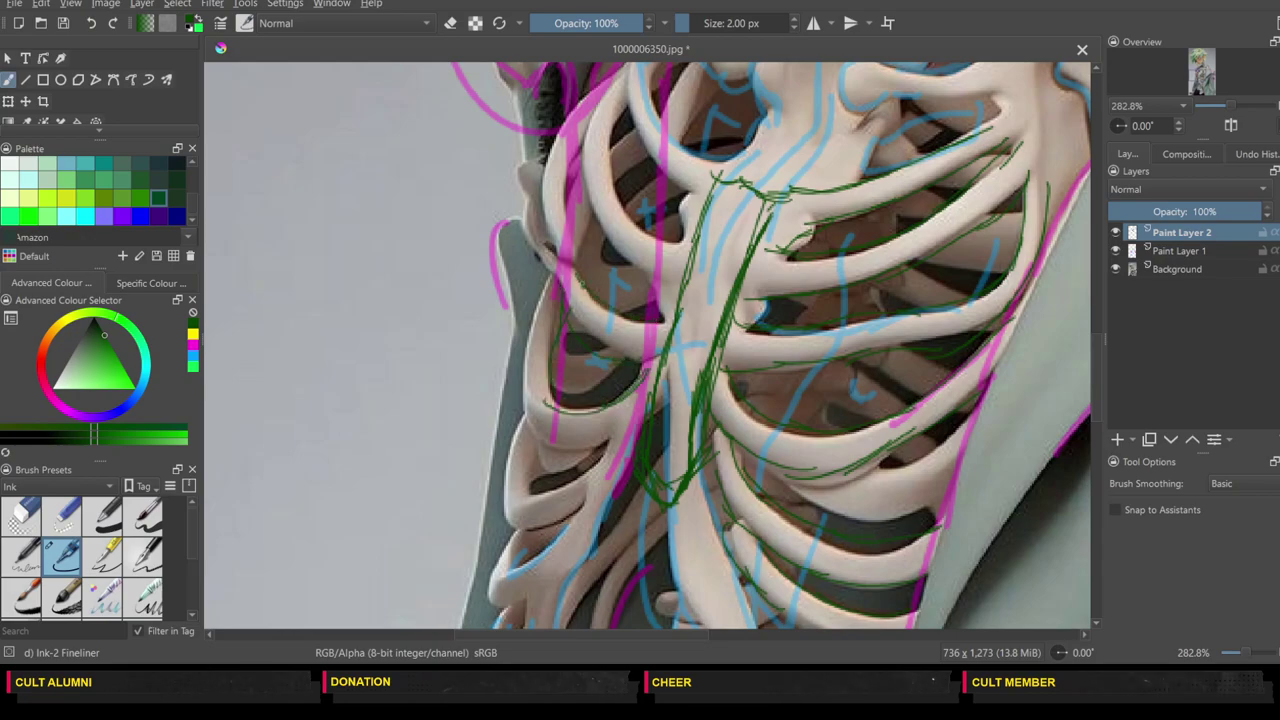
drag(625, 116, 645, 213)
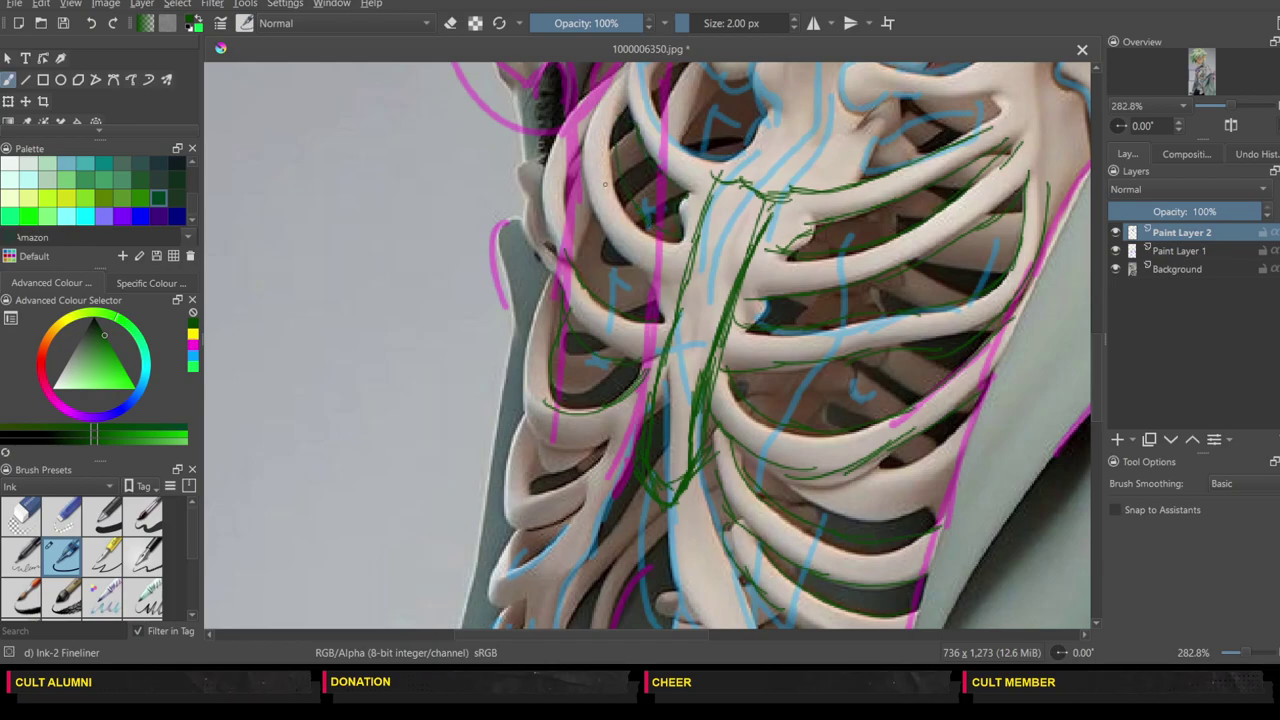
drag(587, 139, 662, 304)
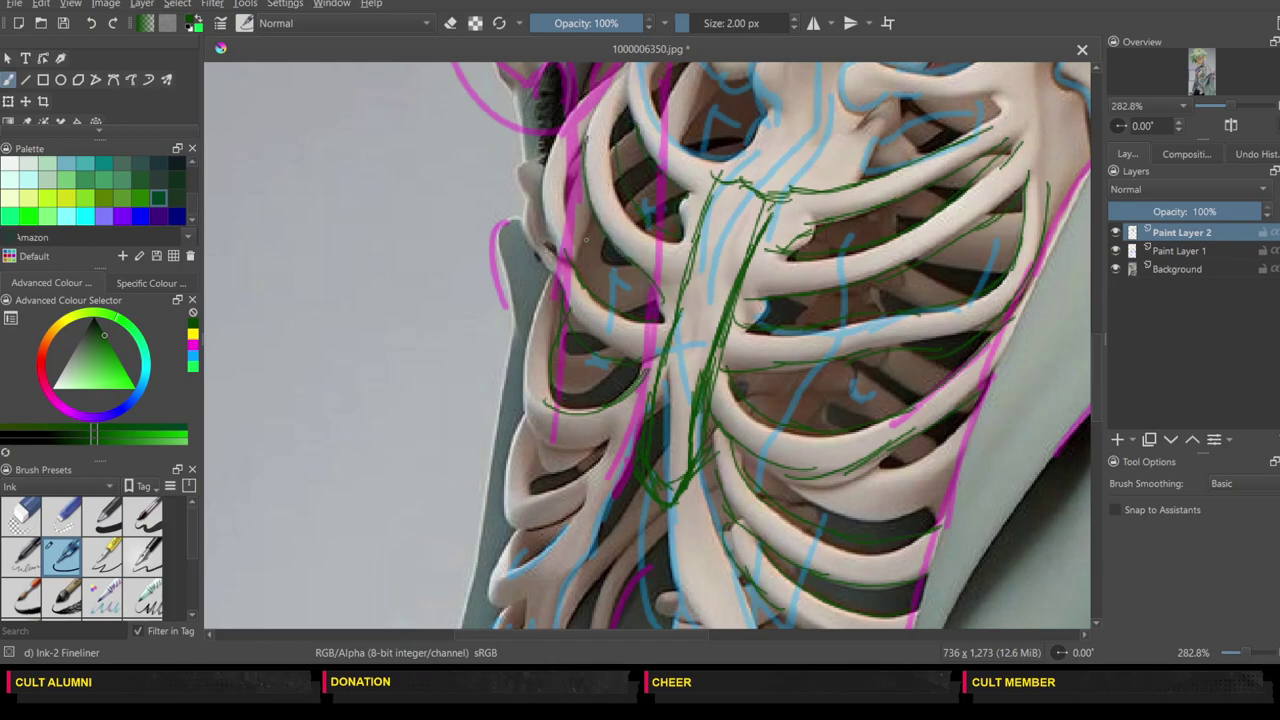
scroll(647, 345, down, 2)
scroll(647, 345, up, 2)
drag(614, 129, 590, 144)
scroll(590, 240, down, 2)
scroll(607, 250, up, 2)
drag(588, 232, 566, 266)
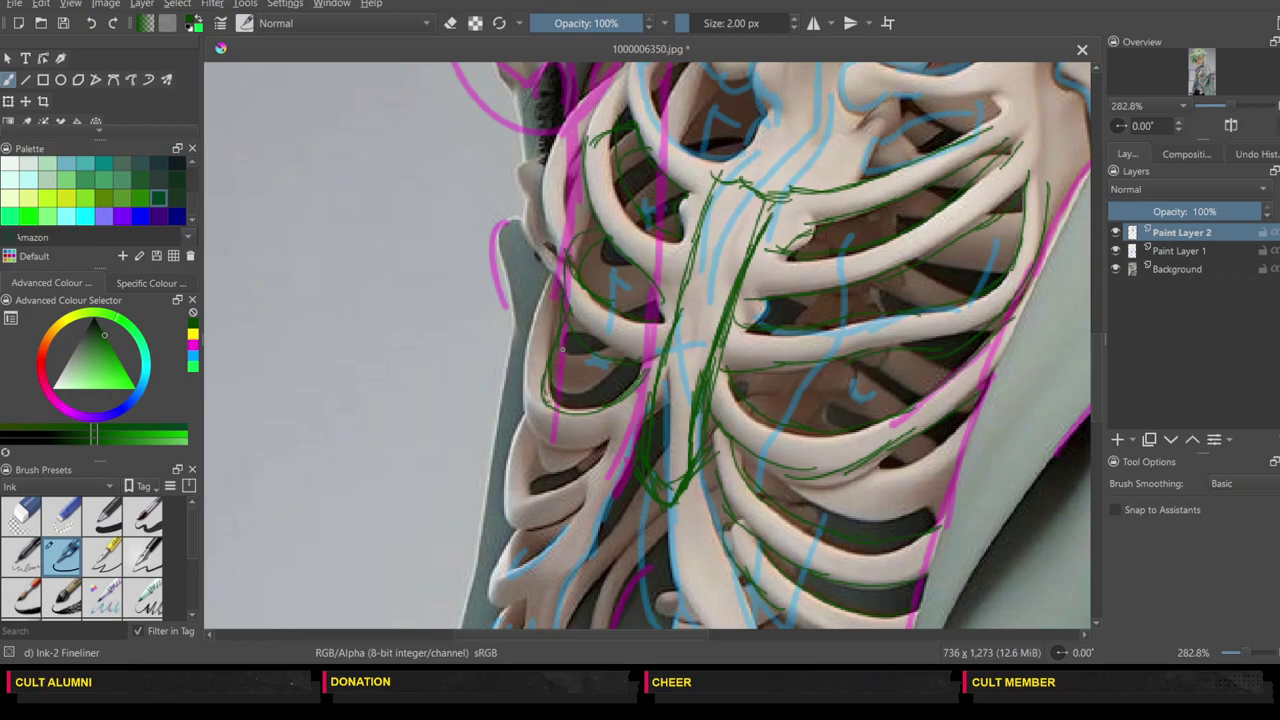
Step: Outline the outer bends and edges of the middle and lower ribs opposite the wide lapel in dark green
scroll(567, 370, down, 2)
scroll(567, 370, up, 2)
mouse_move(531, 382)
mouse_down()
mouse_move(534, 426)
mouse_move(540, 370)
mouse_move(576, 456)
mouse_up()
scroll(567, 370, down, 2)
scroll(567, 370, up, 2)
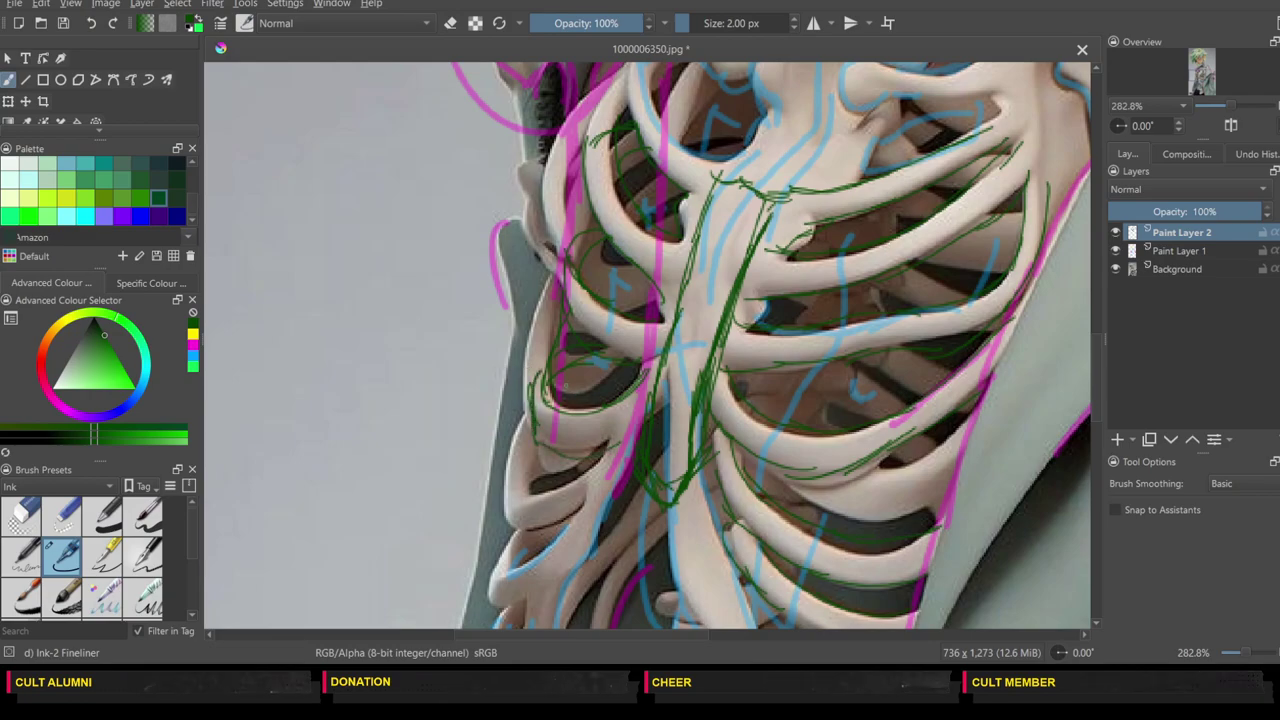
mouse_move(525, 481)
mouse_down()
mouse_move(526, 501)
mouse_move(576, 486)
mouse_move(521, 525)
mouse_up()
mouse_move(522, 497)
mouse_down()
mouse_move(520, 534)
mouse_move(573, 540)
mouse_up()
mouse_move(508, 568)
mouse_down()
mouse_move(501, 582)
mouse_move(585, 566)
mouse_move(601, 521)
mouse_move(539, 533)
mouse_up()
scroll(560, 560, down, 2)
scroll(560, 560, up, 2)
scroll(601, 530, down, 2)
scroll(619, 515, up, 2)
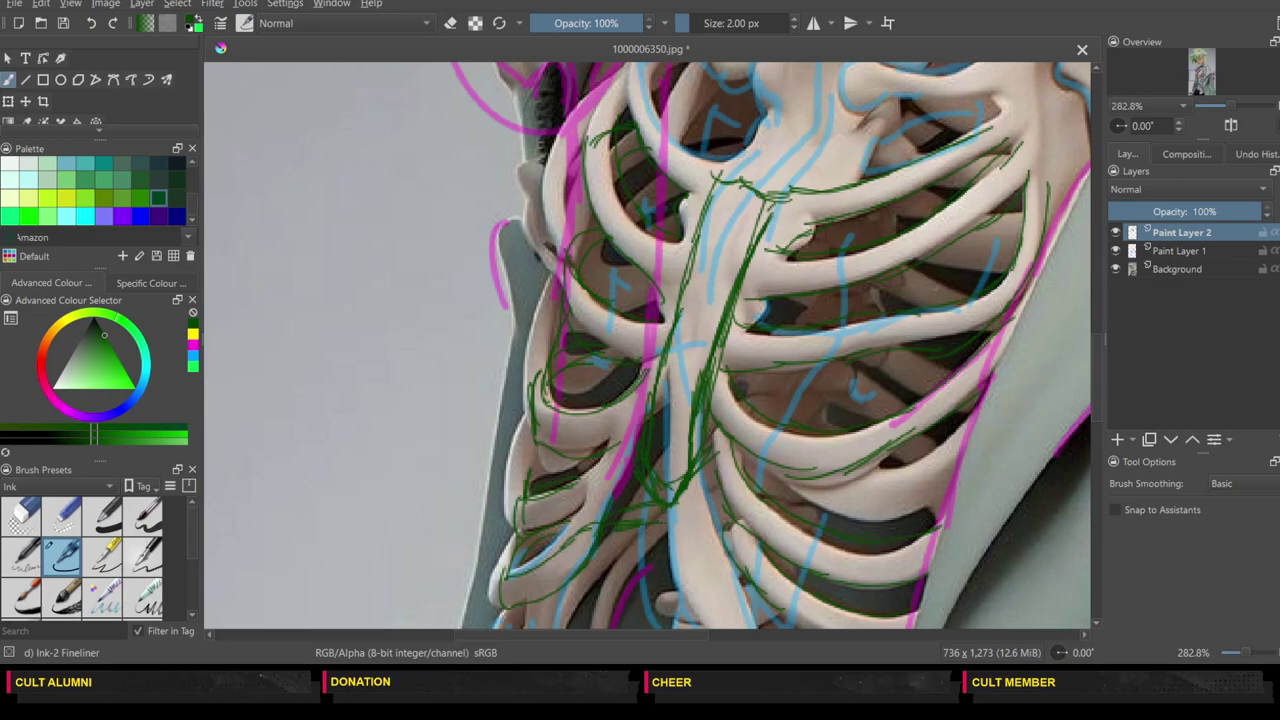
scroll(903, 221, down, 2)
scroll(903, 221, up, 2)
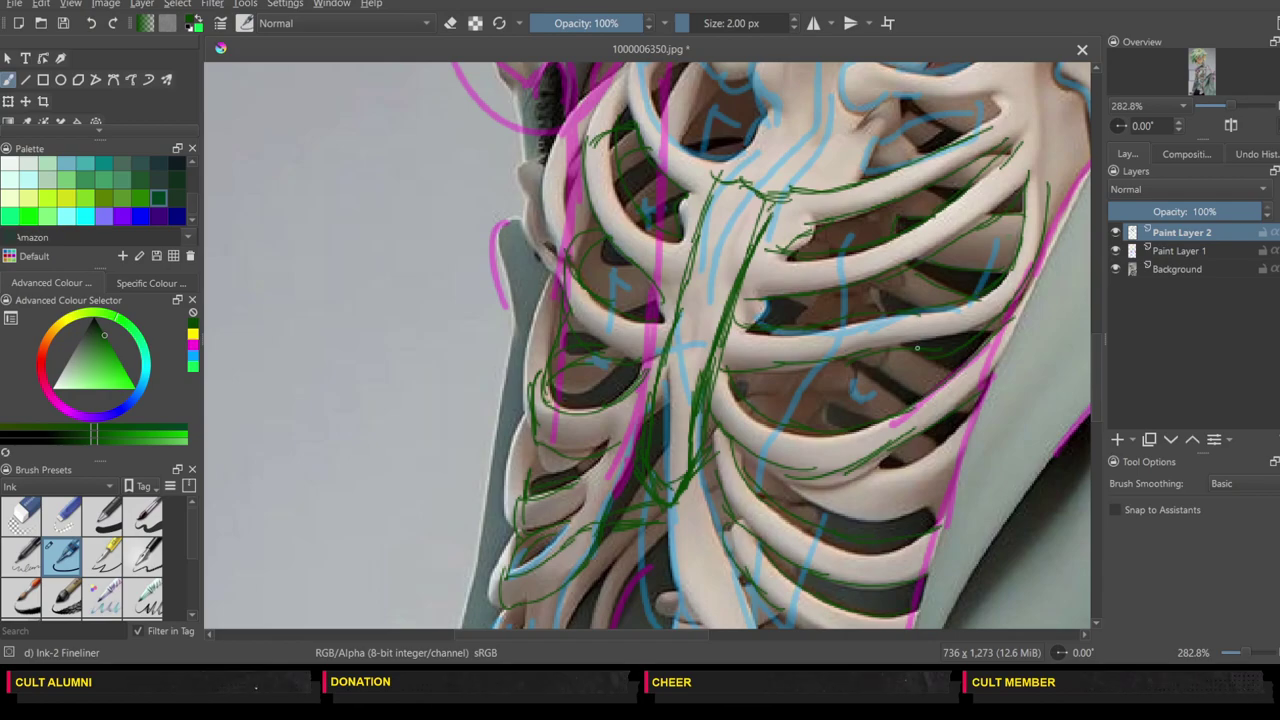
Step: Sketch the vertebra directly above the already traced lumbar vertebrae with dark green outline strokes, including its flared upper corners
scroll(873, 379, down, 2)
scroll(873, 379, up, 2)
scroll(706, 530, down, 2)
scroll(706, 530, up, 2)
drag(1096, 360, 1094, 400)
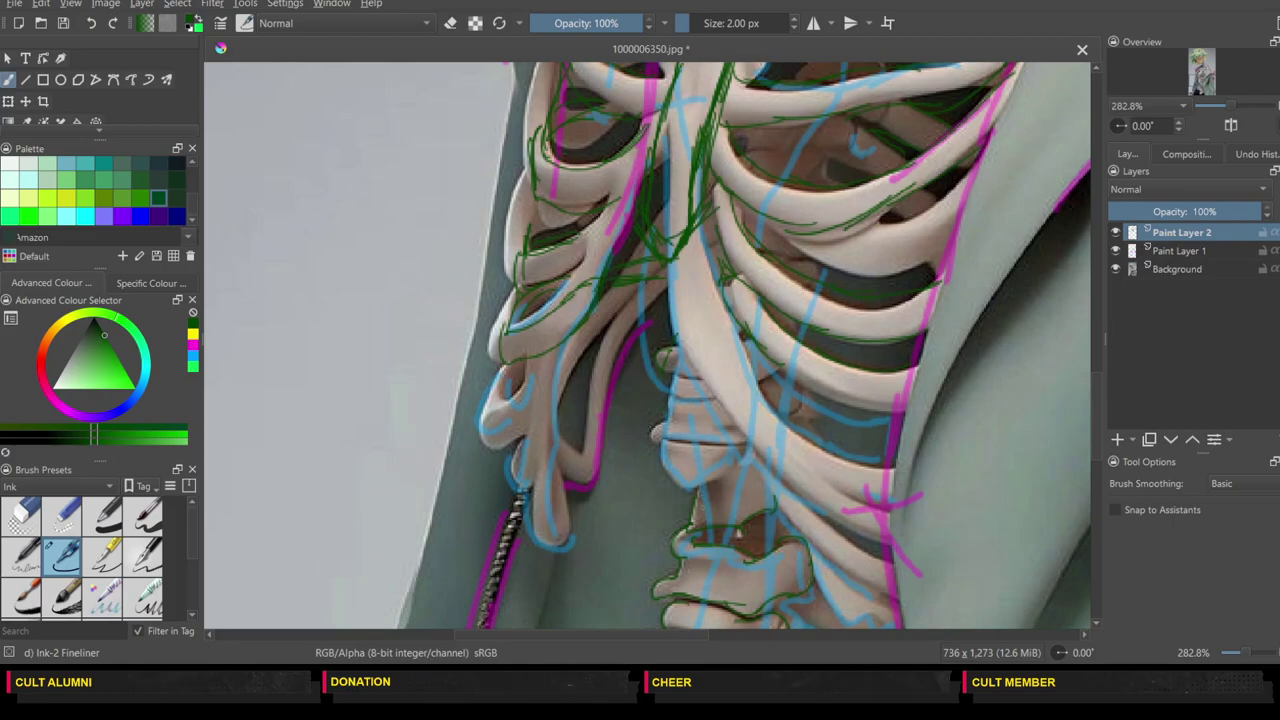
drag(774, 498, 778, 454)
drag(757, 436, 786, 436)
mouse_move(800, 421)
mouse_down()
mouse_move(783, 471)
mouse_move(782, 448)
mouse_up()
mouse_move(798, 424)
mouse_down()
mouse_move(766, 446)
mouse_move(754, 430)
mouse_move(772, 388)
mouse_up()
mouse_move(764, 390)
mouse_down()
mouse_move(780, 388)
mouse_move(750, 432)
mouse_up()
mouse_move(710, 422)
mouse_down()
mouse_move(742, 430)
mouse_move(708, 456)
mouse_up()
drag(702, 456, 746, 460)
drag(712, 458, 695, 492)
mouse_move(692, 458)
mouse_down()
mouse_move(716, 452)
mouse_move(704, 456)
mouse_up()
mouse_move(690, 418)
mouse_down()
mouse_move(688, 440)
mouse_move(688, 426)
mouse_up()
Step: Continue the spine upwards by sketching vertebra blocks over the lower ribs beside the sternum tip in dark green
mouse_move(690, 404)
mouse_down()
mouse_move(712, 430)
mouse_move(710, 392)
mouse_move(708, 414)
mouse_move(760, 384)
mouse_move(766, 428)
mouse_up()
drag(722, 390, 760, 376)
mouse_move(696, 386)
mouse_down()
mouse_move(722, 380)
mouse_move(704, 350)
mouse_up()
mouse_move(702, 358)
mouse_down()
mouse_move(718, 342)
mouse_move(758, 364)
mouse_up()
mouse_move(752, 356)
mouse_down()
mouse_move(784, 358)
mouse_move(788, 386)
mouse_up()
mouse_move(762, 360)
mouse_down()
mouse_move(792, 320)
mouse_move(736, 324)
mouse_move(728, 342)
mouse_up()
mouse_move(726, 284)
mouse_down()
mouse_move(788, 296)
mouse_move(784, 326)
mouse_up()
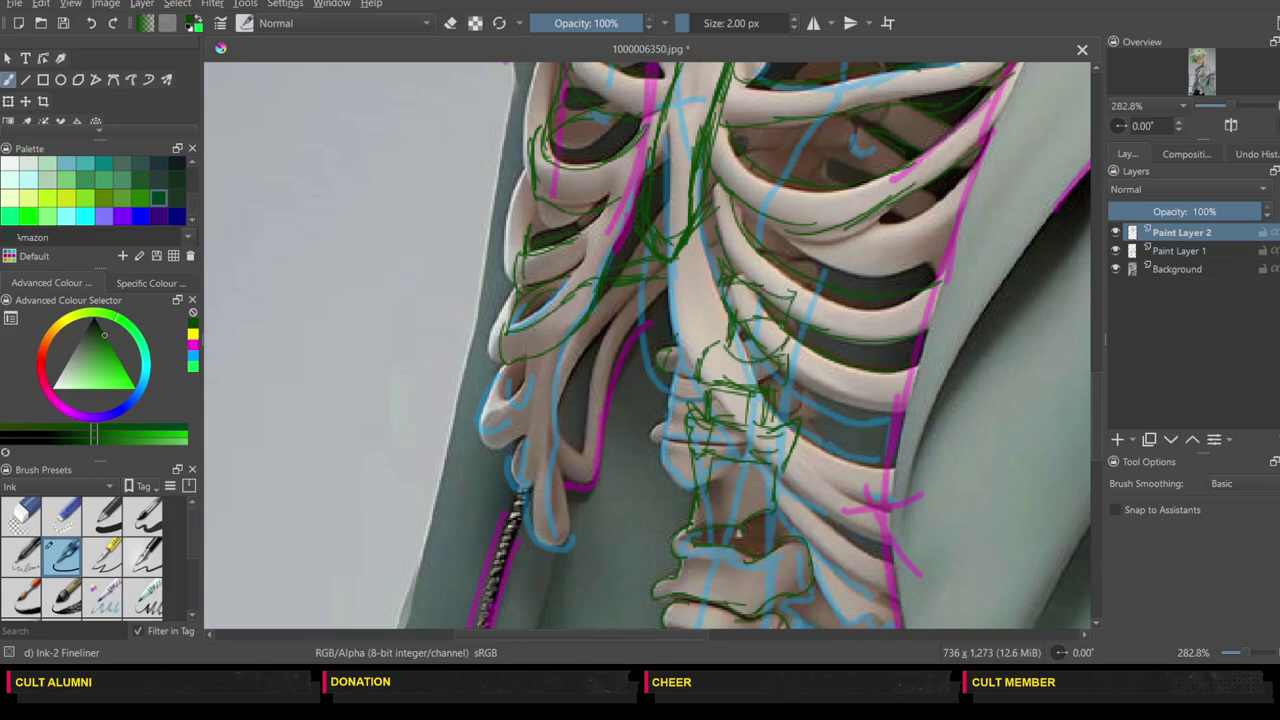
mouse_move(798, 256)
mouse_down()
mouse_move(786, 238)
mouse_move(762, 252)
mouse_move(784, 226)
mouse_up()
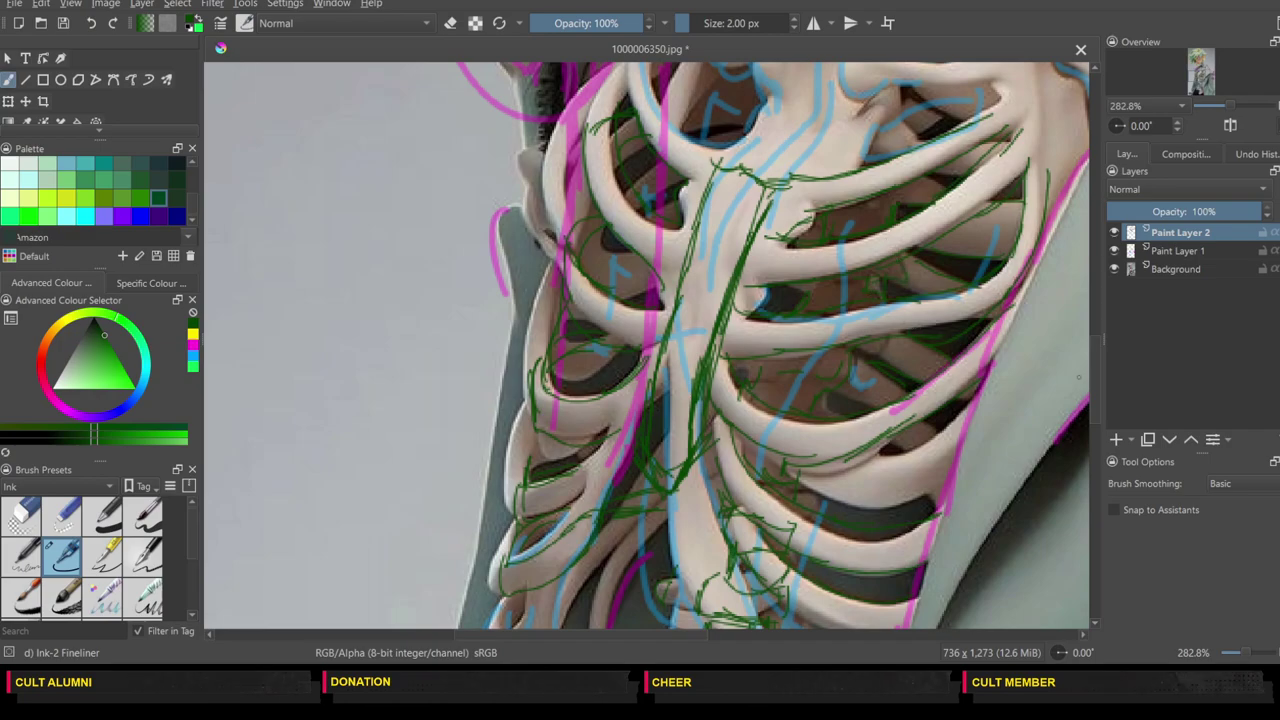
Step: Draw dark green guide lines for the upper breastbone and for the collarbone reaching across the wide lapel
drag(1095, 381, 1093, 336)
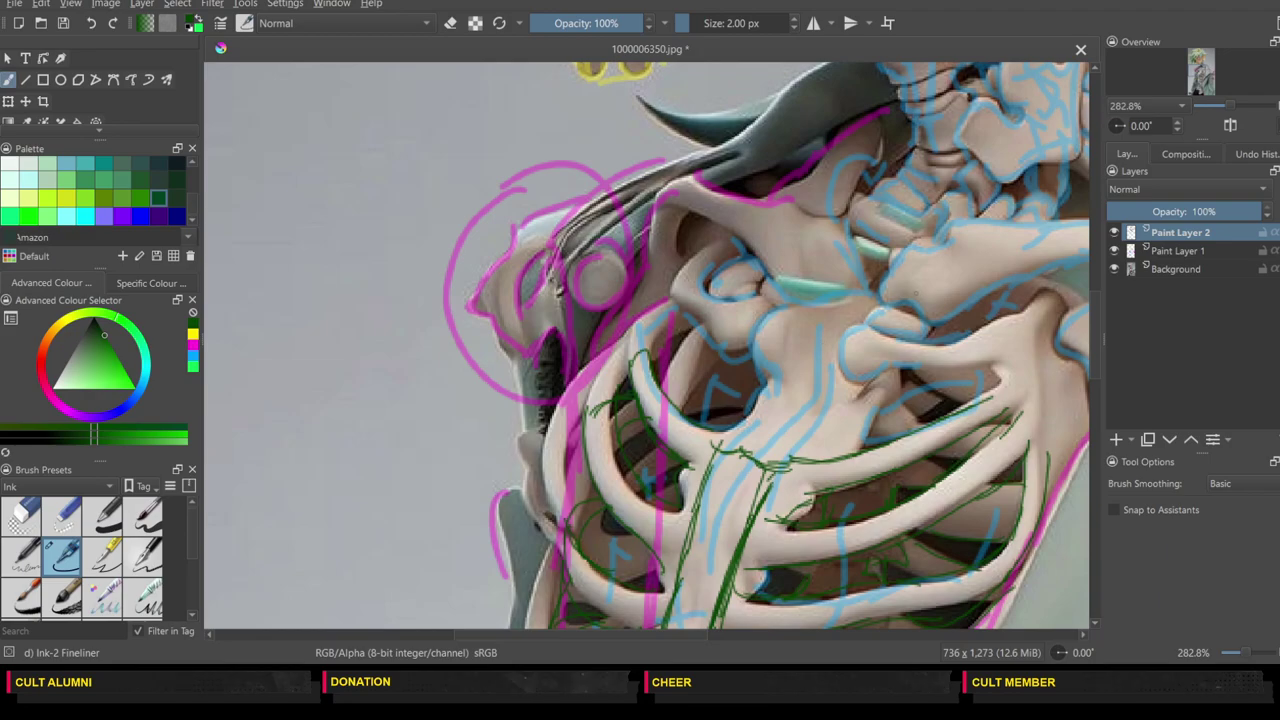
mouse_move(912, 295)
mouse_down()
mouse_move(817, 391)
mouse_move(845, 405)
mouse_up()
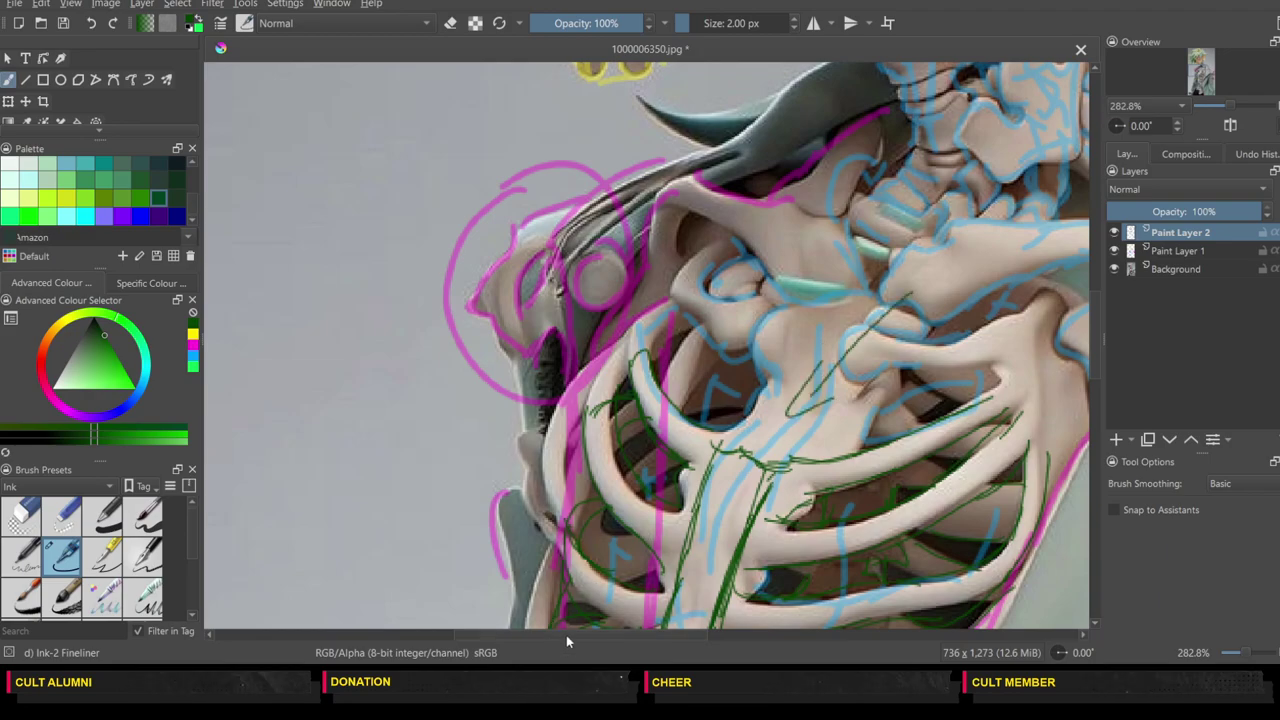
drag(565, 636, 610, 636)
mouse_move(614, 418)
mouse_down()
mouse_move(628, 470)
mouse_move(608, 418)
mouse_up()
drag(698, 382, 652, 406)
mouse_move(676, 350)
mouse_down()
mouse_move(656, 400)
mouse_move(660, 368)
mouse_up()
mouse_move(658, 392)
mouse_down()
mouse_move(892, 334)
mouse_move(1040, 336)
mouse_up()
mouse_move(1022, 346)
mouse_down()
mouse_move(760, 355)
mouse_move(662, 388)
mouse_up()
drag(698, 364, 658, 384)
Step: Build up the rounded inner end of the wide-lapel side's collarbone with overlapping dark green strokes
drag(684, 340, 656, 366)
drag(694, 400, 656, 386)
drag(680, 340, 650, 356)
mouse_move(712, 406)
mouse_down()
mouse_move(644, 360)
mouse_move(722, 404)
mouse_up()
drag(722, 400, 756, 374)
drag(686, 344, 640, 408)
drag(656, 396, 668, 422)
drag(702, 372, 642, 368)
drag(730, 344, 666, 358)
drag(658, 410, 716, 404)
drag(718, 400, 746, 380)
Step: Reinforce the long collarbone shaft towards the wide lapel and sketch the opposite collarbone up to its shoulder in dark green
drag(776, 330, 710, 354)
drag(824, 348, 760, 370)
drag(892, 322, 832, 332)
drag(892, 364, 800, 372)
drag(942, 358, 834, 370)
drag(858, 320, 1064, 328)
drag(1064, 336, 994, 364)
mouse_move(618, 336)
mouse_down()
mouse_move(602, 370)
mouse_move(566, 302)
mouse_up()
mouse_move(548, 246)
mouse_down()
mouse_move(566, 302)
mouse_move(562, 292)
mouse_up()
drag(494, 232, 592, 334)
mouse_move(568, 350)
mouse_down()
mouse_move(496, 258)
mouse_move(520, 246)
mouse_up()
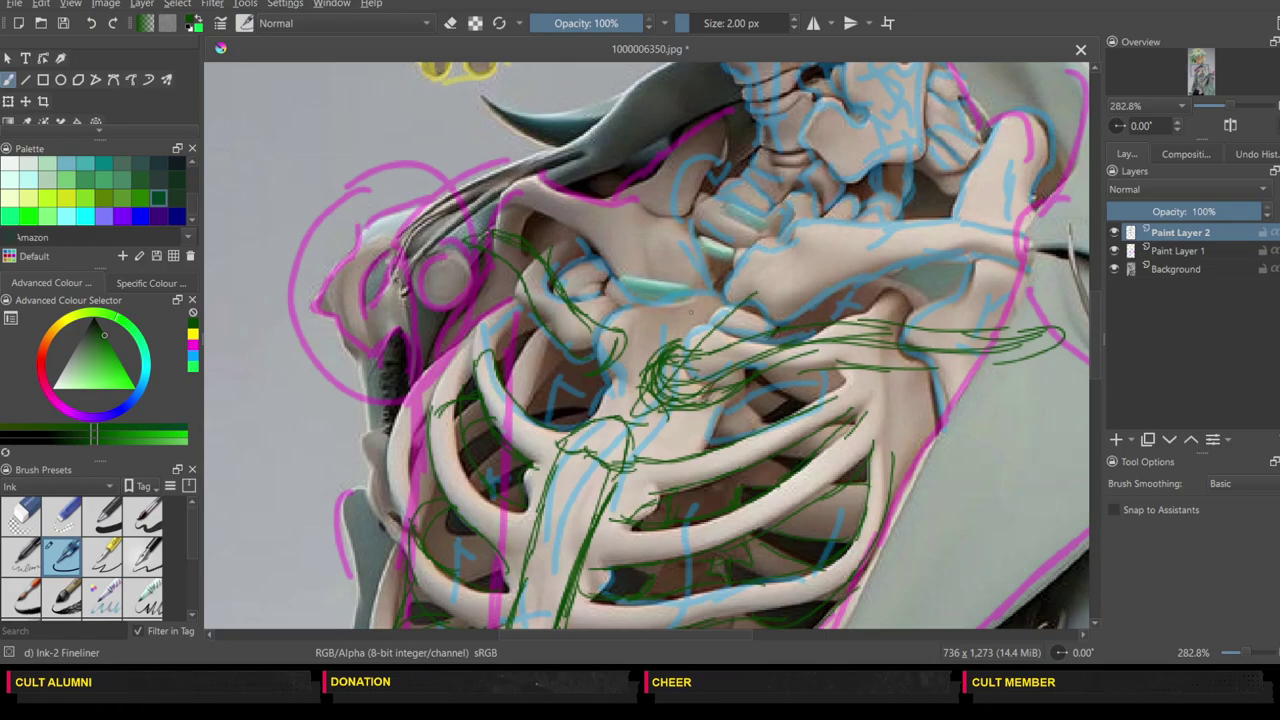
Step: Sketch the edges of the upper breastbone and its top contour between the collarbones in dark green
drag(666, 455, 680, 418)
drag(646, 450, 640, 436)
mouse_move(670, 411)
mouse_down()
mouse_move(702, 406)
mouse_move(694, 454)
mouse_up()
mouse_move(726, 314)
mouse_down()
mouse_move(698, 342)
mouse_move(718, 354)
mouse_up()
drag(712, 306, 686, 342)
drag(742, 271, 725, 282)
drag(761, 259, 776, 294)
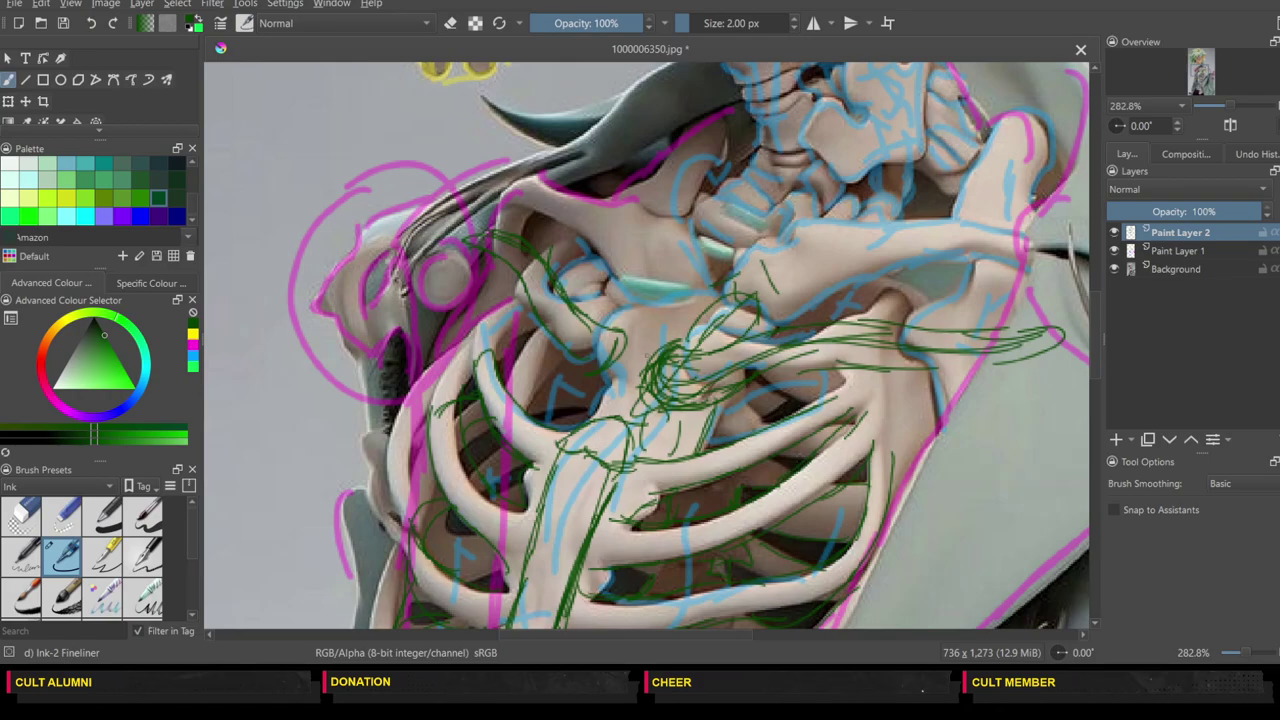
mouse_move(617, 398)
mouse_down()
mouse_move(640, 338)
mouse_move(654, 356)
mouse_up()
Step: Sketch the neck vertebrae in dark green, running them down behind the collarbone to the upper breastbone
drag(1106, 371, 1093, 340)
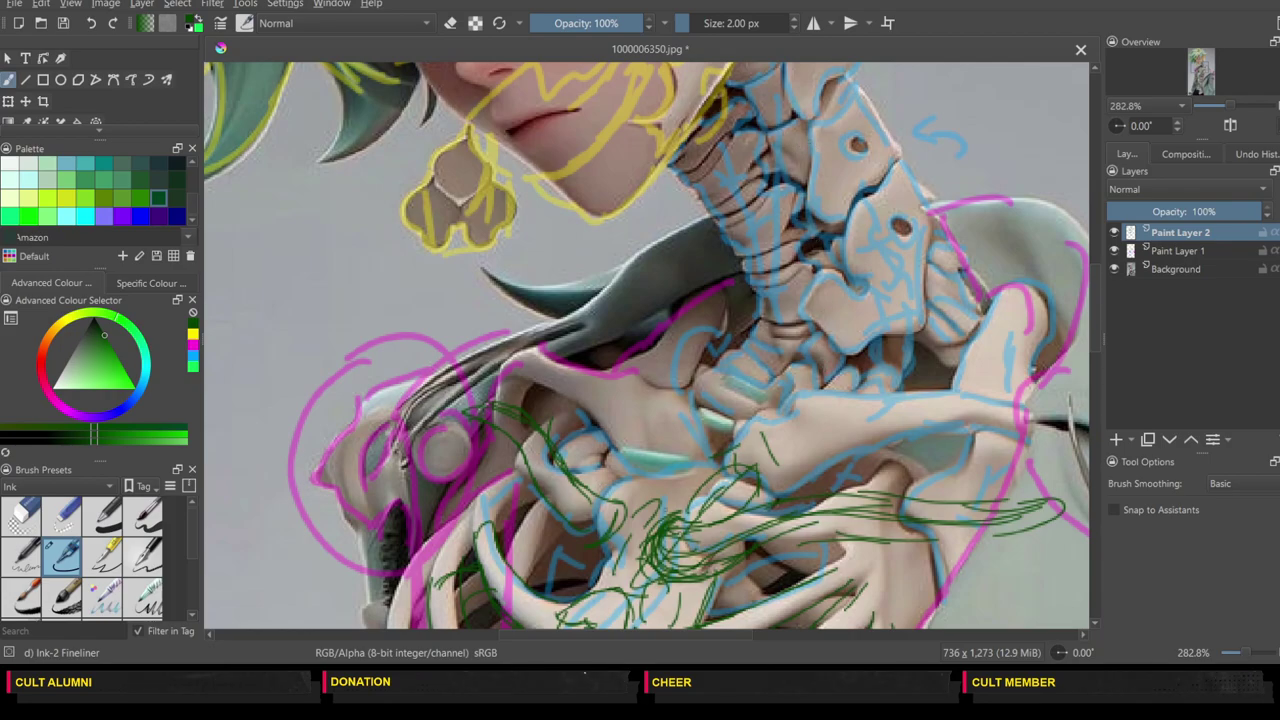
drag(704, 422, 732, 438)
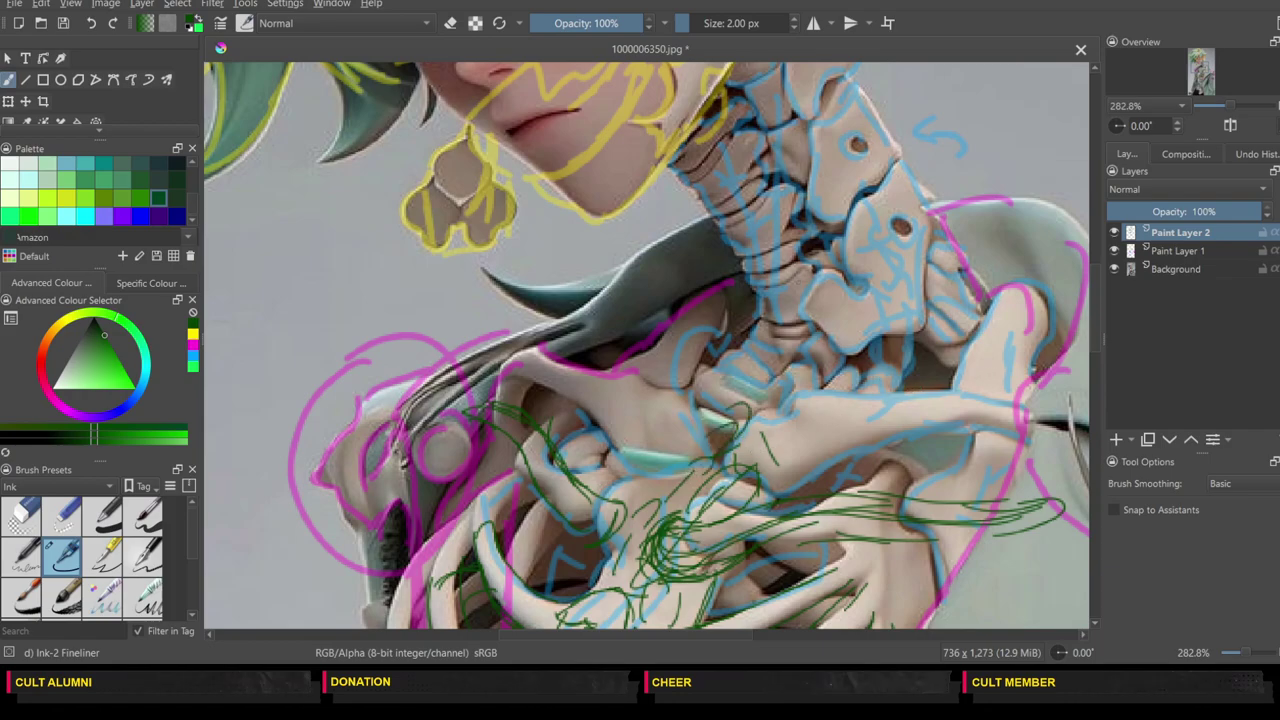
mouse_move(775, 125)
mouse_down()
mouse_move(834, 128)
mouse_move(840, 168)
mouse_move(786, 202)
mouse_move(785, 227)
mouse_up()
drag(835, 166, 855, 183)
mouse_move(814, 215)
mouse_down()
mouse_move(870, 230)
mouse_move(848, 256)
mouse_move(800, 258)
mouse_move(830, 314)
mouse_move(884, 260)
mouse_move(896, 312)
mouse_move(808, 310)
mouse_move(806, 352)
mouse_move(835, 393)
mouse_move(880, 354)
mouse_up()
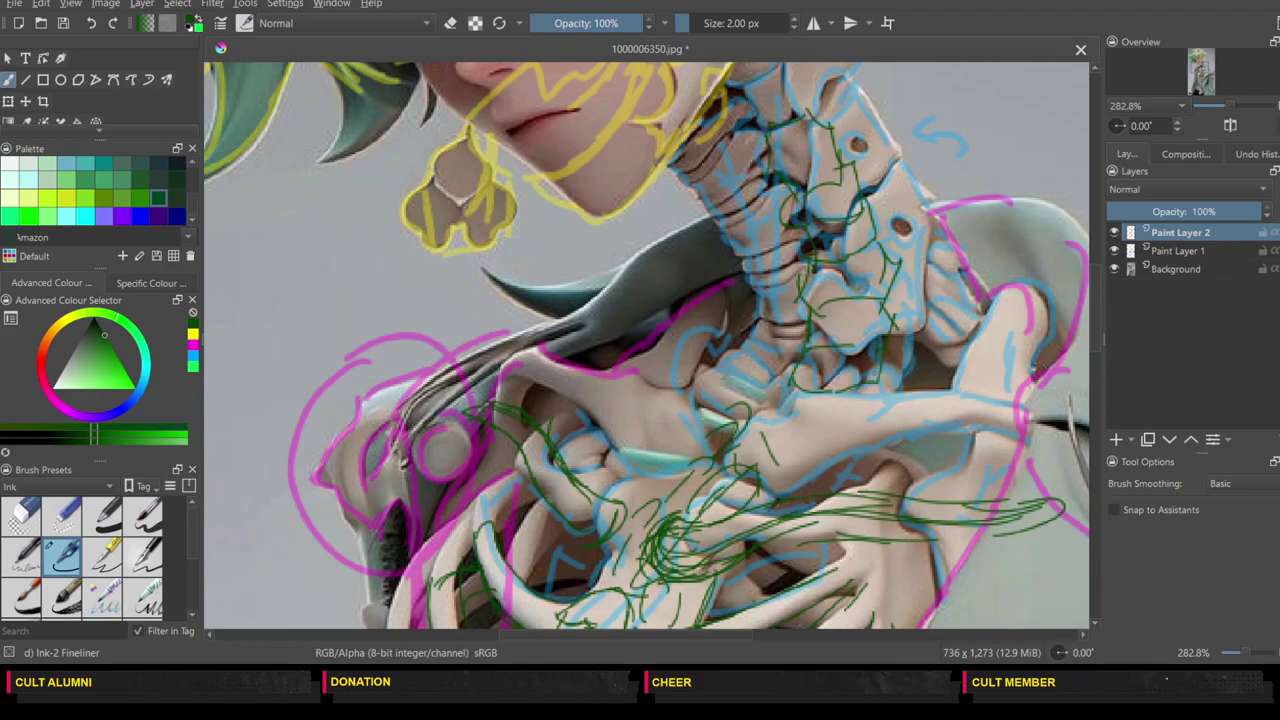
drag(862, 398, 846, 442)
mouse_move(788, 404)
mouse_down()
mouse_move(854, 440)
mouse_move(820, 508)
mouse_up()
mouse_move(798, 440)
mouse_down()
mouse_move(772, 490)
mouse_move(812, 512)
mouse_up()
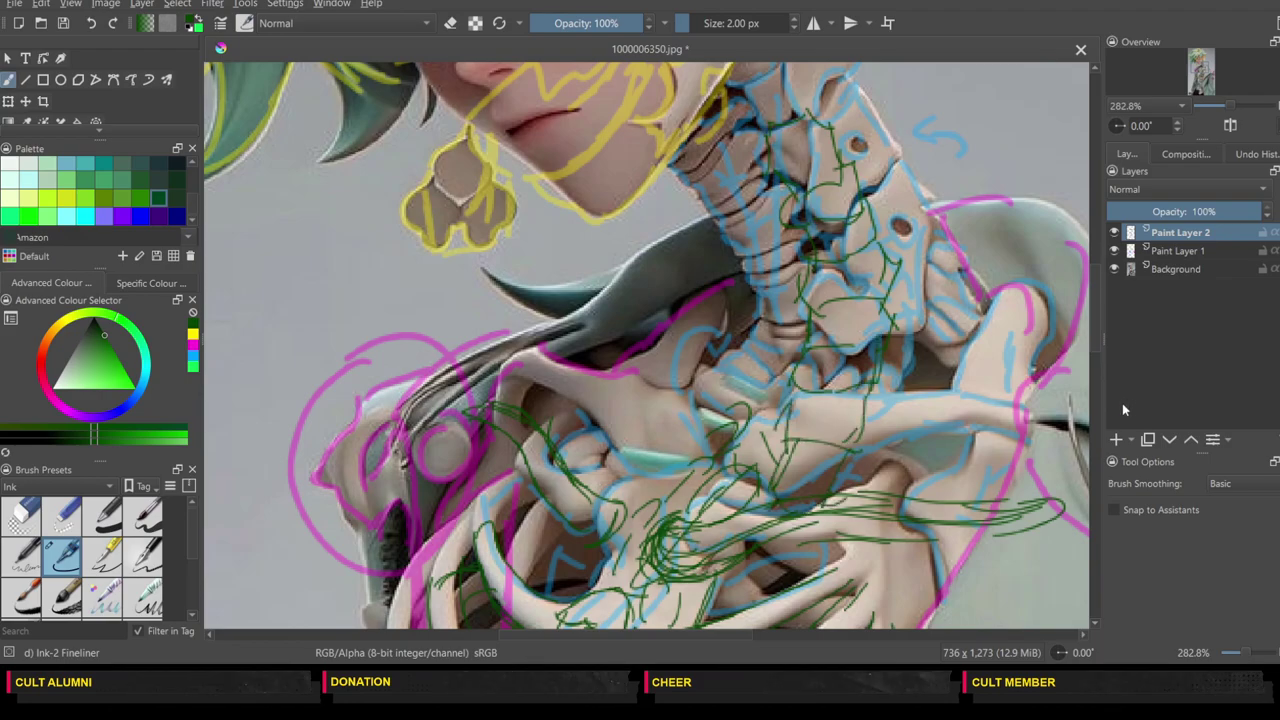
Step: Extend the dark green vertebrae sketch up the neck to just below the ear and jaw
click(1095, 383)
drag(1092, 378, 1091, 328)
scroll(1091, 328, up, 8)
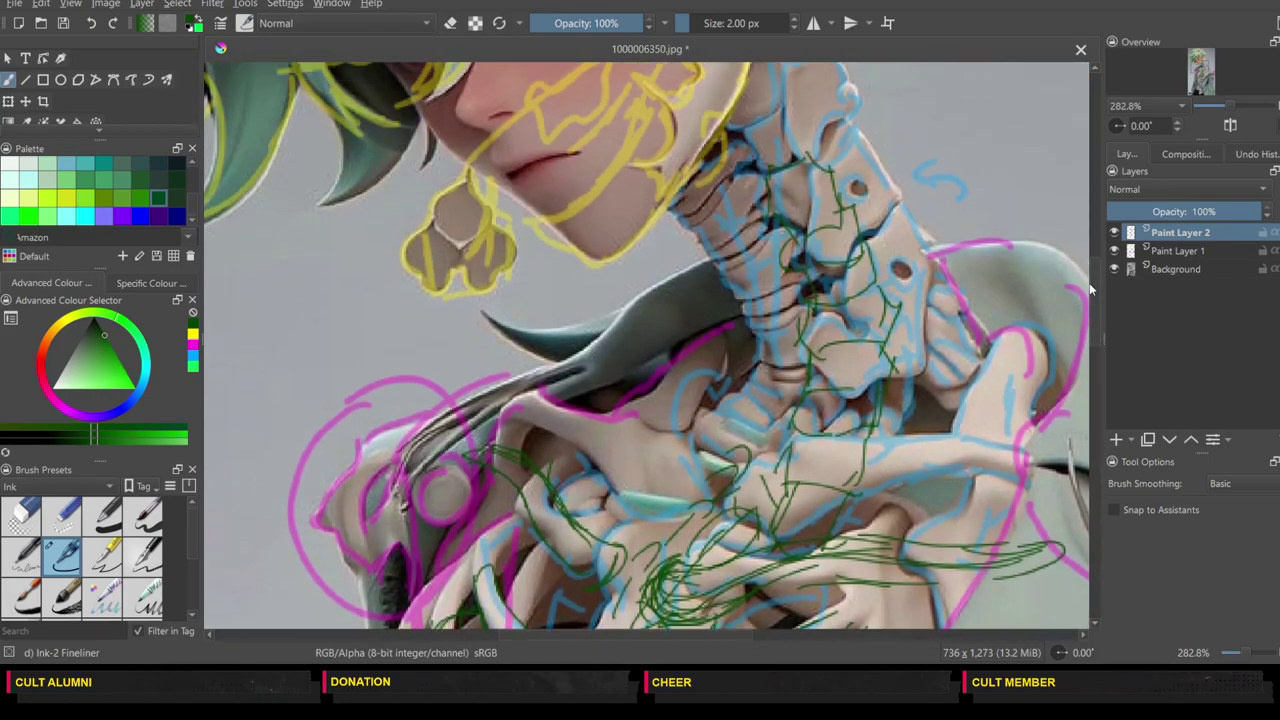
mouse_move(740, 260)
mouse_down()
mouse_move(802, 230)
mouse_move(808, 282)
mouse_move(742, 248)
mouse_move(776, 220)
mouse_move(776, 152)
mouse_up()
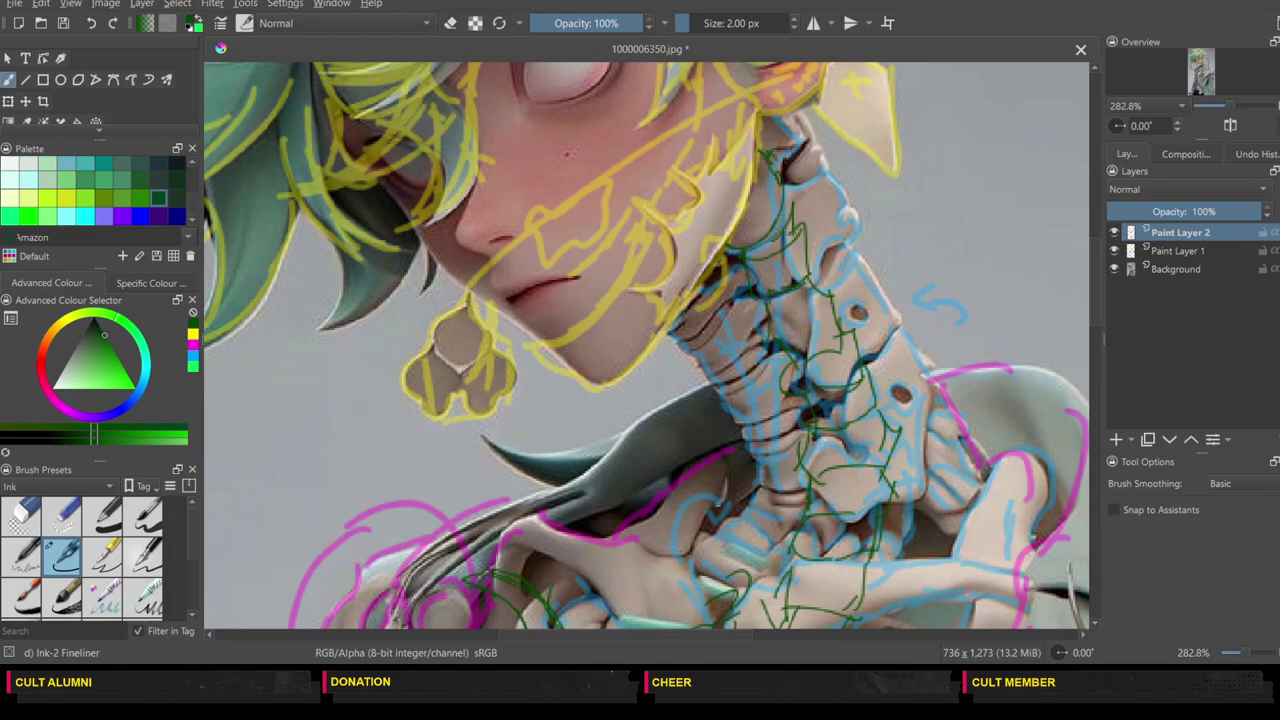
Step: Trace the raised collar on the wide-lapel side and the curved opening at its shoulder in dark green, at 200% zoom
drag(601, 634, 654, 640)
key(ctrl+minus)
key(ctrl+minus)
key(ctrl+minus)
key(ctrl+minus)
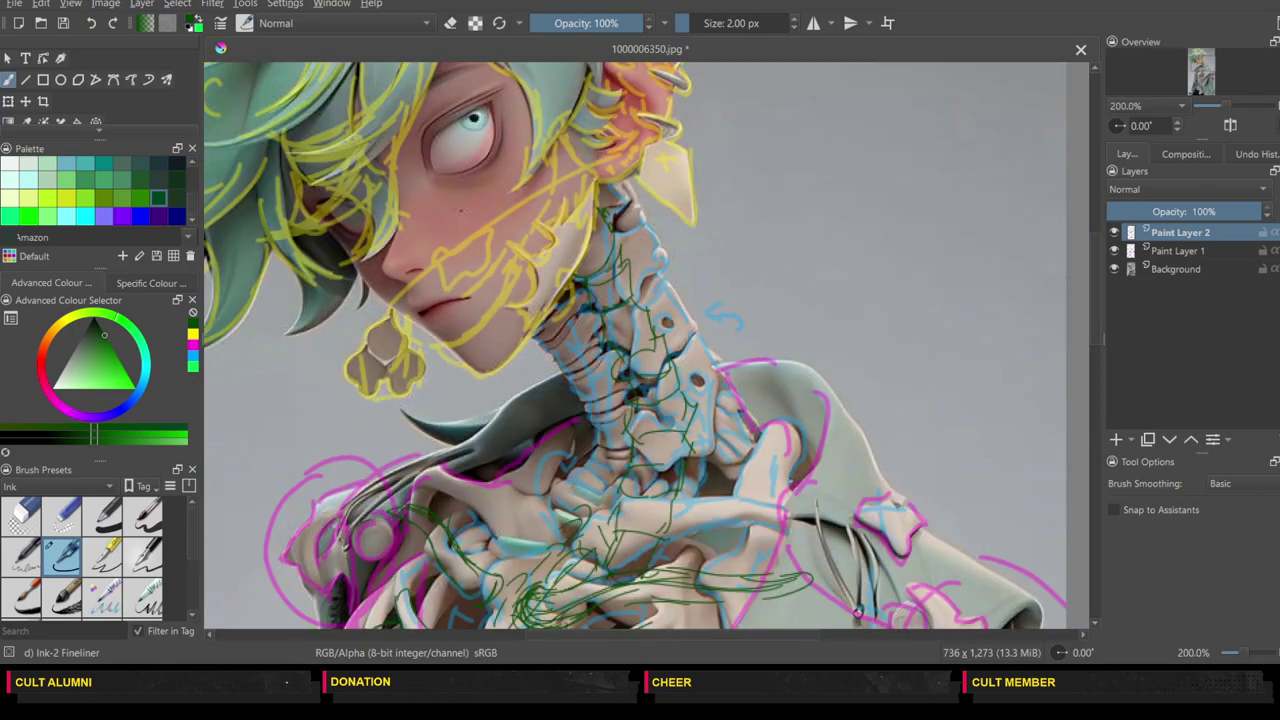
mouse_move(1092, 305)
mouse_down()
mouse_move(1096, 373)
mouse_move(1090, 329)
mouse_up()
key(ctrl+plus)
key(ctrl+plus)
key(ctrl+plus)
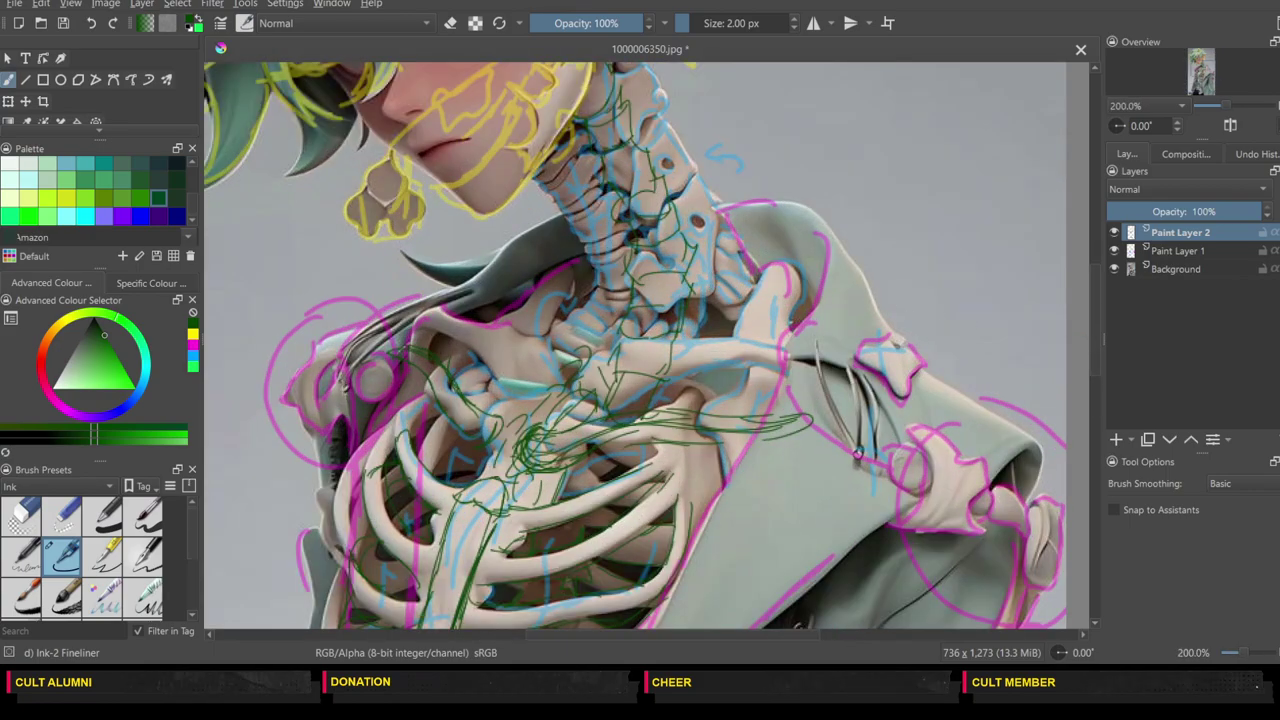
mouse_move(716, 202)
mouse_down()
mouse_move(776, 203)
mouse_move(831, 233)
mouse_move(914, 346)
mouse_up()
mouse_move(786, 355)
mouse_down()
mouse_move(848, 362)
mouse_move(906, 436)
mouse_up()
drag(910, 332, 888, 410)
mouse_move(828, 304)
mouse_down()
mouse_move(798, 358)
mouse_move(816, 244)
mouse_up()
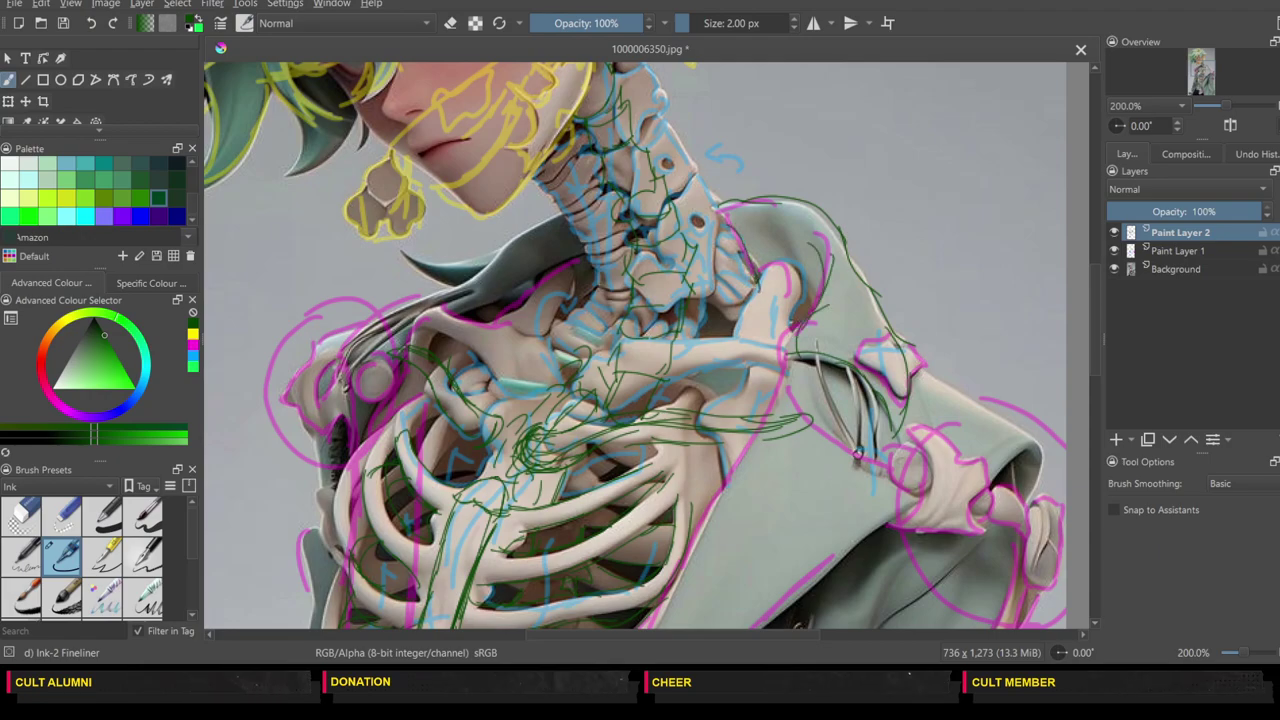
Step: Outline the upright shoulder bone inside the collar and the slope from the neck base to it in dark green
drag(768, 300, 762, 262)
drag(778, 310, 762, 350)
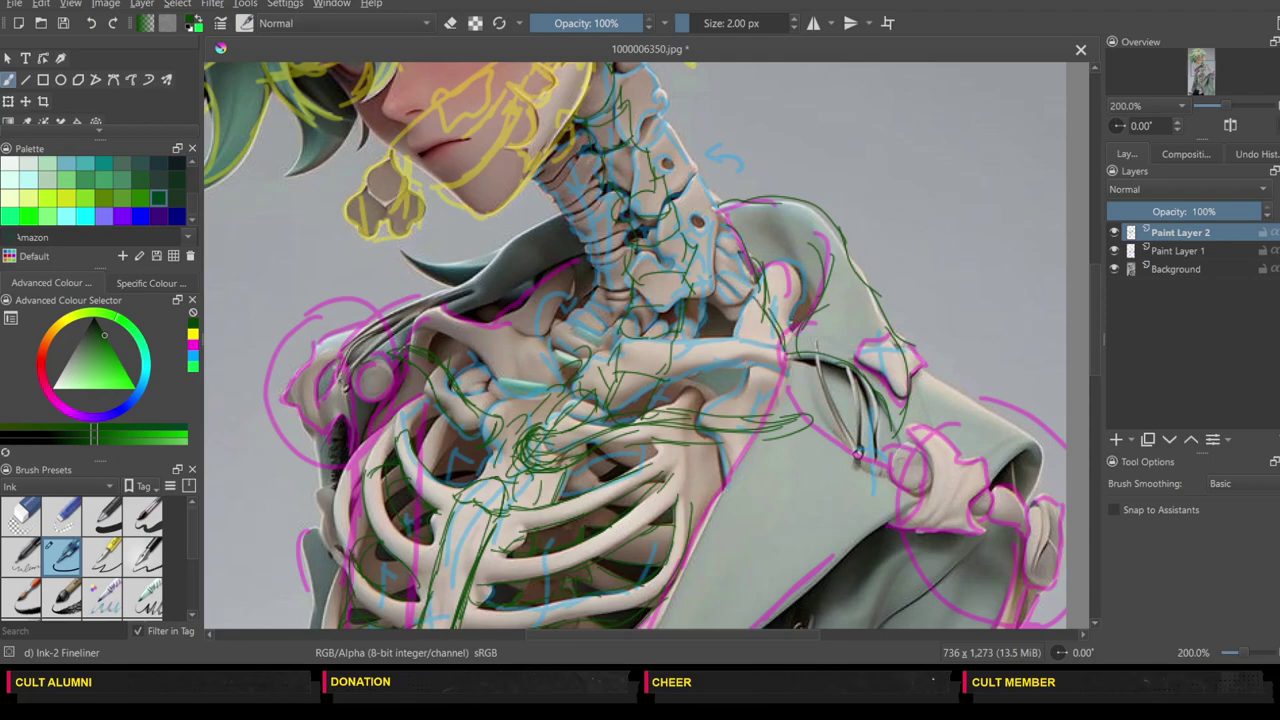
drag(720, 284, 758, 306)
mouse_move(722, 284)
mouse_down()
mouse_move(762, 306)
mouse_move(750, 298)
mouse_up()
drag(700, 282, 742, 292)
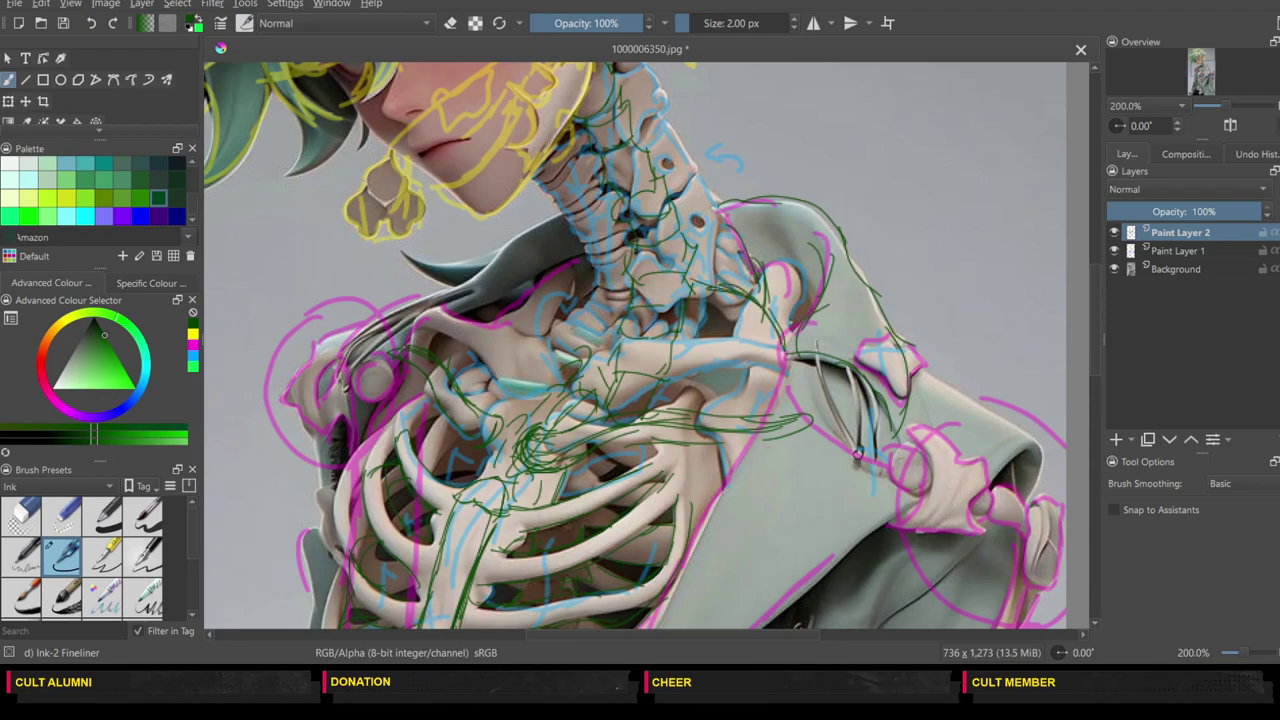
Step: Trace the far collar's edge and the magenta-circled shoulder with its round joint in dark green
drag(579, 276, 620, 273)
mouse_move(474, 266)
mouse_down()
mouse_move(508, 231)
mouse_move(550, 223)
mouse_up()
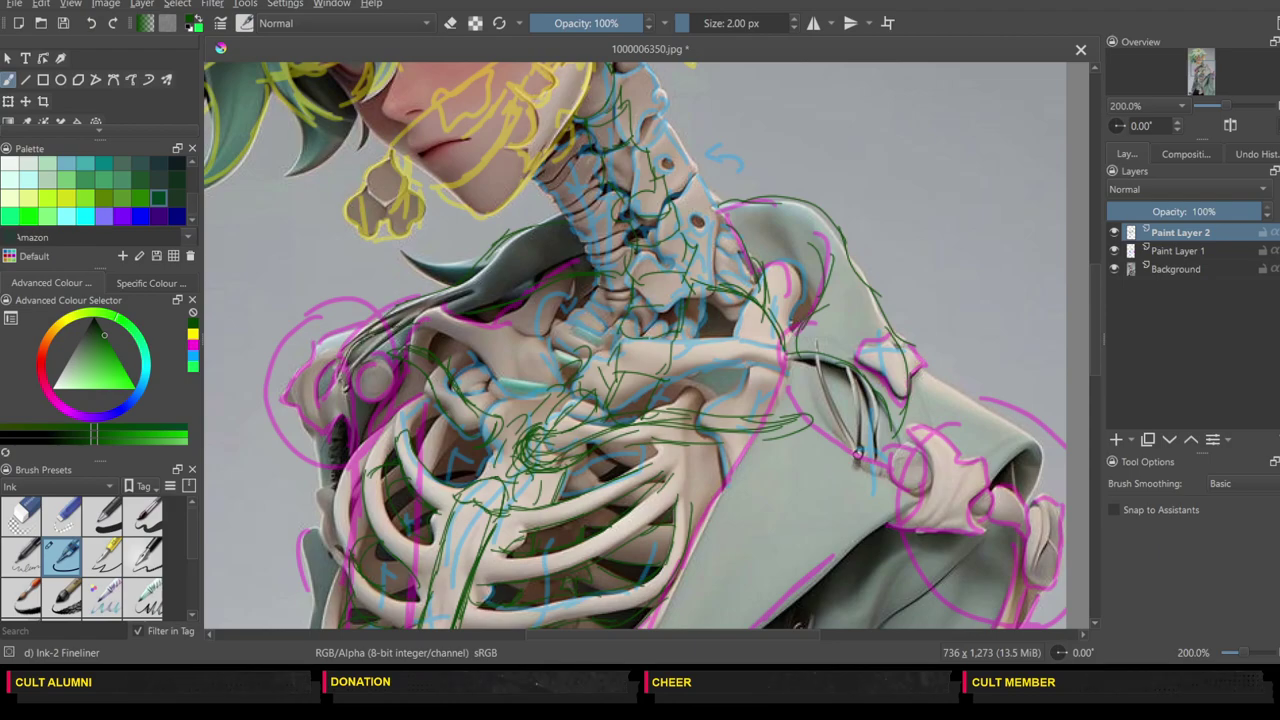
mouse_move(362, 390)
mouse_down()
mouse_move(384, 363)
mouse_move(354, 340)
mouse_move(296, 374)
mouse_up()
mouse_move(304, 348)
mouse_down()
mouse_move(328, 430)
mouse_move(322, 480)
mouse_up()
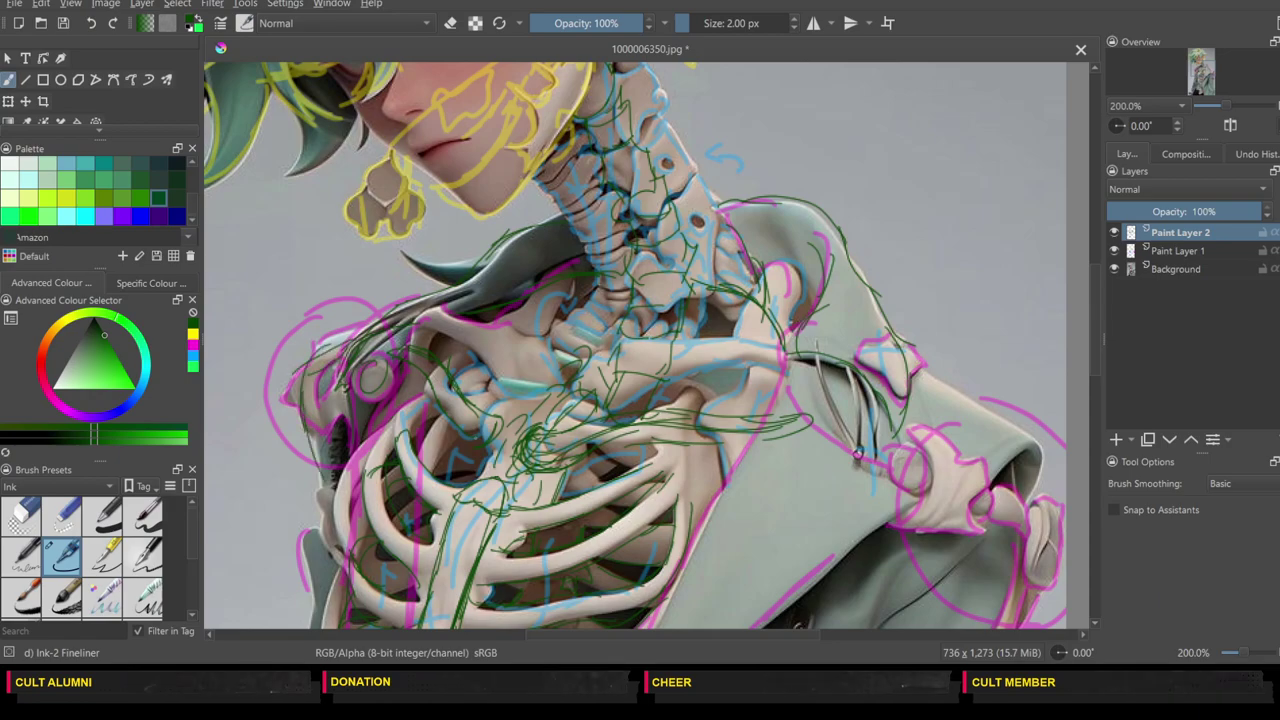
Step: Sketch the cords at the wide lapel's shoulder opening, the lapel corner and a circle at the collarbone's outer end
mouse_move(806, 416)
mouse_down()
mouse_move(778, 456)
mouse_move(812, 418)
mouse_move(872, 458)
mouse_up()
drag(864, 450, 898, 470)
drag(846, 418, 858, 442)
mouse_move(862, 450)
mouse_down()
mouse_move(916, 500)
mouse_move(830, 538)
mouse_up()
drag(792, 370, 716, 500)
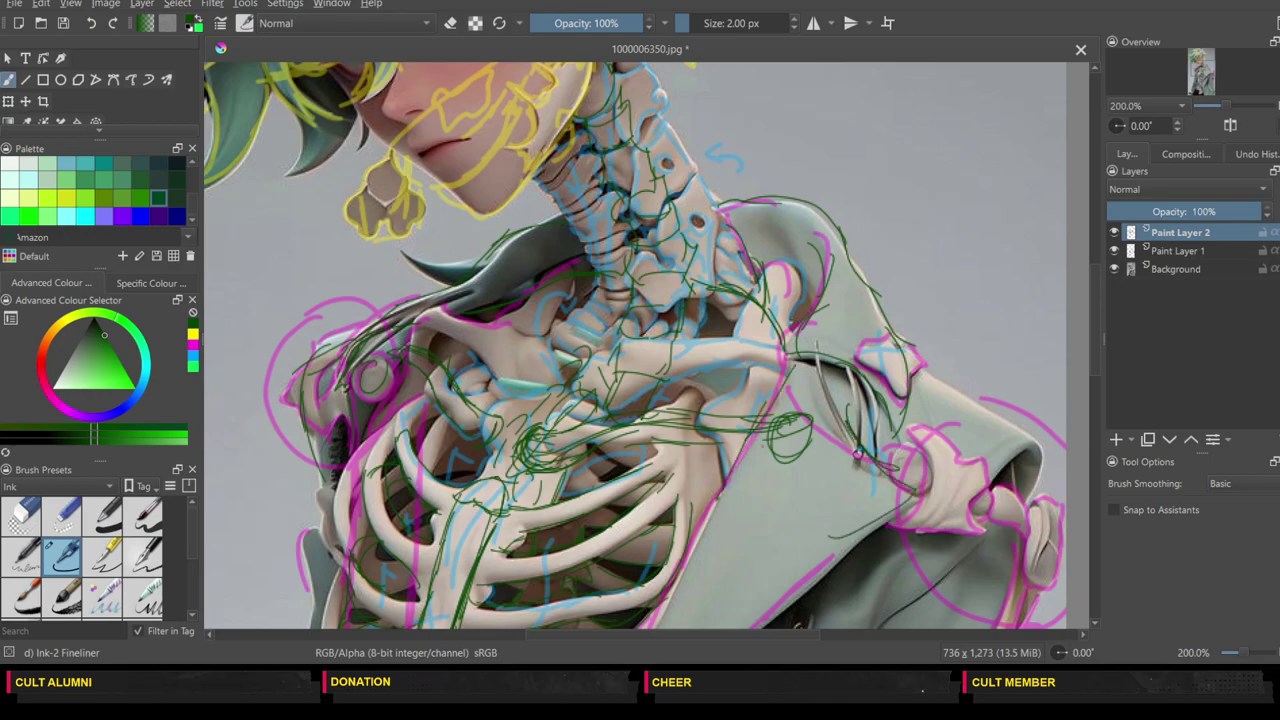
drag(826, 428, 864, 466)
drag(812, 400, 842, 444)
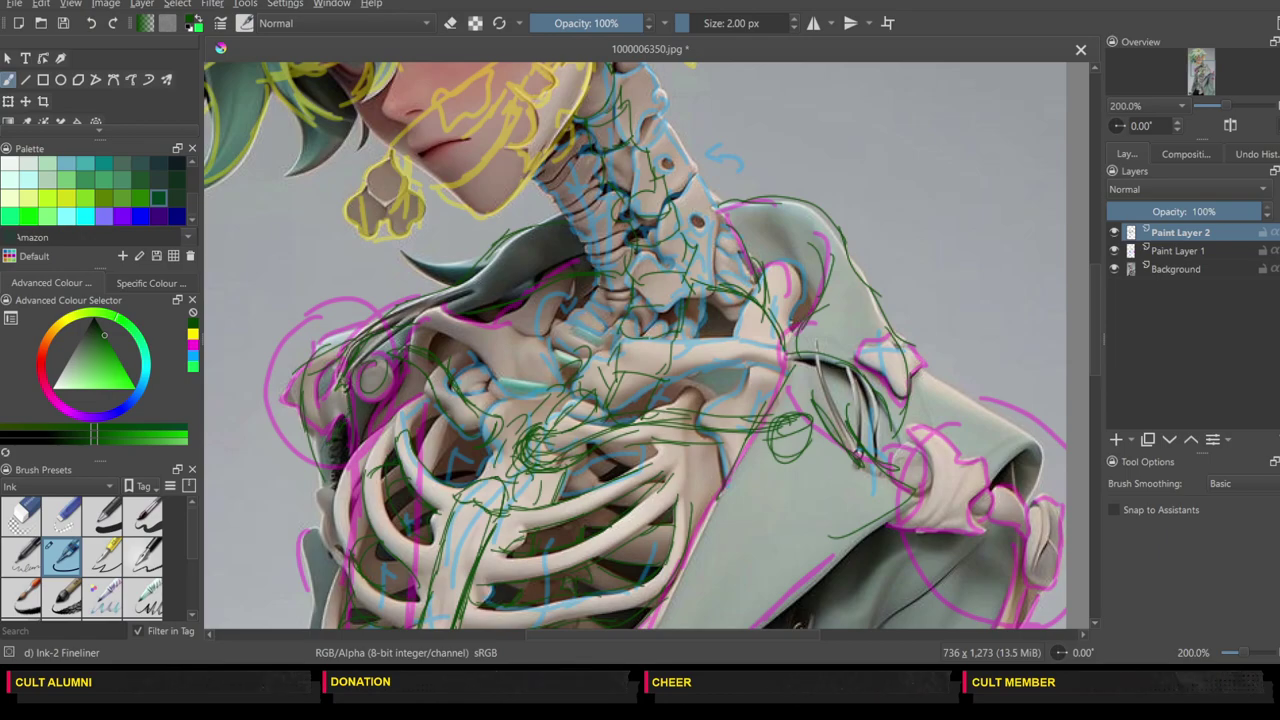
Step: Add dark green contours to the far shoulder and trace the coat's shoulder edge down to the sleeve opening
drag(334, 390, 328, 423)
mouse_move(900, 352)
mouse_down()
mouse_move(968, 412)
mouse_move(1054, 436)
mouse_move(1022, 500)
mouse_up()
drag(990, 444, 1020, 520)
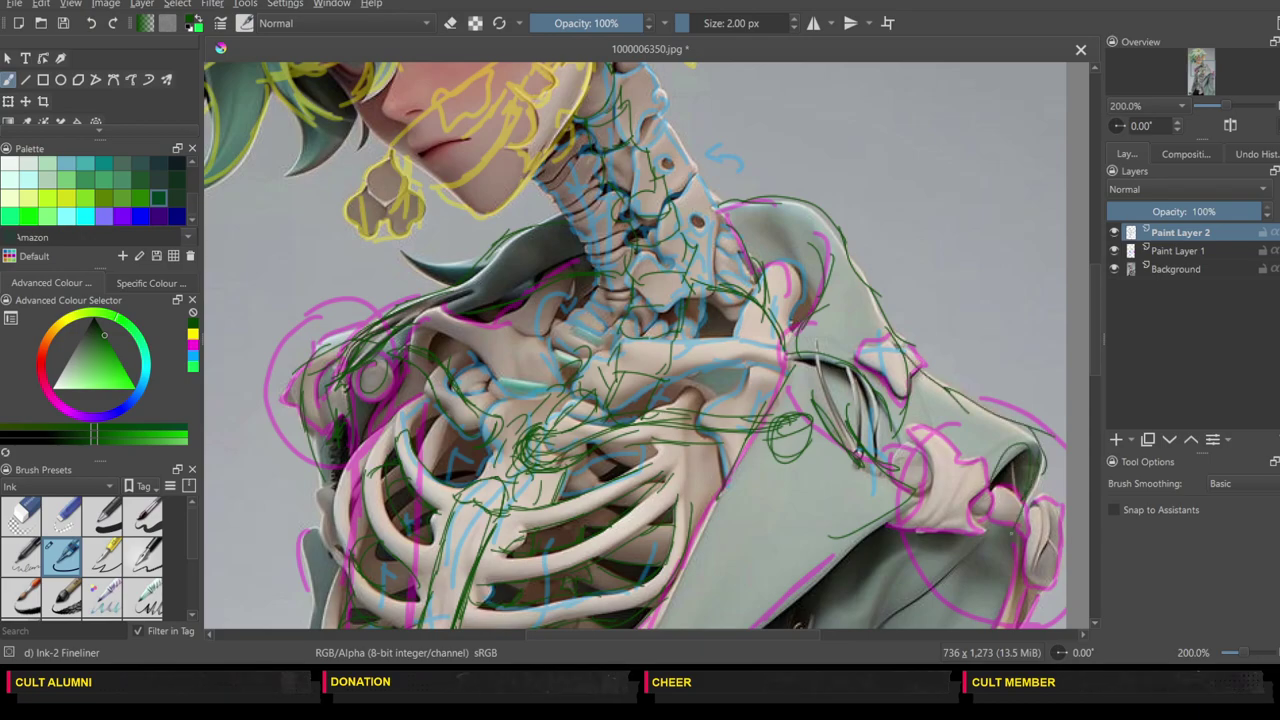
Step: Trace the coat's outer edge beside the ribs and both long edges of the wide lapel in dark green
scroll(1096, 319, down, 4)
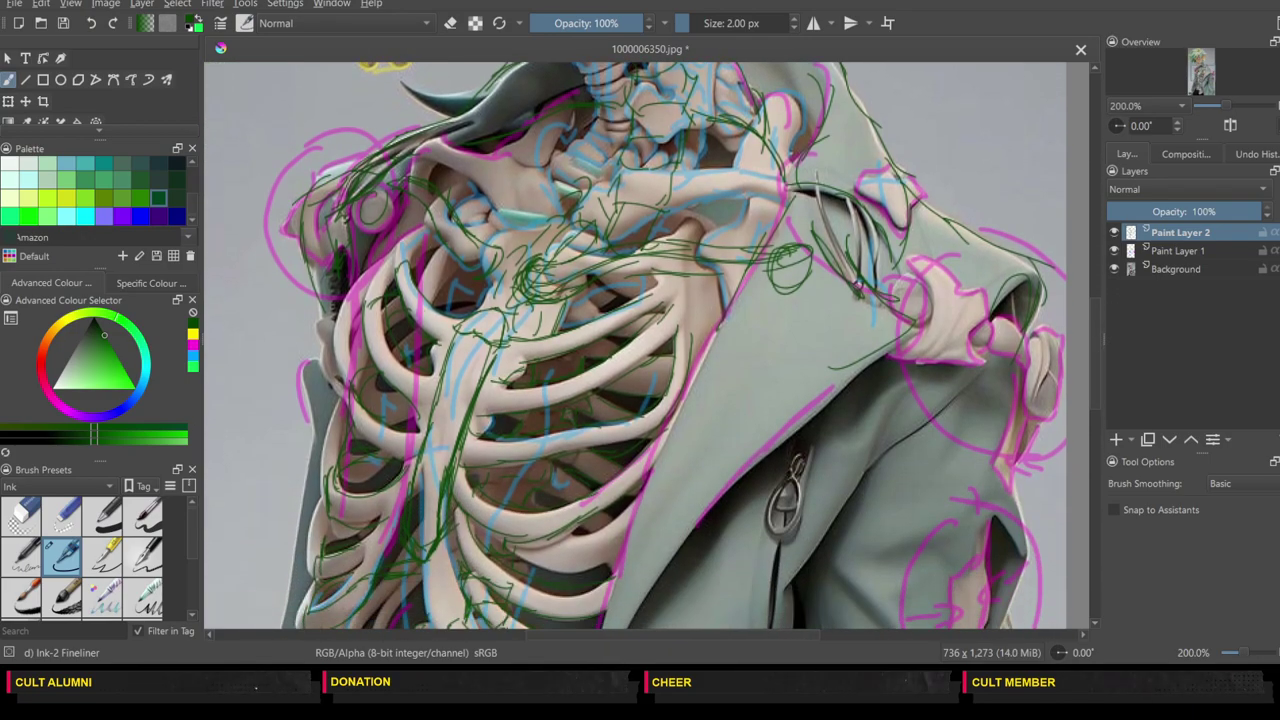
drag(325, 302, 308, 502)
drag(312, 428, 303, 532)
drag(656, 576, 697, 498)
drag(742, 476, 858, 362)
drag(667, 435, 711, 347)
drag(614, 614, 638, 498)
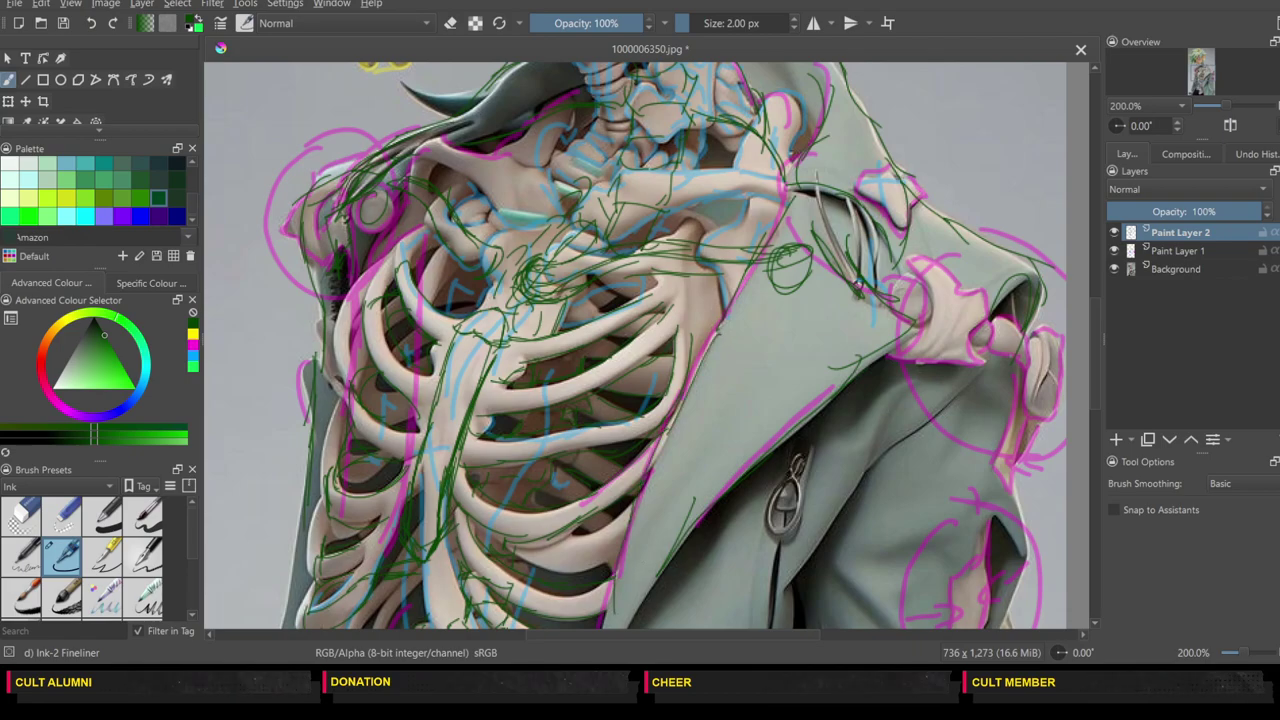
Step: Draw the sleeve's inner edge, the coat folds below the zip pull and the coat's lower front and outer edges
drag(1097, 357, 1094, 404)
drag(871, 221, 925, 165)
drag(814, 322, 792, 432)
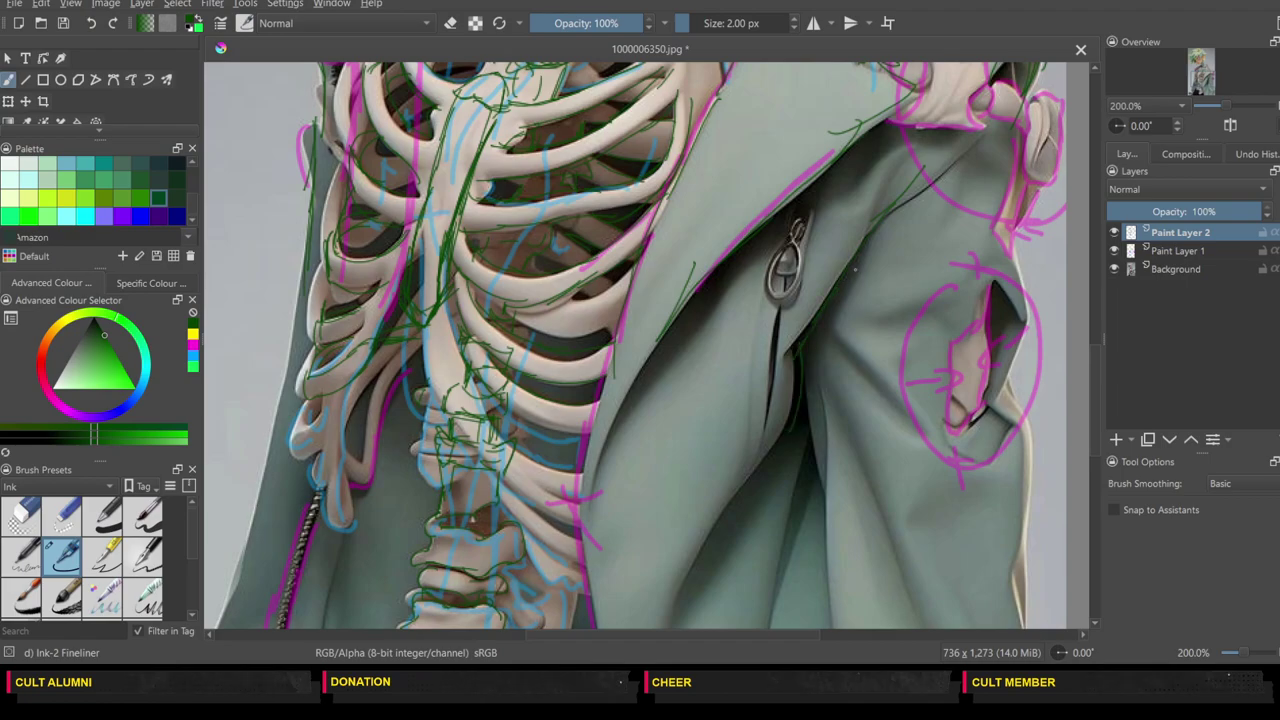
drag(828, 392, 832, 588)
drag(706, 608, 698, 630)
drag(598, 436, 581, 497)
drag(622, 398, 597, 499)
drag(607, 444, 594, 616)
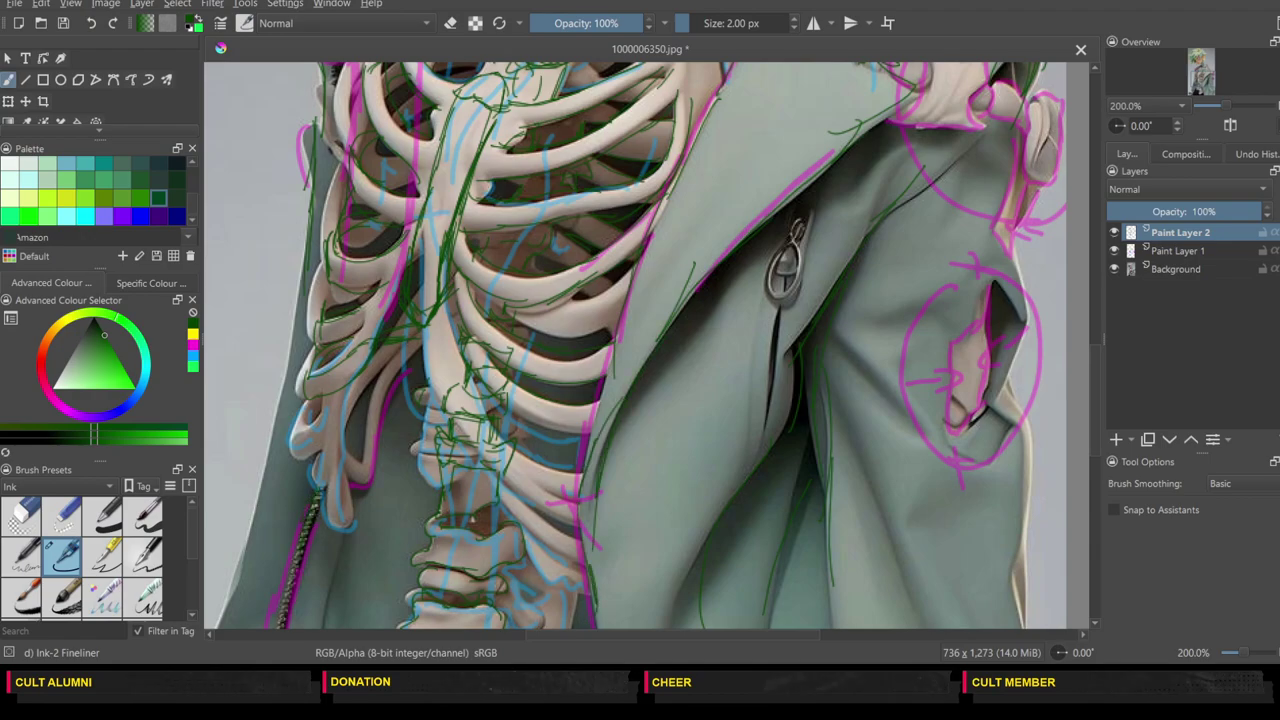
drag(304, 282, 242, 570)
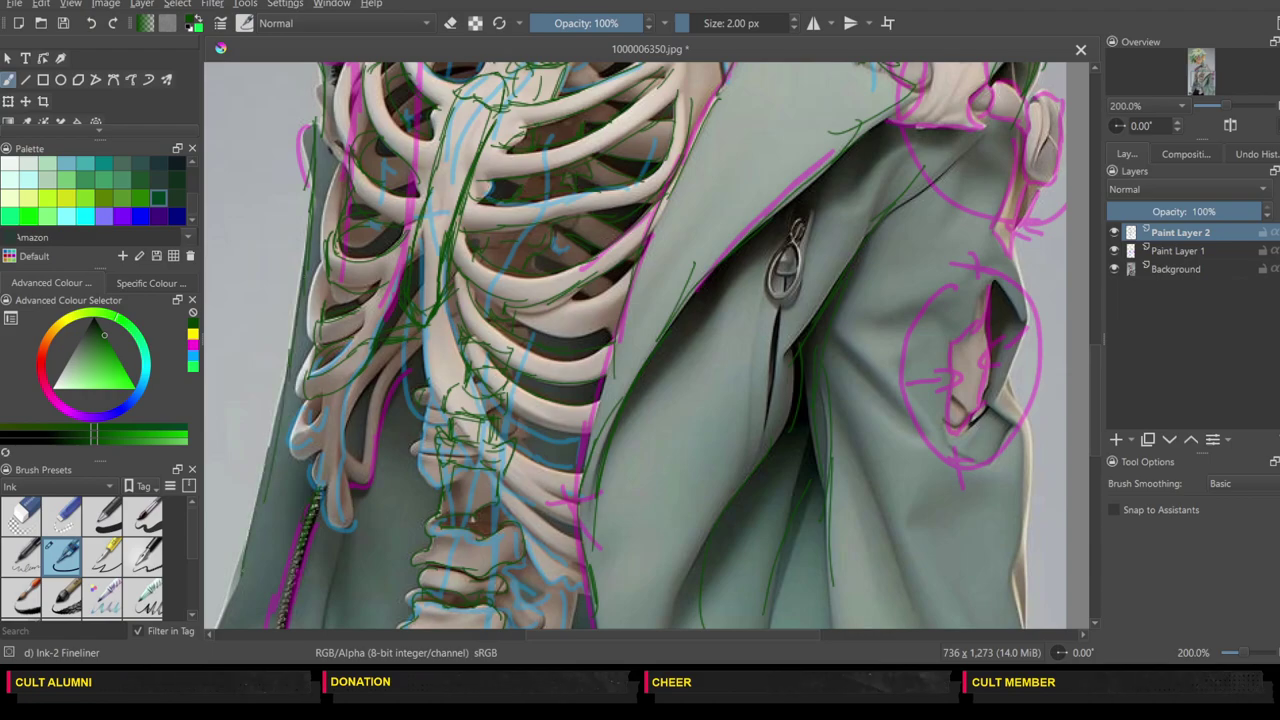
Step: Sketch the long folds below the zip pull and down the near side of the coat in dark green
scroll(635, 345, down, 5)
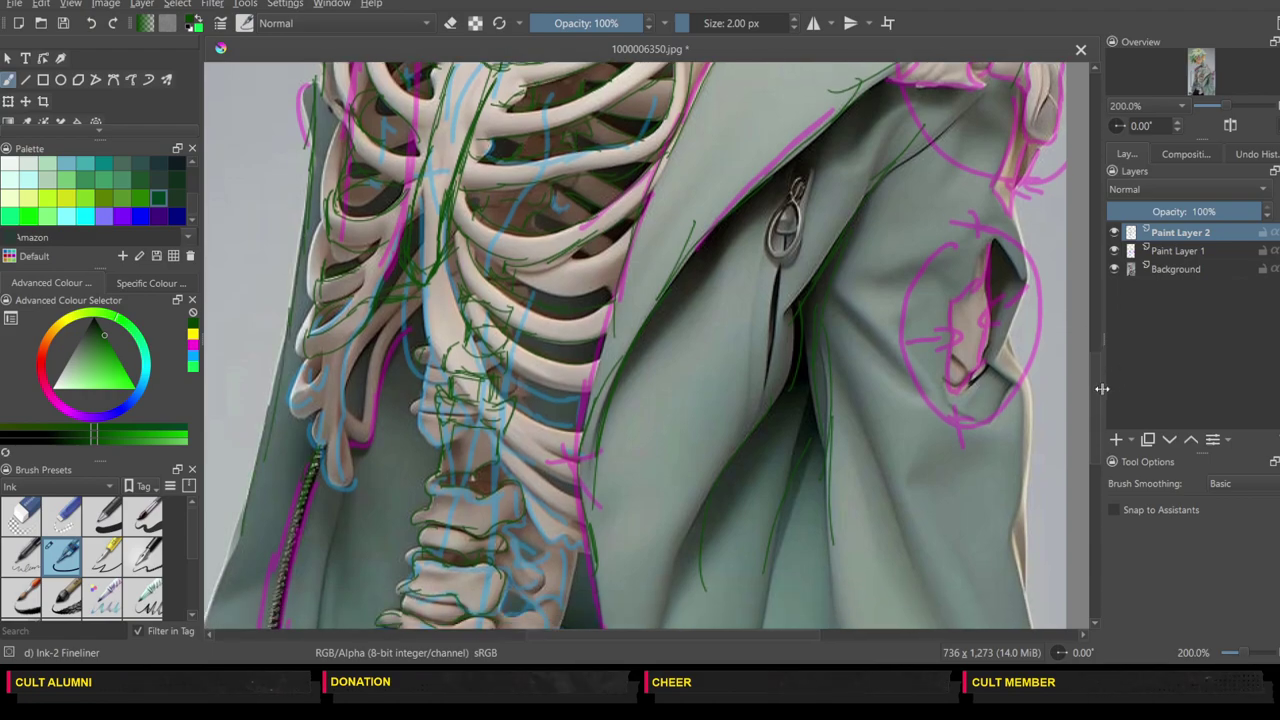
drag(805, 143, 840, 544)
drag(832, 418, 842, 576)
drag(830, 520, 816, 606)
mouse_move(764, 384)
mouse_down()
mouse_move(728, 552)
mouse_move(736, 545)
mouse_up()
drag(758, 408, 740, 535)
drag(616, 436, 606, 492)
drag(605, 415, 642, 590)
drag(730, 270, 645, 465)
drag(700, 302, 660, 442)
Step: Trace the far coat side's outer edge and sleeve folds, follow the zip, and scribble on the inner lining in dark green
drag(661, 634, 613, 640)
mouse_move(365, 510)
mouse_down()
mouse_move(310, 498)
mouse_move(400, 235)
mouse_up()
drag(360, 528, 329, 547)
mouse_move(250, 577)
mouse_down()
mouse_move(340, 572)
mouse_move(350, 585)
mouse_up()
drag(286, 582, 281, 600)
drag(392, 600, 417, 372)
mouse_move(450, 450)
mouse_down()
mouse_move(448, 380)
mouse_move(522, 330)
mouse_up()
drag(538, 290, 514, 422)
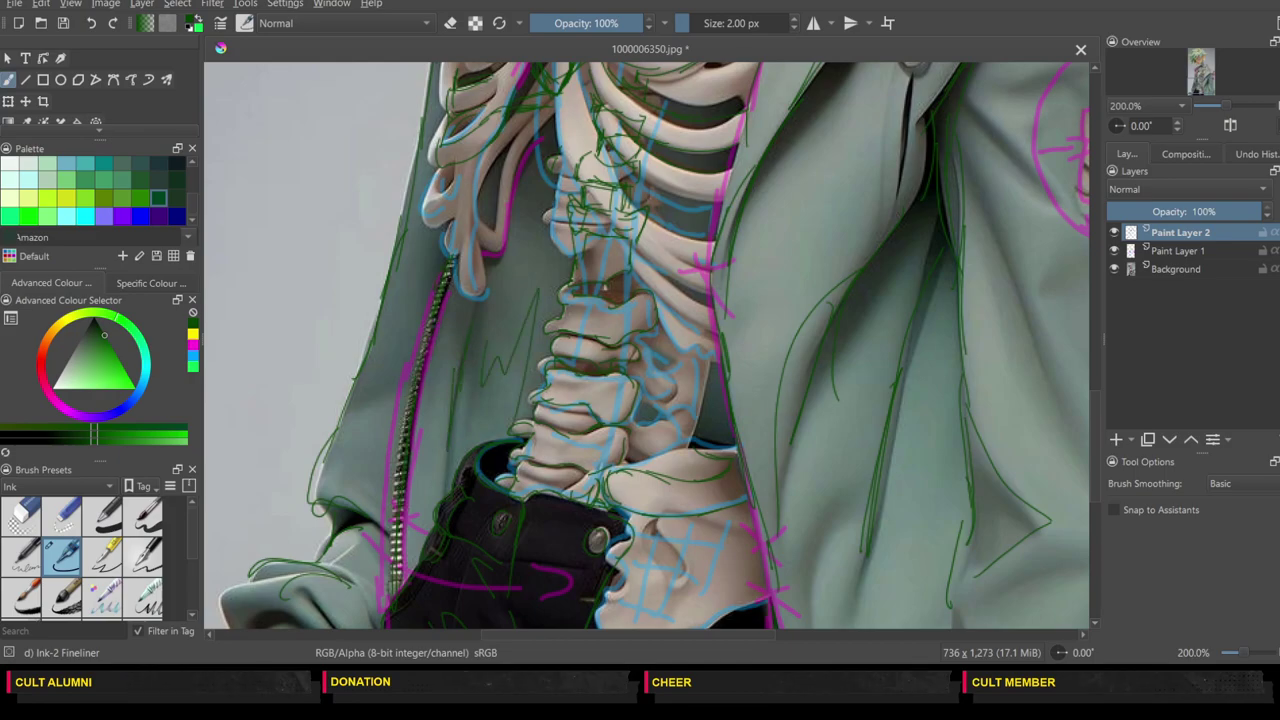
Step: Outline the far sleeve's outer edge and lower folds near the image's lower edge in dark green
scroll(1092, 398, down, 5)
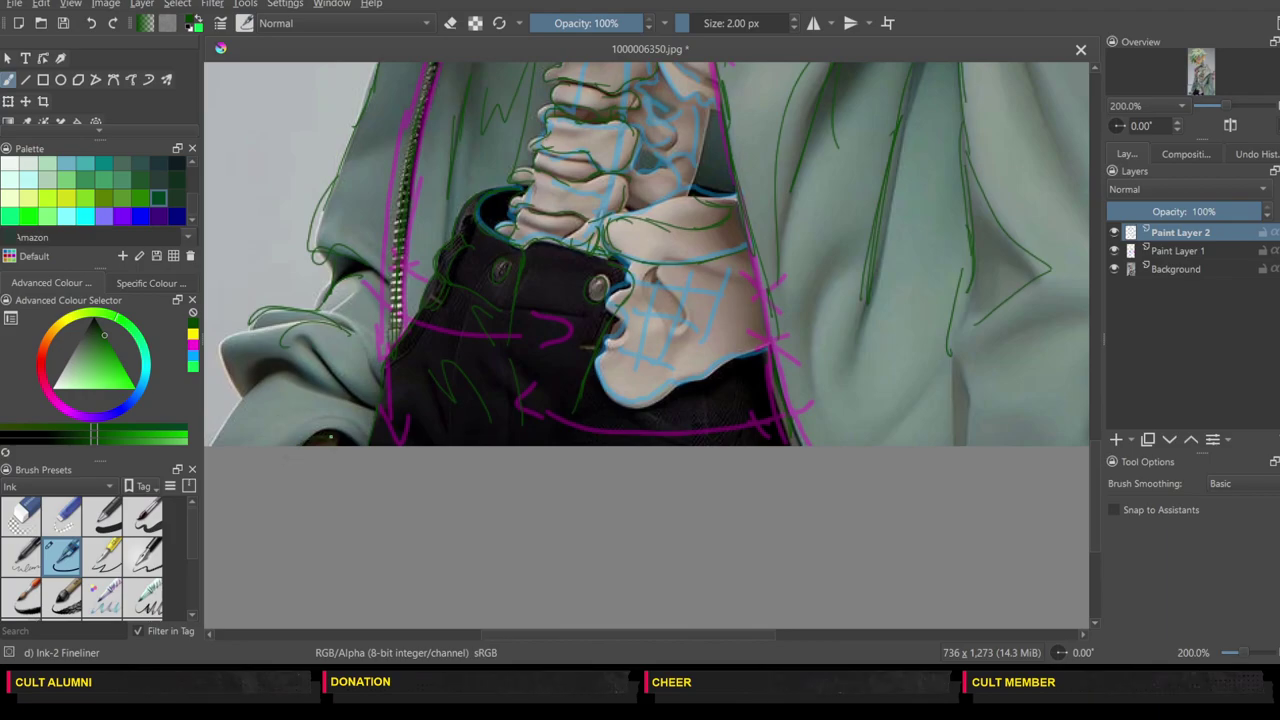
drag(219, 442, 243, 395)
mouse_move(227, 355)
mouse_down()
mouse_move(230, 338)
mouse_move(287, 327)
mouse_up()
drag(301, 349, 306, 368)
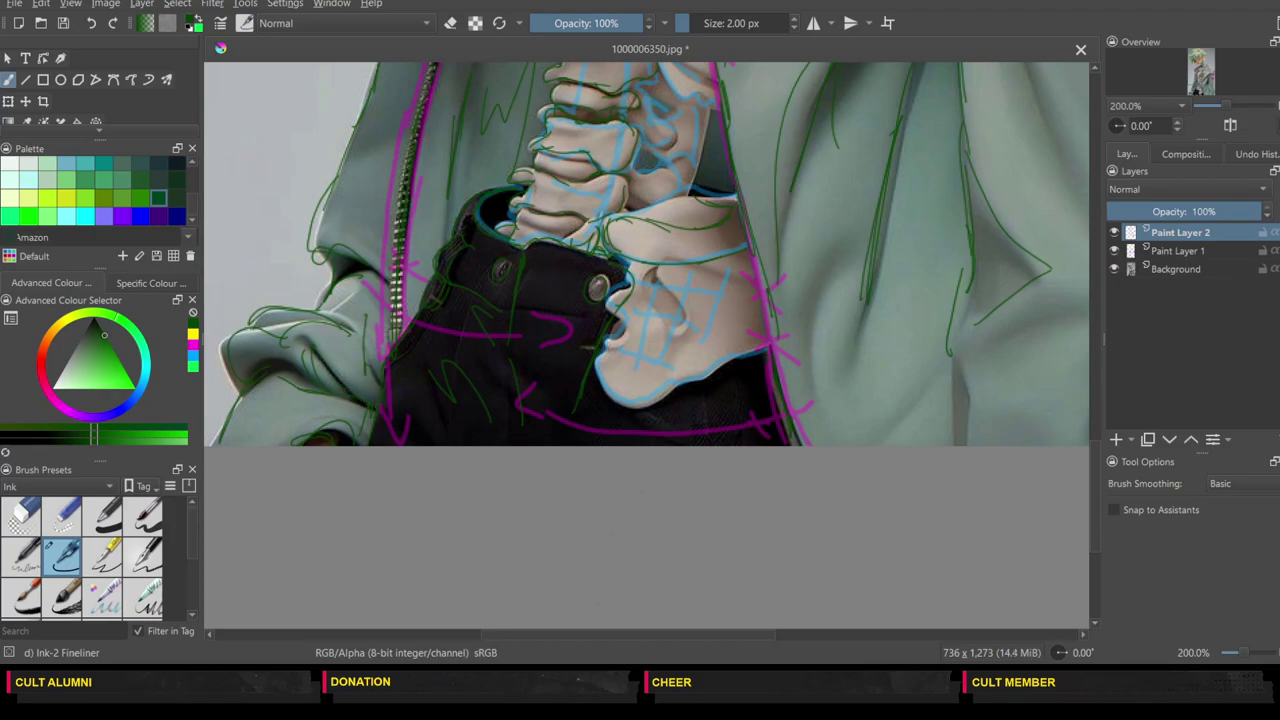
Step: Draw the coat's central lower fold and the near sleeve's lowest folds and outer edge in dark green
drag(649, 637, 766, 634)
drag(624, 378, 630, 442)
mouse_move(718, 444)
mouse_down()
mouse_move(816, 360)
mouse_move(838, 236)
mouse_up()
drag(790, 174, 836, 245)
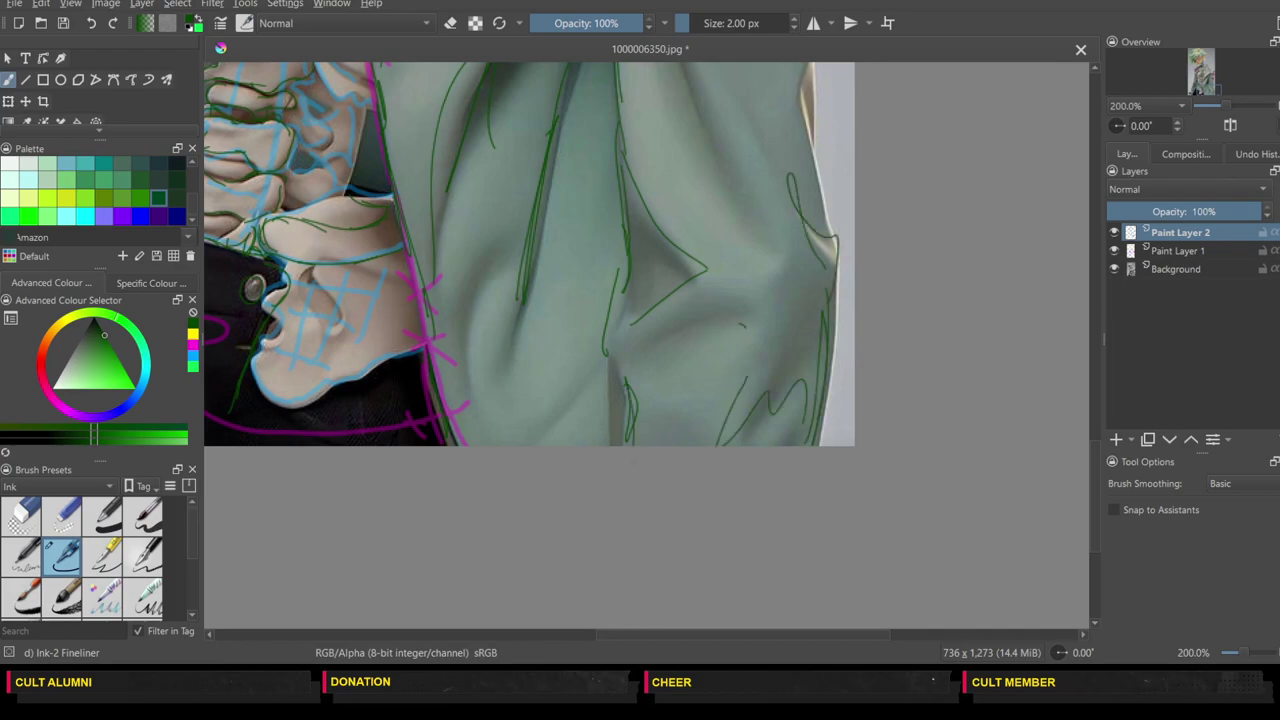
Step: Trace the near sleeve's outer edge up to the torn elbow opening and add the long folds below it
scroll(1093, 411, up, 5)
drag(1093, 412, 1093, 407)
mouse_move(794, 386)
mouse_down()
mouse_move(799, 350)
mouse_move(824, 462)
mouse_move(813, 381)
mouse_up()
drag(800, 304, 816, 382)
drag(652, 236, 730, 440)
mouse_move(765, 256)
mouse_down()
mouse_move(700, 290)
mouse_move(755, 425)
mouse_up()
mouse_move(817, 214)
mouse_down()
mouse_move(809, 302)
mouse_move(820, 186)
mouse_move(786, 170)
mouse_move(814, 256)
mouse_up()
drag(814, 256, 796, 132)
drag(816, 92, 798, 160)
drag(1094, 397, 1097, 355)
mouse_move(808, 300)
mouse_down()
mouse_move(804, 238)
mouse_move(802, 252)
mouse_up()
drag(800, 252, 786, 222)
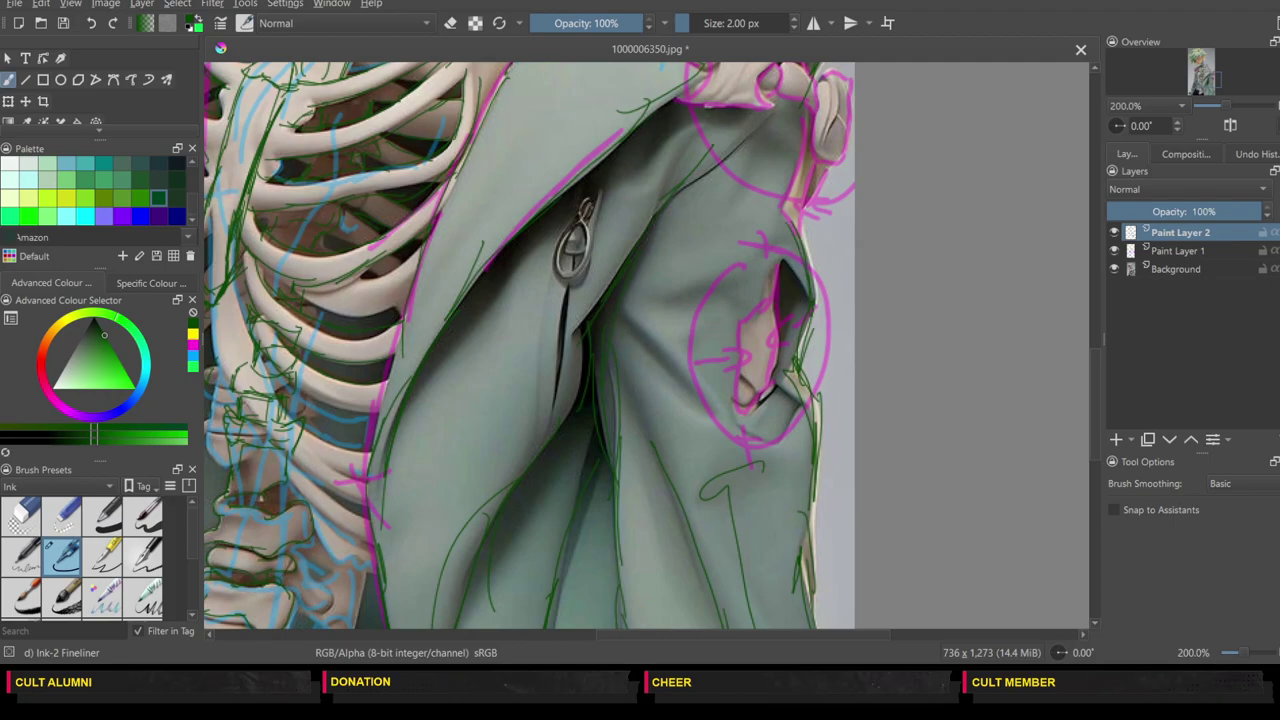
Step: Draw the folds beside the torn opening, then outline the zip pull and the slit below it in dark green
mouse_move(762, 290)
mouse_down()
mouse_move(728, 390)
mouse_move(638, 314)
mouse_up()
mouse_move(628, 300)
mouse_down()
mouse_move(678, 212)
mouse_move(586, 320)
mouse_up()
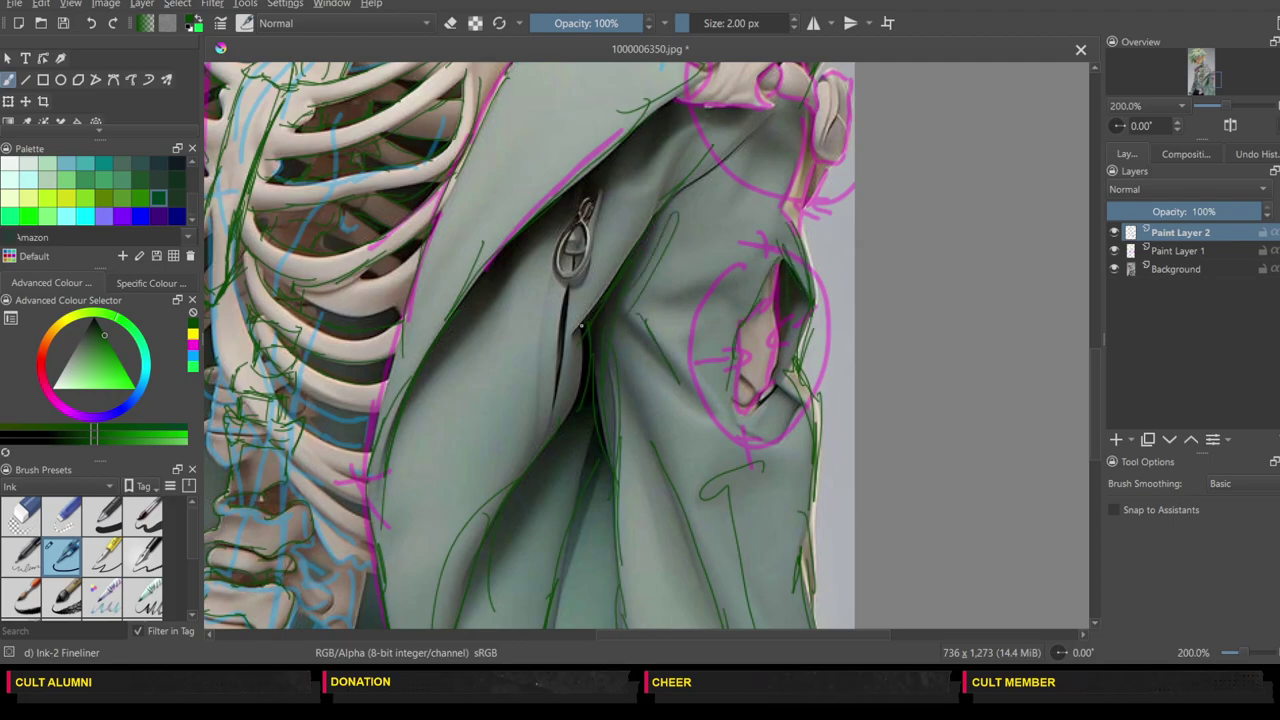
drag(590, 212, 552, 414)
drag(560, 276, 554, 396)
mouse_move(574, 230)
mouse_down()
mouse_move(570, 258)
mouse_move(590, 250)
mouse_move(586, 232)
mouse_up()
drag(474, 328, 444, 408)
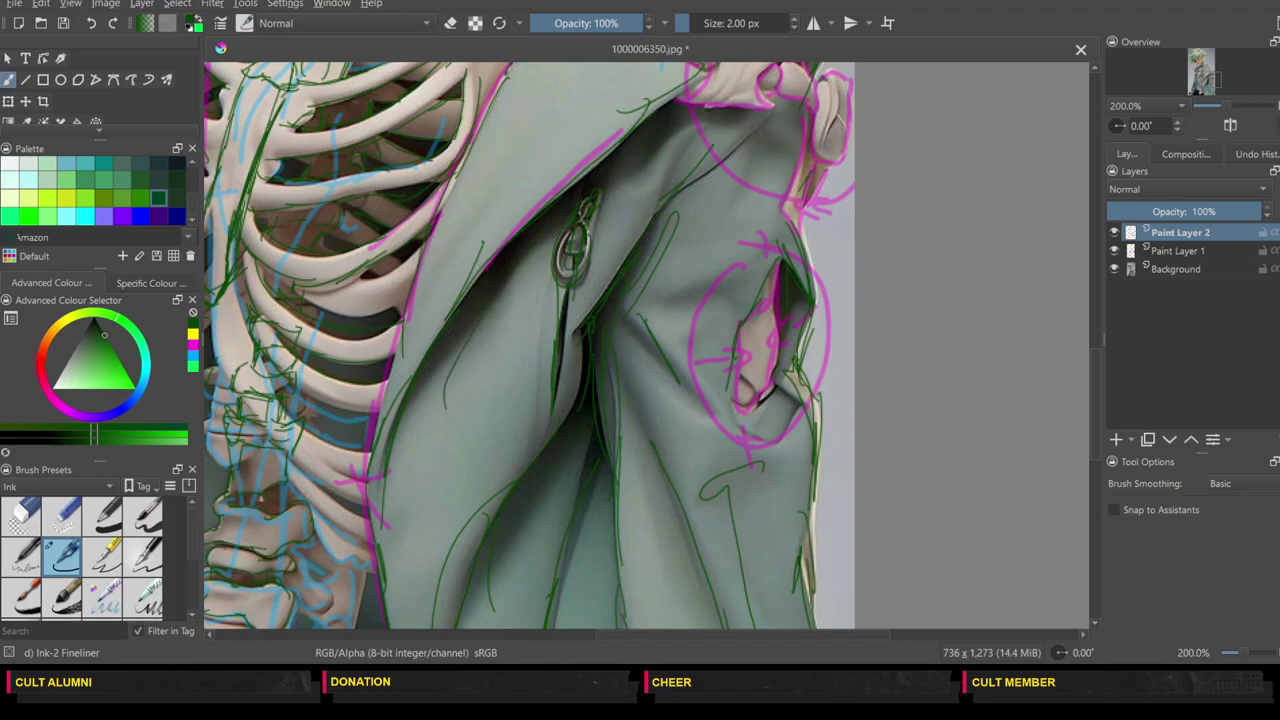
Step: Trace the outer contour of the near upper arm from the shoulder down past the exposed bone in dark green
drag(1097, 407, 1097, 361)
drag(830, 275, 814, 398)
drag(829, 306, 821, 388)
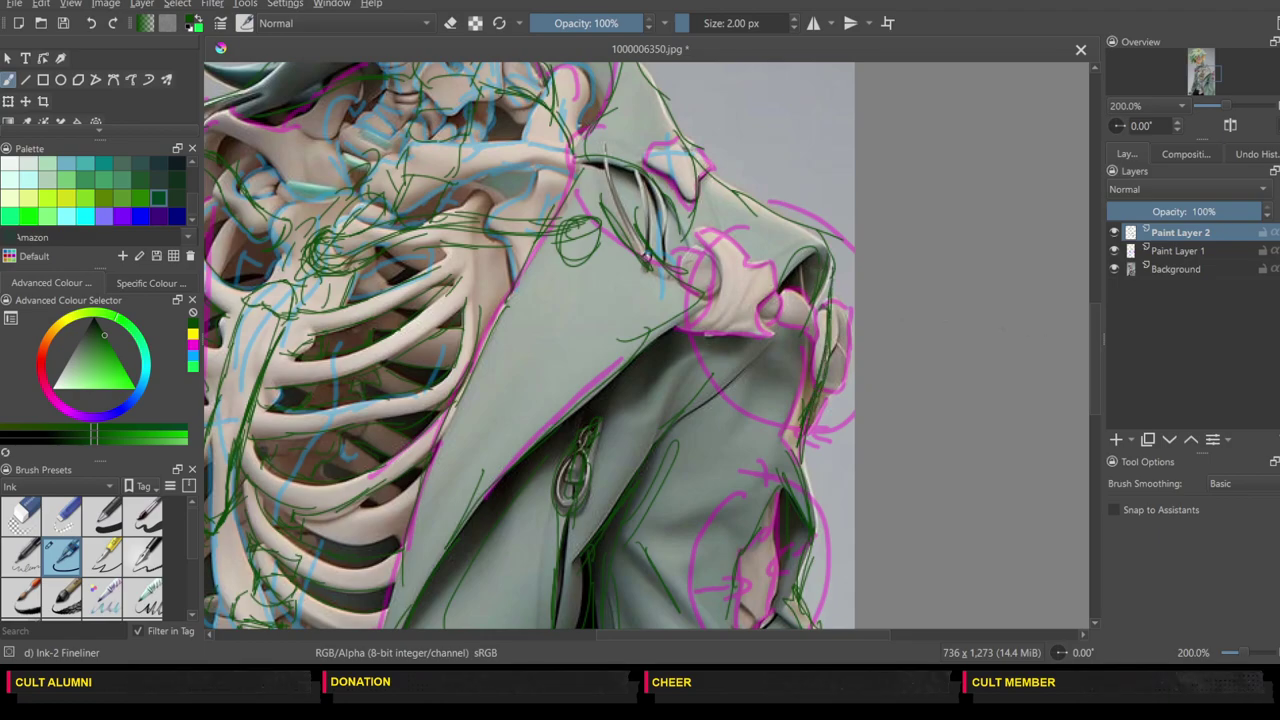
Step: Trace the facial features in dark green: the visible eye and eyebrow, the nose, the jawline and the lips
drag(1094, 382, 1087, 277)
drag(734, 633, 588, 636)
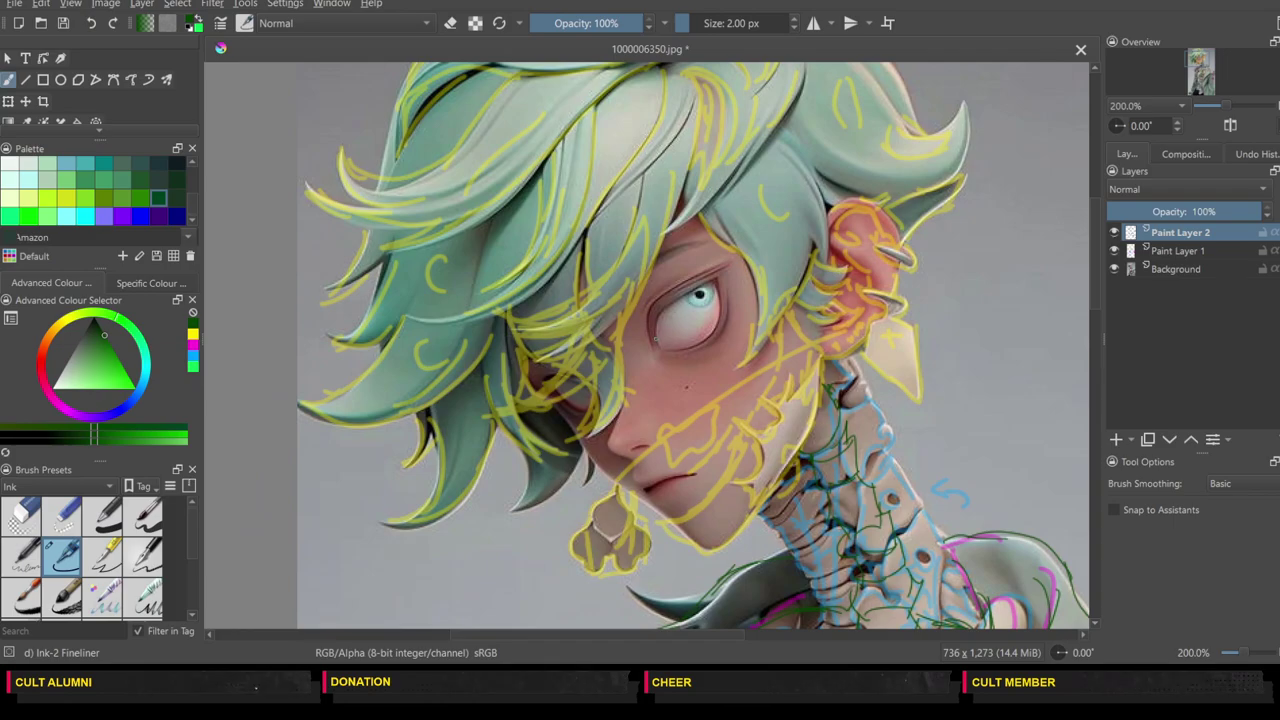
mouse_move(681, 298)
mouse_down()
mouse_move(708, 286)
mouse_move(716, 314)
mouse_move(709, 306)
mouse_up()
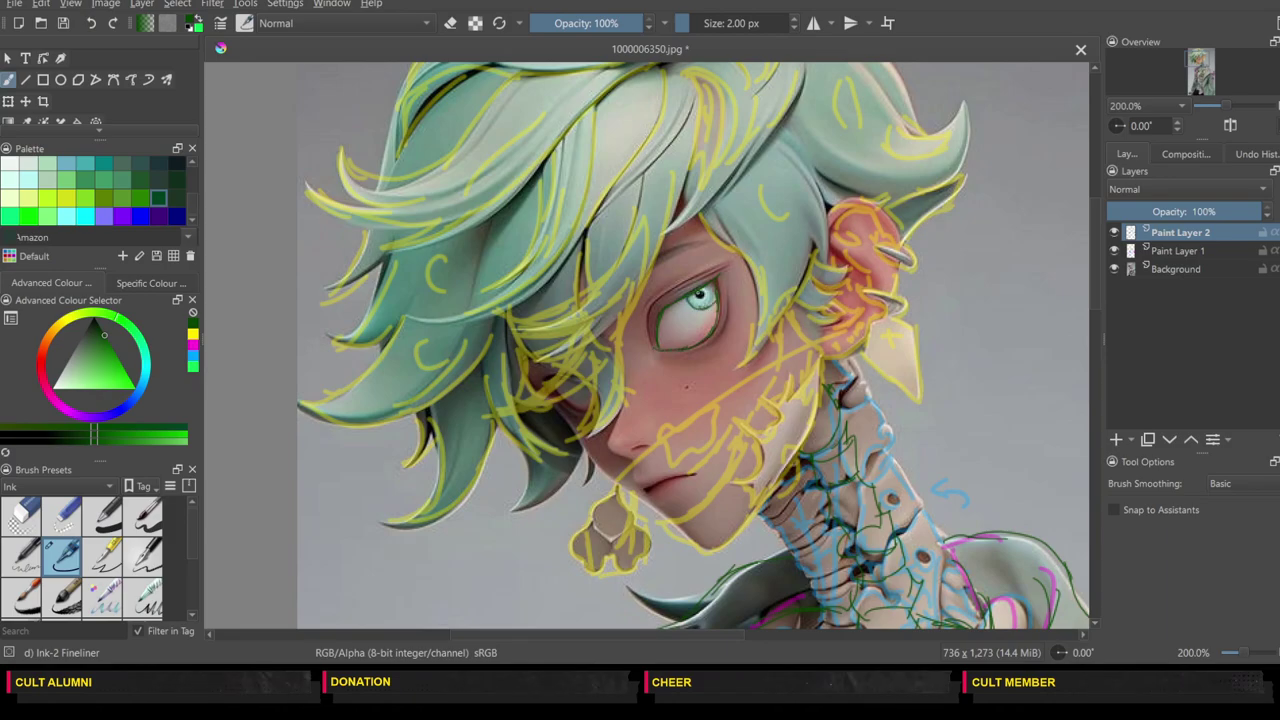
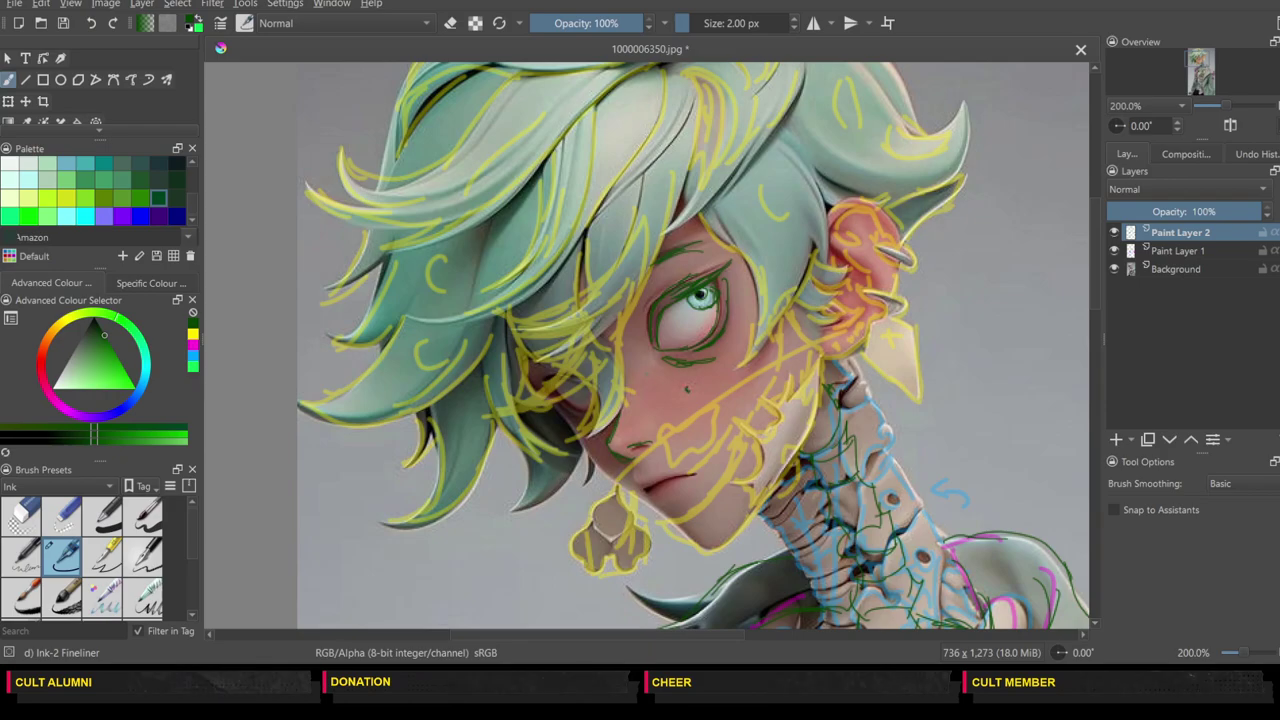
drag(731, 334, 750, 345)
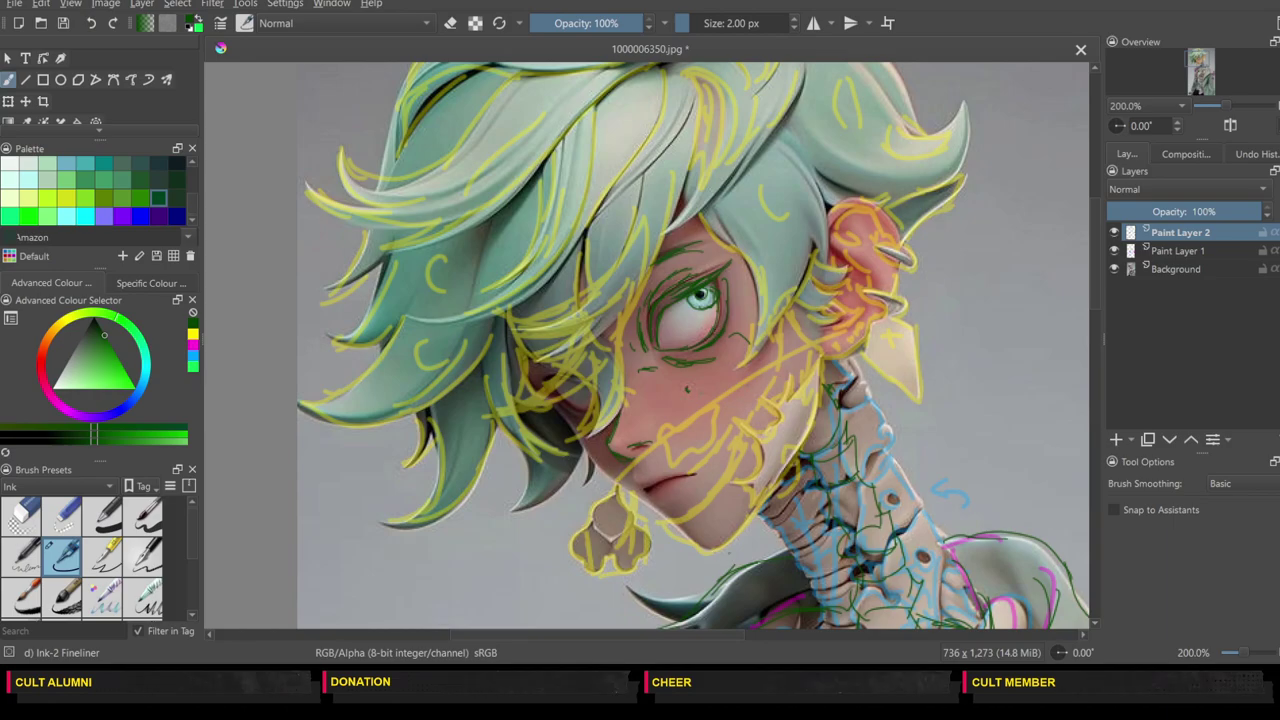
mouse_move(701, 549)
mouse_down()
mouse_move(723, 543)
mouse_move(802, 440)
mouse_move(816, 358)
mouse_up()
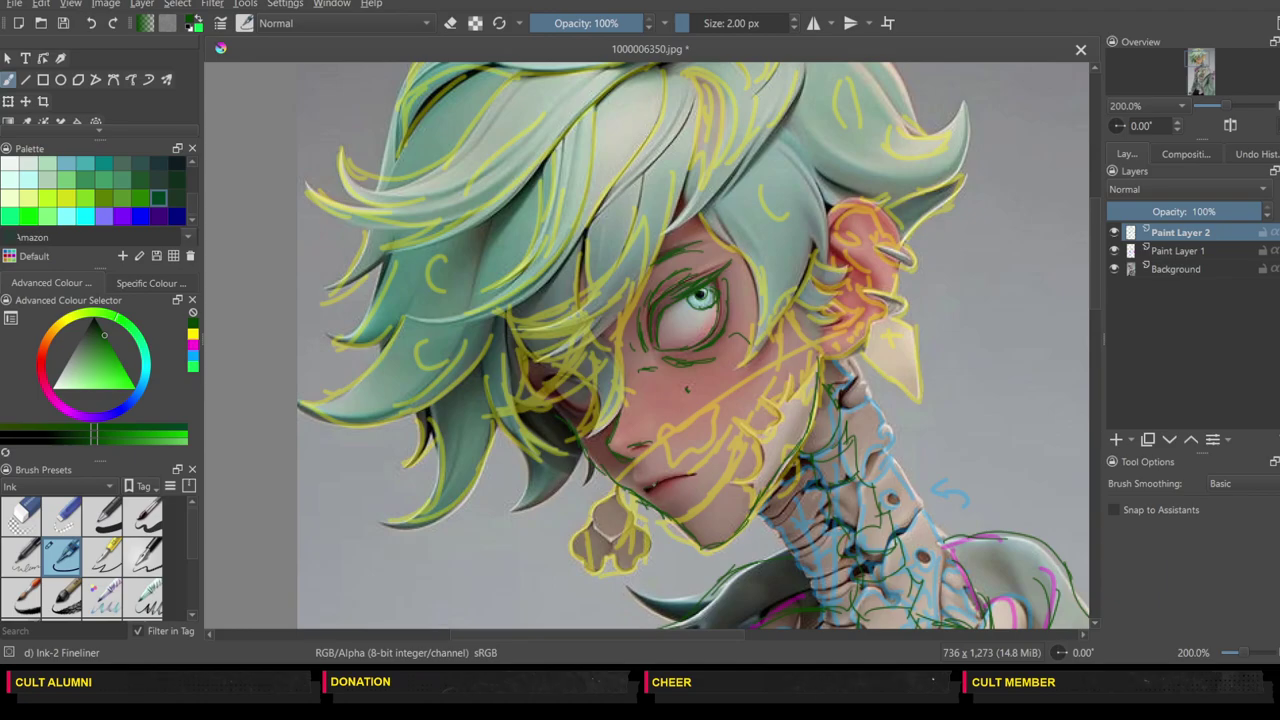
drag(667, 480, 691, 474)
Step: Outline the ear's outer rim and lobe and sketch the inner part of the hanging earring in dark green
drag(900, 236, 881, 318)
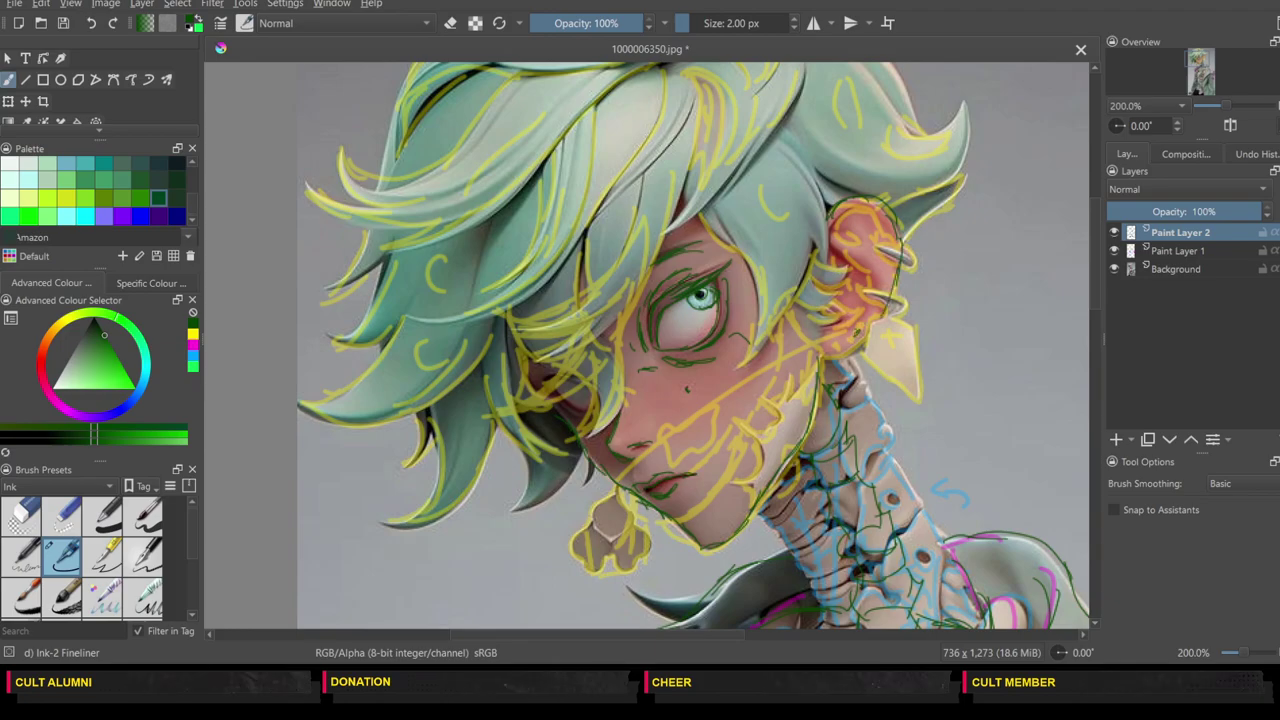
drag(853, 340, 881, 412)
drag(887, 358, 885, 392)
drag(888, 336, 889, 366)
mouse_move(870, 324)
mouse_down()
mouse_move(890, 342)
mouse_move(877, 325)
mouse_move(836, 364)
mouse_up()
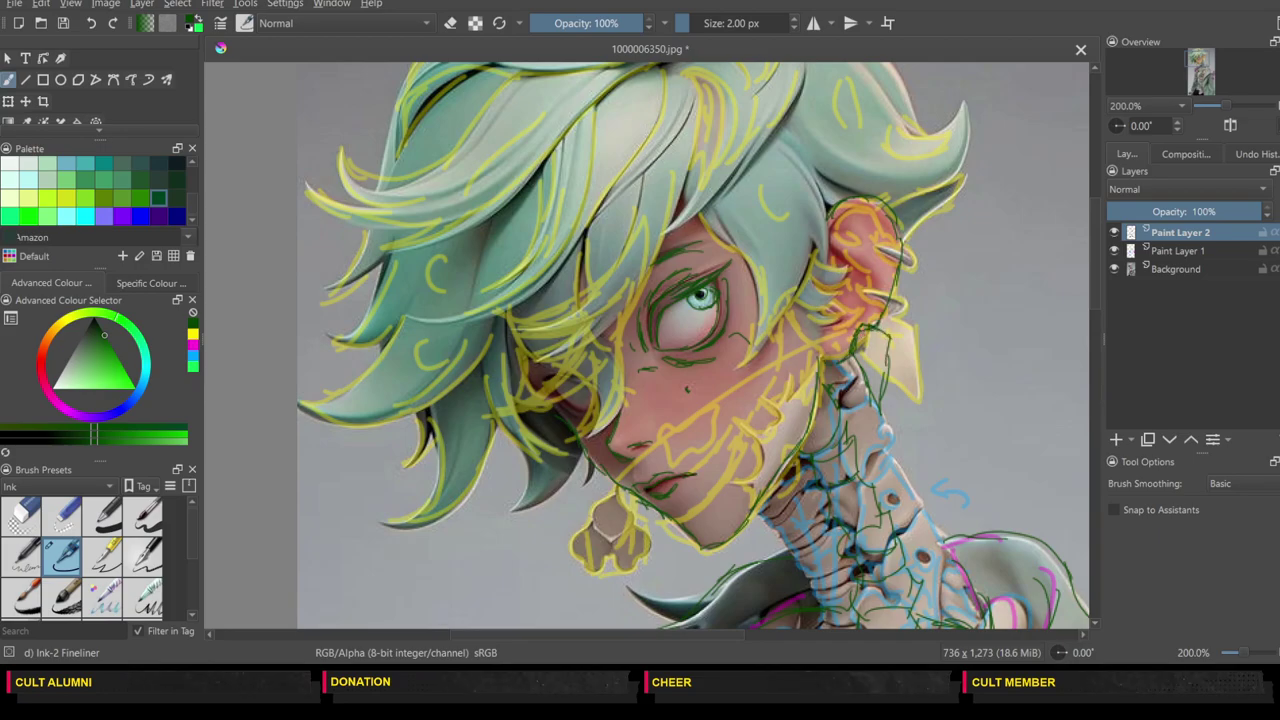
Step: Draw the piercings along the ear's rim and the folds inside the ear in dark green
mouse_move(879, 241)
mouse_down()
mouse_move(909, 222)
mouse_move(903, 250)
mouse_up()
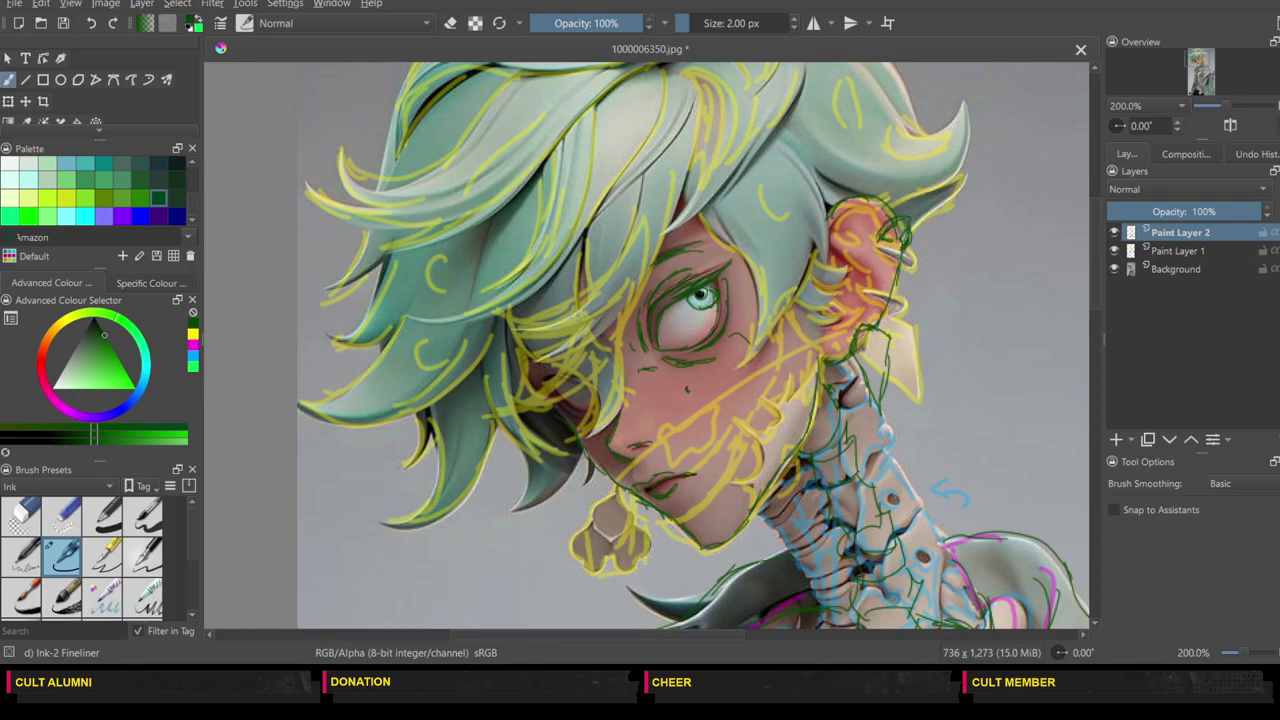
mouse_move(890, 270)
mouse_down()
mouse_move(904, 285)
mouse_move(893, 295)
mouse_move(901, 277)
mouse_up()
mouse_move(854, 238)
mouse_down()
mouse_move(880, 274)
mouse_move(860, 320)
mouse_move(835, 326)
mouse_up()
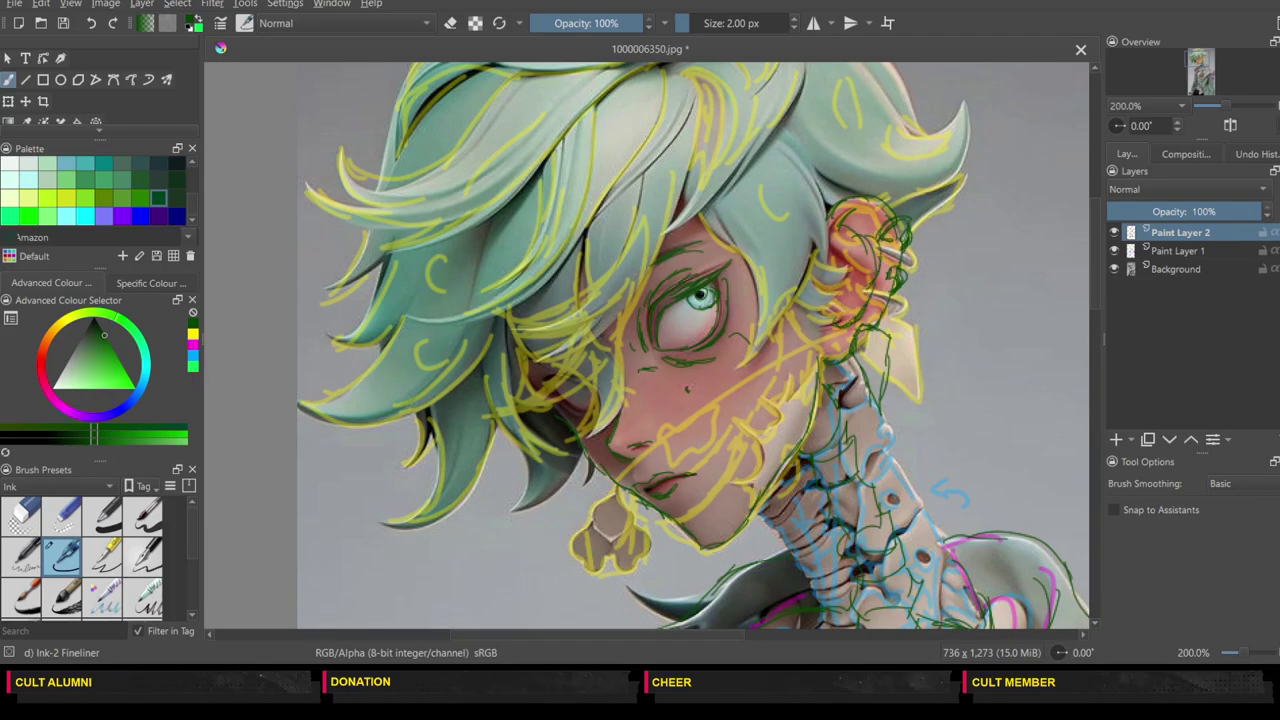
drag(849, 260, 852, 298)
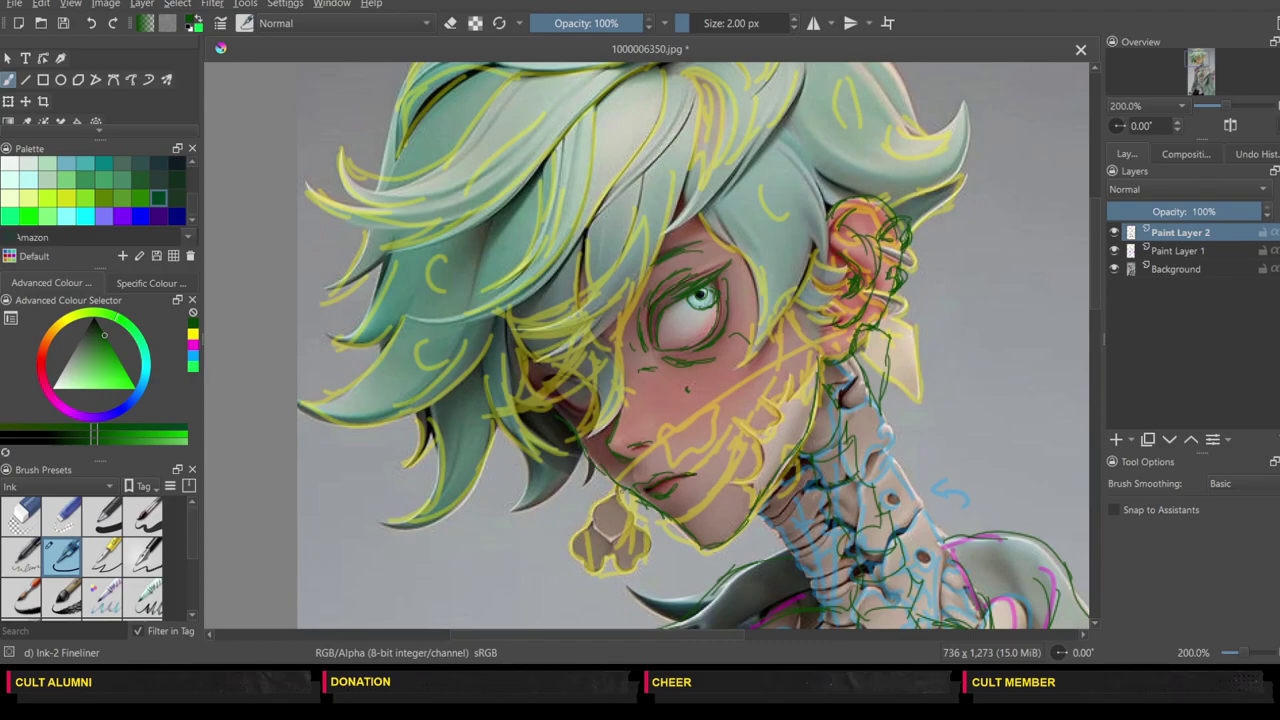
mouse_move(606, 520)
mouse_down()
mouse_move(598, 546)
mouse_move(628, 558)
mouse_move(654, 550)
mouse_move(646, 524)
mouse_move(594, 536)
mouse_move(600, 559)
mouse_move(640, 564)
mouse_move(635, 510)
mouse_up()
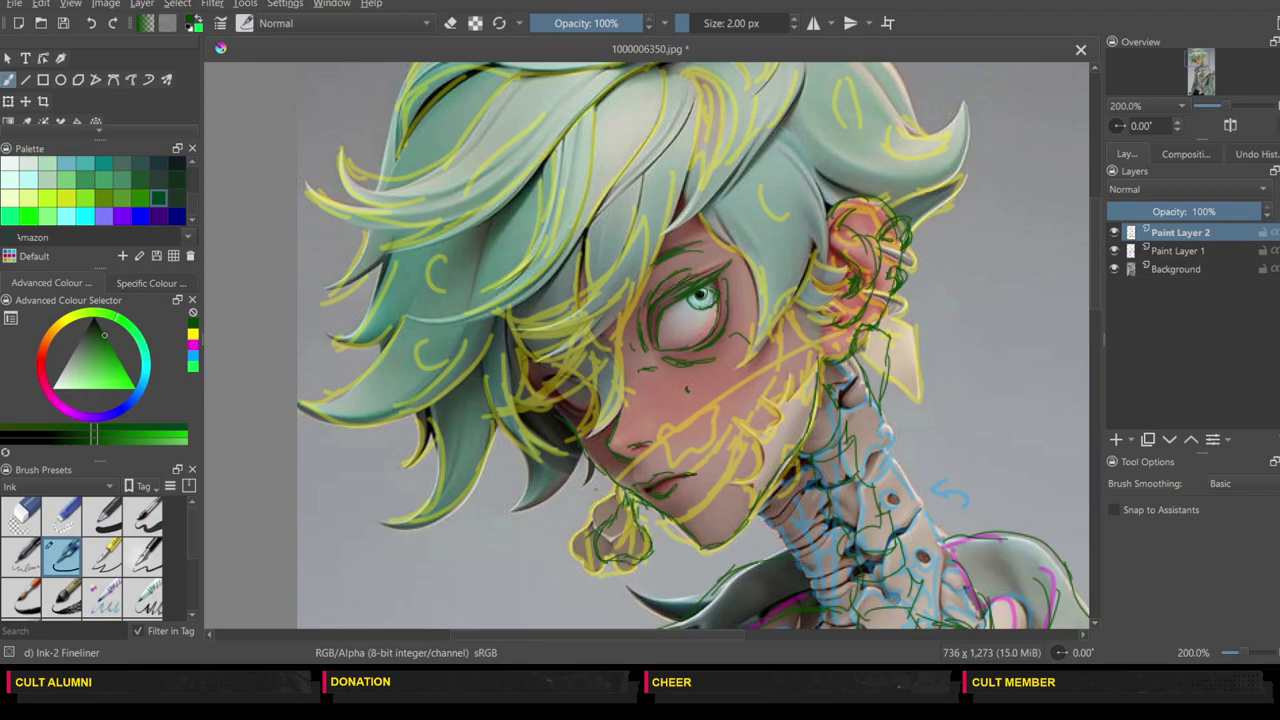
click(91, 23)
click(91, 23)
click(91, 24)
click(91, 24)
click(90, 24)
click(89, 24)
click(90, 24)
click(90, 24)
click(91, 24)
click(91, 24)
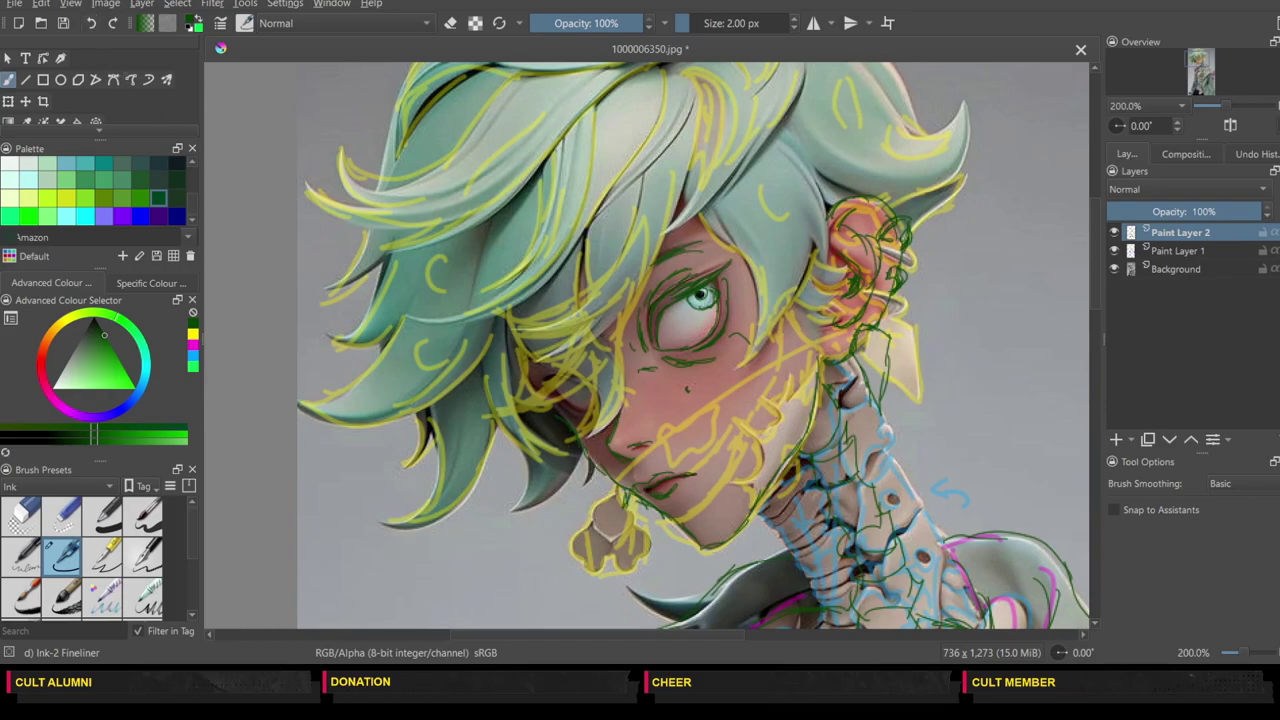
Step: Sketch looping dark green contours over the upper part of the far earring beside the chin
mouse_move(614, 525)
mouse_down()
mouse_move(637, 533)
mouse_move(648, 509)
mouse_move(655, 529)
mouse_move(638, 542)
mouse_move(620, 530)
mouse_move(621, 545)
mouse_move(660, 539)
mouse_move(663, 519)
mouse_move(606, 536)
mouse_move(654, 541)
mouse_move(662, 527)
mouse_up()
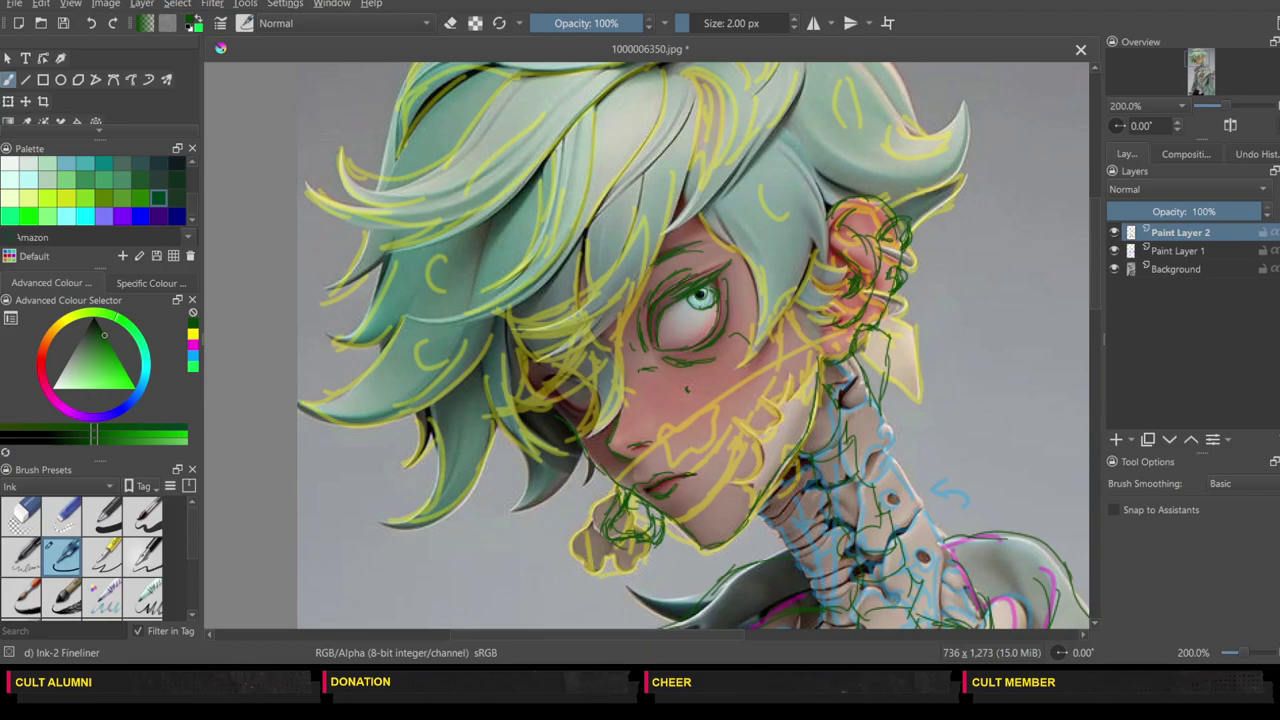
click(1098, 397)
drag(1100, 392, 1088, 276)
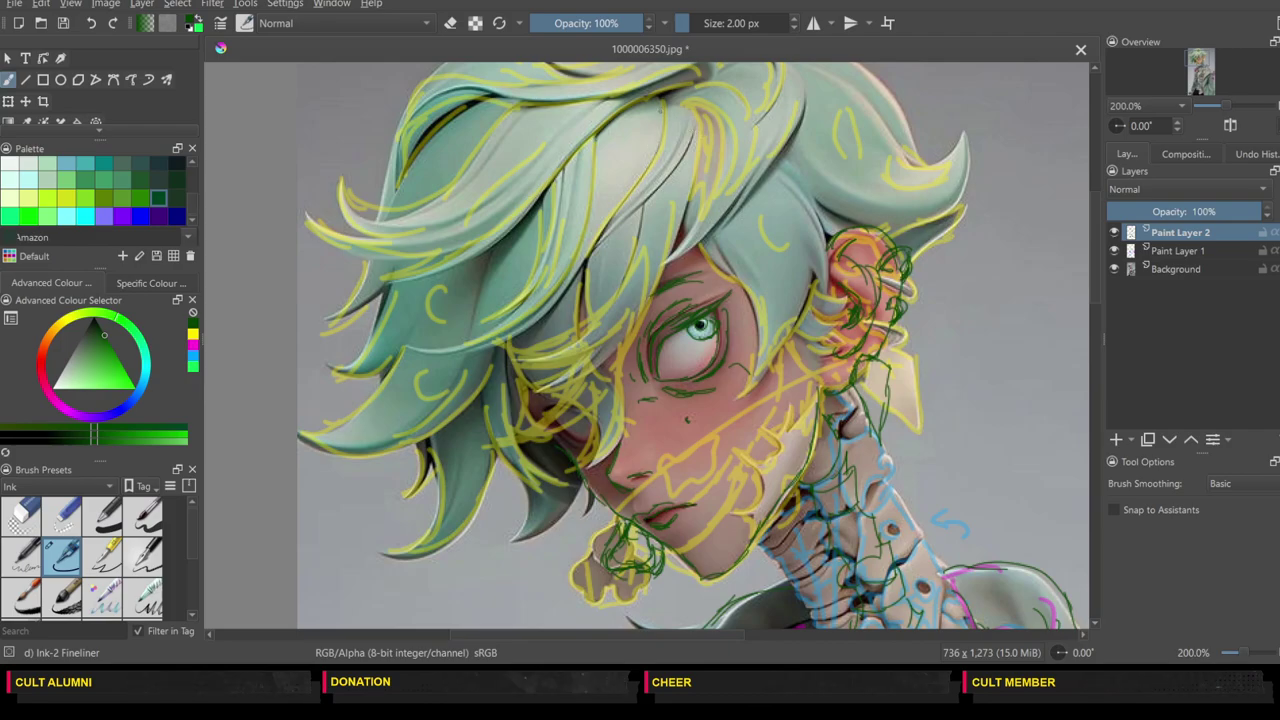
Step: Trace the fringe strands falling over the forehead and the covered eye in dark green
mouse_move(664, 112)
mouse_down()
mouse_move(656, 154)
mouse_move(596, 243)
mouse_up()
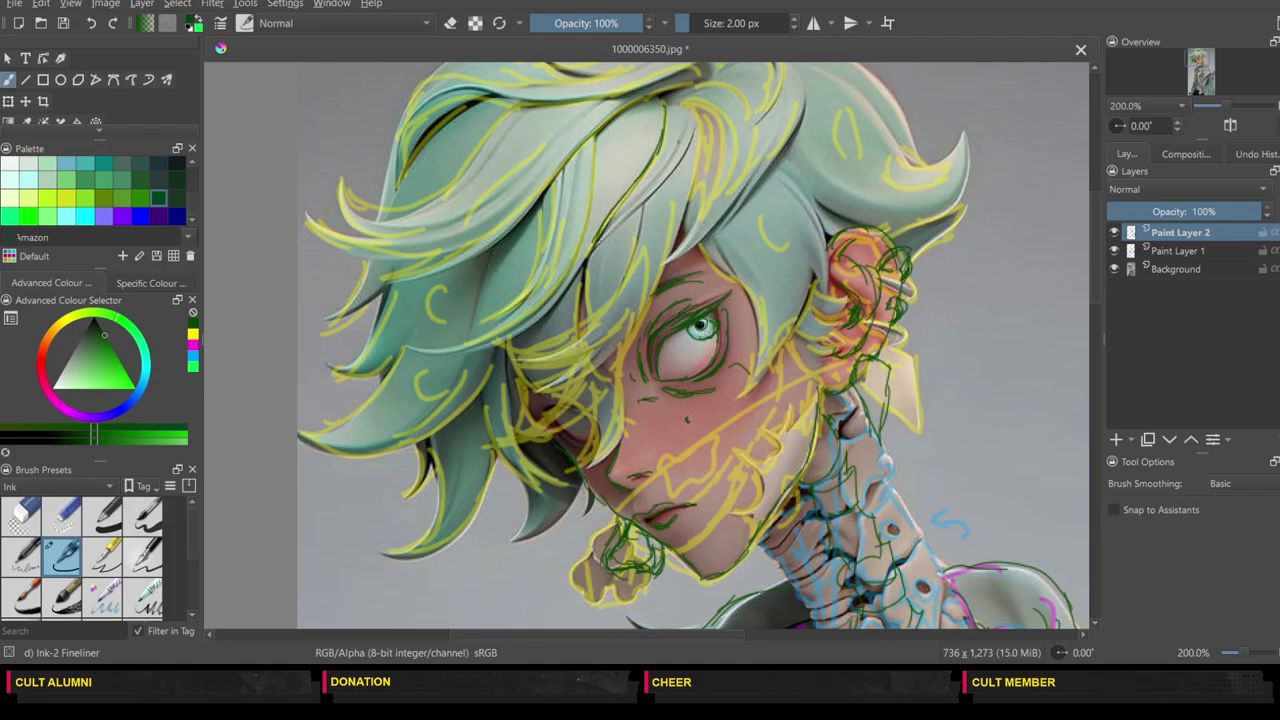
mouse_move(690, 98)
mouse_down()
mouse_move(686, 140)
mouse_move(642, 212)
mouse_up()
mouse_move(594, 132)
mouse_down()
mouse_move(586, 226)
mouse_move(530, 316)
mouse_move(494, 338)
mouse_up()
drag(698, 146, 624, 332)
mouse_move(676, 204)
mouse_down()
mouse_move(646, 326)
mouse_move(618, 376)
mouse_up()
mouse_move(642, 284)
mouse_down()
mouse_move(614, 426)
mouse_move(578, 464)
mouse_move(576, 382)
mouse_up()
drag(586, 284, 554, 390)
mouse_move(500, 424)
mouse_down()
mouse_move(574, 422)
mouse_move(558, 430)
mouse_up()
mouse_move(540, 433)
mouse_down()
mouse_move(504, 440)
mouse_move(484, 405)
mouse_up()
drag(506, 318, 504, 350)
Step: Outline the long side locks and the lowest pointed hair tips beside the face in dark green
mouse_move(543, 208)
mouse_down()
mouse_move(492, 318)
mouse_move(432, 336)
mouse_up()
drag(586, 254, 426, 338)
mouse_move(588, 200)
mouse_down()
mouse_move(548, 302)
mouse_move(498, 342)
mouse_move(450, 458)
mouse_move(410, 466)
mouse_up()
mouse_move(408, 470)
mouse_down()
mouse_move(518, 442)
mouse_move(514, 542)
mouse_move(558, 506)
mouse_move(576, 524)
mouse_up()
drag(577, 523, 596, 500)
mouse_move(416, 452)
mouse_down()
mouse_move(405, 498)
mouse_move(423, 486)
mouse_up()
mouse_move(448, 470)
mouse_down()
mouse_move(435, 525)
mouse_move(393, 553)
mouse_up()
drag(414, 545, 381, 561)
drag(453, 527, 419, 555)
drag(477, 485, 455, 525)
Step: Draw the edges of the middle pointed hair tips on the far side of the head in dark green
mouse_move(392, 335)
mouse_down()
mouse_move(350, 405)
mouse_move(298, 433)
mouse_move(454, 398)
mouse_move(466, 370)
mouse_up()
drag(380, 294, 328, 368)
drag(394, 352, 328, 370)
drag(378, 298, 319, 327)
drag(368, 256, 340, 316)
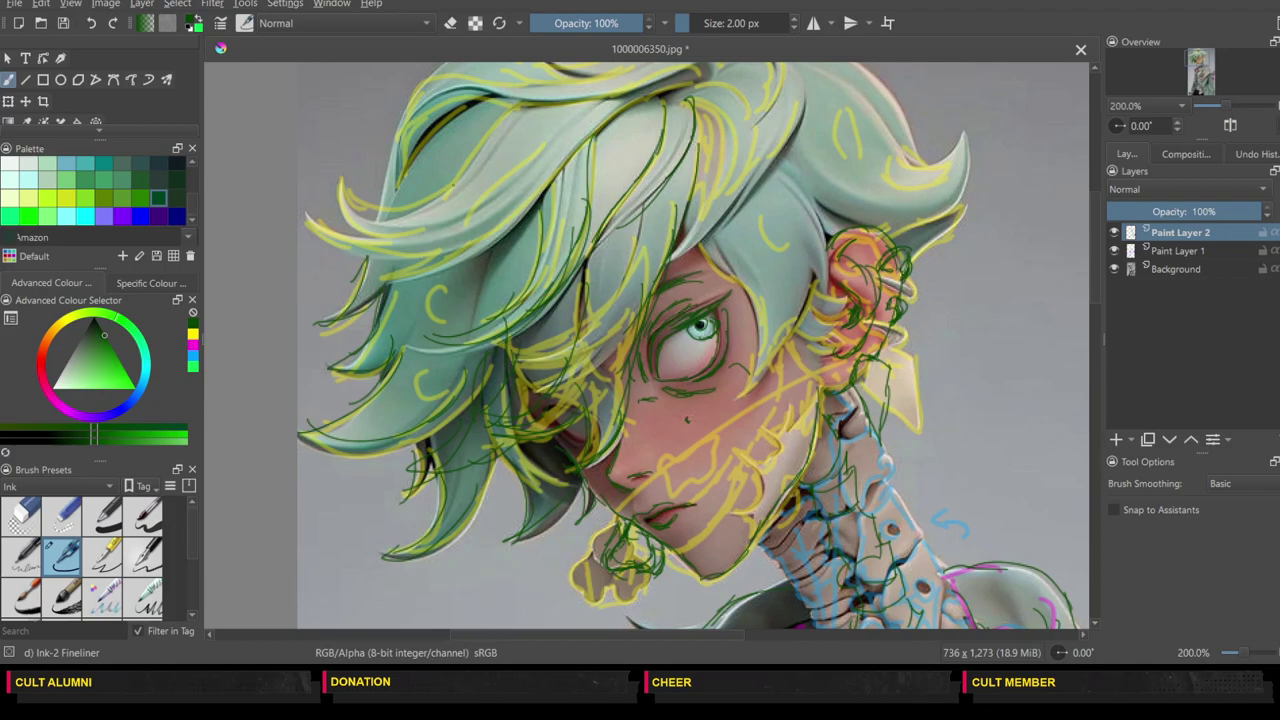
Step: Trace the upper swept locks on the far side of the head, from the crown out to their tips
drag(508, 114, 378, 222)
mouse_move(438, 188)
mouse_down()
mouse_move(414, 206)
mouse_move(320, 217)
mouse_up()
drag(458, 205, 332, 255)
drag(456, 235, 390, 255)
drag(446, 237, 348, 277)
drag(520, 217, 446, 265)
drag(590, 120, 454, 252)
drag(538, 188, 590, 128)
drag(398, 160, 389, 189)
drag(414, 138, 382, 212)
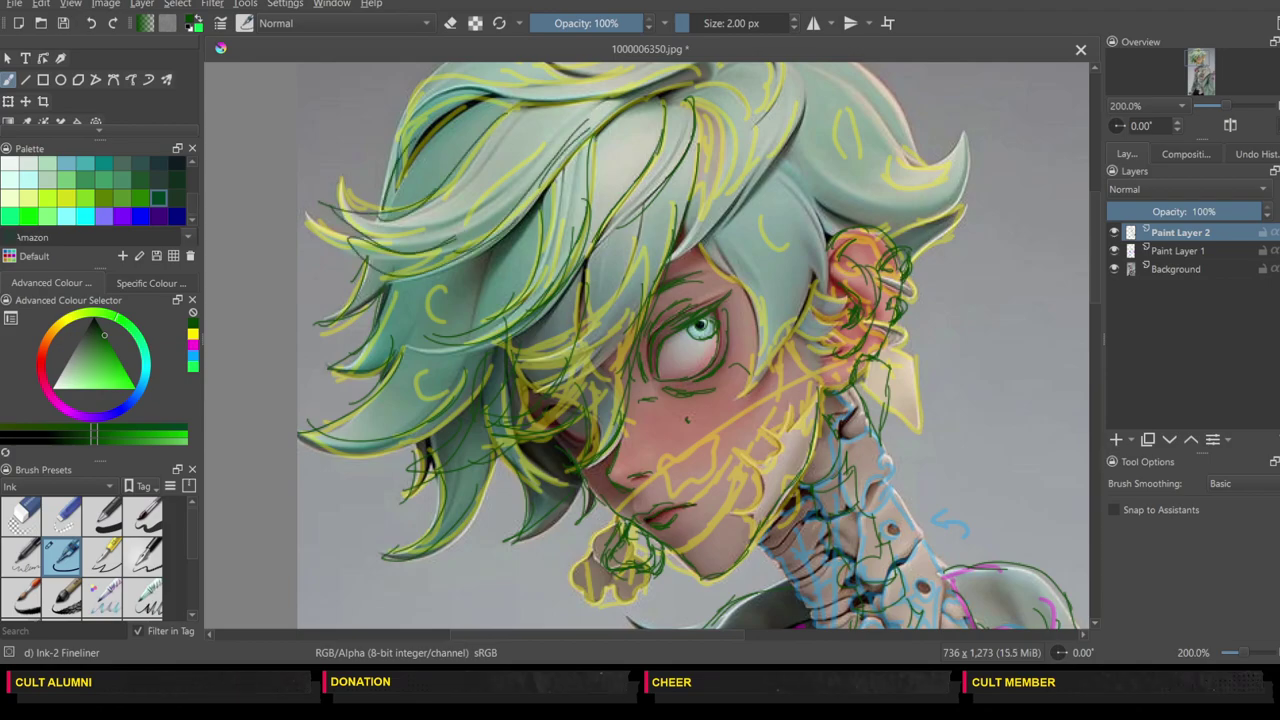
Step: Outline the hair lock between the visible eye and the ear, including its strands beside the ear
mouse_move(706, 242)
mouse_down()
mouse_move(754, 278)
mouse_move(726, 322)
mouse_move(744, 390)
mouse_up()
drag(798, 322, 744, 390)
mouse_move(814, 256)
mouse_down()
mouse_move(790, 332)
mouse_move(804, 304)
mouse_up()
mouse_move(788, 166)
mouse_down()
mouse_move(830, 260)
mouse_move(812, 300)
mouse_up()
drag(816, 230, 807, 347)
drag(805, 310, 794, 361)
drag(818, 330, 798, 374)
Step: Trace the crown's swept locks and the far upper hair outline with its small upturned tip in dark green
drag(1096, 279, 1103, 320)
scroll(1100, 290, up, 5)
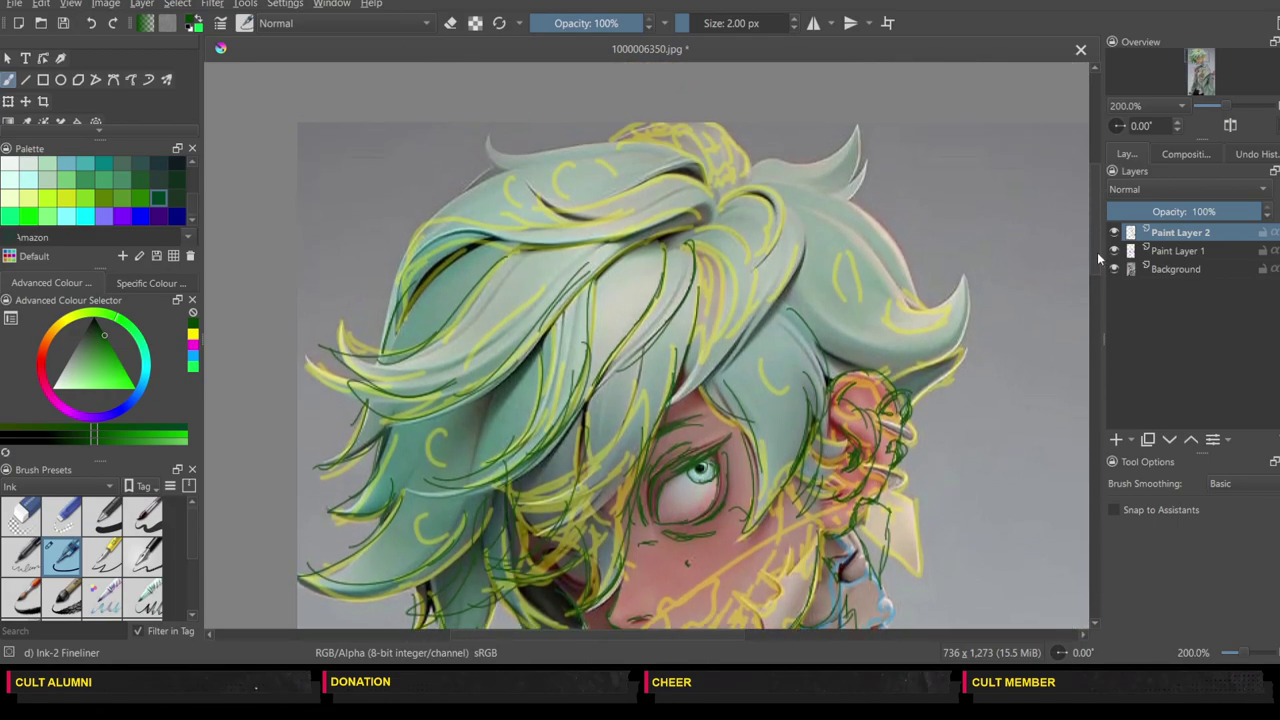
mouse_move(708, 210)
mouse_down()
mouse_move(705, 166)
mouse_move(610, 170)
mouse_move(552, 184)
mouse_move(640, 205)
mouse_move(536, 200)
mouse_move(414, 243)
mouse_up()
drag(486, 218, 414, 258)
drag(694, 212, 596, 254)
mouse_move(700, 120)
mouse_down()
mouse_move(638, 146)
mouse_move(560, 134)
mouse_up()
mouse_move(592, 126)
mouse_down()
mouse_move(552, 136)
mouse_move(478, 108)
mouse_up()
mouse_move(484, 114)
mouse_down()
mouse_move(526, 158)
mouse_move(466, 166)
mouse_up()
drag(466, 170, 426, 234)
drag(484, 150, 472, 164)
Step: Outline the crown tuft, the parting strands and the back locks down to the curled tips above the ear
drag(758, 180, 716, 108)
drag(638, 106, 620, 130)
mouse_move(756, 150)
mouse_down()
mouse_move(860, 118)
mouse_move(796, 258)
mouse_up()
drag(856, 184, 916, 286)
mouse_move(886, 246)
mouse_down()
mouse_move(962, 282)
mouse_move(872, 334)
mouse_move(810, 308)
mouse_up()
mouse_move(976, 348)
mouse_down()
mouse_move(912, 386)
mouse_move(942, 386)
mouse_move(948, 404)
mouse_move(914, 412)
mouse_up()
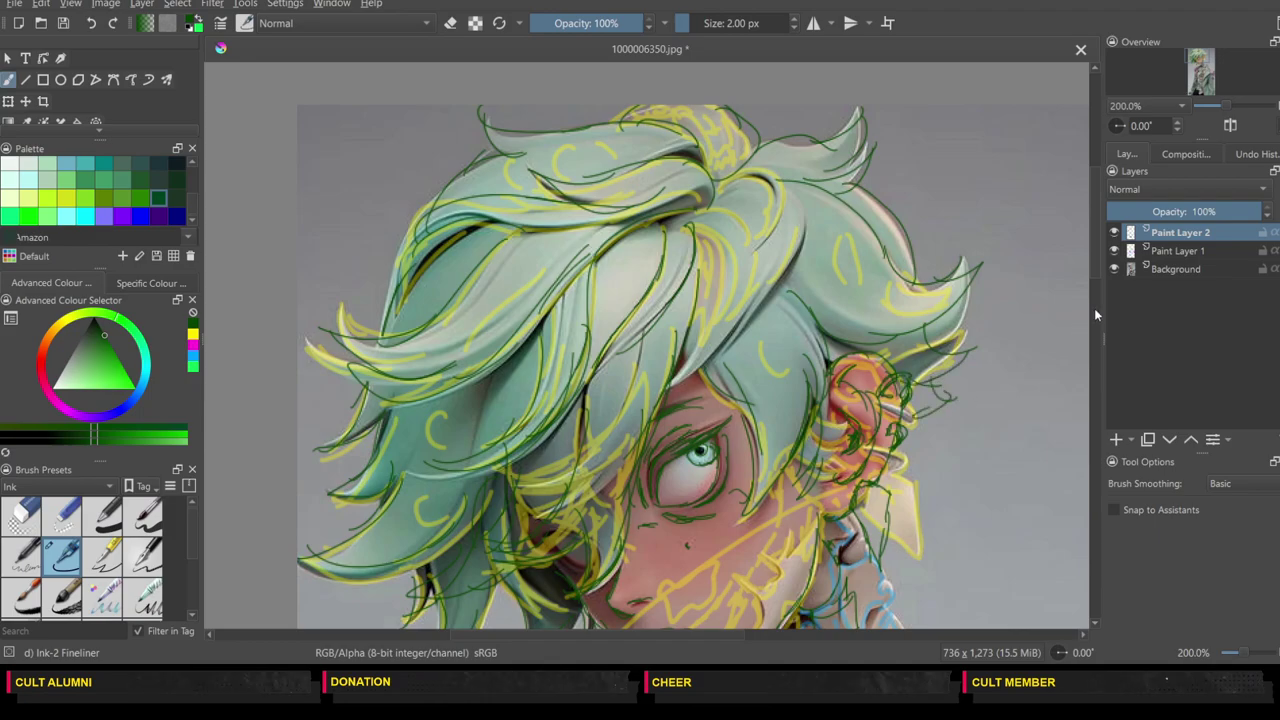
Step: Add a new paint layer directly above the Background layer and hide Paint Layer 1 and Paint Layer 2
scroll(1094, 316, down, 5)
scroll(1093, 268, up, 3)
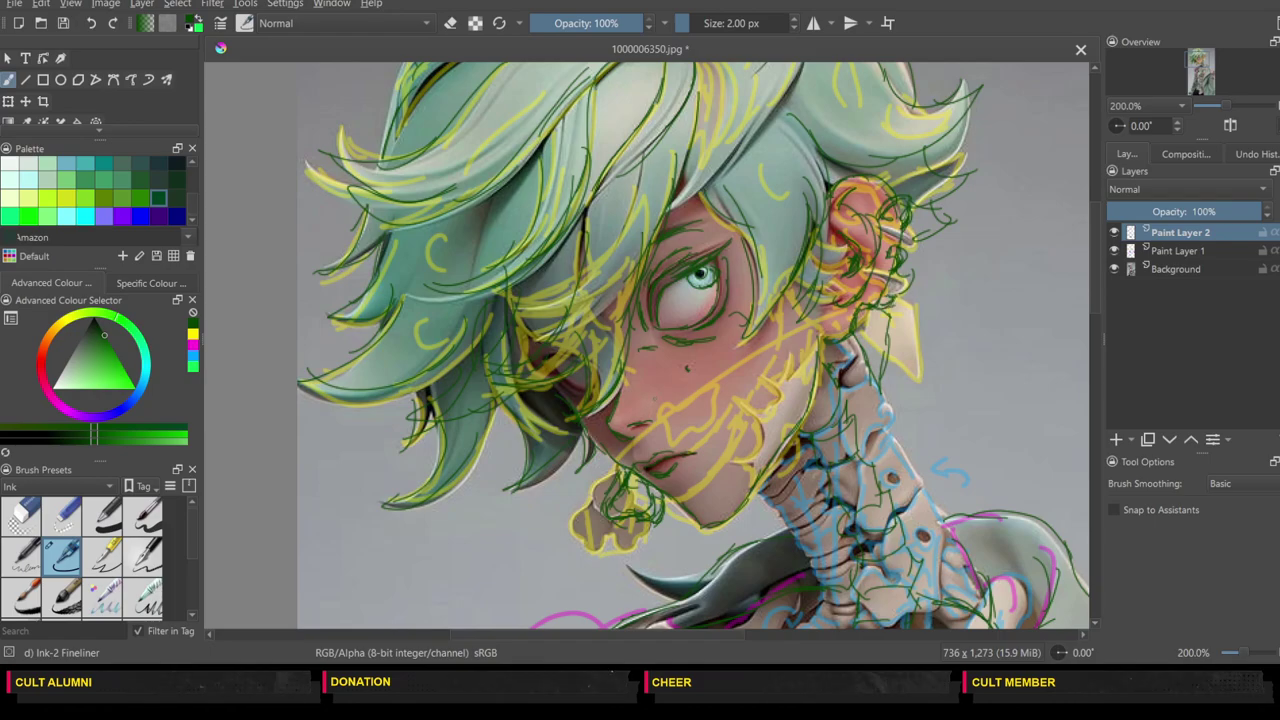
key(1)
key(minus)
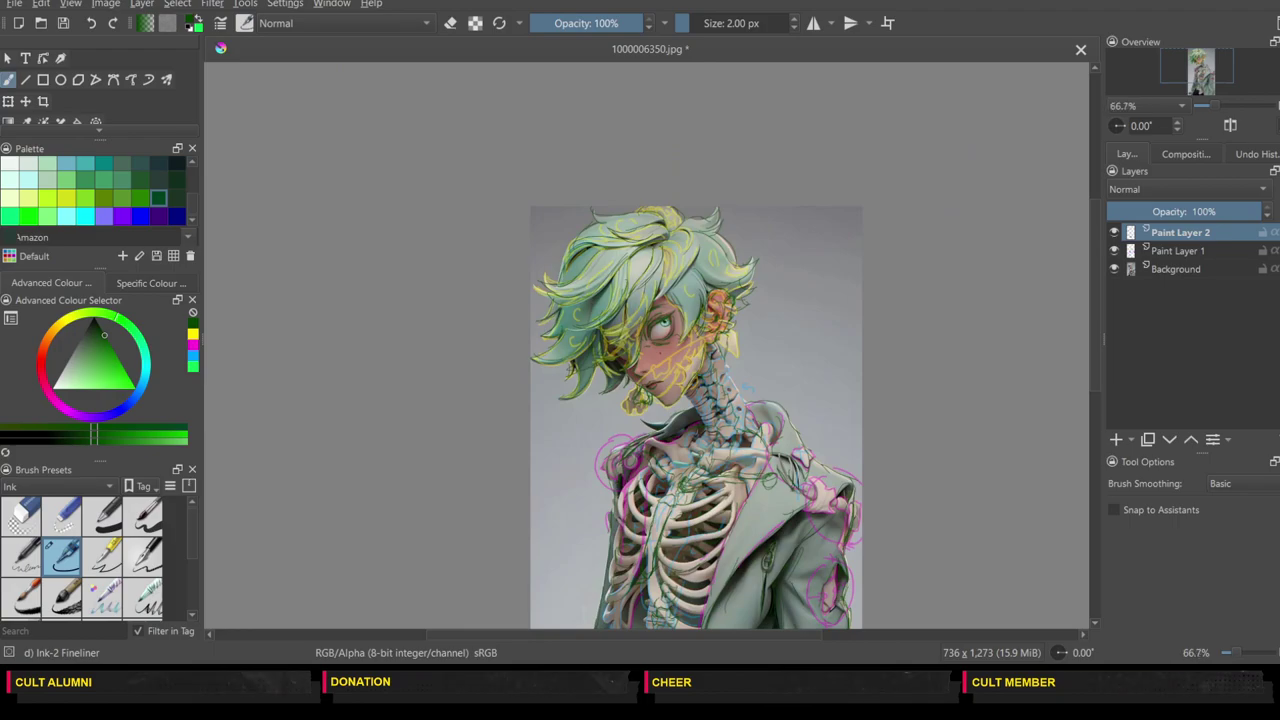
scroll(1097, 345, down, 3)
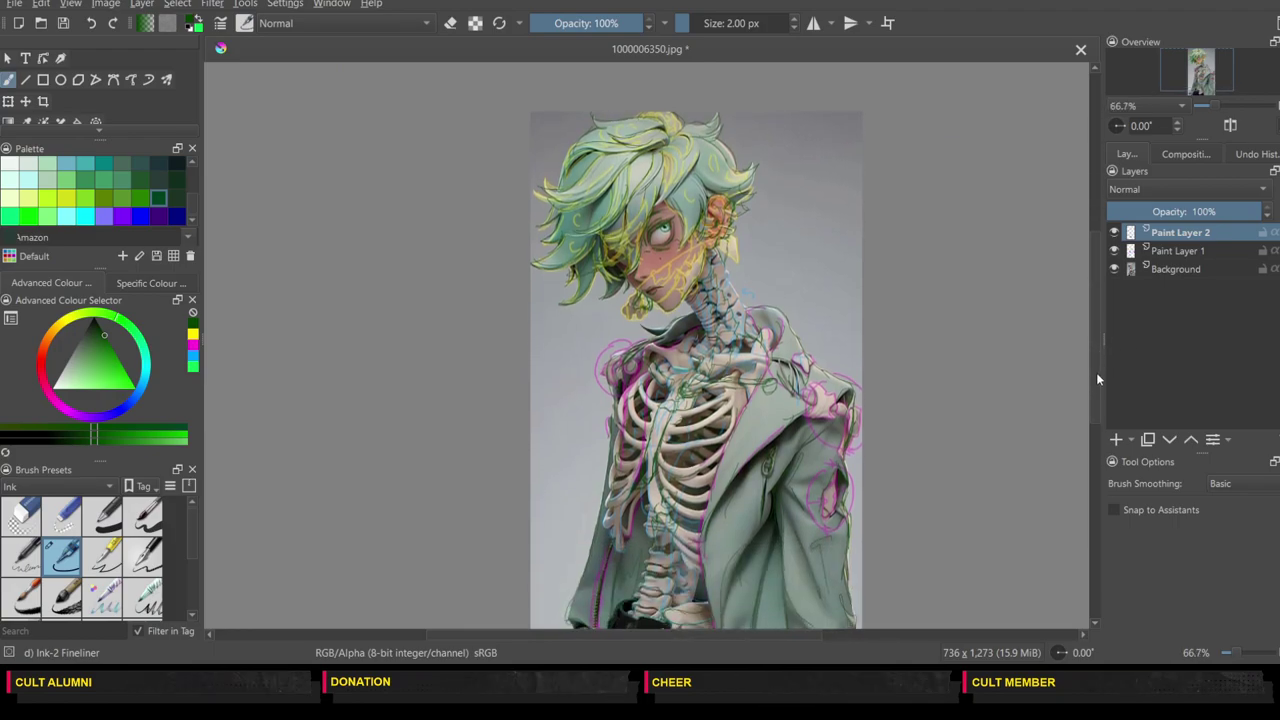
key(minus)
click(1182, 270)
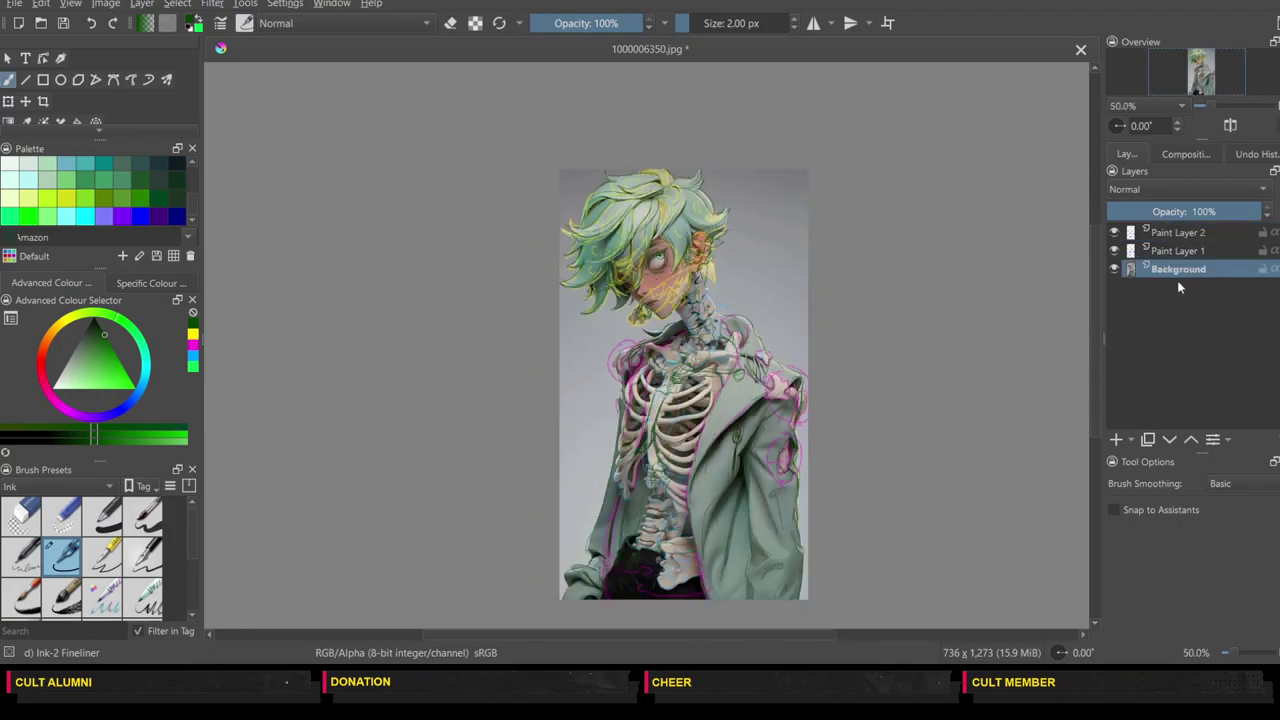
click(1116, 439)
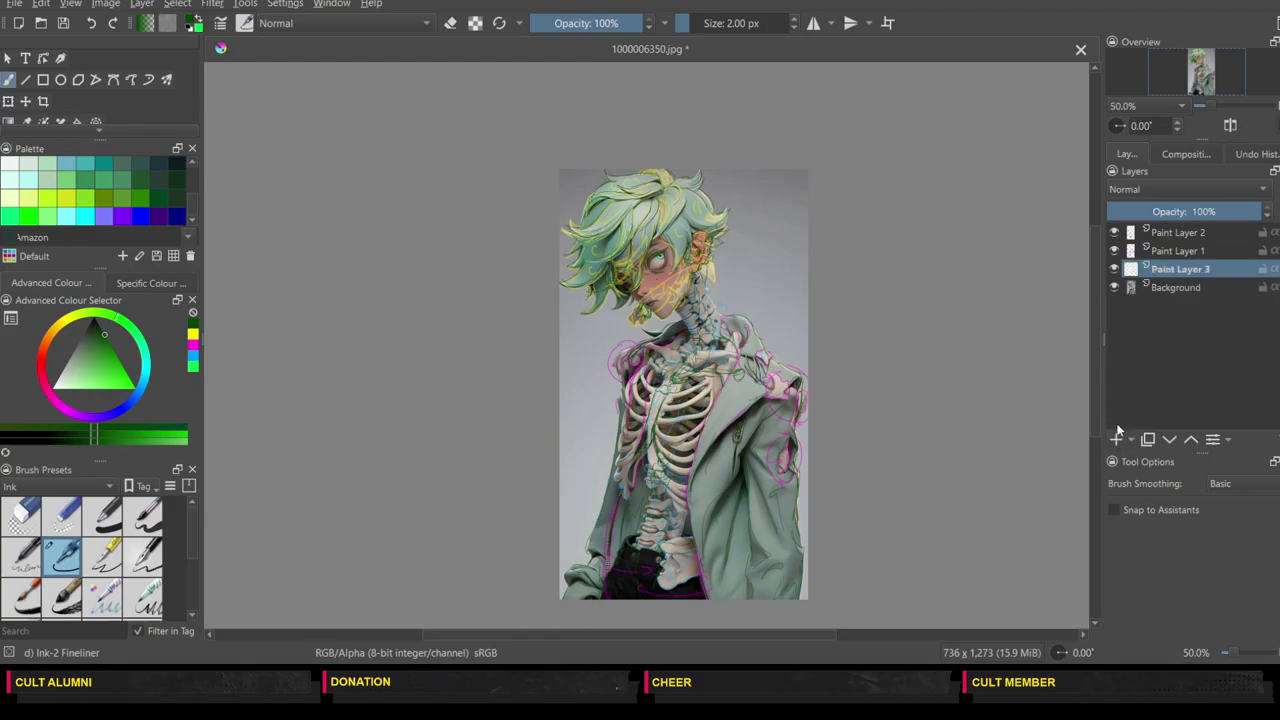
click(1114, 250)
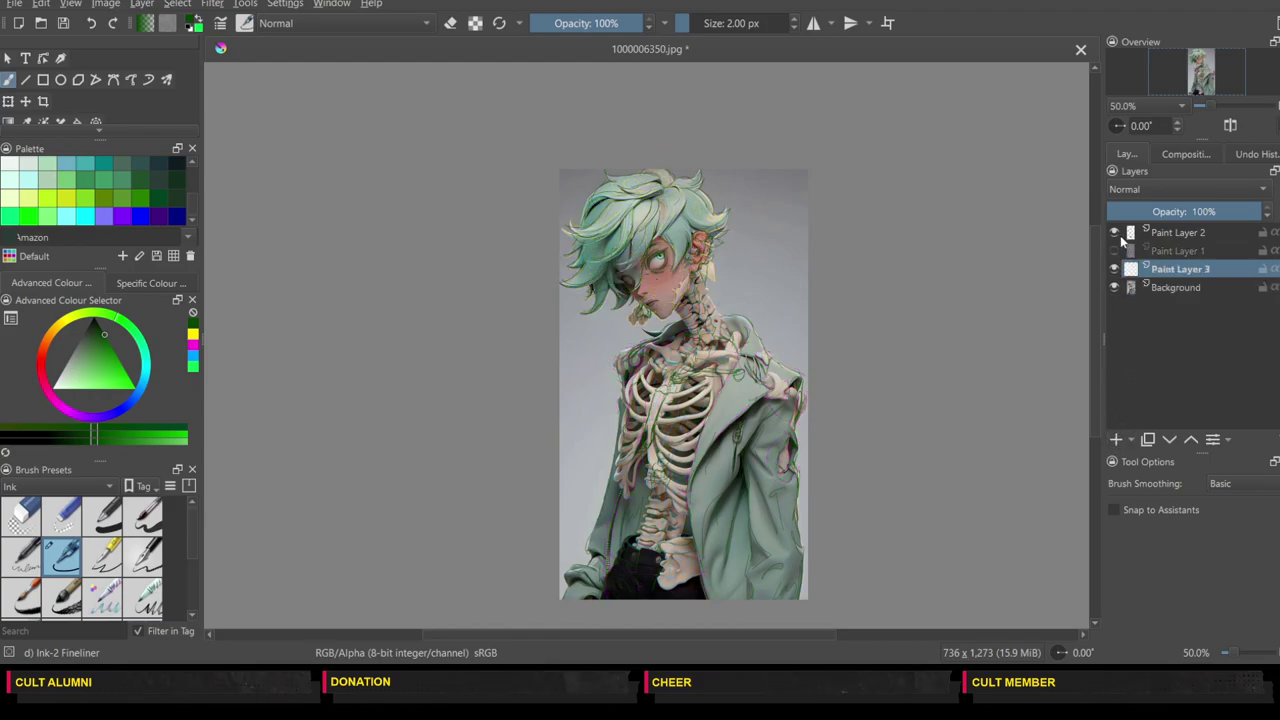
click(1114, 232)
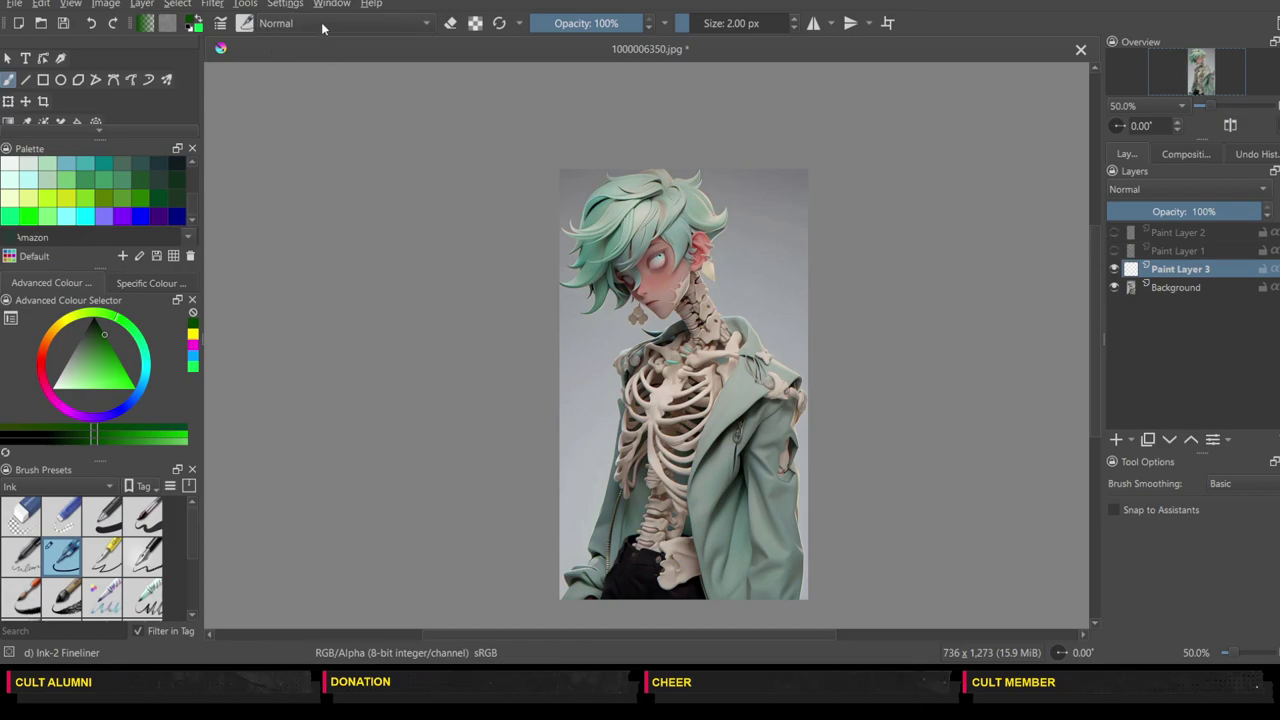
Step: Cover Paint Layer 3 with pale green using the soft airbrush at 600 px and show Paint Layer 2 again
key(slash)
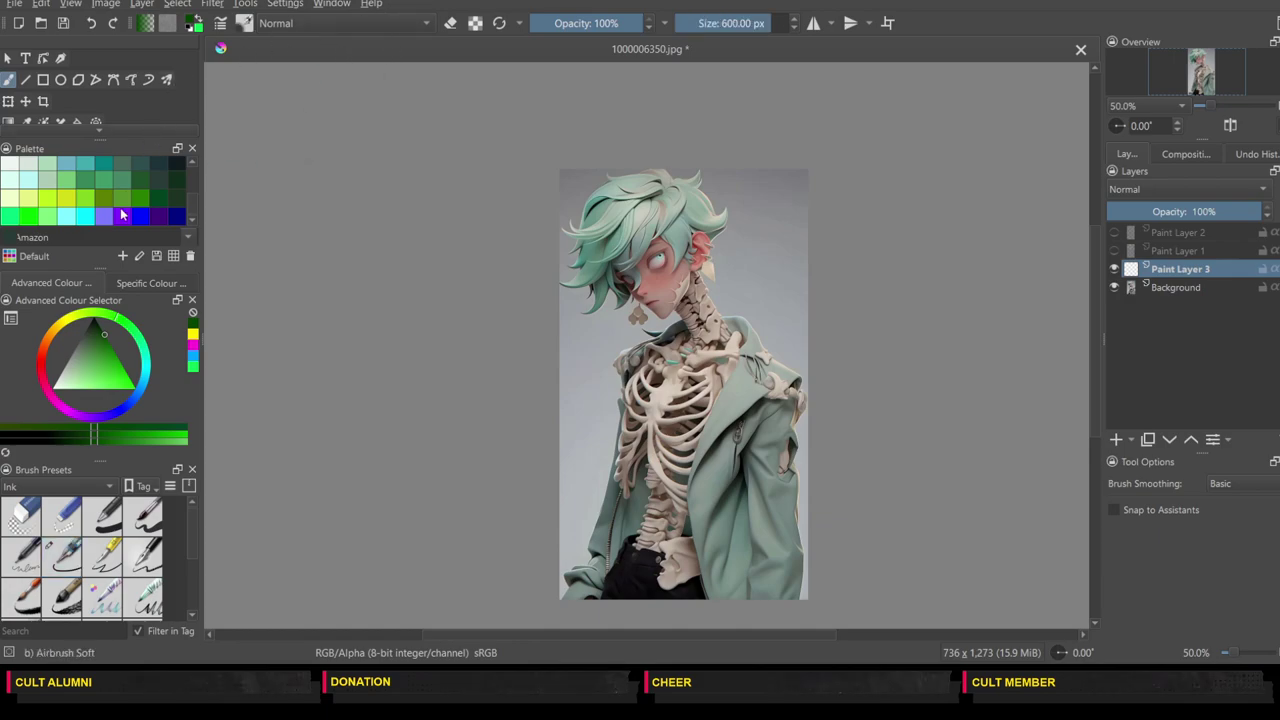
click(68, 388)
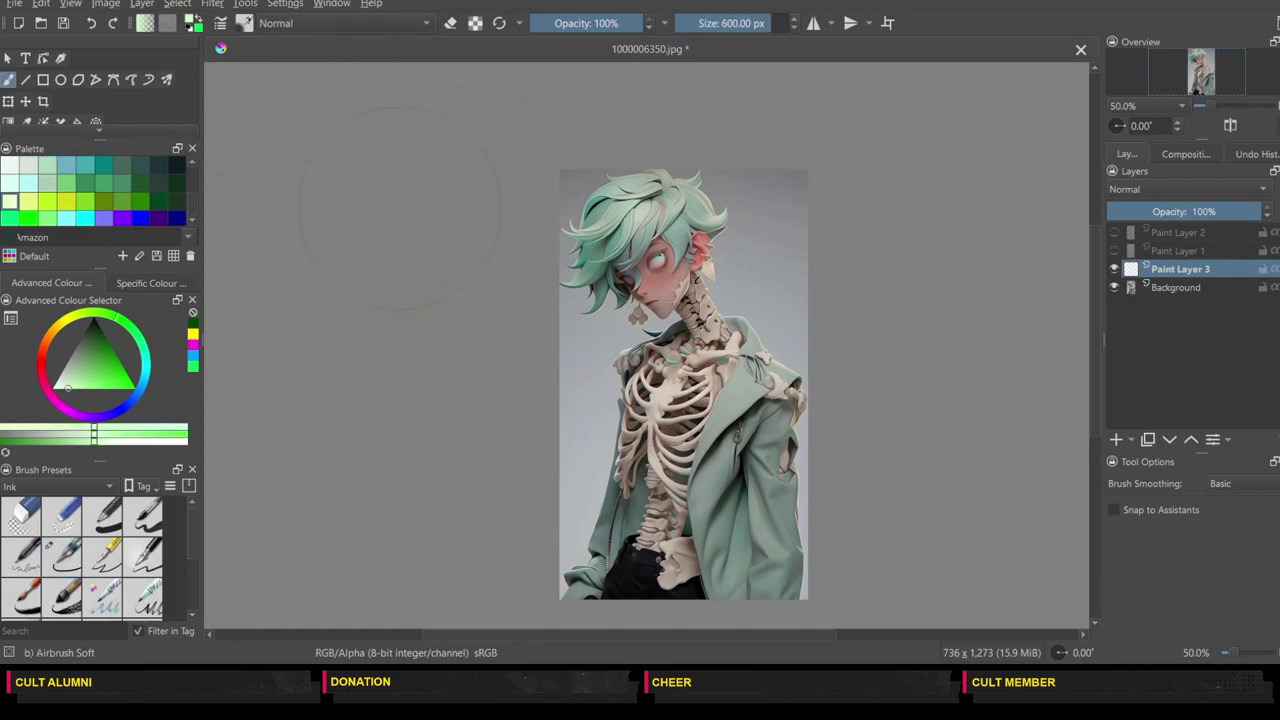
mouse_move(532, 232)
mouse_down()
mouse_move(557, 264)
mouse_move(710, 260)
mouse_move(700, 340)
mouse_move(635, 450)
mouse_move(700, 520)
mouse_move(650, 560)
mouse_move(757, 486)
mouse_move(565, 497)
mouse_move(555, 286)
mouse_move(643, 166)
mouse_move(771, 157)
mouse_move(505, 553)
mouse_move(771, 486)
mouse_move(829, 429)
mouse_move(771, 186)
mouse_move(795, 210)
mouse_up()
click(1115, 237)
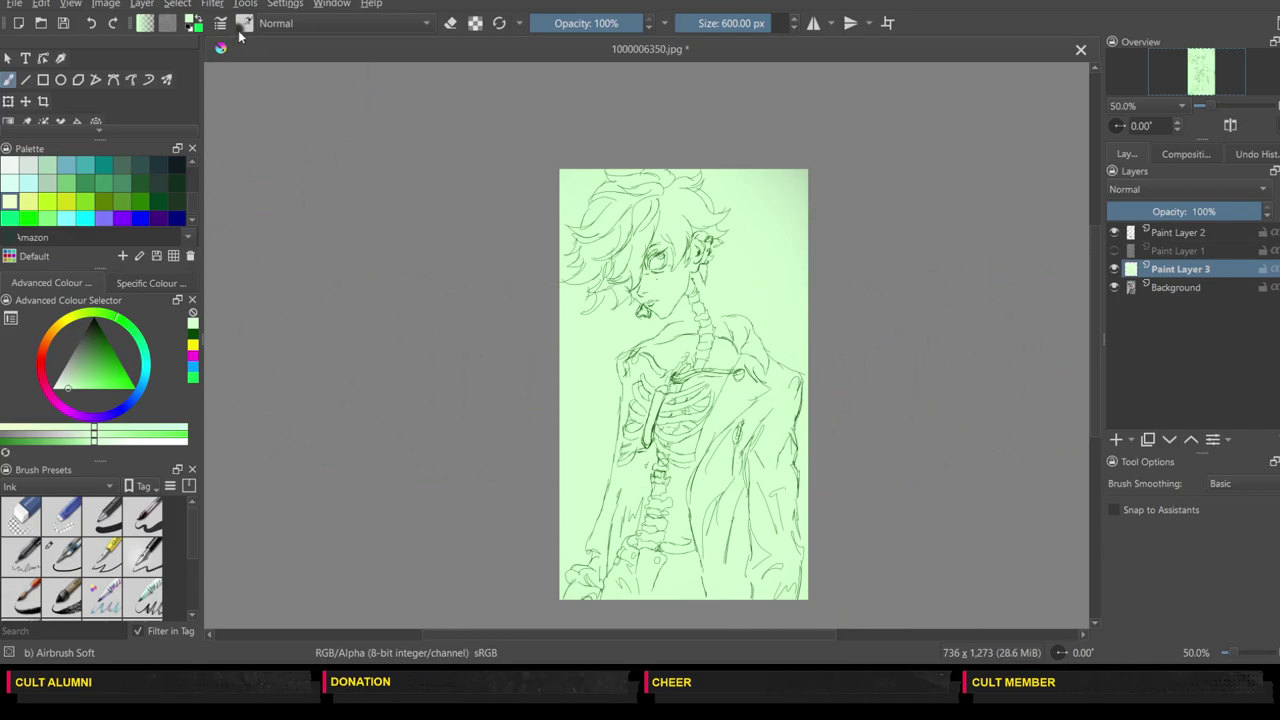
Step: Switch to the Ink-2 Fineliner in dark green and sketch a curved guide line along the spine up to the neck
key(slash)
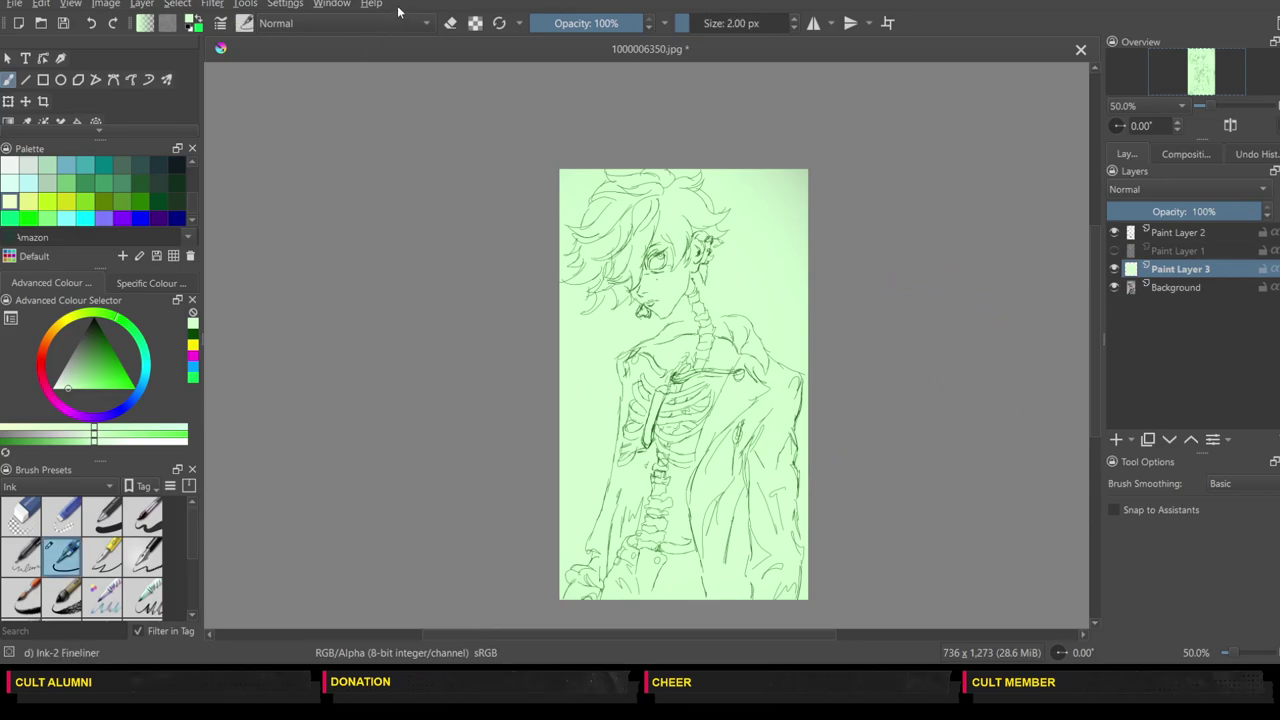
click(193, 334)
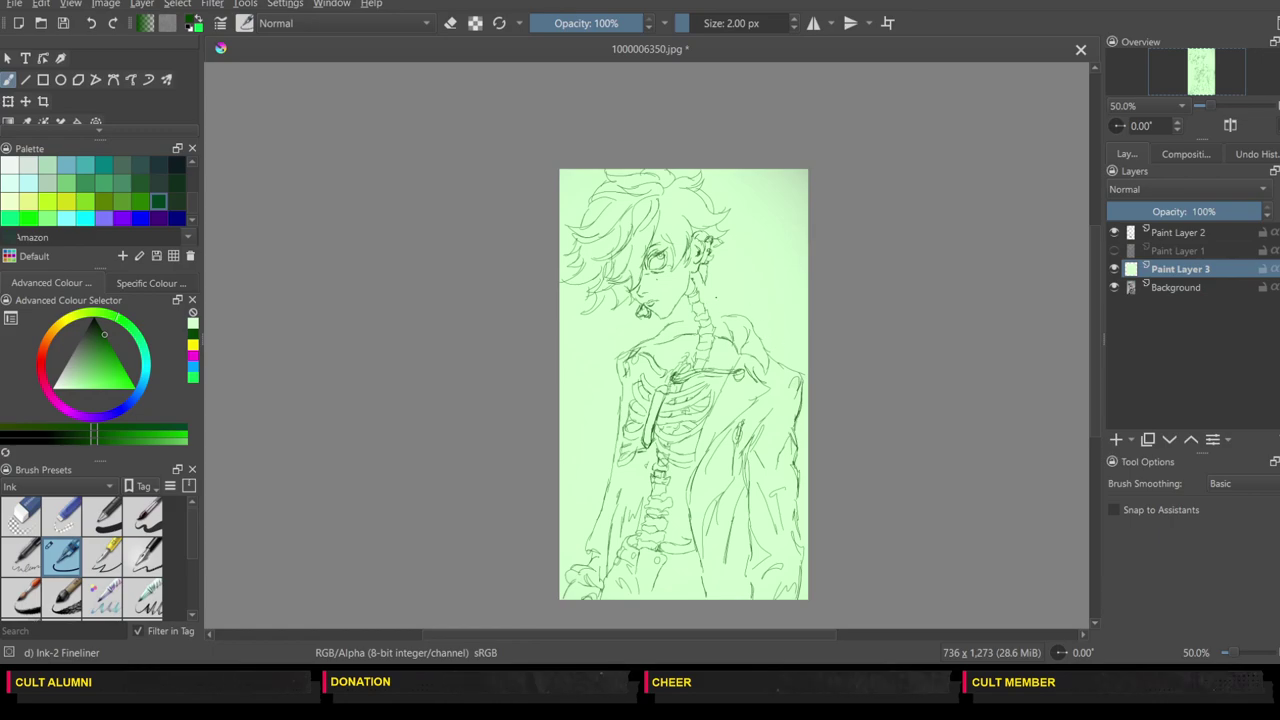
drag(712, 300, 720, 293)
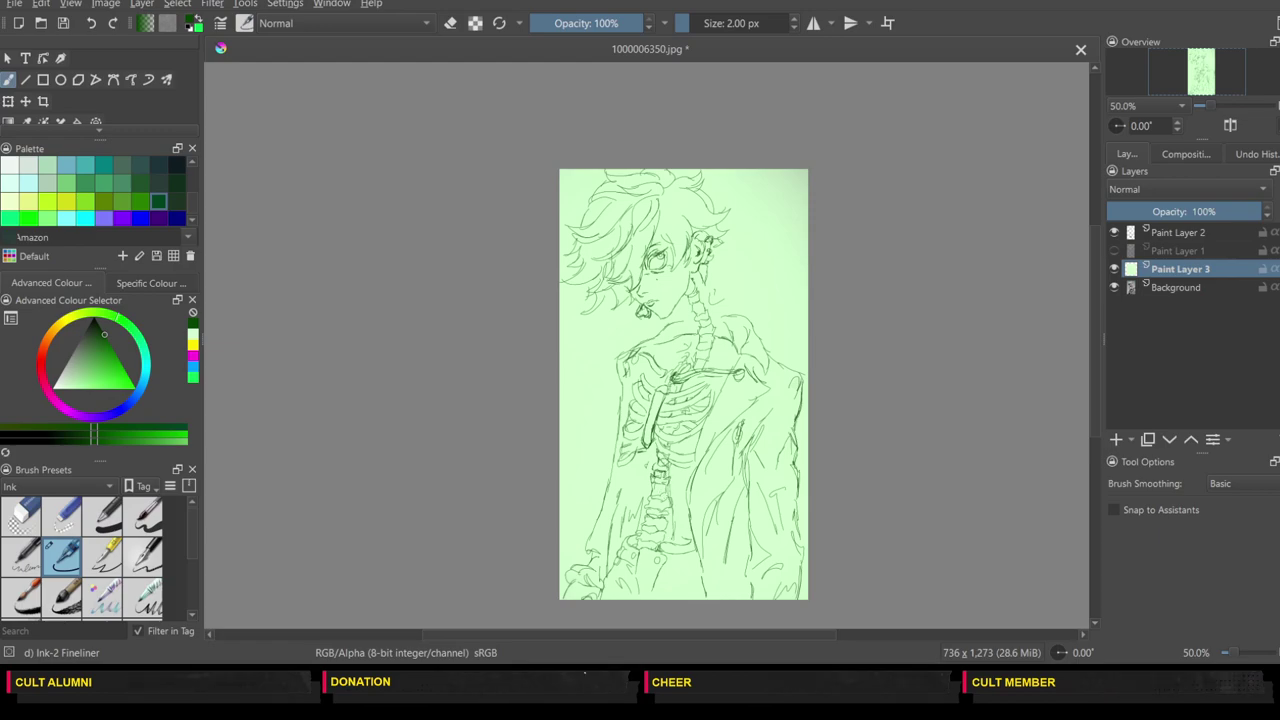
mouse_move(678, 479)
mouse_down()
mouse_move(705, 327)
mouse_move(694, 290)
mouse_up()
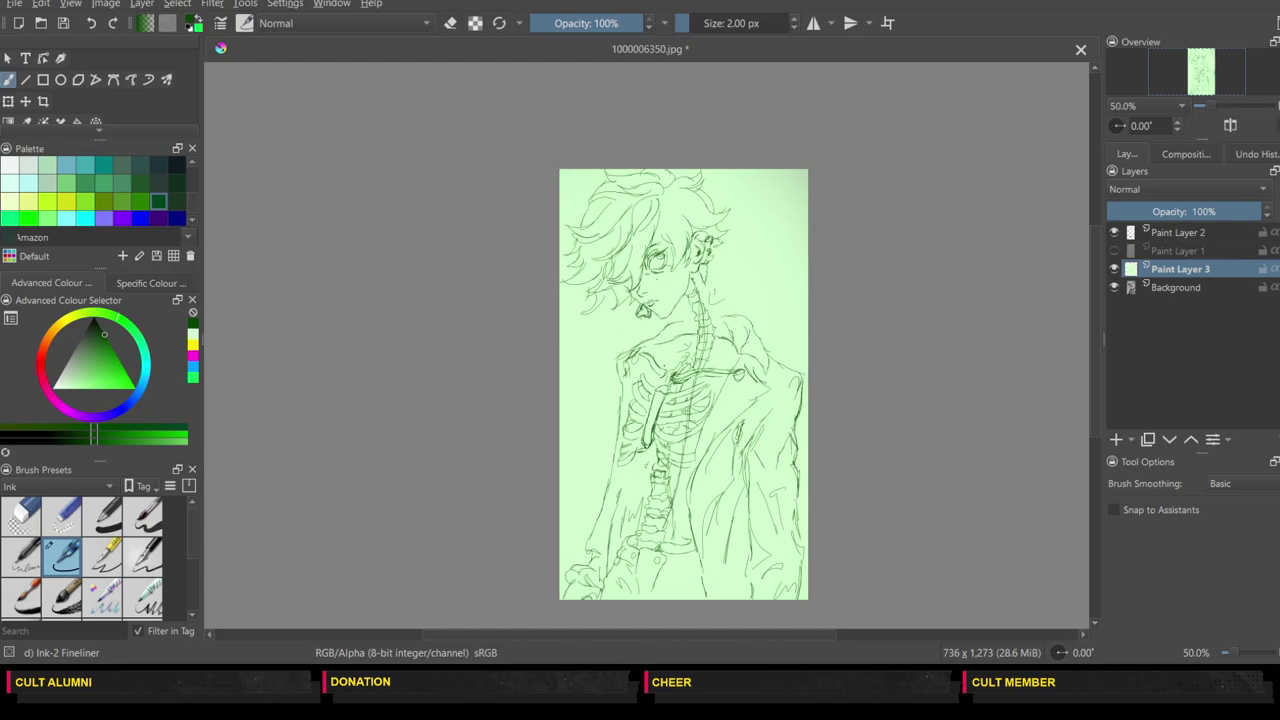
Step: Undo the dark green guide strokes drawn along the spine
click(92, 24)
click(92, 24)
click(92, 24)
click(92, 25)
click(92, 26)
click(92, 26)
click(92, 26)
click(90, 28)
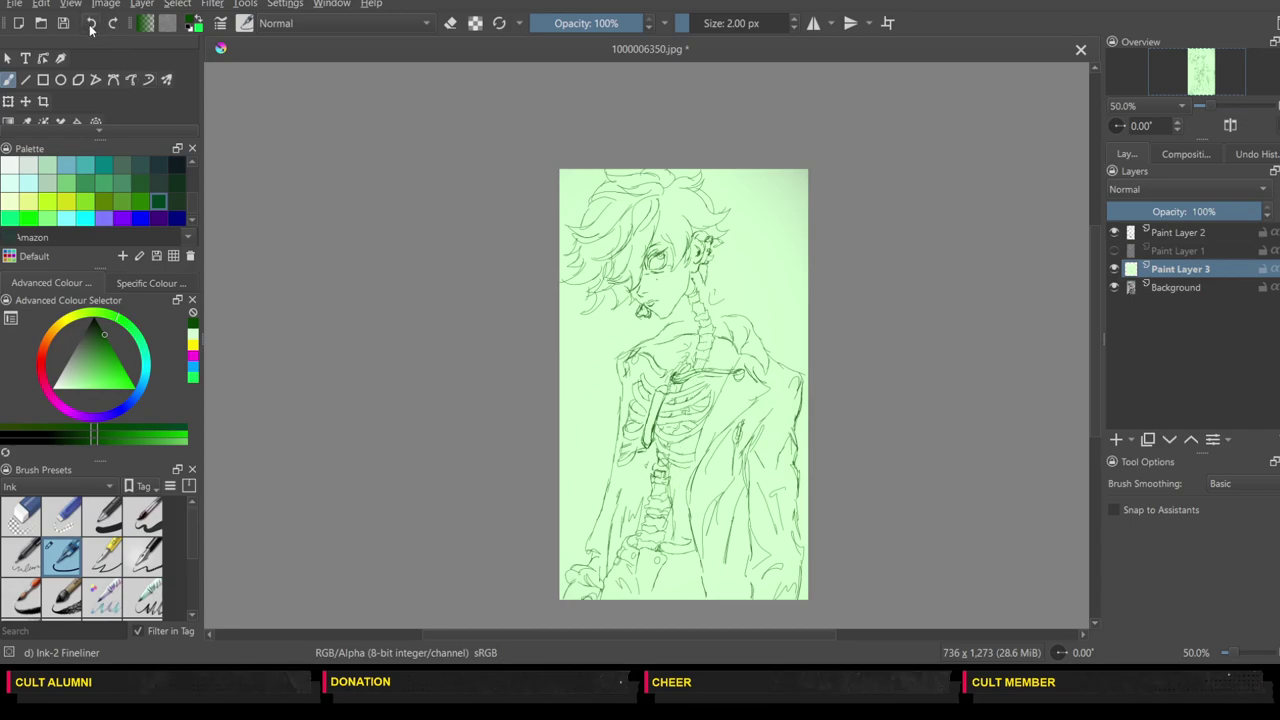
Step: Add a paint layer above Paint Layer 3 and draw a magenta guide curve from the neck down the spine to the pelvis
key(Insert)
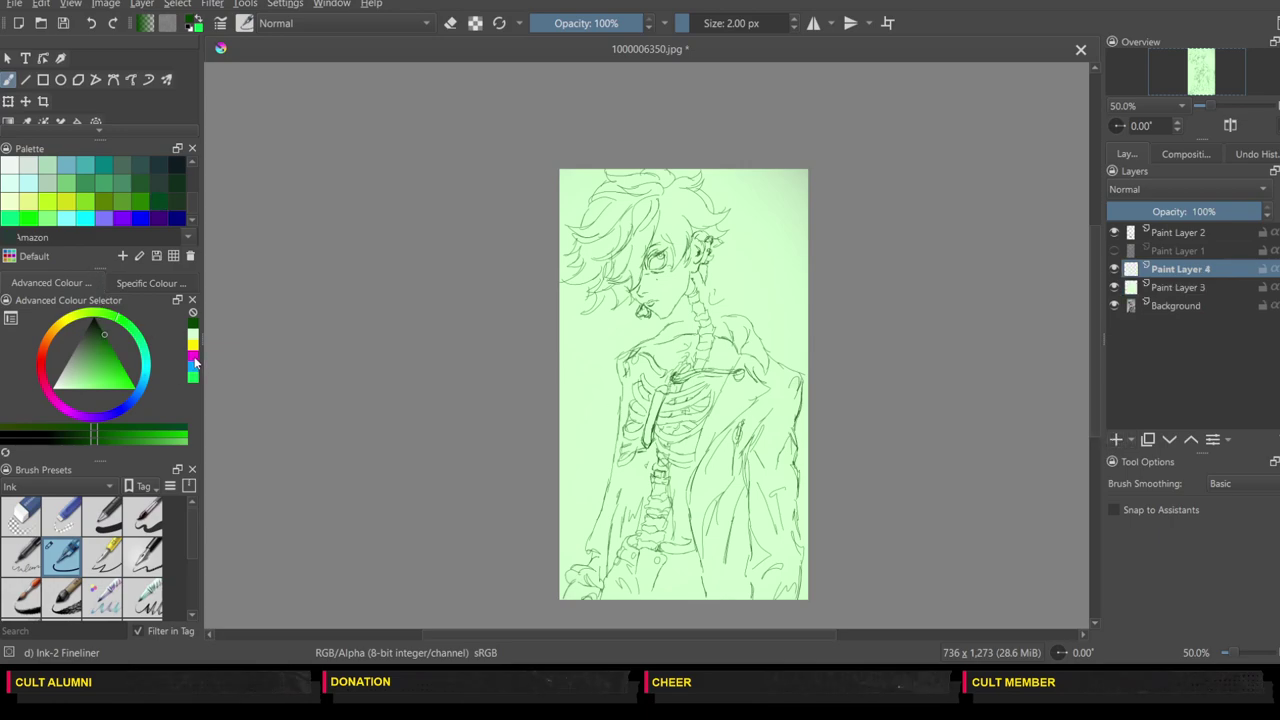
click(194, 356)
drag(714, 292, 693, 349)
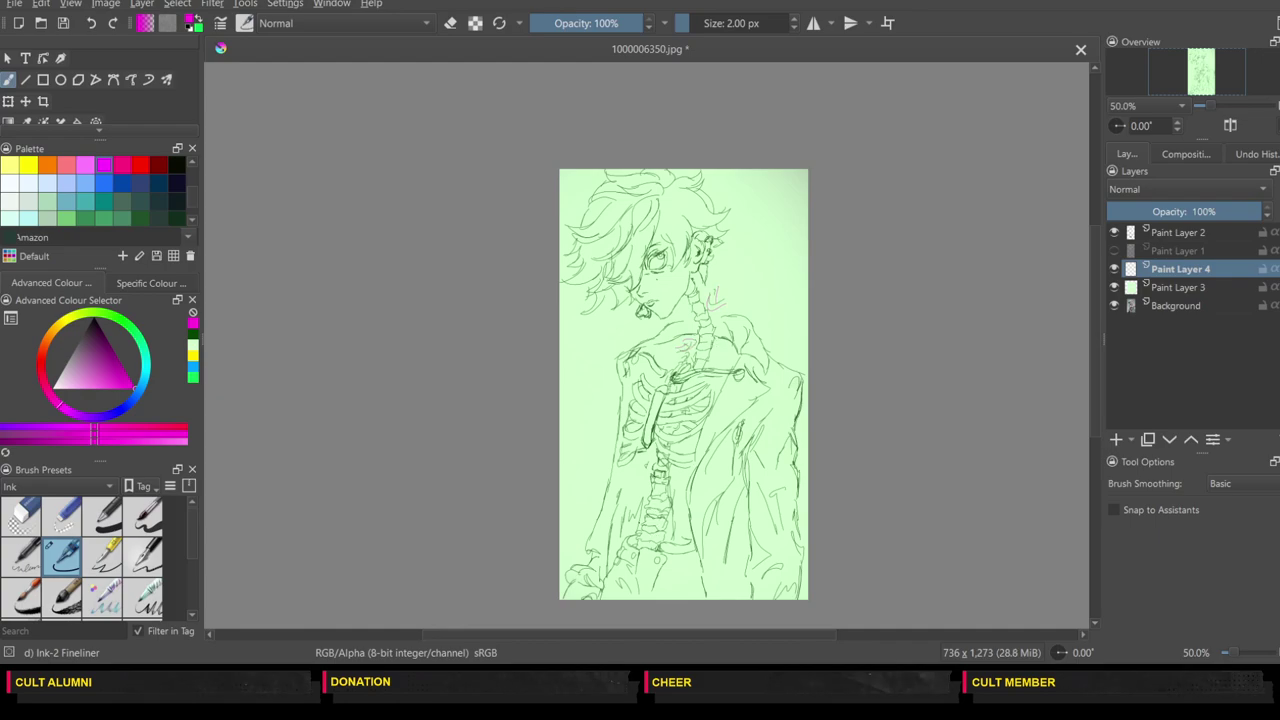
drag(681, 431, 684, 447)
mouse_move(634, 517)
mouse_down()
mouse_move(668, 530)
mouse_move(661, 540)
mouse_up()
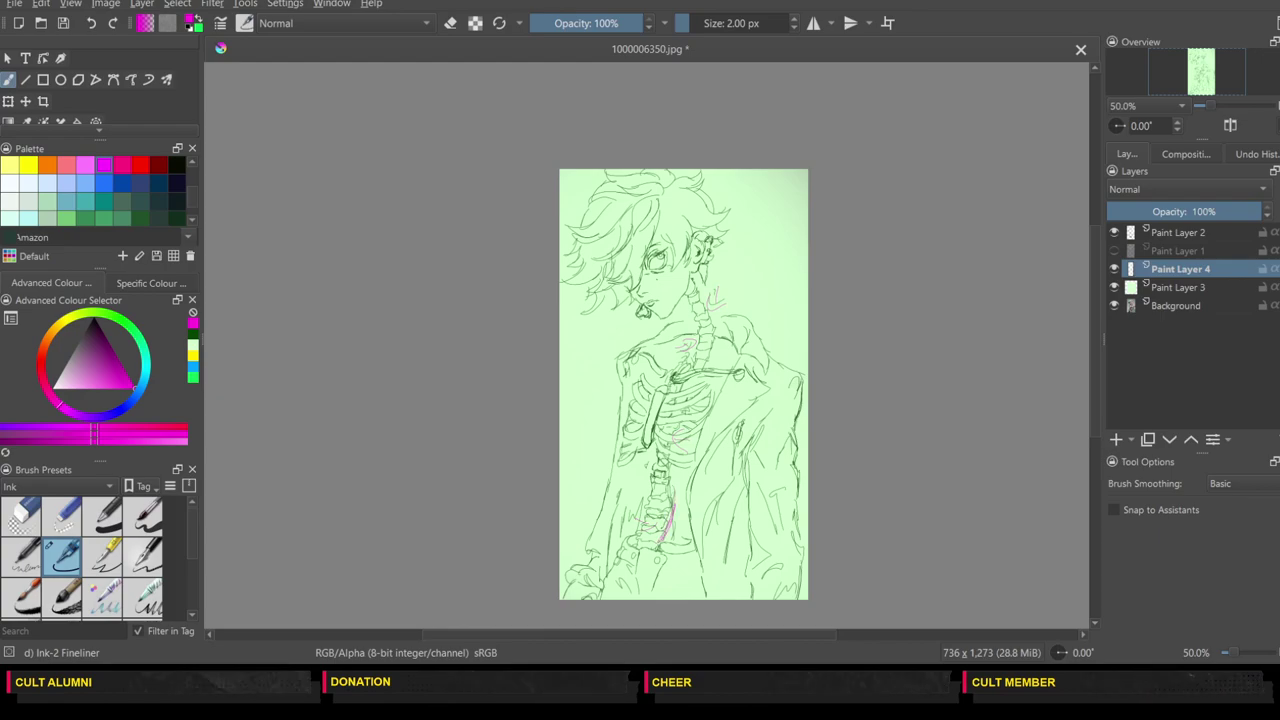
drag(686, 428, 674, 496)
drag(686, 432, 706, 312)
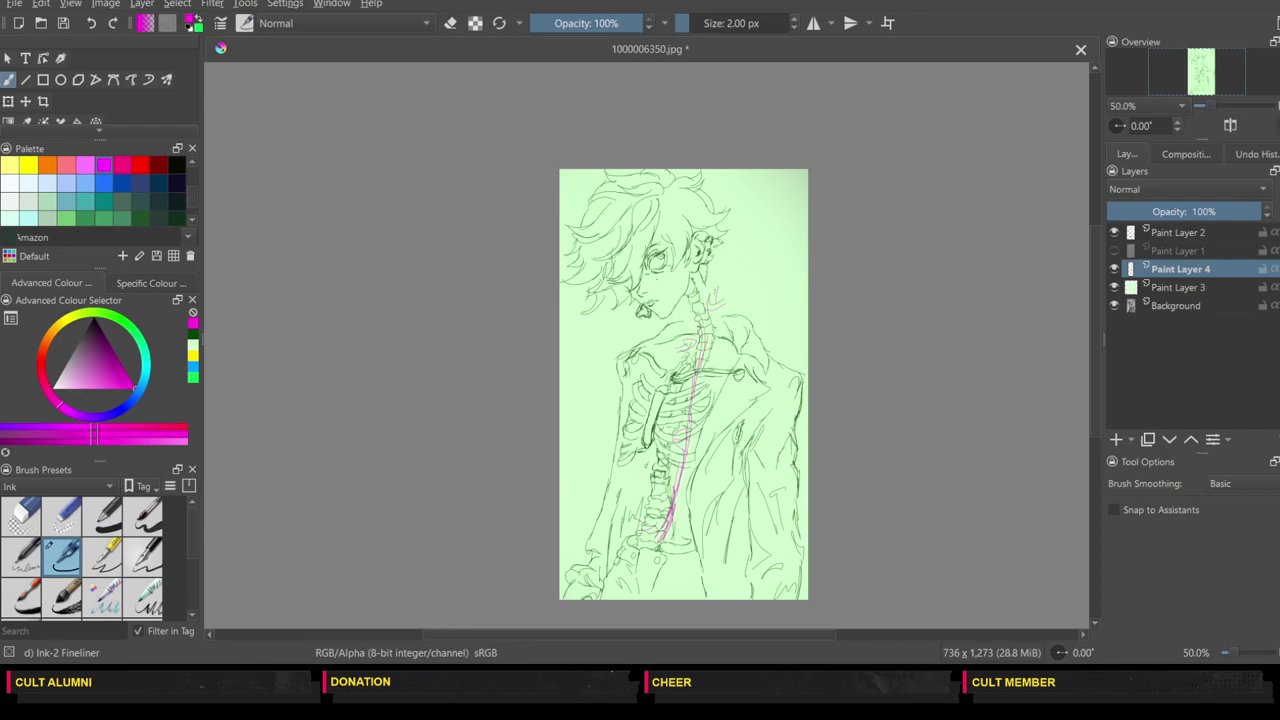
Step: Draw magenta guide lines across the shoulders and down both arms
drag(642, 350, 796, 378)
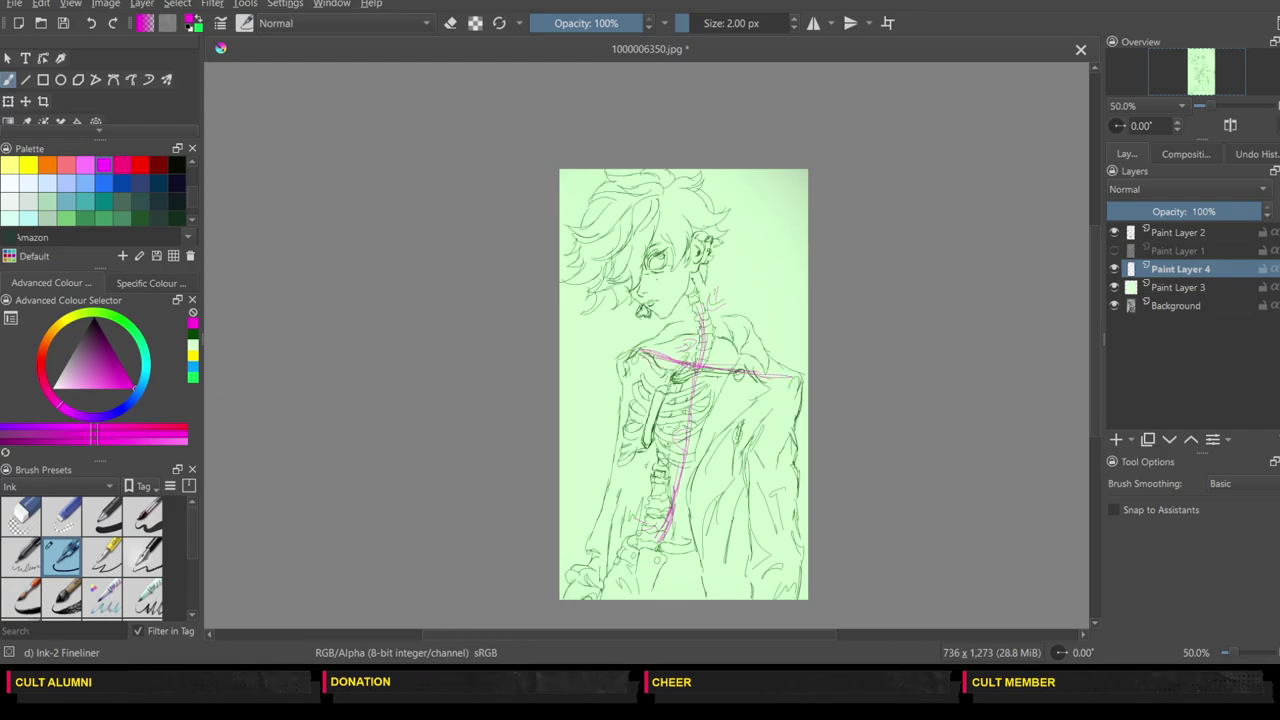
mouse_move(634, 366)
mouse_down()
mouse_move(626, 446)
mouse_move(586, 572)
mouse_up()
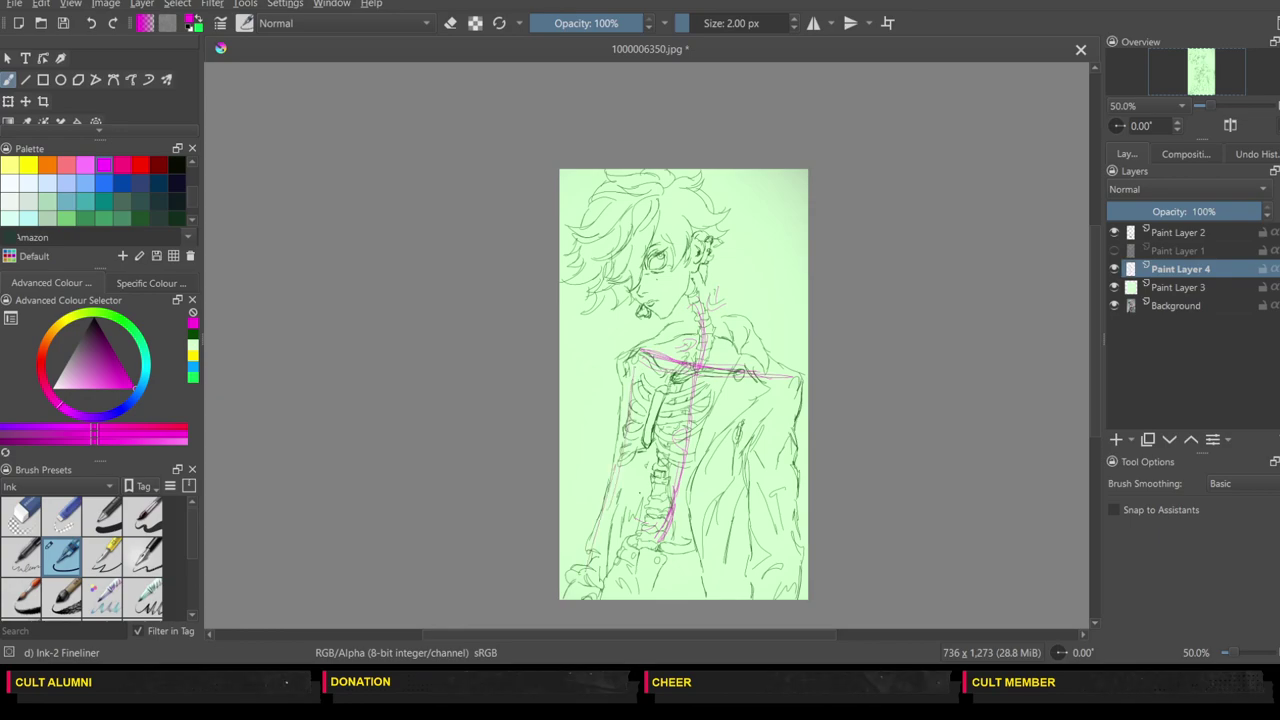
drag(786, 396, 782, 570)
drag(774, 430, 777, 502)
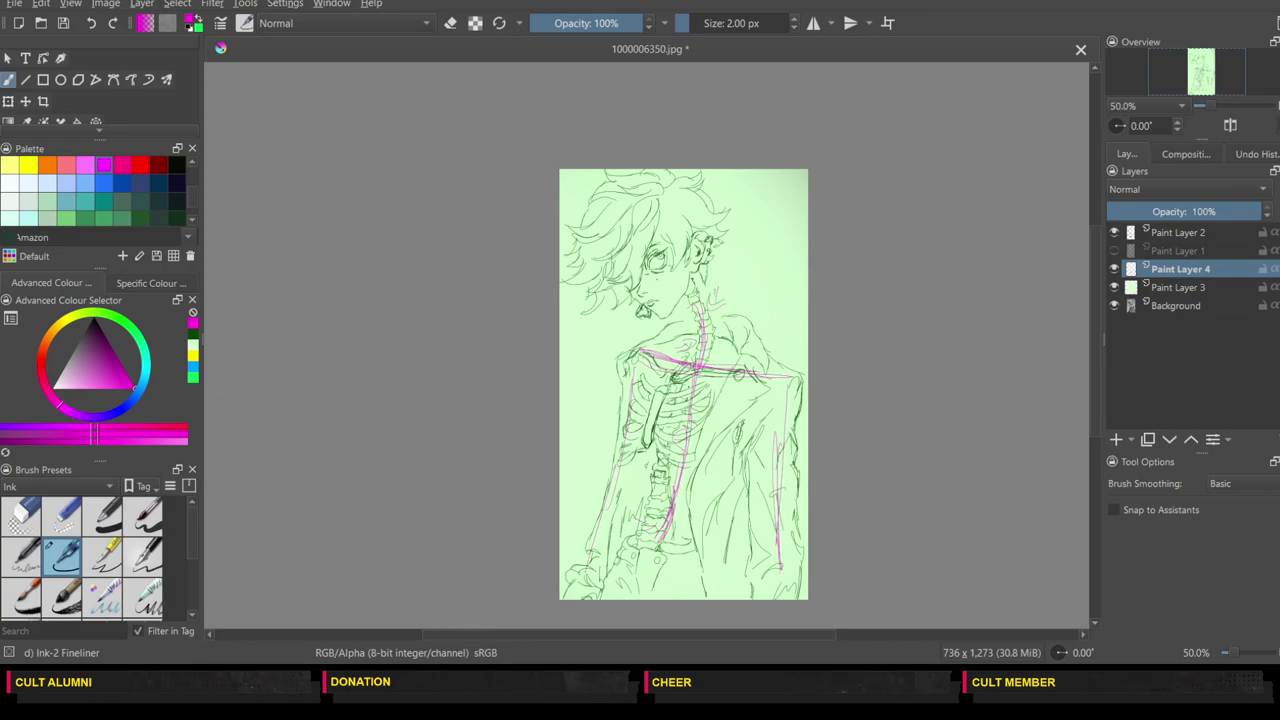
Step: Block in the rib cage's rounded sides and arched lower edge in magenta, and mark the neck beneath the jaw
mouse_move(680, 376)
mouse_down()
mouse_move(734, 386)
mouse_move(654, 391)
mouse_move(645, 443)
mouse_move(684, 450)
mouse_move(713, 486)
mouse_up()
drag(713, 486, 738, 398)
mouse_move(732, 458)
mouse_down()
mouse_move(708, 514)
mouse_move(690, 474)
mouse_up()
drag(704, 452, 632, 486)
drag(646, 398, 632, 480)
drag(670, 372, 638, 456)
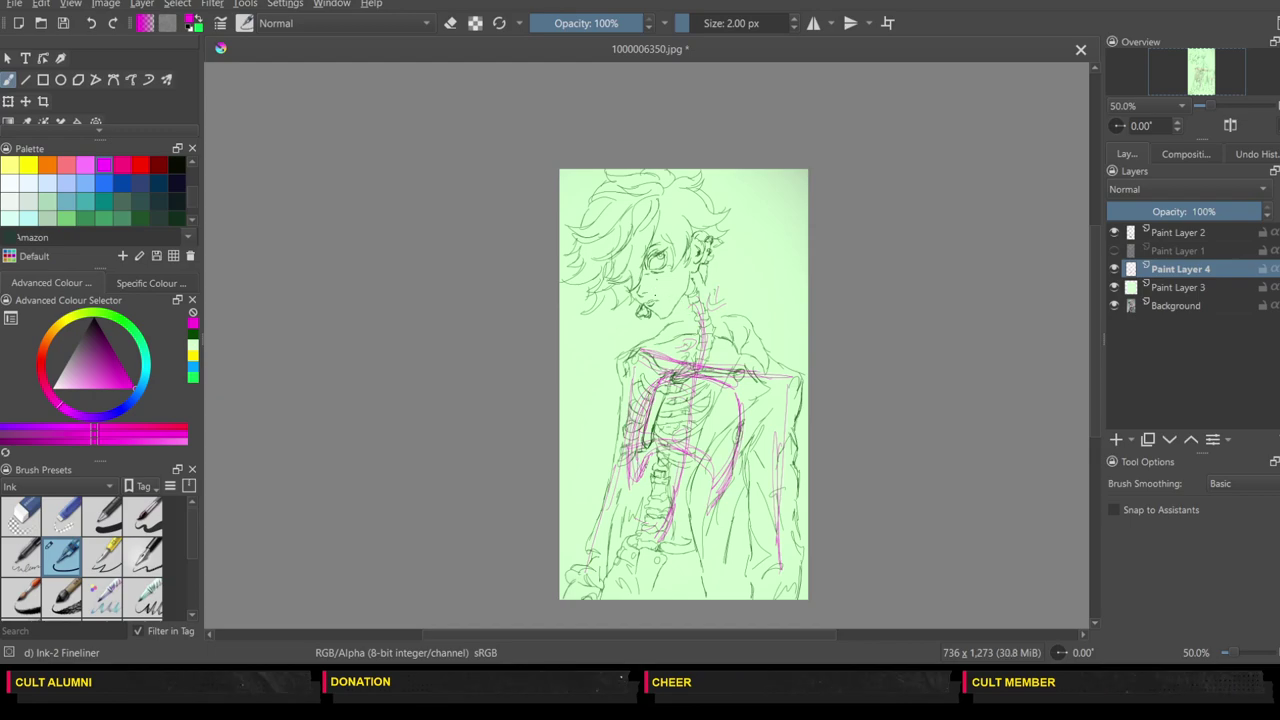
drag(704, 292, 662, 332)
Step: Hide Paint Layer 4 and compare the line art over the original image, over transparency and over the pale green layer
drag(1114, 269, 1115, 306)
click(1114, 306)
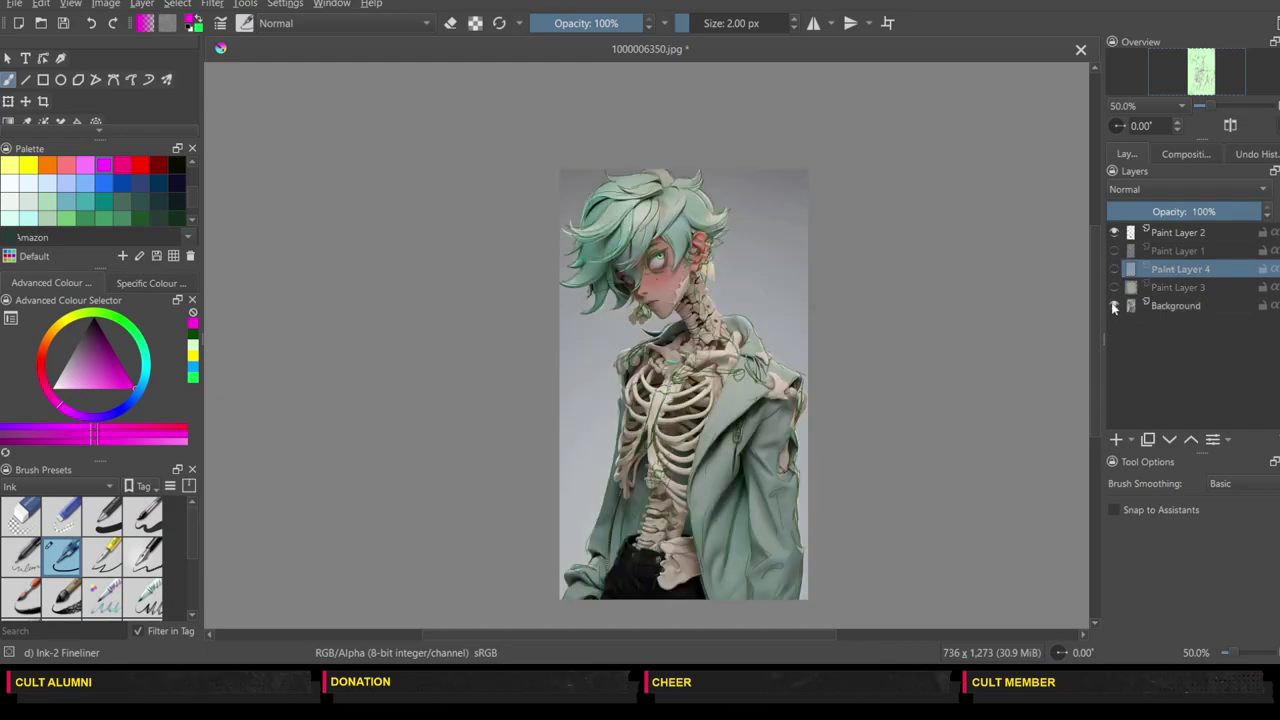
click(1114, 232)
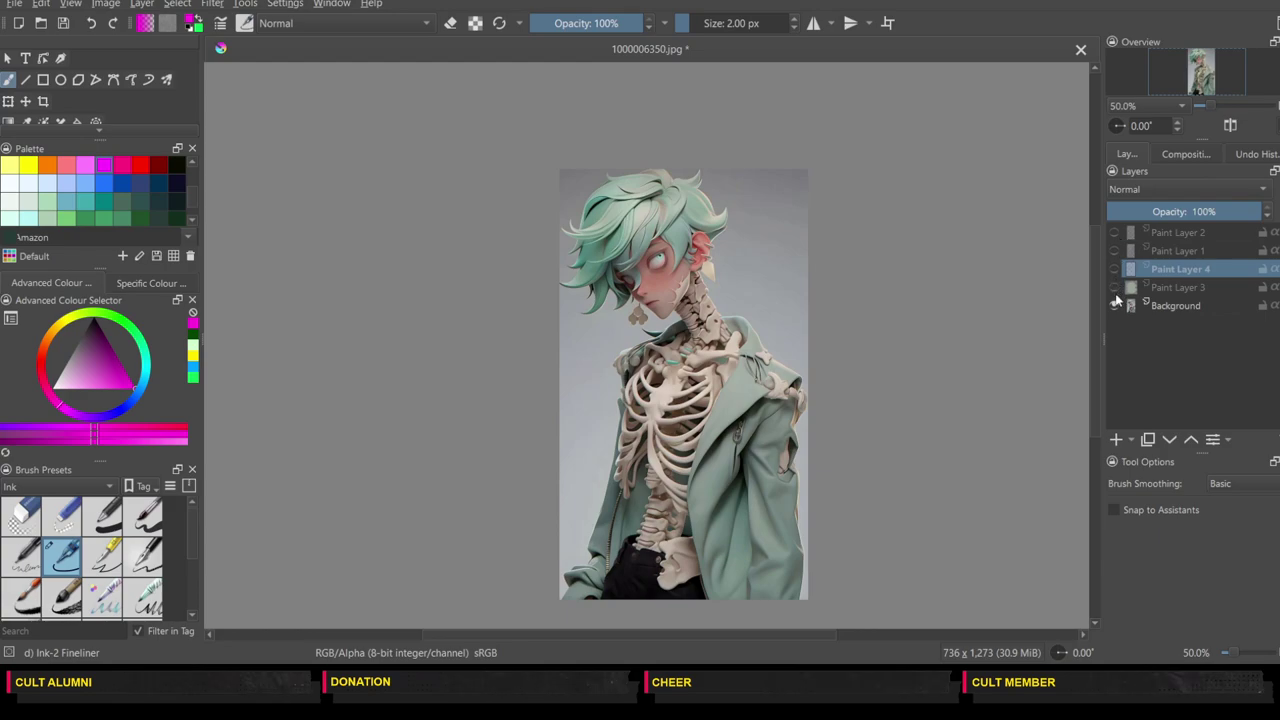
click(1115, 233)
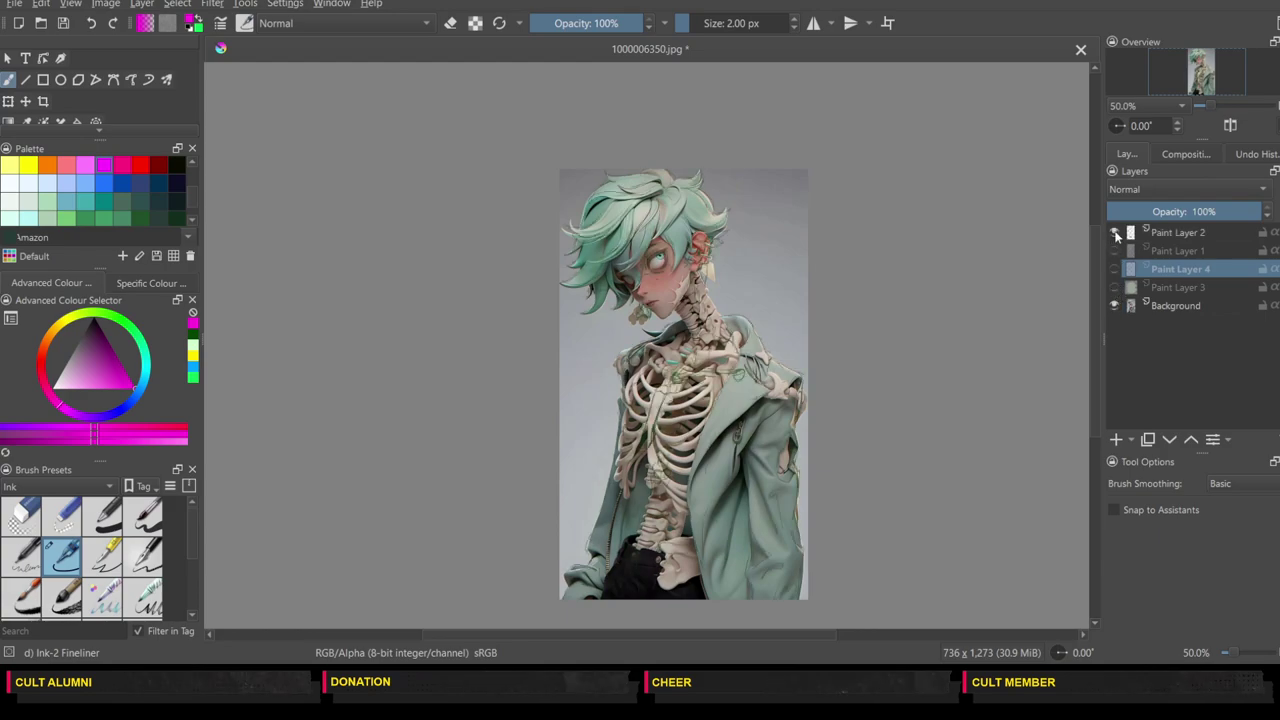
click(1114, 306)
click(1114, 269)
click(1114, 269)
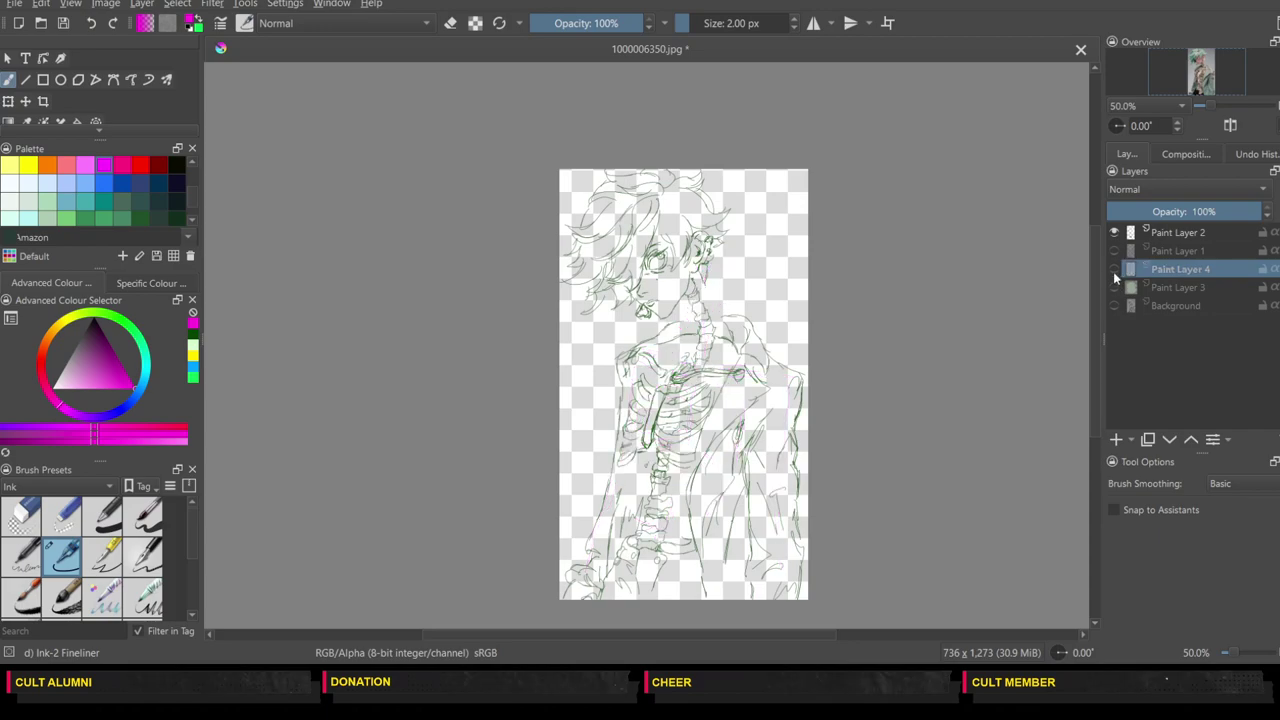
click(1114, 287)
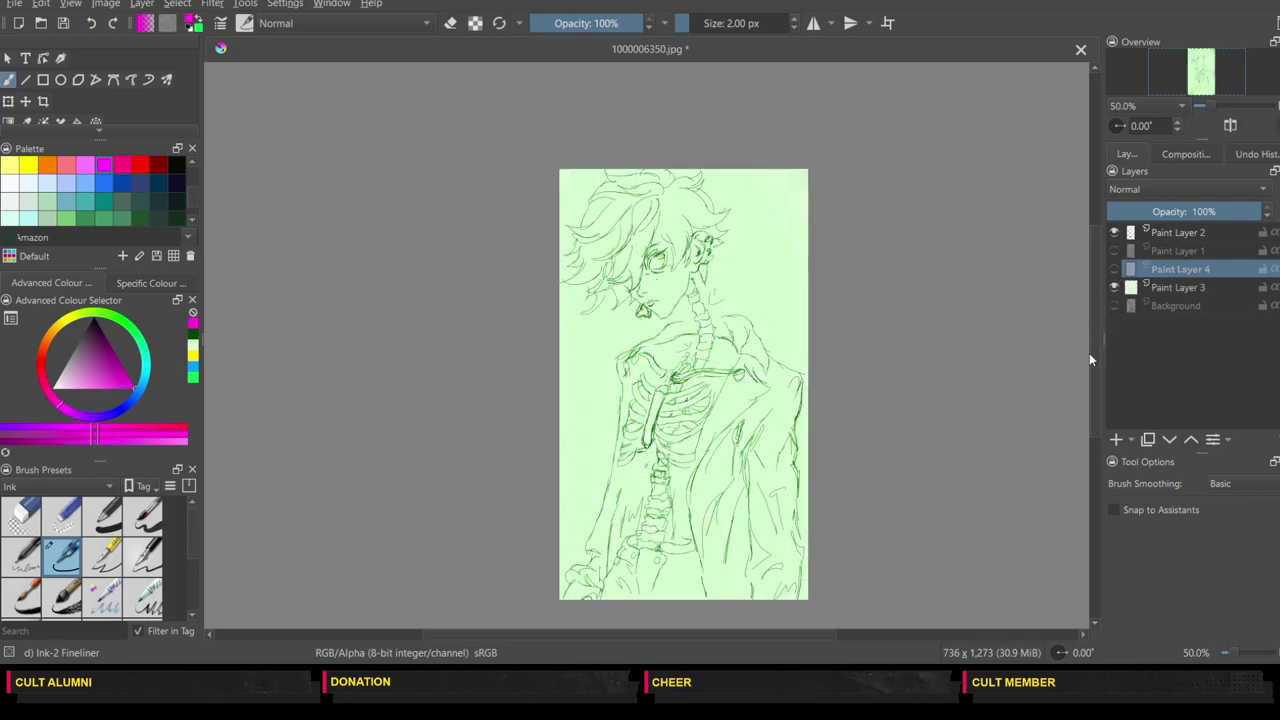
Step: Hide Paint Layer 3 and Paint Layer 2 and show the Background layer alone
click(1114, 287)
click(1114, 232)
click(1114, 305)
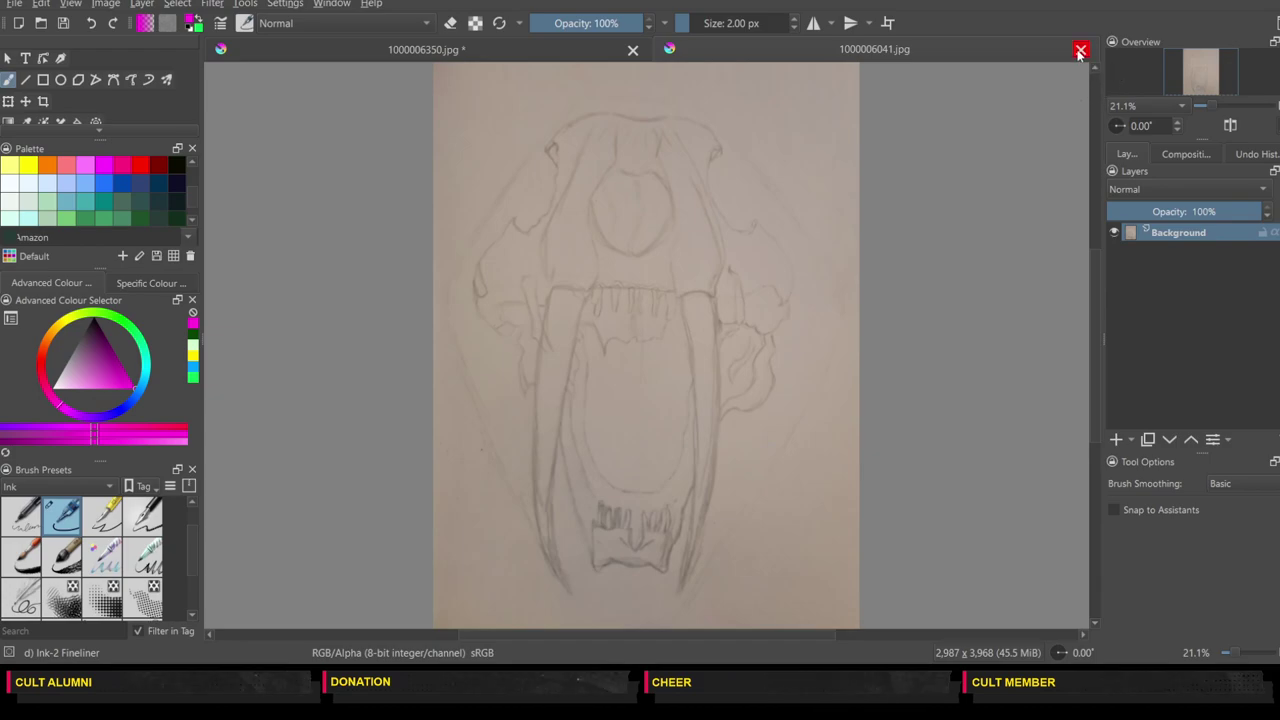
Step: Close the fanged skull drawing 1000006041.jpg and the seahorse photo 1000006207.heic
click(1080, 49)
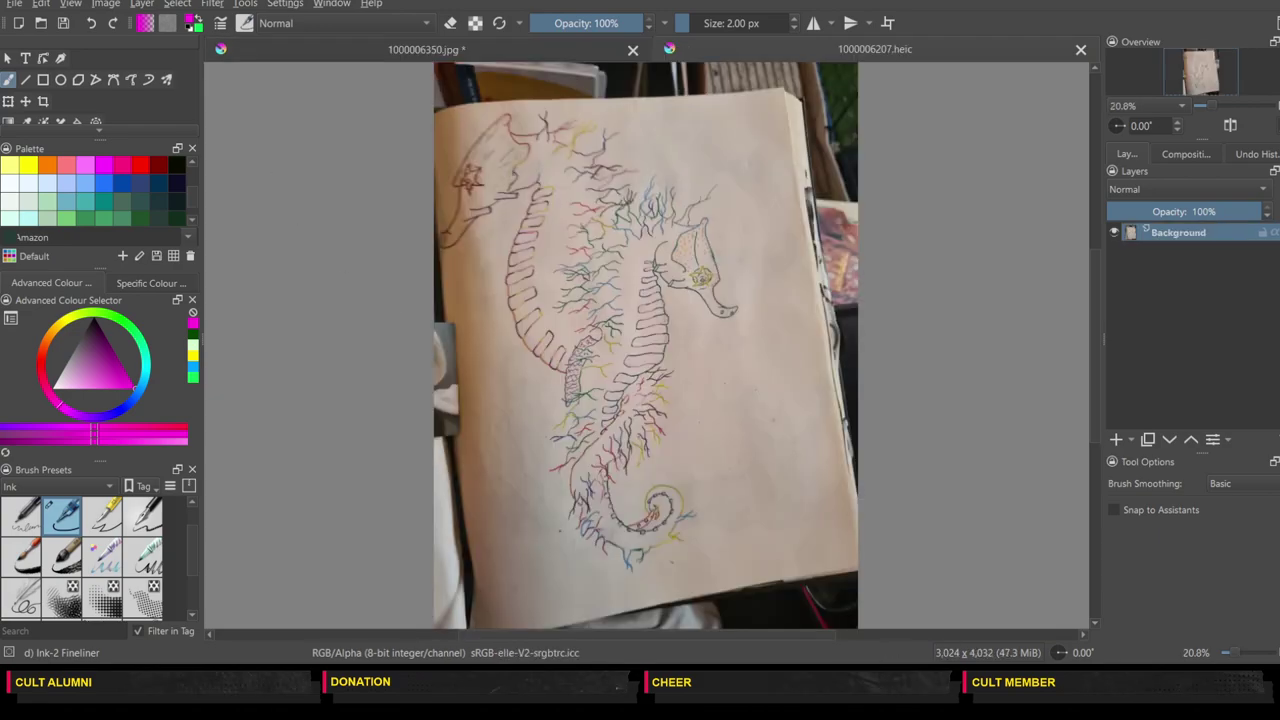
click(1080, 49)
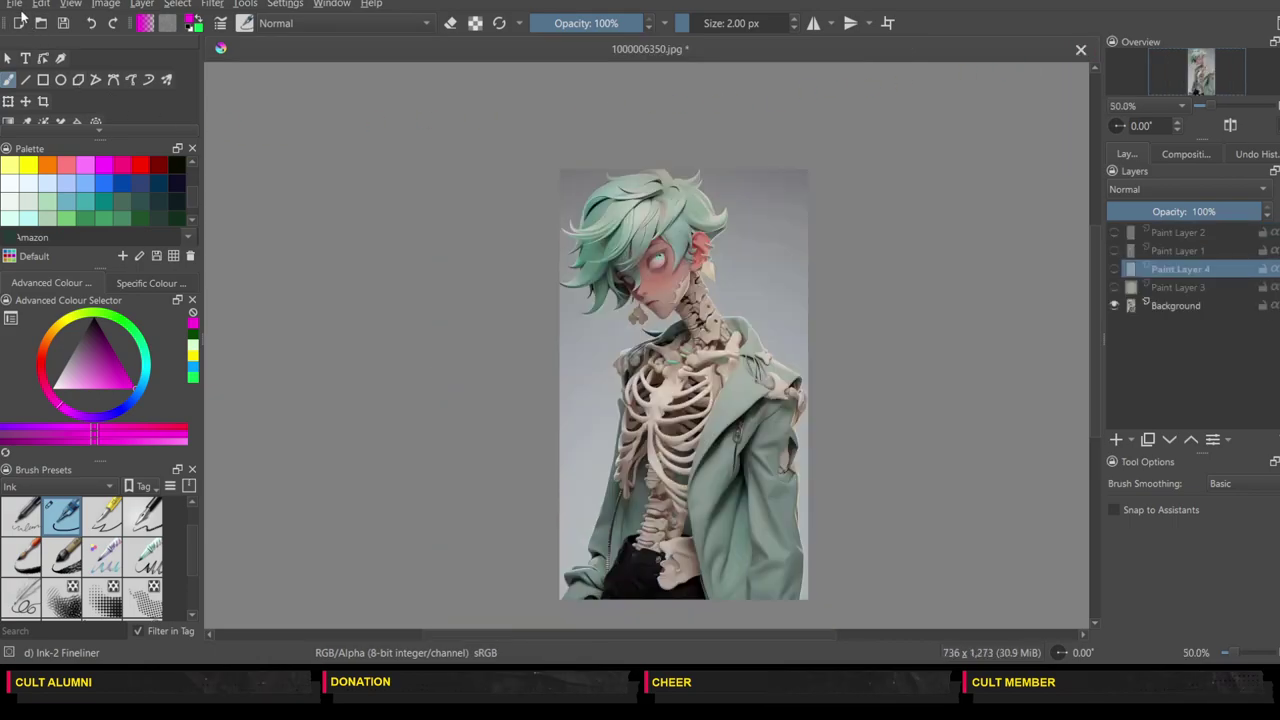
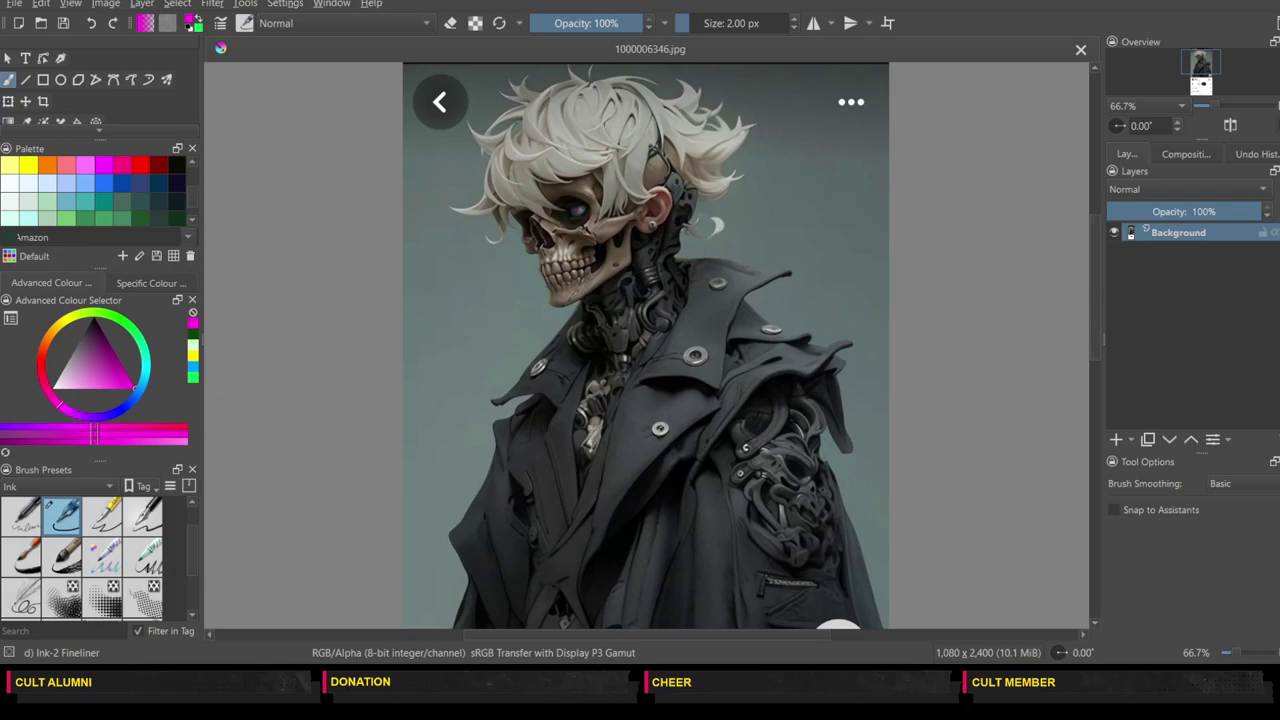
Step: Add a paint layer to 1000006346.jpg and trace the front tufts and the fringe sweeping toward the eye in magenta
scroll(1095, 311, up, 2)
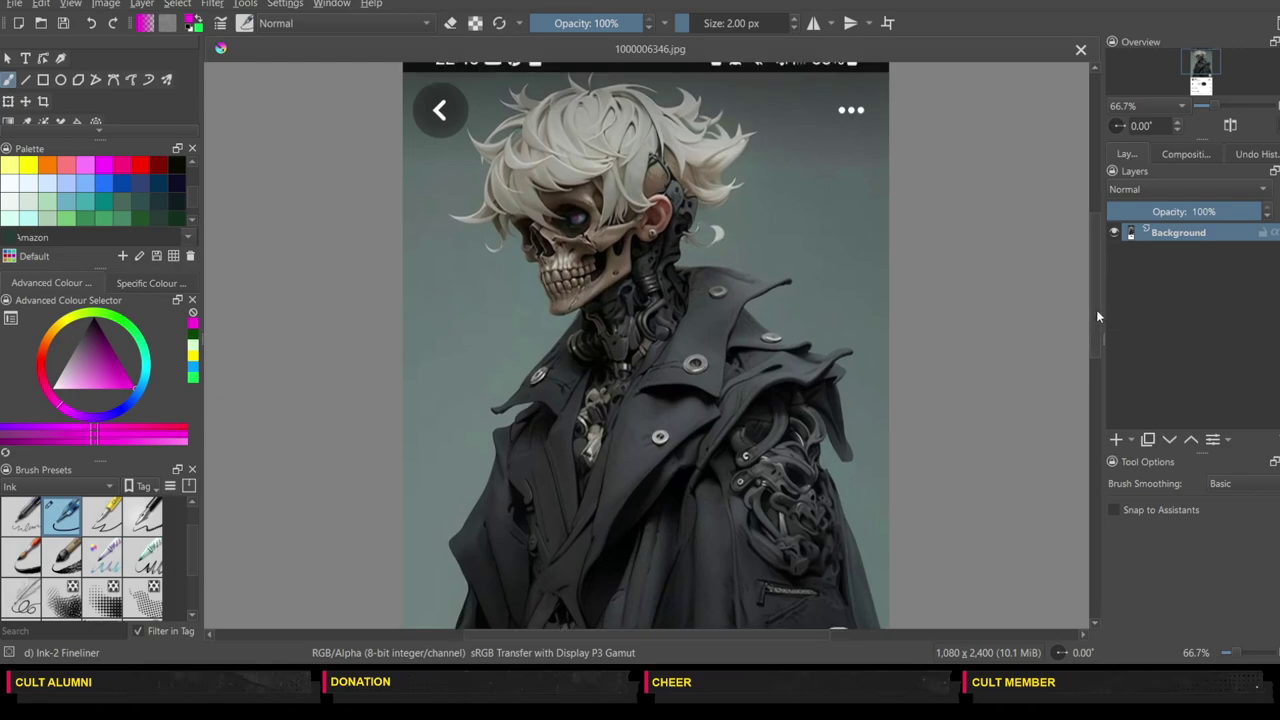
click(1116, 439)
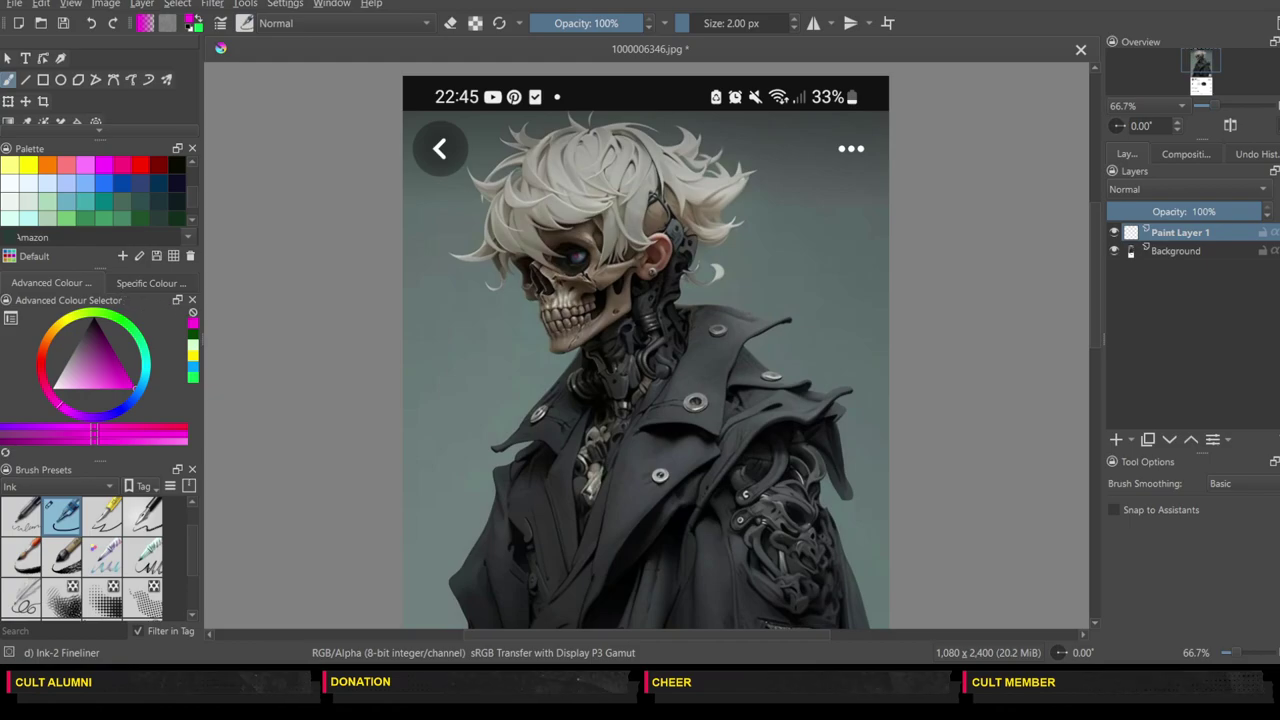
key(ctrl+plus)
key(plus)
scroll(1097, 347, down, 5)
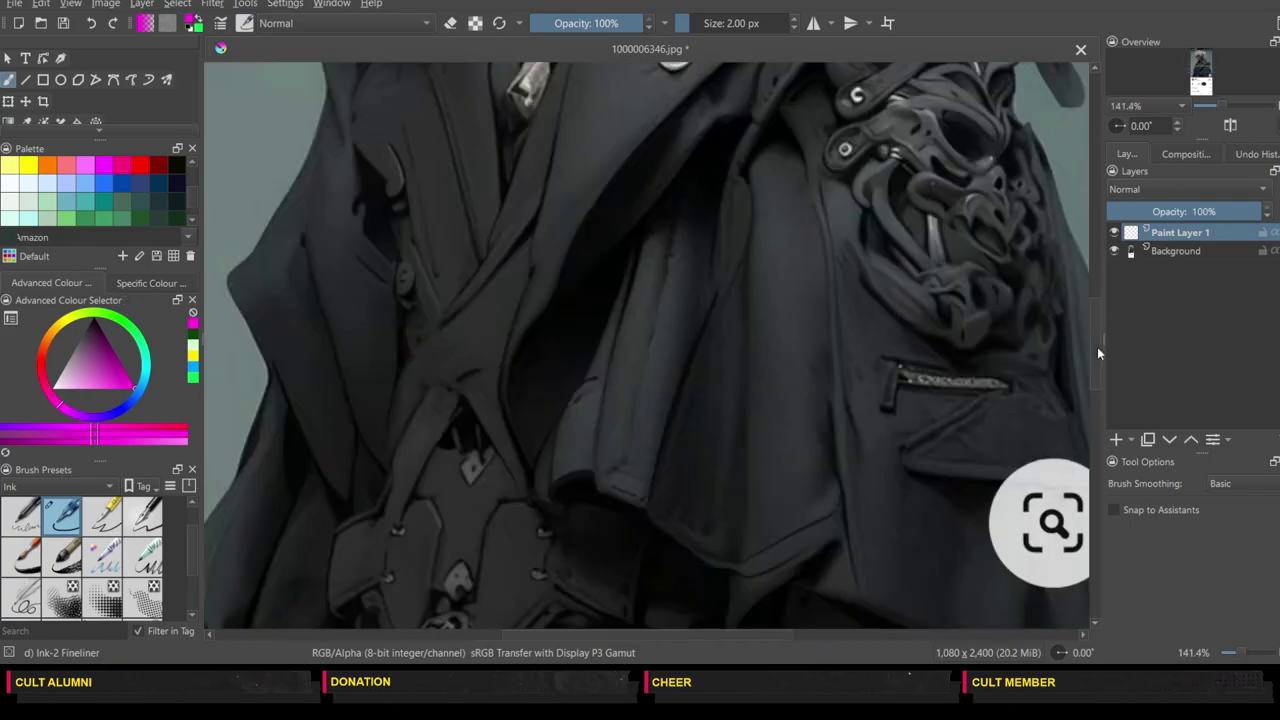
drag(1100, 346, 1096, 116)
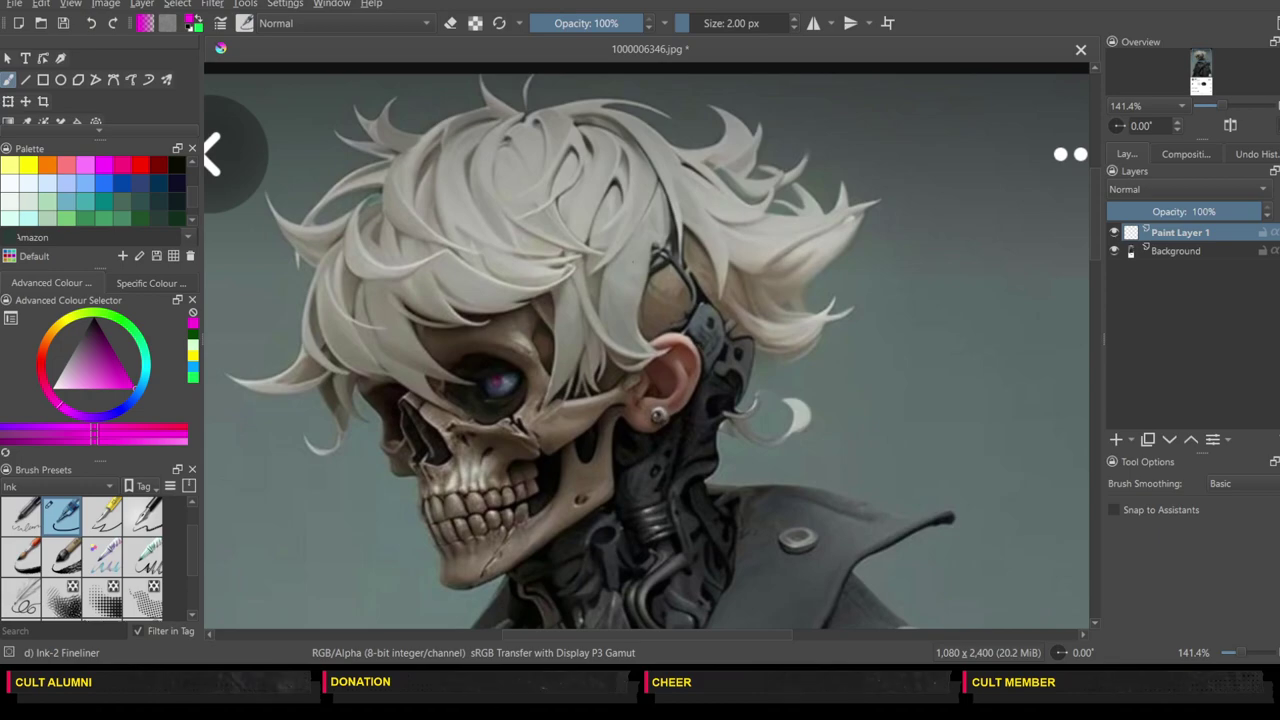
mouse_move(464, 124)
mouse_down()
mouse_move(413, 188)
mouse_move(429, 226)
mouse_move(468, 245)
mouse_up()
mouse_move(468, 245)
mouse_down()
mouse_move(404, 226)
mouse_move(392, 202)
mouse_move(404, 160)
mouse_move(452, 120)
mouse_move(380, 124)
mouse_move(397, 103)
mouse_move(357, 115)
mouse_up()
mouse_move(342, 186)
mouse_down()
mouse_move(282, 236)
mouse_move(342, 362)
mouse_up()
drag(432, 264, 366, 278)
drag(352, 210, 358, 246)
drag(430, 370, 476, 386)
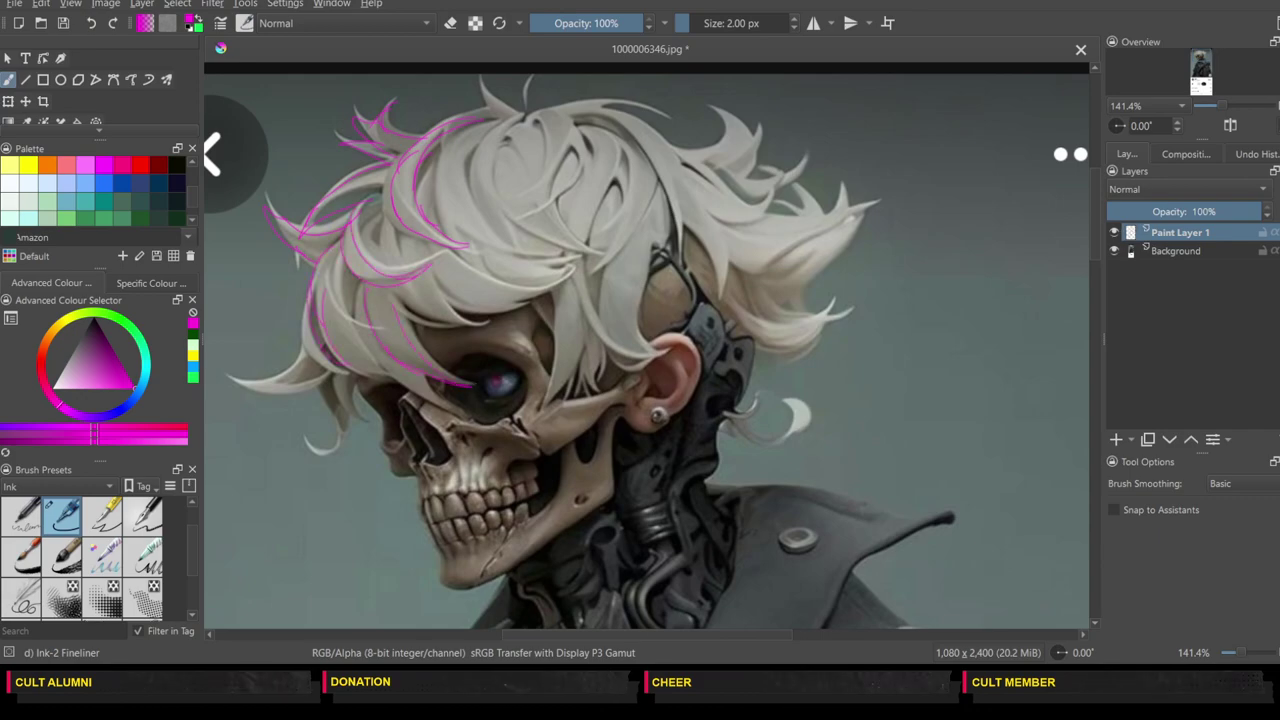
Step: Trace the loose locks hanging in front of the face and the fringe strands reaching past the eye socket
drag(386, 386, 408, 402)
drag(274, 377, 228, 390)
mouse_move(466, 302)
mouse_down()
mouse_move(532, 290)
mouse_move(498, 288)
mouse_move(456, 258)
mouse_up()
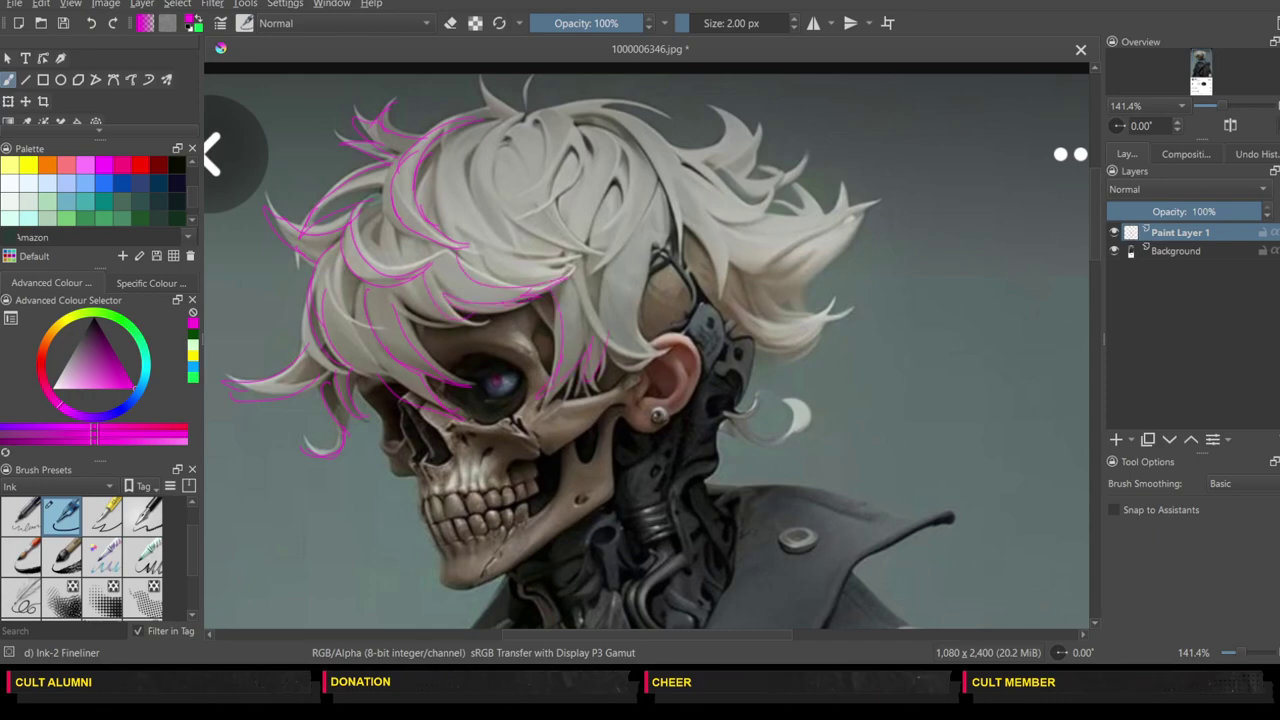
Step: Trace the long hair locks falling from the crown toward the cheekbone and ear
drag(620, 288, 584, 346)
drag(644, 260, 632, 316)
drag(652, 204, 626, 262)
mouse_move(656, 204)
mouse_down()
mouse_move(629, 232)
mouse_move(606, 272)
mouse_up()
drag(626, 186, 600, 236)
Step: Outline the top of the crown, the dark parting line and the upper back locks with their upturned tip
drag(526, 124, 638, 109)
drag(676, 252, 656, 160)
mouse_move(734, 210)
mouse_down()
mouse_move(706, 264)
mouse_move(690, 260)
mouse_up()
drag(680, 174, 732, 190)
mouse_move(766, 200)
mouse_down()
mouse_move(754, 218)
mouse_move(702, 220)
mouse_up()
drag(736, 128, 694, 154)
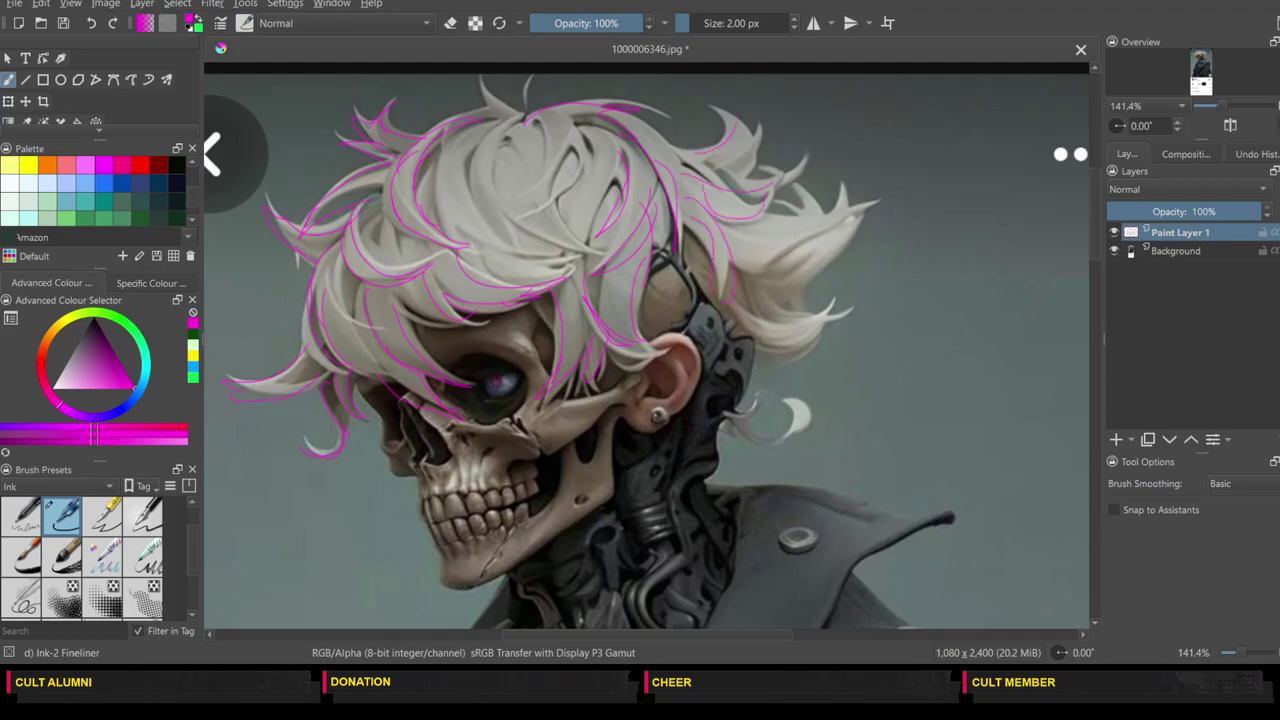
Step: Trace the flicked tips of the rear hair and outline the ear with its inner fold and stud earring
mouse_move(818, 180)
mouse_down()
mouse_move(772, 214)
mouse_move(856, 216)
mouse_up()
mouse_move(862, 214)
mouse_down()
mouse_move(800, 290)
mouse_move(790, 326)
mouse_move(836, 302)
mouse_move(780, 352)
mouse_up()
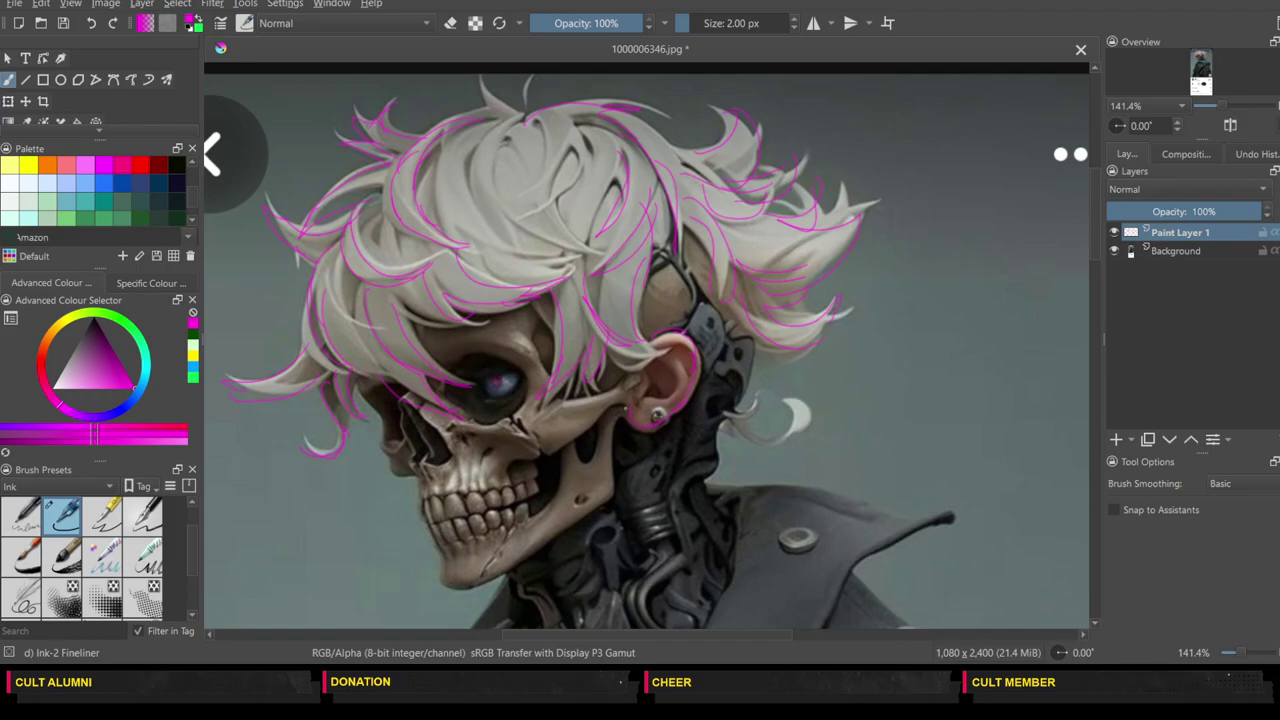
drag(664, 410, 652, 420)
drag(676, 362, 656, 398)
Step: Outline the jawbone with its openings and tooth line, and trace the cheekbone back to the ear
mouse_move(618, 421)
mouse_down()
mouse_move(604, 531)
mouse_move(545, 537)
mouse_up()
mouse_move(537, 488)
mouse_down()
mouse_move(528, 508)
mouse_move(559, 471)
mouse_move(548, 458)
mouse_move(537, 488)
mouse_up()
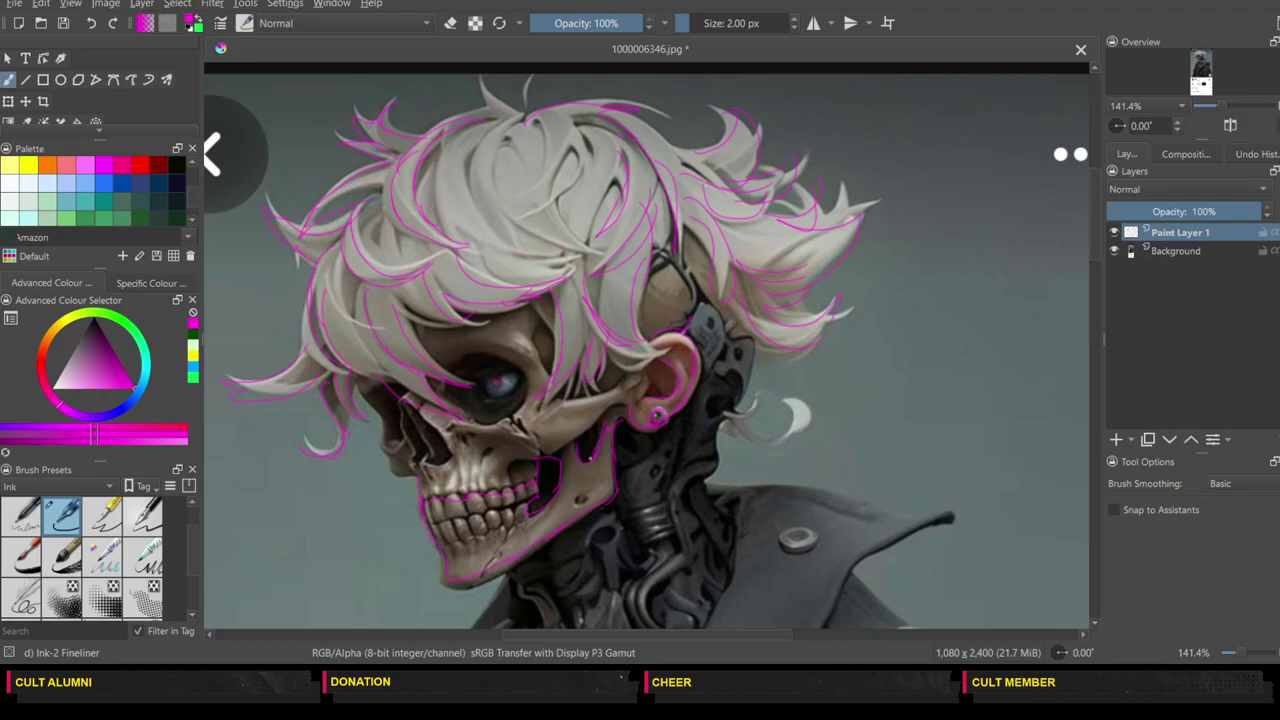
mouse_move(606, 420)
mouse_down()
mouse_move(577, 449)
mouse_move(620, 407)
mouse_up()
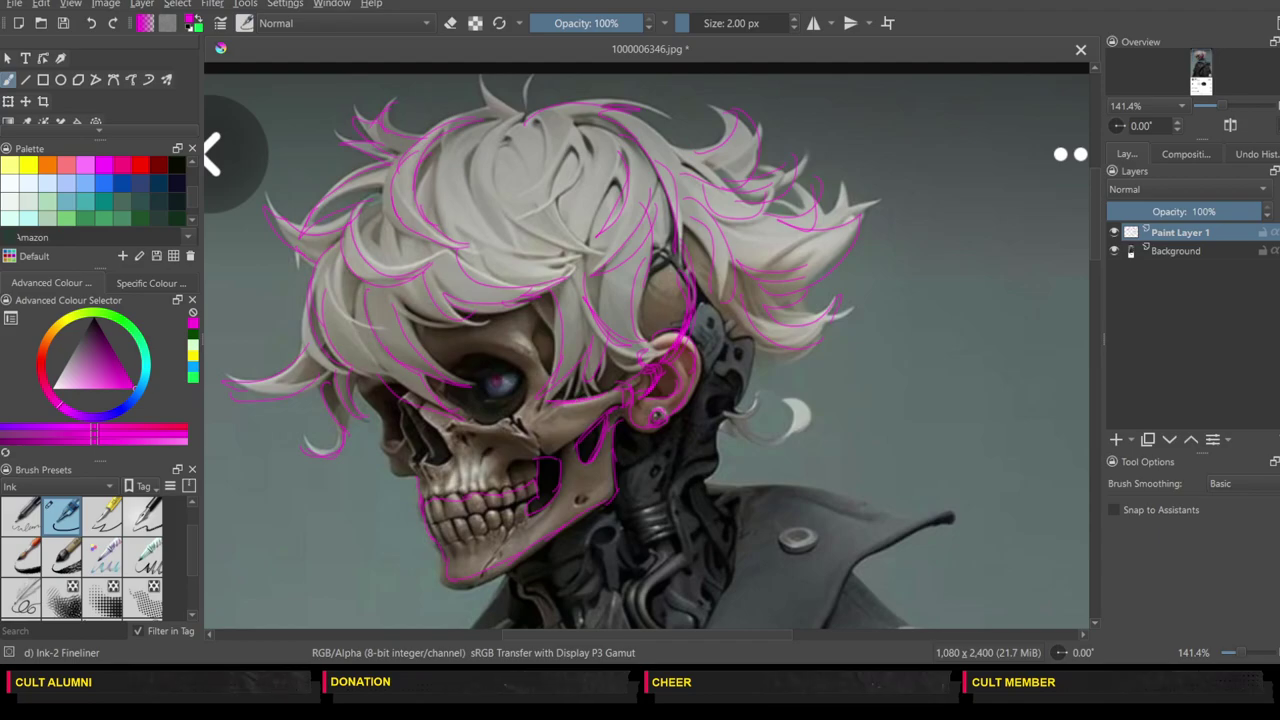
Step: Trace the eye socket's upper rim and the cheekbone edge, and outline the teeth and the dark opening behind them
mouse_move(515, 409)
mouse_down()
mouse_move(520, 367)
mouse_move(467, 354)
mouse_move(453, 366)
mouse_up()
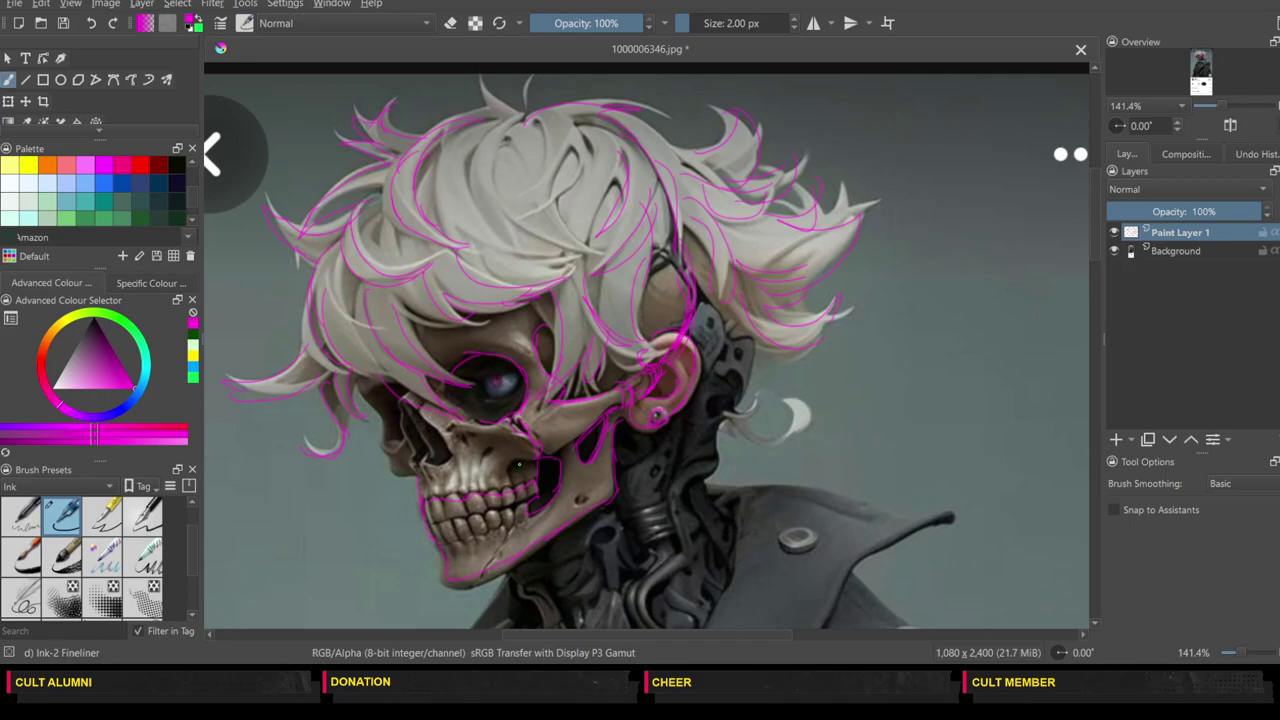
mouse_move(522, 460)
mouse_down()
mouse_move(510, 465)
mouse_move(522, 470)
mouse_up()
drag(542, 462, 546, 479)
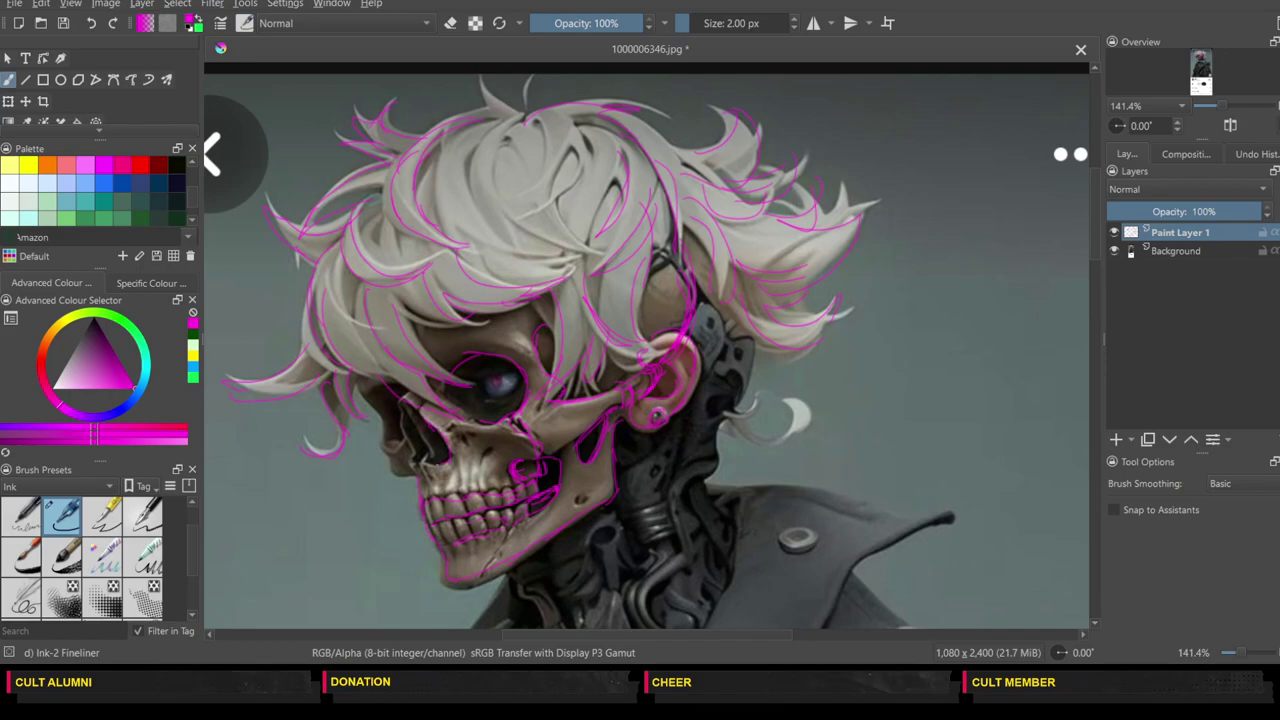
Step: Outline the nasal cavities, the far eye socket and the front face profile, and circle the glowing eyeball
mouse_move(410, 448)
mouse_down()
mouse_move(407, 405)
mouse_move(421, 410)
mouse_up()
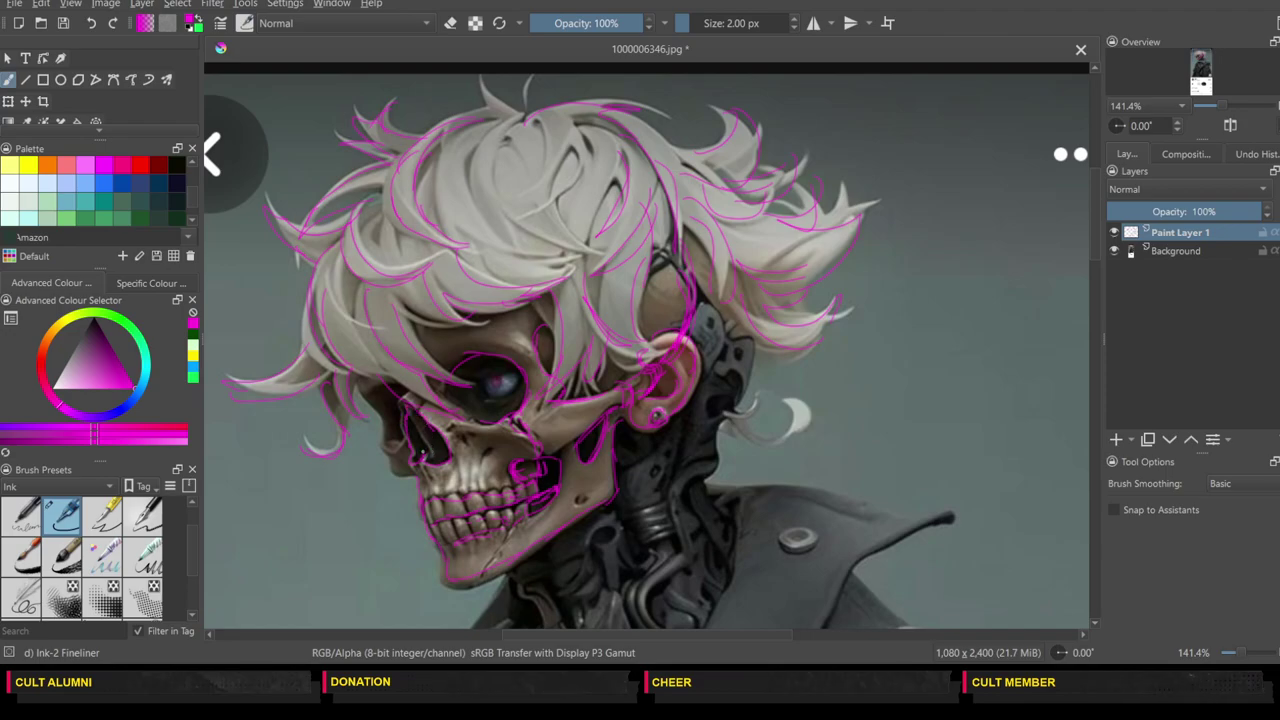
mouse_move(414, 418)
mouse_down()
mouse_move(420, 472)
mouse_move(448, 464)
mouse_up()
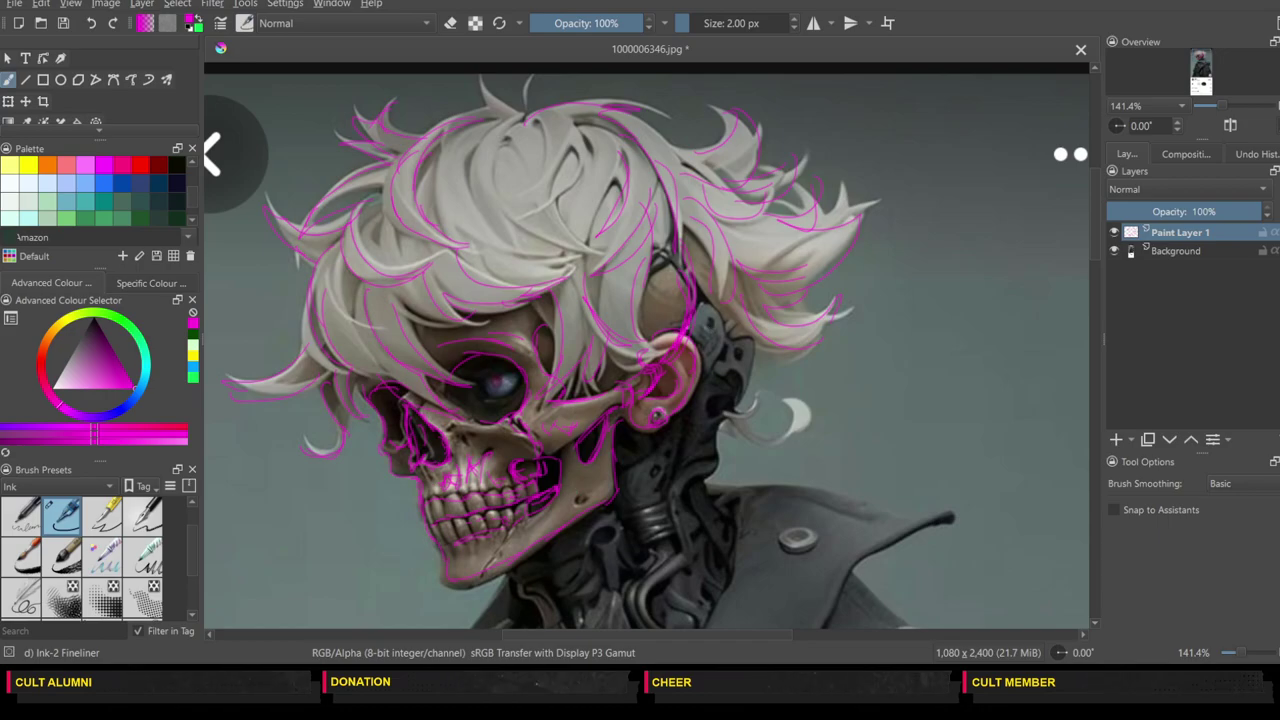
mouse_move(515, 386)
mouse_down()
mouse_move(492, 398)
mouse_move(475, 381)
mouse_up()
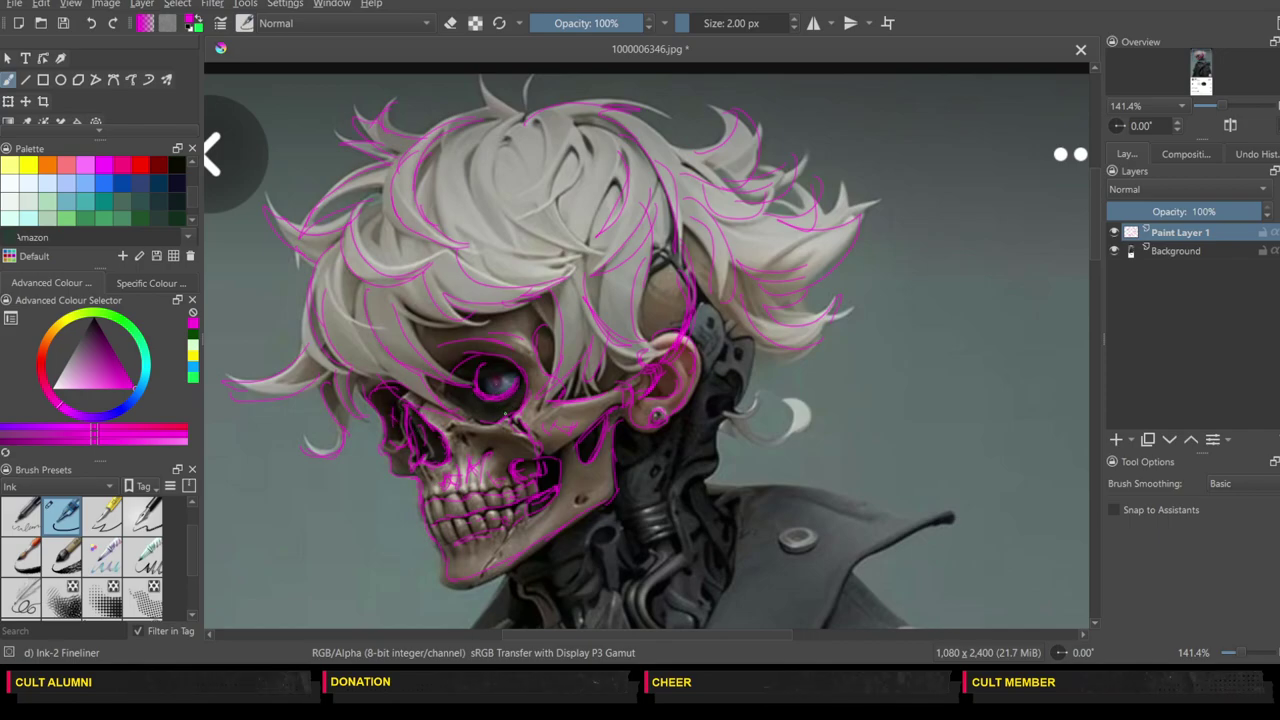
Step: Mark the small jaw hole and trace the rear neck plates and cables from behind the ear down to the collar
drag(586, 494, 578, 500)
mouse_move(622, 468)
mouse_down()
mouse_move(682, 438)
mouse_move(684, 410)
mouse_move(716, 454)
mouse_move(680, 500)
mouse_move(685, 436)
mouse_up()
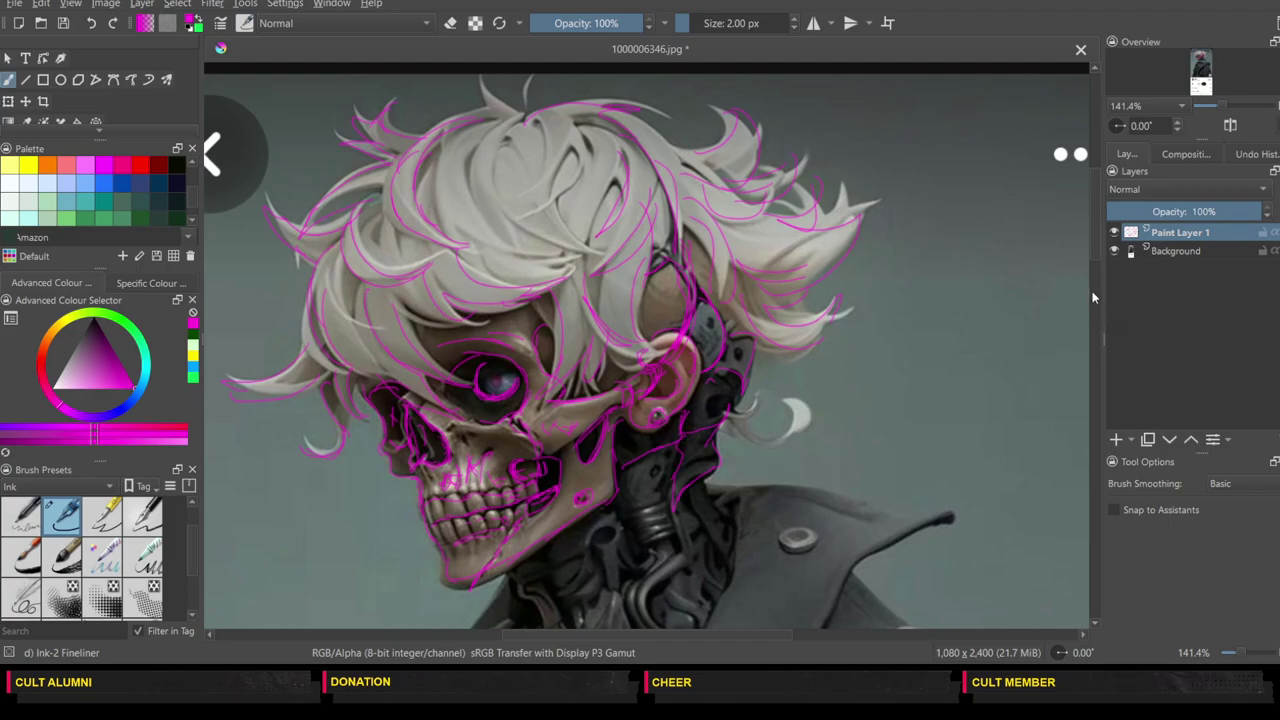
scroll(1093, 296, down, 5)
drag(1094, 302, 1093, 224)
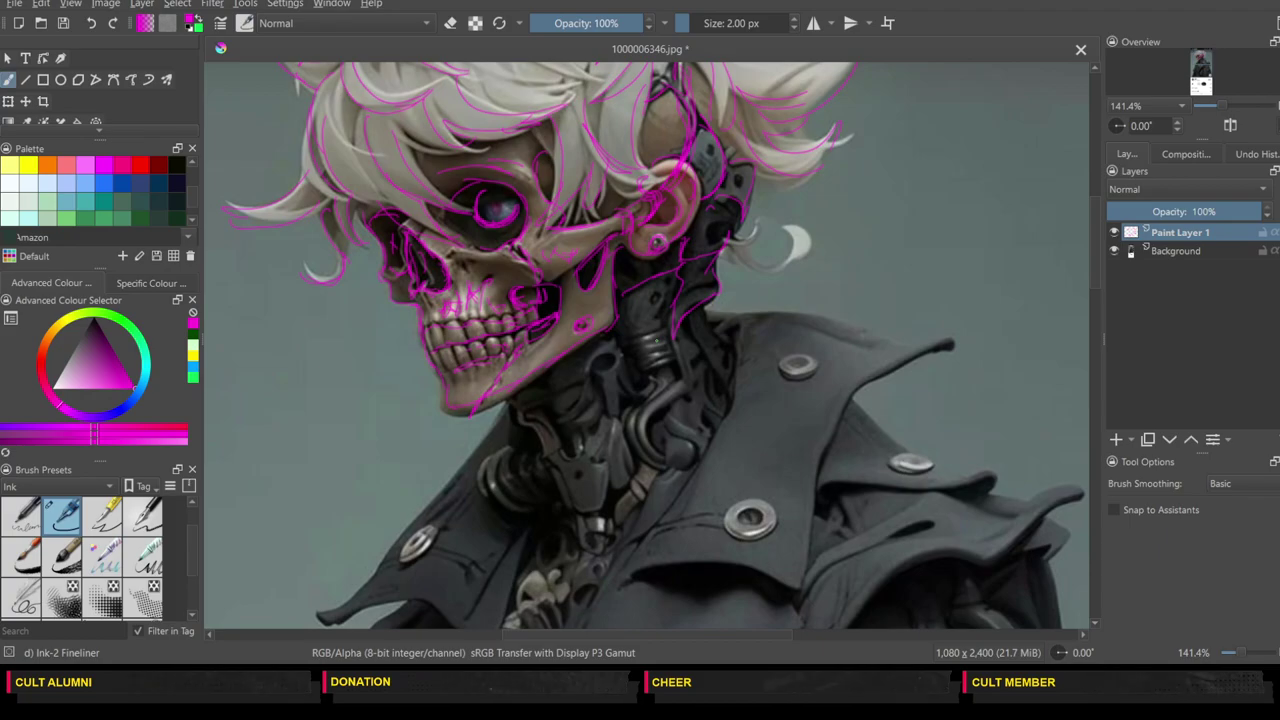
mouse_move(674, 338)
mouse_down()
mouse_move(679, 383)
mouse_move(653, 439)
mouse_move(690, 440)
mouse_move(692, 462)
mouse_move(674, 458)
mouse_up()
mouse_move(688, 394)
mouse_down()
mouse_move(708, 426)
mouse_move(719, 411)
mouse_up()
mouse_move(692, 364)
mouse_down()
mouse_move(690, 335)
mouse_move(726, 386)
mouse_up()
drag(706, 318, 726, 368)
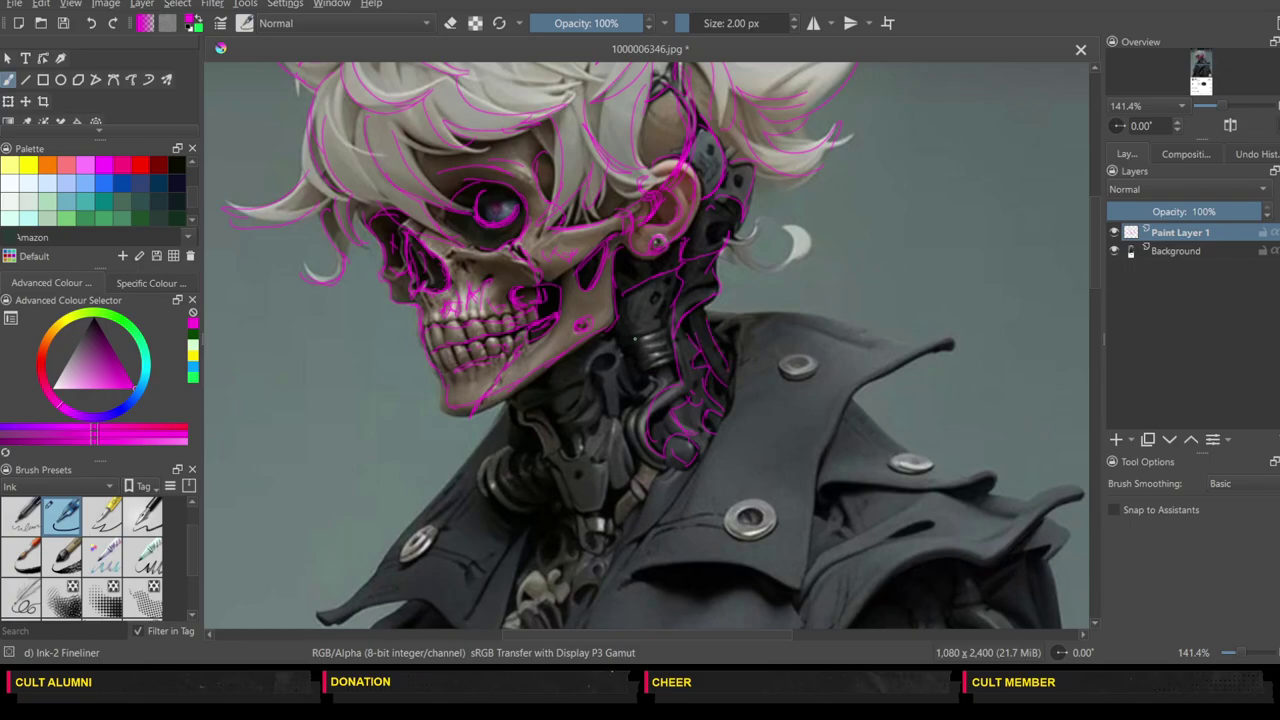
Step: Trace the neck's central tube, curved hose, round joint and front plate, plus the loose hair wisp behind the neck
mouse_move(617, 322)
mouse_down()
mouse_move(644, 372)
mouse_move(626, 420)
mouse_move(662, 468)
mouse_up()
mouse_move(612, 356)
mouse_down()
mouse_move(588, 368)
mouse_move(620, 372)
mouse_up()
drag(762, 218, 787, 206)
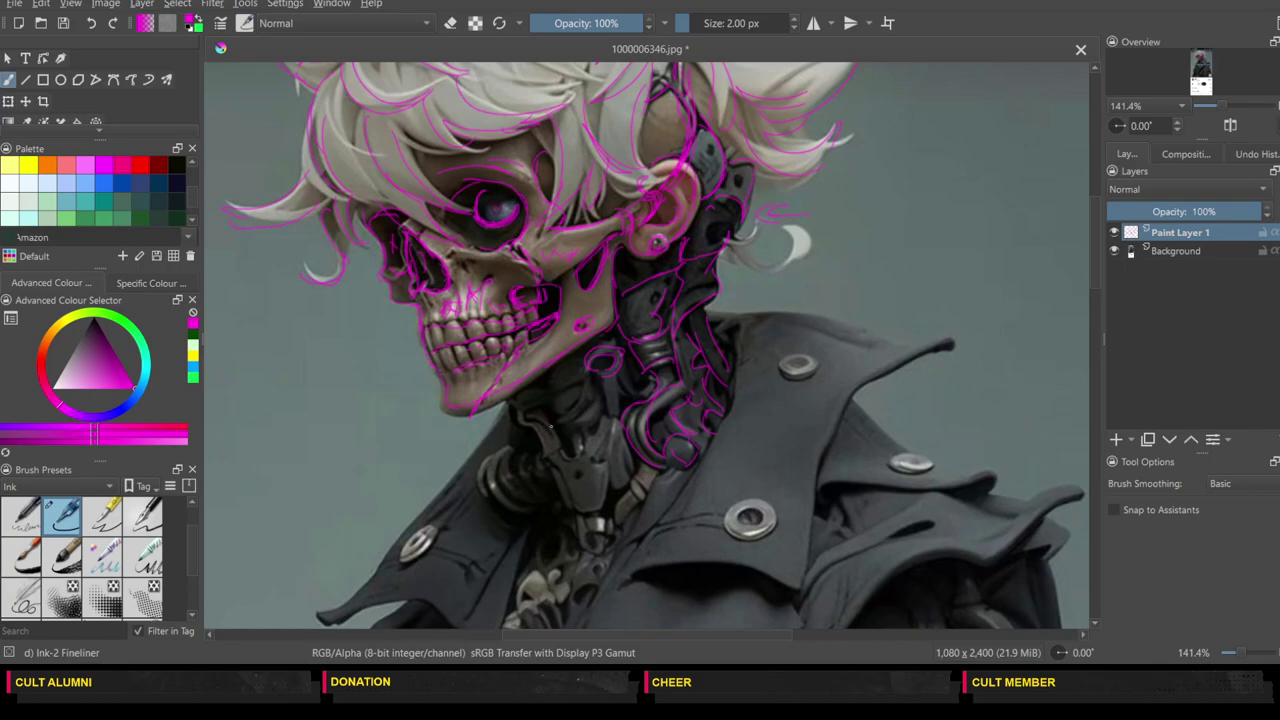
mouse_move(583, 456)
mouse_down()
mouse_move(554, 394)
mouse_move(593, 378)
mouse_move(597, 429)
mouse_up()
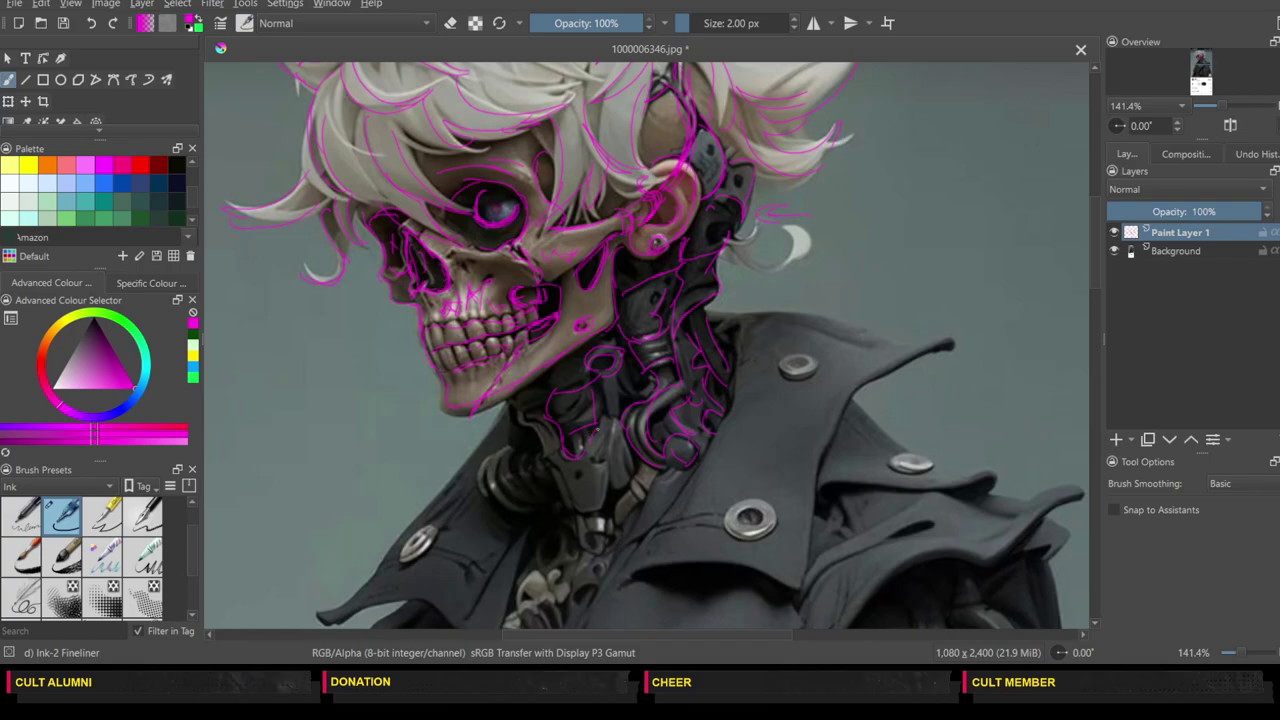
Step: Outline the front neck pistons, the coiled hoses beside them and the rounded base piece above the chest
drag(617, 385, 617, 419)
mouse_move(529, 430)
mouse_down()
mouse_move(530, 399)
mouse_move(556, 377)
mouse_move(545, 464)
mouse_move(560, 486)
mouse_move(606, 510)
mouse_move(627, 458)
mouse_move(609, 508)
mouse_move(622, 498)
mouse_move(580, 516)
mouse_move(590, 543)
mouse_move(609, 534)
mouse_move(562, 549)
mouse_move(486, 477)
mouse_move(503, 454)
mouse_up()
drag(541, 507, 507, 430)
drag(534, 482, 561, 513)
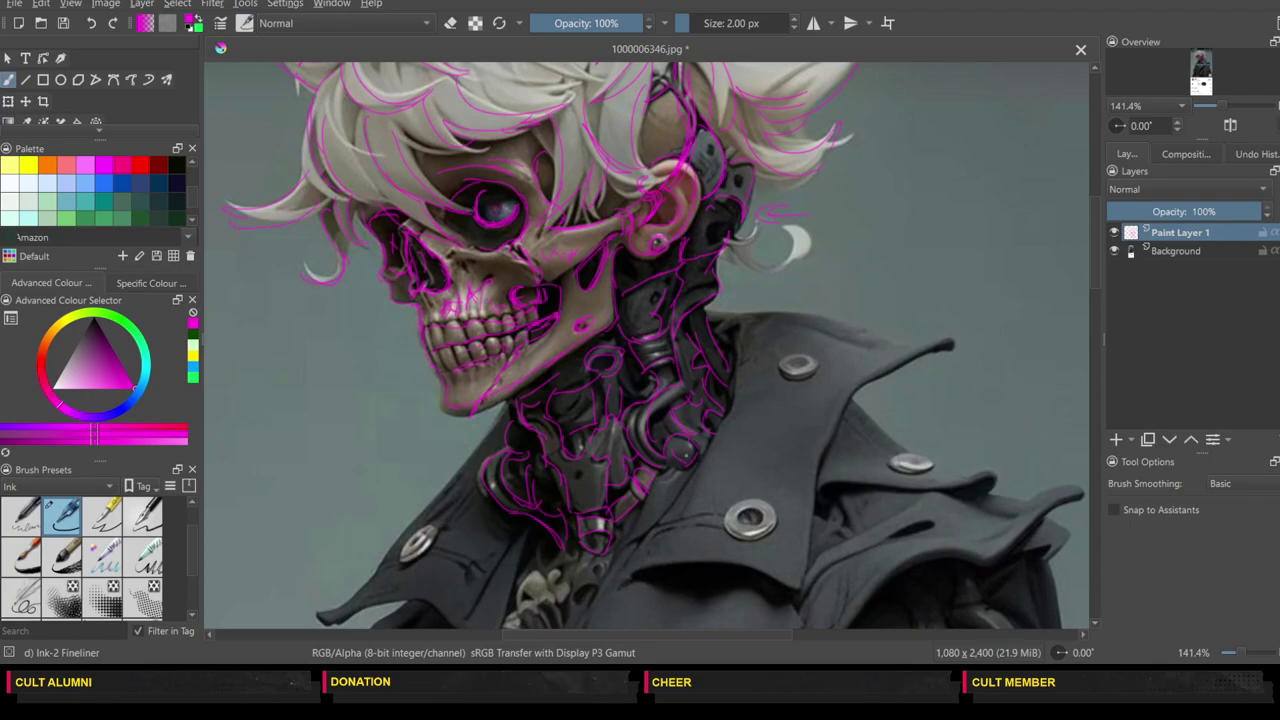
drag(584, 360, 572, 377)
Step: Trace the near collar's inner and top edges and the lower outline of its large buttoned lapel
mouse_move(710, 326)
mouse_down()
mouse_move(737, 345)
mouse_move(728, 405)
mouse_up()
drag(714, 318, 805, 311)
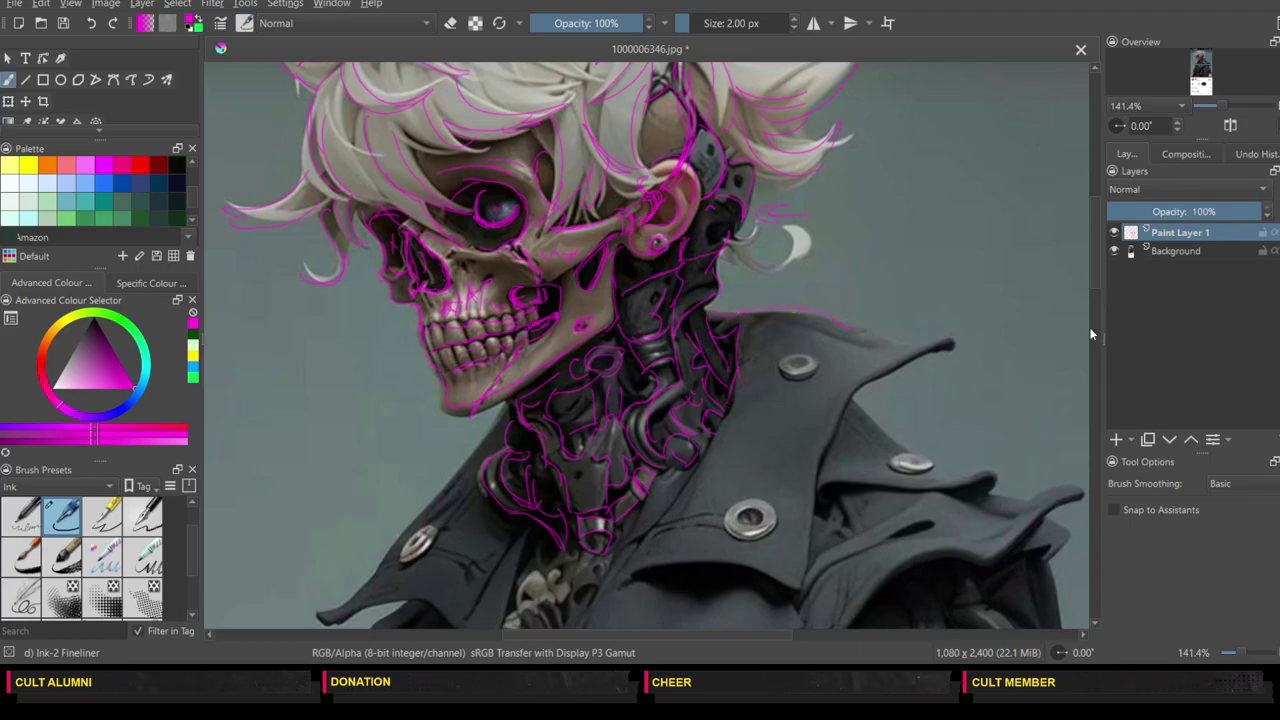
drag(1096, 280, 1096, 295)
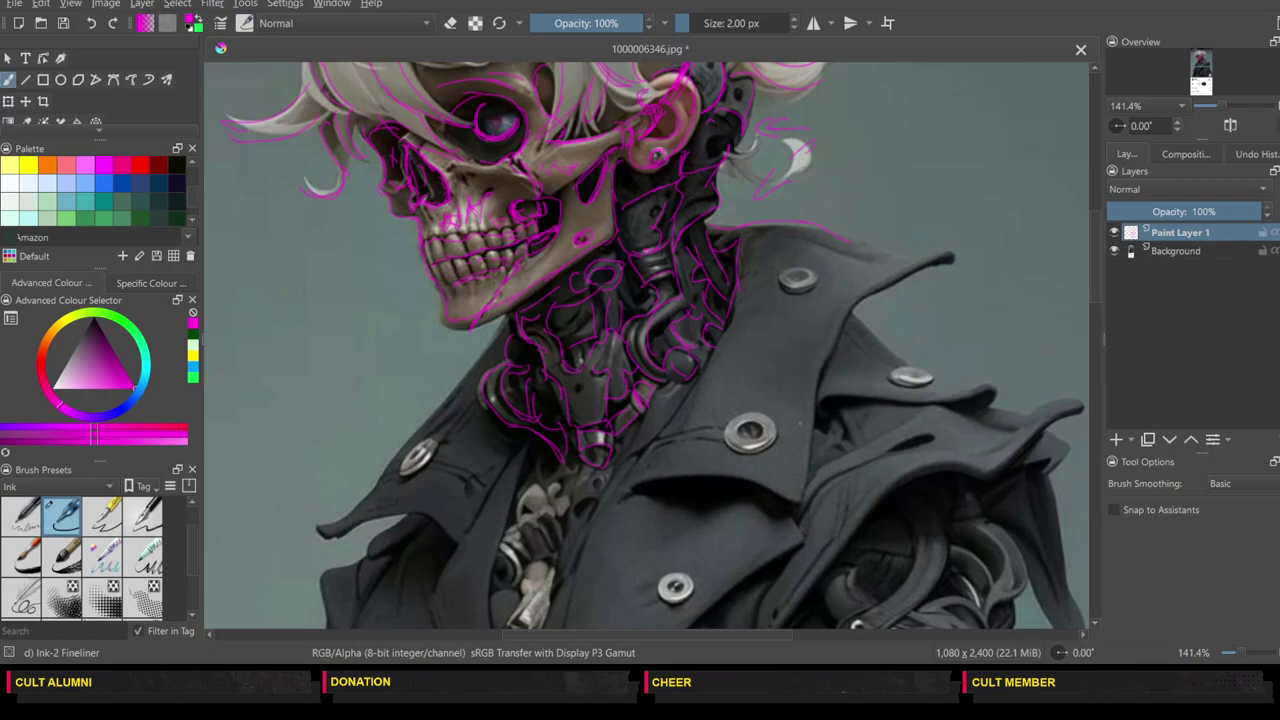
mouse_move(769, 492)
mouse_down()
mouse_move(786, 499)
mouse_move(808, 447)
mouse_move(632, 491)
mouse_up()
drag(630, 501, 680, 405)
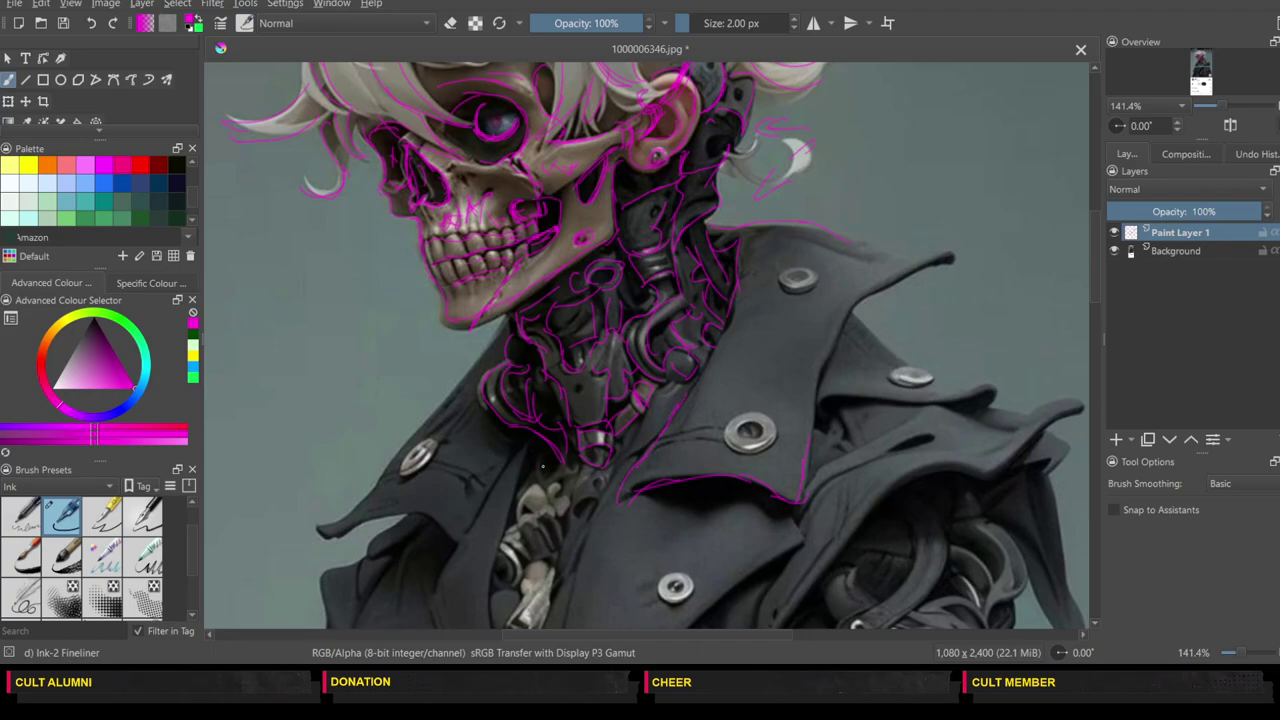
Step: Outline the exposed chest machinery between the lapels, down to the narrow point of the coat opening
mouse_move(524, 458)
mouse_down()
mouse_move(501, 536)
mouse_move(519, 456)
mouse_move(493, 498)
mouse_move(528, 482)
mouse_move(546, 494)
mouse_move(497, 521)
mouse_move(571, 468)
mouse_up()
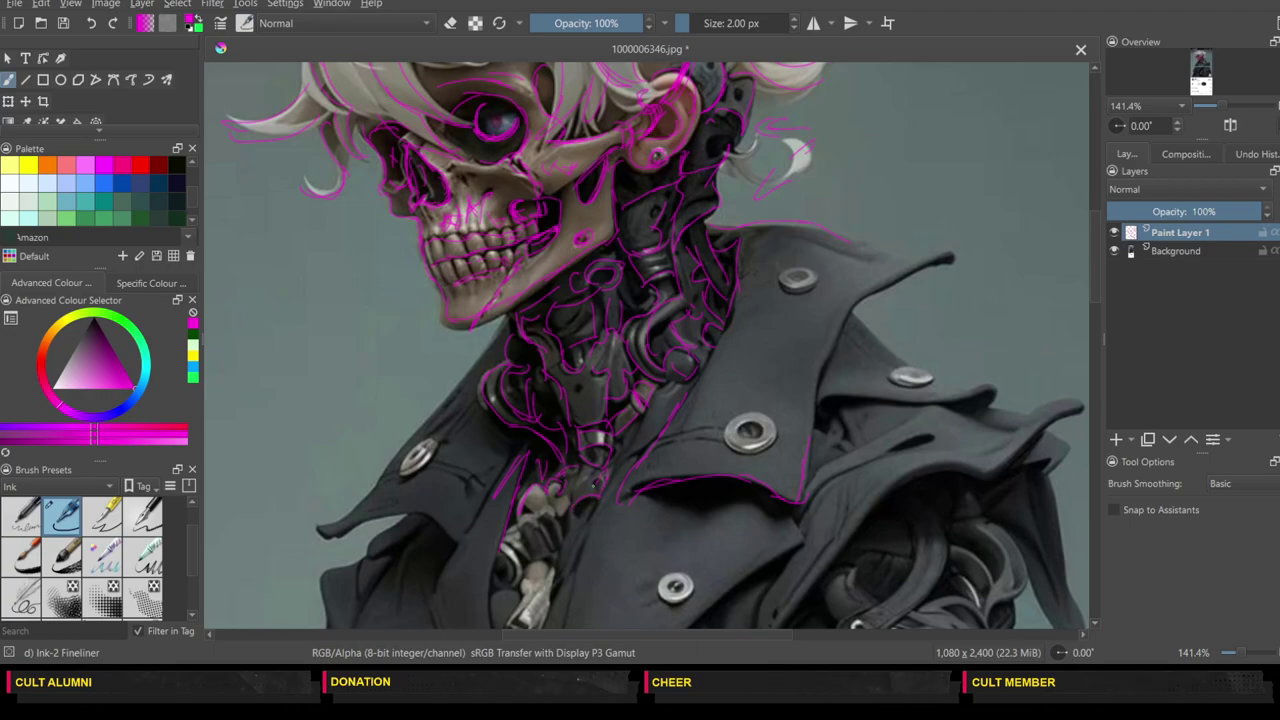
mouse_move(648, 448)
mouse_down()
mouse_move(627, 456)
mouse_move(633, 436)
mouse_up()
scroll(1096, 302, down, 4)
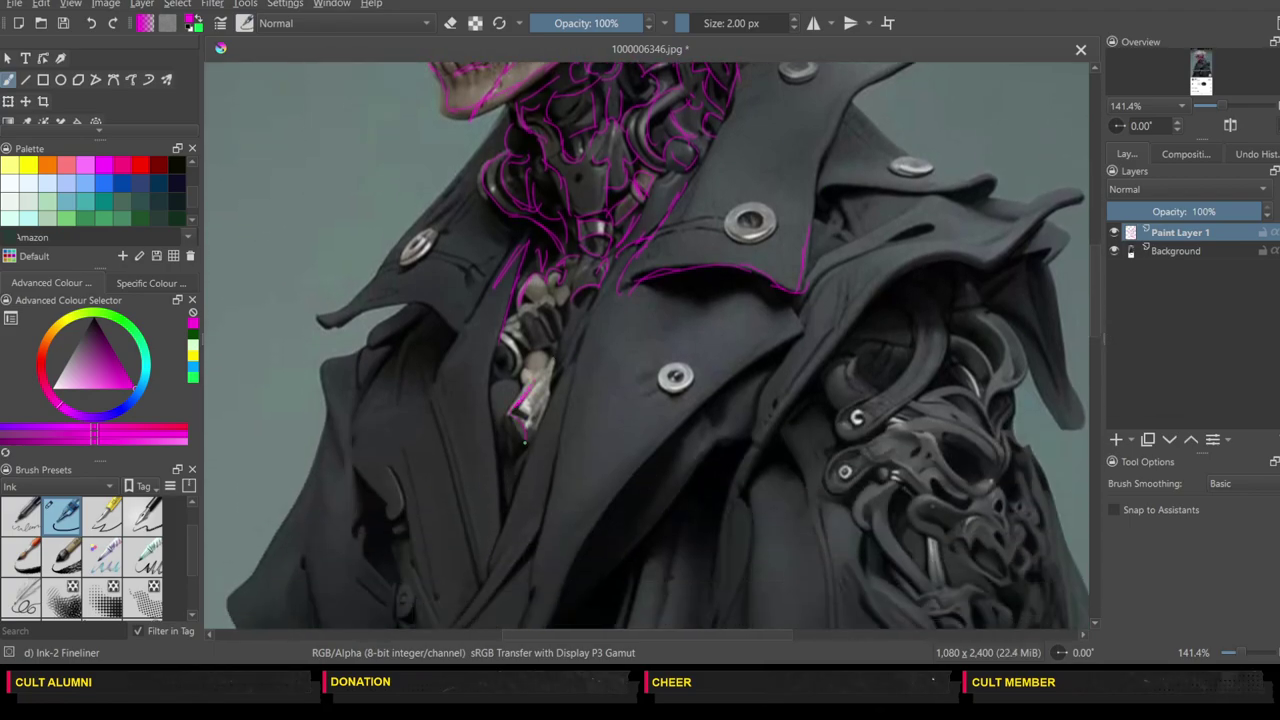
mouse_move(567, 306)
mouse_down()
mouse_move(556, 358)
mouse_move(518, 367)
mouse_up()
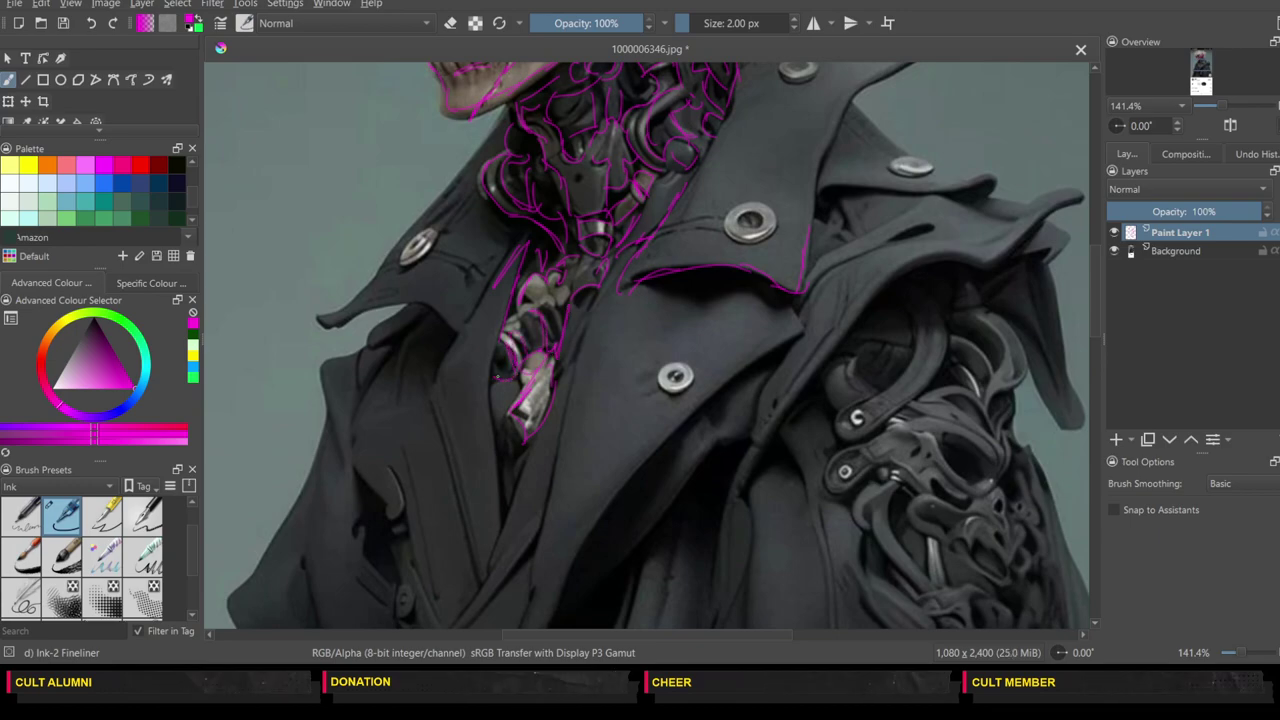
mouse_move(586, 300)
mouse_down()
mouse_move(554, 417)
mouse_move(539, 534)
mouse_move(475, 586)
mouse_move(526, 446)
mouse_up()
drag(509, 508, 494, 410)
Step: Trace the coat's inner front panel, the far collar flap with its pointed tip, and the near lower lapel edge
mouse_move(512, 270)
mouse_down()
mouse_move(440, 373)
mouse_move(470, 580)
mouse_up()
drag(392, 298, 456, 327)
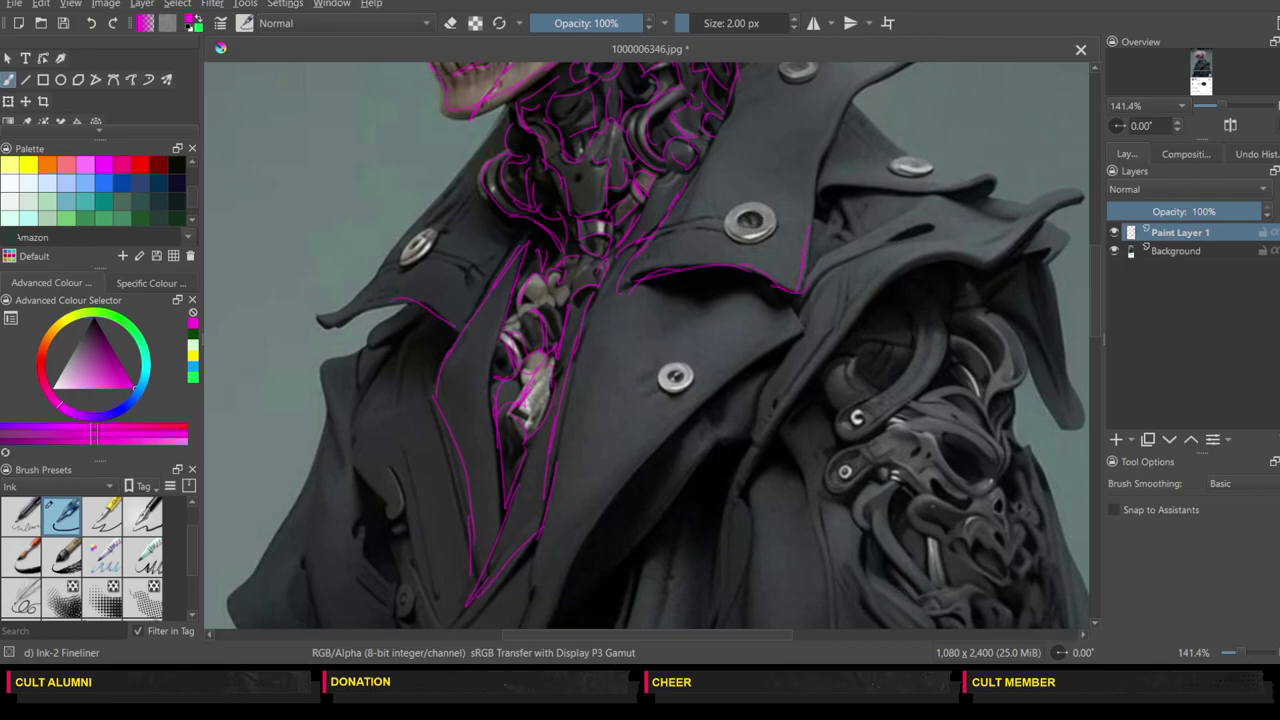
drag(350, 305, 417, 209)
mouse_move(779, 300)
mouse_down()
mouse_move(796, 343)
mouse_move(665, 425)
mouse_move(575, 565)
mouse_up()
Step: Mark the collar, lapel and shoulder panels with small crosses and outline the near collar's outer edge and pointed tip
scroll(1100, 331, up, 3)
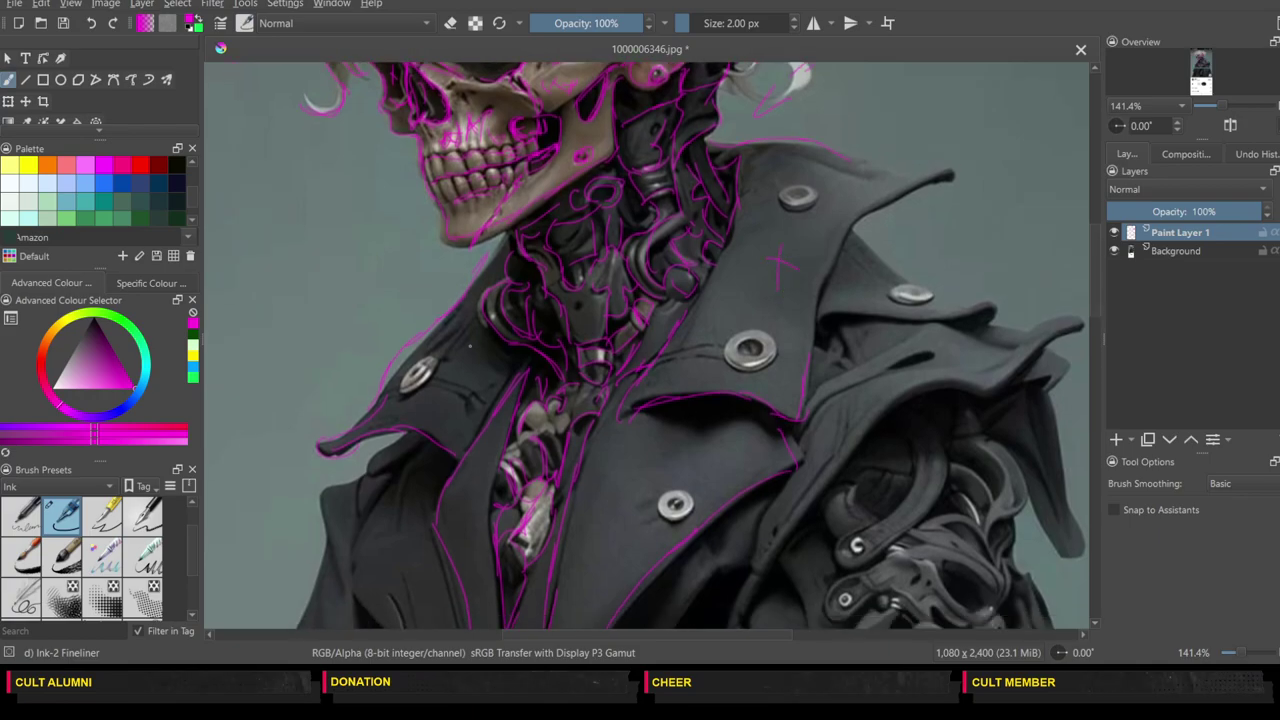
mouse_move(457, 514)
mouse_down()
mouse_move(474, 509)
mouse_move(470, 526)
mouse_up()
drag(858, 220, 816, 330)
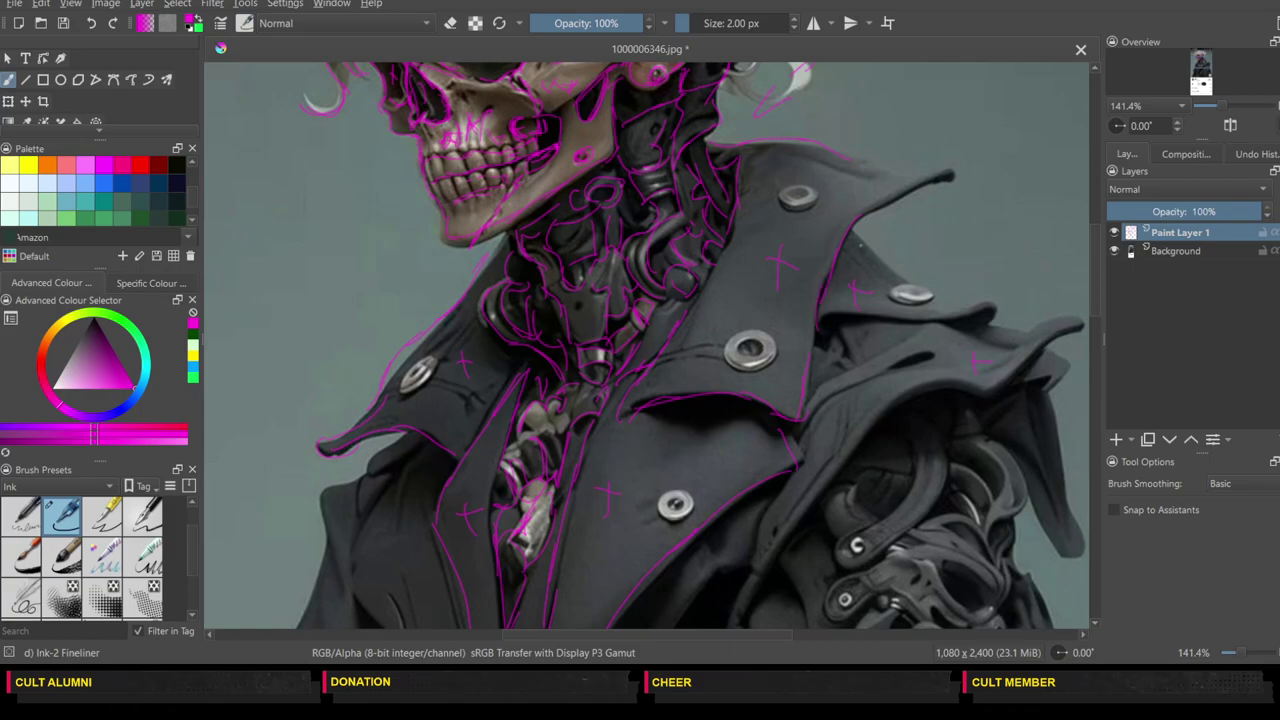
drag(902, 200, 952, 177)
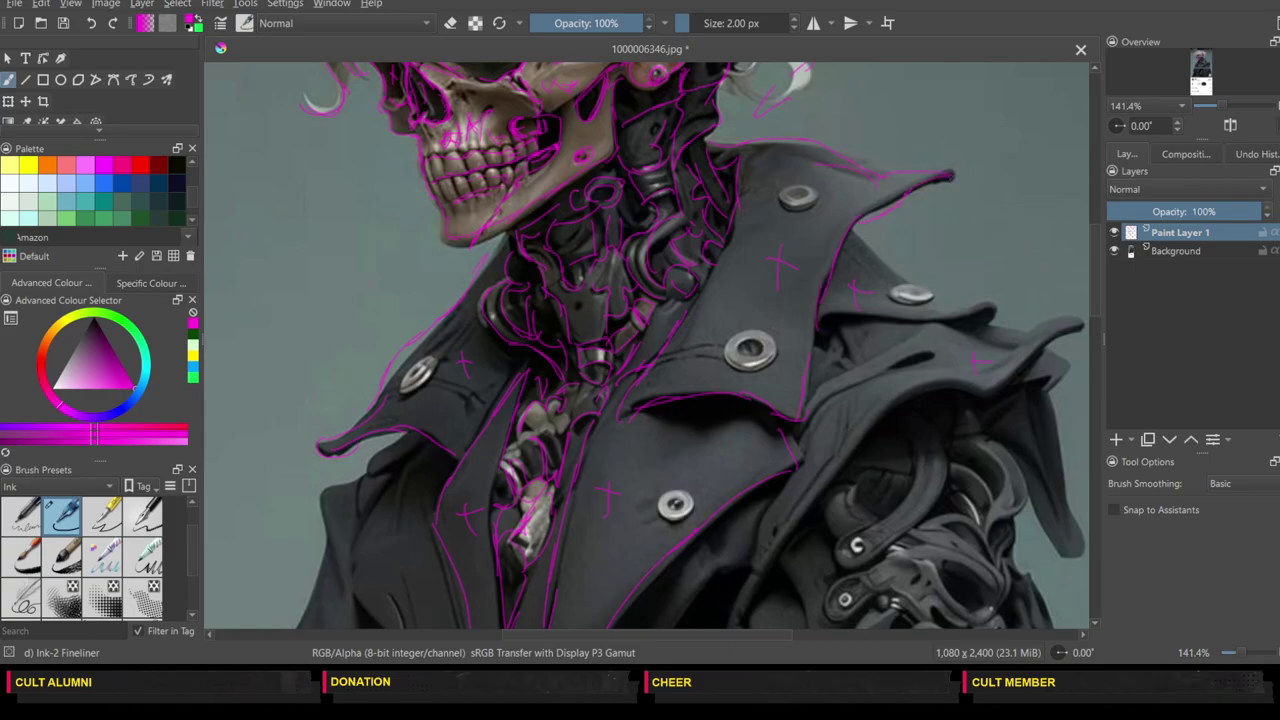
Step: Outline the buttoned shoulder flap and the layered cape piece beneath it, out to its upturned tip
drag(968, 318, 818, 322)
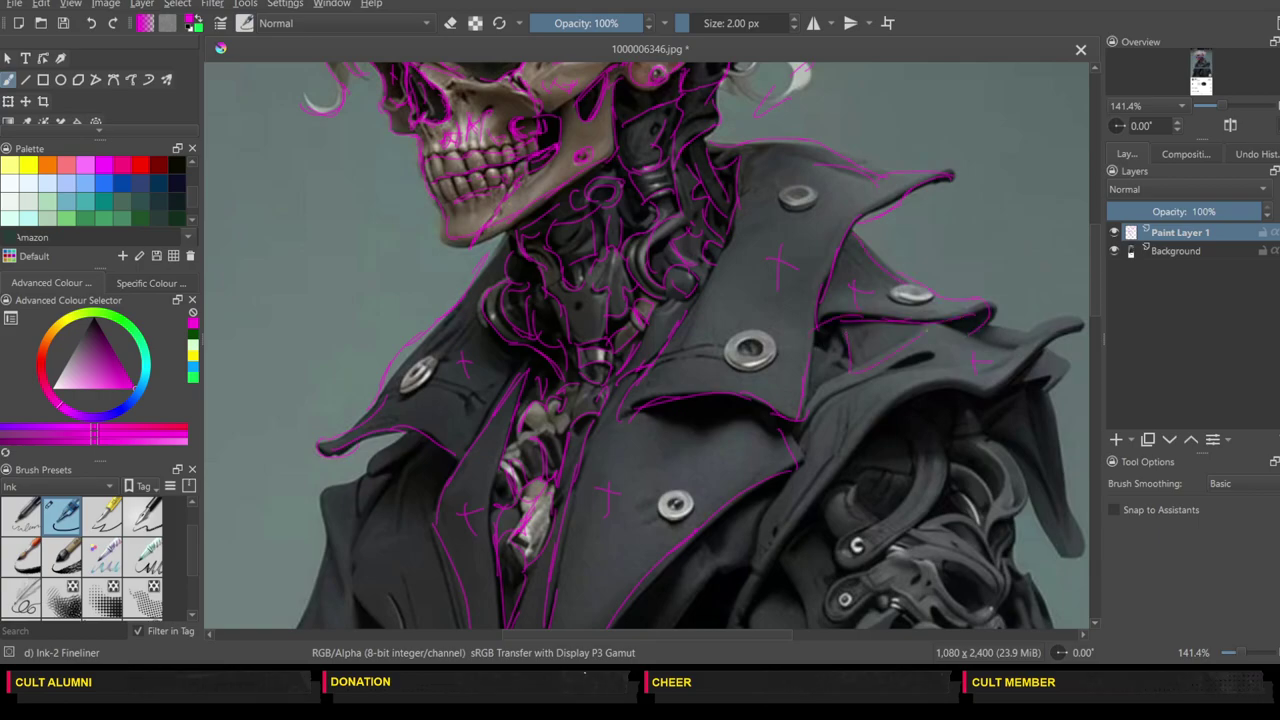
drag(892, 402, 966, 384)
drag(978, 340, 1083, 322)
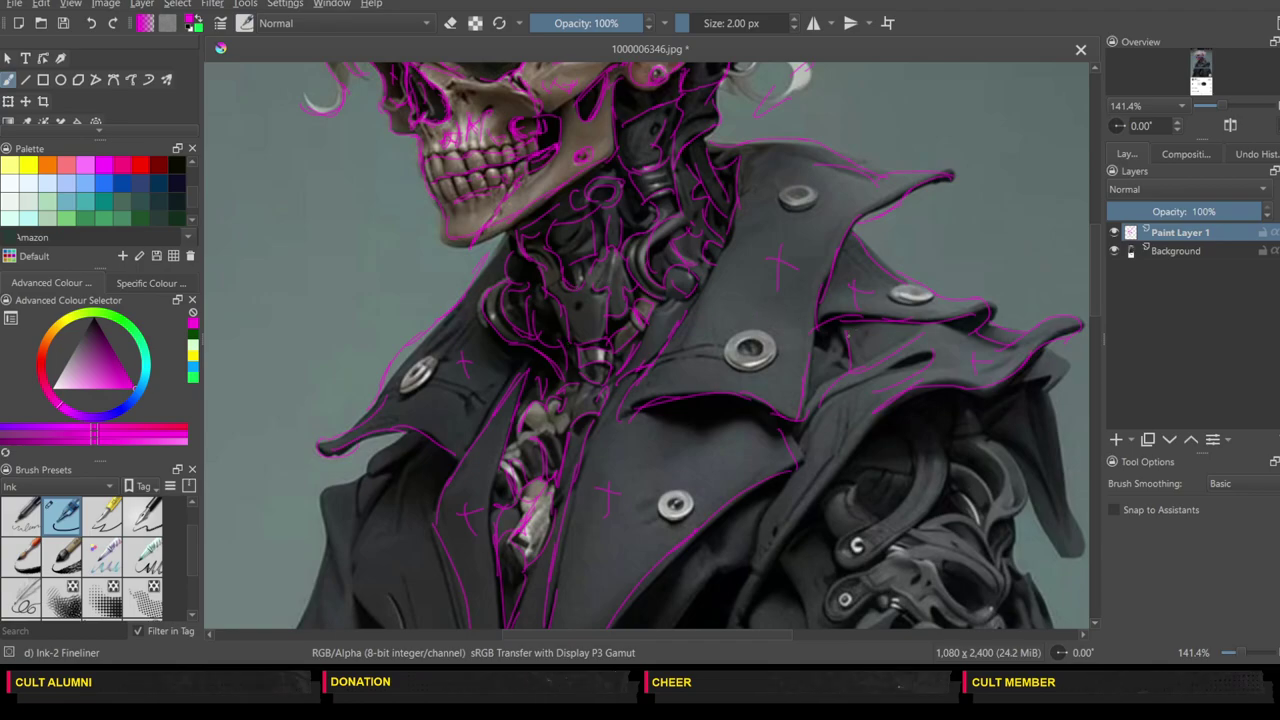
Step: Trace the far shoulder, the upper sleeve edge and the coat front seam running down to the crossing panels
drag(1096, 274, 1100, 240)
scroll(1100, 240, down, 5)
scroll(1113, 330, down, 1)
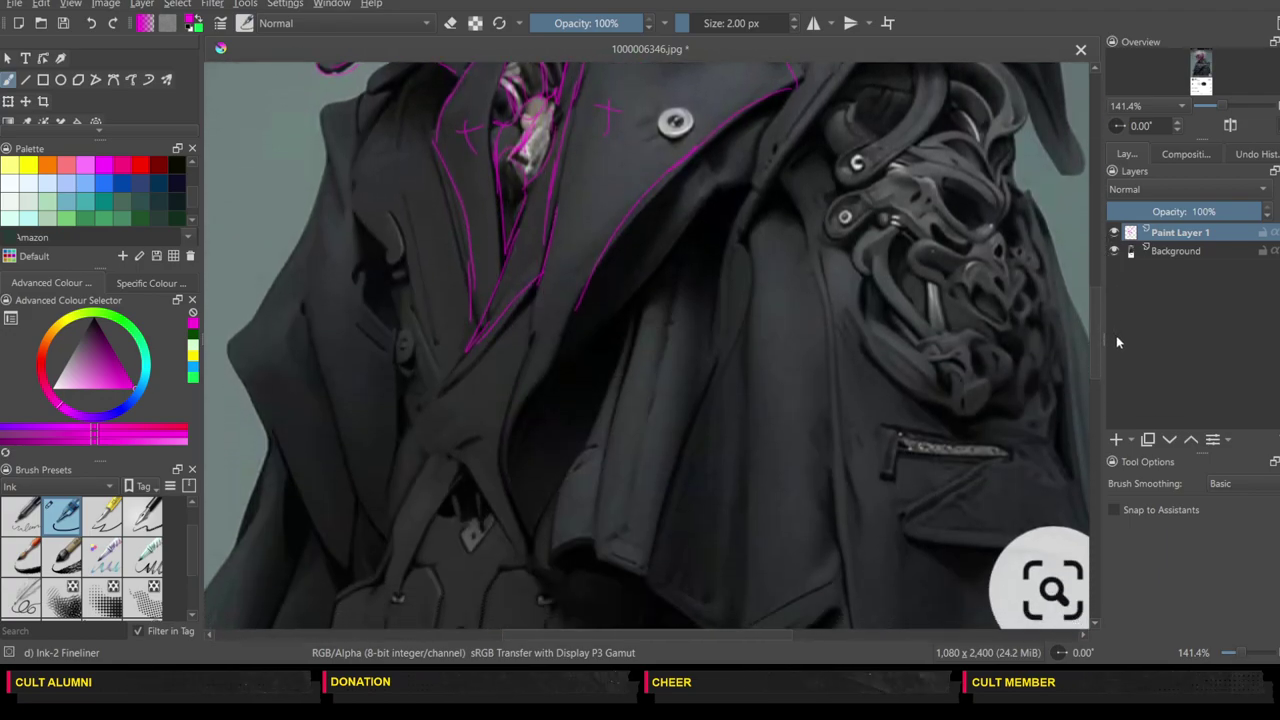
scroll(1116, 300, up, 6)
scroll(1118, 290, down, 6)
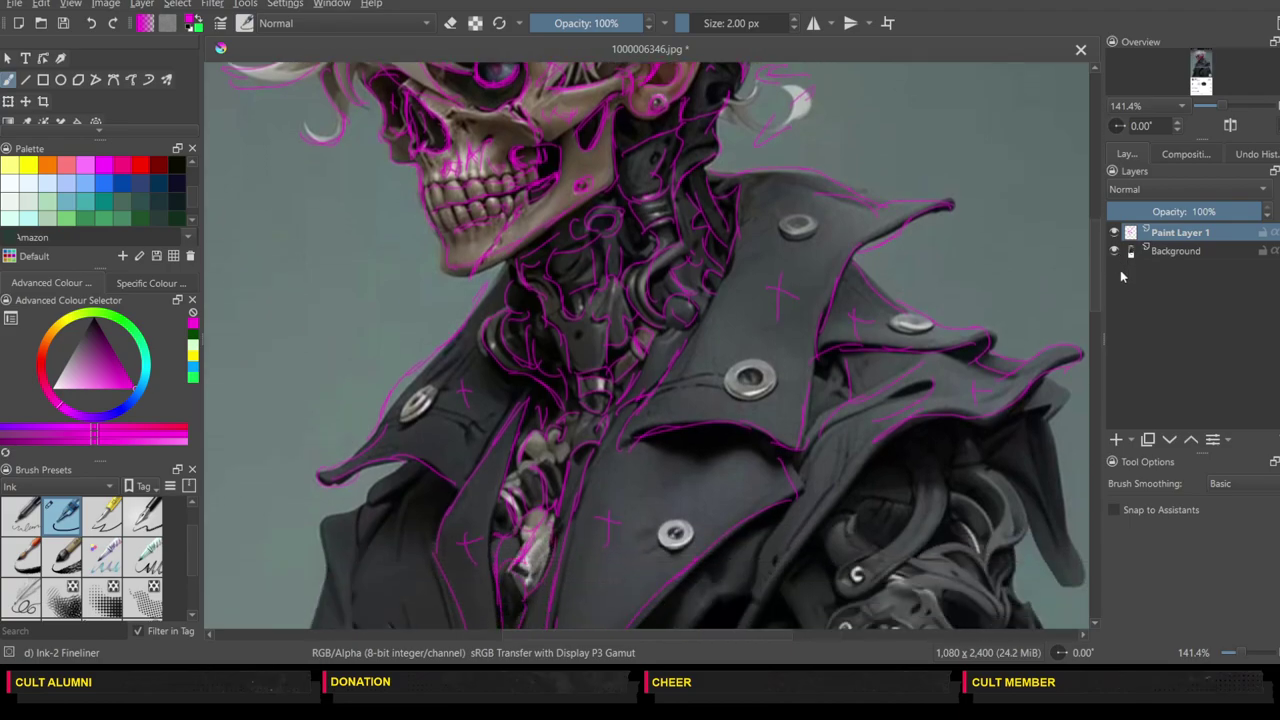
scroll(1117, 318, up, 1)
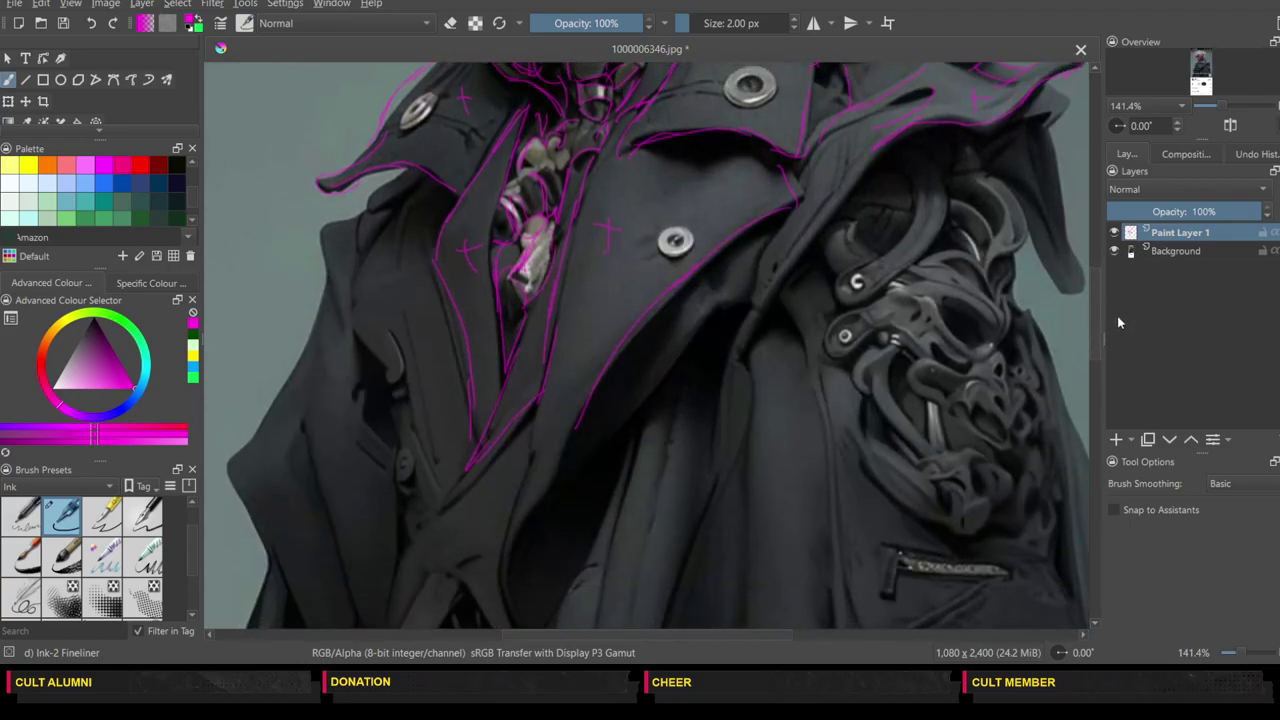
scroll(1114, 330, down, 4)
scroll(1114, 340, up, 1)
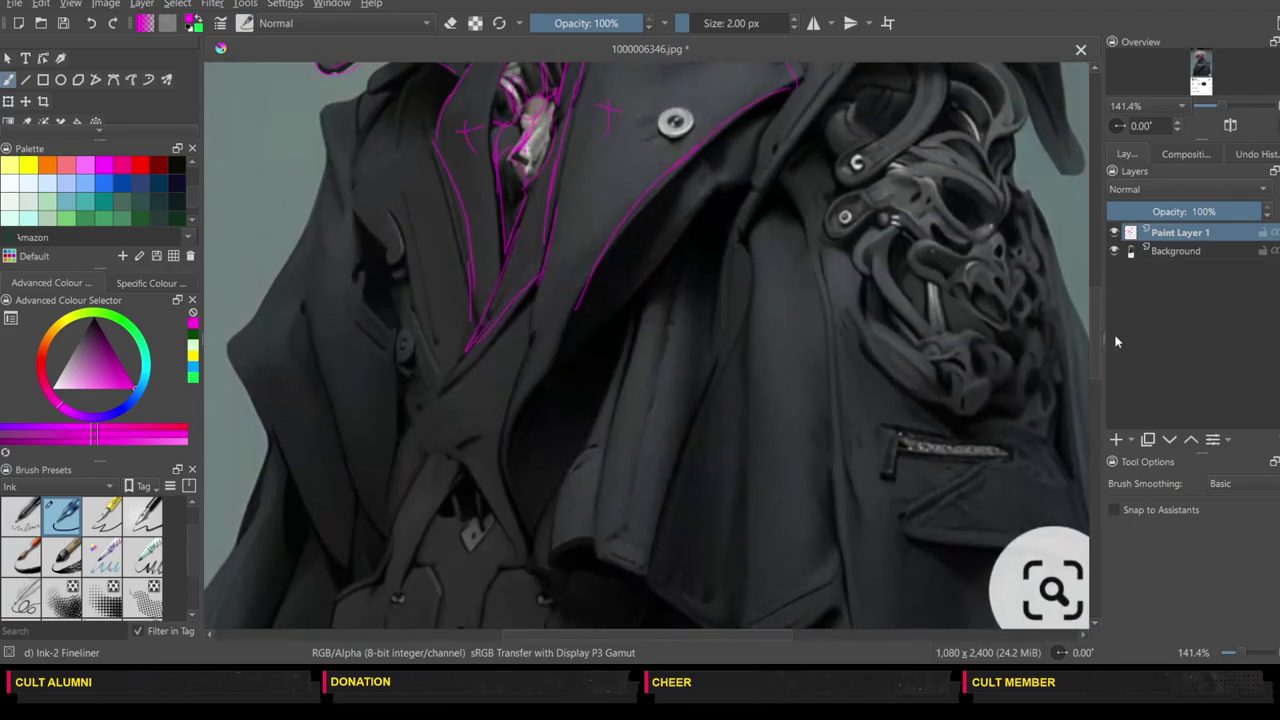
mouse_move(396, 222)
mouse_down()
mouse_move(434, 380)
mouse_move(379, 251)
mouse_move(358, 150)
mouse_move(415, 82)
mouse_up()
mouse_move(361, 156)
mouse_down()
mouse_move(368, 103)
mouse_move(401, 95)
mouse_up()
drag(389, 106, 377, 118)
drag(405, 75, 364, 102)
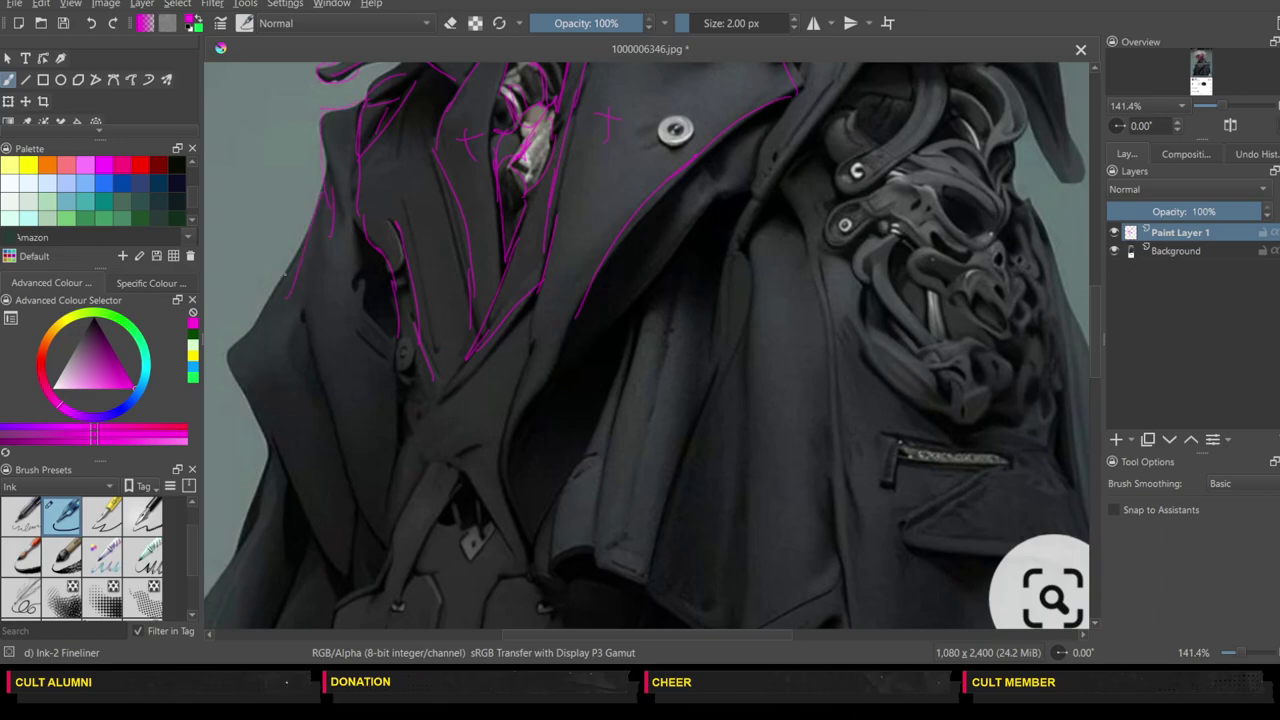
Step: Outline the far coat panel's elbow and hanging point, and trace the dark opening below the near lapel
drag(234, 372, 274, 478)
drag(274, 424, 358, 558)
mouse_move(326, 434)
mouse_down()
mouse_move(378, 568)
mouse_move(305, 312)
mouse_up()
mouse_move(358, 260)
mouse_down()
mouse_move(398, 358)
mouse_move(399, 500)
mouse_move(385, 546)
mouse_up()
mouse_move(530, 350)
mouse_down()
mouse_move(504, 480)
mouse_move(566, 326)
mouse_move(585, 444)
mouse_move(543, 538)
mouse_up()
drag(504, 450, 529, 543)
mouse_move(703, 211)
mouse_down()
mouse_move(635, 309)
mouse_move(706, 212)
mouse_move(742, 192)
mouse_move(764, 142)
mouse_move(717, 160)
mouse_move(643, 253)
mouse_move(614, 342)
mouse_up()
Step: Trace the far sleeve down to the image's lower edge and outline the laced waist panels beneath the crossed coat front
mouse_move(1096, 351)
mouse_down()
mouse_move(1095, 387)
mouse_move(1094, 373)
mouse_up()
drag(694, 635, 588, 638)
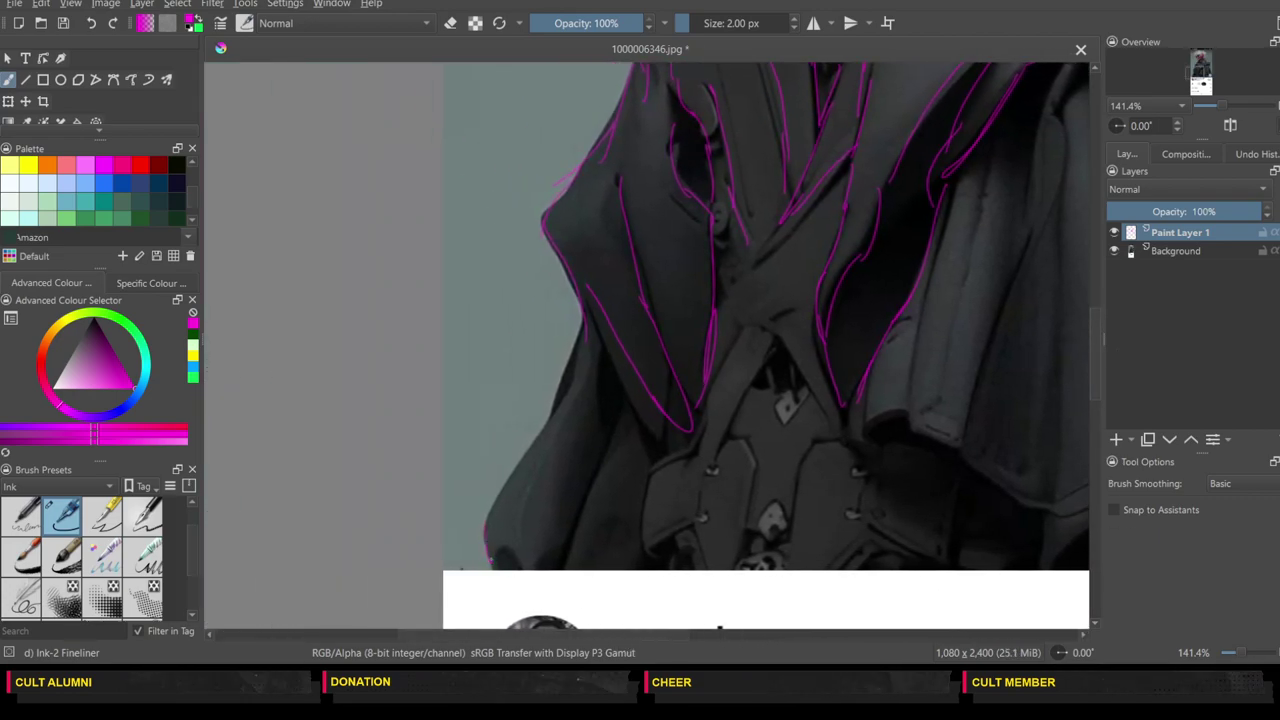
drag(585, 345, 484, 545)
drag(616, 398, 564, 548)
mouse_move(654, 467)
mouse_down()
mouse_move(643, 546)
mouse_move(695, 533)
mouse_up()
mouse_move(650, 458)
mouse_down()
mouse_move(703, 435)
mouse_move(718, 386)
mouse_move(770, 350)
mouse_up()
mouse_move(716, 442)
mouse_down()
mouse_move(742, 432)
mouse_move(732, 537)
mouse_move(822, 445)
mouse_move(857, 473)
mouse_up()
mouse_move(867, 558)
mouse_down()
mouse_move(897, 540)
mouse_move(921, 558)
mouse_up()
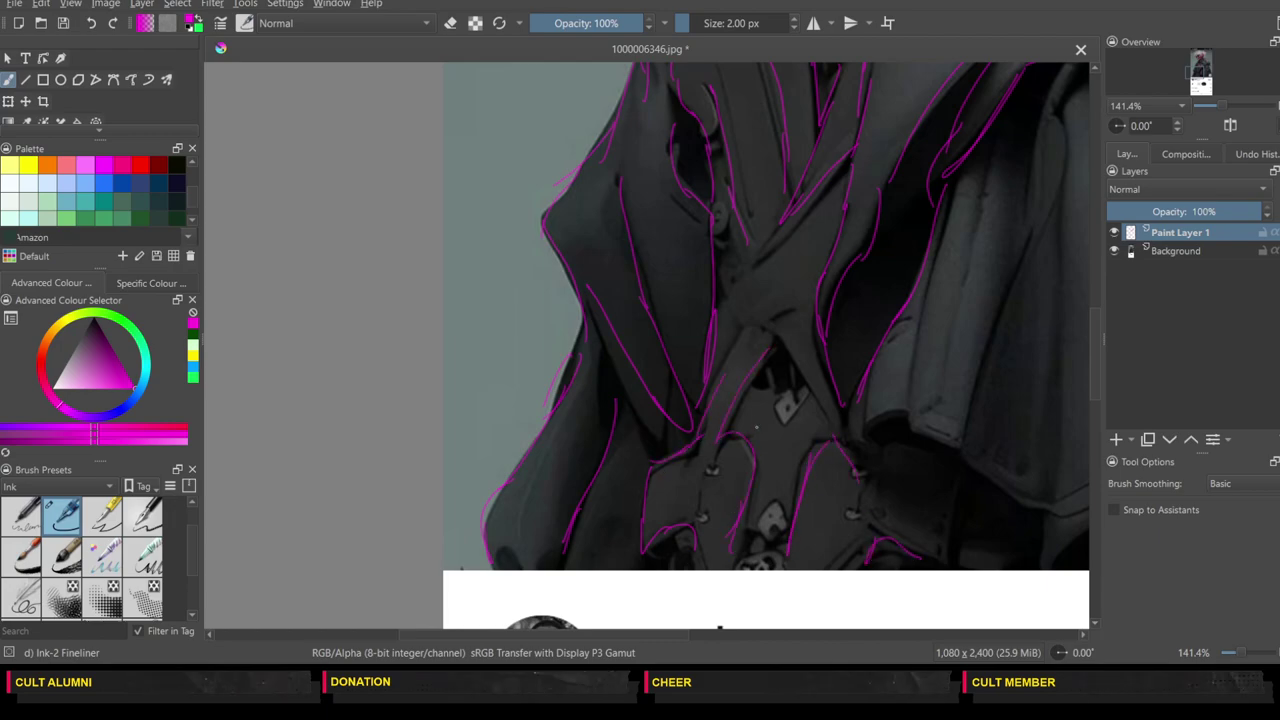
Step: Add the waist opening's upper edge above the buckle and complete the lower edges of the waist panels
drag(753, 386, 811, 394)
mouse_move(786, 550)
mouse_down()
mouse_move(734, 553)
mouse_move(778, 564)
mouse_up()
drag(664, 530, 649, 575)
Step: Trace the near waist edge, the long coat seam beside the zipped pocket, and the folded hem at its base
drag(552, 633, 664, 633)
drag(820, 487, 720, 545)
mouse_move(514, 400)
mouse_down()
mouse_move(537, 484)
mouse_move(612, 566)
mouse_up()
drag(800, 238, 836, 552)
drag(818, 488, 785, 566)
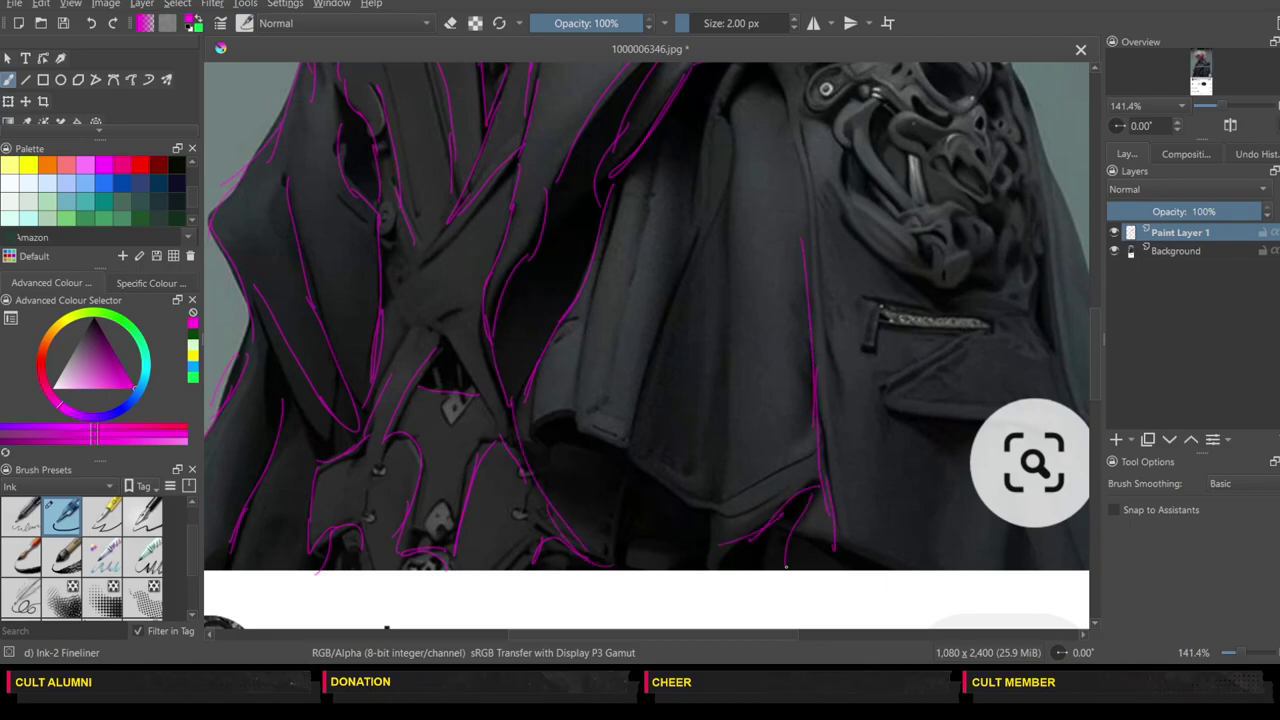
Step: Outline the hanging coat panel's long front edge, the neighbouring sleeve folds and the stepped hem below them
mouse_move(730, 112)
mouse_down()
mouse_move(765, 88)
mouse_move(724, 250)
mouse_move(712, 488)
mouse_up()
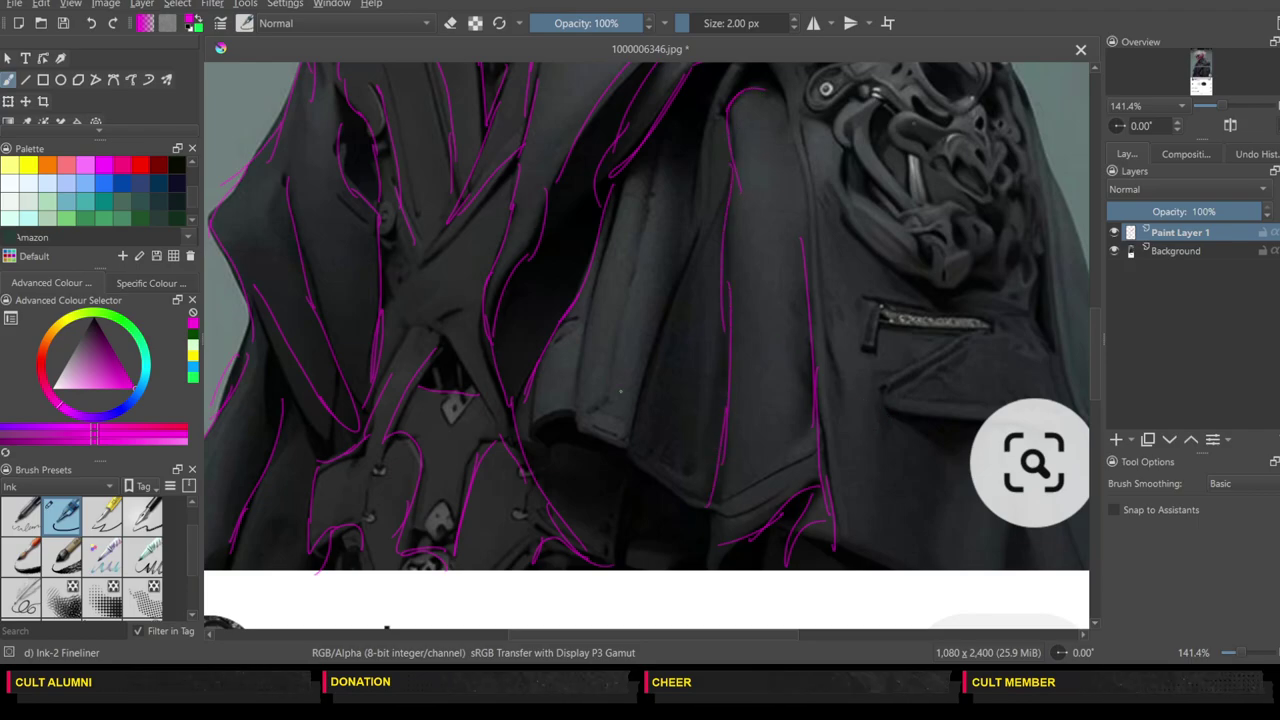
drag(621, 447, 683, 265)
drag(656, 336, 619, 456)
drag(641, 398, 611, 474)
mouse_move(609, 463)
mouse_down()
mouse_move(588, 447)
mouse_move(601, 268)
mouse_move(578, 408)
mouse_move(540, 432)
mouse_move(678, 488)
mouse_up()
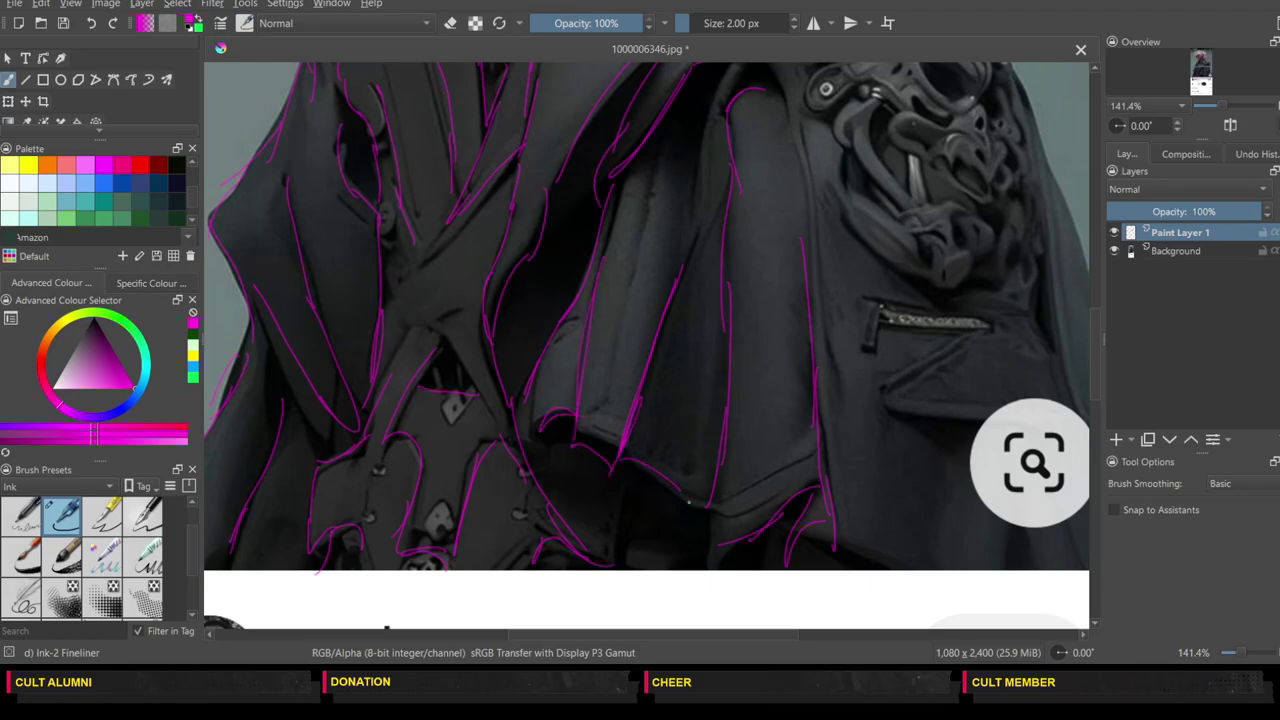
Step: Trace the long inner folds of the coat between the sleeve and the hanging panel
drag(676, 148, 698, 278)
drag(716, 120, 712, 332)
drag(708, 272, 712, 365)
drag(688, 307, 676, 448)
drag(1094, 375, 1096, 340)
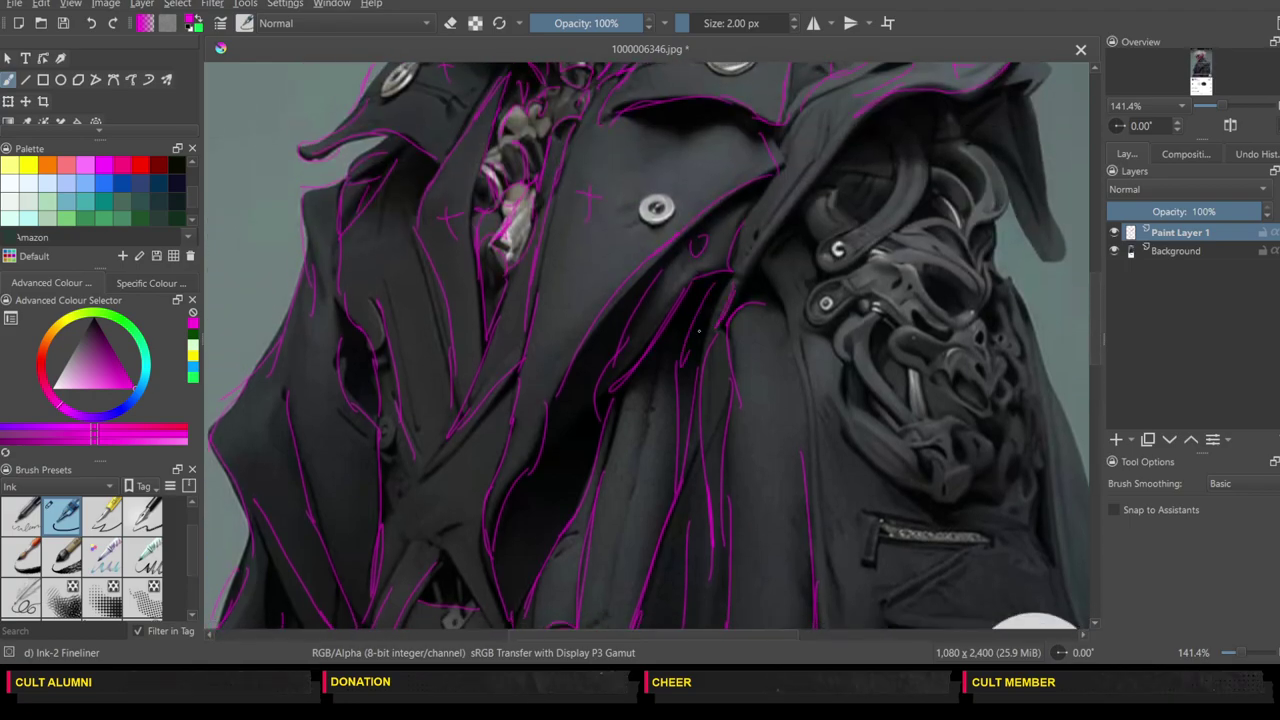
Step: Outline the shoulder cape's lower edge and hanging rear tip, and enclose the exposed mechanical arm in a large oval
drag(780, 175, 864, 136)
mouse_move(778, 197)
mouse_down()
mouse_move(749, 255)
mouse_move(794, 368)
mouse_up()
drag(1032, 150, 1047, 252)
drag(1010, 200, 1050, 268)
mouse_move(905, 124)
mouse_down()
mouse_move(840, 230)
mouse_move(935, 128)
mouse_up()
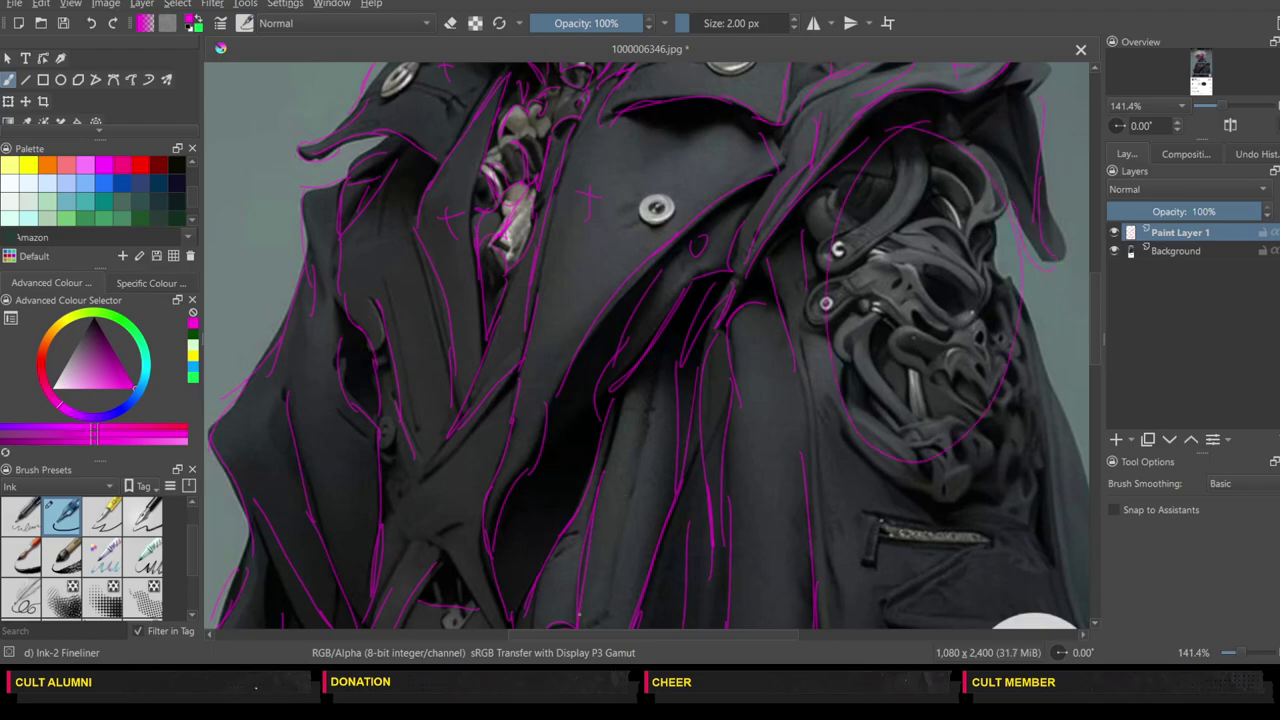
Step: Trace the sleeve's two long rear edges below the mechanical arm and outline the zipped pocket opening
drag(582, 637, 653, 655)
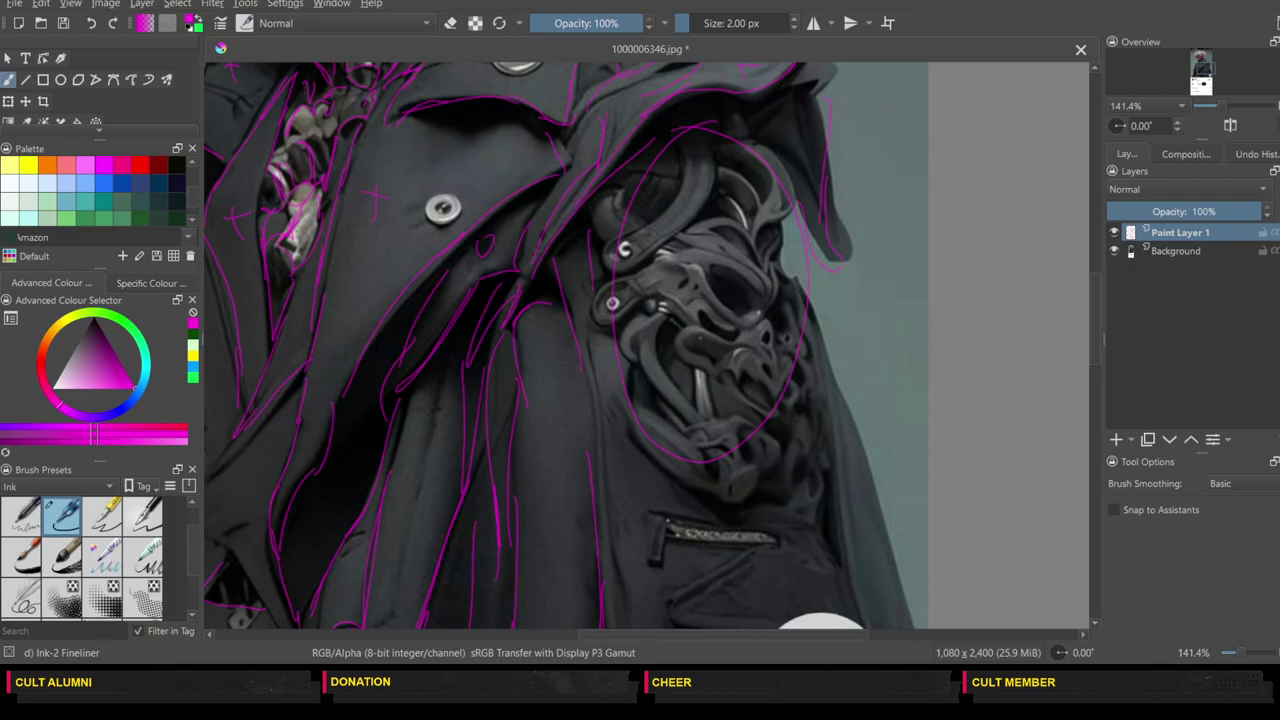
scroll(1092, 357, down, 5)
scroll(1092, 390, up, 6)
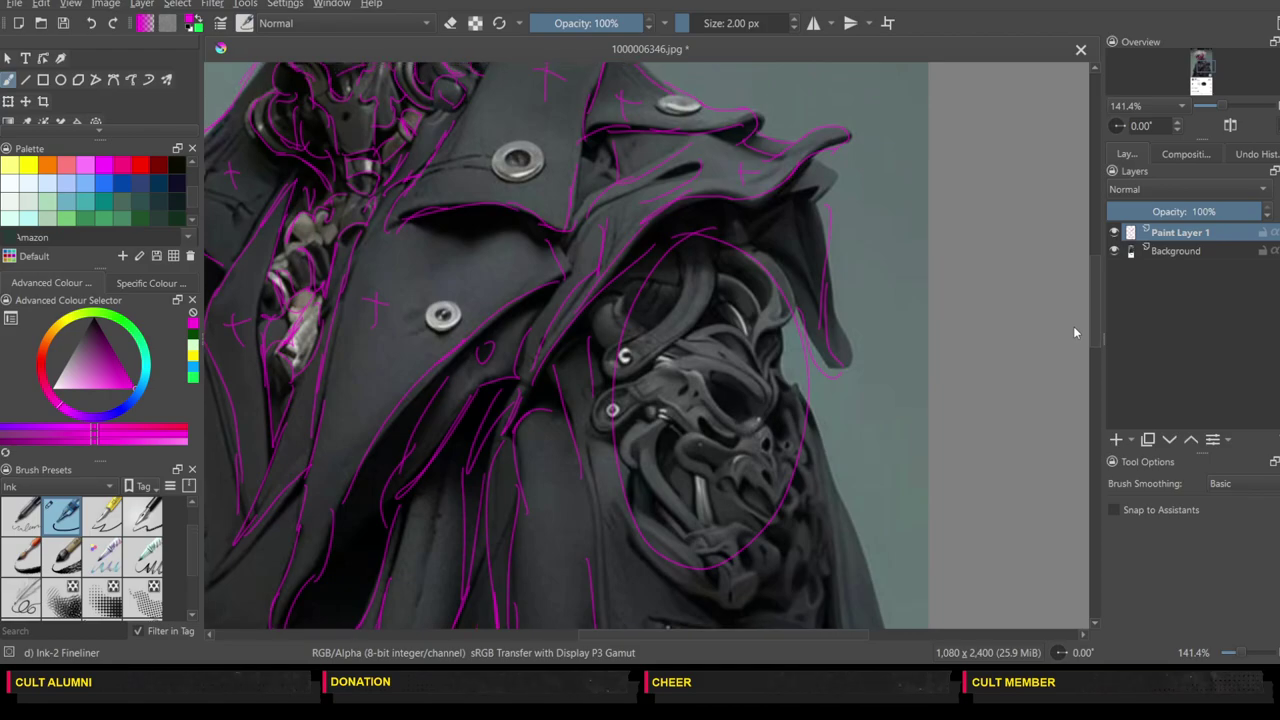
scroll(1073, 326, up, 1)
scroll(1073, 326, down, 4)
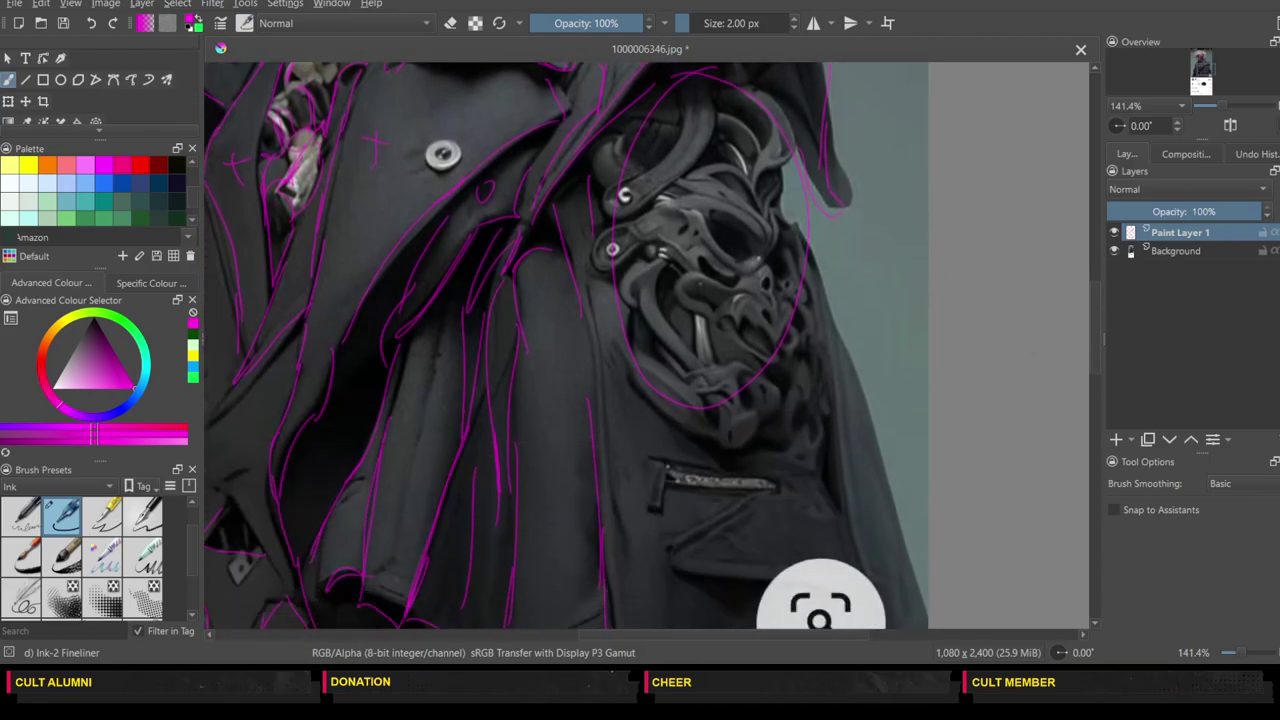
drag(840, 361, 925, 580)
drag(816, 318, 858, 576)
mouse_move(651, 468)
mouse_down()
mouse_move(684, 576)
mouse_move(770, 572)
mouse_move(684, 456)
mouse_move(808, 478)
mouse_move(676, 540)
mouse_up()
drag(678, 536, 754, 490)
drag(676, 486, 762, 490)
mouse_move(674, 458)
mouse_down()
mouse_move(678, 472)
mouse_move(766, 462)
mouse_up()
Step: Draw a small circle over the cross mark on the far lapel beside the chest opening
drag(1092, 389, 1077, 225)
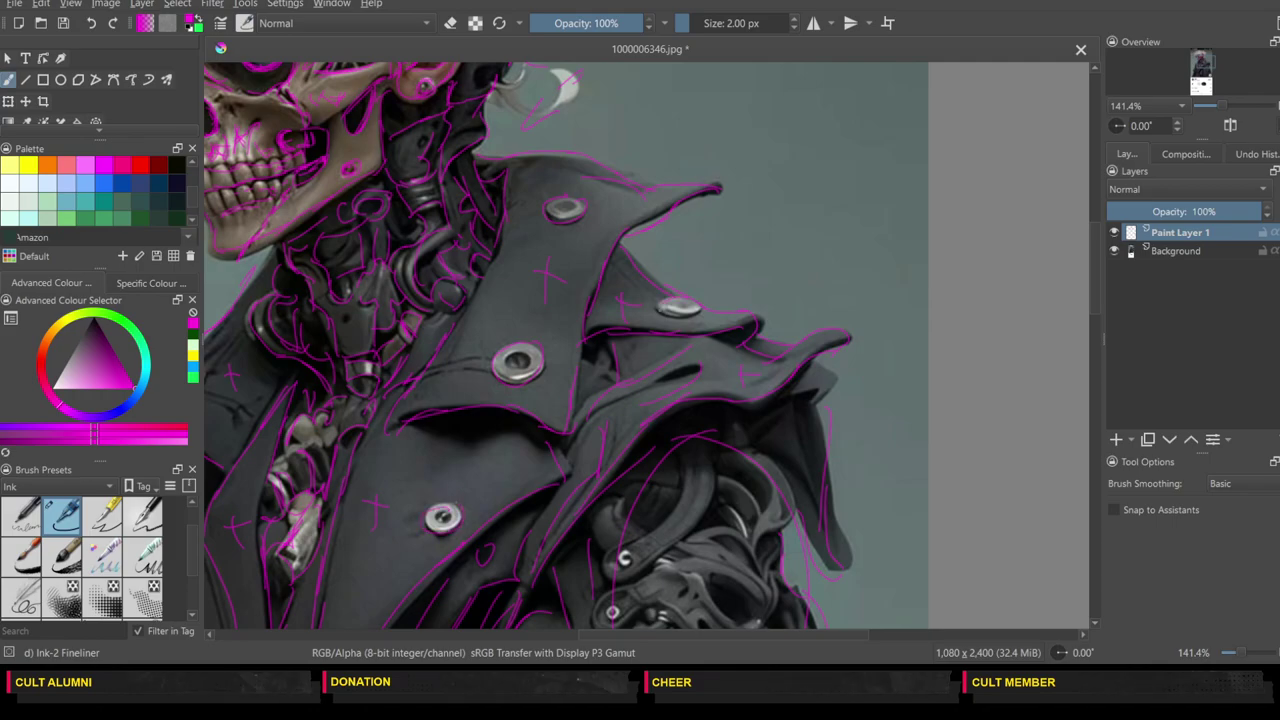
drag(717, 637, 713, 637)
scroll(714, 643, left, 5)
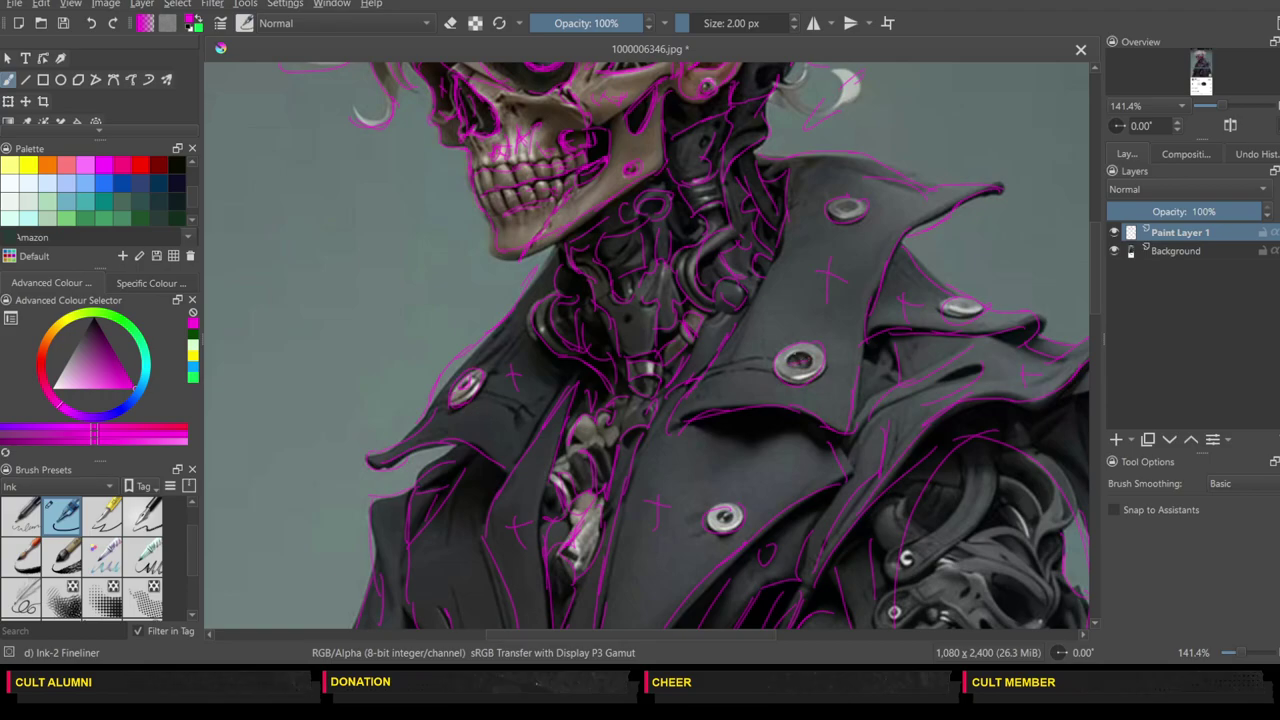
drag(504, 512, 506, 511)
click(468, 635)
drag(468, 635, 754, 632)
drag(1093, 320, 1094, 263)
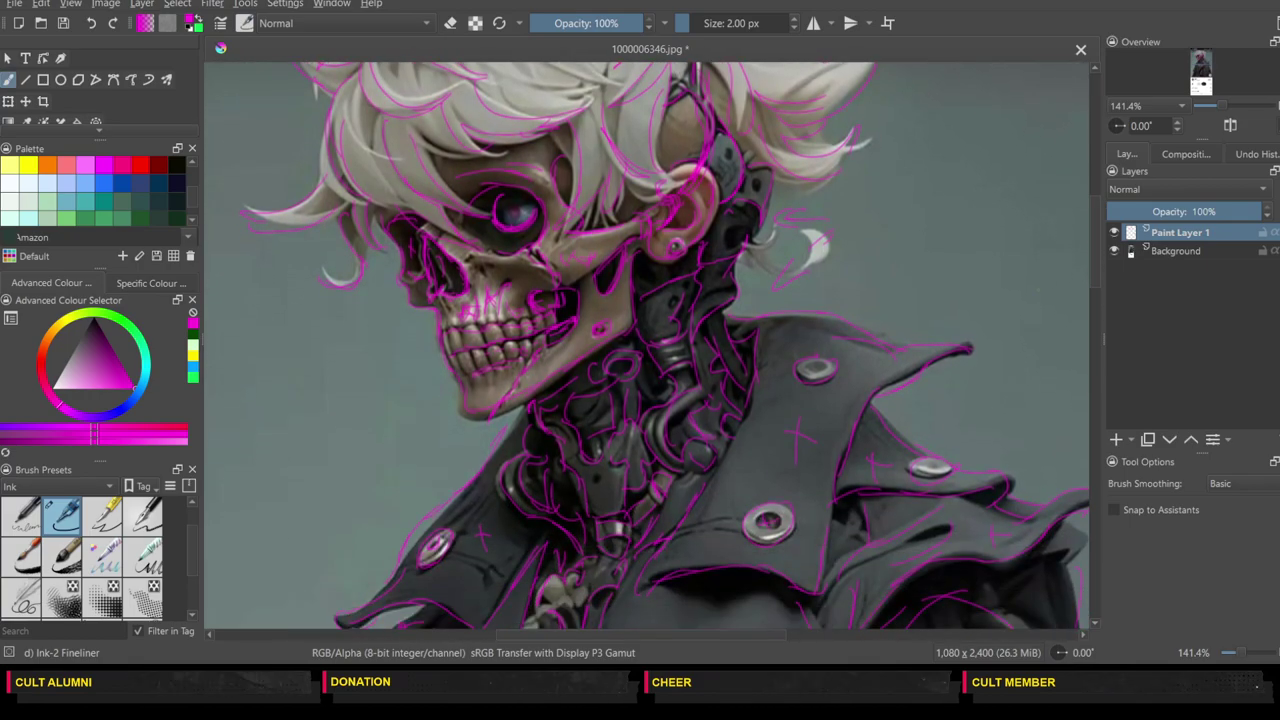
Step: Add a new paint layer above the magenta tracing and lower Paint Layer 1's opacity to 54%
key(minus)
key(minus)
key(minus)
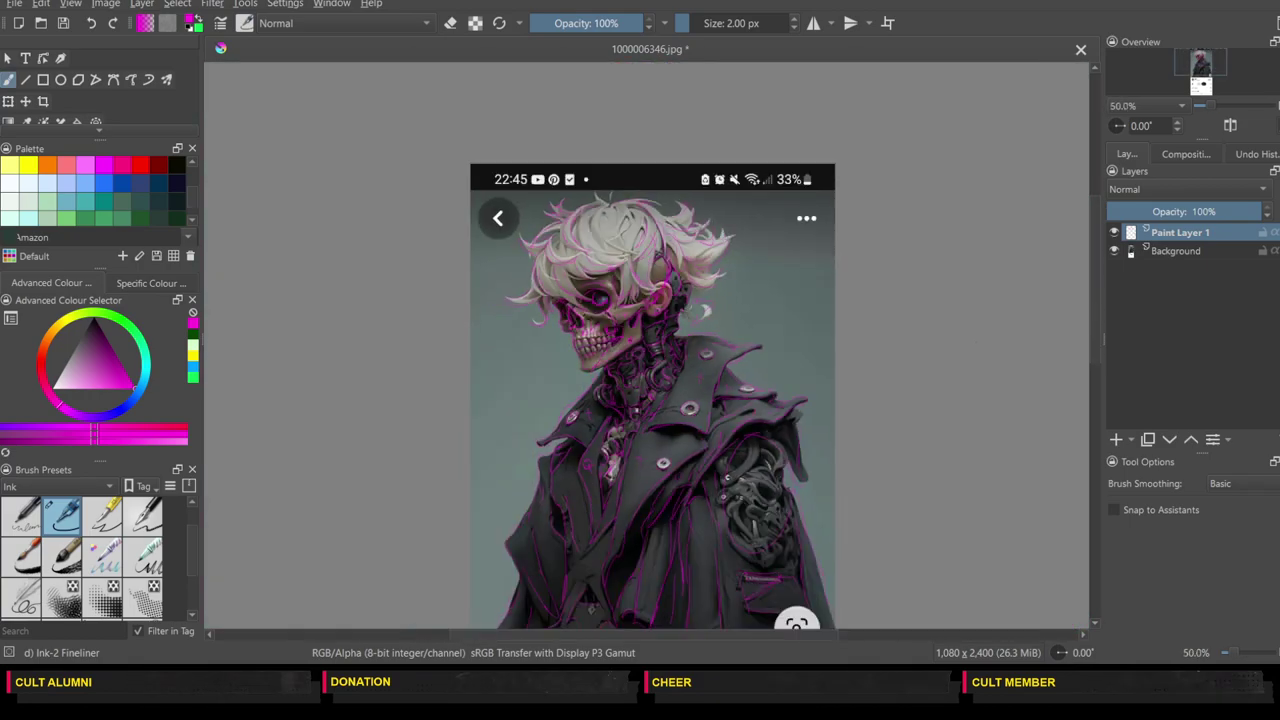
mouse_move(1092, 289)
mouse_down()
mouse_move(1095, 322)
mouse_move(1095, 310)
mouse_up()
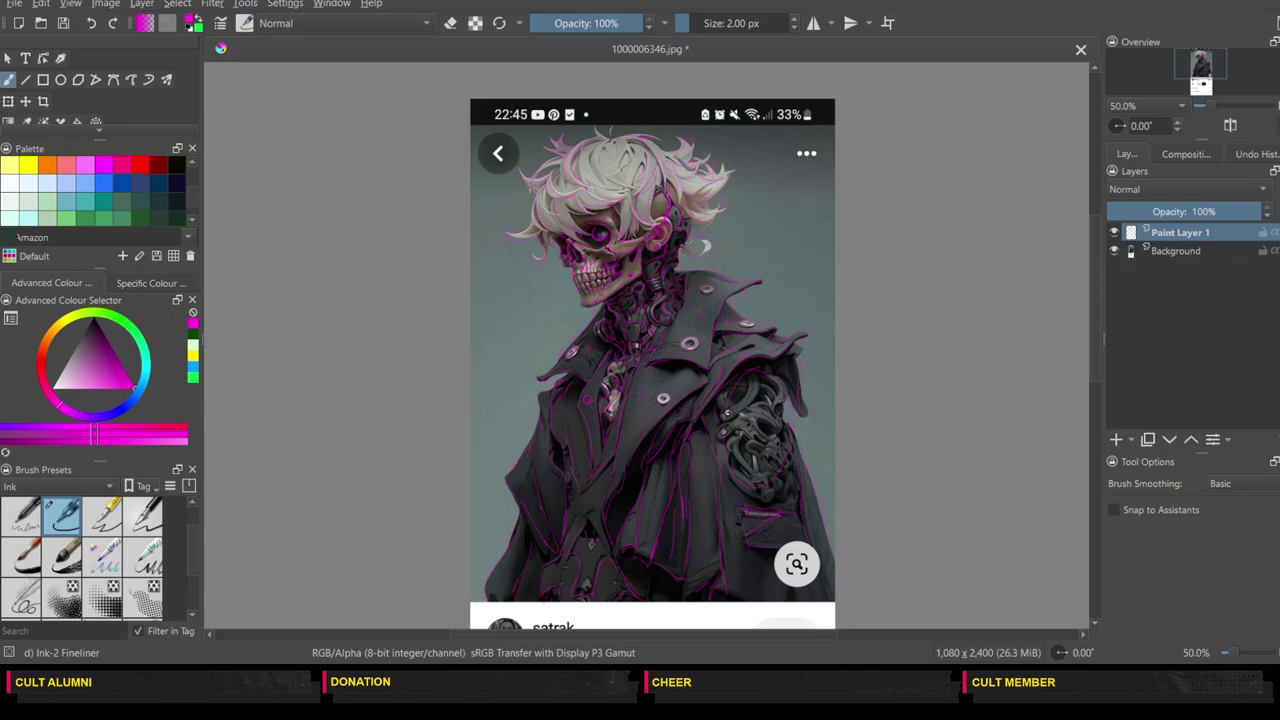
click(1116, 441)
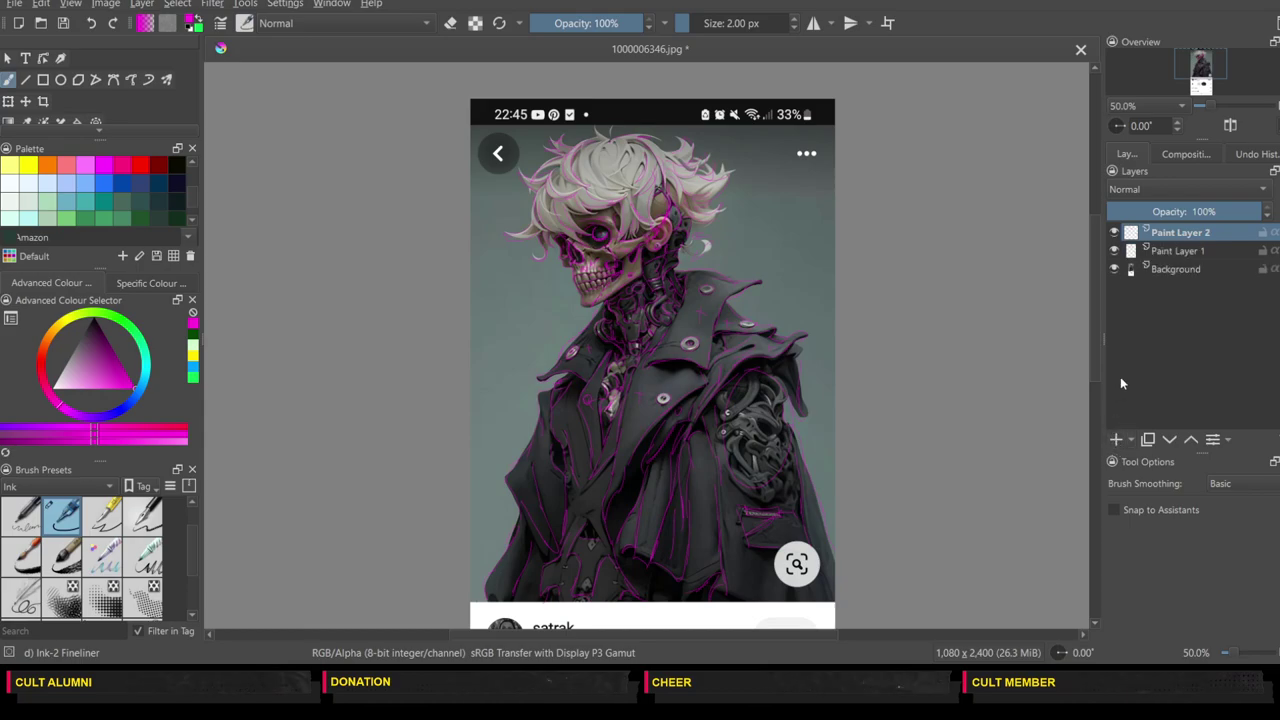
click(1165, 251)
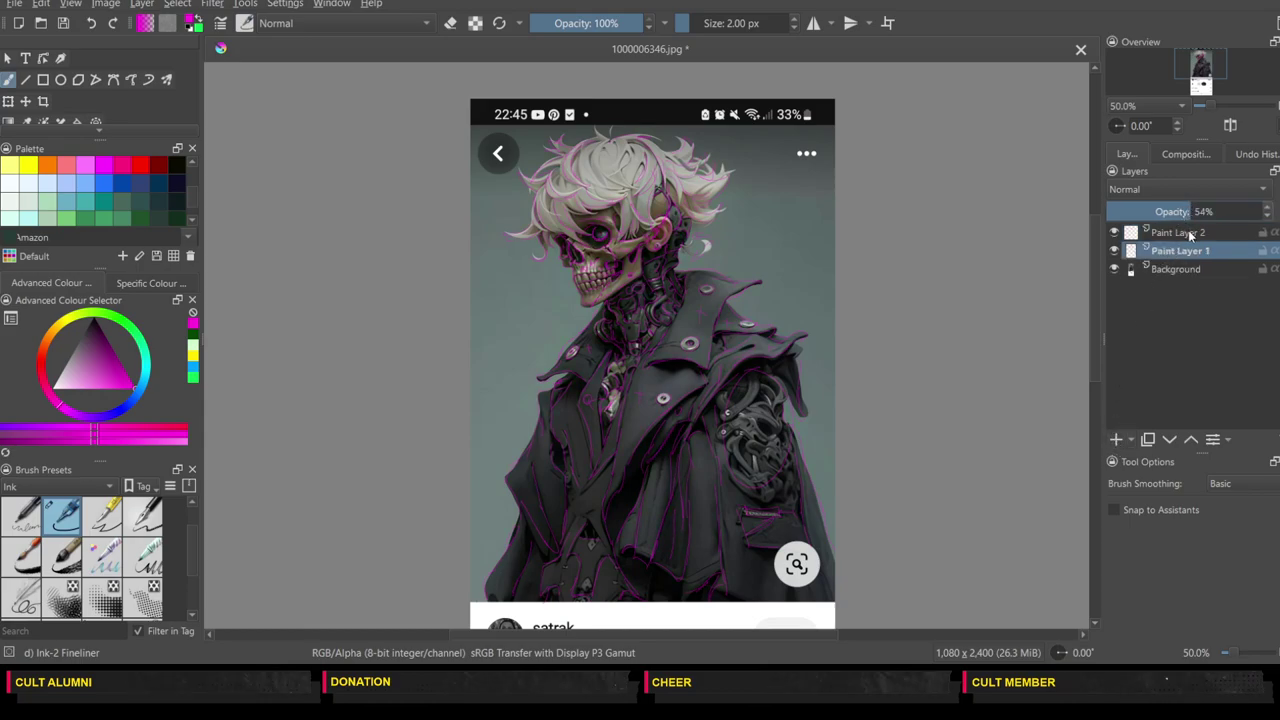
Step: On Paint Layer 2, sketch the upper front hair locks and forehead spikes in bright green
click(1181, 236)
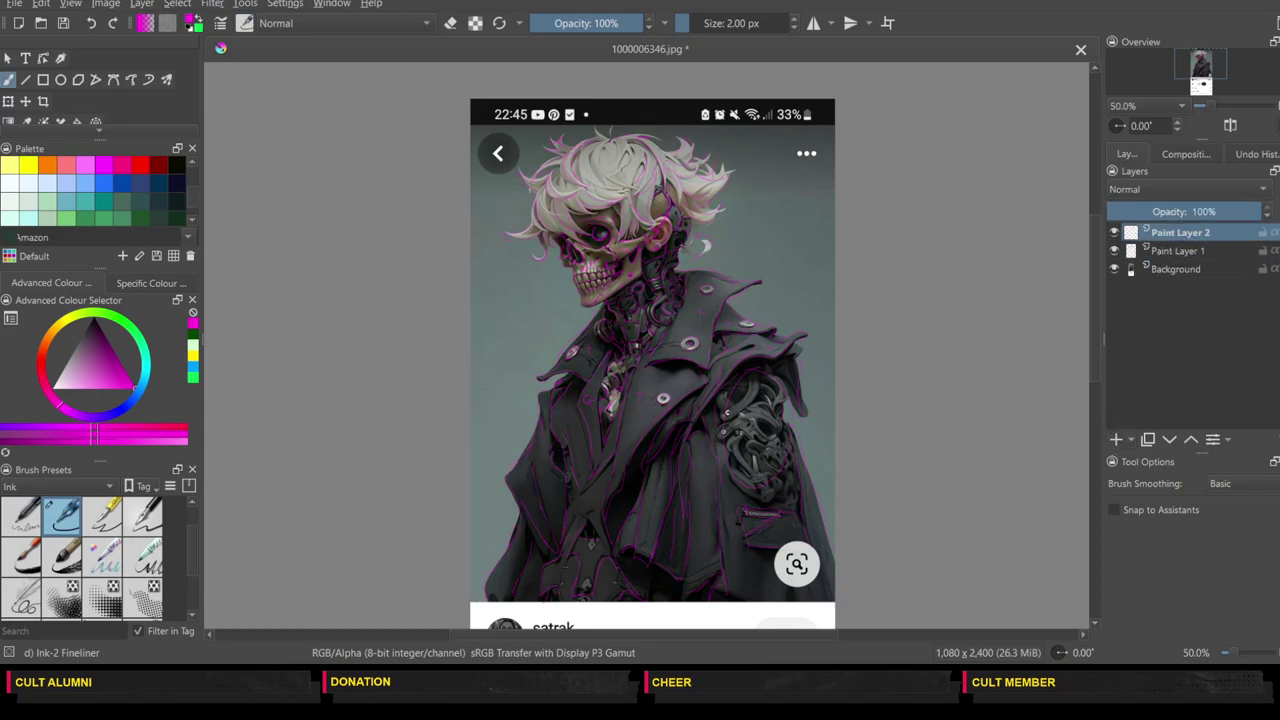
click(136, 338)
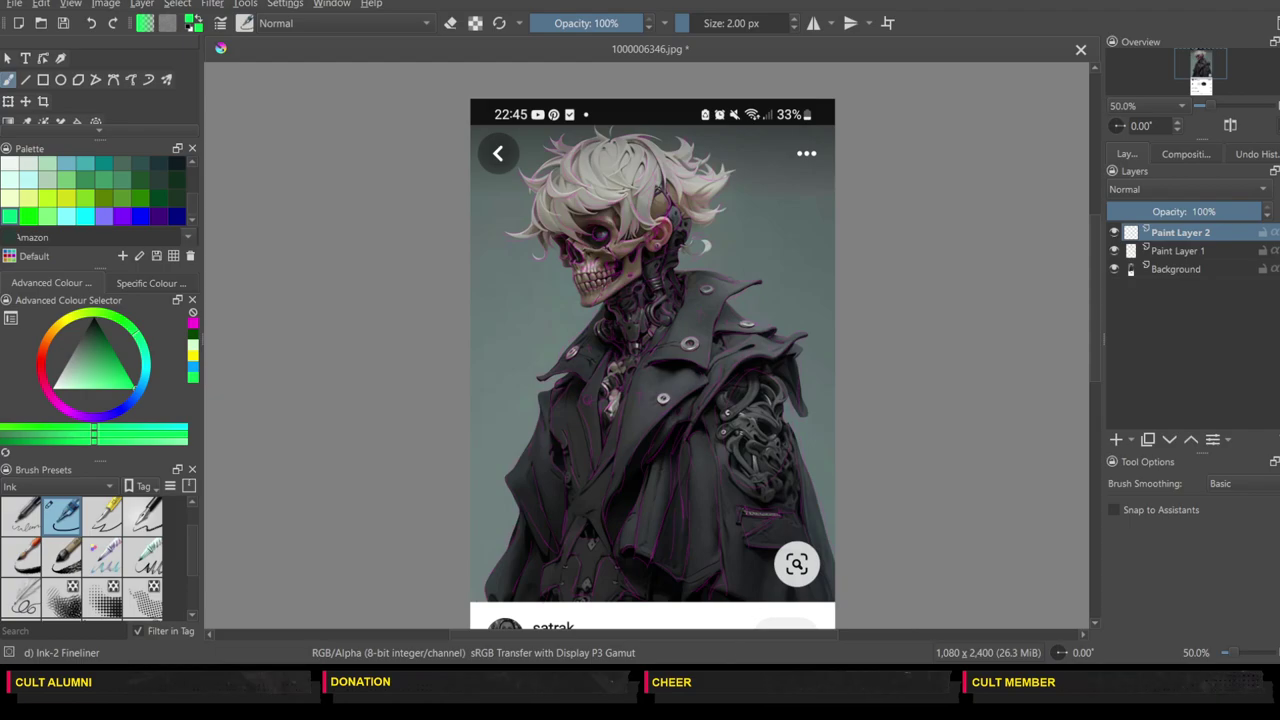
key(ctrl+plus)
key(ctrl+plus)
key(ctrl+plus)
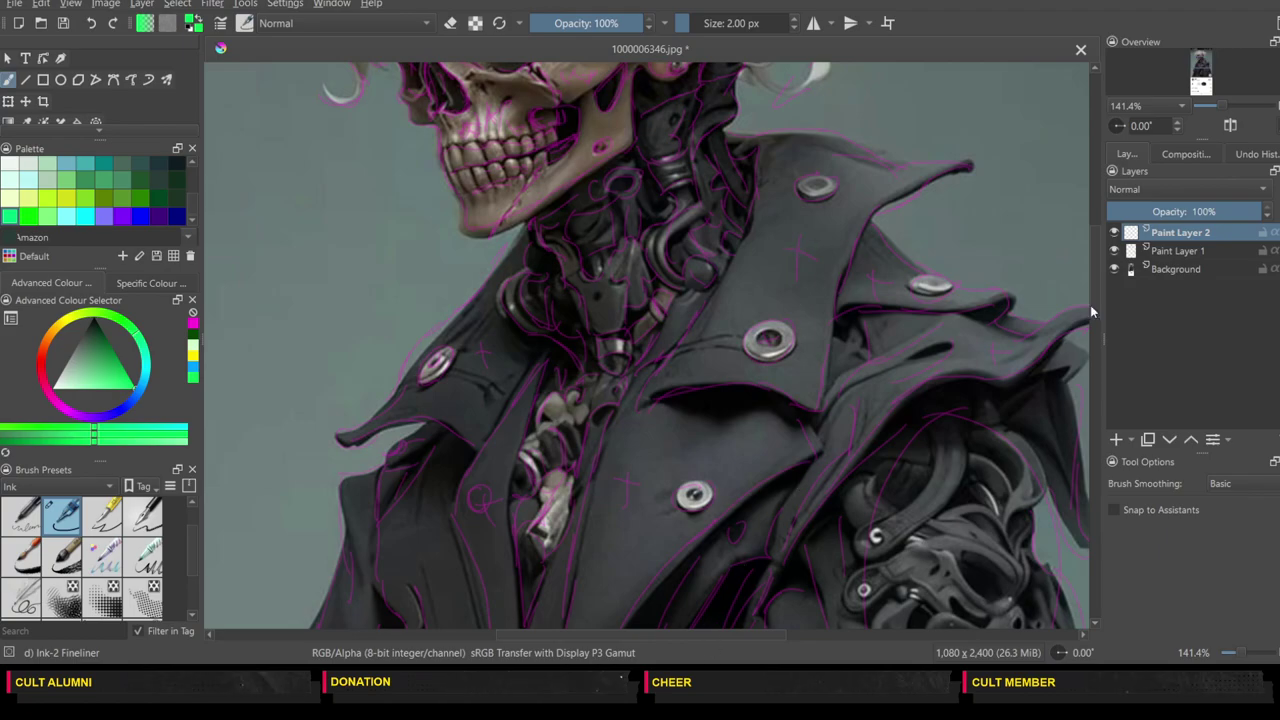
drag(1097, 305, 1091, 248)
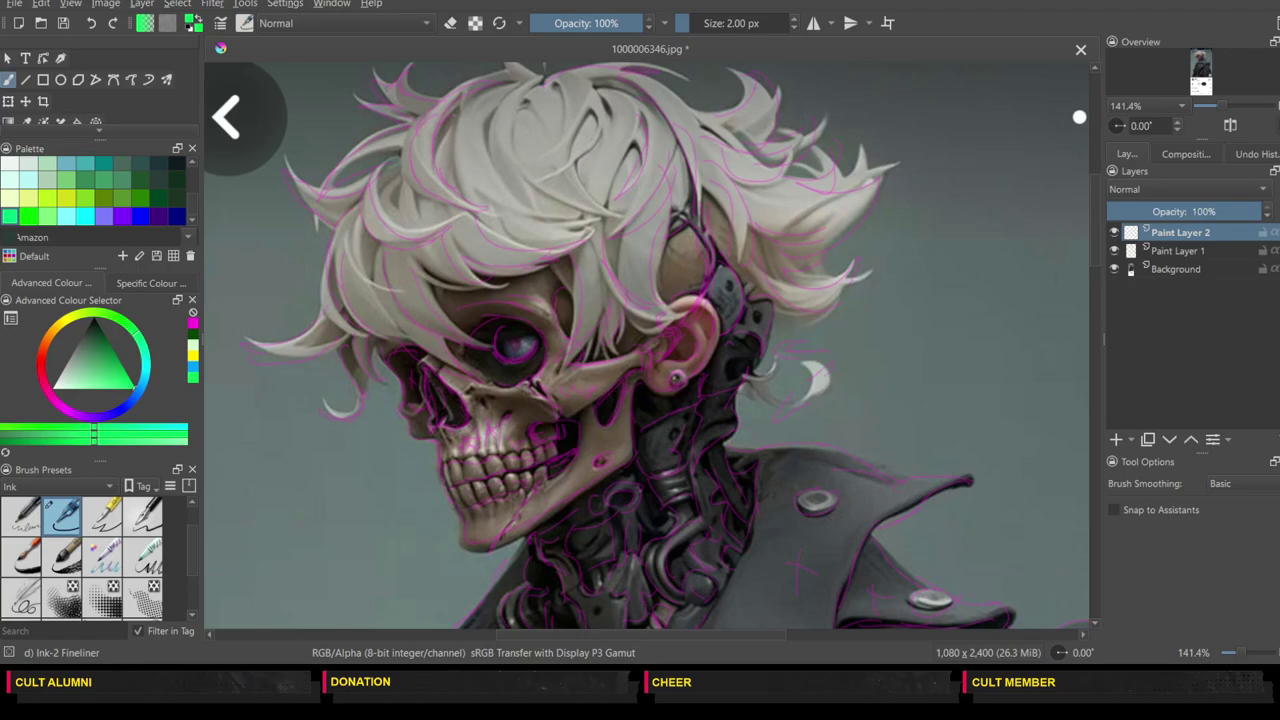
drag(450, 112, 438, 146)
mouse_move(505, 223)
mouse_down()
mouse_move(400, 170)
mouse_move(434, 98)
mouse_move(505, 74)
mouse_move(481, 150)
mouse_move(332, 190)
mouse_up()
drag(357, 86, 405, 130)
drag(386, 76, 438, 100)
Step: Sketch the front hair spike, the fringe falling over the eye sockets and the long forward-curling lock in green
mouse_move(289, 162)
mouse_down()
mouse_move(370, 186)
mouse_move(351, 228)
mouse_move(456, 250)
mouse_move(422, 226)
mouse_move(424, 296)
mouse_up()
mouse_move(338, 220)
mouse_down()
mouse_move(328, 266)
mouse_move(422, 333)
mouse_up()
mouse_move(330, 252)
mouse_down()
mouse_move(317, 286)
mouse_move(392, 348)
mouse_up()
drag(398, 264, 488, 336)
drag(406, 310, 488, 376)
drag(408, 344, 488, 372)
mouse_move(228, 324)
mouse_down()
mouse_move(336, 360)
mouse_move(330, 420)
mouse_up()
drag(376, 328, 340, 412)
Step: Draw flowing green strands over the crown, down to the temple and into the hair behind the ear
drag(500, 150, 576, 212)
drag(538, 86, 636, 228)
mouse_move(474, 234)
mouse_down()
mouse_move(484, 248)
mouse_move(586, 256)
mouse_move(544, 348)
mouse_up()
drag(612, 244, 604, 308)
mouse_move(590, 172)
mouse_down()
mouse_move(684, 308)
mouse_move(658, 294)
mouse_up()
drag(586, 72, 690, 222)
drag(624, 104, 624, 214)
mouse_move(666, 166)
mouse_down()
mouse_move(654, 198)
mouse_move(702, 266)
mouse_up()
drag(638, 214, 688, 282)
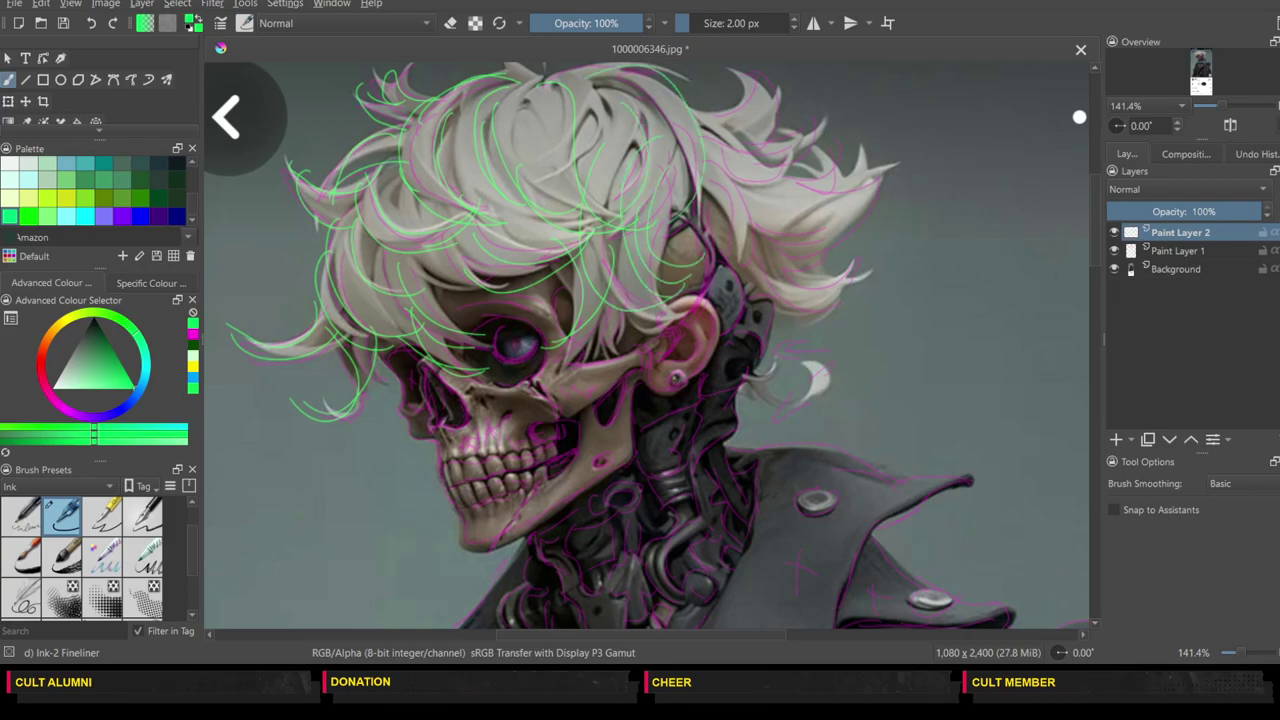
mouse_move(640, 66)
mouse_down()
mouse_move(746, 152)
mouse_move(692, 252)
mouse_move(706, 256)
mouse_up()
drag(742, 112, 777, 166)
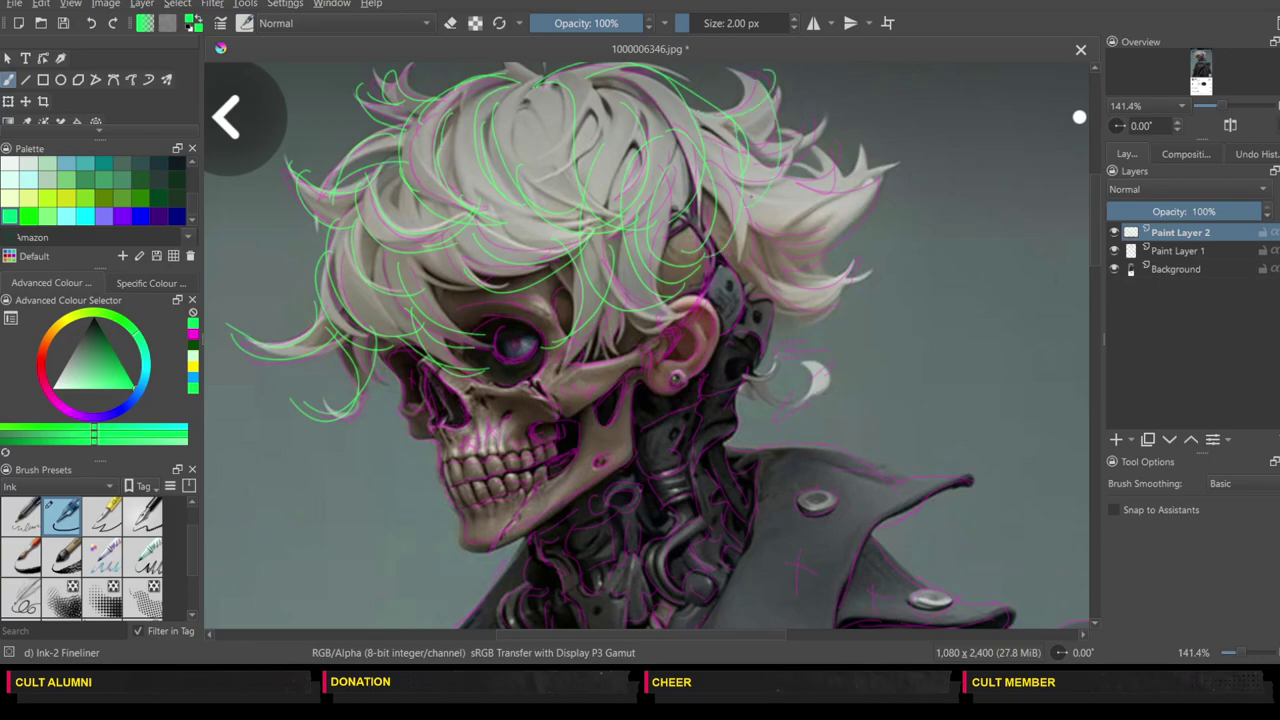
Step: Outline the mechanical plates behind the ear and the upper neck plate below it in green
mouse_move(750, 220)
mouse_down()
mouse_move(781, 255)
mouse_move(747, 270)
mouse_move(761, 295)
mouse_move(733, 270)
mouse_move(713, 274)
mouse_move(726, 336)
mouse_up()
drag(772, 296, 744, 306)
mouse_move(772, 290)
mouse_down()
mouse_move(770, 330)
mouse_move(730, 350)
mouse_move(748, 366)
mouse_move(718, 392)
mouse_move(696, 368)
mouse_move(680, 394)
mouse_move(690, 416)
mouse_move(662, 426)
mouse_move(686, 418)
mouse_up()
mouse_move(636, 458)
mouse_down()
mouse_move(684, 444)
mouse_move(689, 461)
mouse_move(698, 443)
mouse_move(640, 482)
mouse_up()
drag(634, 462, 642, 484)
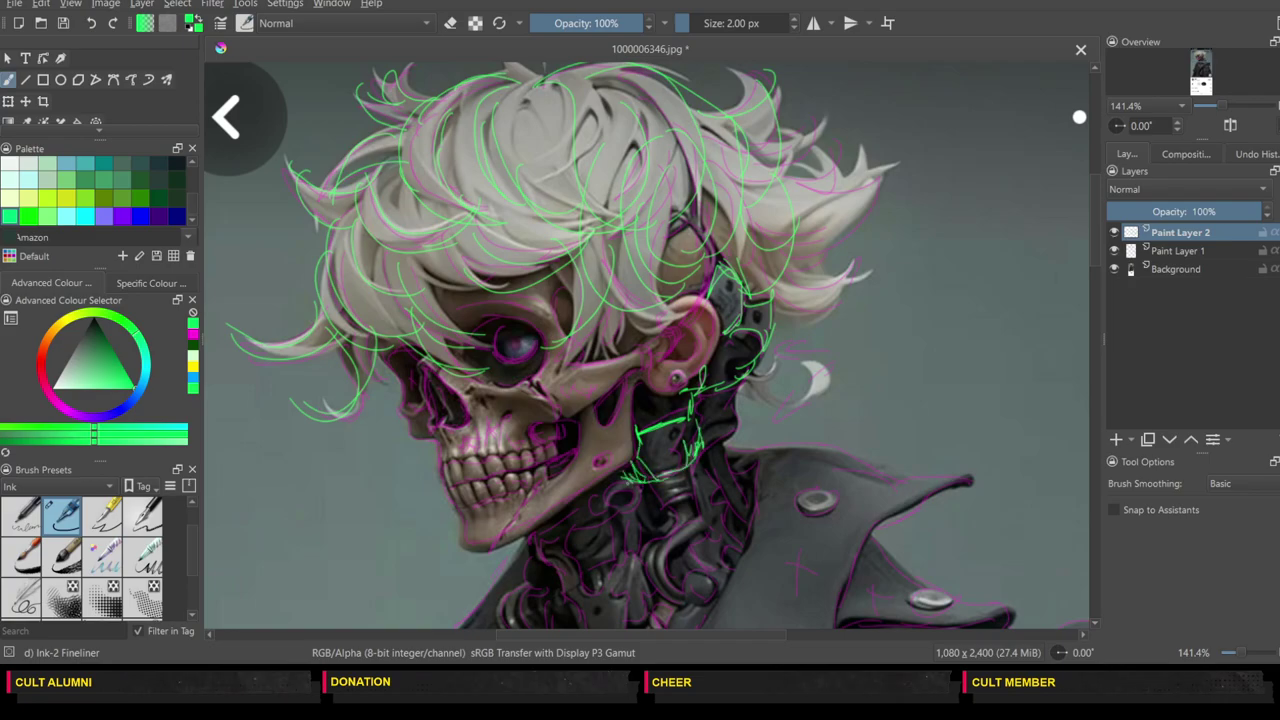
mouse_move(648, 482)
mouse_down()
mouse_move(664, 508)
mouse_move(686, 508)
mouse_up()
Step: Trace the long tube running down the neck and add green accents at the jaw hollow and cheek opening
drag(734, 635, 706, 635)
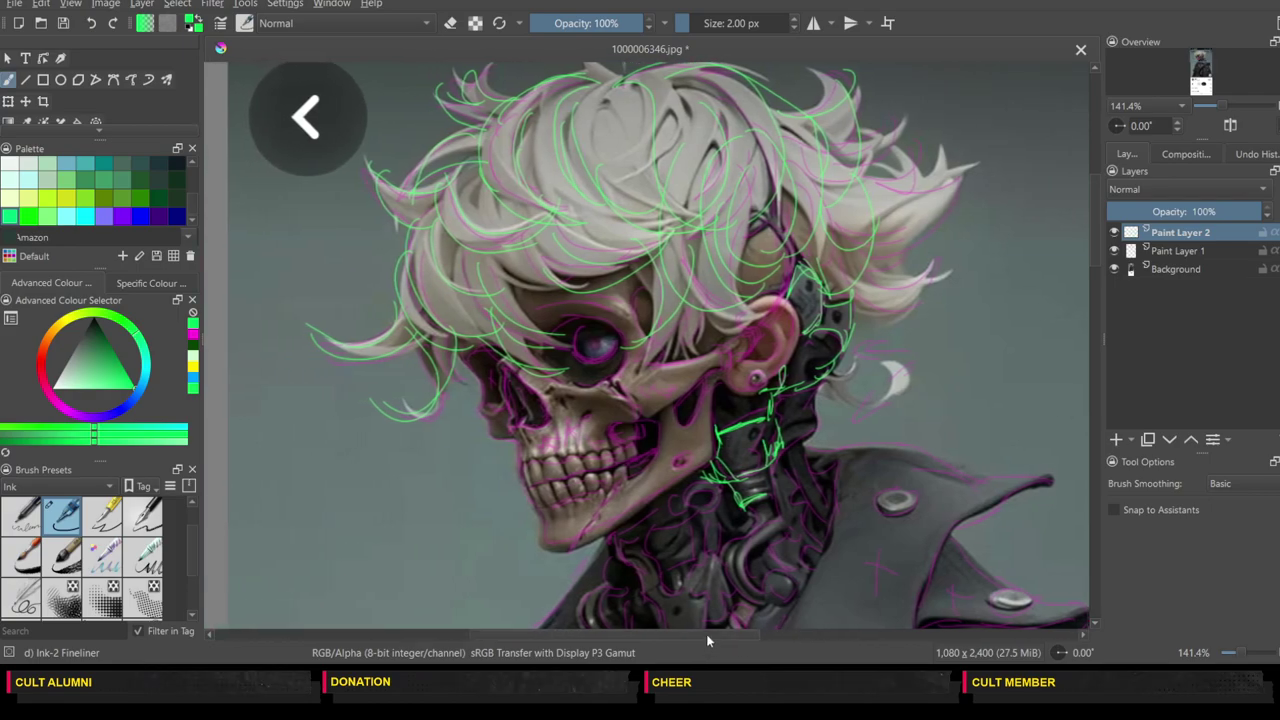
click(1093, 306)
drag(1094, 306, 1094, 249)
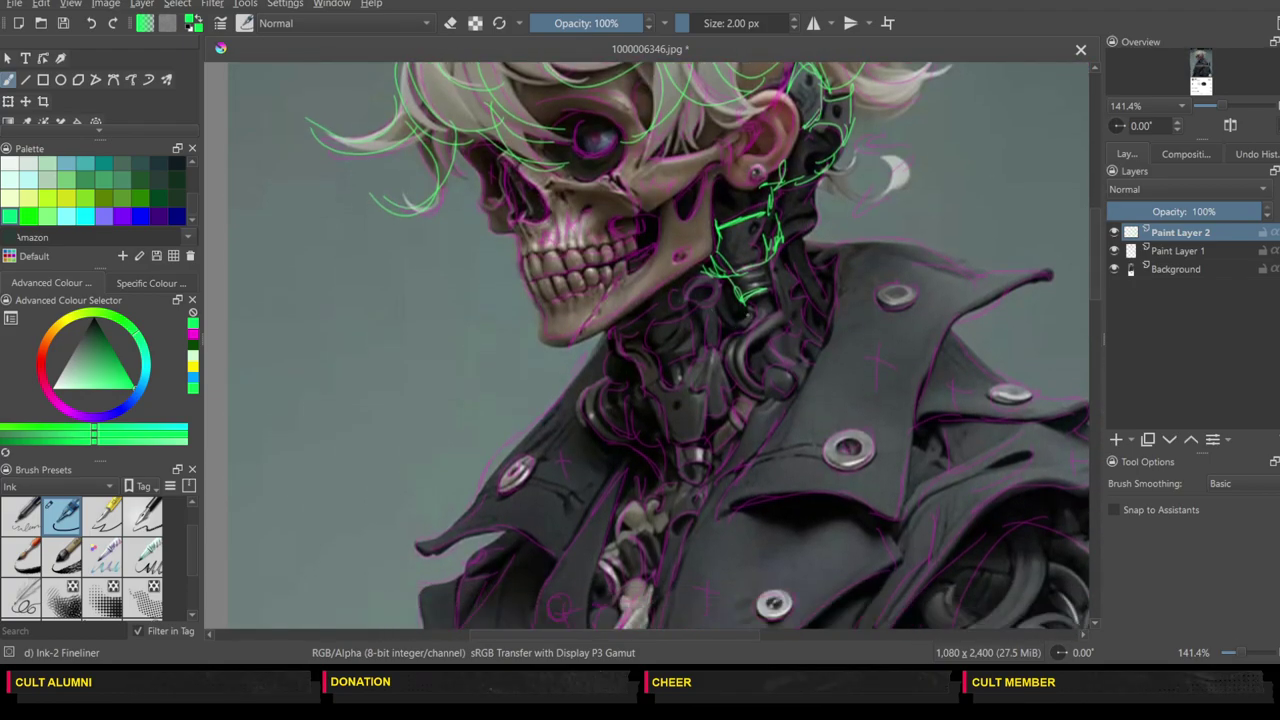
mouse_move(742, 296)
mouse_down()
mouse_move(704, 445)
mouse_move(770, 290)
mouse_up()
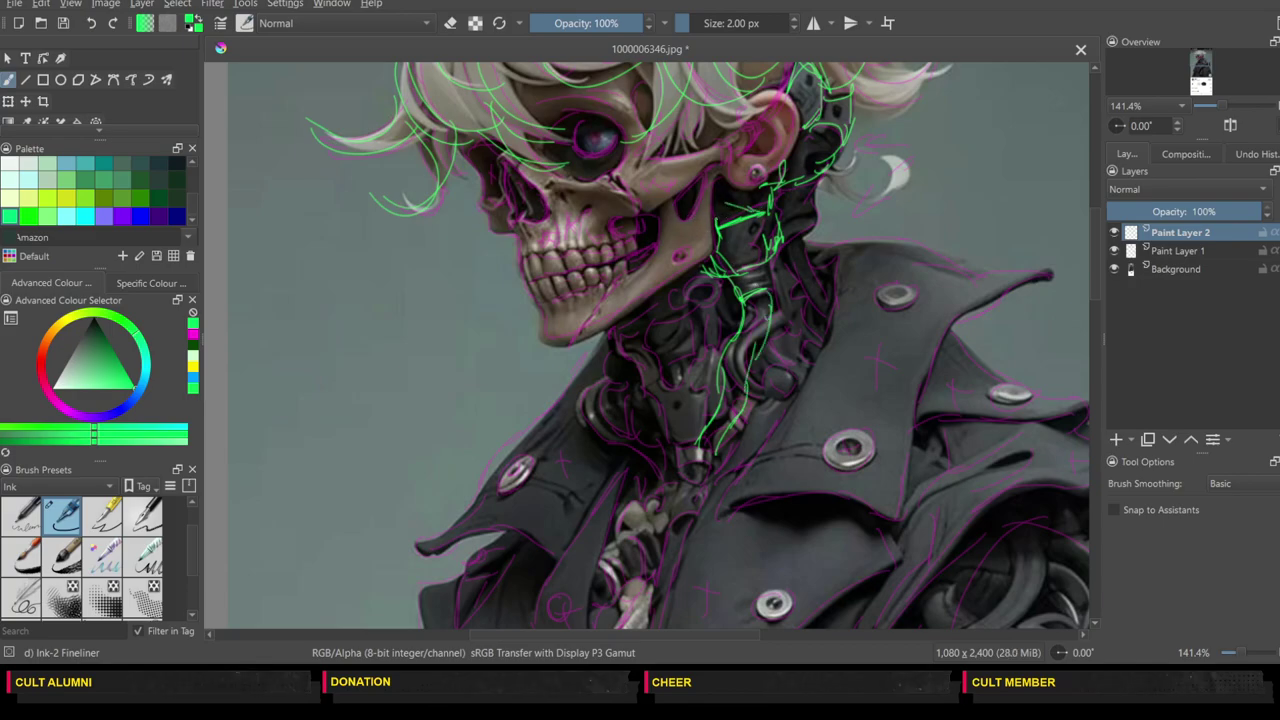
drag(714, 219, 743, 213)
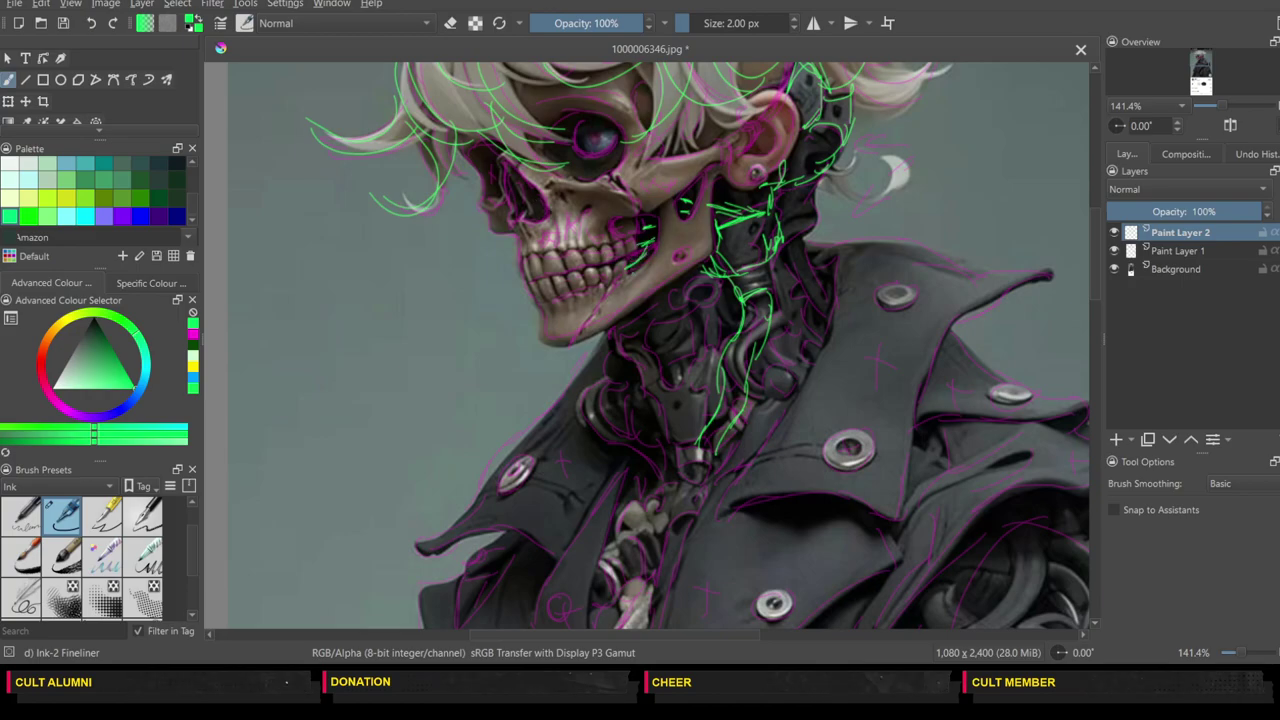
Step: Outline the central throat plates and the front edge of the mechanical neck down to its narrow base
mouse_move(658, 304)
mouse_down()
mouse_move(694, 324)
mouse_move(692, 350)
mouse_move(670, 366)
mouse_move(650, 358)
mouse_move(686, 356)
mouse_up()
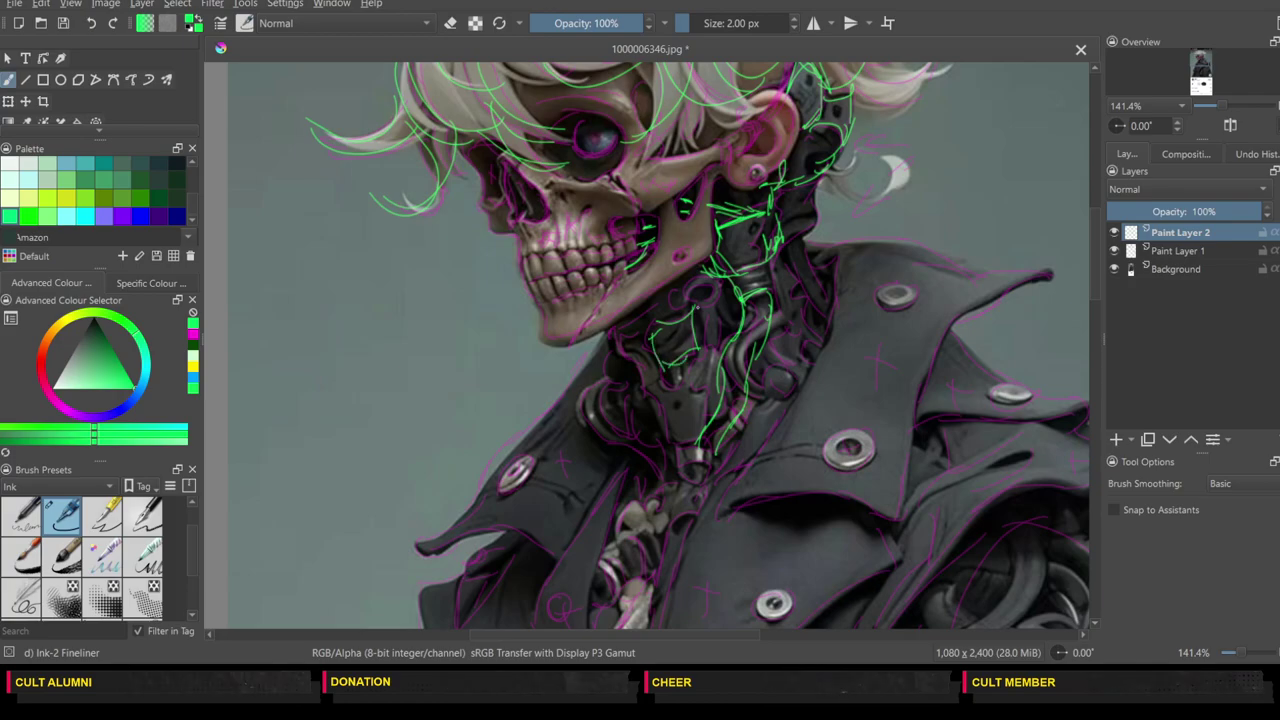
mouse_move(712, 302)
mouse_down()
mouse_move(718, 350)
mouse_move(682, 386)
mouse_move(710, 382)
mouse_up()
drag(708, 366, 696, 436)
mouse_move(668, 372)
mouse_down()
mouse_move(664, 450)
mouse_move(642, 404)
mouse_up()
drag(614, 338, 642, 382)
mouse_move(647, 312)
mouse_down()
mouse_move(656, 370)
mouse_move(619, 335)
mouse_up()
drag(648, 311, 630, 330)
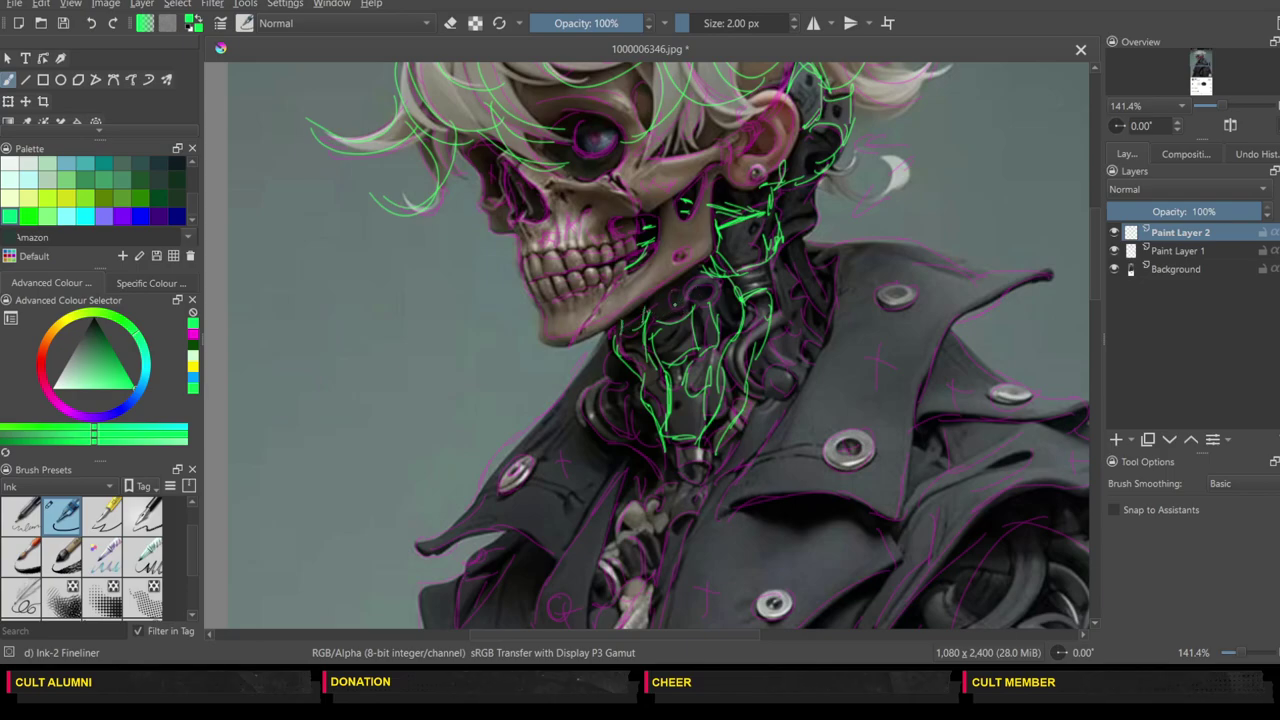
Step: Draw the struts beneath the jaw and the round joint at the front of the neck
mouse_move(676, 288)
mouse_down()
mouse_move(690, 326)
mouse_move(708, 318)
mouse_up()
drag(692, 268, 706, 314)
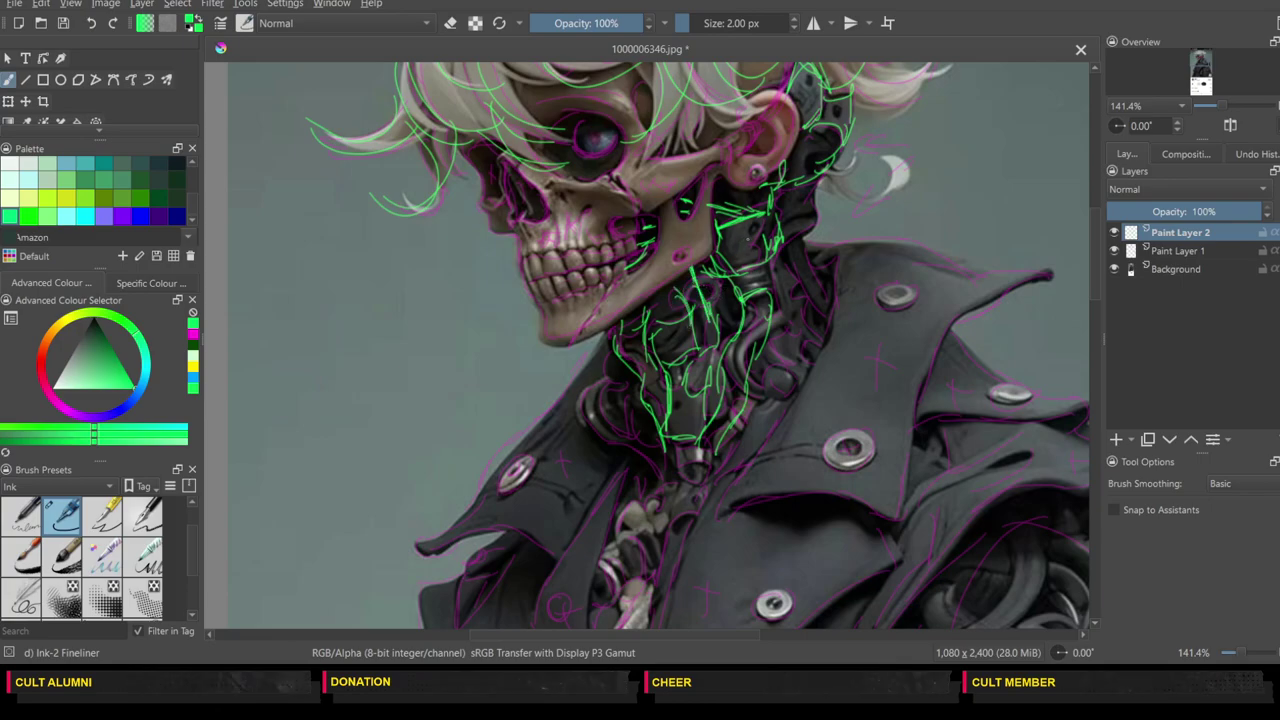
drag(760, 294, 714, 420)
mouse_move(640, 338)
mouse_down()
mouse_move(661, 382)
mouse_move(618, 428)
mouse_up()
mouse_move(604, 381)
mouse_down()
mouse_move(628, 443)
mouse_move(612, 423)
mouse_move(635, 434)
mouse_move(634, 415)
mouse_move(633, 448)
mouse_move(660, 466)
mouse_up()
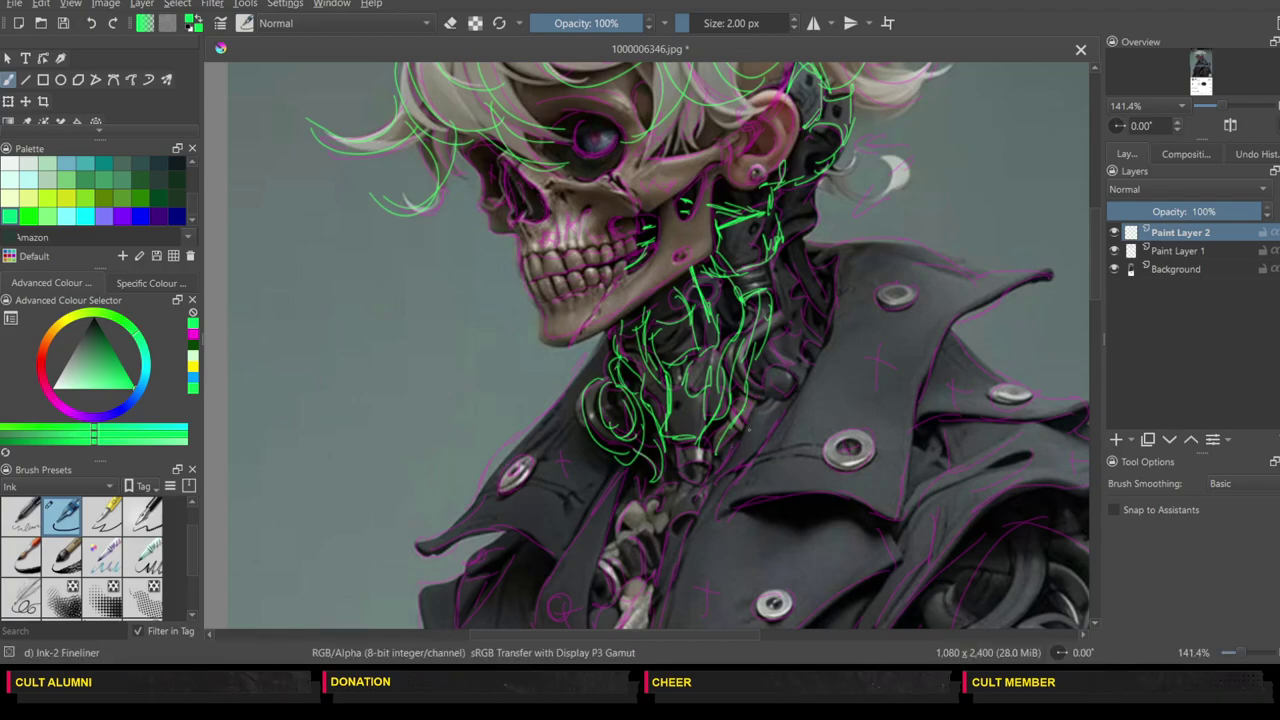
Step: Sketch the near round joint at the neck's base and the connecting bands leading into the chest opening
mouse_move(739, 417)
mouse_down()
mouse_move(773, 406)
mouse_move(750, 455)
mouse_up()
drag(766, 429, 734, 460)
drag(771, 401, 767, 429)
mouse_move(747, 398)
mouse_down()
mouse_move(772, 386)
mouse_move(778, 413)
mouse_up()
drag(761, 389, 748, 444)
drag(771, 434, 733, 458)
drag(775, 406, 770, 438)
mouse_move(751, 412)
mouse_down()
mouse_move(746, 450)
mouse_move(729, 454)
mouse_up()
mouse_move(751, 418)
mouse_down()
mouse_move(708, 486)
mouse_move(670, 473)
mouse_move(700, 471)
mouse_move(664, 526)
mouse_move(620, 520)
mouse_up()
mouse_move(642, 480)
mouse_down()
mouse_move(625, 508)
mouse_move(662, 577)
mouse_up()
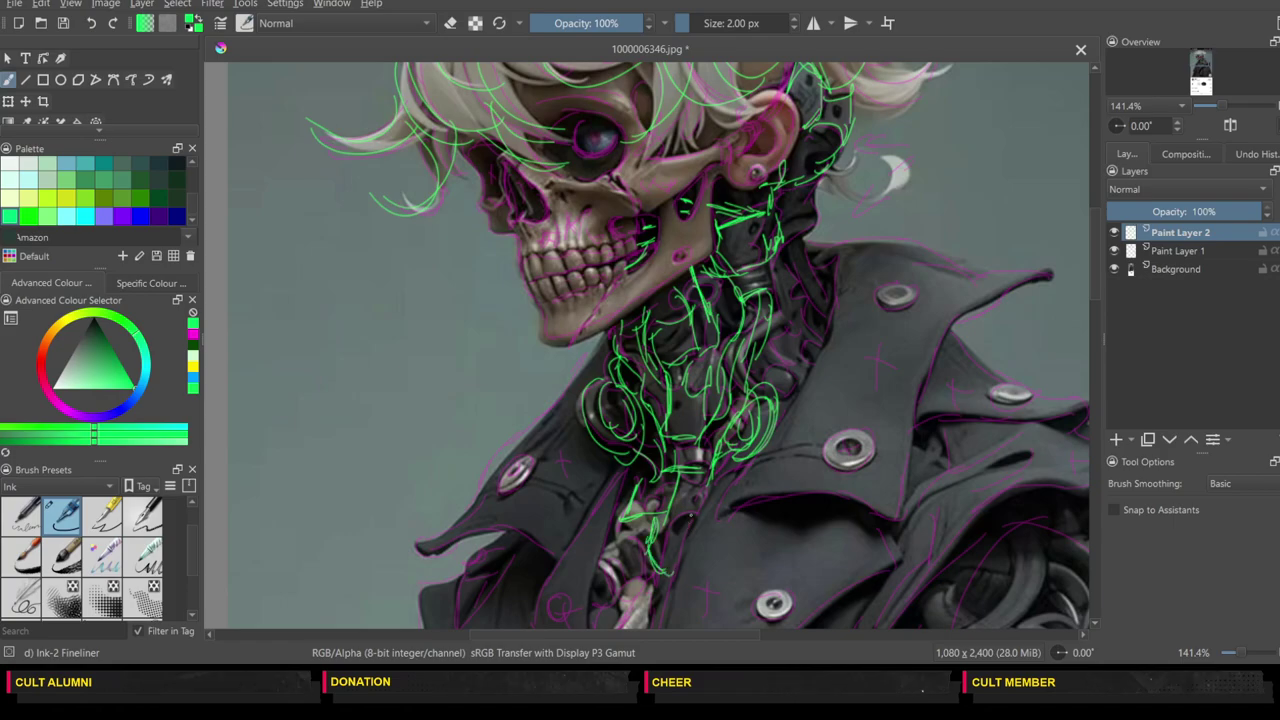
Step: Trace the curved tubes and small coil details at the back of the neck beside the raised collar
mouse_move(766, 262)
mouse_down()
mouse_move(808, 286)
mouse_move(772, 334)
mouse_move(788, 268)
mouse_move(799, 329)
mouse_move(764, 352)
mouse_move(804, 372)
mouse_up()
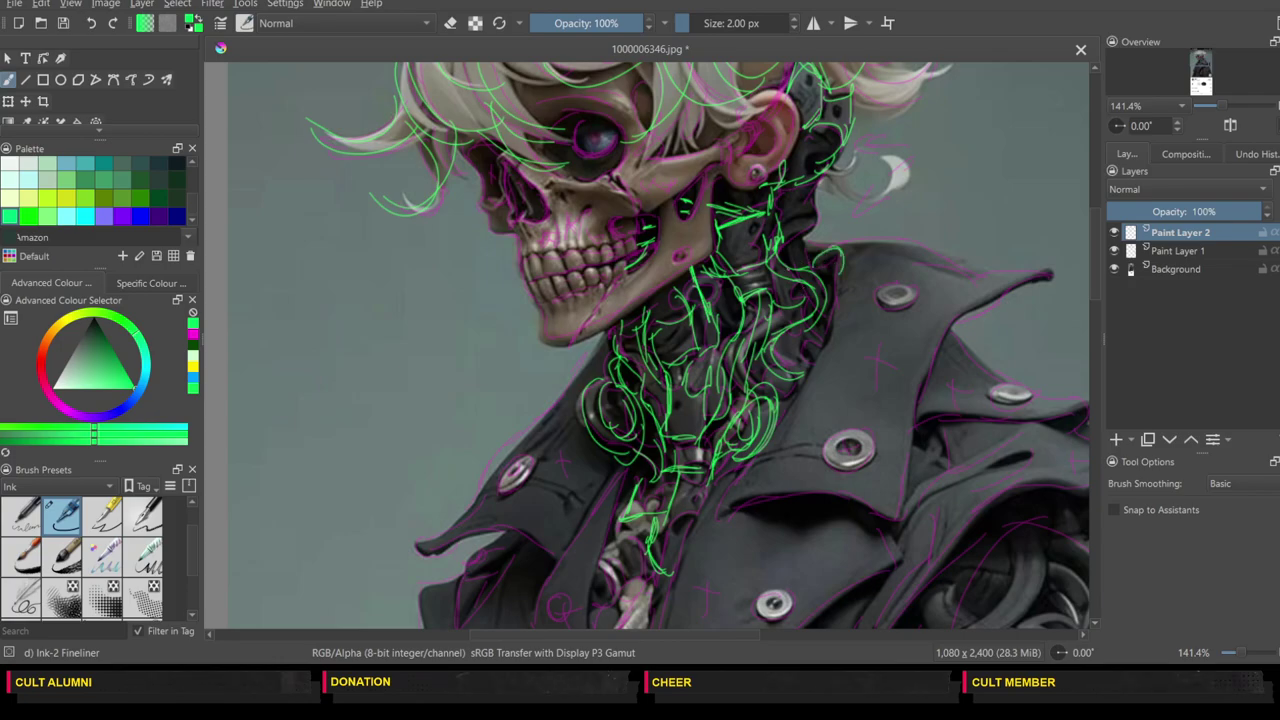
drag(824, 236, 836, 262)
drag(777, 318, 805, 314)
mouse_move(809, 322)
mouse_down()
mouse_move(829, 328)
mouse_move(792, 357)
mouse_up()
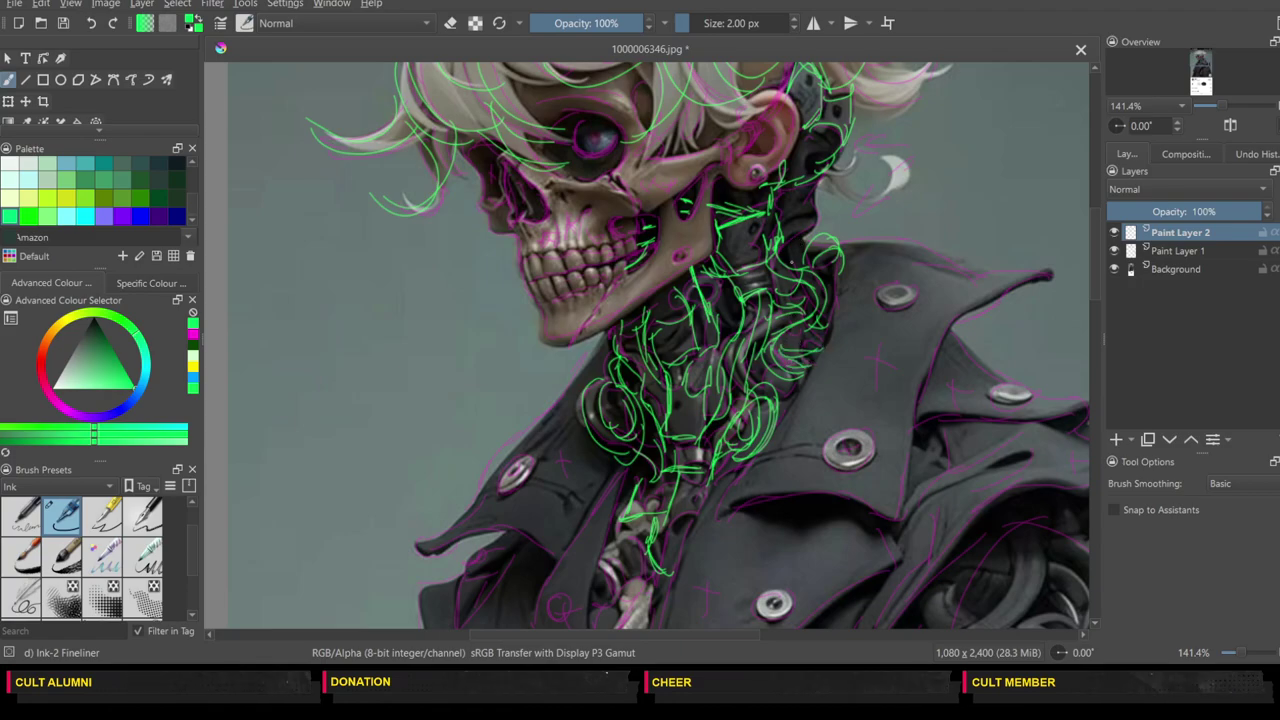
drag(794, 340, 810, 338)
drag(810, 331, 811, 344)
Step: Sketch the pale mechanical chest parts inside the narrow coat opening in green
scroll(1092, 311, down, 10)
scroll(1093, 310, up, 7)
scroll(1081, 258, down, 1)
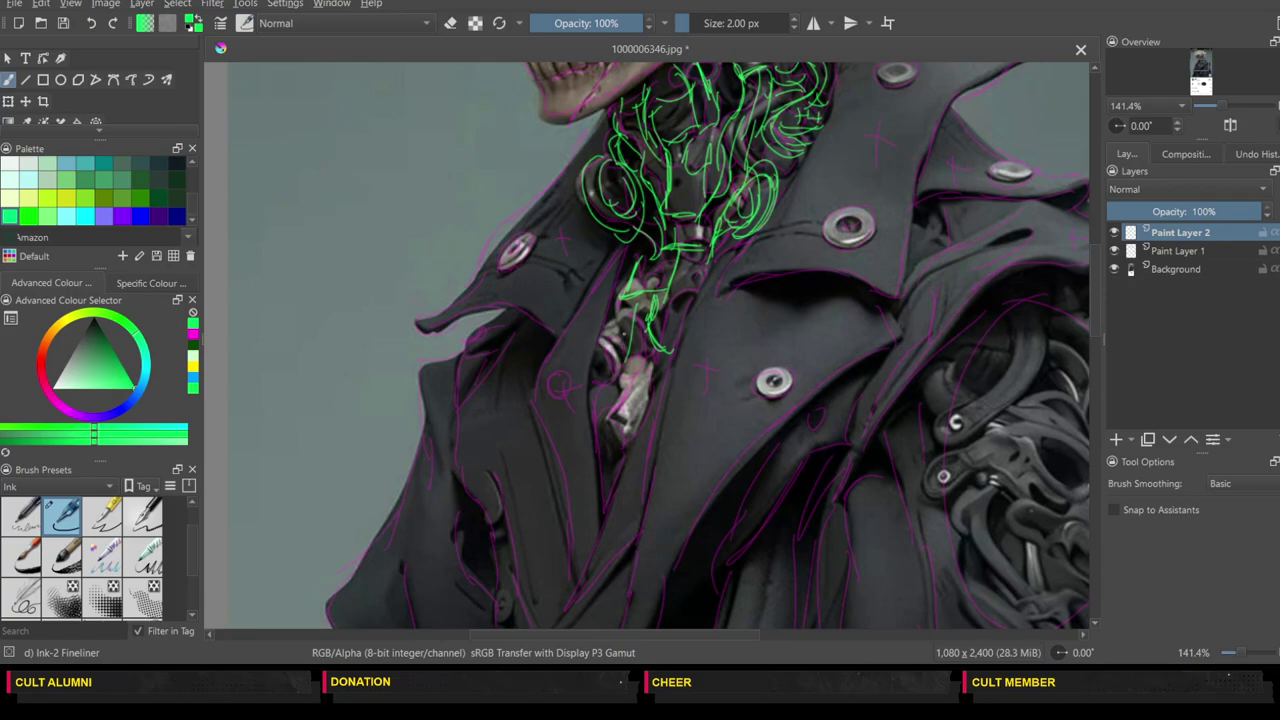
drag(625, 402, 603, 486)
drag(620, 380, 601, 414)
drag(644, 355, 648, 410)
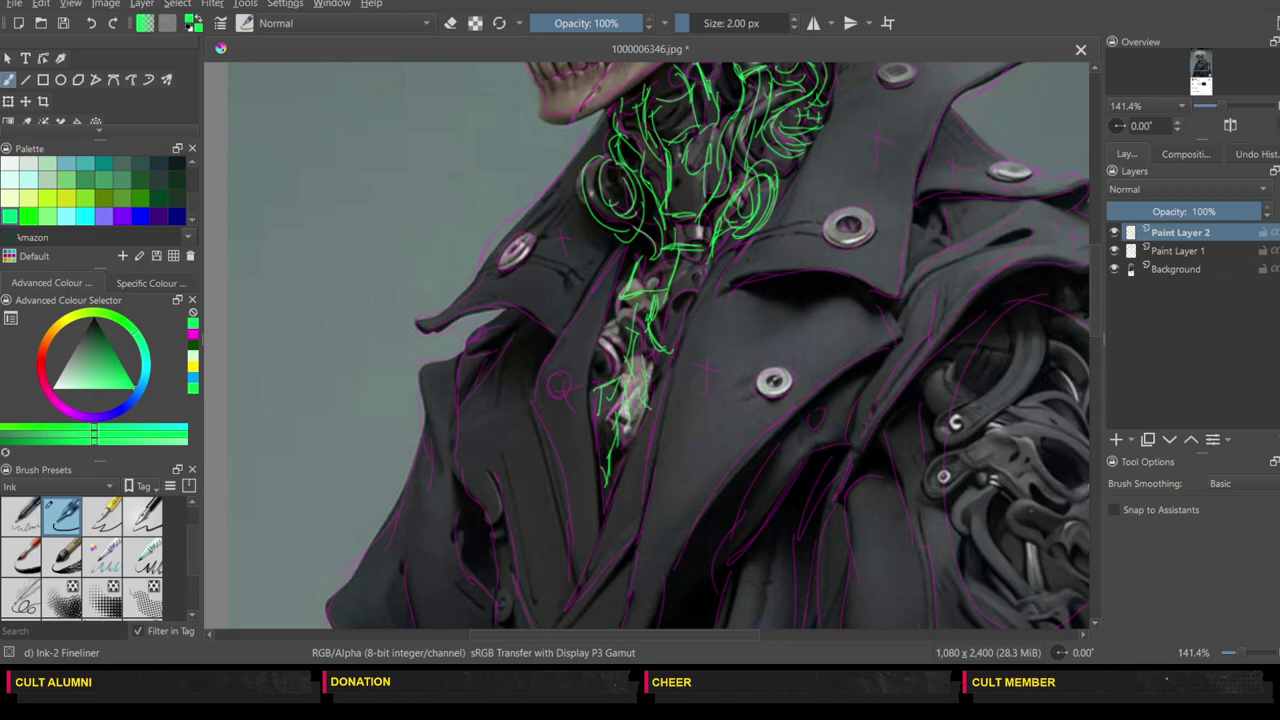
mouse_move(616, 300)
mouse_down()
mouse_move(588, 382)
mouse_move(609, 364)
mouse_up()
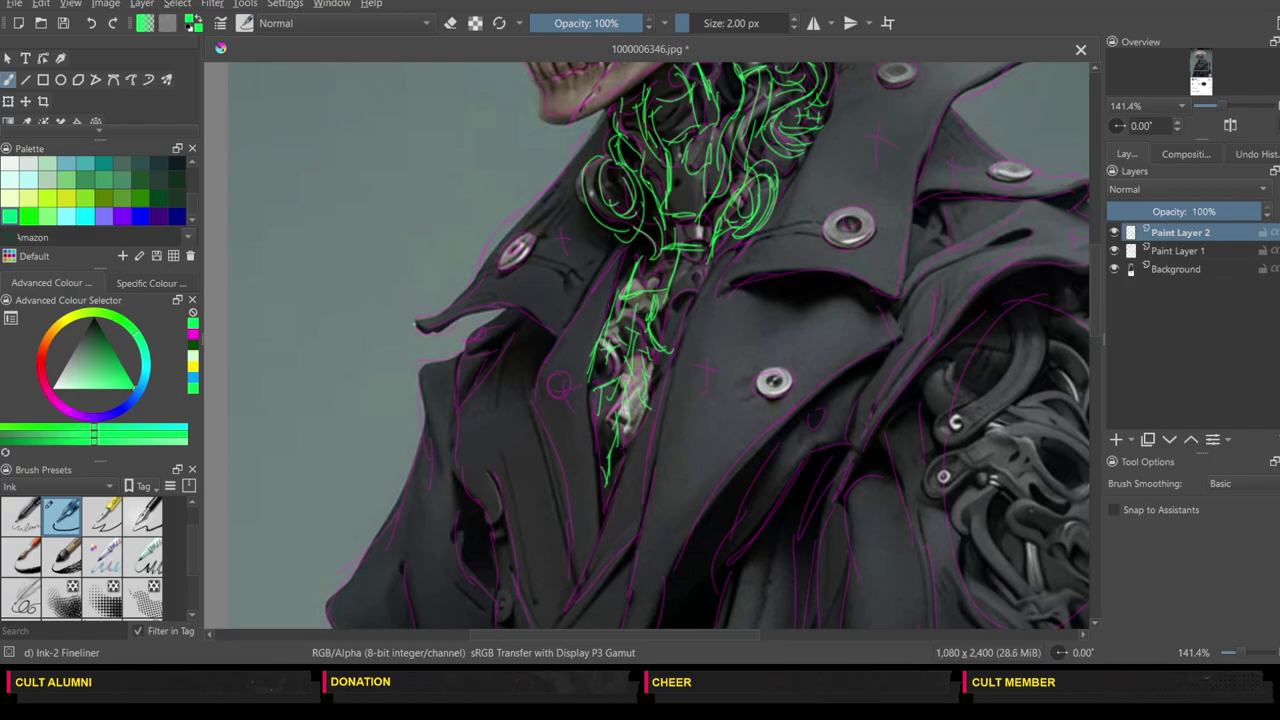
Step: Outline the far collar flap's pointed edges and the near collar's lower edge, corner and inner neckline
mouse_move(416, 328)
mouse_down()
mouse_move(473, 315)
mouse_move(542, 342)
mouse_up()
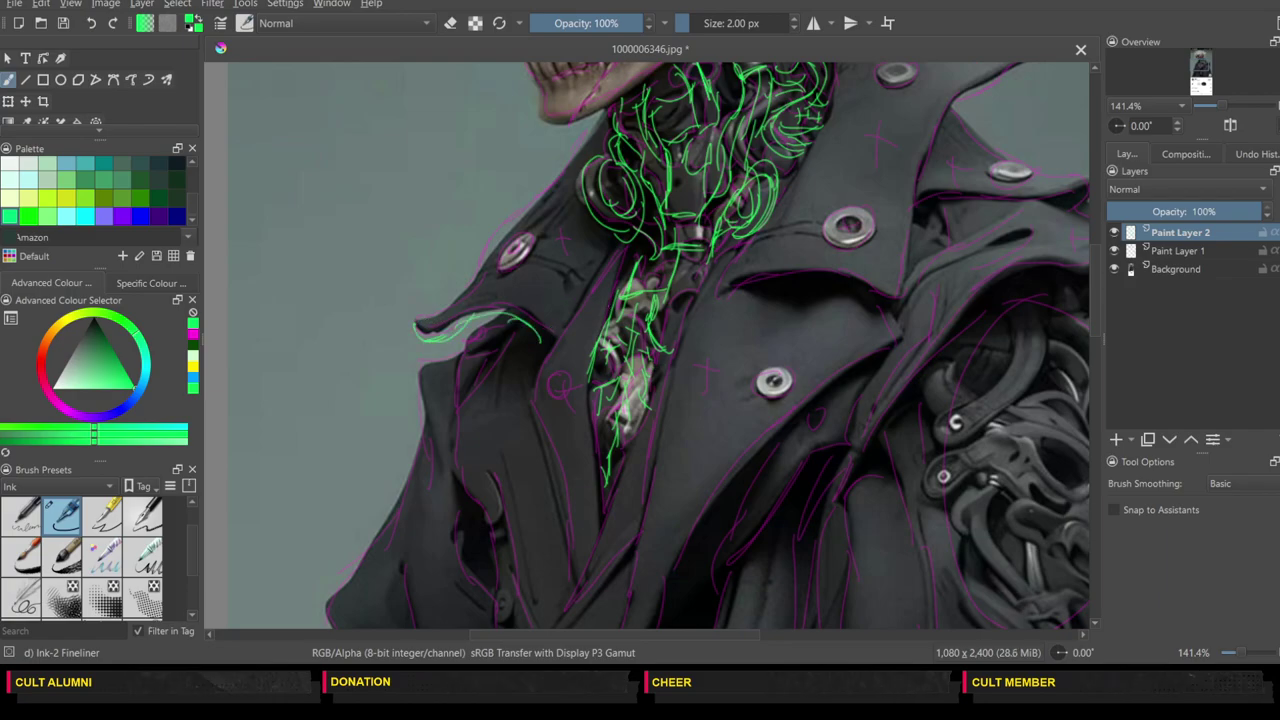
drag(420, 322, 558, 172)
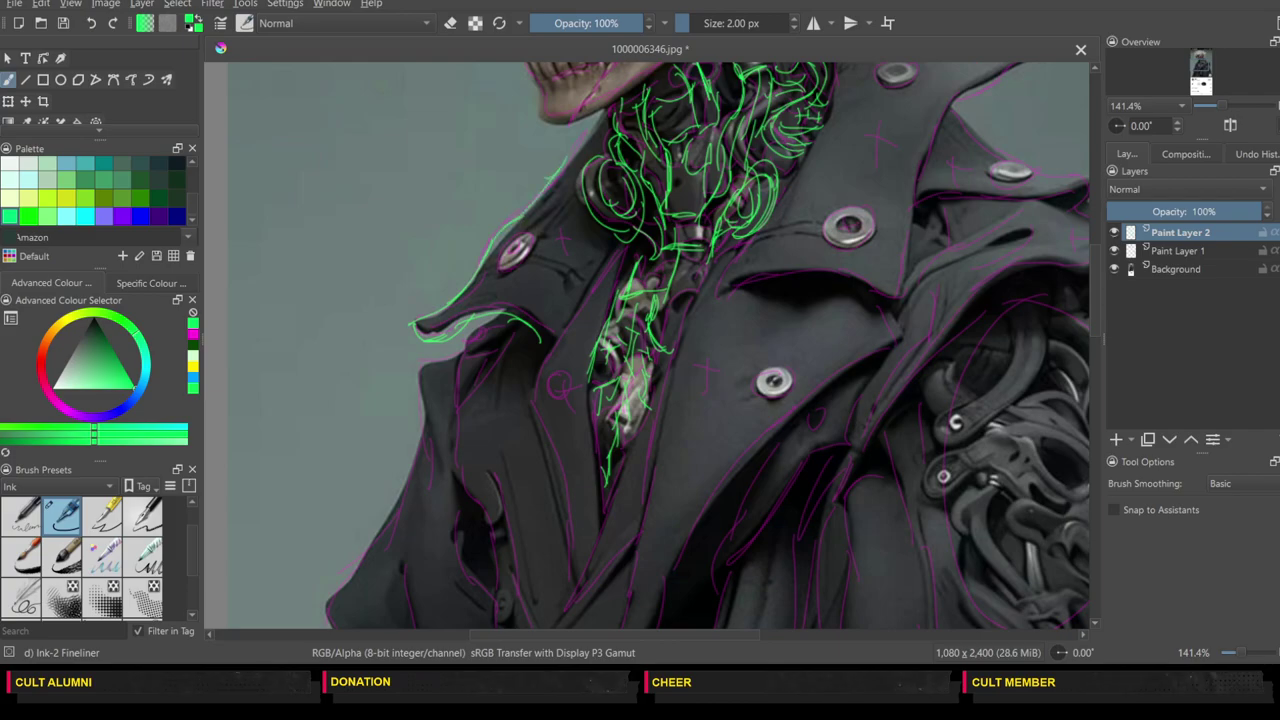
drag(713, 318, 735, 290)
drag(728, 298, 750, 279)
mouse_move(711, 335)
mouse_down()
mouse_move(771, 280)
mouse_move(831, 270)
mouse_move(901, 318)
mouse_move(931, 319)
mouse_up()
mouse_move(922, 318)
mouse_down()
mouse_move(904, 290)
mouse_move(916, 184)
mouse_up()
mouse_move(750, 237)
mouse_down()
mouse_move(710, 267)
mouse_move(674, 350)
mouse_up()
drag(726, 268, 680, 342)
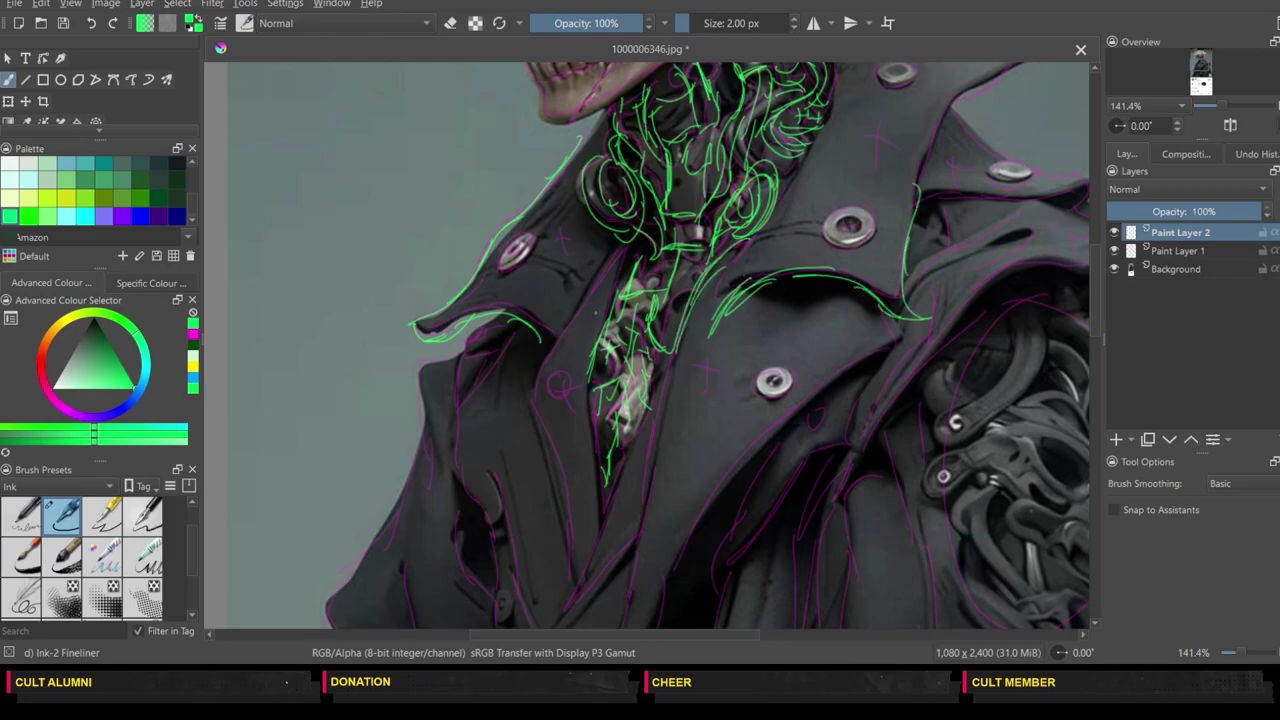
Step: Draw the long inner and outer lapel edges running down both sides of the chest opening
mouse_move(624, 262)
mouse_down()
mouse_move(600, 332)
mouse_move(590, 442)
mouse_up()
drag(591, 398, 596, 530)
mouse_move(532, 334)
mouse_down()
mouse_move(518, 424)
mouse_move(568, 584)
mouse_up()
drag(666, 360, 646, 498)
drag(658, 434, 631, 574)
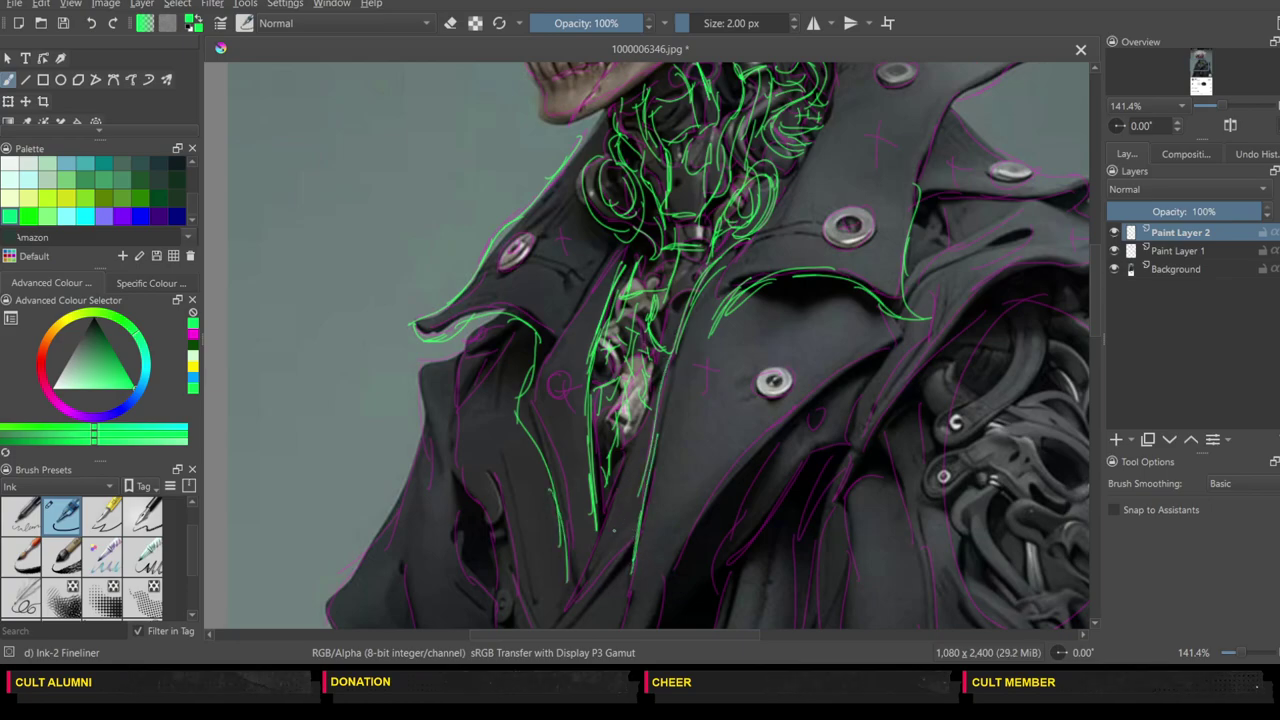
drag(590, 510, 594, 554)
click(91, 24)
click(91, 24)
click(91, 24)
Step: Outline the near lapel's point and long lower edge, and extend the chest opening's edge lines downward
mouse_move(648, 446)
mouse_down()
mouse_move(604, 620)
mouse_move(754, 430)
mouse_up()
mouse_move(660, 562)
mouse_down()
mouse_move(856, 372)
mouse_move(856, 331)
mouse_up()
drag(595, 513, 580, 626)
drag(558, 548, 568, 618)
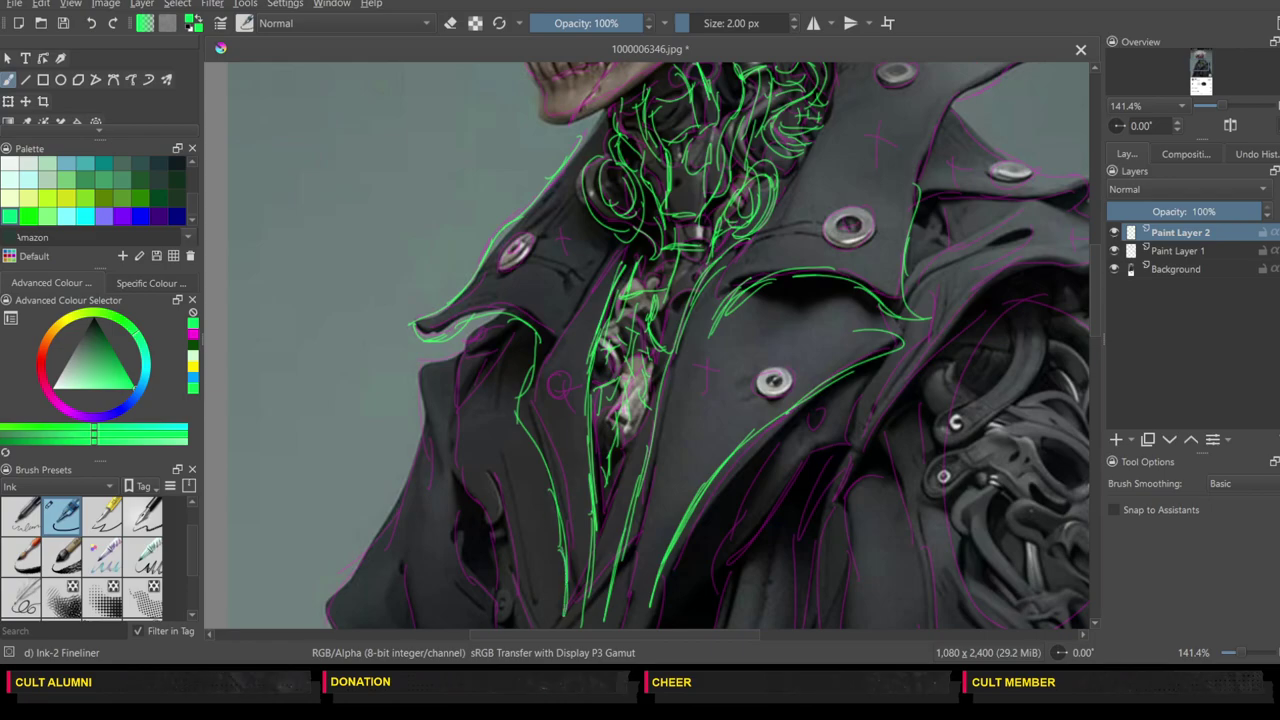
Step: Outline the coat's far shoulder and upper sleeve edge, with the inner folds beneath the far collar
mouse_move(467, 327)
mouse_down()
mouse_move(464, 346)
mouse_move(501, 309)
mouse_move(422, 438)
mouse_up()
mouse_move(423, 400)
mouse_down()
mouse_move(428, 454)
mouse_move(478, 490)
mouse_move(470, 478)
mouse_up()
drag(466, 478, 502, 526)
drag(502, 346, 464, 404)
mouse_move(494, 354)
mouse_down()
mouse_move(468, 386)
mouse_move(480, 376)
mouse_up()
mouse_move(494, 346)
mouse_down()
mouse_move(458, 414)
mouse_move(463, 472)
mouse_up()
drag(432, 426, 416, 506)
drag(424, 442, 363, 564)
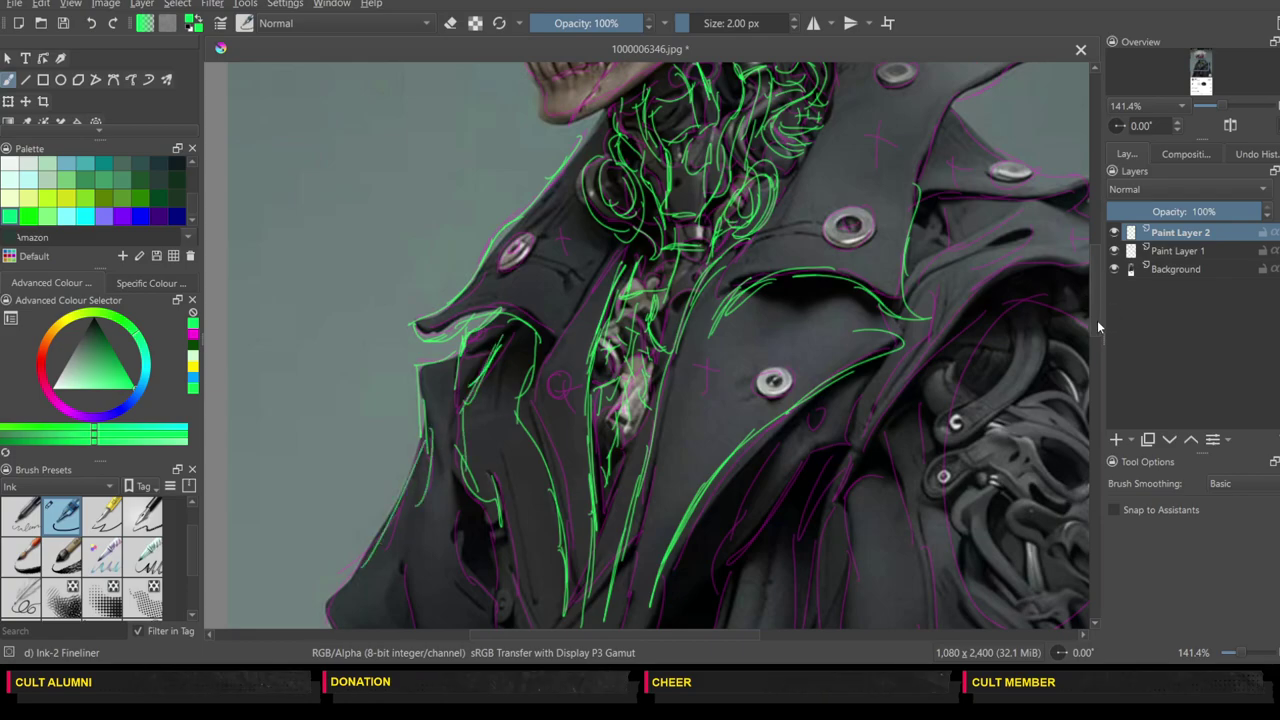
Step: Draw the far coat front's inner edge and the long diagonal lapel lines down toward the waist
scroll(1097, 320, down, 5)
drag(487, 297, 500, 394)
drag(504, 350, 493, 466)
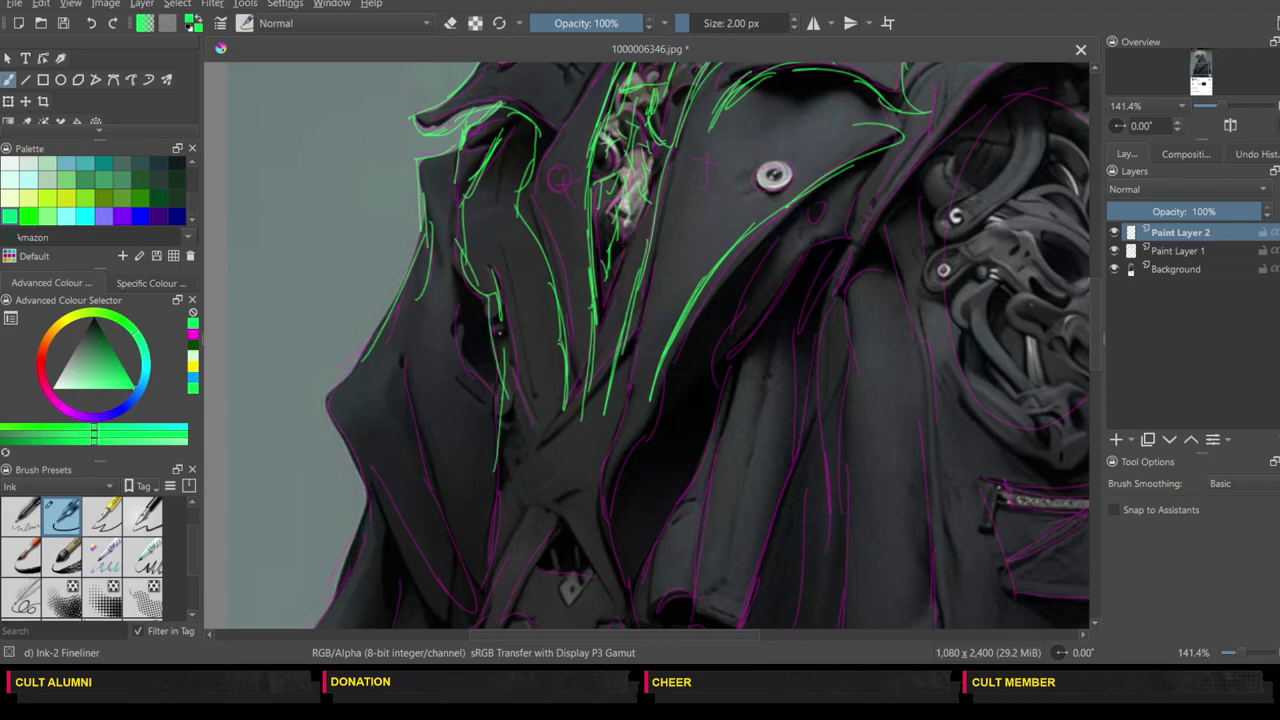
drag(586, 382, 538, 530)
drag(576, 412, 530, 578)
drag(552, 506, 502, 634)
drag(534, 558, 508, 610)
drag(500, 476, 486, 574)
drag(490, 530, 474, 624)
Step: Sketch the far sleeve's fold lines, the bend at its elbow and the outer edge below it
drag(455, 289, 474, 367)
drag(455, 298, 459, 324)
mouse_move(404, 288)
mouse_down()
mouse_move(436, 428)
mouse_move(476, 414)
mouse_up()
mouse_move(476, 380)
mouse_down()
mouse_move(470, 488)
mouse_move(452, 520)
mouse_up()
mouse_move(372, 360)
mouse_down()
mouse_move(346, 398)
mouse_move(412, 544)
mouse_up()
mouse_move(380, 480)
mouse_down()
mouse_move(416, 574)
mouse_move(331, 592)
mouse_move(318, 624)
mouse_up()
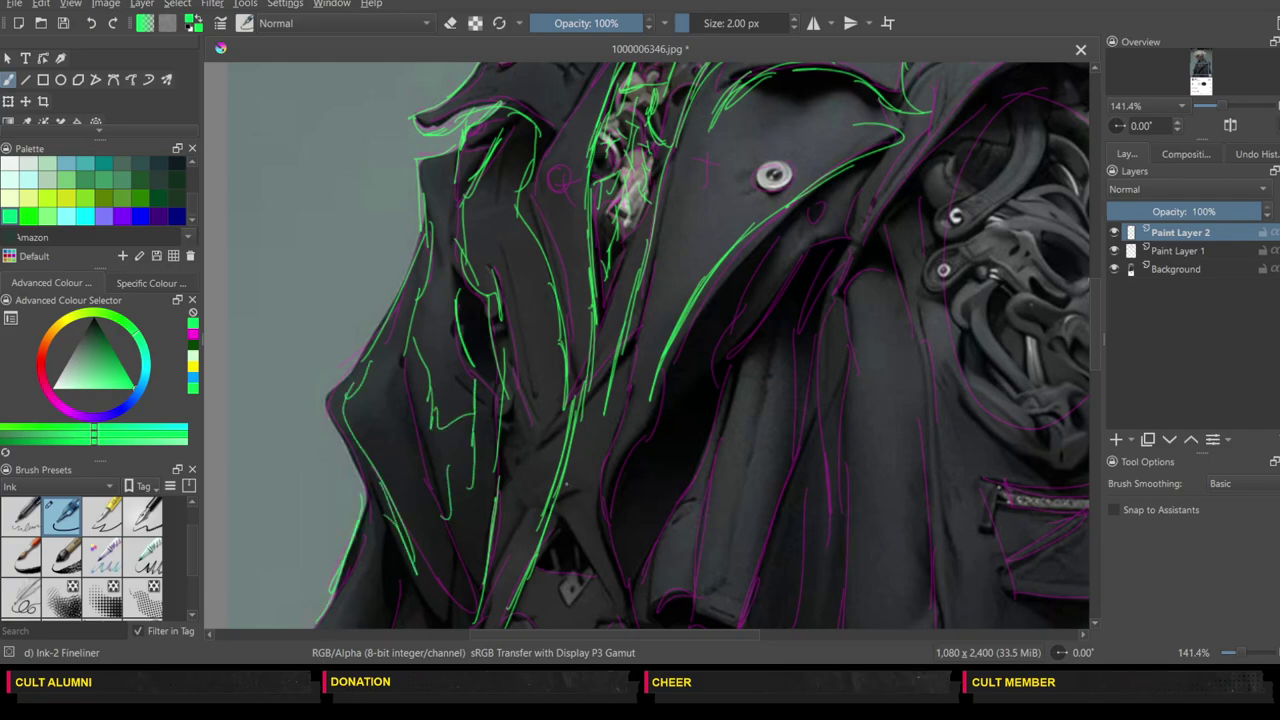
Step: Trace the far sleeve's lower outer edge, rounded cuff and inner fold lines at the bottom of the picture
drag(1096, 346, 1098, 400)
drag(320, 296, 286, 406)
drag(298, 342, 276, 424)
drag(292, 404, 290, 426)
mouse_move(318, 424)
mouse_down()
mouse_move(350, 404)
mouse_move(404, 250)
mouse_up()
drag(362, 402, 406, 258)
drag(346, 426, 408, 294)
Step: Draw the waist panel's diverging side edges, its upper cross line and the two curved inner arches
drag(510, 284, 462, 404)
drag(504, 306, 460, 424)
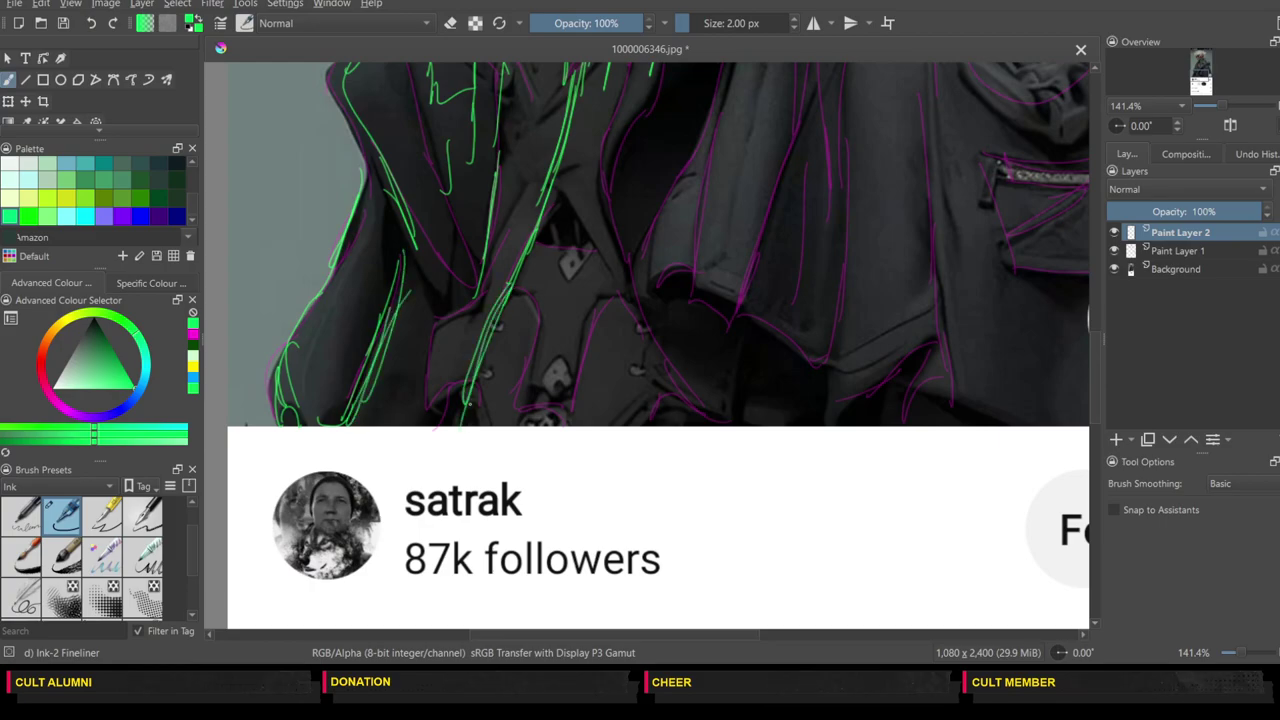
drag(622, 240, 678, 362)
drag(601, 172, 640, 292)
mouse_move(601, 98)
mouse_down()
mouse_move(606, 222)
mouse_move(692, 428)
mouse_up()
drag(536, 240, 604, 258)
mouse_move(590, 310)
mouse_down()
mouse_move(573, 405)
mouse_move(634, 324)
mouse_move(605, 324)
mouse_up()
drag(584, 349, 575, 410)
mouse_move(522, 293)
mouse_down()
mouse_move(538, 326)
mouse_move(516, 414)
mouse_up()
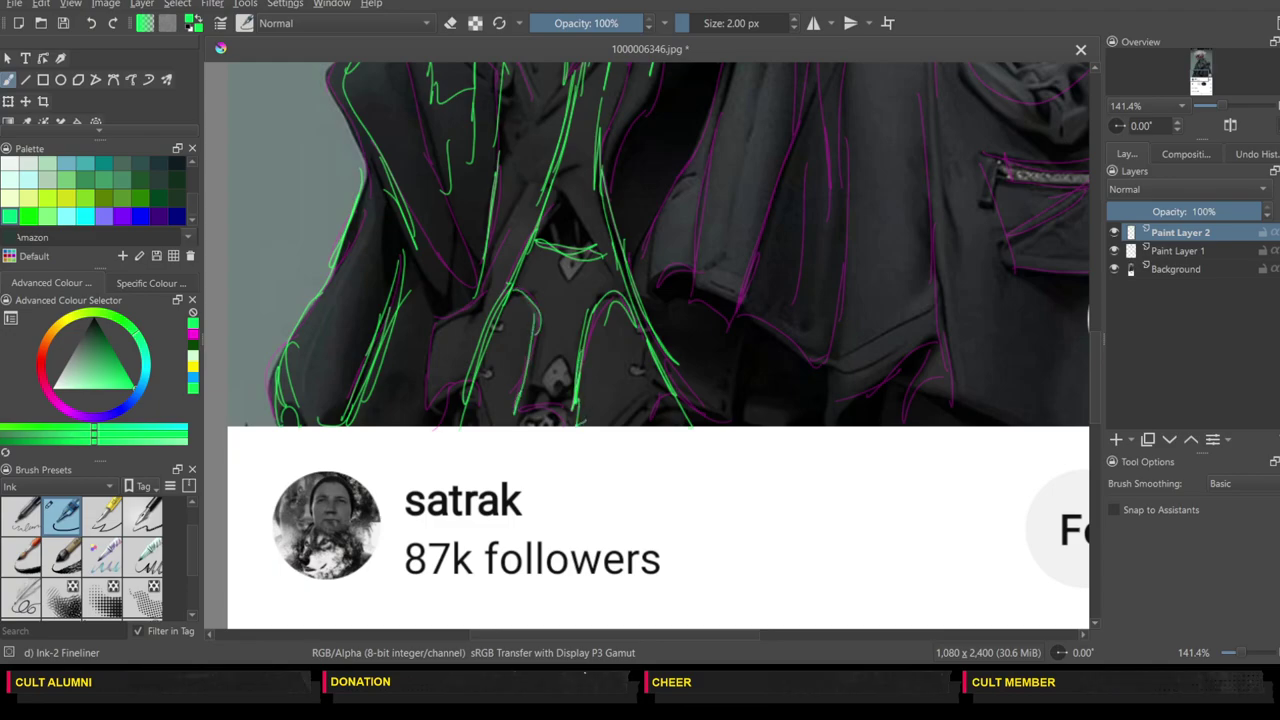
Step: Fill the waist's central strip with horizontal bars and curved side lines, and mark the eyelets on either side
drag(534, 349, 570, 356)
drag(527, 398, 576, 404)
drag(540, 318, 584, 324)
mouse_move(538, 330)
mouse_down()
mouse_move(582, 328)
mouse_move(506, 360)
mouse_move(502, 414)
mouse_up()
mouse_move(604, 330)
mouse_down()
mouse_move(596, 410)
mouse_move(576, 431)
mouse_move(596, 425)
mouse_up()
drag(522, 374, 578, 376)
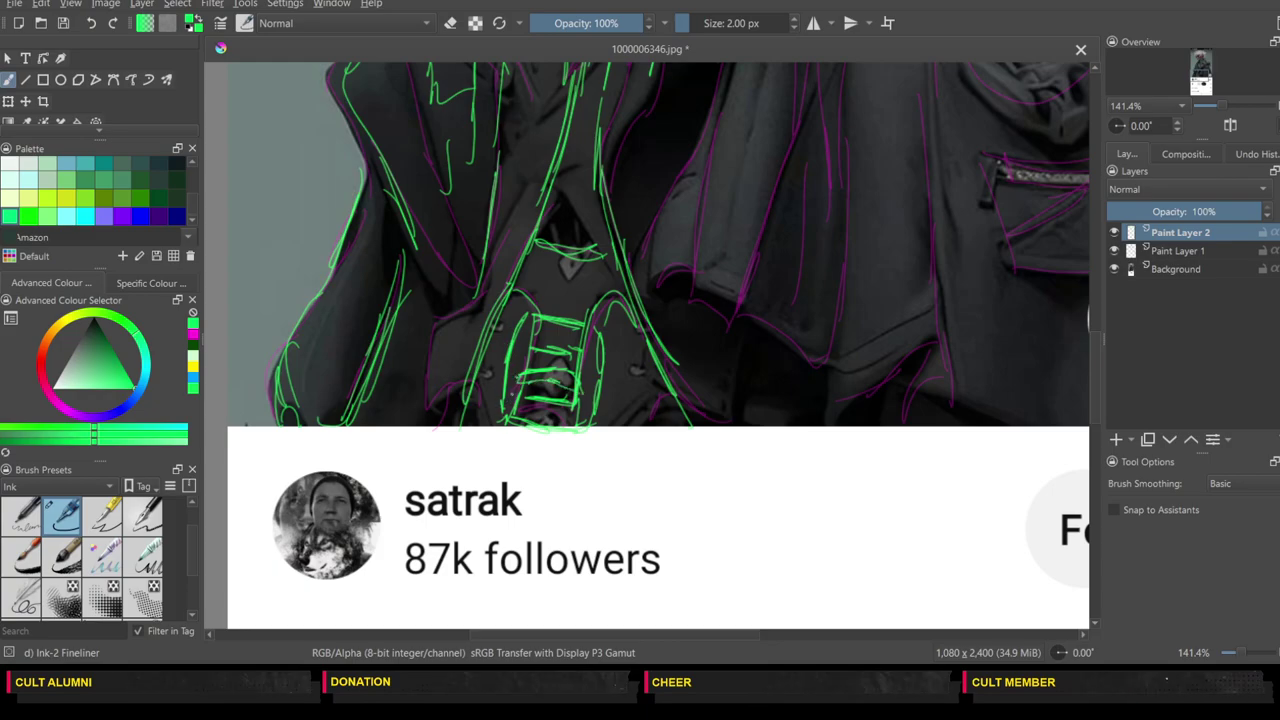
drag(634, 374, 656, 390)
drag(488, 368, 494, 384)
Step: Add the fold lines on both sides of the coat front above the waist
drag(1099, 403, 1091, 351)
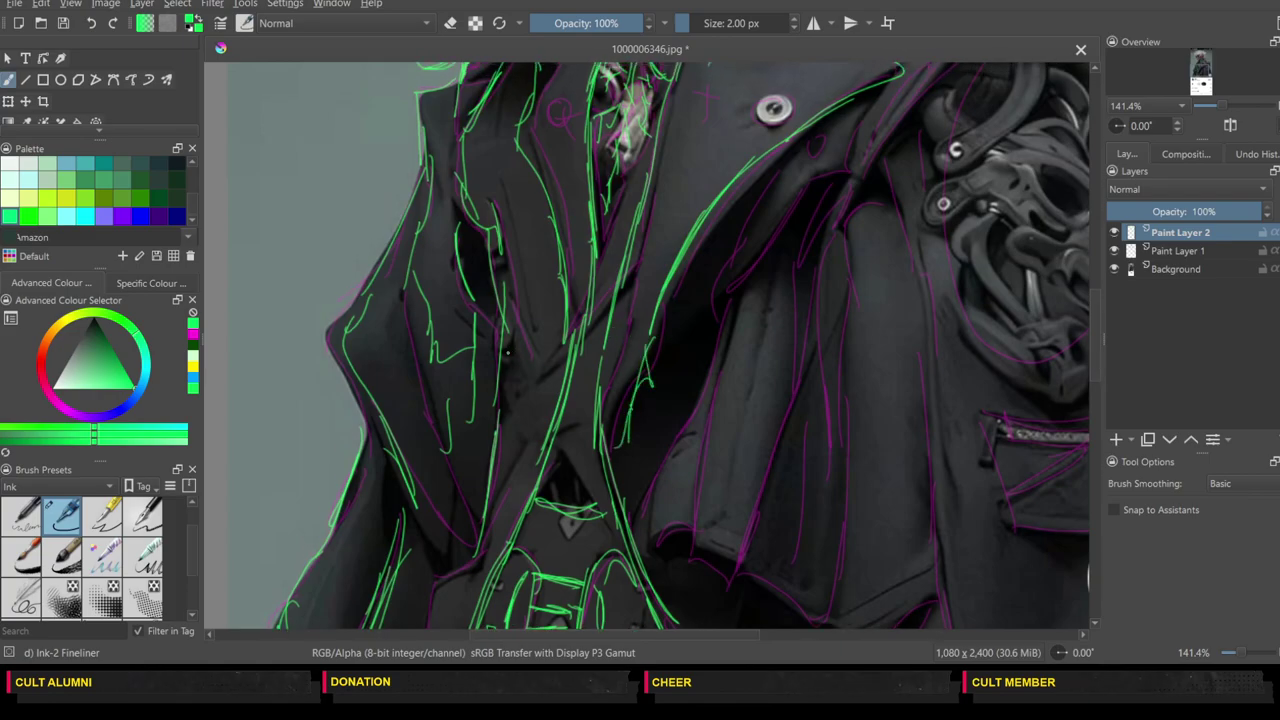
drag(511, 294, 531, 464)
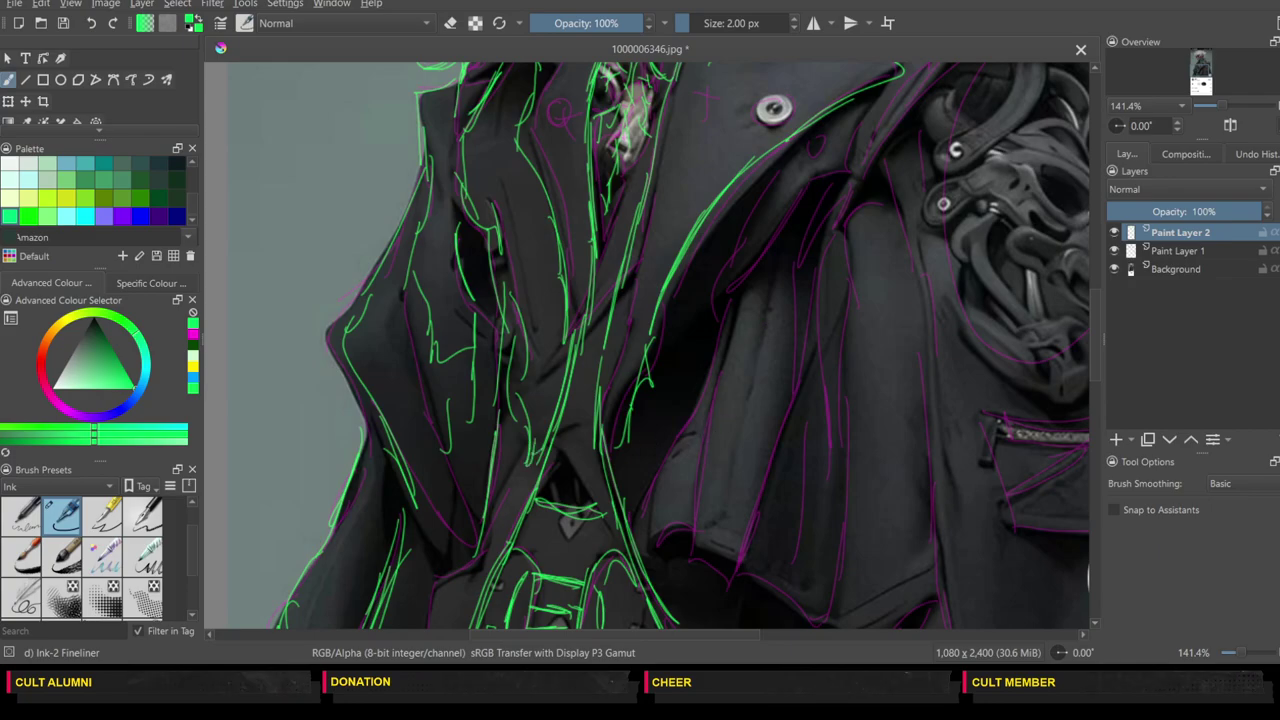
Step: Outline the near collar's upper edge, pointed tip and outer side in green
drag(585, 636, 659, 639)
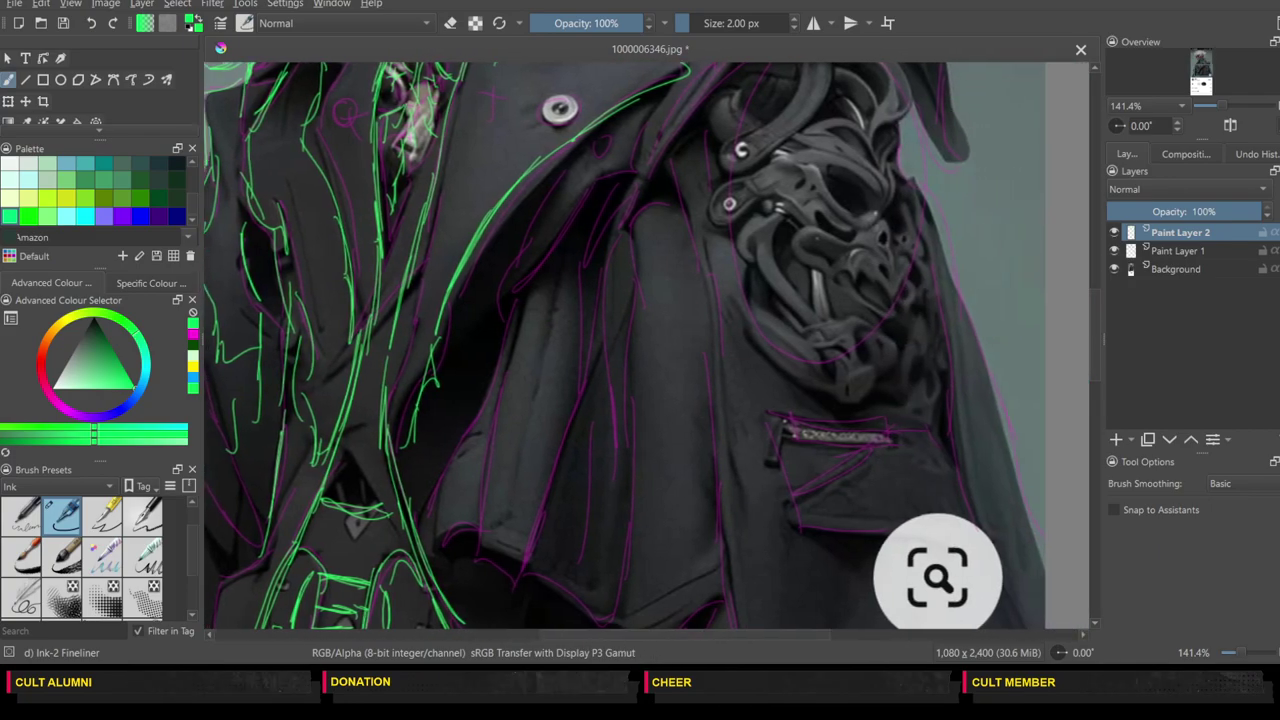
click(1095, 387)
click(1094, 366)
drag(1093, 356, 1082, 284)
scroll(1082, 289, down, 1)
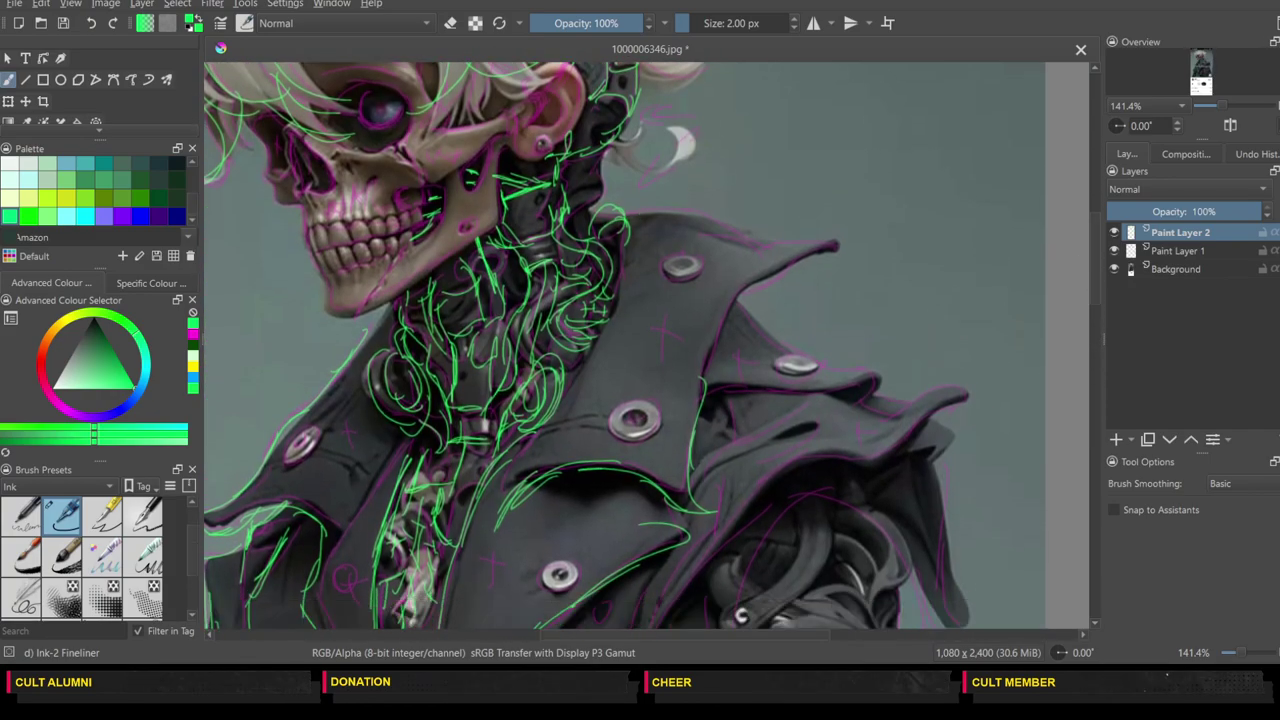
mouse_move(740, 238)
mouse_down()
mouse_move(826, 252)
mouse_move(740, 300)
mouse_move(700, 376)
mouse_up()
Step: Trace the round collar buttons and outline the pointed shoulder flap with its button
mouse_move(676, 260)
mouse_down()
mouse_move(702, 262)
mouse_move(684, 253)
mouse_up()
click(89, 23)
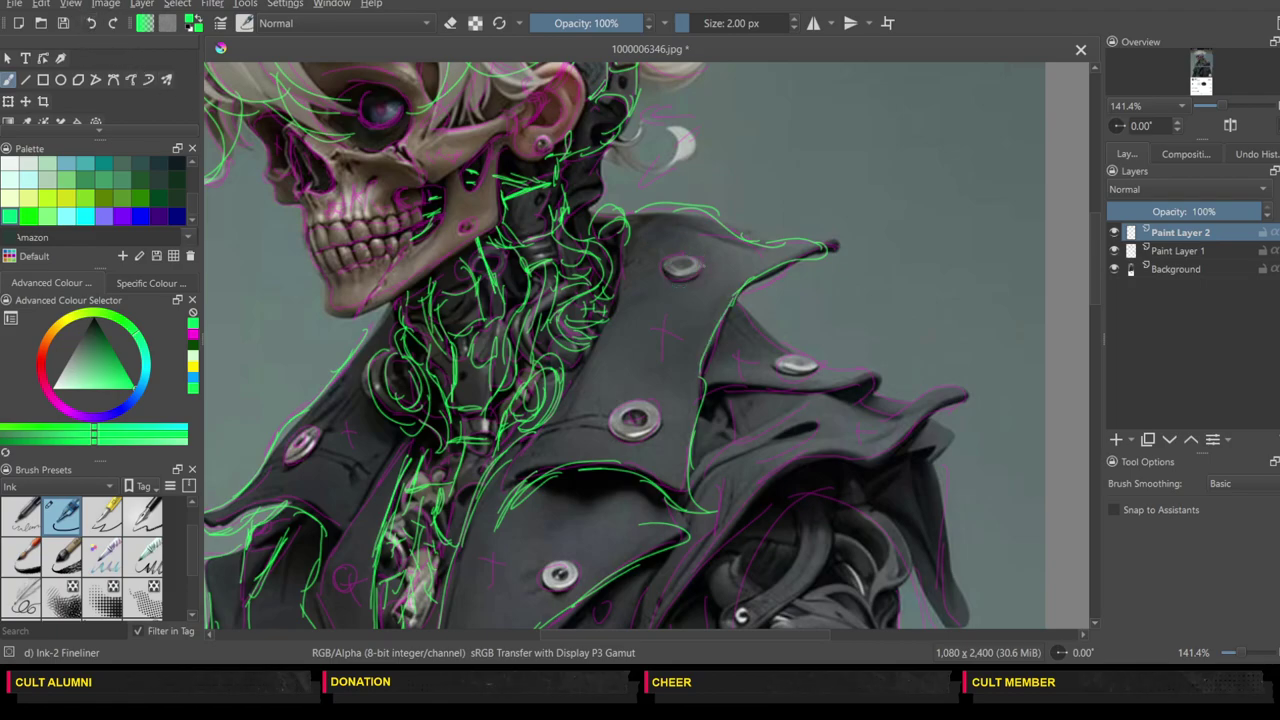
mouse_move(682, 254)
mouse_down()
mouse_move(666, 272)
mouse_move(688, 280)
mouse_move(698, 258)
mouse_up()
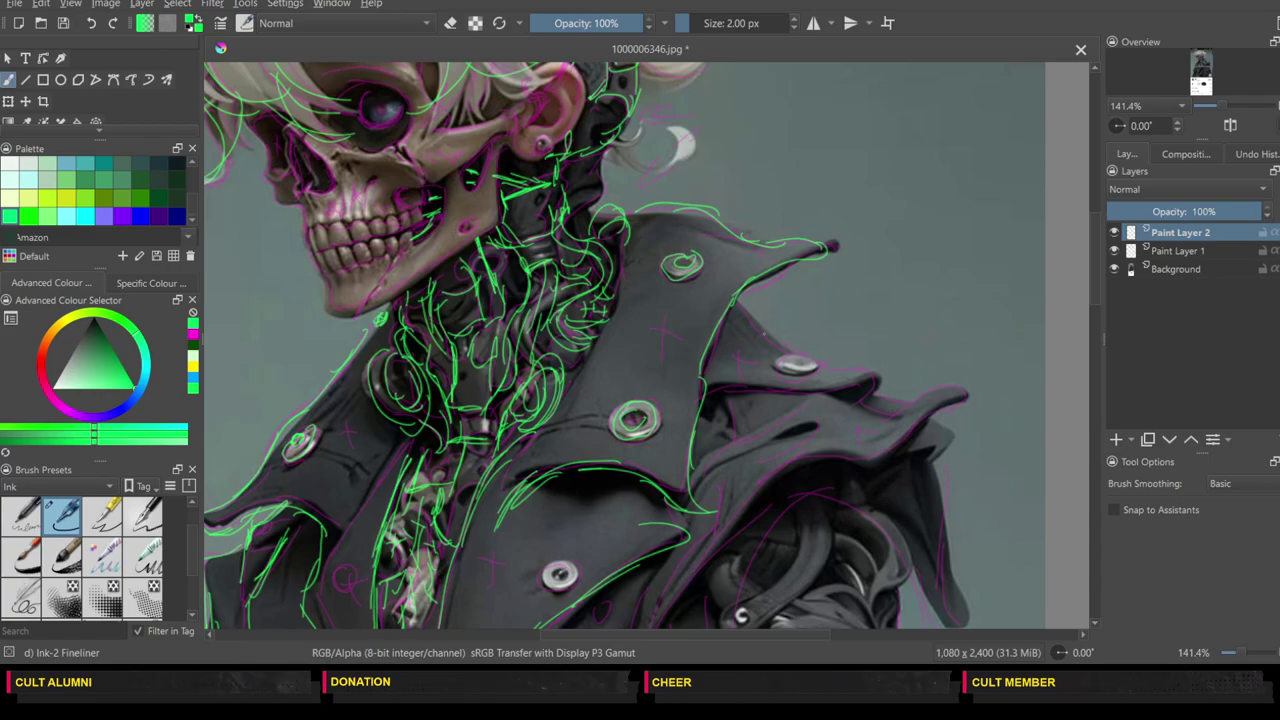
mouse_move(770, 340)
mouse_down()
mouse_move(870, 368)
mouse_move(866, 390)
mouse_move(722, 376)
mouse_up()
mouse_move(796, 354)
mouse_down()
mouse_move(774, 362)
mouse_move(817, 362)
mouse_move(788, 358)
mouse_up()
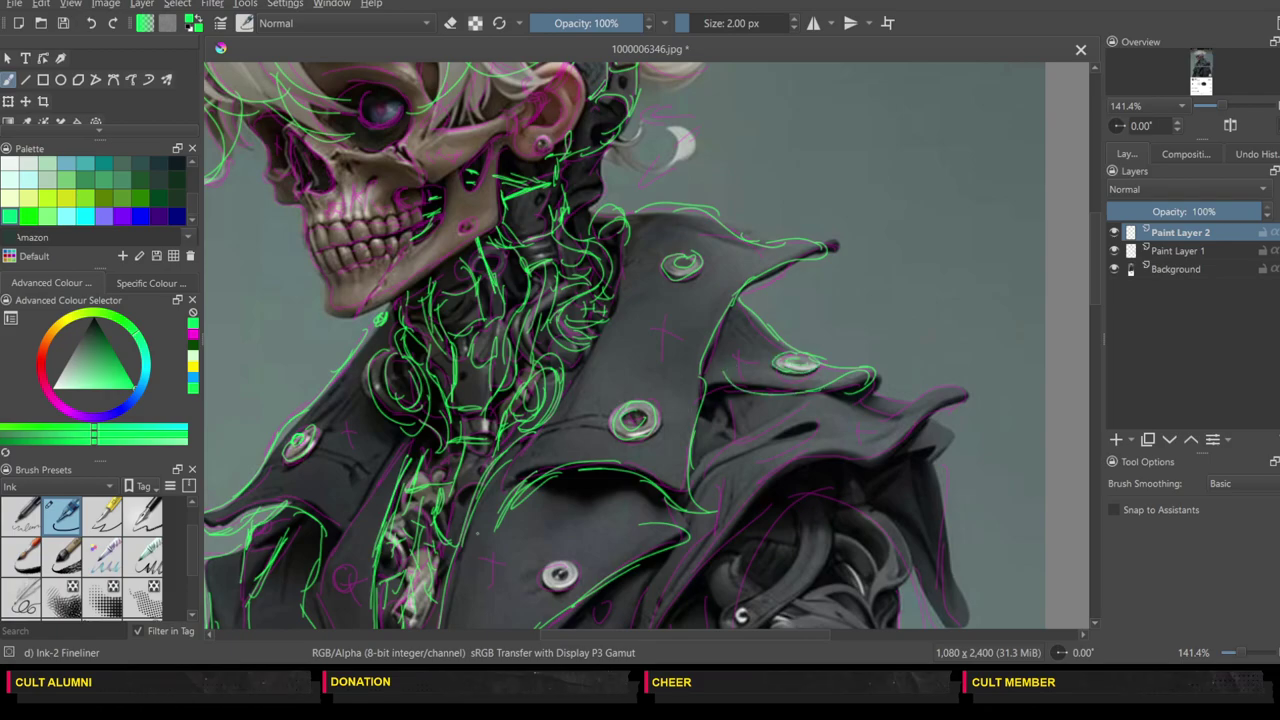
Step: Trace the round button on the near lapel and mark the matching button on the far lapel
drag(780, 638, 740, 638)
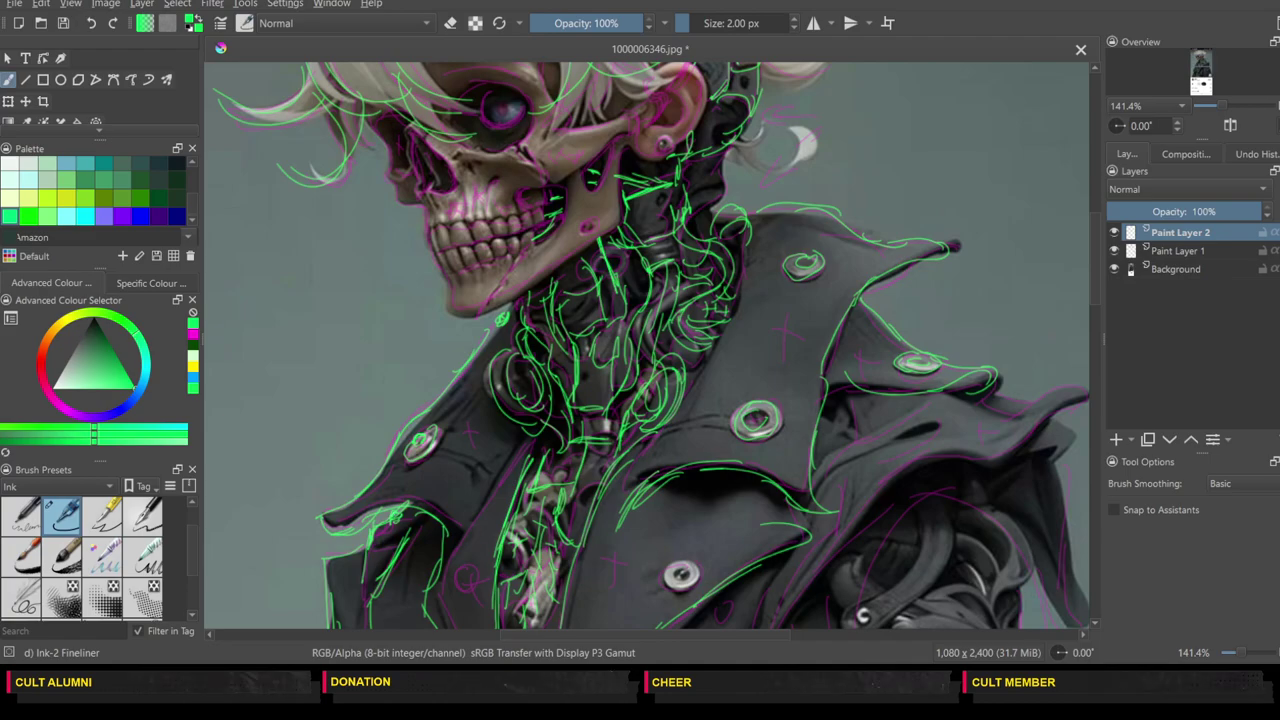
mouse_move(679, 560)
mouse_down()
mouse_move(664, 580)
mouse_move(688, 588)
mouse_up()
click(90, 24)
click(90, 25)
drag(685, 578, 681, 570)
drag(458, 575, 465, 586)
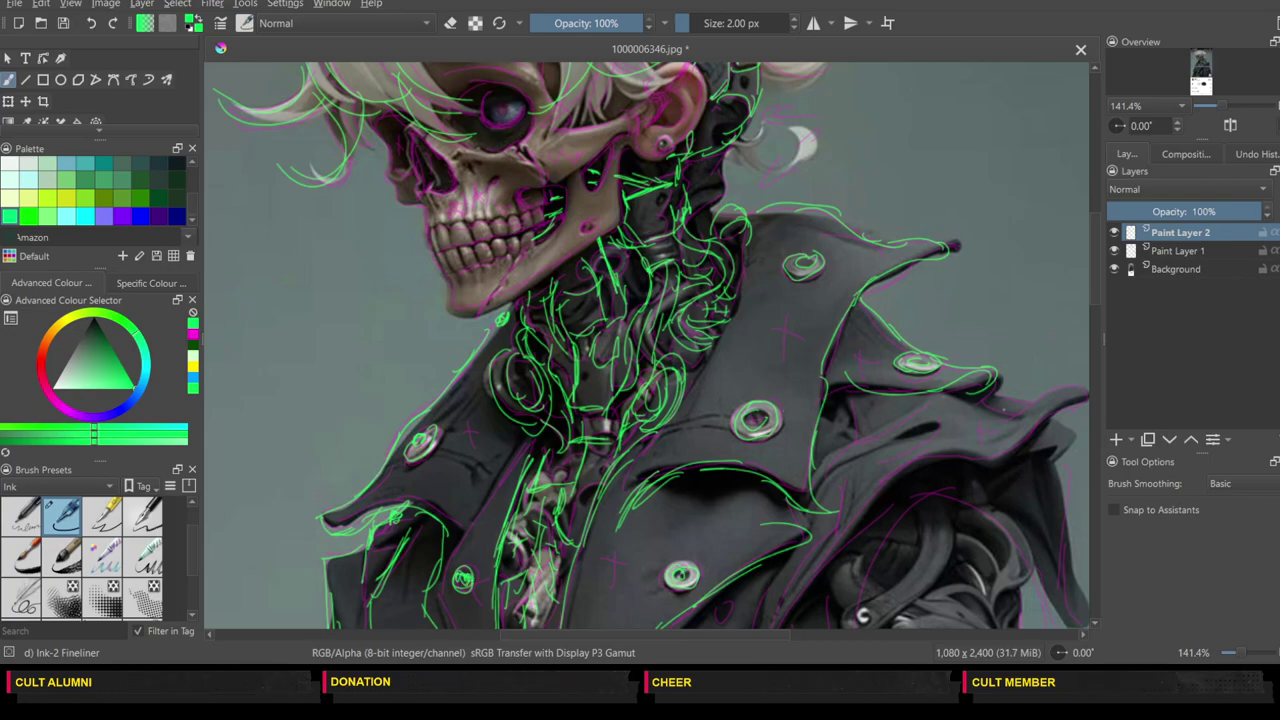
Step: Outline the near shoulder's flared edge and the outer edges hanging down behind the mechanical arm
mouse_move(975, 418)
mouse_down()
mouse_move(1070, 392)
mouse_move(844, 513)
mouse_up()
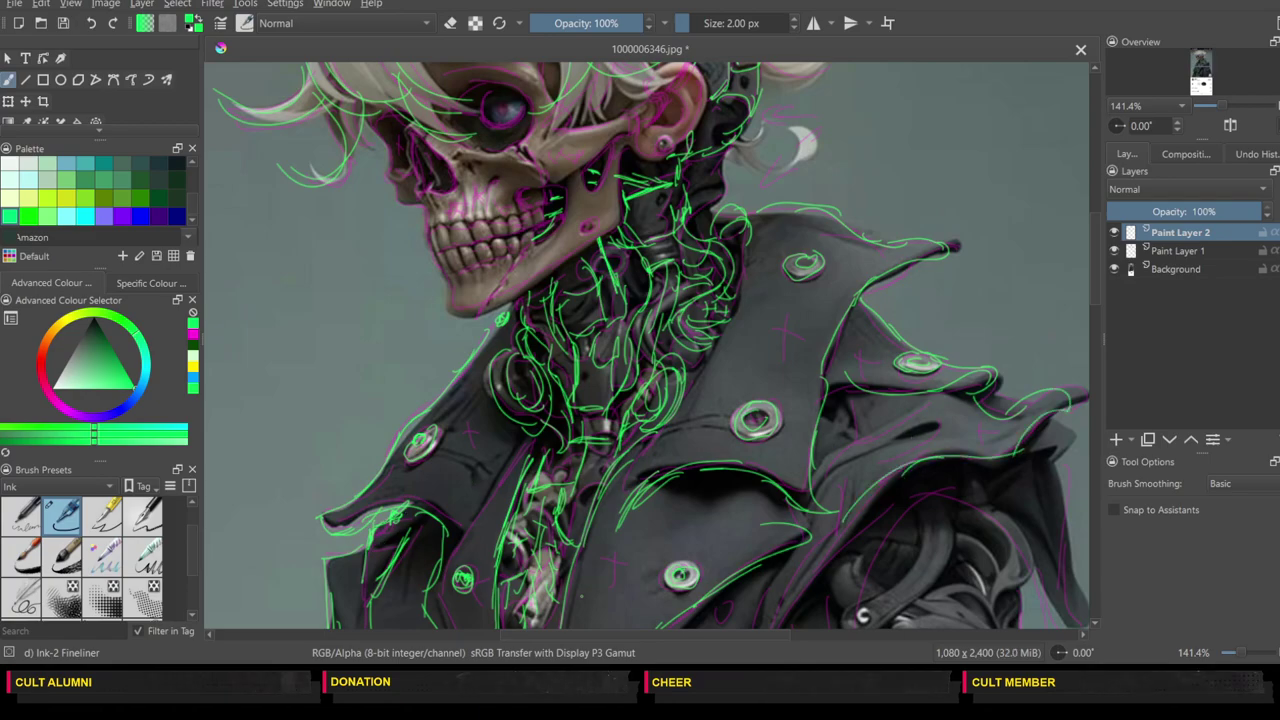
drag(596, 635, 654, 636)
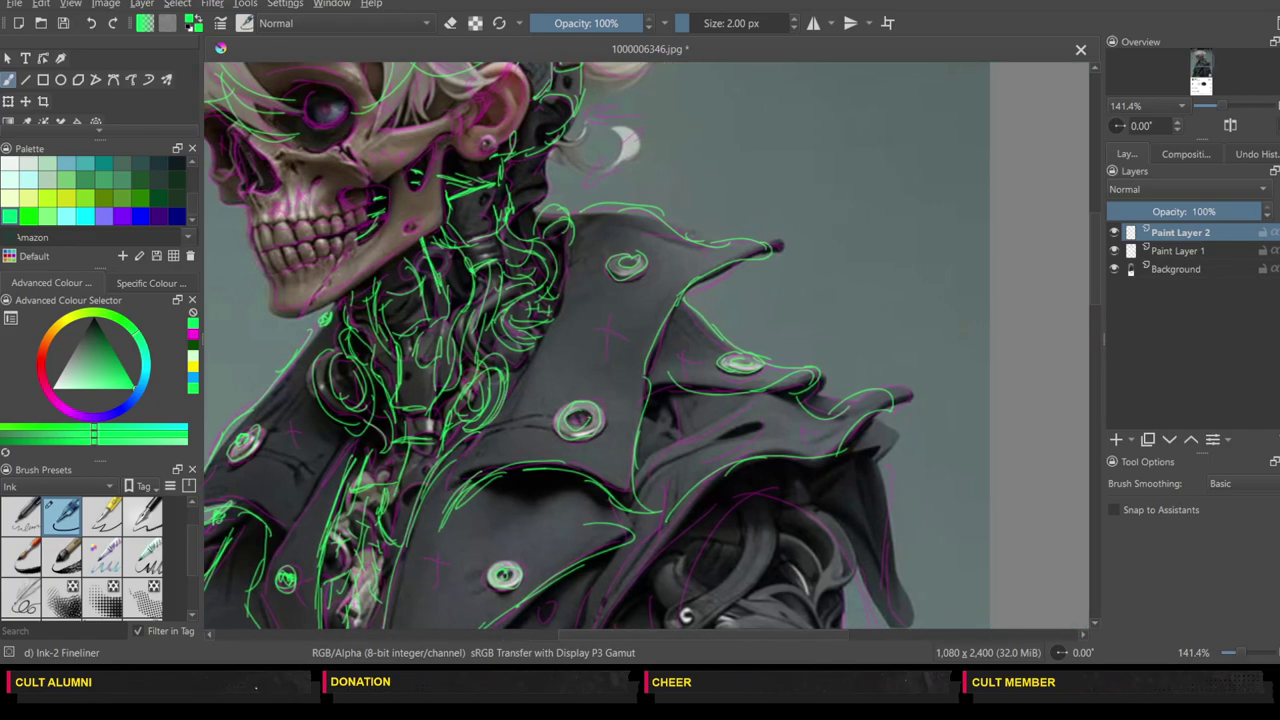
drag(1094, 297, 1094, 323)
mouse_move(886, 250)
mouse_down()
mouse_move(876, 330)
mouse_move(901, 405)
mouse_move(898, 525)
mouse_up()
drag(842, 422, 884, 534)
drag(858, 438, 890, 590)
drag(1093, 322, 1093, 372)
mouse_move(885, 220)
mouse_down()
mouse_move(908, 332)
mouse_move(932, 354)
mouse_up()
drag(908, 314, 897, 471)
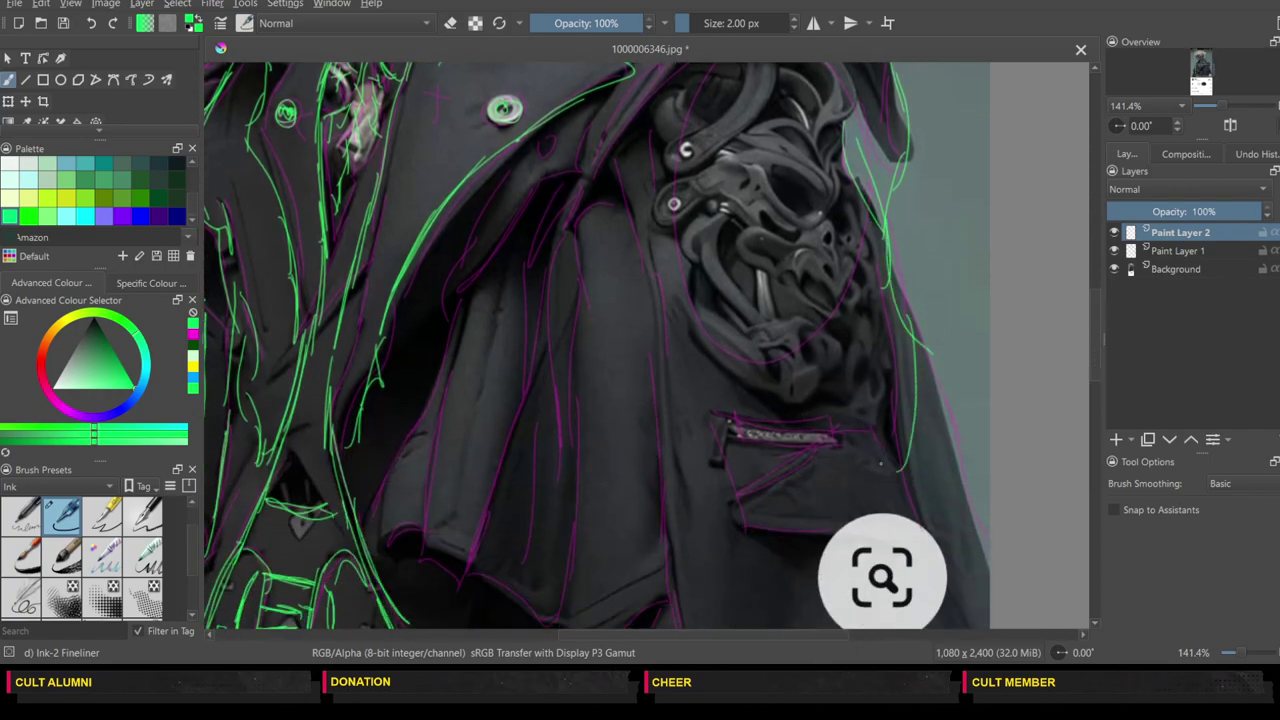
Step: Draw the near sleeve's inner edge beside the skull ornament and extend its outer edge downward
drag(652, 160, 660, 244)
mouse_move(638, 158)
mouse_down()
mouse_move(652, 225)
mouse_move(686, 498)
mouse_up()
mouse_move(660, 352)
mouse_down()
mouse_move(644, 518)
mouse_move(656, 470)
mouse_move(730, 590)
mouse_up()
drag(912, 400, 924, 516)
drag(920, 452, 976, 610)
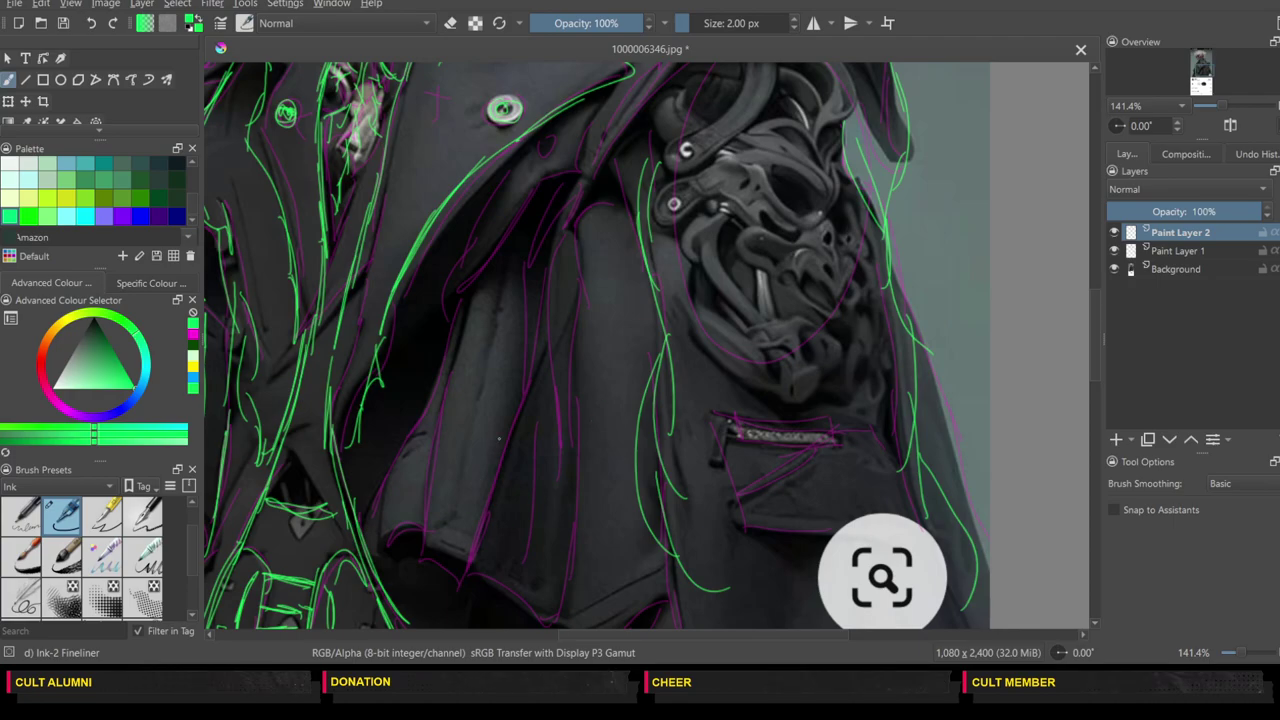
Step: Sketch the long vertical folds in the hanging coat panel and the creases running up beneath the near lapel
drag(552, 256, 582, 418)
mouse_move(566, 358)
mouse_down()
mouse_move(588, 446)
mouse_move(592, 586)
mouse_up()
drag(474, 306, 490, 438)
drag(486, 360, 514, 590)
drag(598, 242, 600, 308)
drag(640, 88, 574, 220)
drag(626, 110, 572, 250)
drag(640, 76, 610, 204)
mouse_move(616, 152)
mouse_down()
mouse_move(630, 282)
mouse_move(650, 300)
mouse_up()
mouse_move(646, 370)
mouse_down()
mouse_move(614, 146)
mouse_move(660, 78)
mouse_move(740, 70)
mouse_move(622, 160)
mouse_up()
mouse_move(714, 112)
mouse_down()
mouse_move(688, 144)
mouse_move(652, 268)
mouse_move(624, 490)
mouse_move(674, 588)
mouse_up()
Step: Draw the near sleeve's lower curve and scribble its bottom hem at the picture's lower edge
click(1097, 383)
drag(1094, 381, 1095, 327)
mouse_move(670, 336)
mouse_down()
mouse_move(688, 450)
mouse_move(738, 476)
mouse_move(778, 471)
mouse_up()
drag(856, 458, 892, 434)
mouse_move(862, 462)
mouse_down()
mouse_move(922, 424)
mouse_move(940, 450)
mouse_up()
drag(976, 386, 932, 458)
mouse_move(970, 384)
mouse_down()
mouse_move(925, 460)
mouse_move(961, 396)
mouse_move(954, 472)
mouse_up()
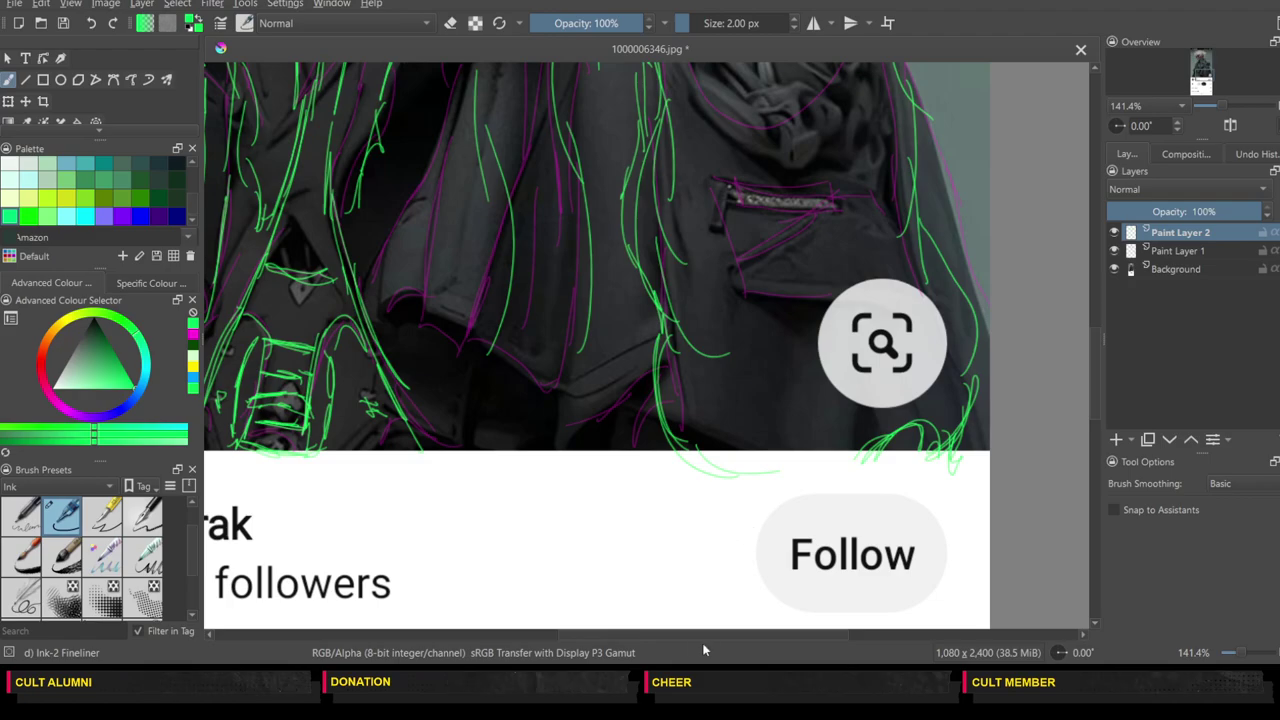
Step: Trace the outline of the skull's nasal cavities in green
drag(725, 636, 655, 636)
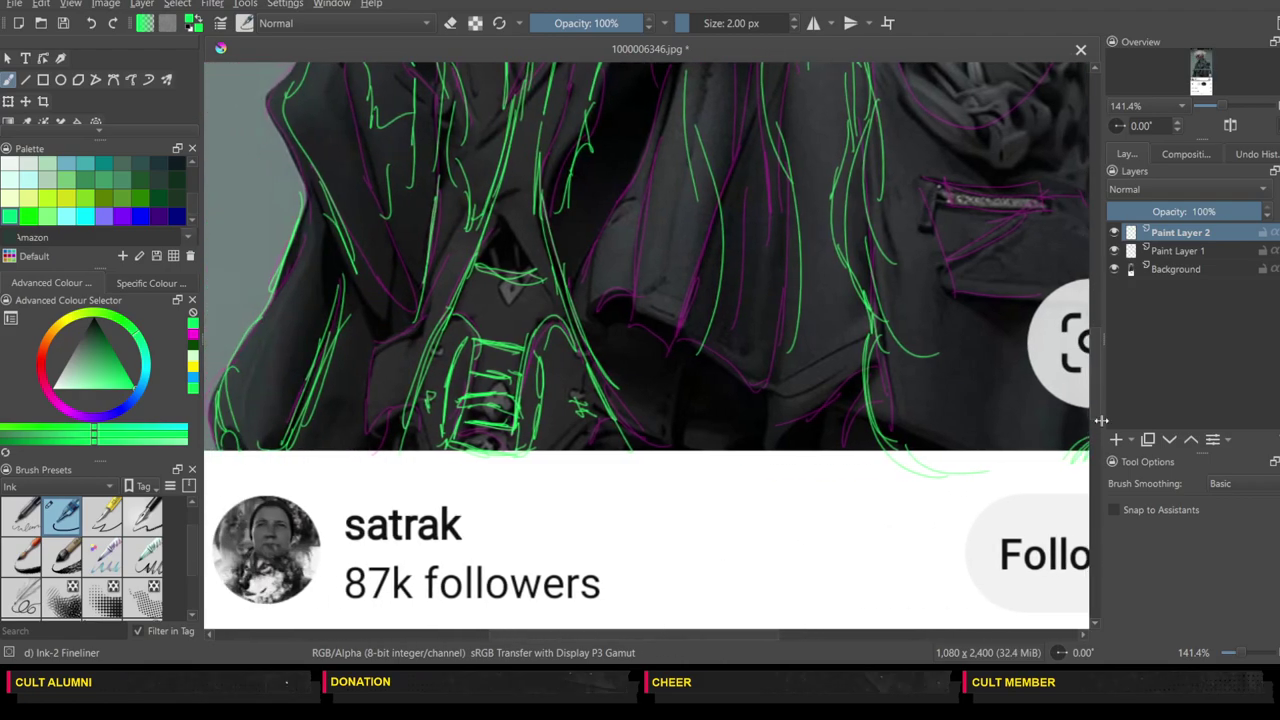
drag(1098, 393, 1086, 253)
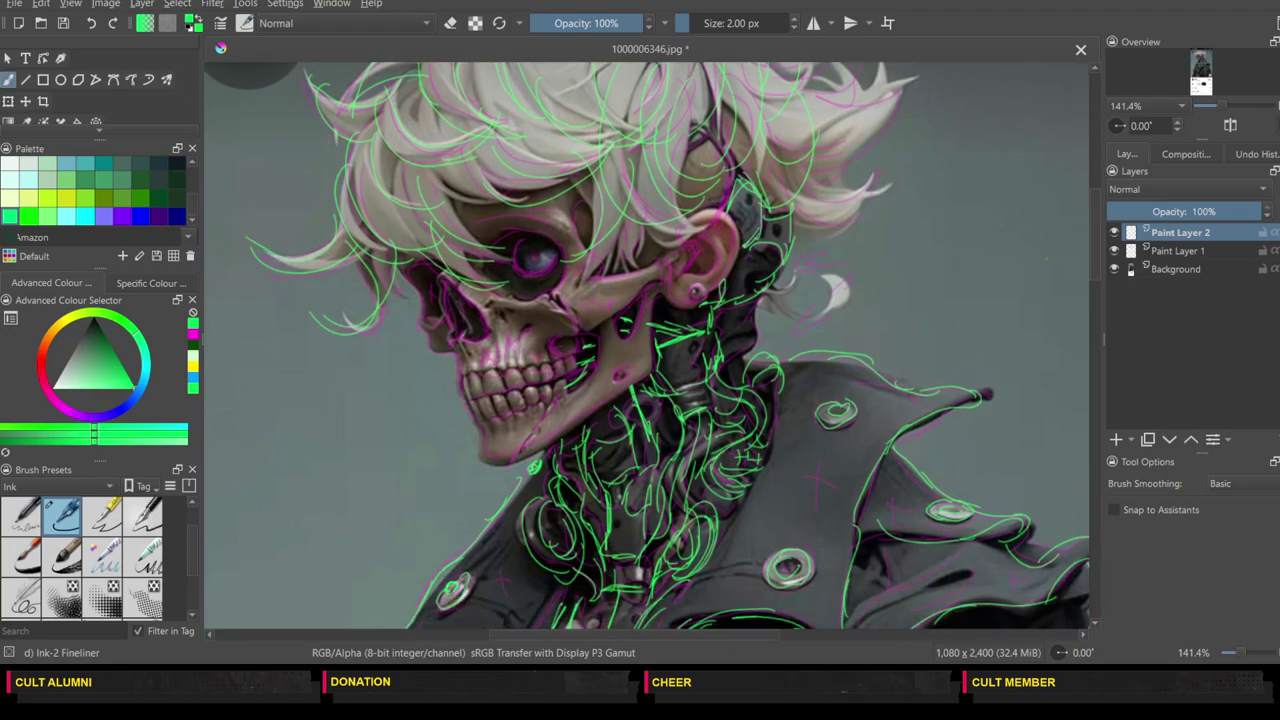
key(plus)
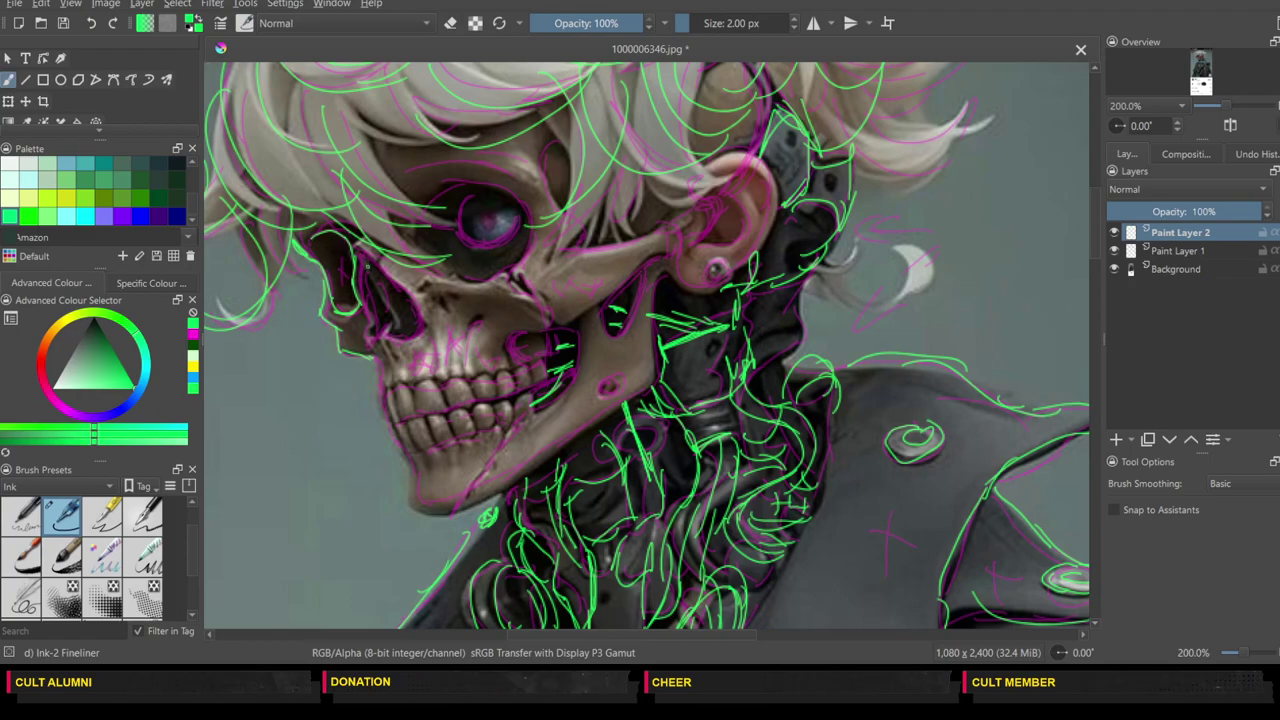
mouse_move(371, 290)
mouse_down()
mouse_move(383, 350)
mouse_move(416, 338)
mouse_move(370, 263)
mouse_up()
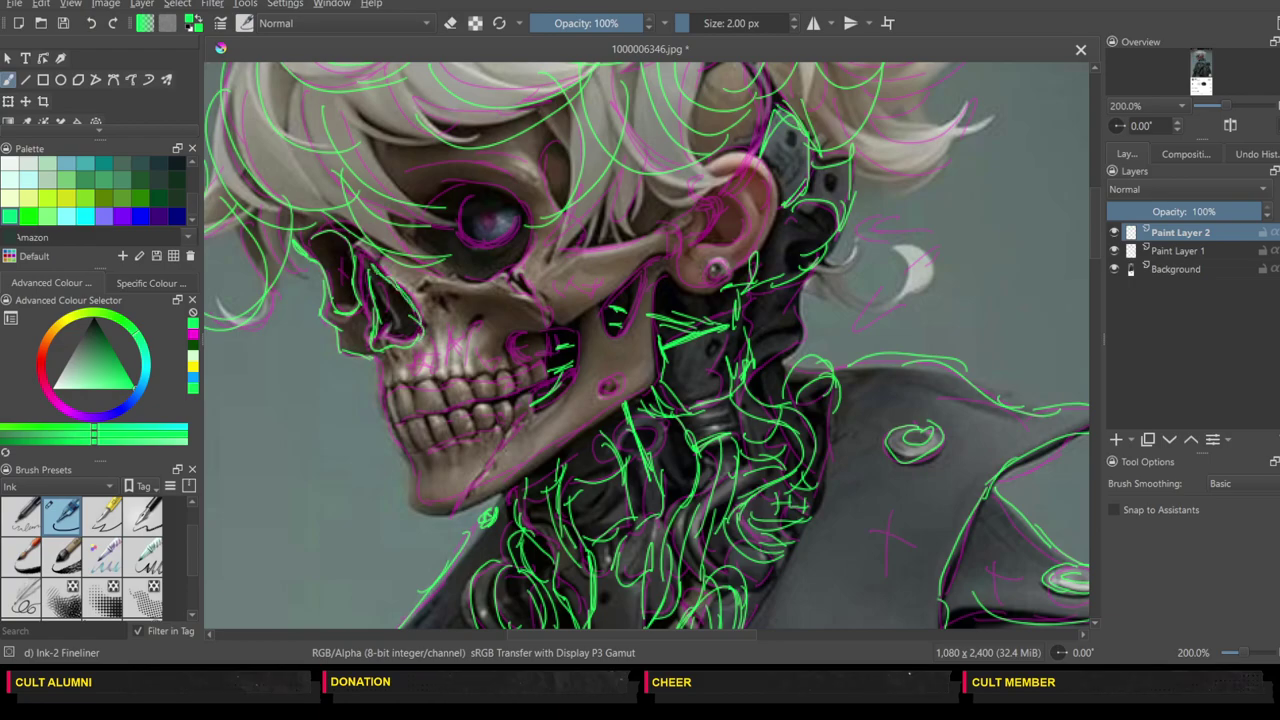
Step: Trace the eyeball, the eye socket rim and the edges of the cheekbone
mouse_move(446, 282)
mouse_down()
mouse_move(516, 272)
mouse_move(528, 208)
mouse_move(446, 194)
mouse_move(412, 210)
mouse_move(425, 270)
mouse_move(446, 278)
mouse_up()
mouse_move(480, 202)
mouse_down()
mouse_move(457, 224)
mouse_move(464, 246)
mouse_up()
mouse_move(474, 198)
mouse_down()
mouse_move(486, 248)
mouse_move(496, 208)
mouse_move(500, 236)
mouse_move(478, 228)
mouse_move(488, 214)
mouse_up()
mouse_move(510, 279)
mouse_down()
mouse_move(553, 327)
mouse_move(570, 248)
mouse_move(655, 234)
mouse_move(712, 200)
mouse_move(707, 230)
mouse_move(572, 320)
mouse_up()
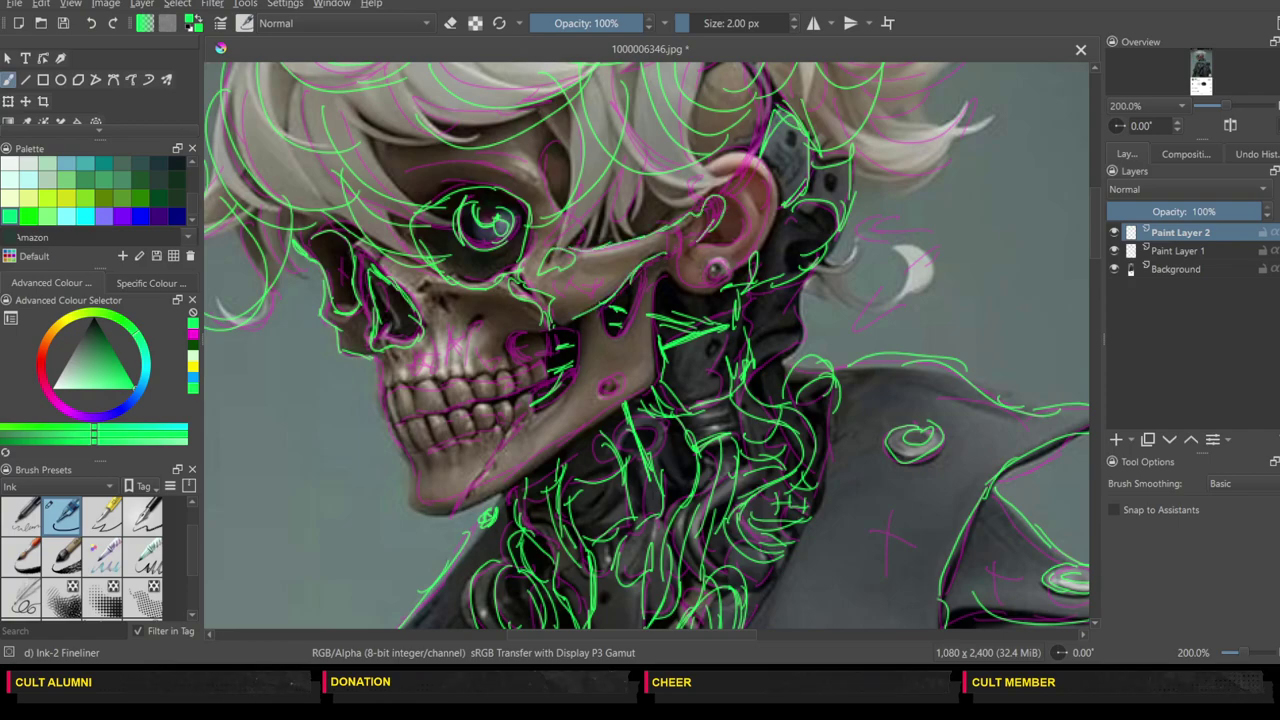
Step: Outline the jawbone and chin, and trace the edges of the upper and lower rows of teeth
mouse_move(657, 274)
mouse_down()
mouse_move(648, 368)
mouse_move(492, 498)
mouse_move(442, 516)
mouse_move(408, 500)
mouse_move(420, 453)
mouse_move(562, 402)
mouse_up()
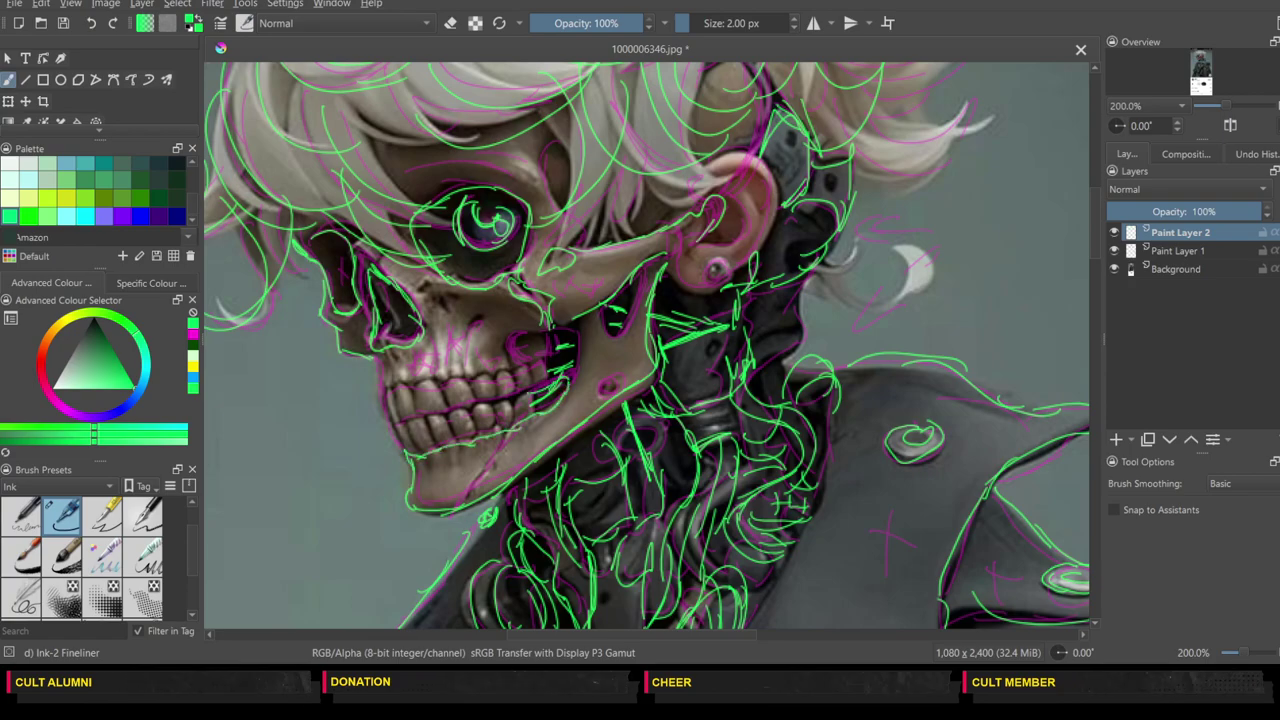
mouse_move(506, 403)
mouse_down()
mouse_move(433, 421)
mouse_move(406, 449)
mouse_move(410, 418)
mouse_move(512, 395)
mouse_move(568, 362)
mouse_move(530, 363)
mouse_up()
mouse_move(454, 377)
mouse_down()
mouse_move(386, 402)
mouse_move(386, 424)
mouse_up()
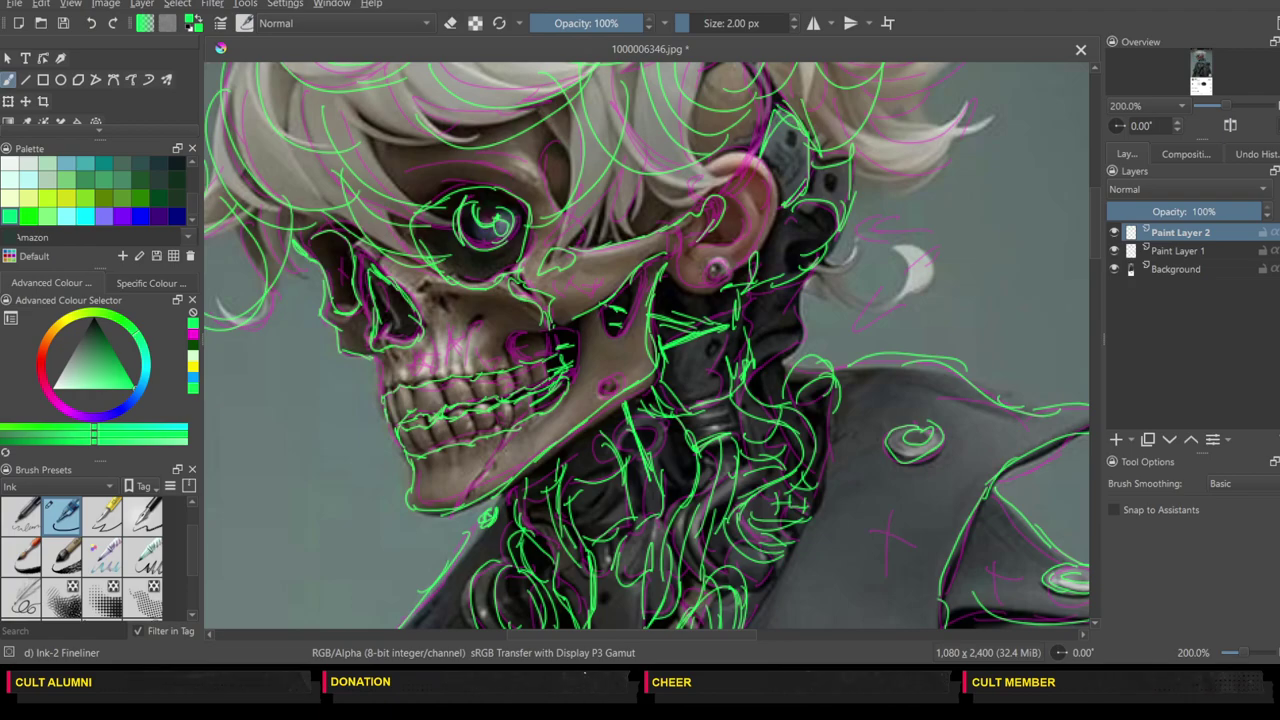
Step: Sketch the hollow beneath the cheekbone behind the teeth and the opening in the rear jaw
mouse_move(518, 332)
mouse_down()
mouse_move(572, 330)
mouse_move(584, 305)
mouse_move(518, 328)
mouse_move(567, 342)
mouse_up()
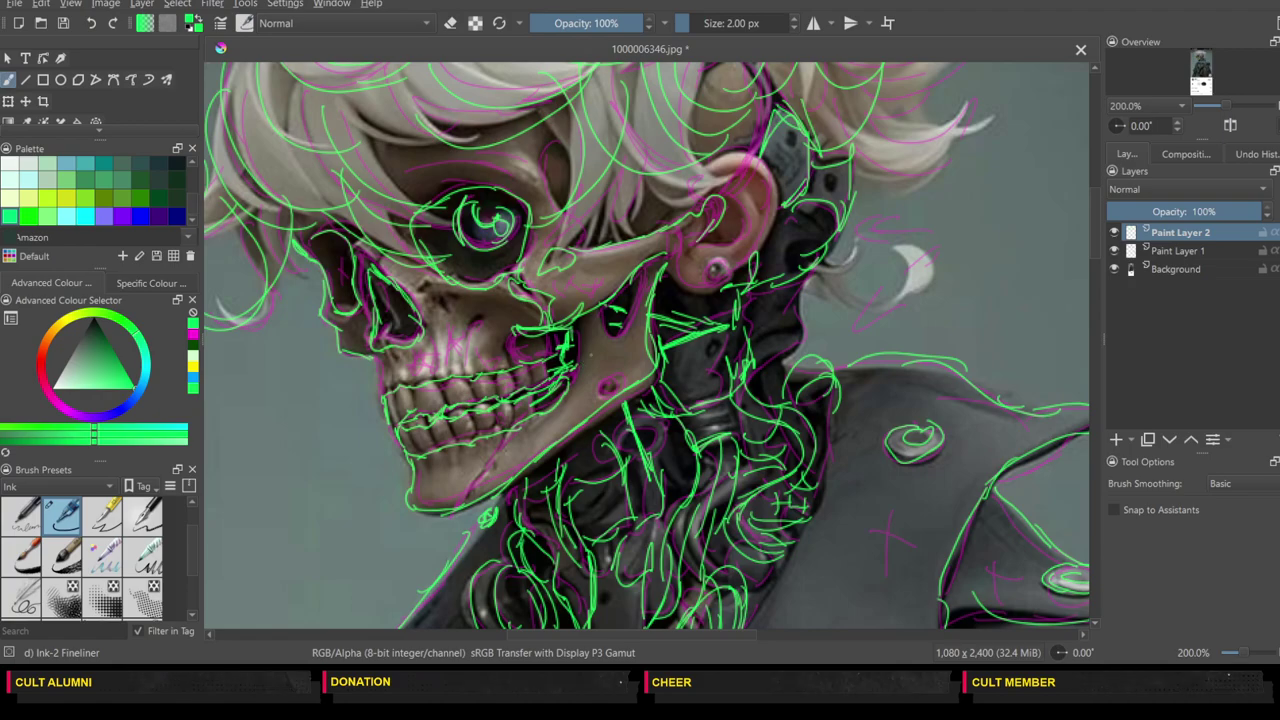
drag(628, 283, 621, 310)
mouse_move(620, 312)
mouse_down()
mouse_move(582, 360)
mouse_move(612, 319)
mouse_up()
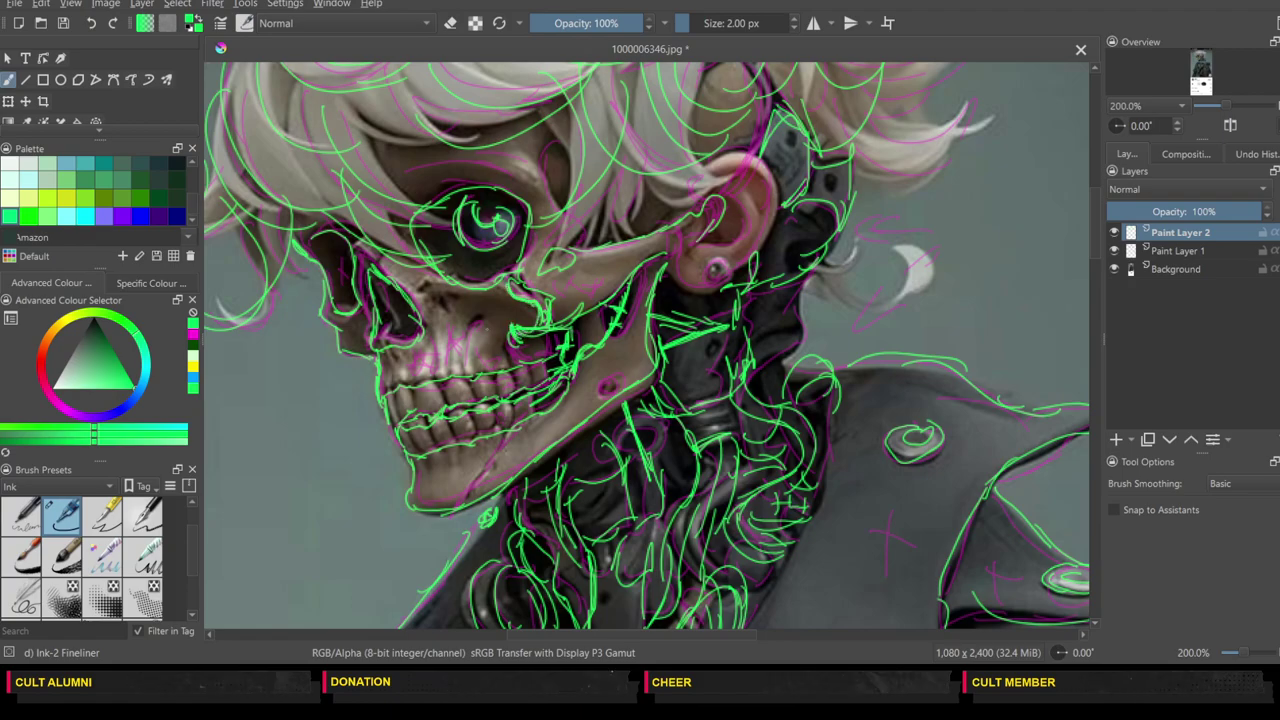
Step: Add the small bone details below the eye socket and outline the hollow at the temple
mouse_move(476, 319)
mouse_down()
mouse_move(468, 342)
mouse_move(480, 322)
mouse_up()
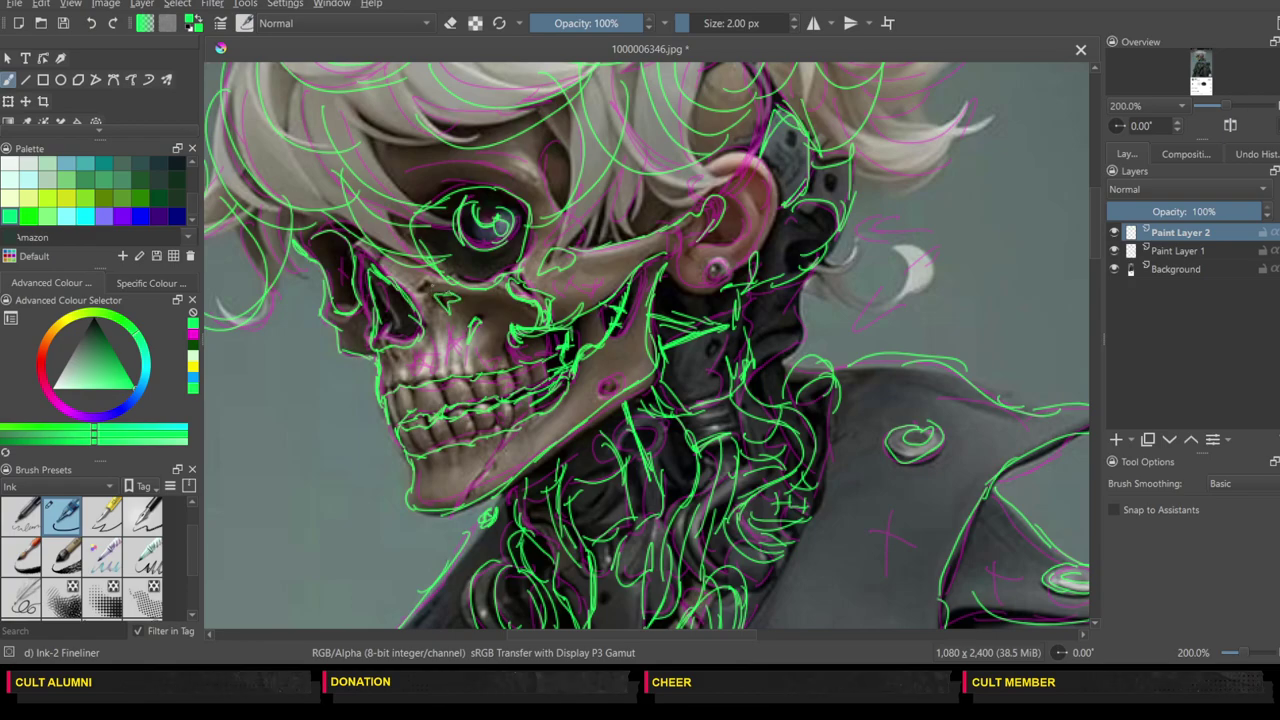
drag(442, 284, 429, 316)
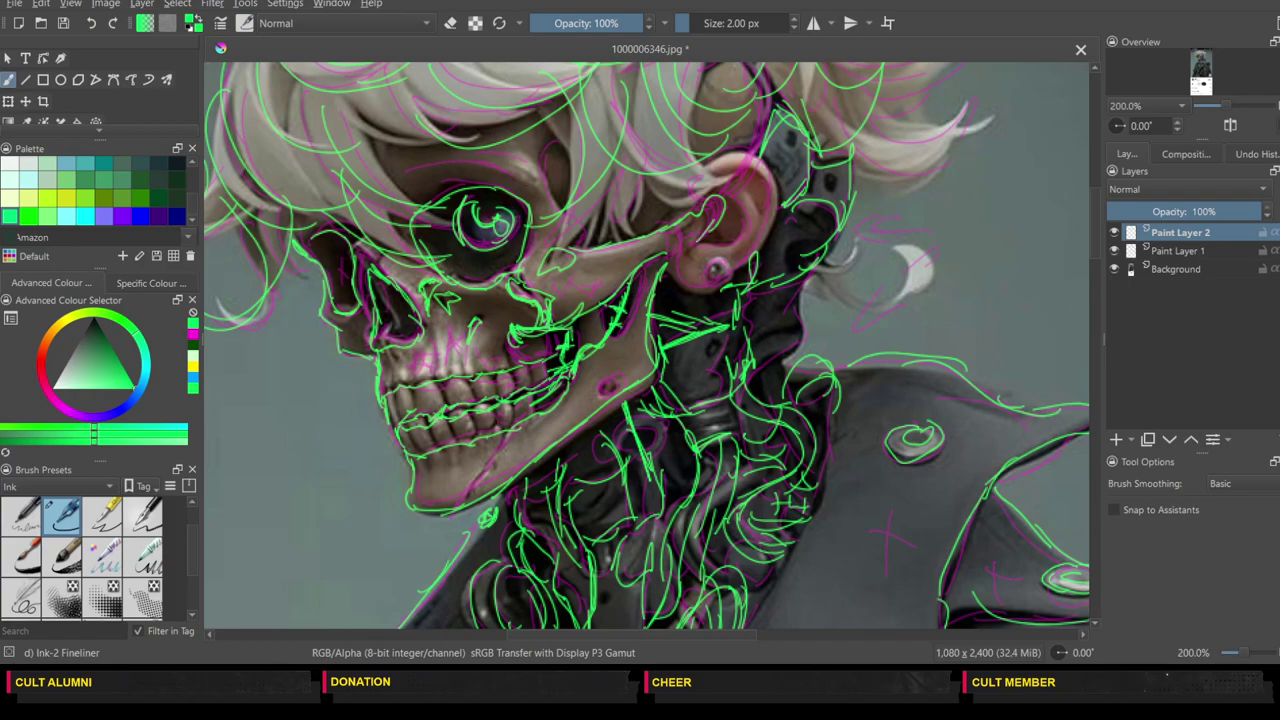
mouse_move(554, 144)
mouse_down()
mouse_move(542, 200)
mouse_move(560, 125)
mouse_move(546, 152)
mouse_move(577, 207)
mouse_up()
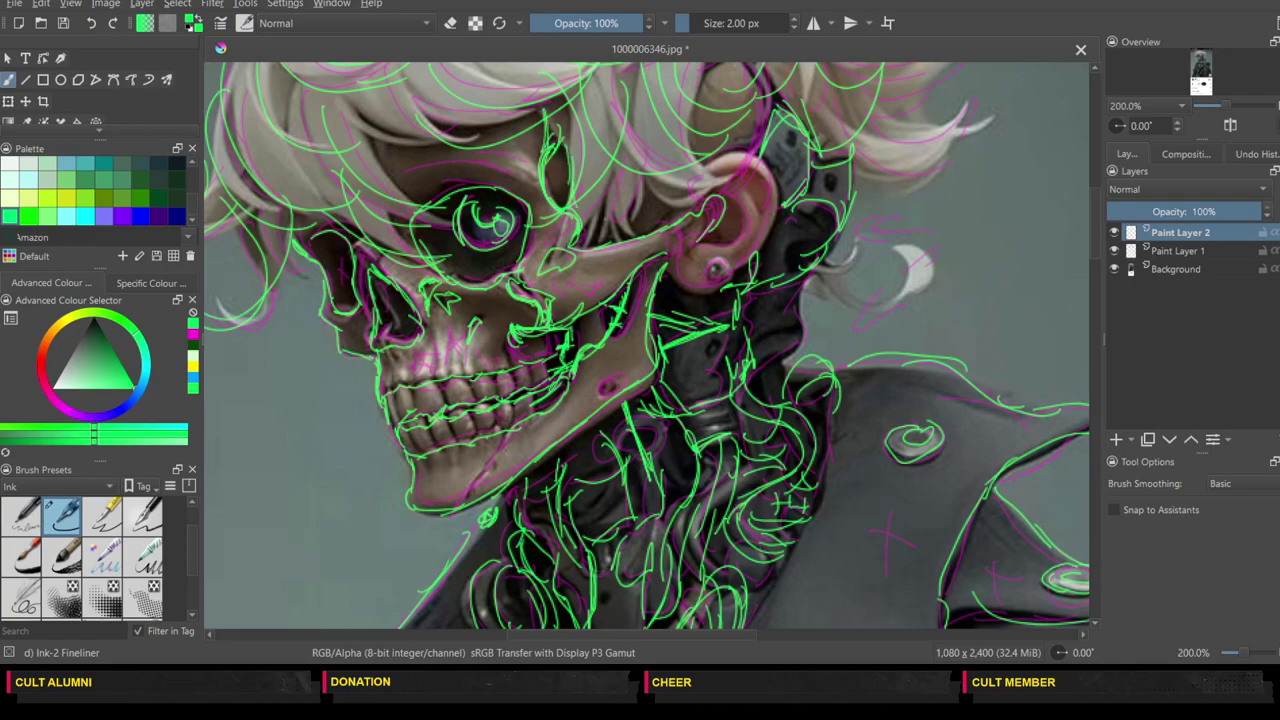
Step: Trace the cable running past the top of the ear and sketch the ear's inner folds and lobe
mouse_move(643, 232)
mouse_down()
mouse_move(666, 208)
mouse_move(758, 176)
mouse_move(750, 186)
mouse_up()
drag(730, 208, 762, 156)
mouse_move(766, 140)
mouse_down()
mouse_move(770, 82)
mouse_move(768, 100)
mouse_up()
drag(746, 176, 762, 130)
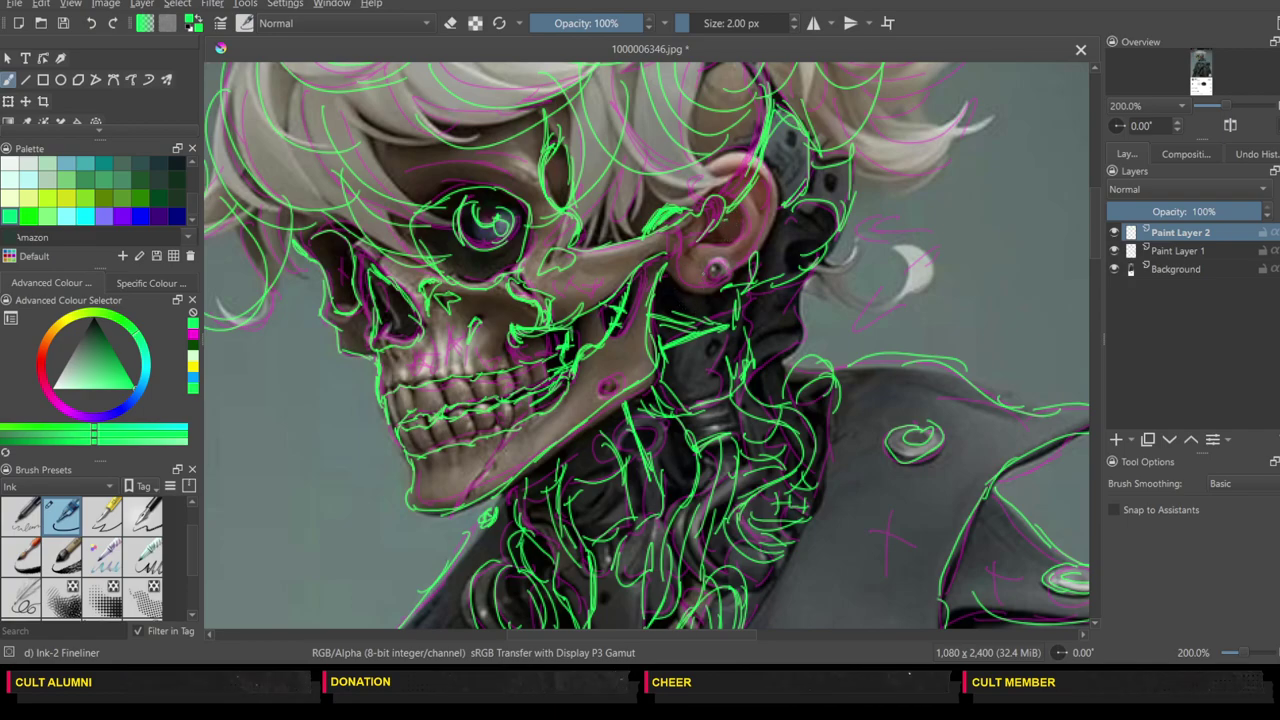
mouse_move(706, 250)
mouse_down()
mouse_move(736, 294)
mouse_move(712, 230)
mouse_move(724, 212)
mouse_move(686, 288)
mouse_up()
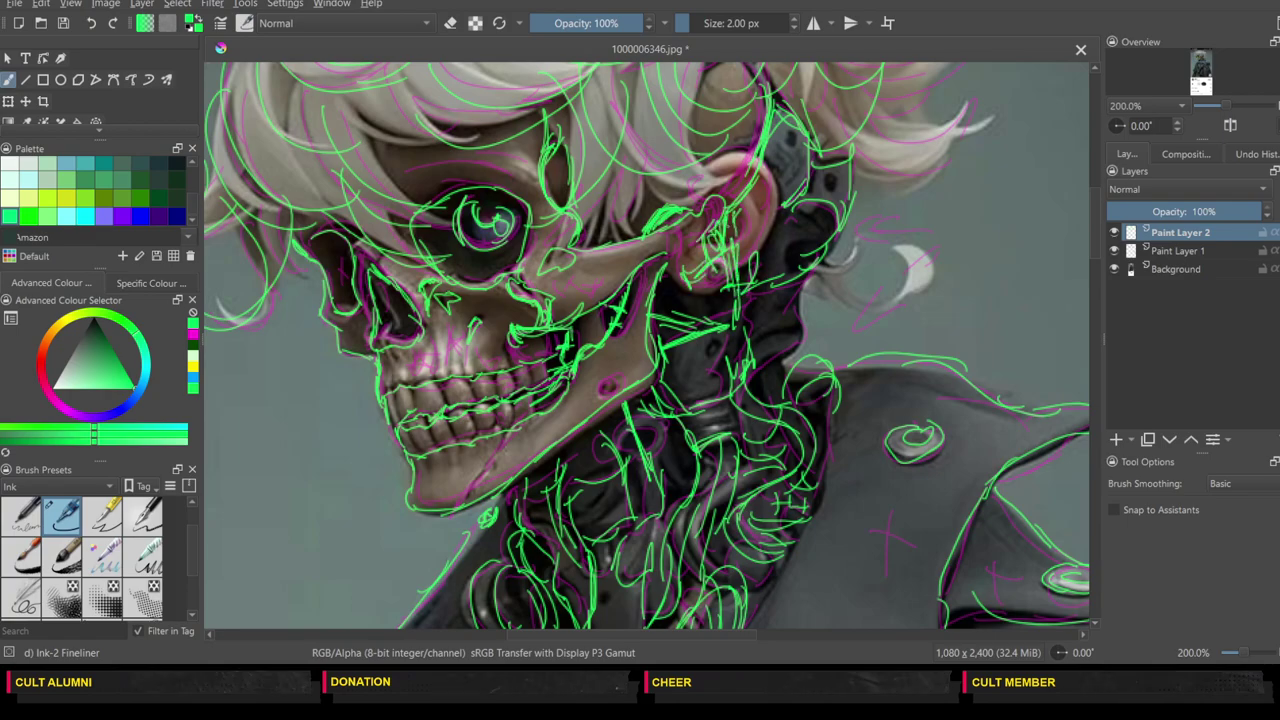
Step: Add the remaining lines inside the ear and small marks on the mechanical parts behind it
mouse_move(742, 206)
mouse_down()
mouse_move(744, 260)
mouse_move(742, 248)
mouse_up()
mouse_move(736, 196)
mouse_down()
mouse_move(758, 175)
mouse_move(754, 190)
mouse_up()
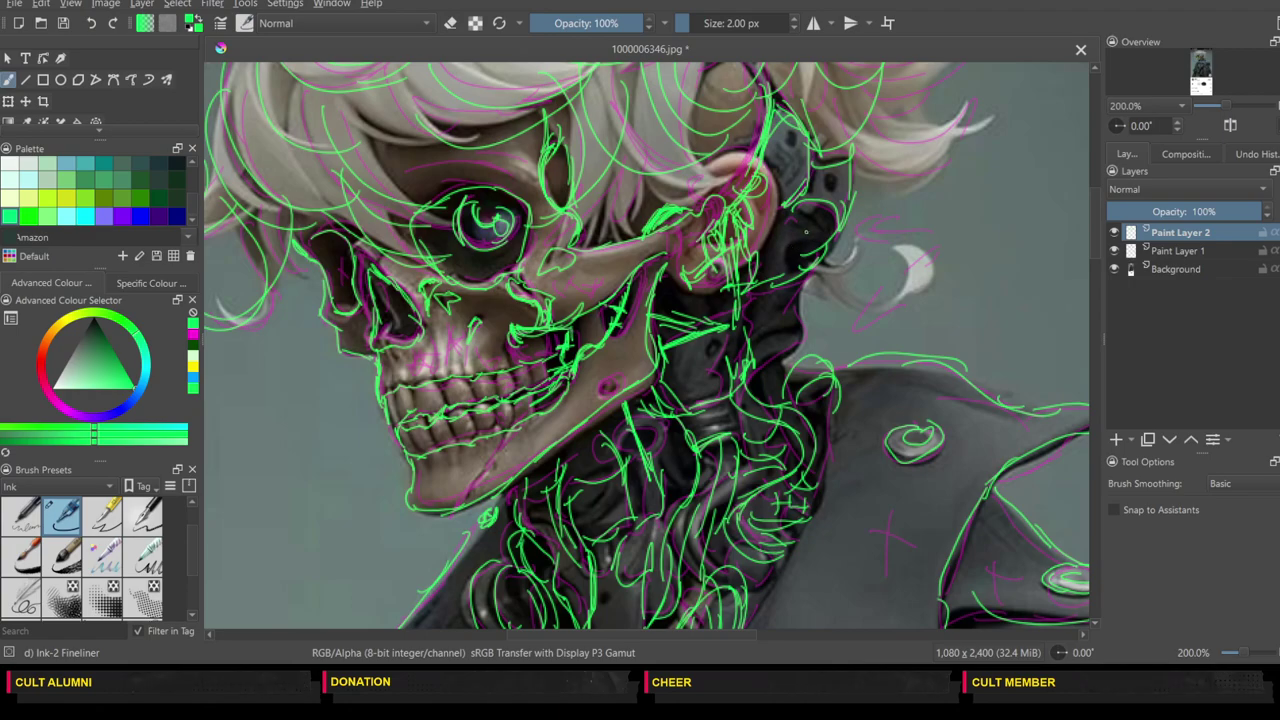
drag(824, 172, 834, 190)
drag(786, 144, 790, 162)
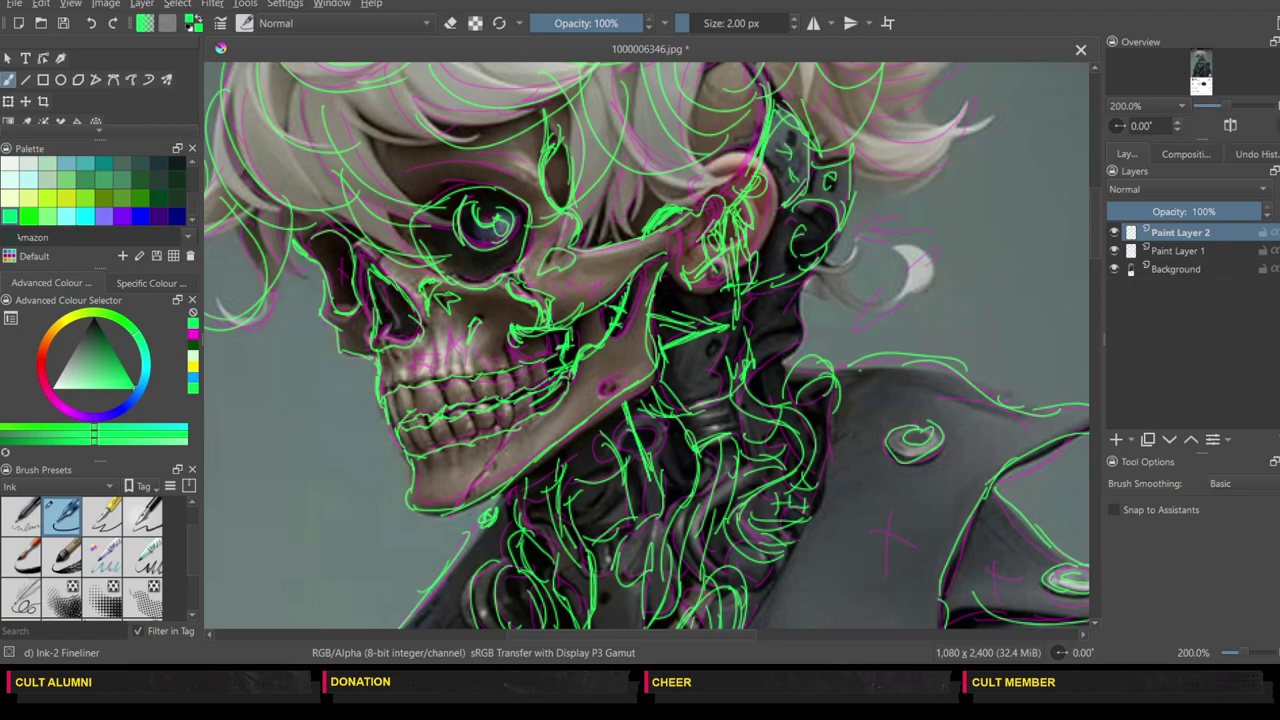
Step: Add a new paint layer directly above the Background layer
key(ctrl+minus)
key(ctrl+minus)
key(ctrl+minus)
key(ctrl+minus)
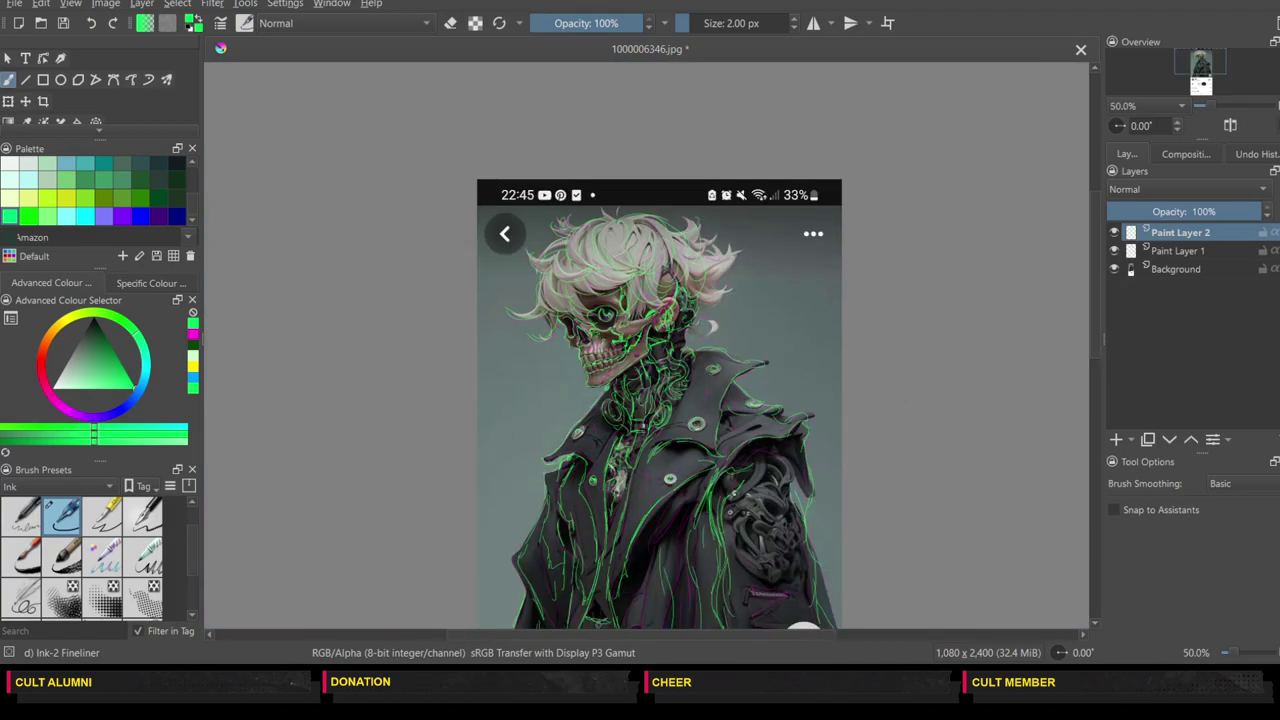
drag(1095, 315, 1093, 319)
scroll(1093, 320, down, 2)
click(1162, 269)
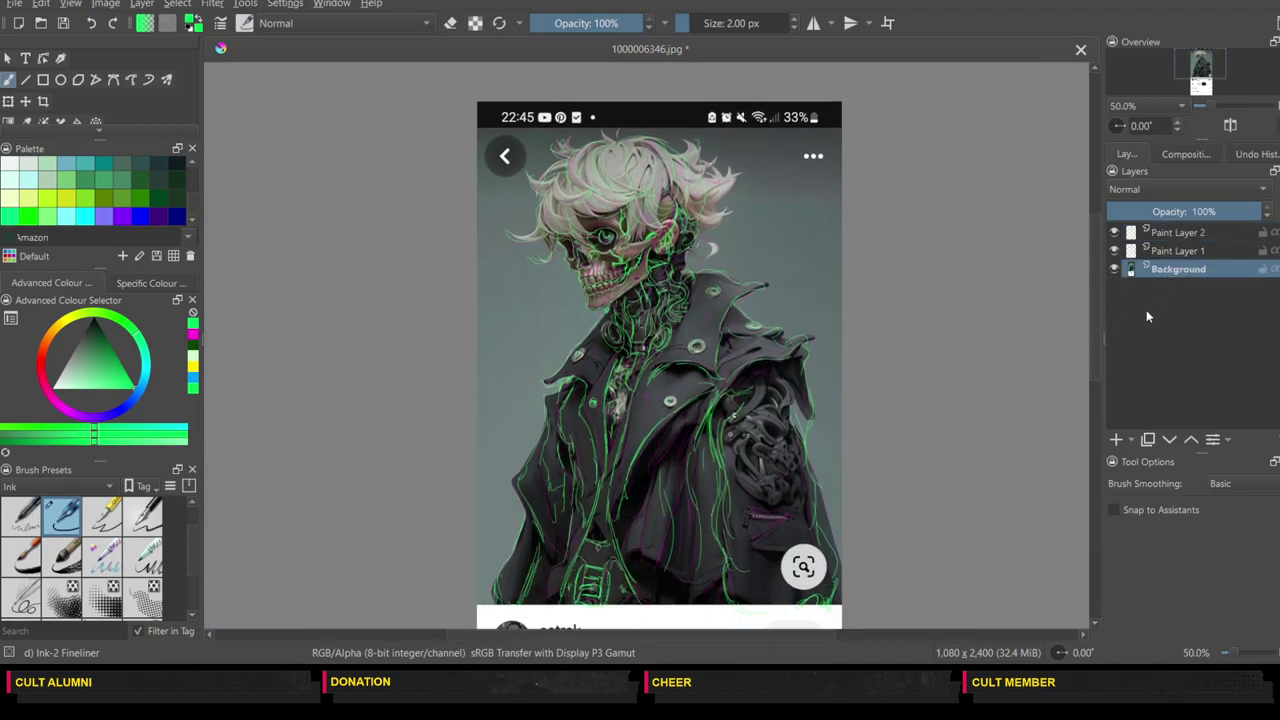
click(1116, 440)
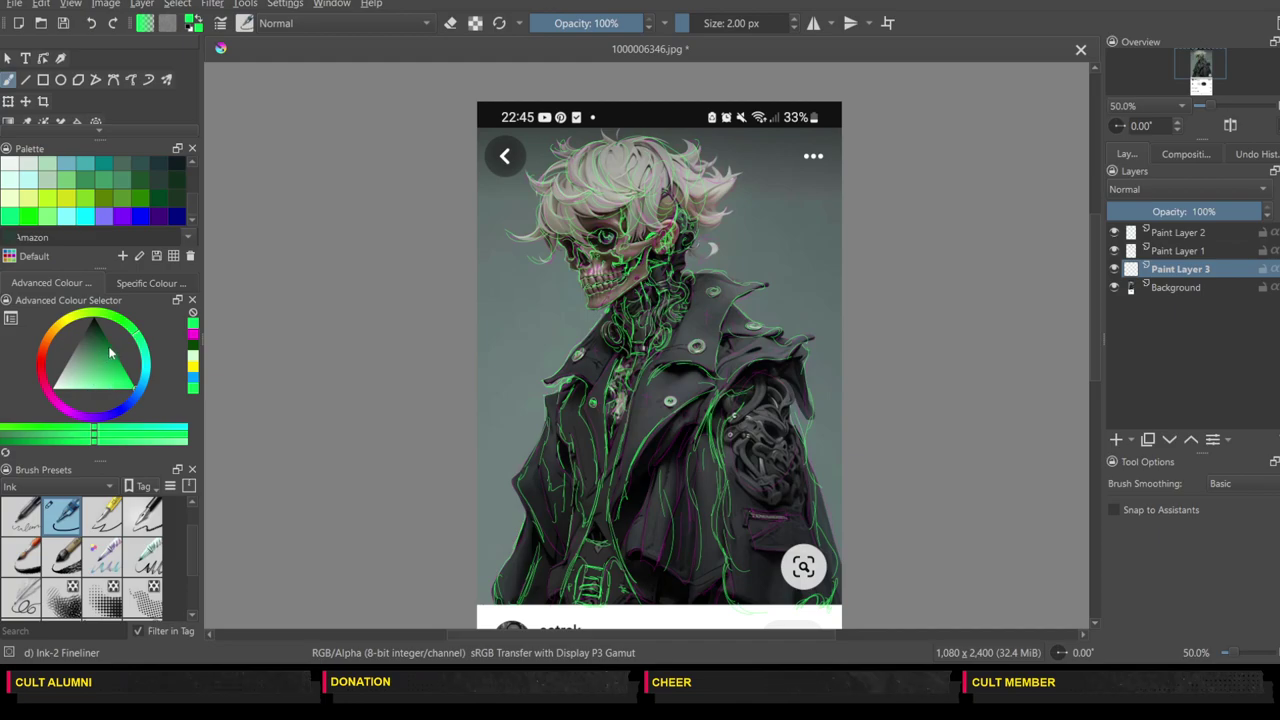
Step: Cover the reference with dark blue on the new layer using the Airbrush Soft brush at 600 px
click(116, 411)
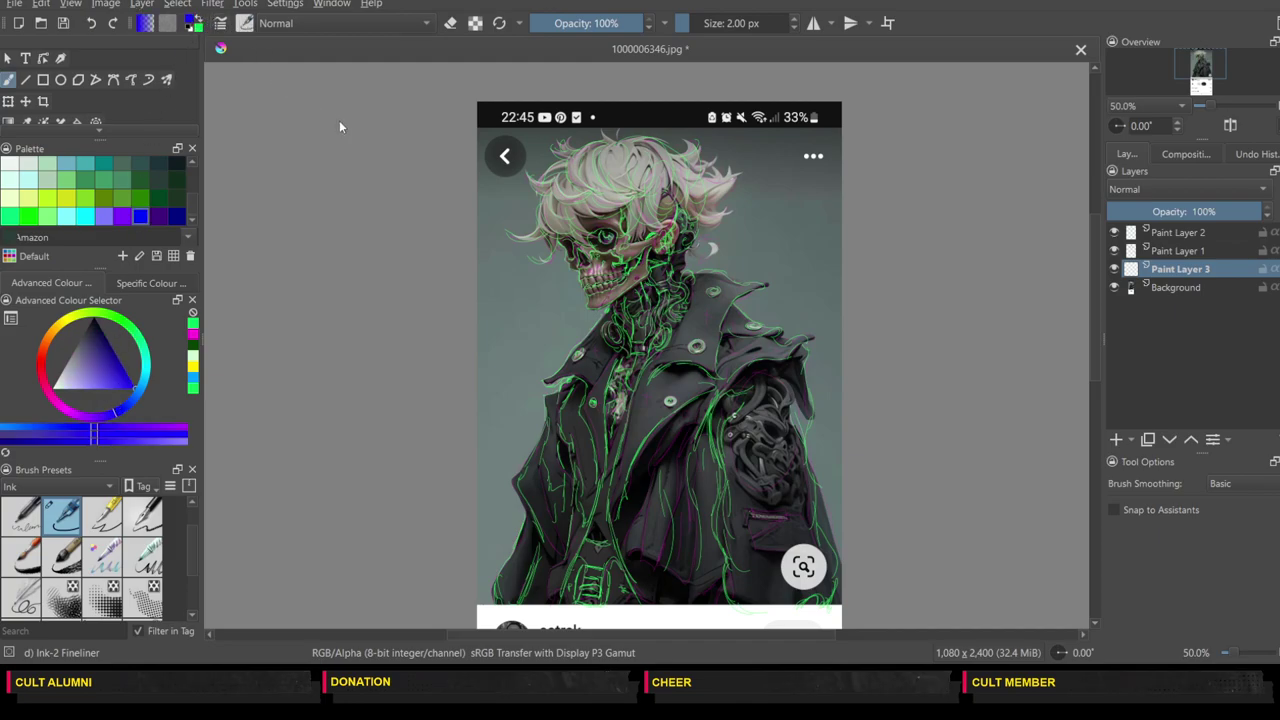
key(/)
mouse_move(505, 195)
mouse_down()
mouse_move(496, 228)
mouse_move(501, 210)
mouse_move(591, 150)
mouse_move(686, 200)
mouse_move(576, 340)
mouse_move(506, 370)
mouse_move(622, 261)
mouse_move(689, 363)
mouse_move(606, 560)
mouse_move(506, 610)
mouse_move(581, 540)
mouse_move(781, 465)
mouse_move(852, 500)
mouse_move(847, 512)
mouse_move(722, 473)
mouse_move(685, 313)
mouse_move(677, 190)
mouse_move(802, 134)
mouse_move(607, 185)
mouse_move(517, 240)
mouse_move(489, 205)
mouse_move(628, 240)
mouse_move(547, 240)
mouse_move(535, 226)
mouse_move(543, 419)
mouse_up()
click(106, 338)
mouse_move(578, 258)
mouse_down()
mouse_move(557, 177)
mouse_move(600, 157)
mouse_move(543, 400)
mouse_move(661, 148)
mouse_move(554, 520)
mouse_move(560, 490)
mouse_move(730, 475)
mouse_move(693, 274)
mouse_move(571, 50)
mouse_move(600, 229)
mouse_move(565, 540)
mouse_move(780, 527)
mouse_move(766, 529)
mouse_move(757, 300)
mouse_up()
Step: Hide the magenta sketch on Paint Layer 1
drag(1101, 340, 1098, 326)
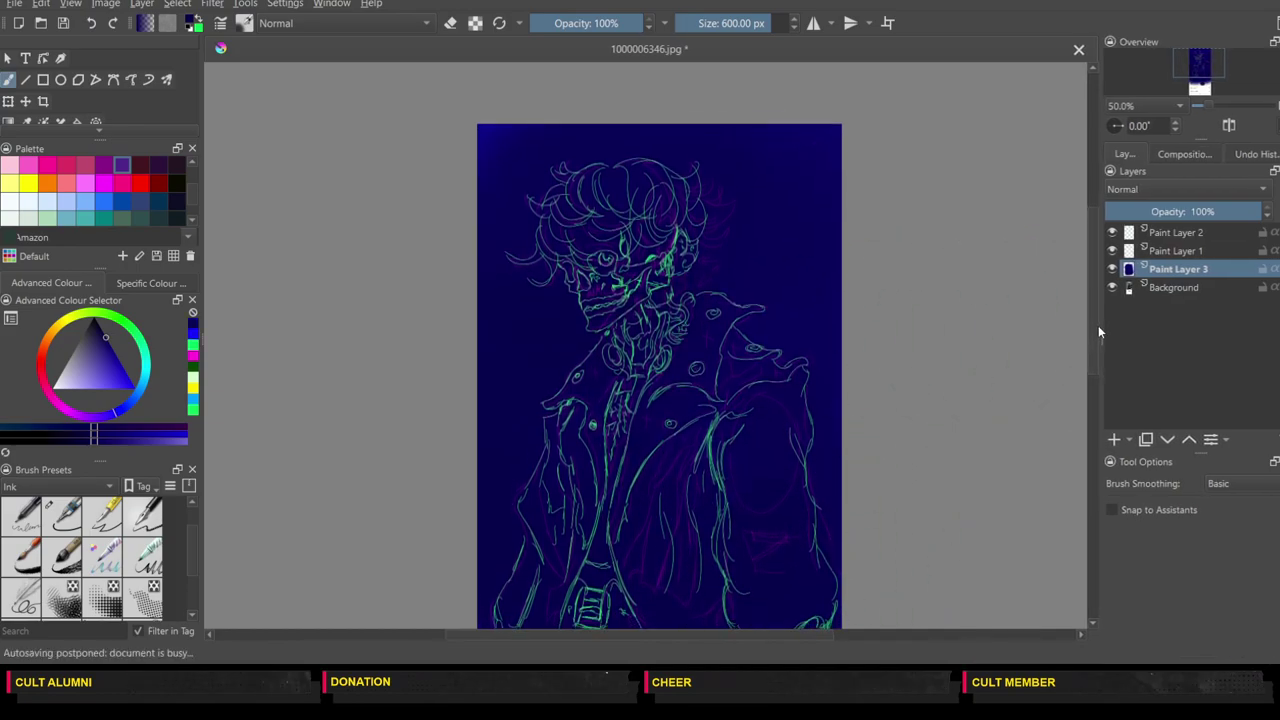
scroll(1090, 338, down, 1)
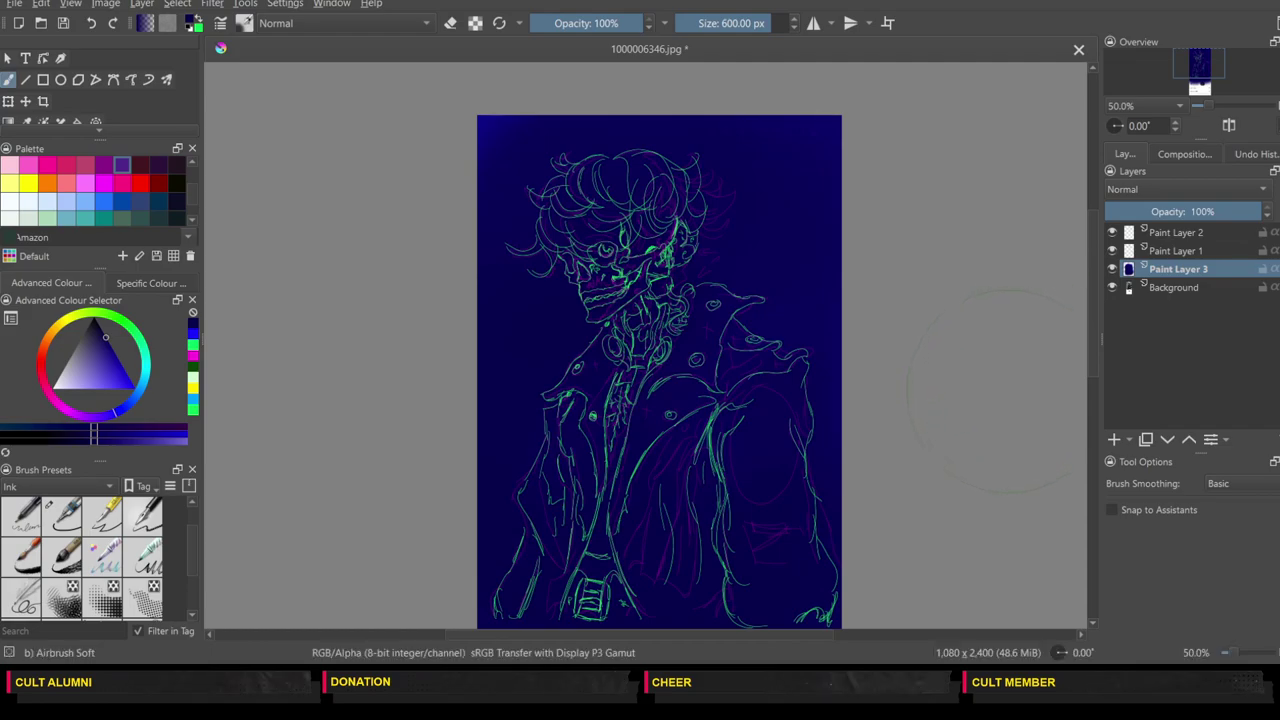
click(1112, 251)
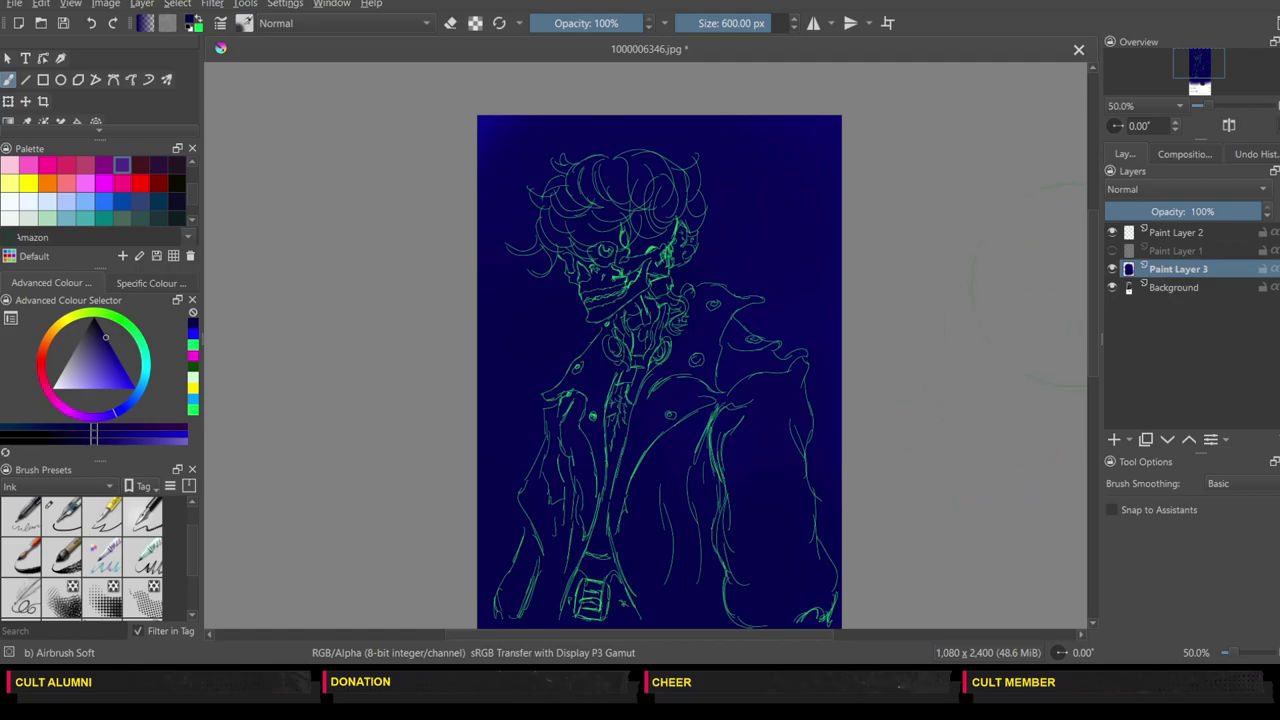
mouse_move(1096, 274)
mouse_down()
mouse_move(1089, 310)
mouse_move(1089, 278)
mouse_up()
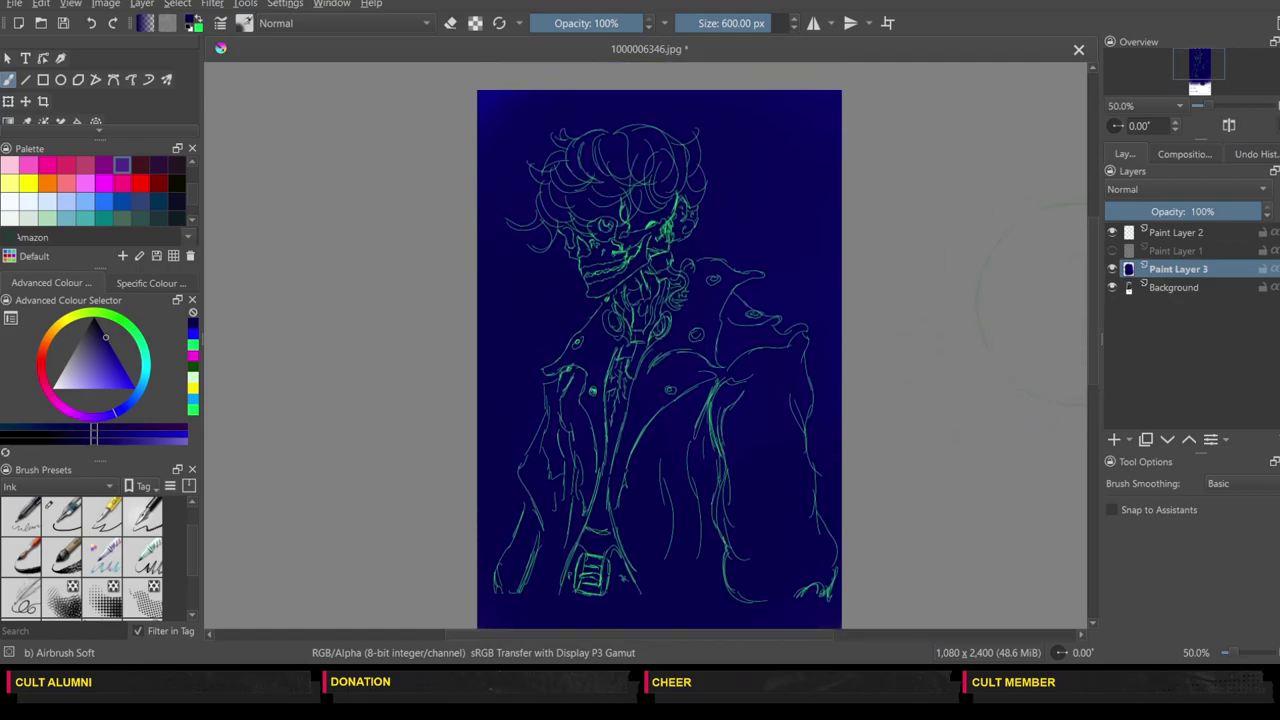
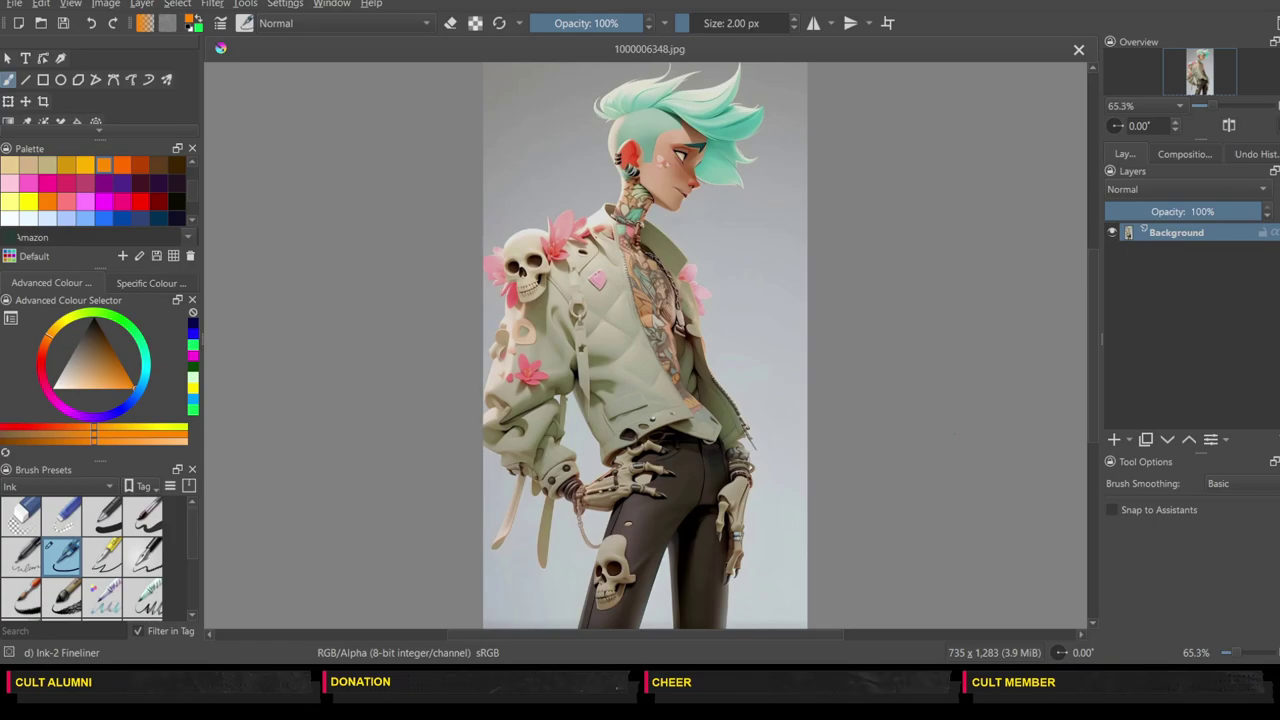
Step: Add a paint layer over the turquoise-haired character reference and trace the ear's rings in orange with the 2 px fineliner
click(1114, 439)
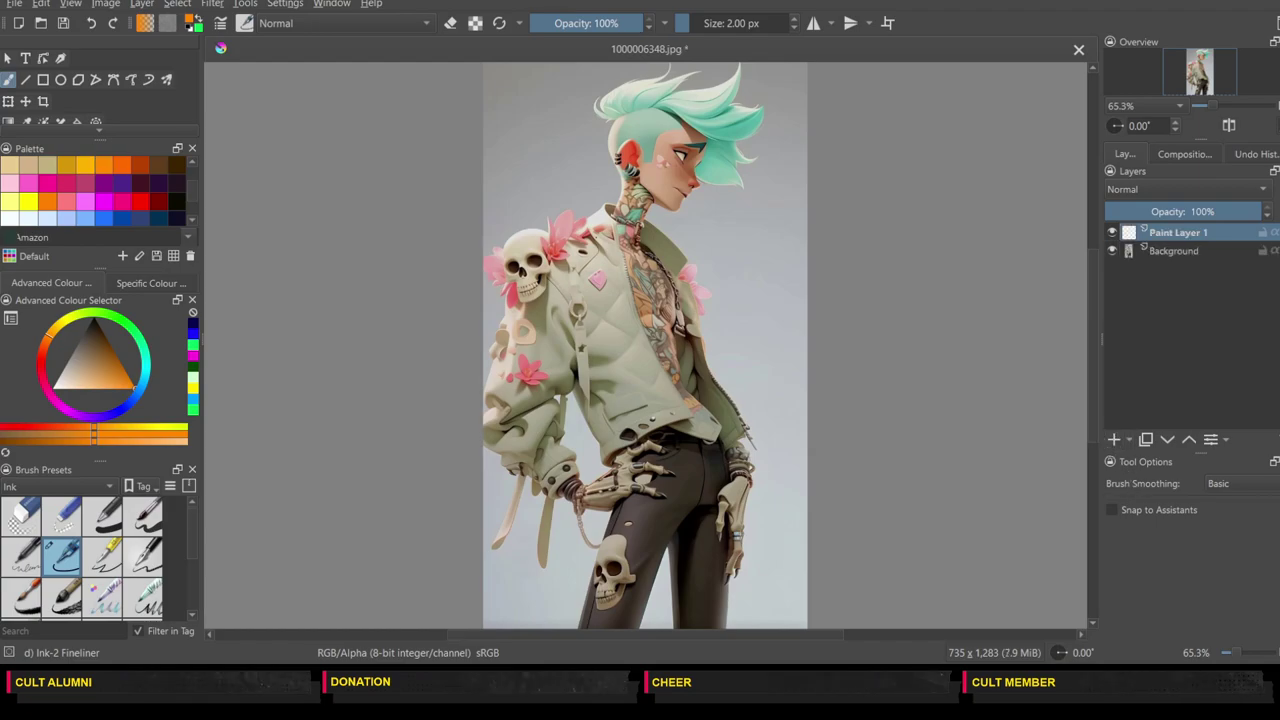
key(1)
drag(1092, 319, 1092, 257)
key(ctrl+plus)
key(ctrl+plus)
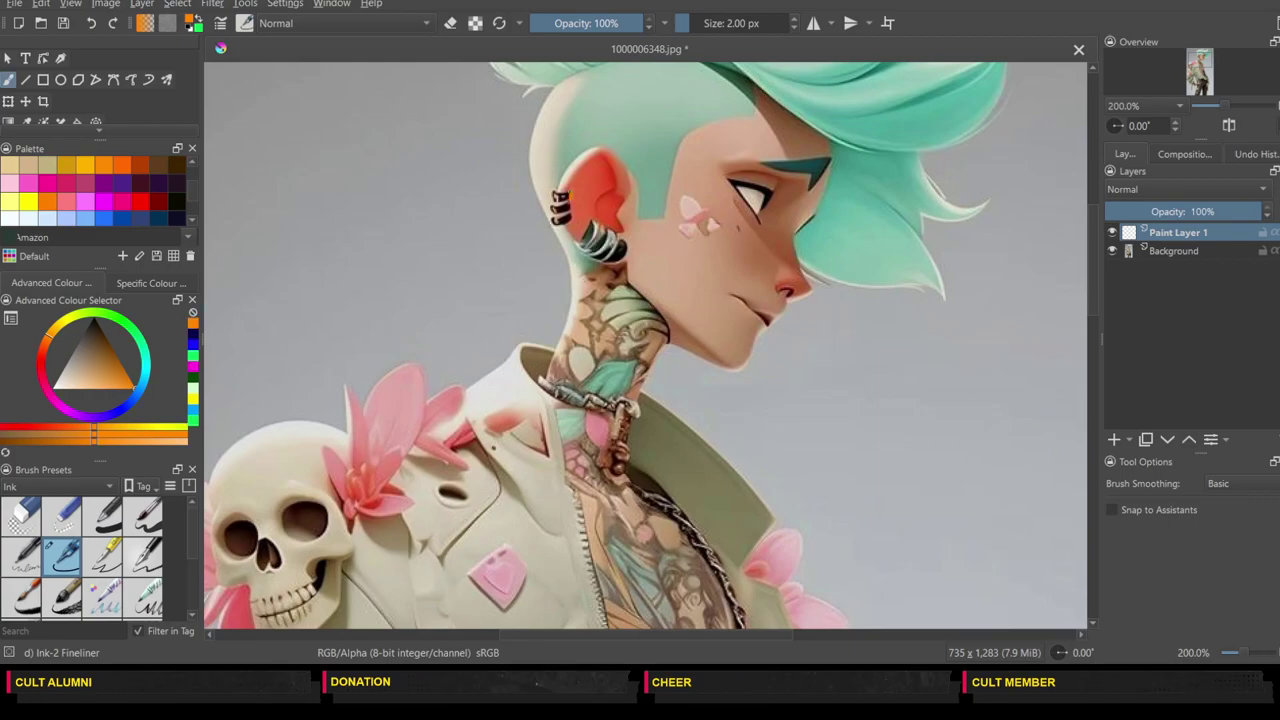
mouse_move(554, 190)
mouse_down()
mouse_move(552, 202)
mouse_move(568, 199)
mouse_move(560, 209)
mouse_up()
mouse_move(596, 218)
mouse_down()
mouse_move(585, 239)
mouse_move(605, 259)
mouse_up()
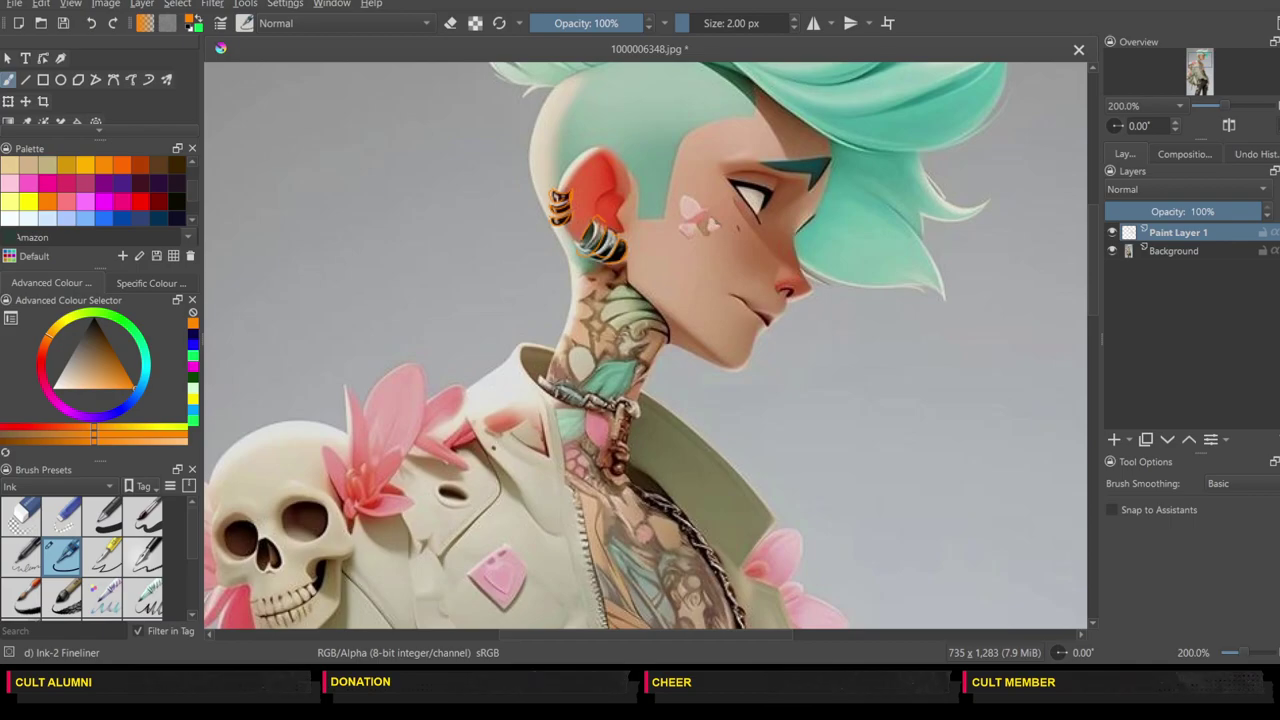
Step: Outline the petal shapes on the cheek, and trace the lower jaw and the back of the neck
drag(704, 222, 712, 229)
mouse_move(681, 225)
mouse_down()
mouse_move(697, 225)
mouse_move(694, 236)
mouse_up()
mouse_move(667, 350)
mouse_down()
mouse_move(667, 318)
mouse_move(627, 266)
mouse_up()
key(ctrl+z)
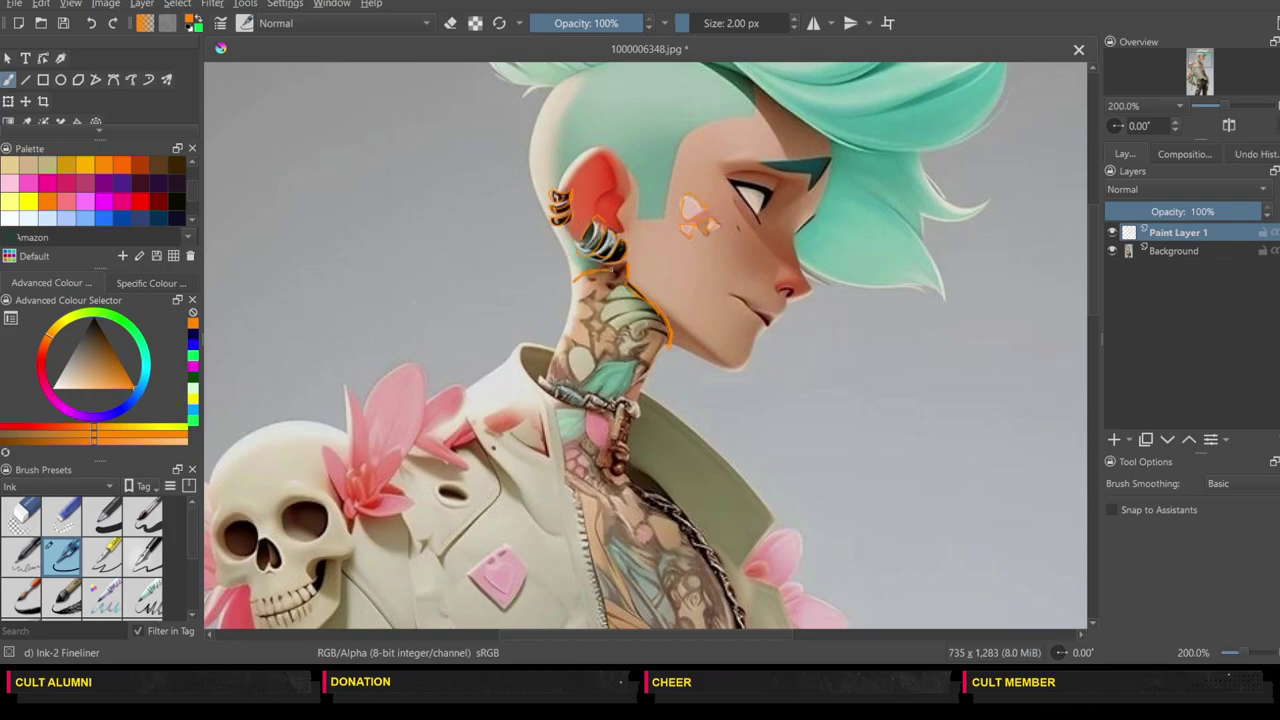
drag(571, 300, 541, 376)
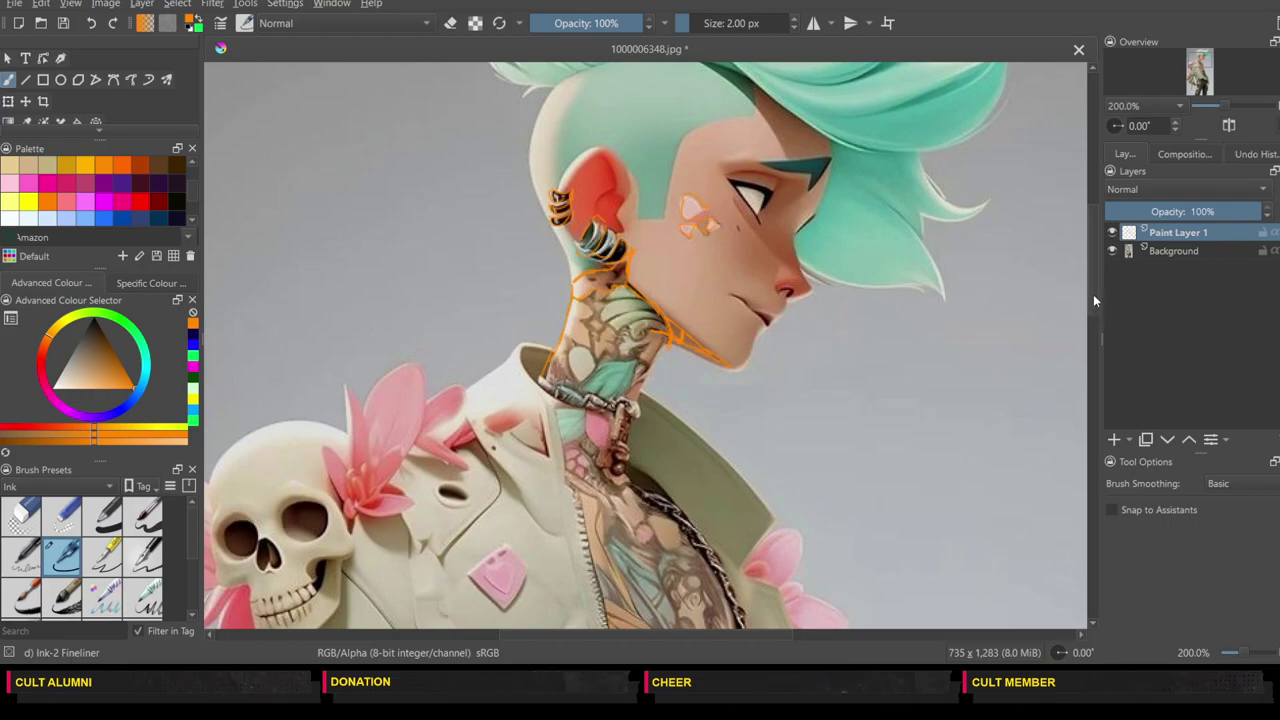
Step: Trace the chain choker around the neck and the pendant hanging from it
scroll(1094, 226, down, 2)
drag(1094, 226, 1094, 262)
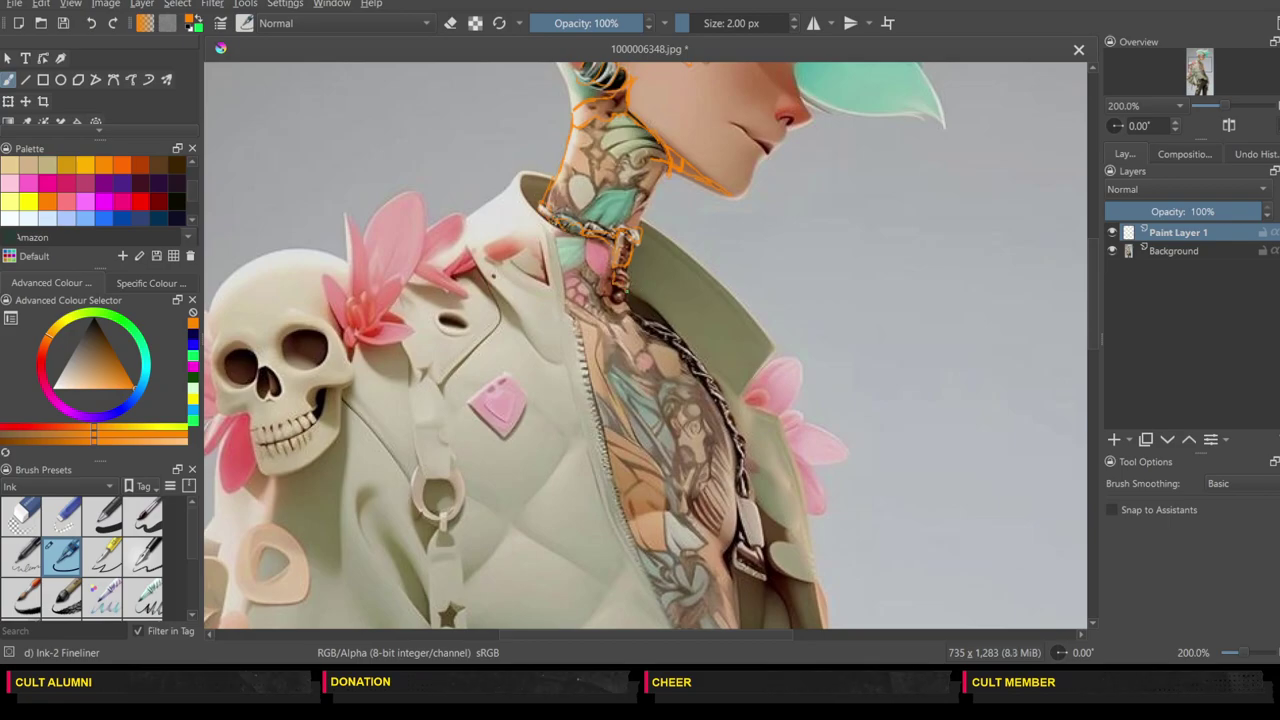
drag(622, 292, 613, 300)
Step: Trace the long chain running down the tattooed chest and the tag and buckle at its end
drag(636, 312, 670, 330)
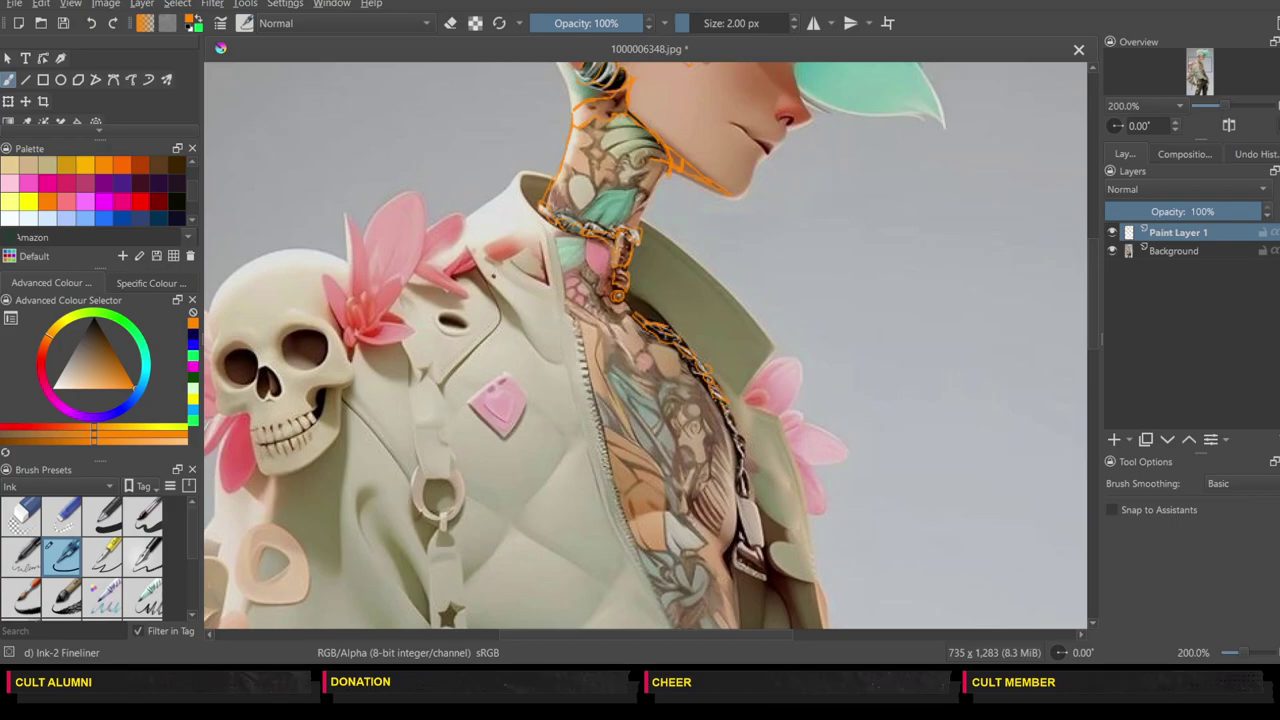
drag(729, 418, 742, 482)
drag(736, 569, 762, 556)
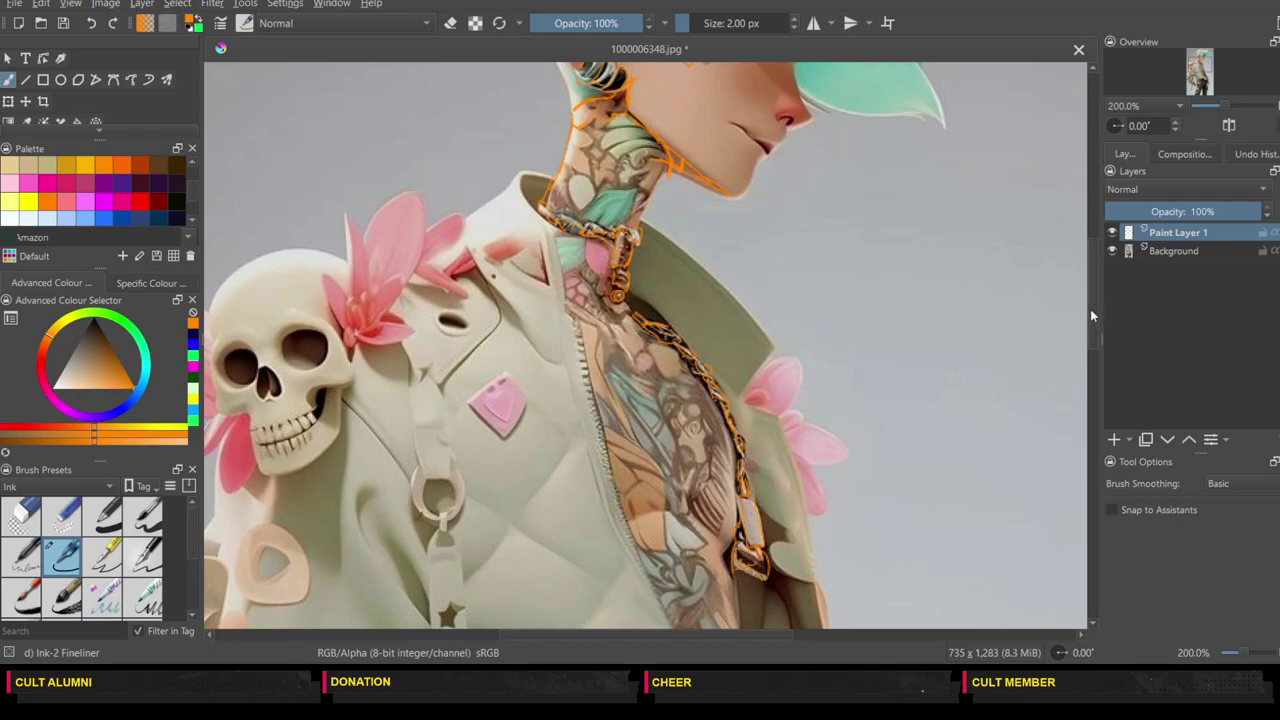
drag(1091, 309, 1091, 321)
scroll(1090, 327, down, 3)
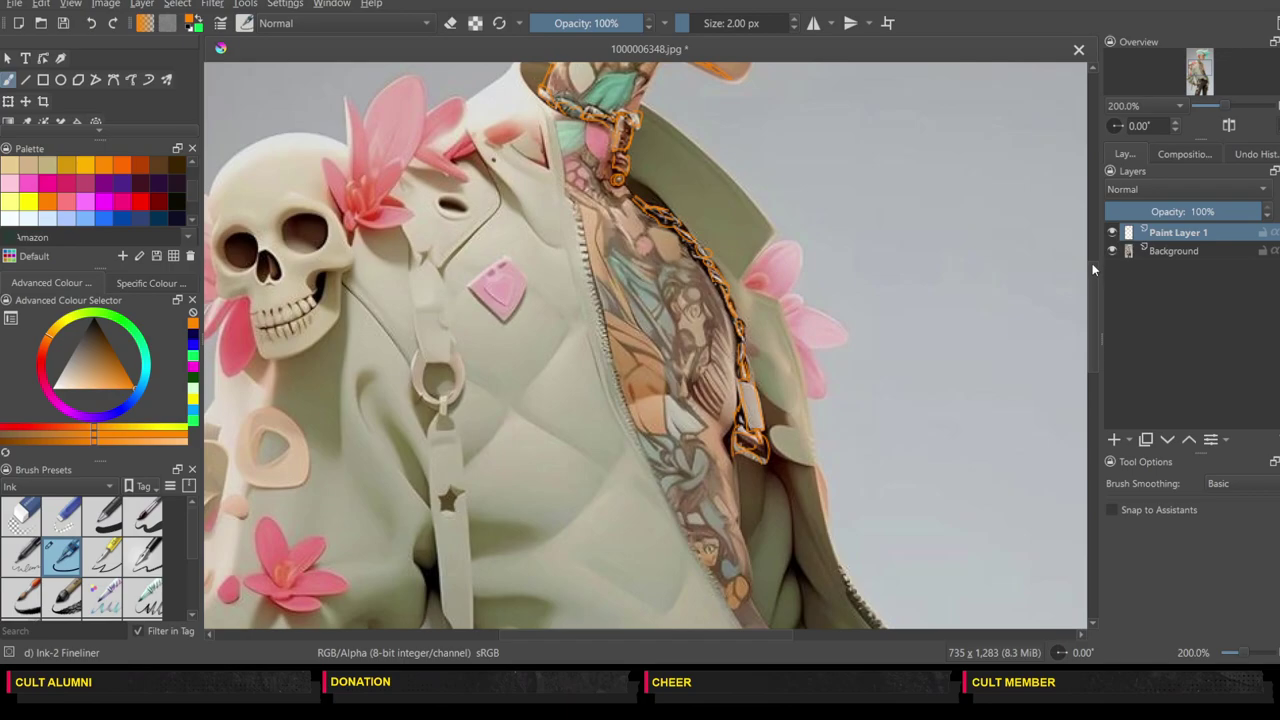
scroll(1094, 285, up, 5)
scroll(1093, 299, down, 5)
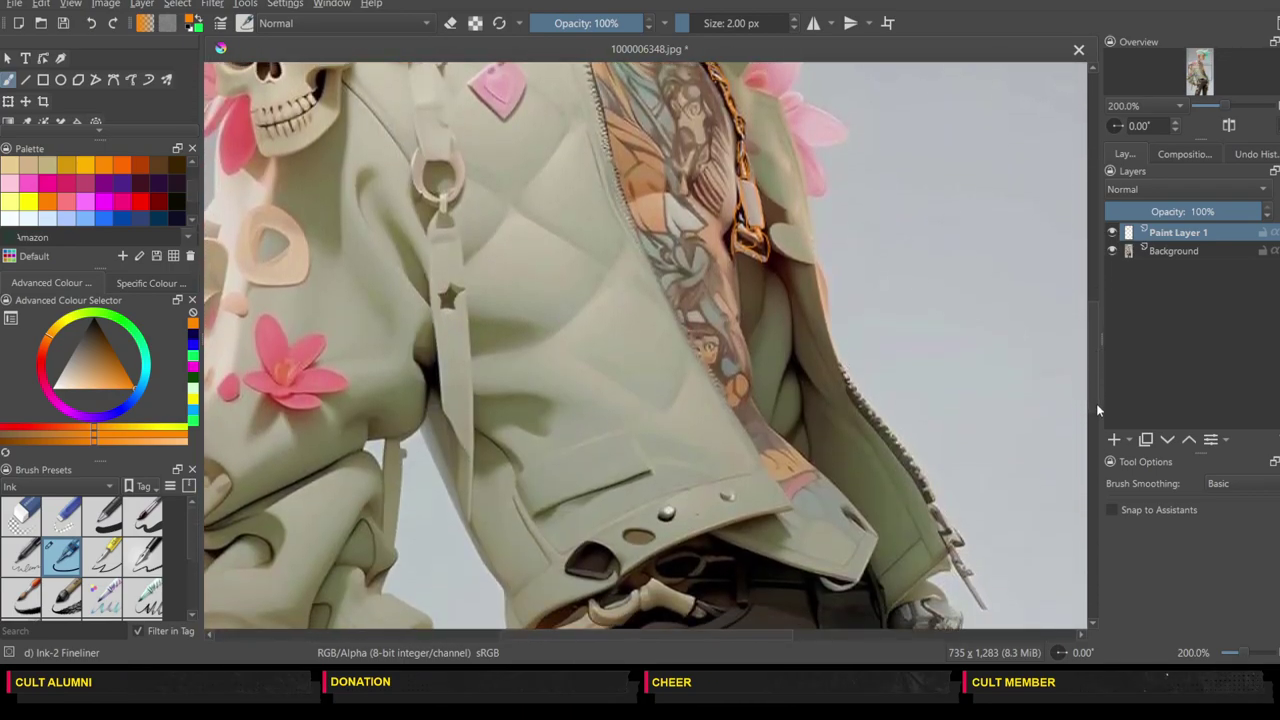
Step: Trace the zipper along the jacket's near front opening in orange, from the chest down toward the hem
scroll(1096, 403, up, 3)
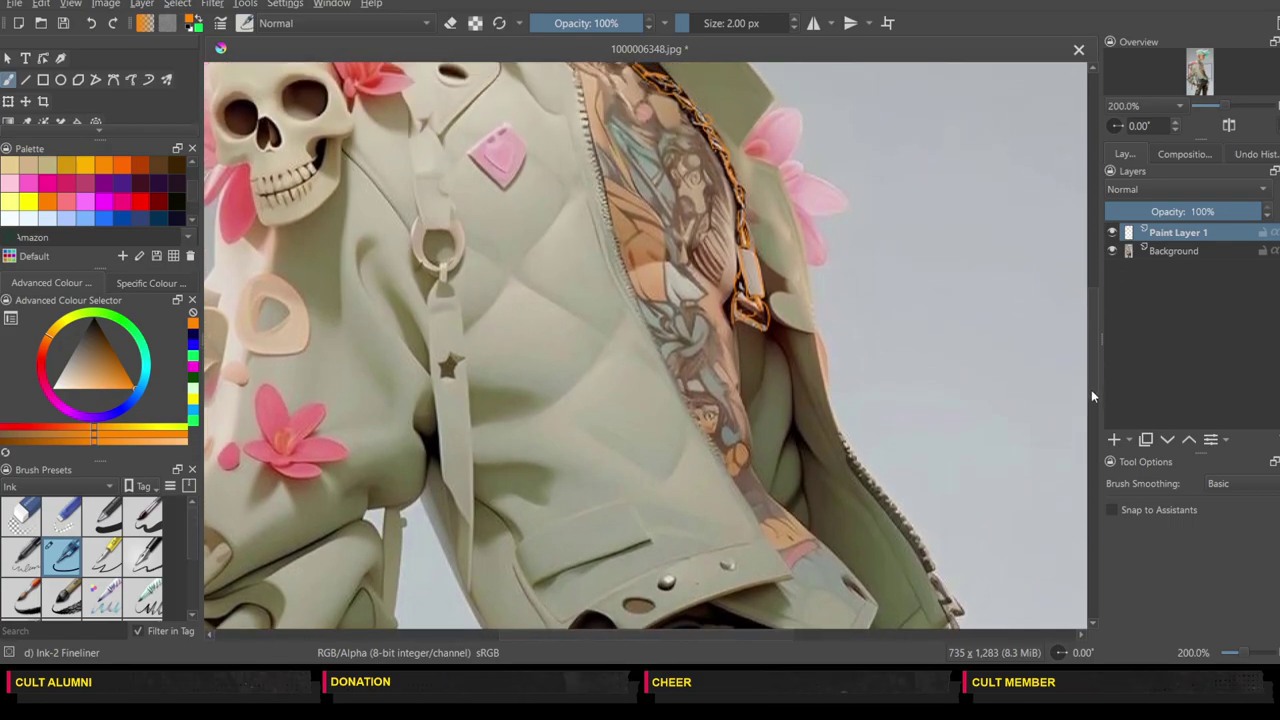
scroll(1090, 388, down, 1)
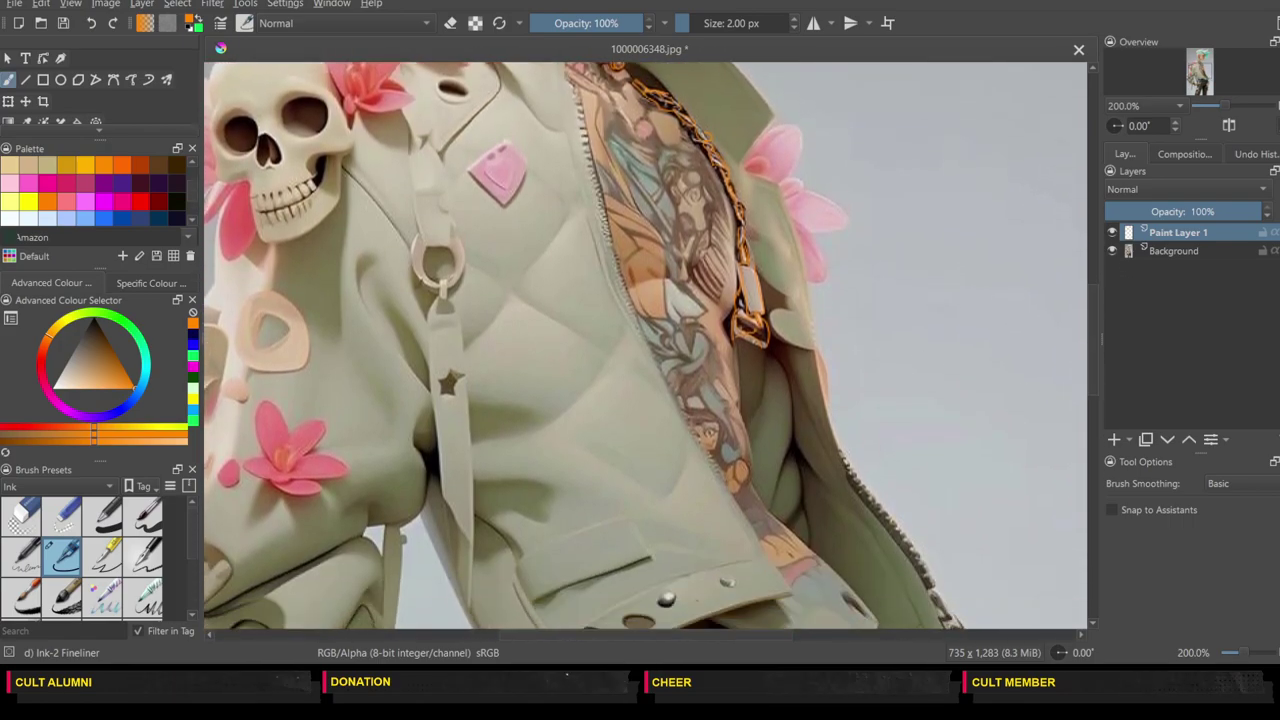
drag(569, 92, 600, 218)
drag(612, 285, 737, 525)
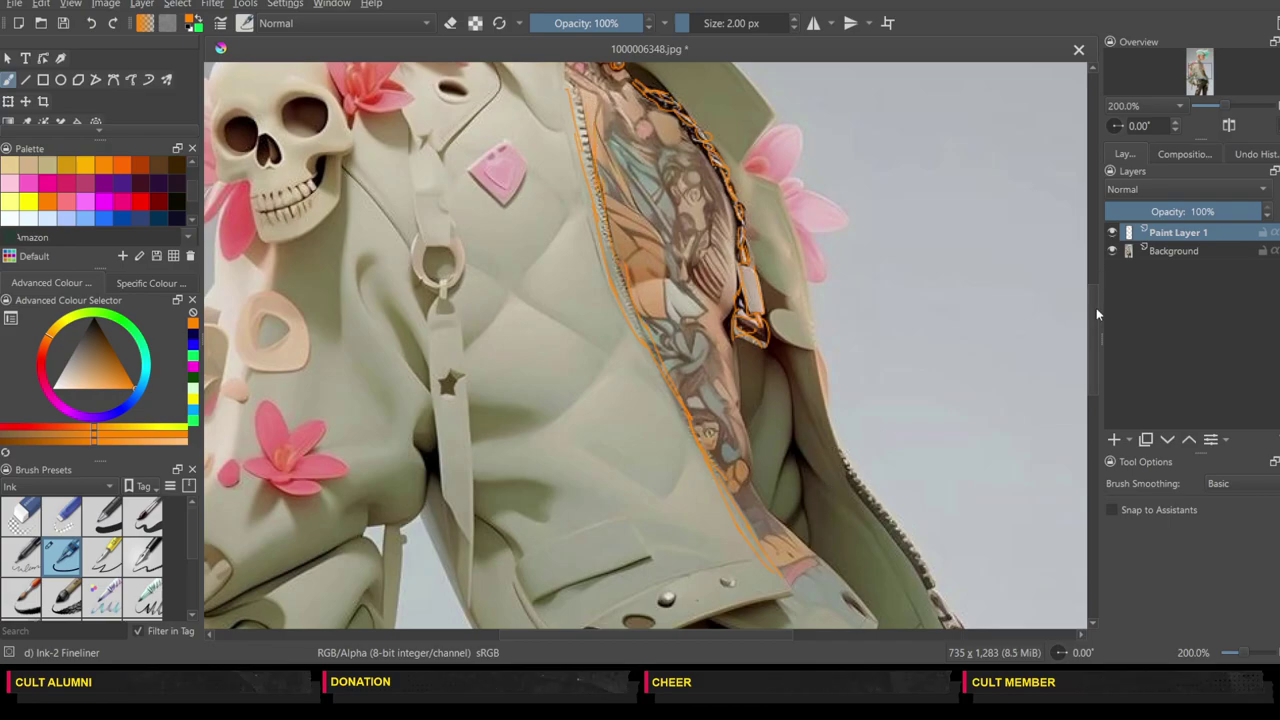
Step: Outline the zipper along the jacket's far front edge and add short cross marks along the near opening
drag(1096, 309, 1091, 341)
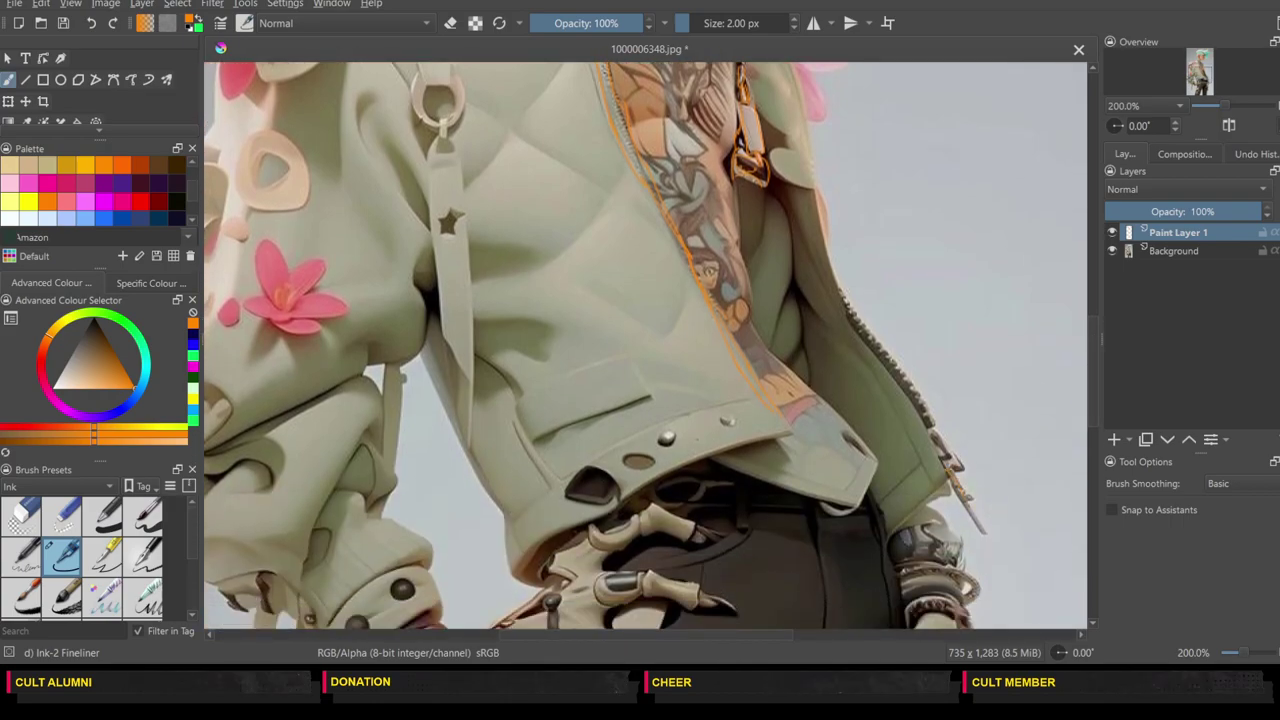
drag(970, 490, 836, 285)
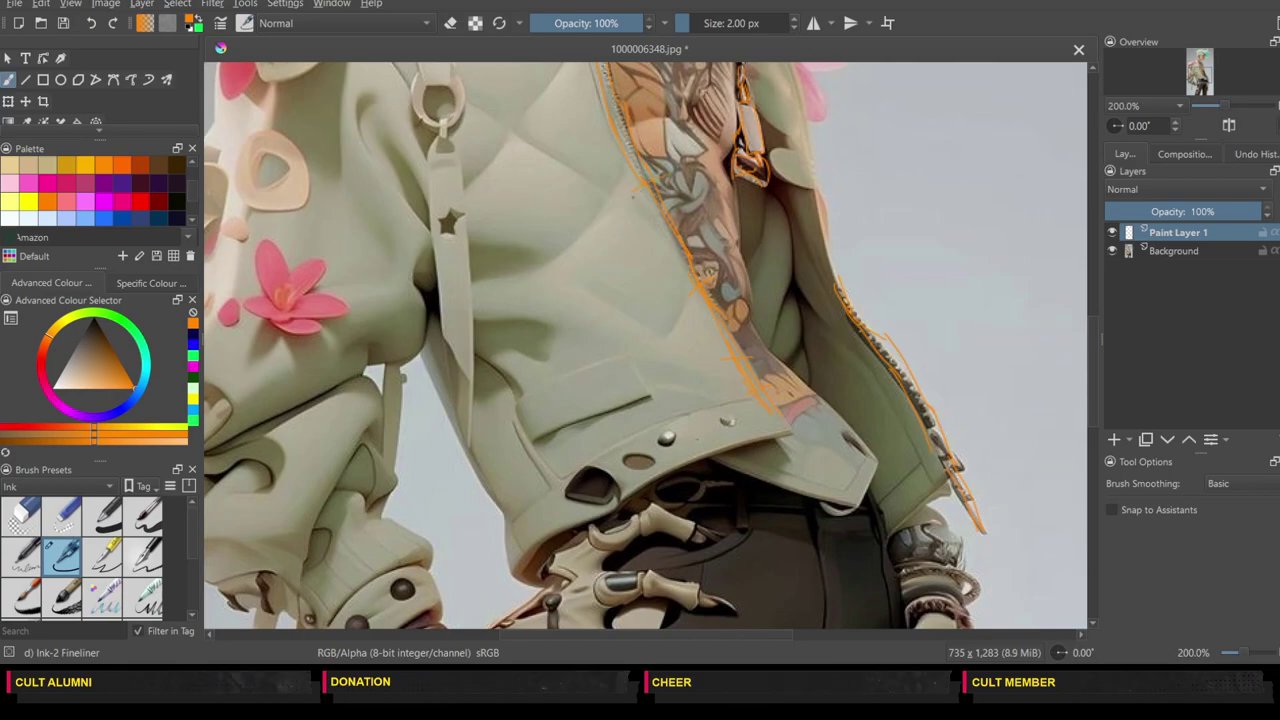
drag(632, 194, 666, 174)
Step: Outline the far lapel between the pink flower and the chain's end, and add short strokes beside the near chest zipper
drag(1096, 359, 1096, 321)
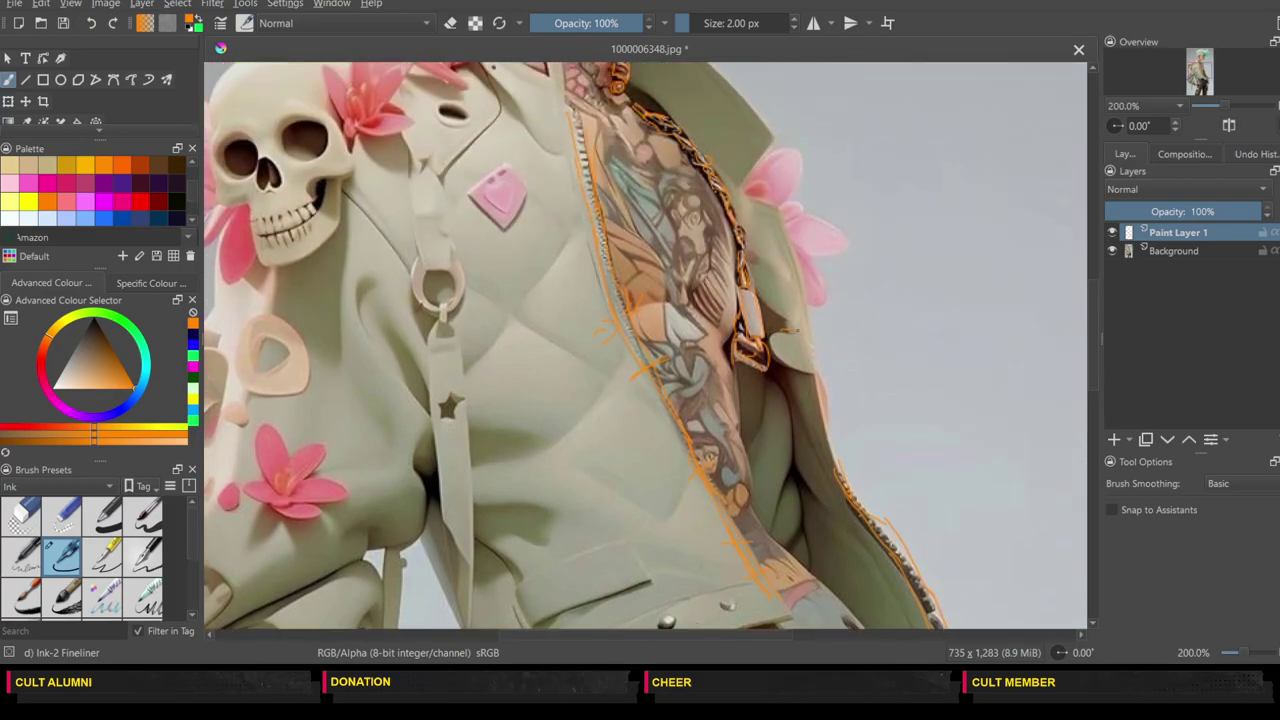
drag(799, 393, 811, 377)
drag(808, 306, 814, 370)
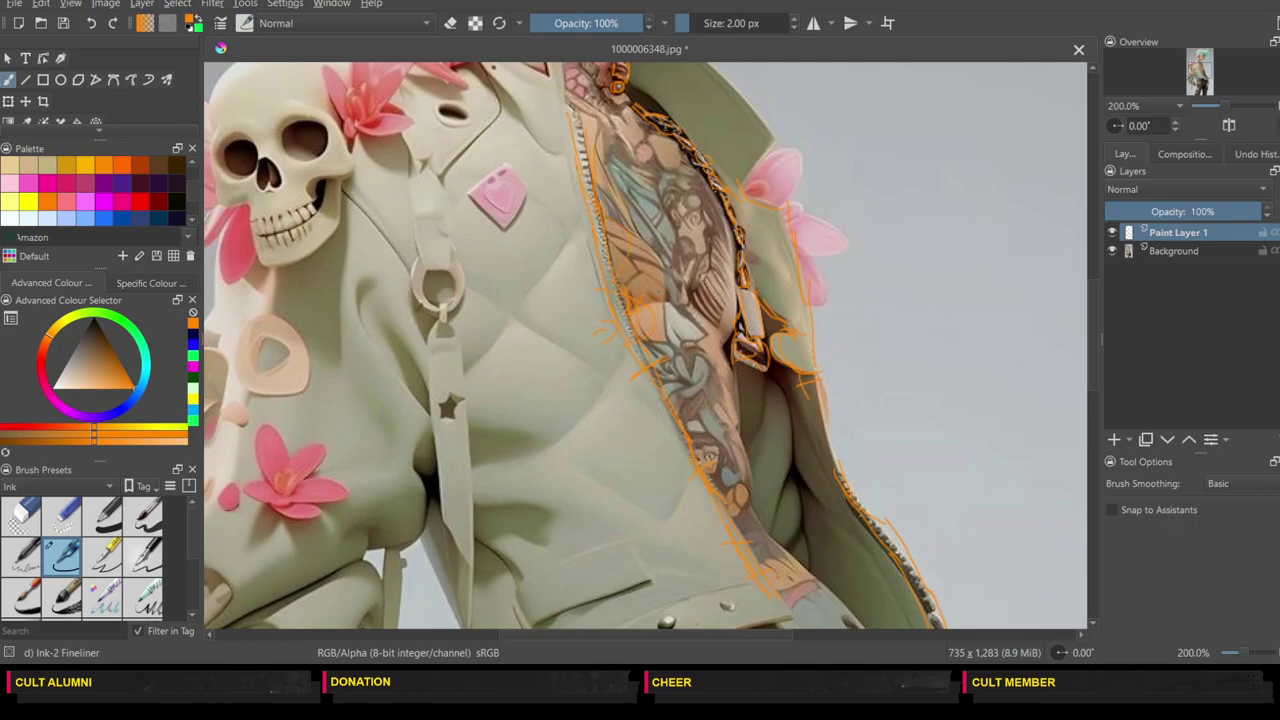
drag(570, 159, 579, 182)
Step: Outline the pointed flap at the jacket's hem and trace the far edge of the tattooed torso
drag(1091, 331, 1088, 405)
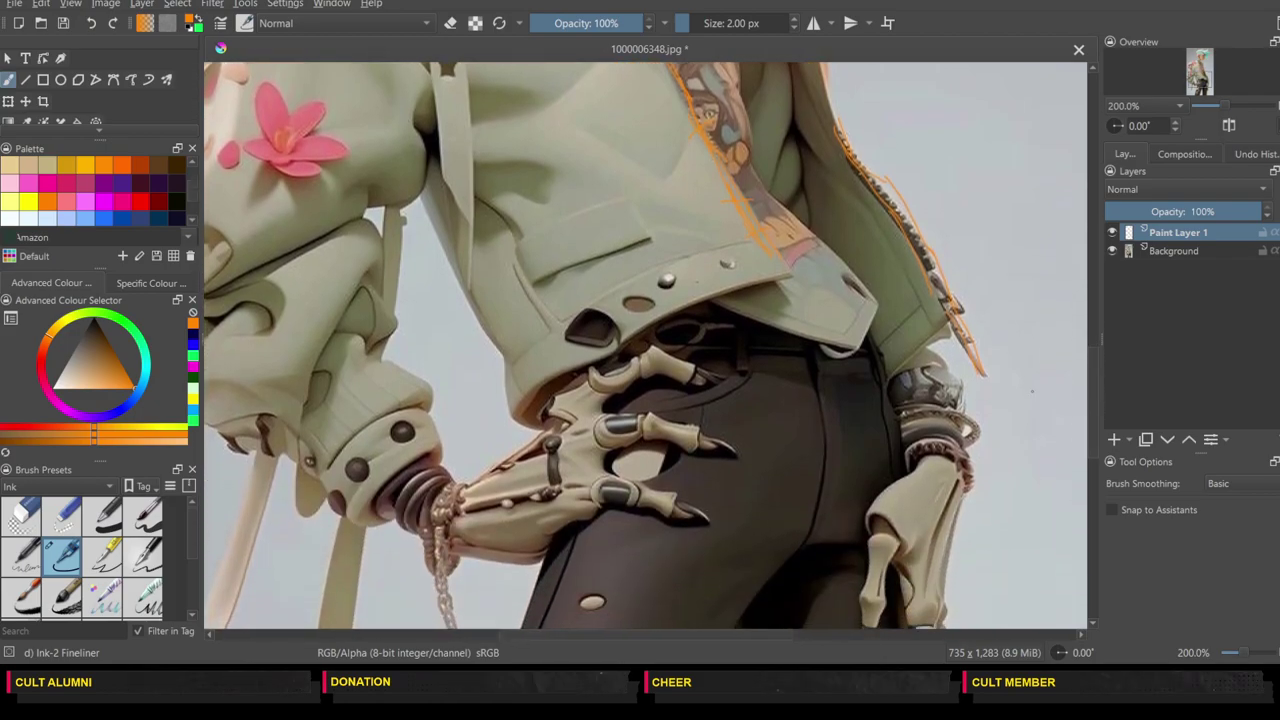
mouse_move(856, 352)
mouse_down()
mouse_move(704, 308)
mouse_move(828, 346)
mouse_up()
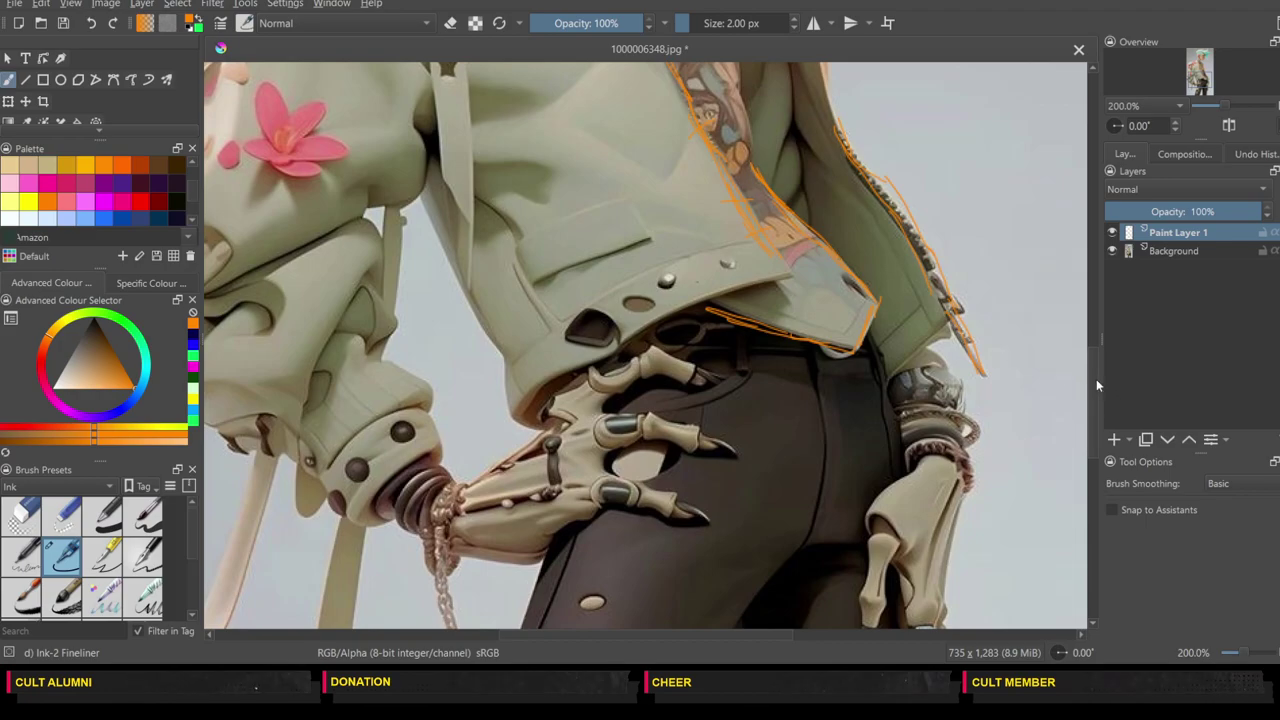
drag(1096, 379, 1078, 317)
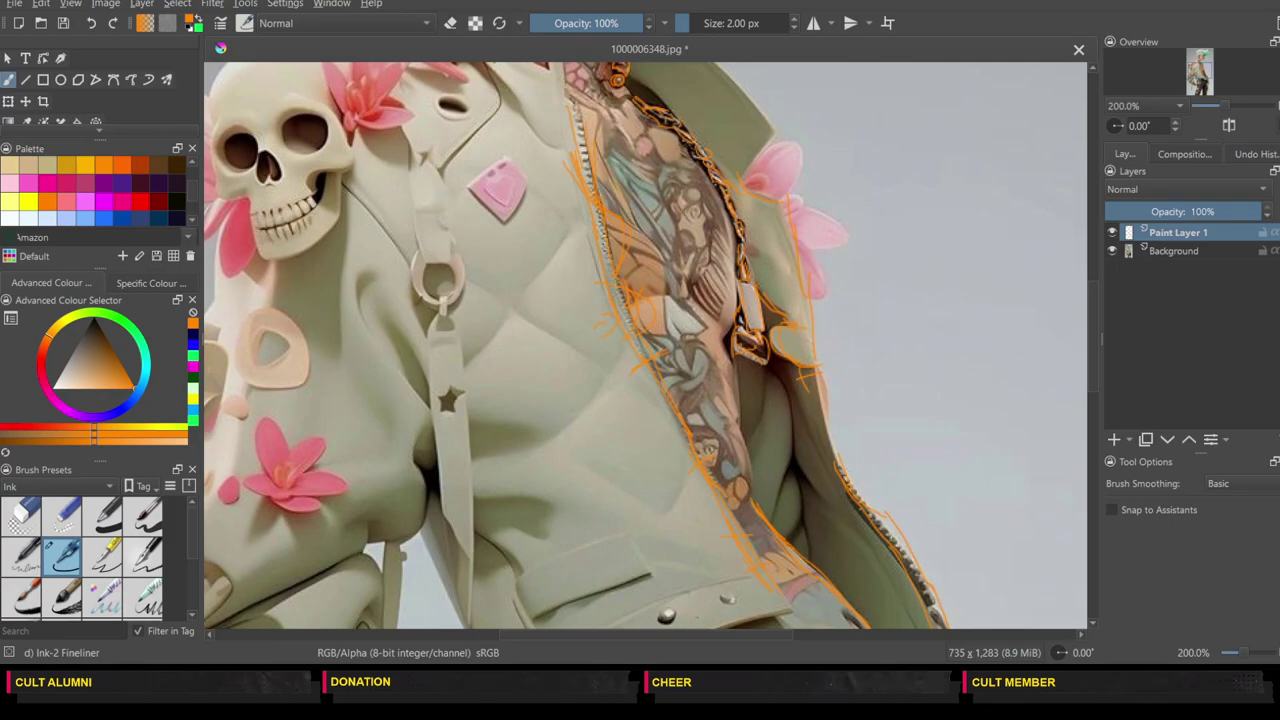
drag(742, 422, 731, 323)
mouse_move(718, 202)
mouse_down()
mouse_move(698, 166)
mouse_move(729, 219)
mouse_move(657, 122)
mouse_up()
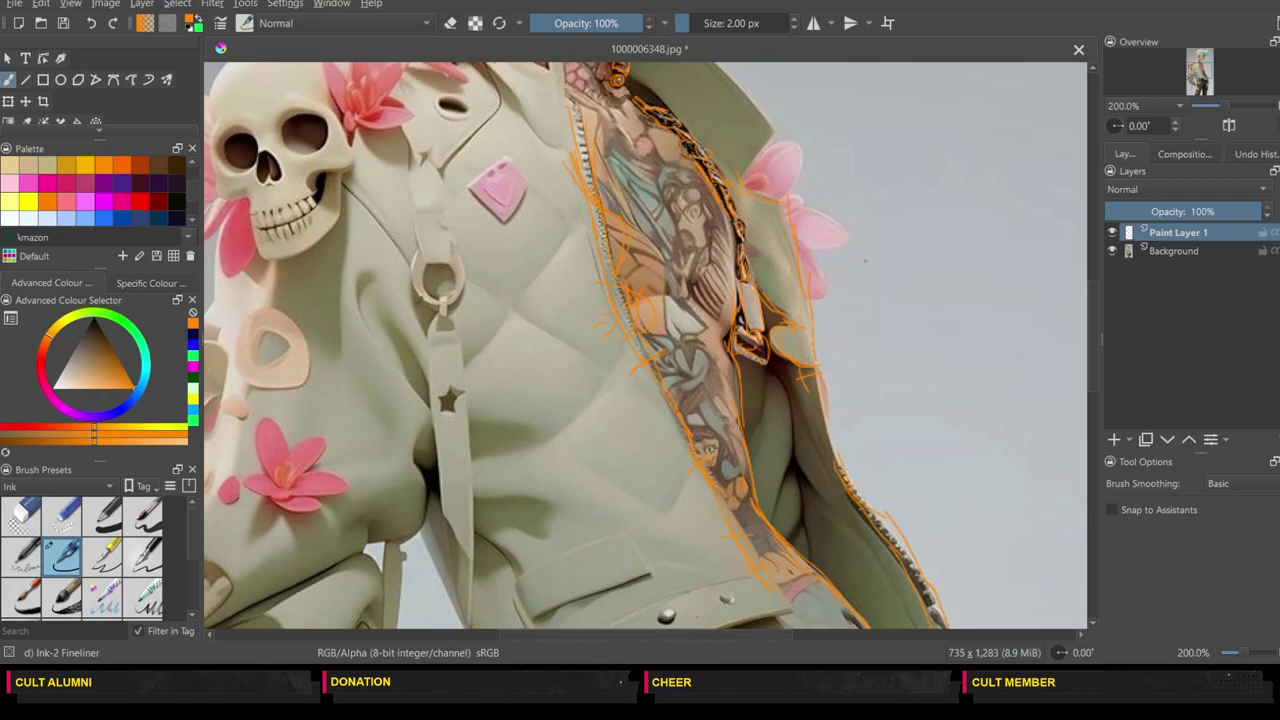
Step: Outline the skull patch on the trouser leg, including its cranium, cheekbone and jaw
drag(1094, 339, 1087, 303)
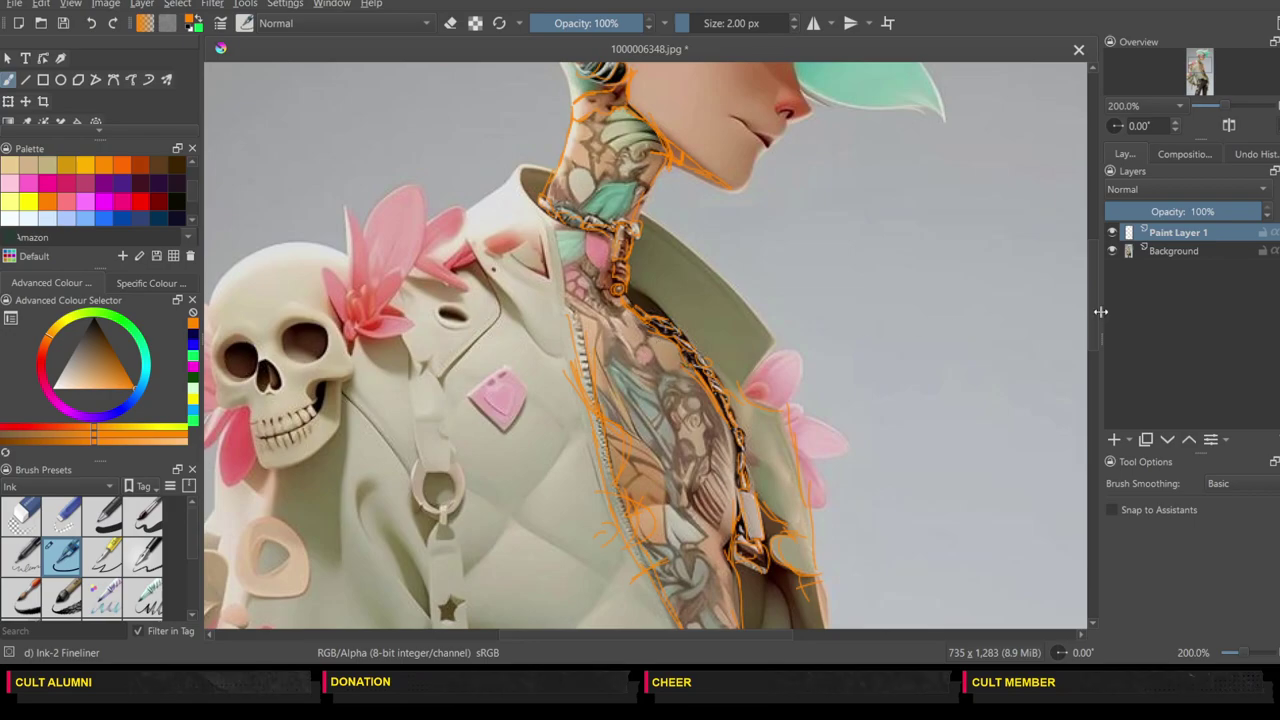
drag(1090, 307, 1100, 392)
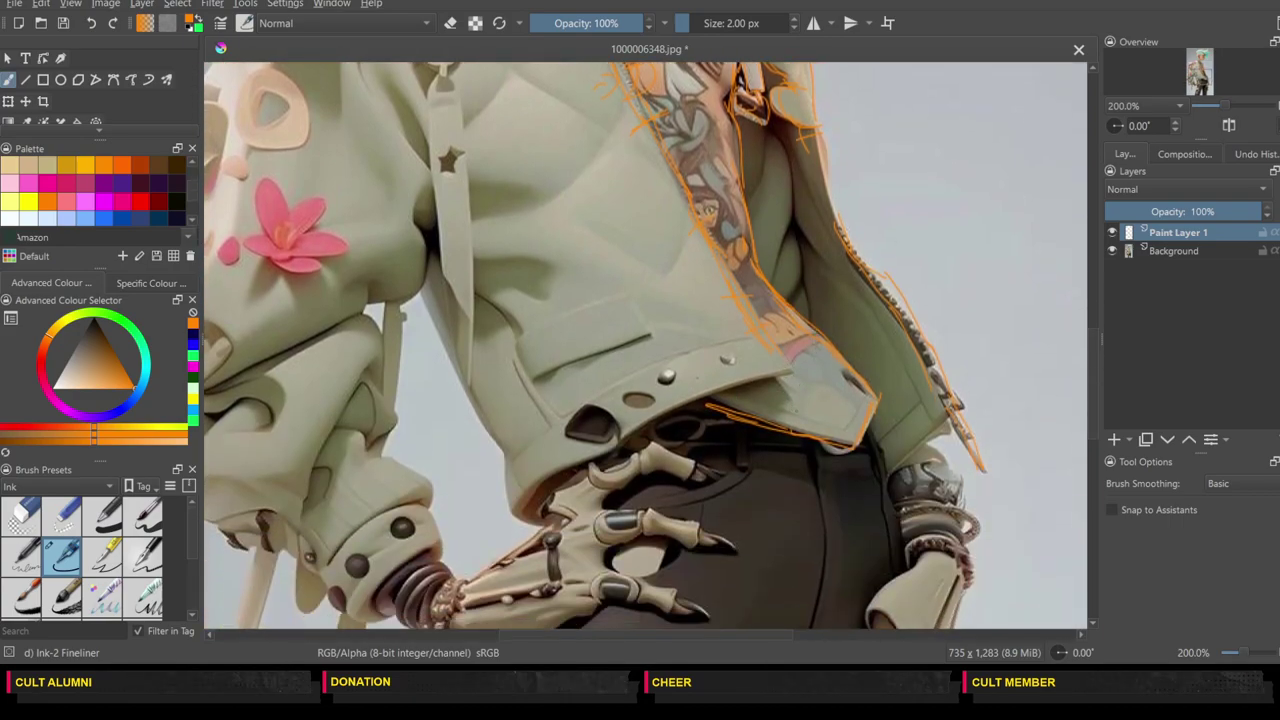
drag(1094, 353, 1092, 262)
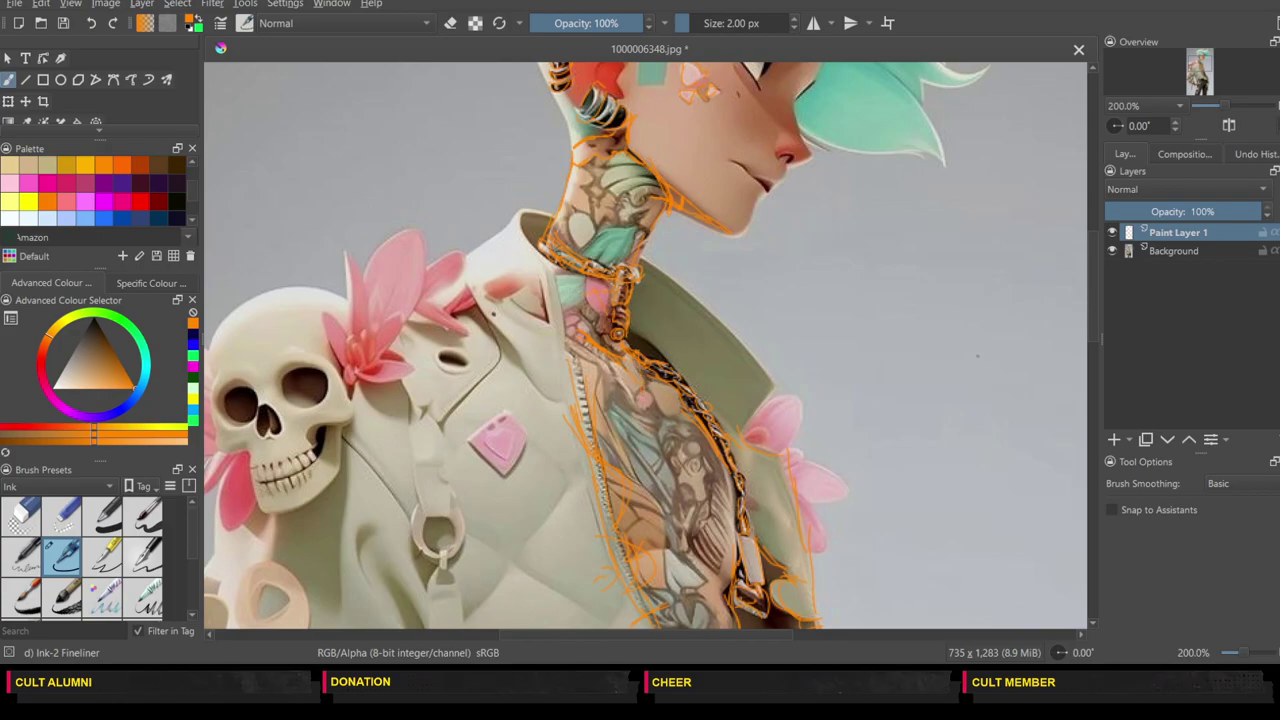
drag(1094, 305, 1078, 480)
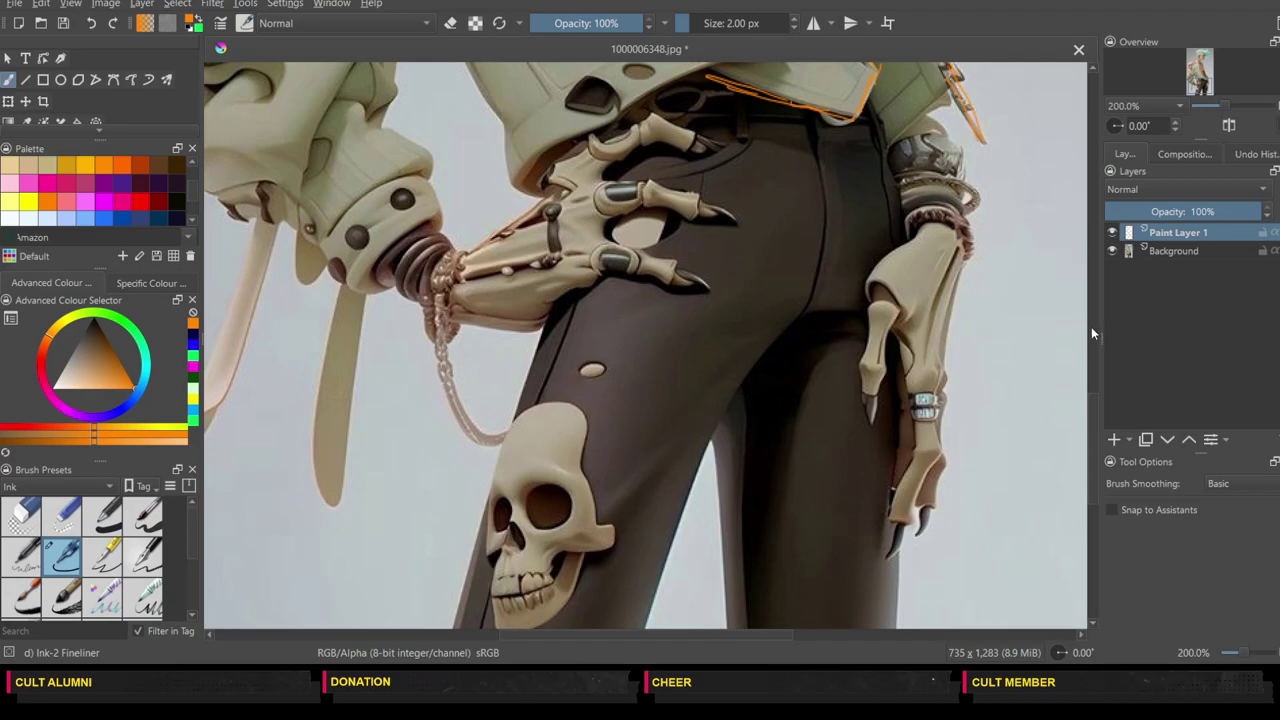
drag(1092, 349, 1066, 490)
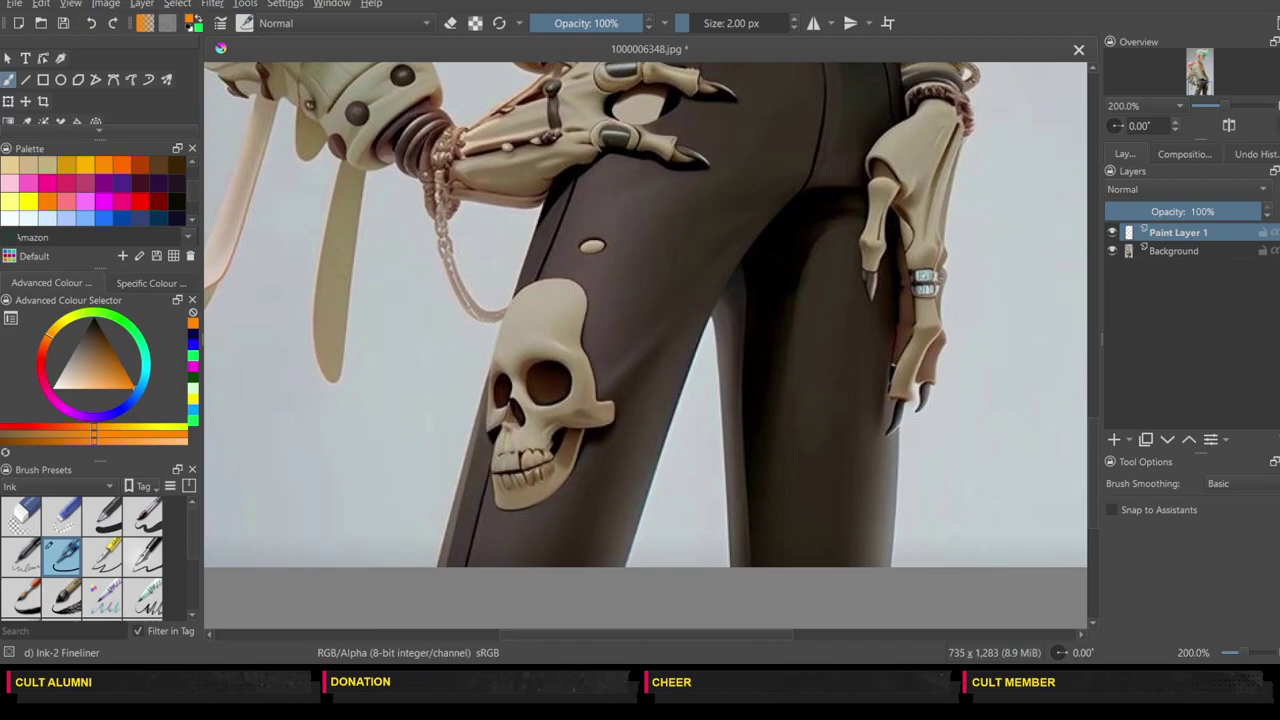
mouse_move(605, 399)
mouse_down()
mouse_move(581, 434)
mouse_move(555, 487)
mouse_move(496, 496)
mouse_move(487, 348)
mouse_up()
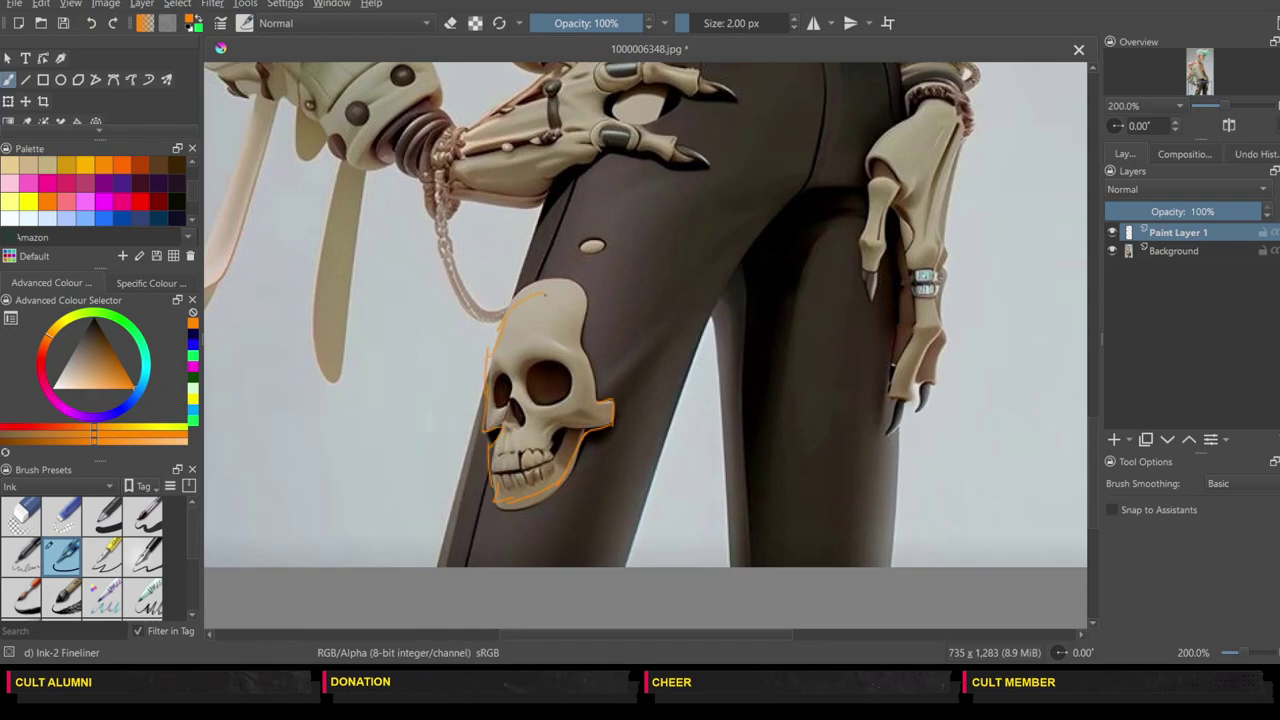
mouse_move(545, 294)
mouse_down()
mouse_move(576, 285)
mouse_move(598, 398)
mouse_up()
Step: Trace the inner and outer contours of both trouser legs down to the image's lower edge
mouse_move(840, 190)
mouse_down()
mouse_move(712, 300)
mouse_move(734, 272)
mouse_move(676, 402)
mouse_move(636, 550)
mouse_up()
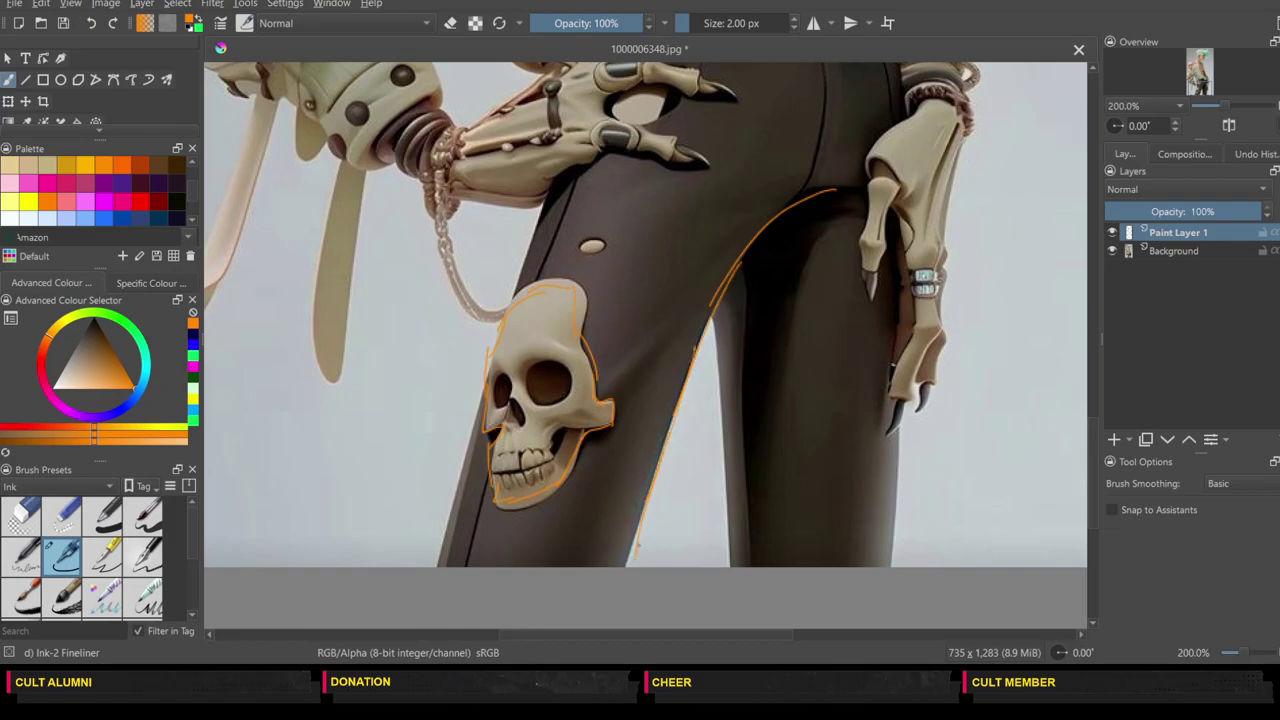
drag(710, 312, 724, 562)
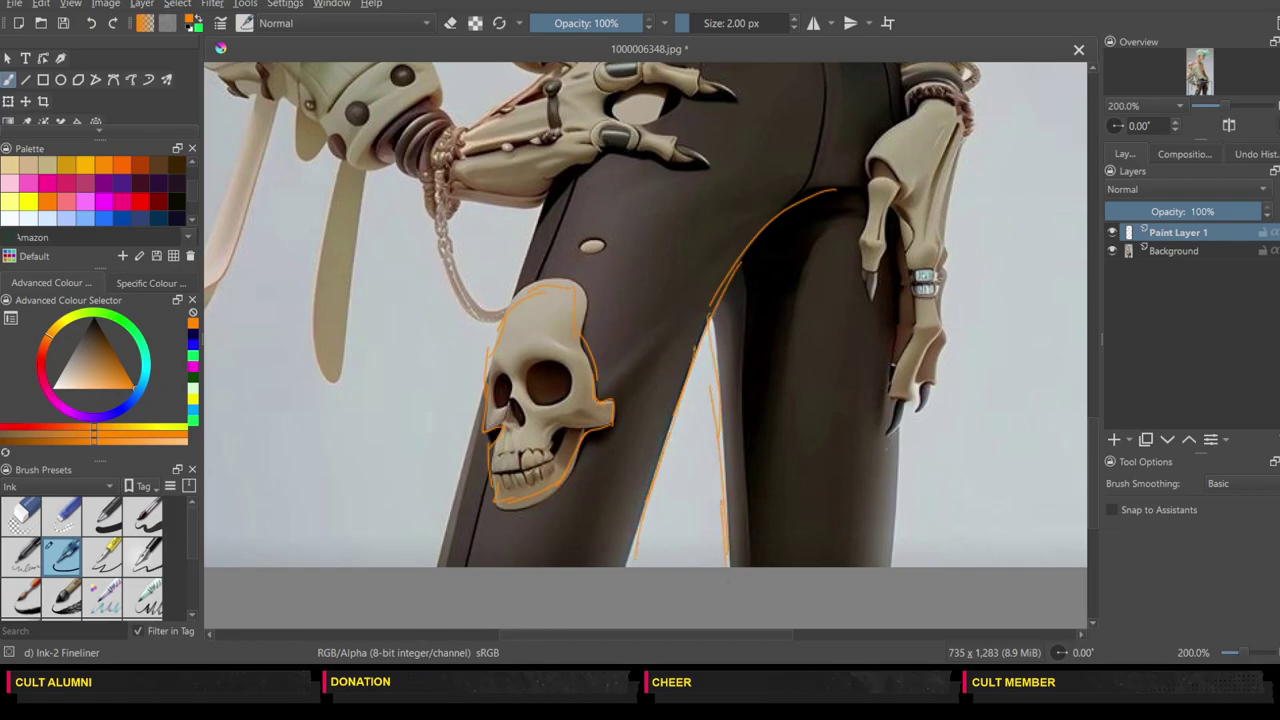
drag(880, 466, 866, 540)
mouse_move(902, 434)
mouse_down()
mouse_move(886, 558)
mouse_move(884, 546)
mouse_up()
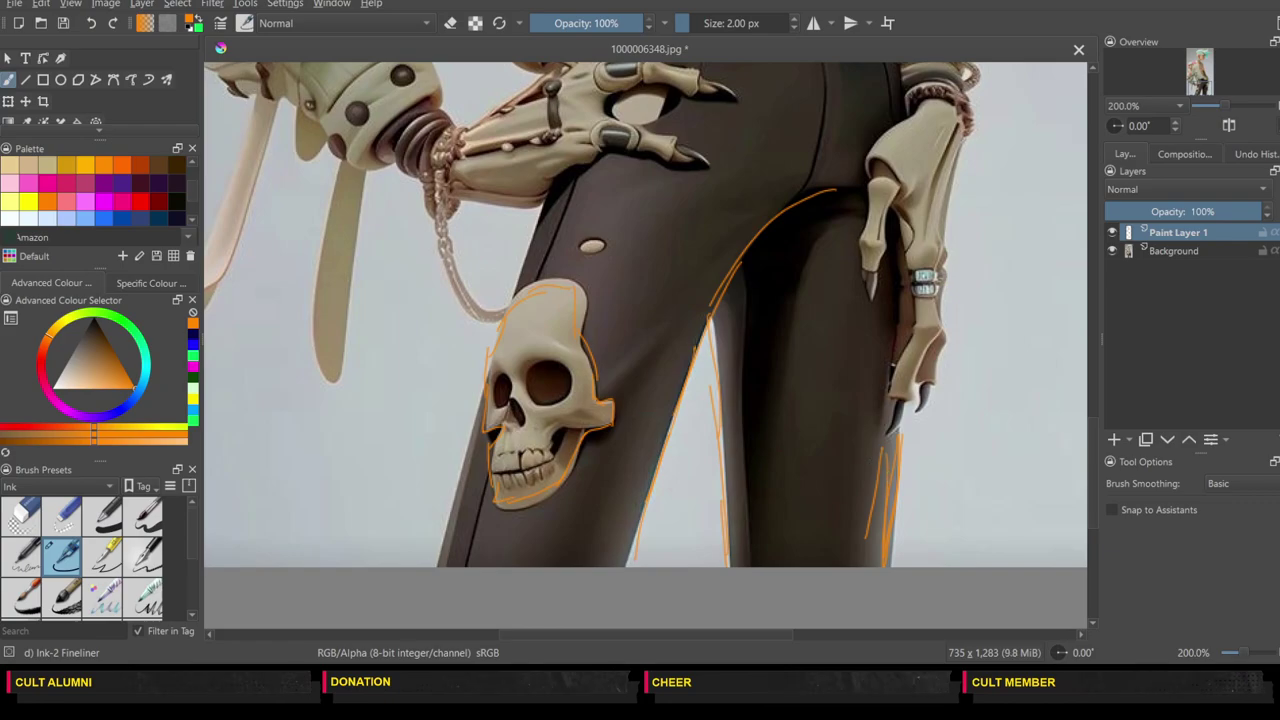
mouse_move(466, 438)
mouse_down()
mouse_move(440, 546)
mouse_move(452, 500)
mouse_up()
drag(450, 508, 438, 544)
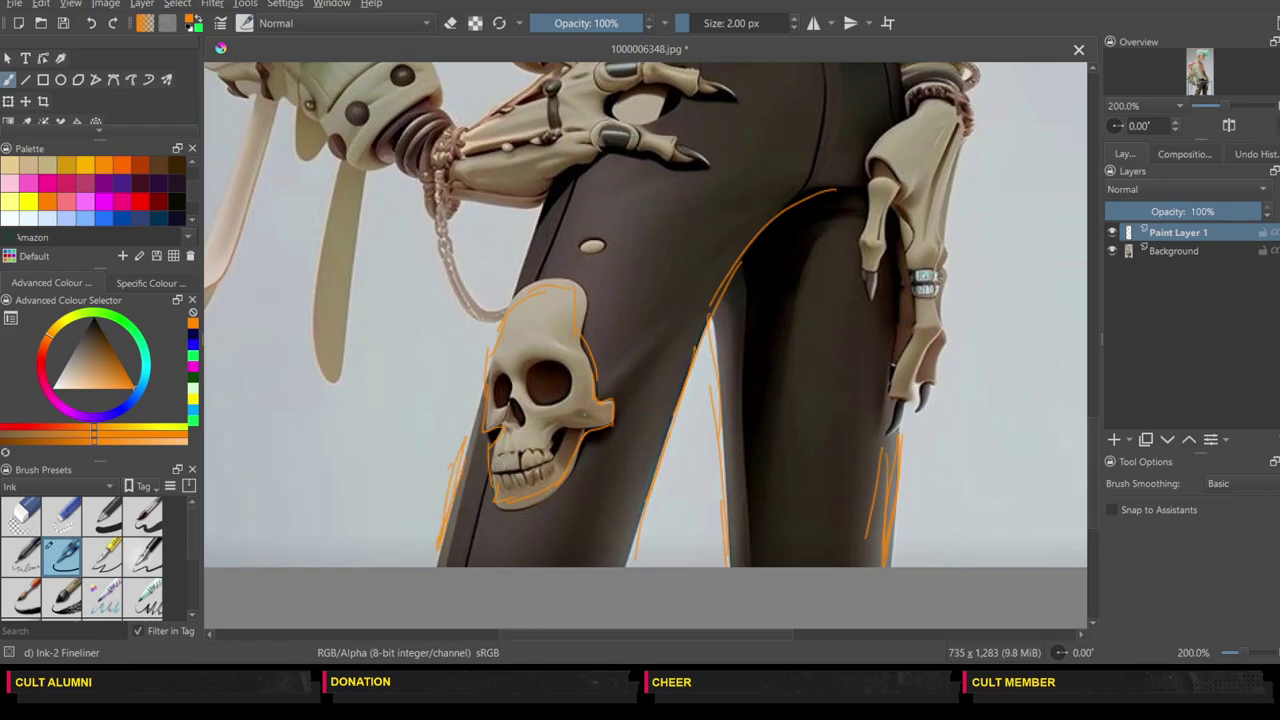
Step: Draw the fold lines on the near thigh, outline the small oval hole and mark the seam below the skull
drag(630, 352, 600, 396)
drag(668, 324, 620, 408)
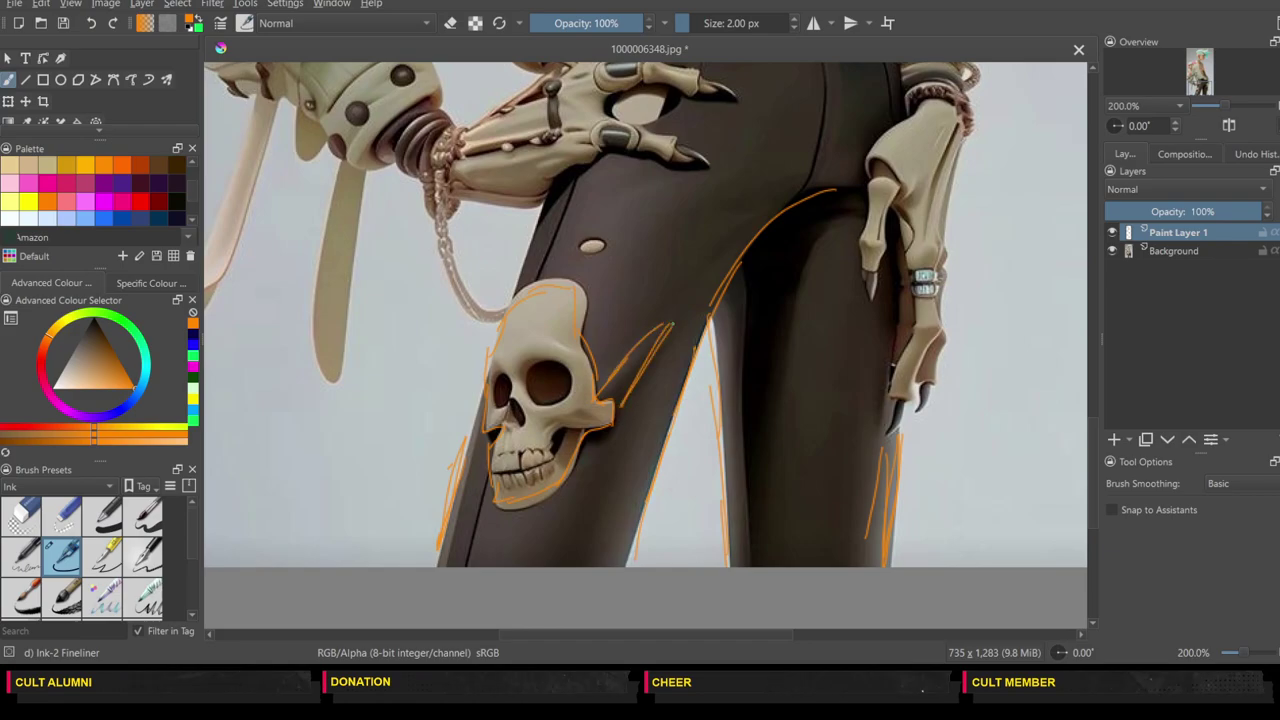
drag(652, 186, 620, 240)
mouse_move(622, 248)
mouse_down()
mouse_move(714, 194)
mouse_move(770, 183)
mouse_up()
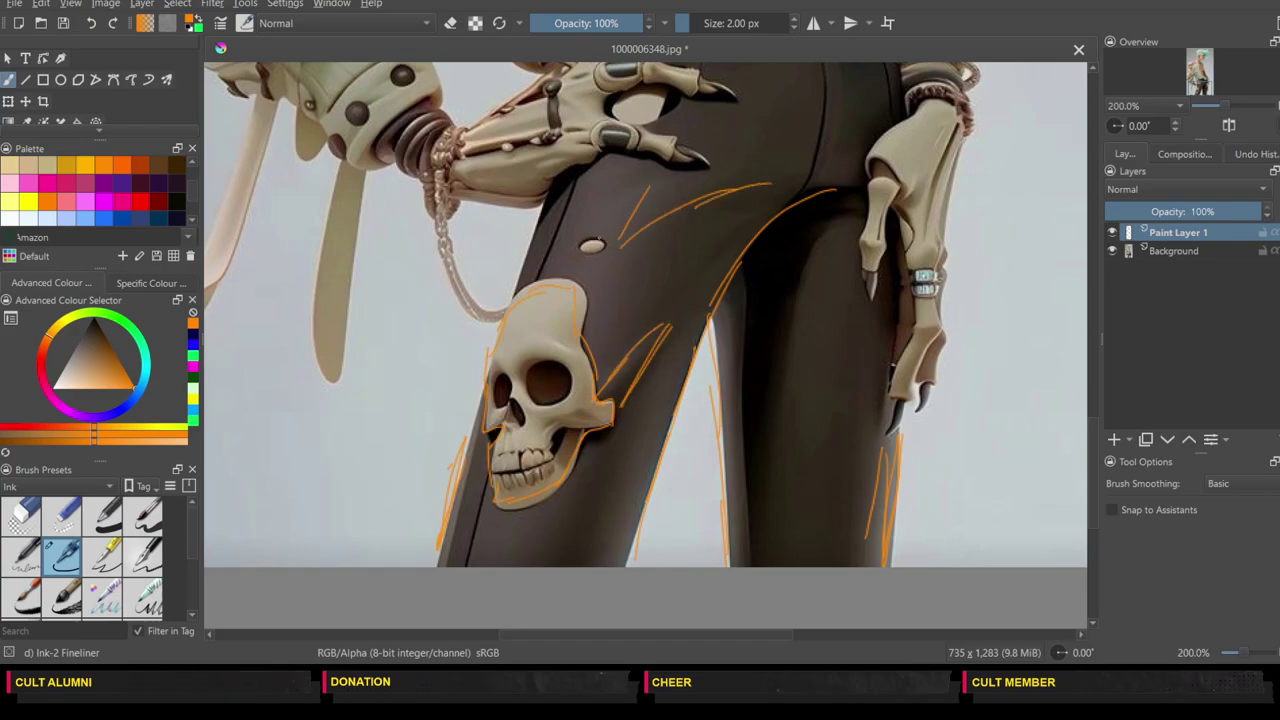
drag(578, 246, 604, 243)
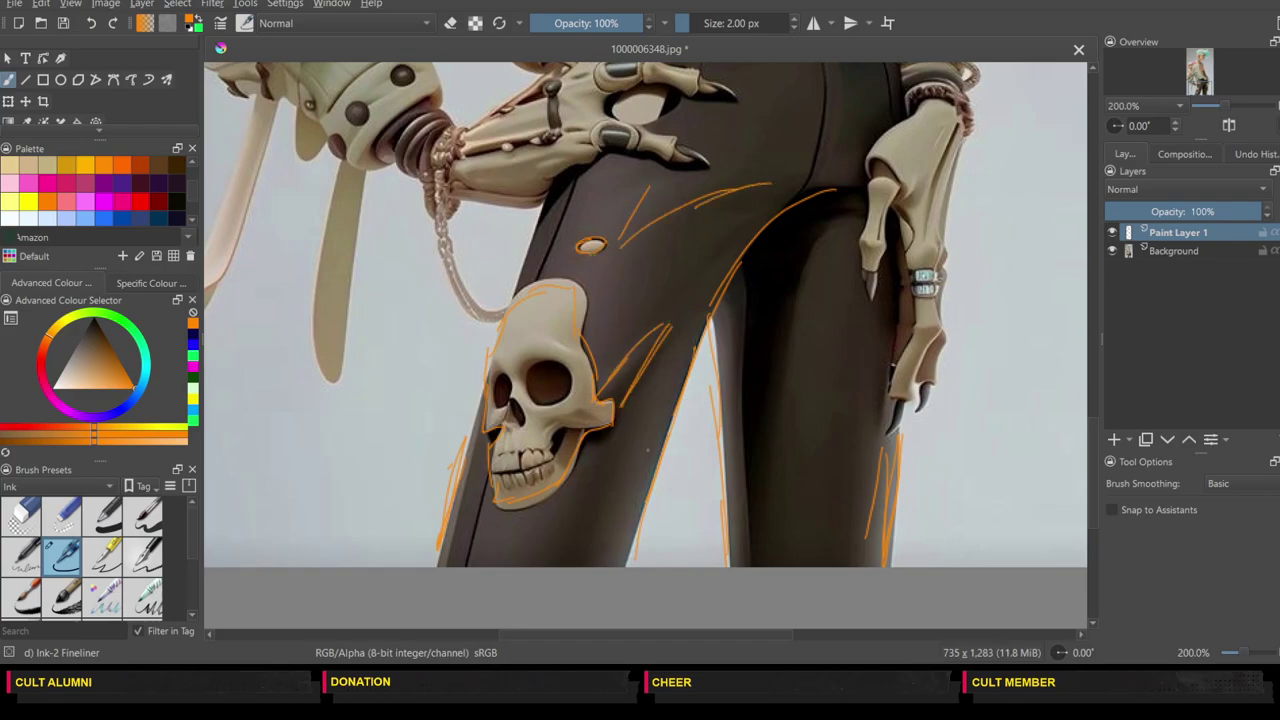
drag(482, 512, 478, 554)
Step: Outline the oval opening between the skeletal fingers and trace the trousers' pocket, far hip and near outer thigh edges
click(1092, 350)
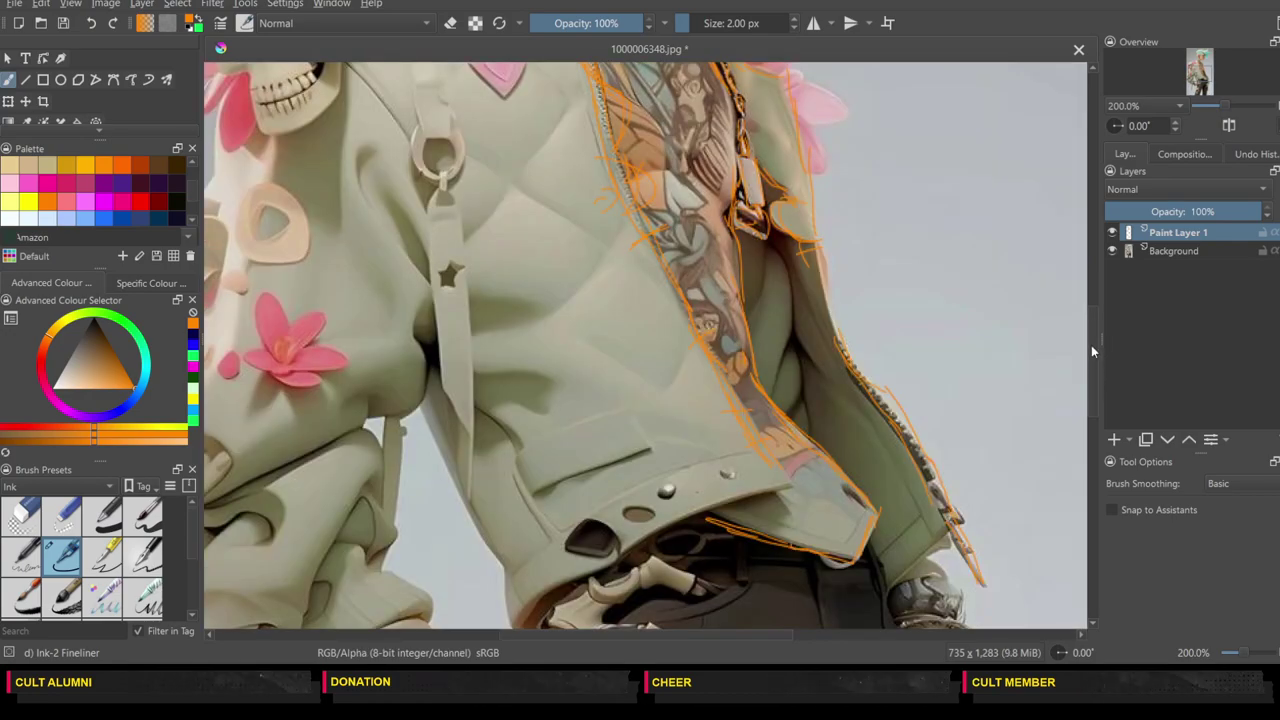
mouse_move(1091, 345)
mouse_down()
mouse_move(1090, 421)
mouse_move(1076, 445)
mouse_up()
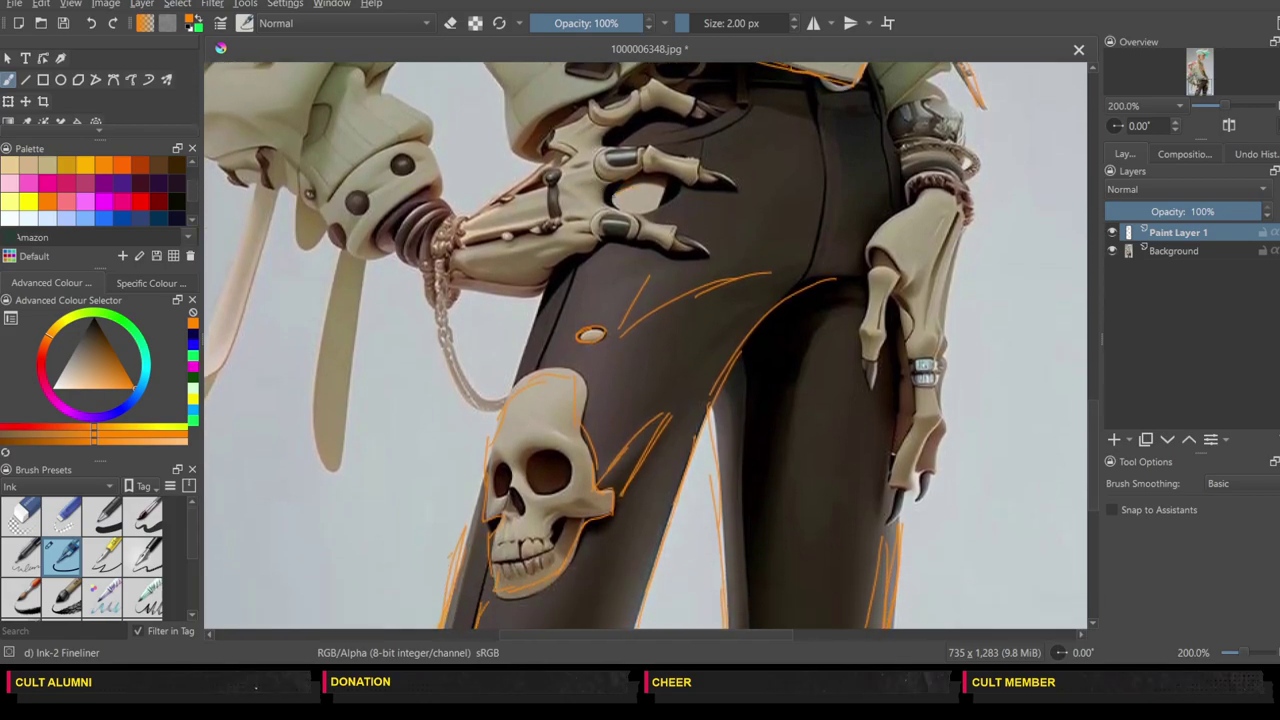
mouse_move(610, 196)
mouse_down()
mouse_move(616, 208)
mouse_move(676, 190)
mouse_move(620, 185)
mouse_move(670, 205)
mouse_up()
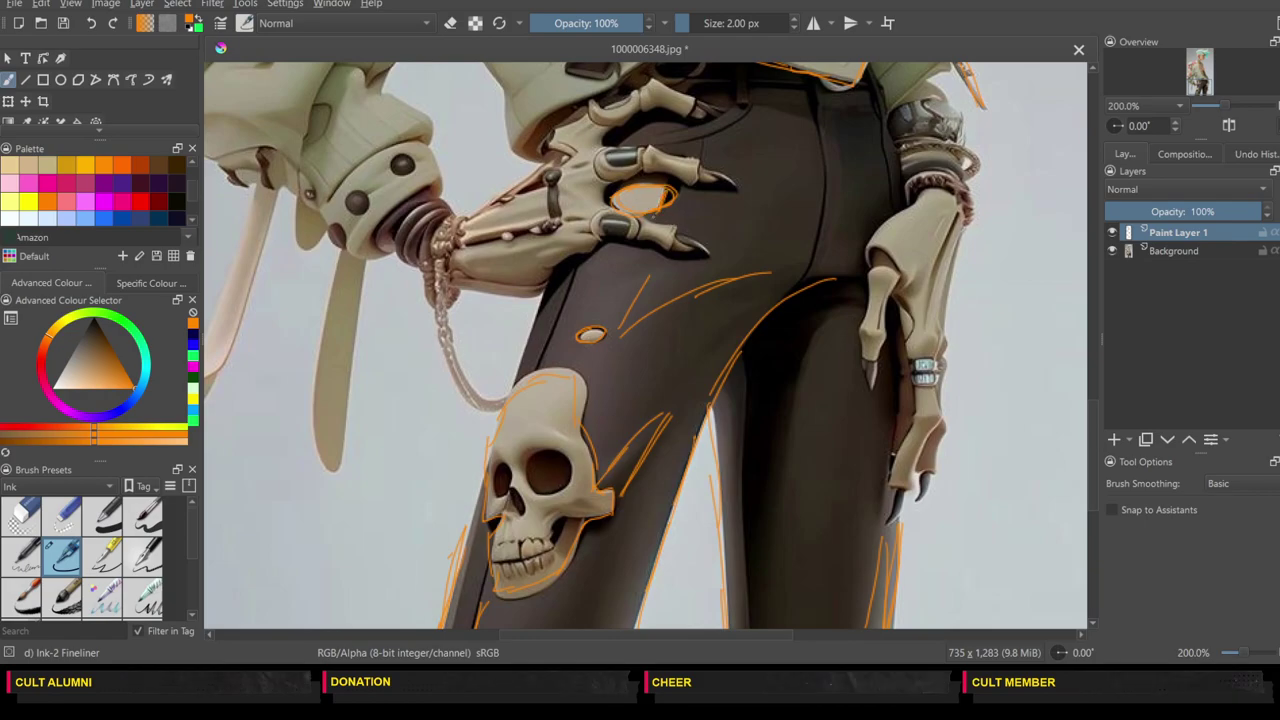
drag(650, 133, 734, 100)
mouse_move(742, 94)
mouse_down()
mouse_move(638, 134)
mouse_move(706, 133)
mouse_up()
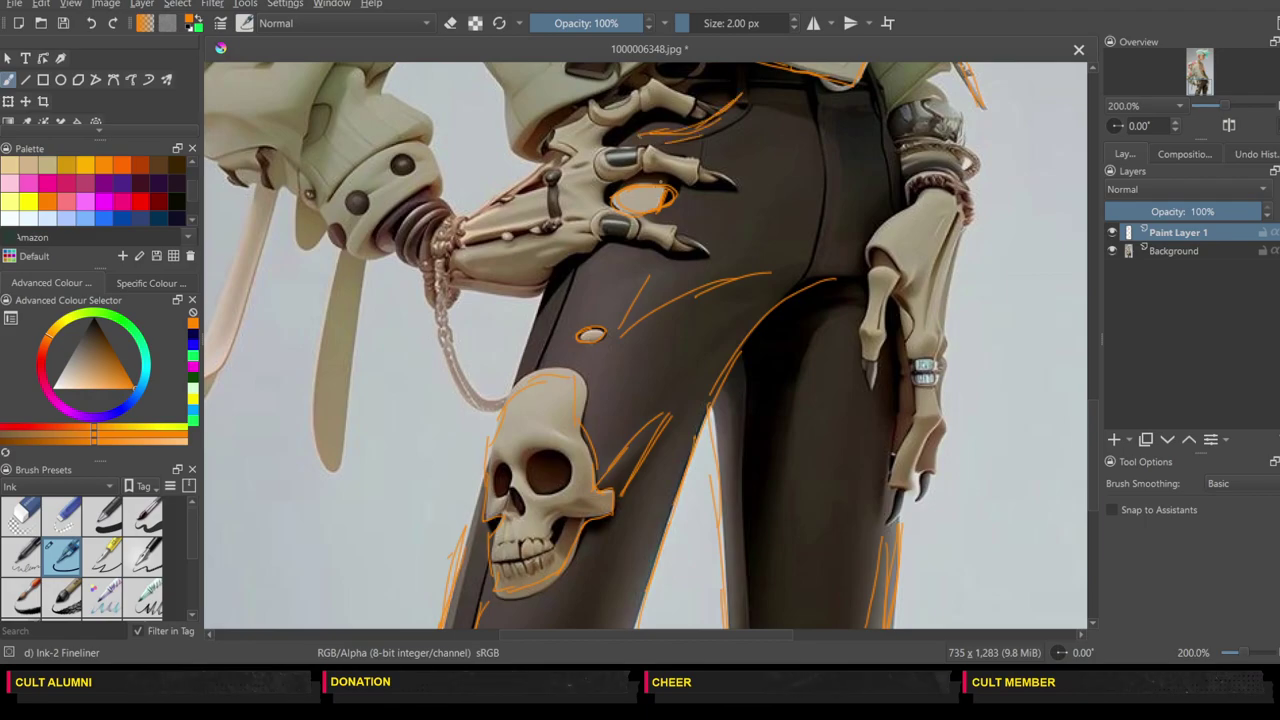
drag(880, 130, 888, 194)
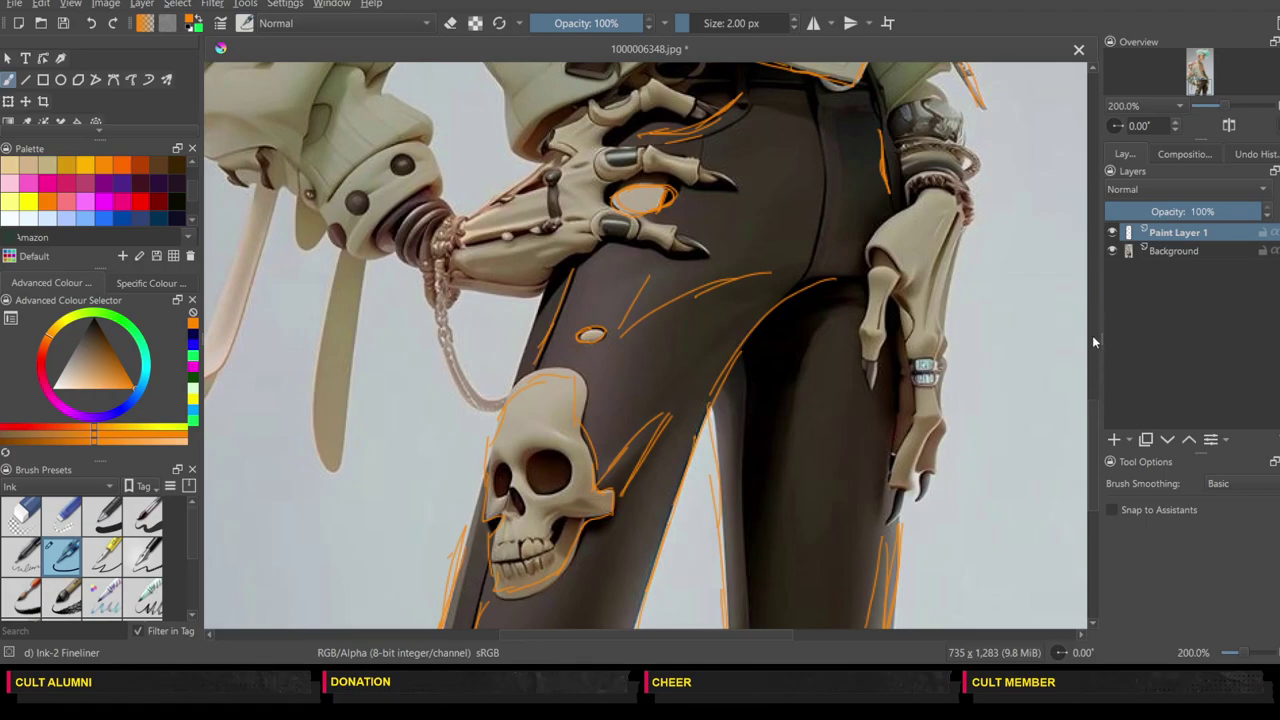
Step: Trace the far trouser leg's outer edge where it runs behind the hanging skeletal hand
click(1092, 382)
drag(1091, 377, 1093, 505)
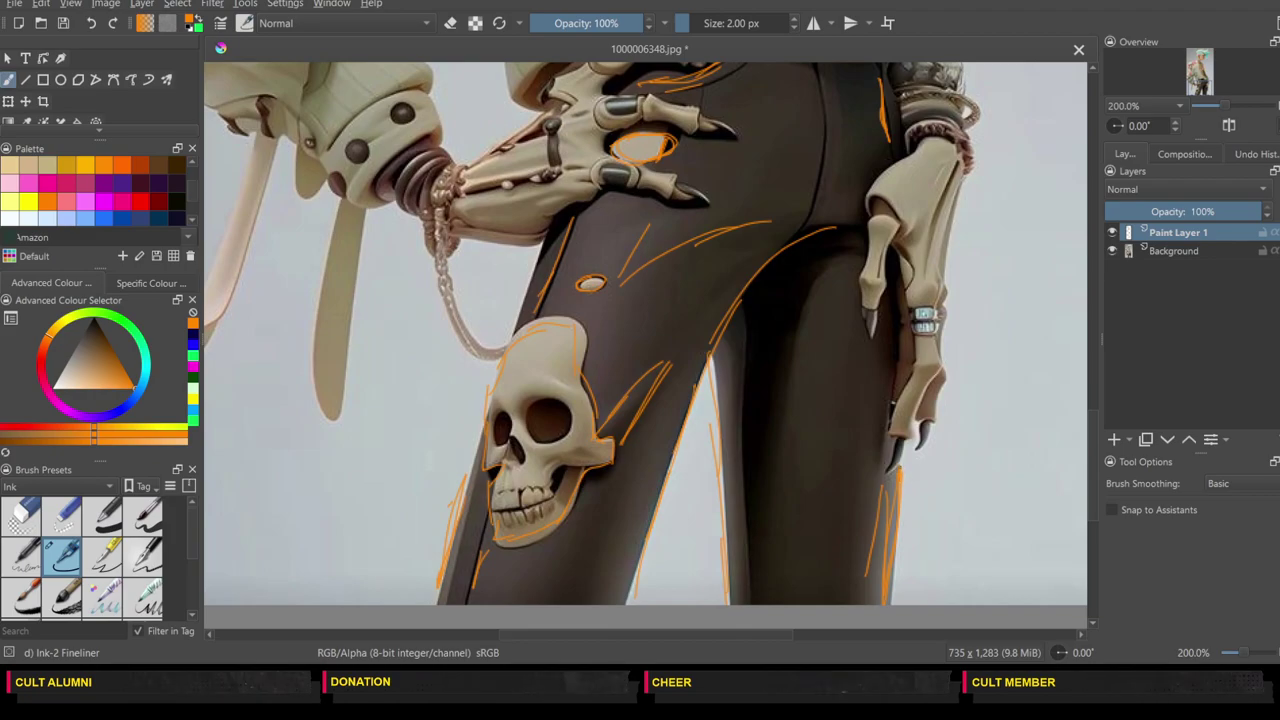
mouse_move(900, 458)
mouse_down()
mouse_move(907, 318)
mouse_move(877, 500)
mouse_up()
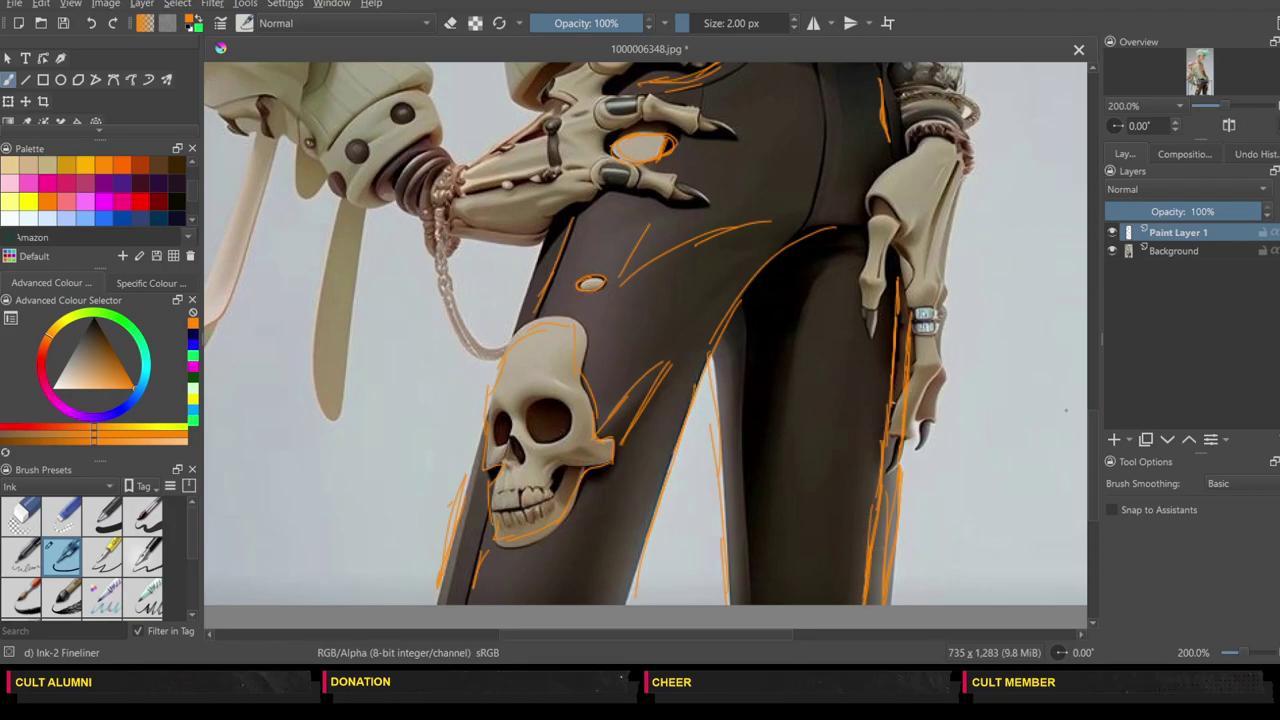
key(ctrl+s)
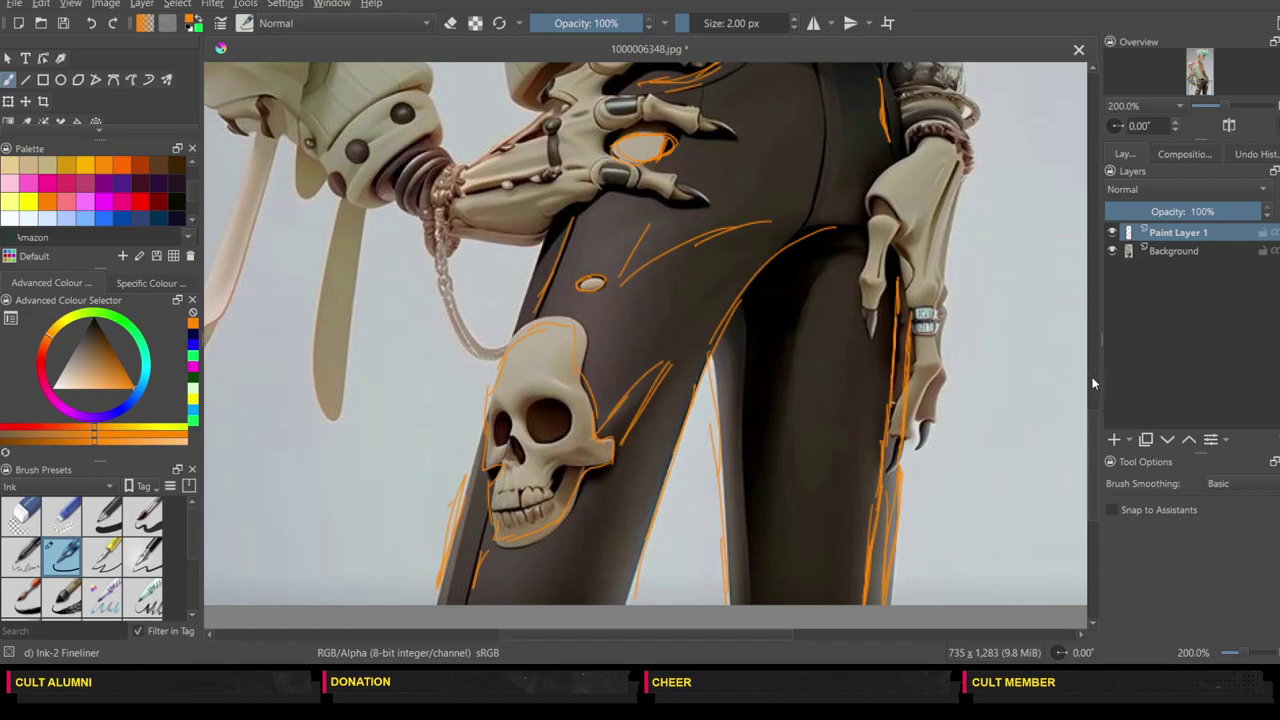
Step: Add short orange contour strokes on the pink flower behind the far lapel
click(1092, 379)
drag(1092, 380, 1092, 481)
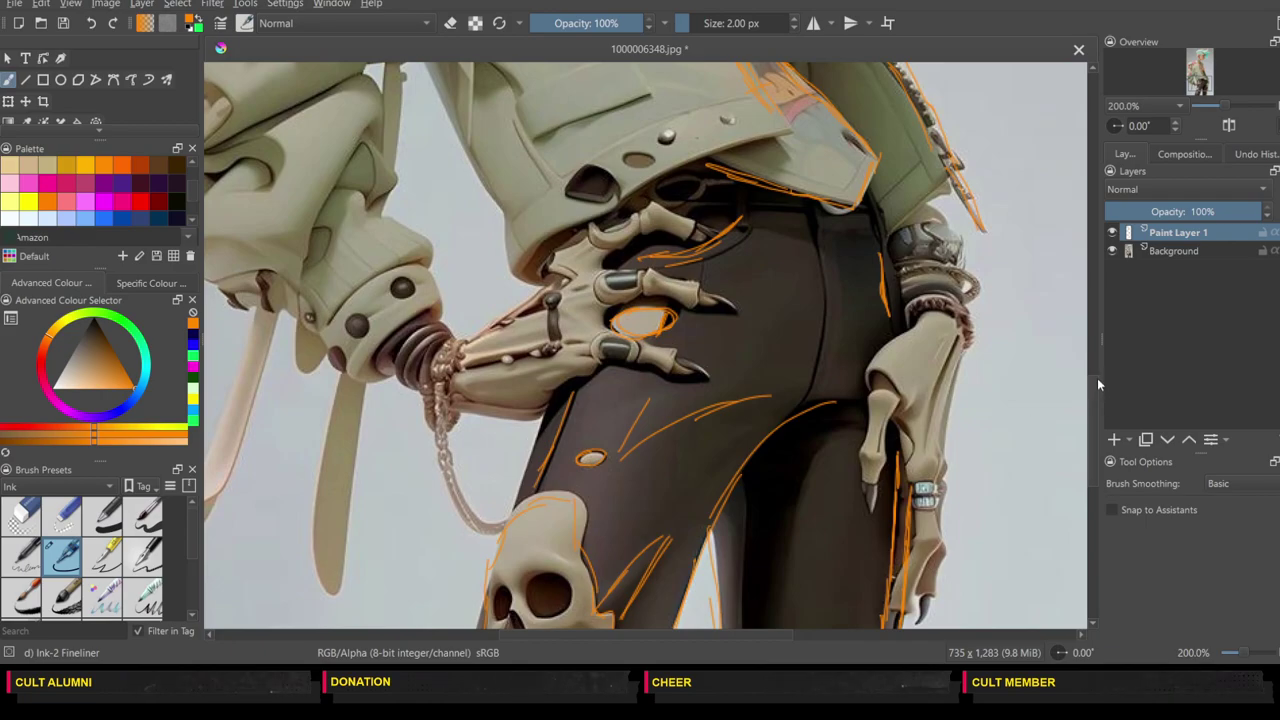
drag(1099, 380, 1106, 386)
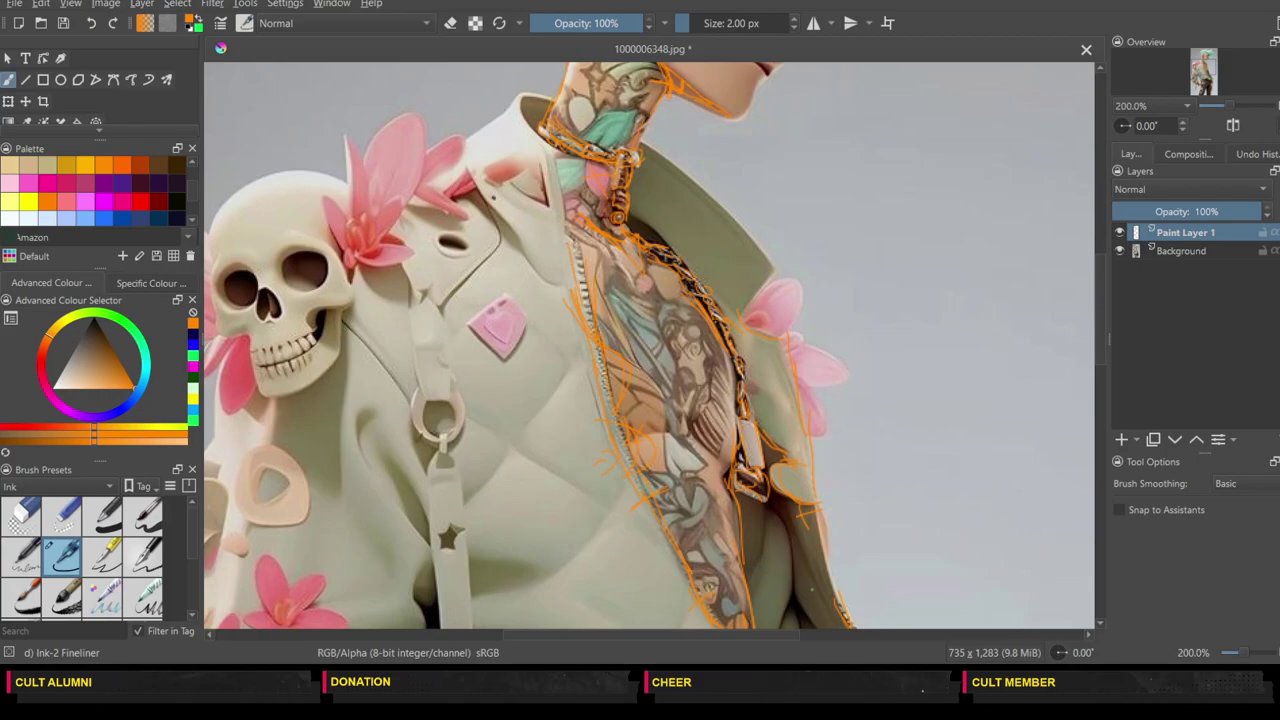
drag(833, 316, 816, 349)
drag(731, 635, 648, 637)
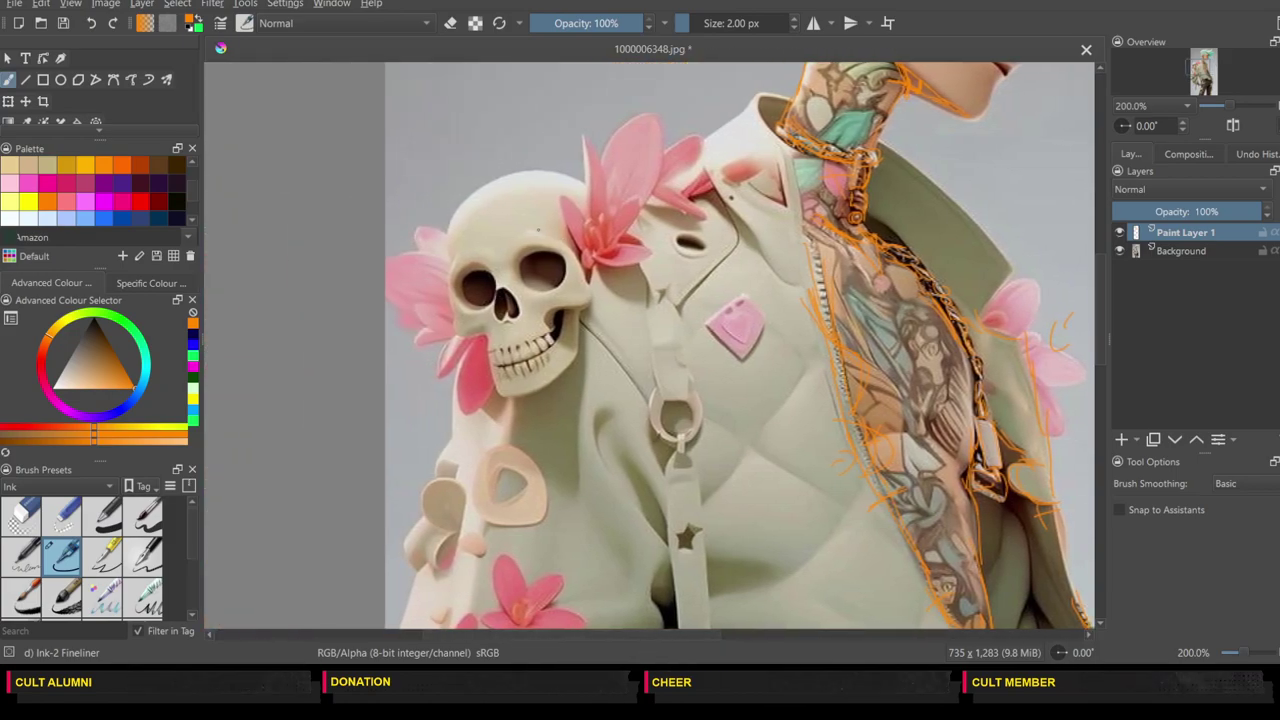
Step: Outline the shoulder skull's far eye socket and jaw, and trace the chest strap with its metal ring and star cutout
drag(524, 280, 548, 254)
mouse_move(485, 344)
mouse_down()
mouse_move(490, 387)
mouse_move(573, 377)
mouse_move(583, 323)
mouse_up()
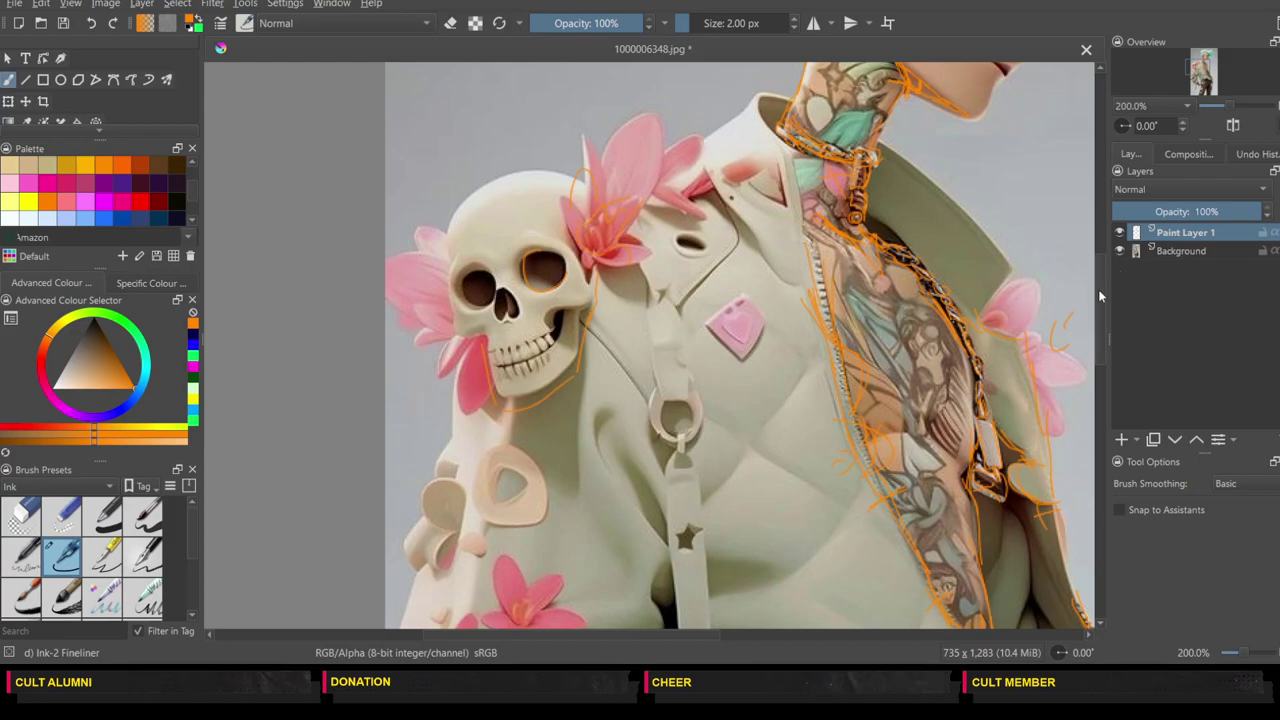
drag(1103, 283, 1096, 312)
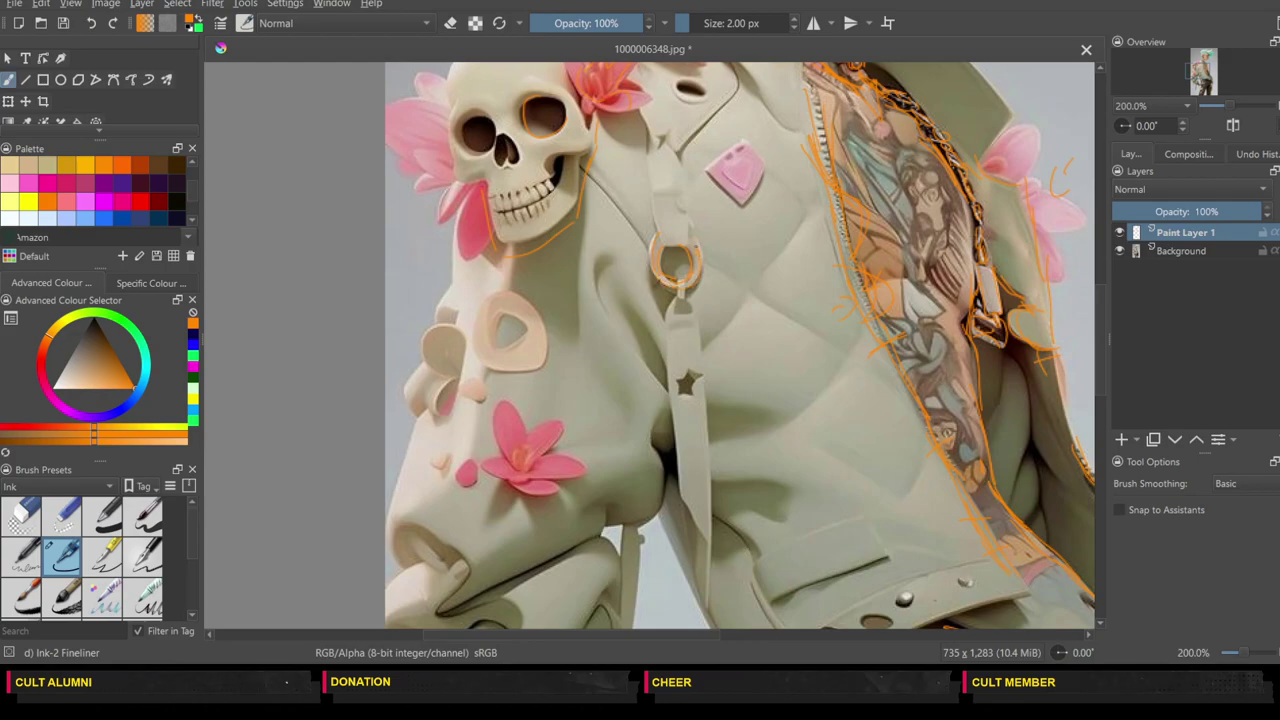
mouse_move(678, 254)
mouse_down()
mouse_move(688, 199)
mouse_move(657, 205)
mouse_up()
drag(655, 192, 649, 150)
mouse_move(676, 300)
mouse_down()
mouse_move(664, 385)
mouse_move(679, 476)
mouse_up()
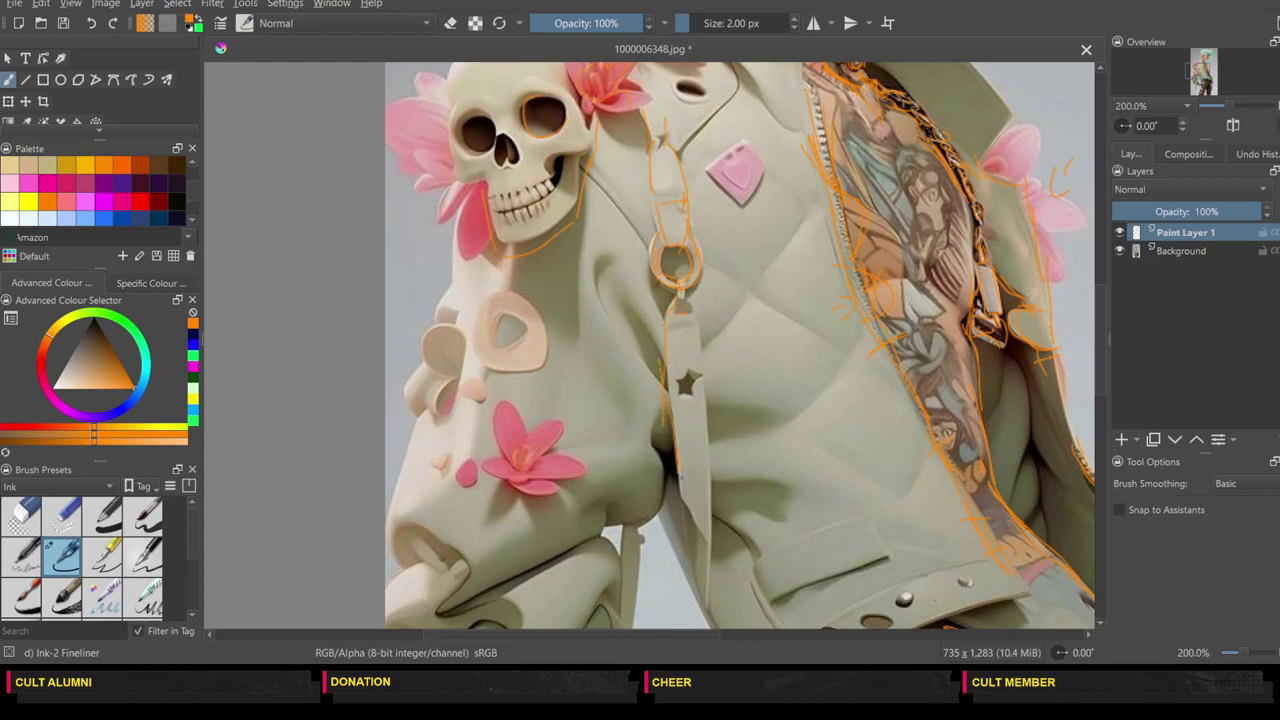
drag(712, 524, 707, 396)
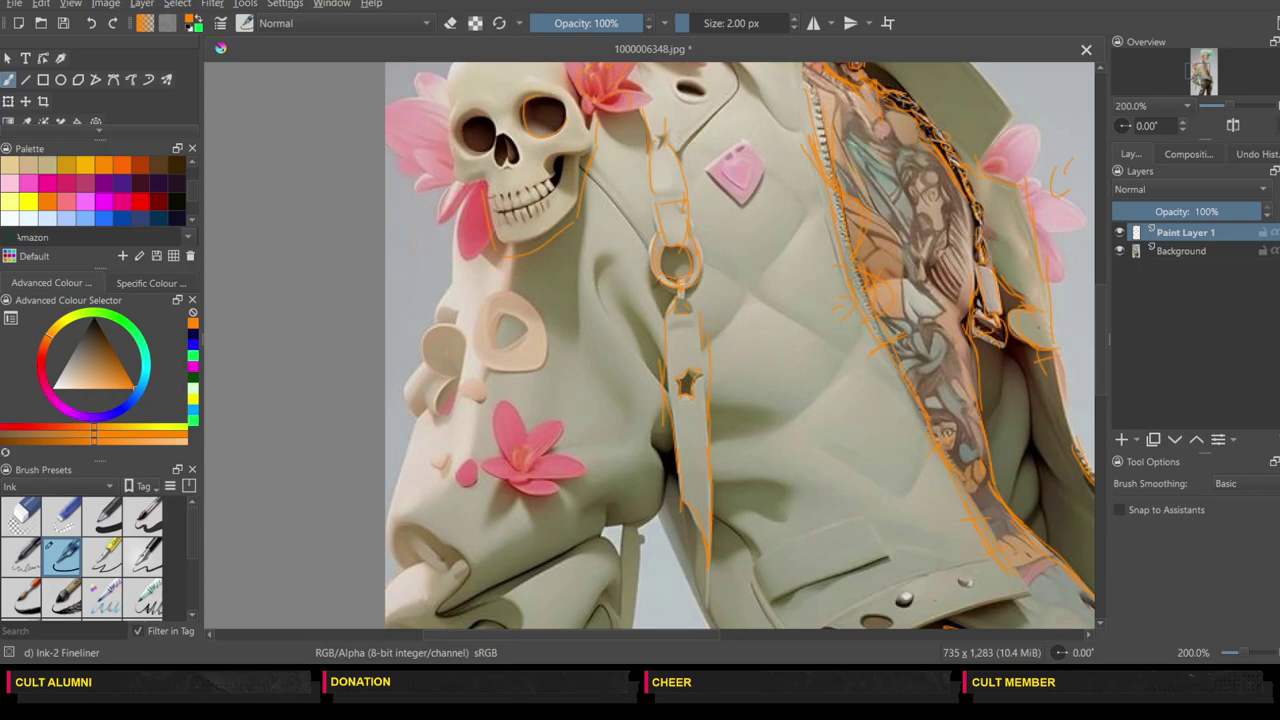
Step: Trace the strap behind the near elbow, the lower sleeve's inner edge and the loose straps hanging below the cuff
drag(1100, 340, 1096, 396)
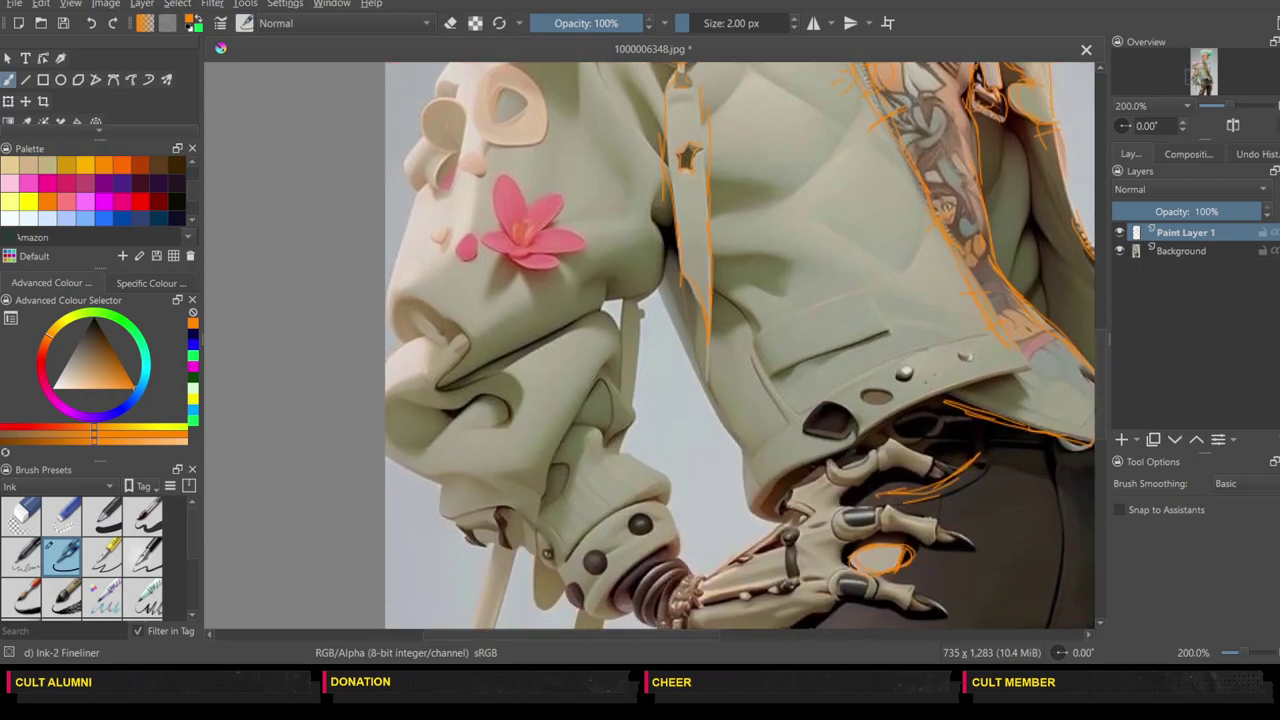
drag(620, 302, 621, 400)
mouse_move(621, 405)
mouse_down()
mouse_move(620, 456)
mouse_move(671, 497)
mouse_up()
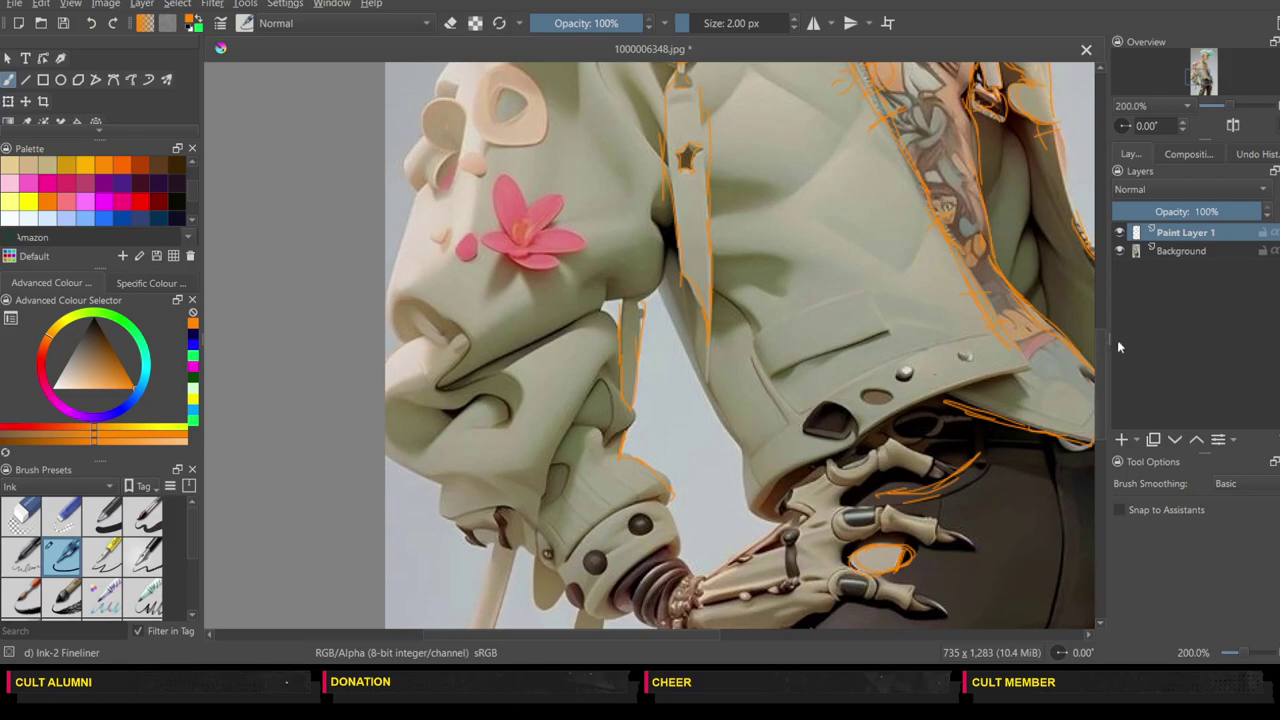
drag(1102, 331, 1097, 384)
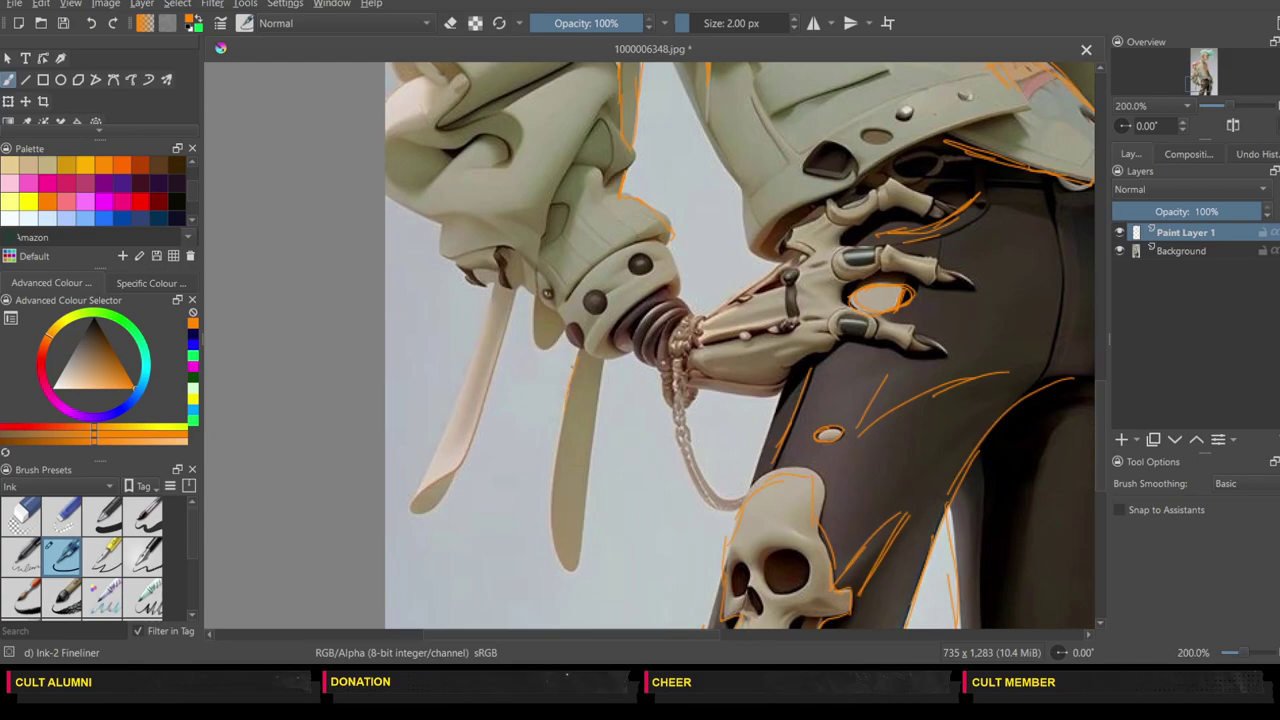
mouse_move(569, 393)
mouse_down()
mouse_move(555, 448)
mouse_move(577, 566)
mouse_up()
drag(646, 166, 641, 189)
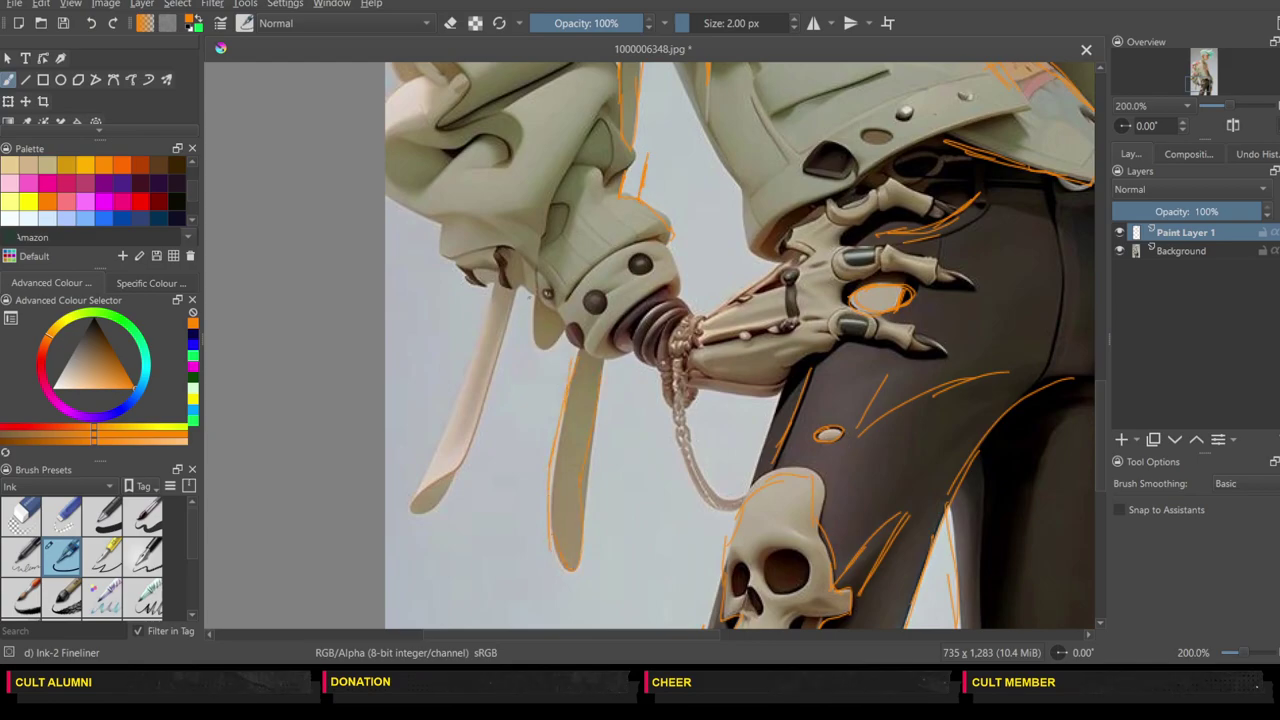
mouse_move(535, 312)
mouse_down()
mouse_move(535, 349)
mouse_move(556, 316)
mouse_move(497, 368)
mouse_move(411, 530)
mouse_move(480, 339)
mouse_up()
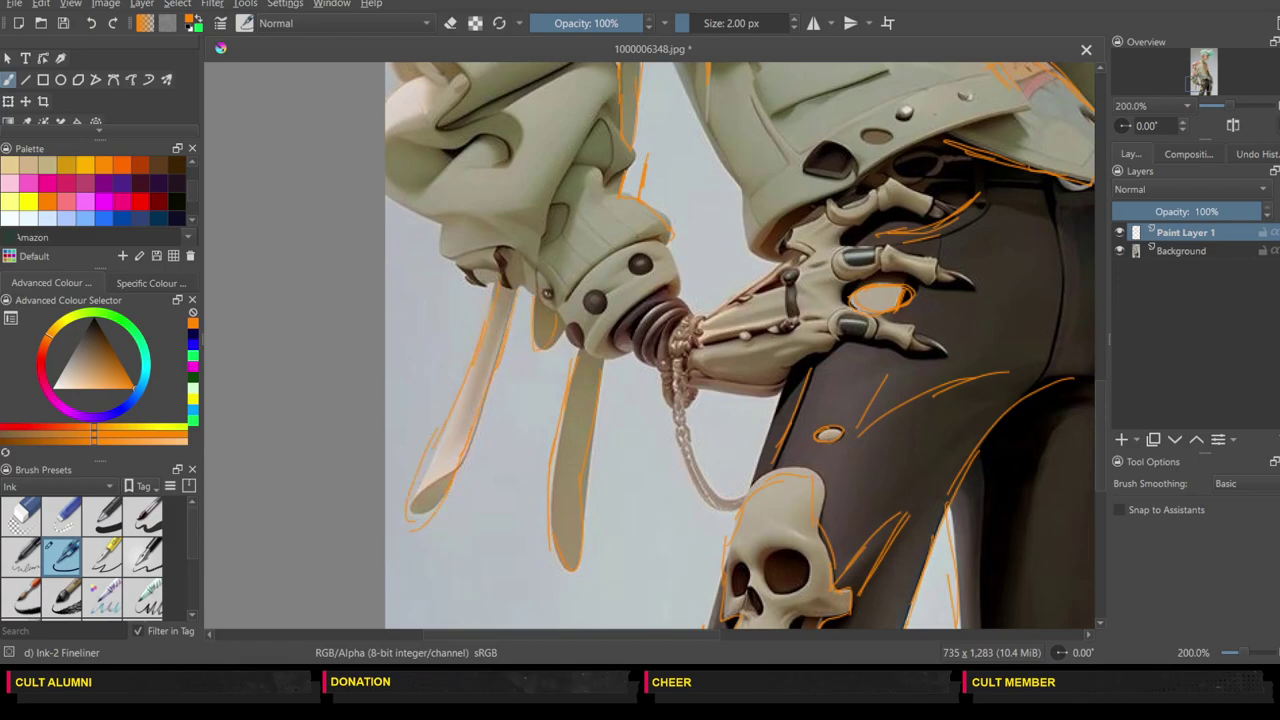
Step: Draw long construction lines across the near forearm sleeve, extending the pale hanging strap up to the elbow gap
click(1103, 374)
scroll(1105, 378, down, 5)
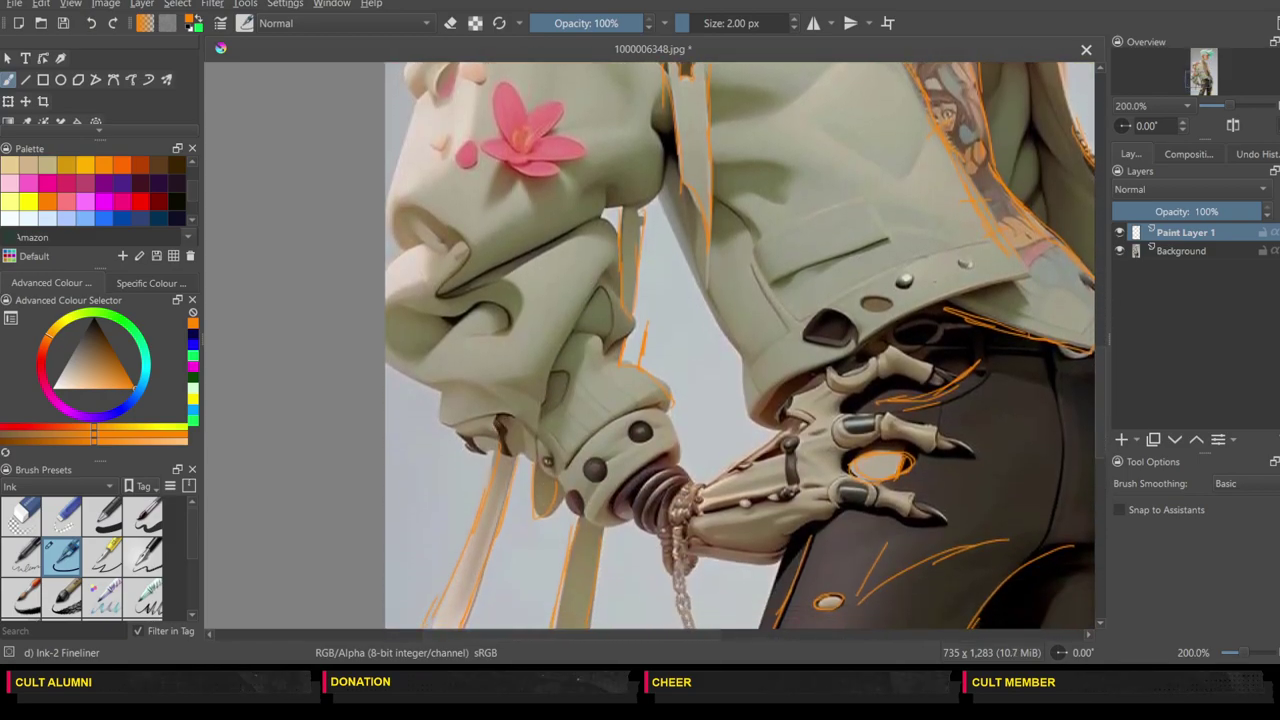
drag(498, 442, 565, 280)
drag(522, 455, 610, 218)
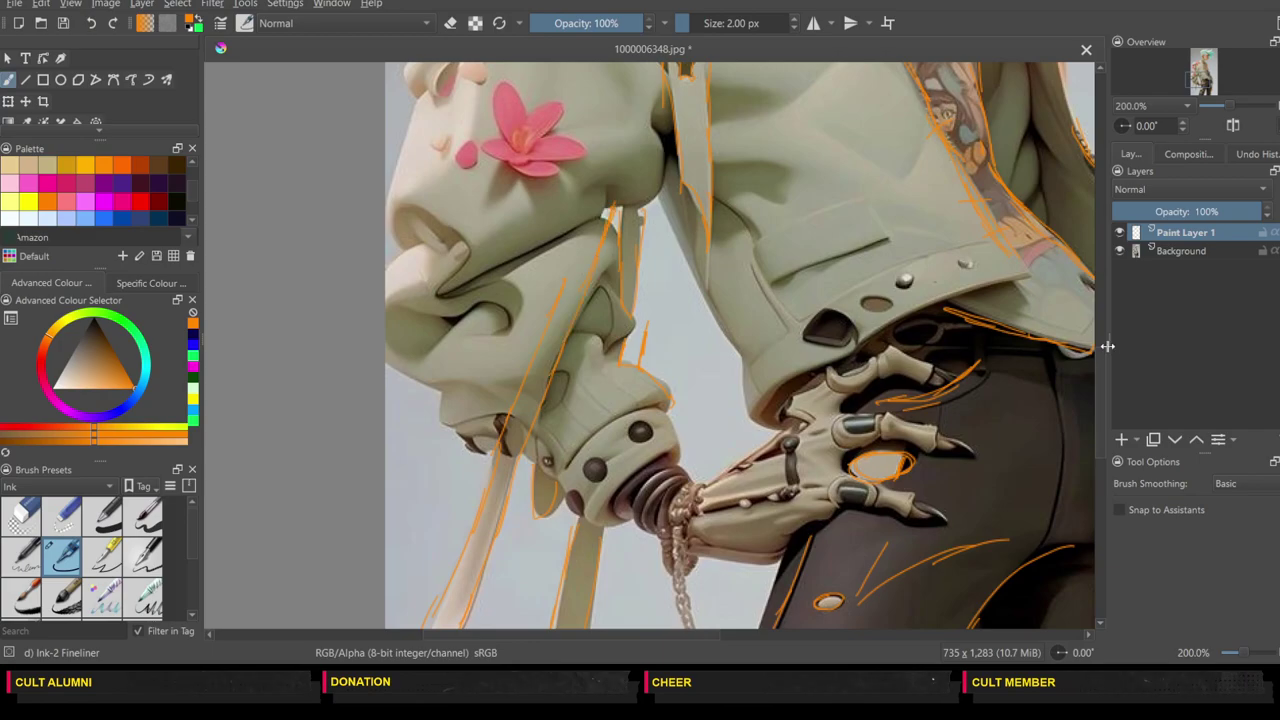
Step: Outline the rounded triangular patch and beige flower on the near sleeve, adding short fold and accent marks around the patch
drag(1102, 323, 1094, 391)
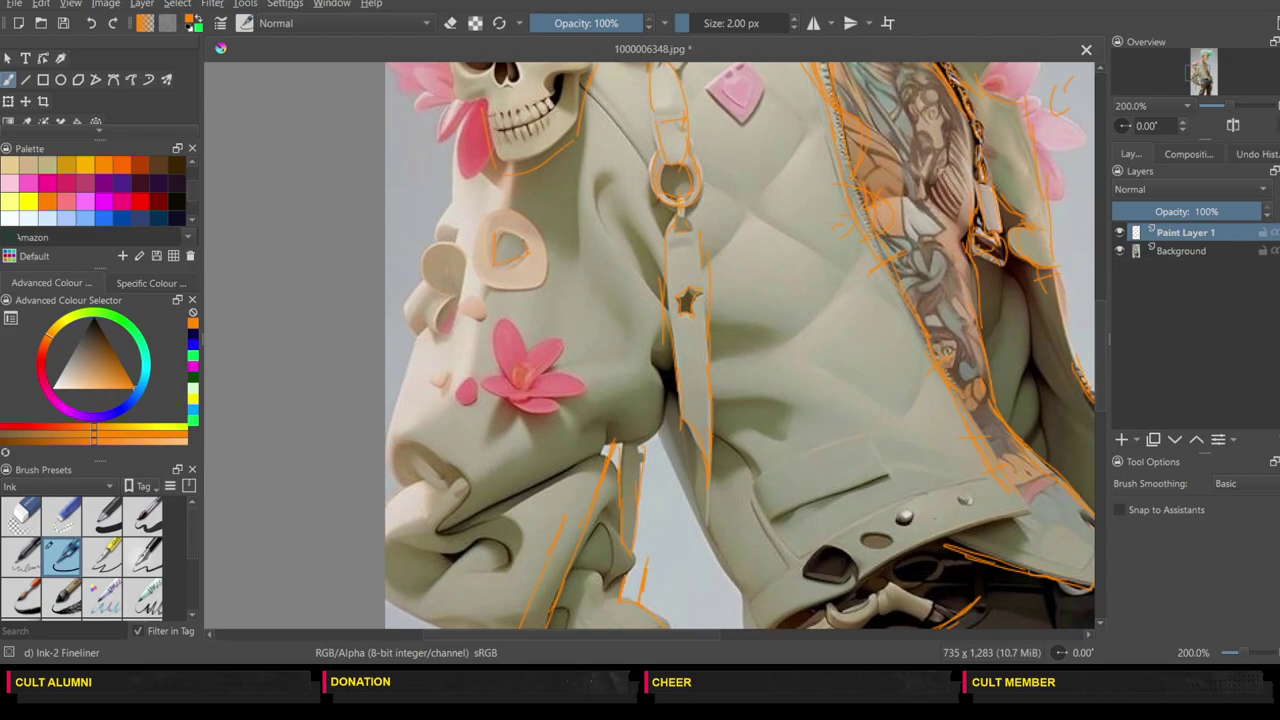
mouse_move(481, 232)
mouse_down()
mouse_move(536, 285)
mouse_move(540, 264)
mouse_move(618, 208)
mouse_move(614, 223)
mouse_up()
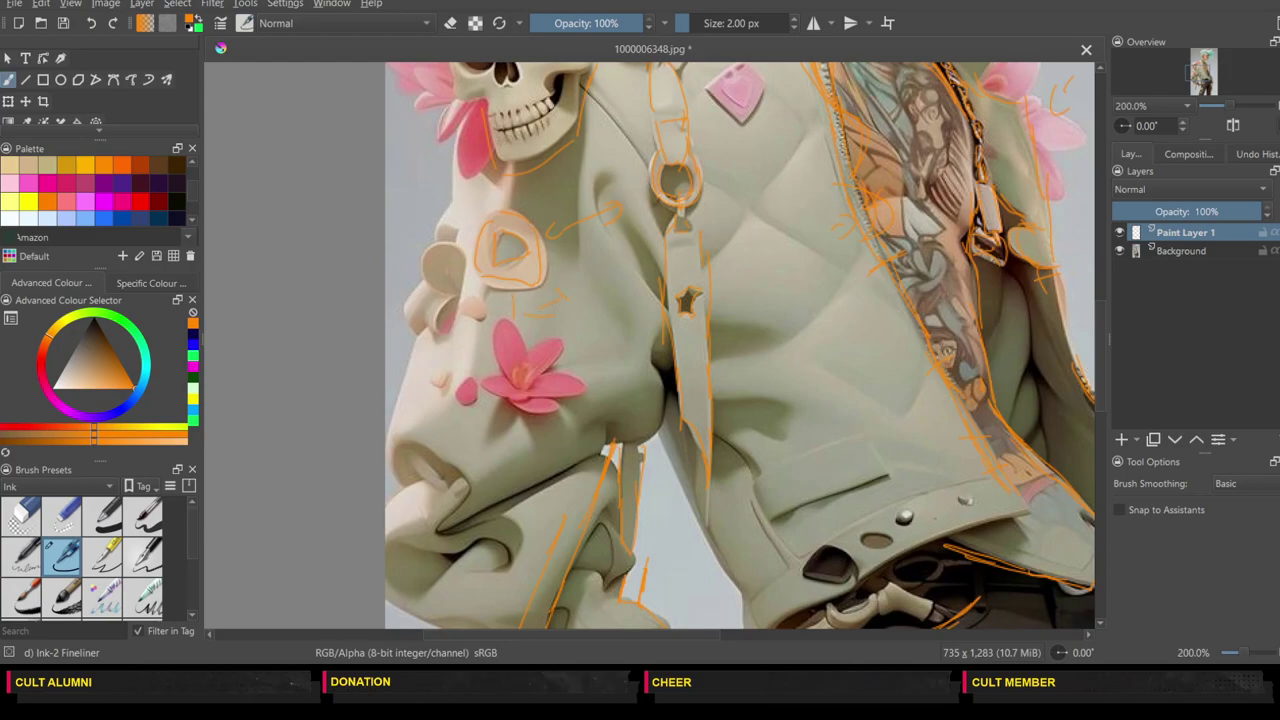
drag(529, 188, 541, 209)
mouse_move(471, 195)
mouse_down()
mouse_move(490, 189)
mouse_move(473, 226)
mouse_up()
mouse_move(475, 288)
mouse_down()
mouse_move(435, 330)
mouse_move(406, 290)
mouse_move(452, 245)
mouse_up()
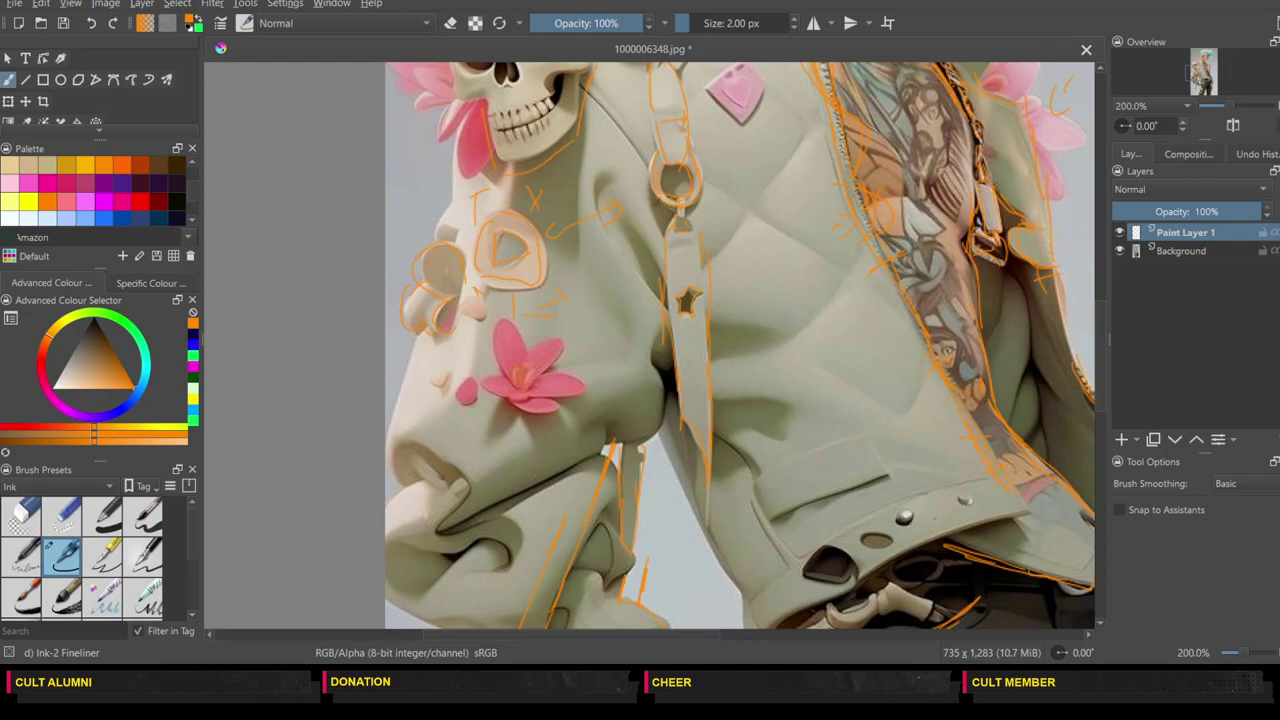
Step: Draw the fold lines inside the far side of the open jacket, beside the tattooed torso
drag(612, 635, 712, 650)
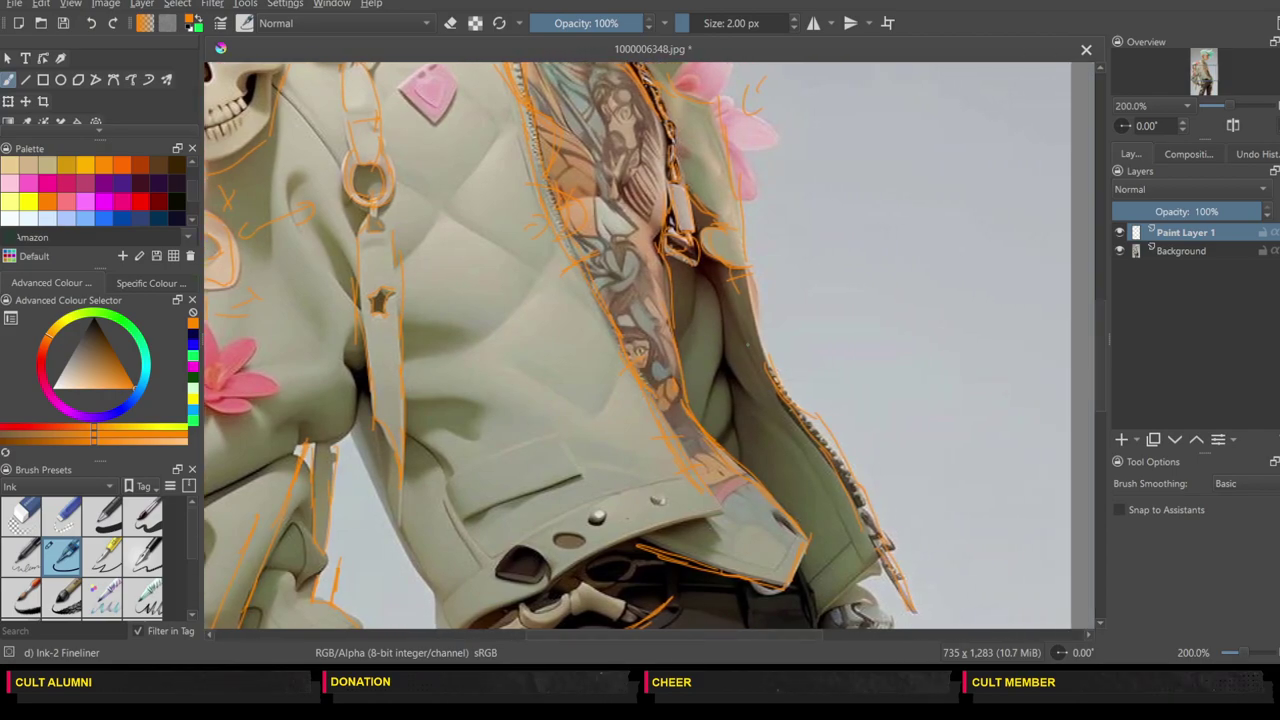
drag(712, 284, 730, 374)
drag(722, 356, 776, 434)
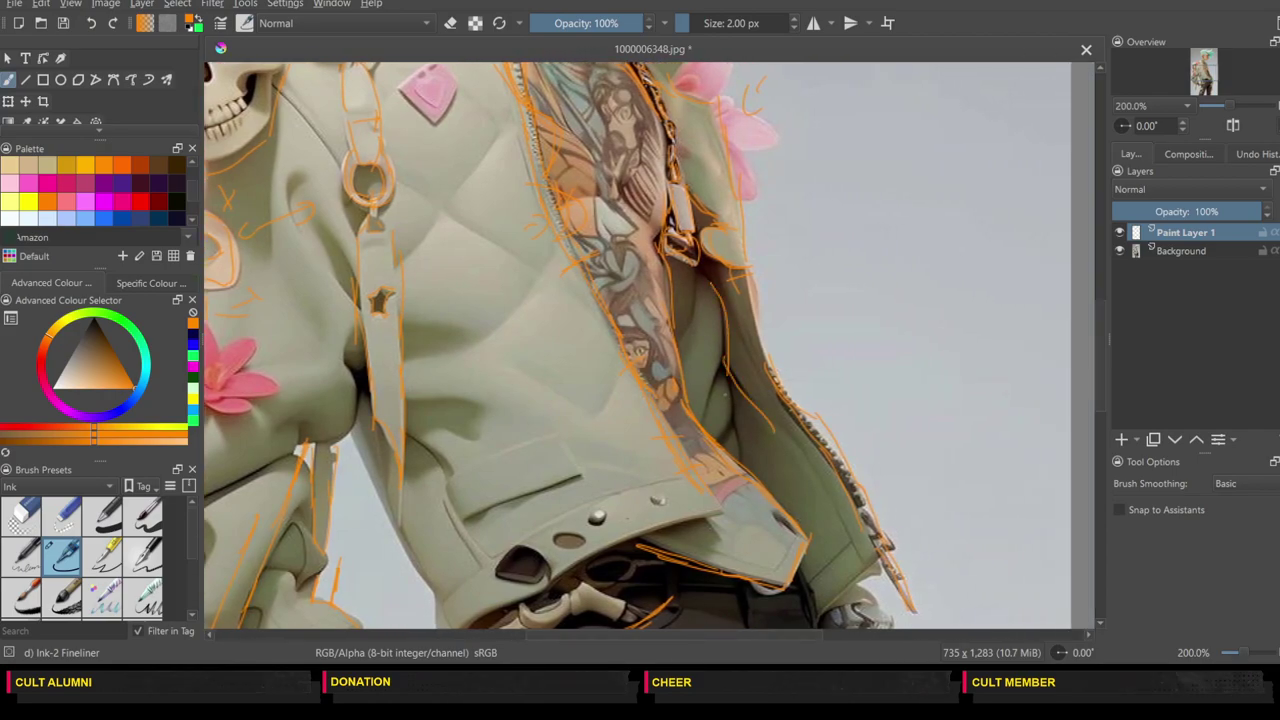
mouse_move(719, 371)
mouse_down()
mouse_move(709, 415)
mouse_move(734, 426)
mouse_up()
drag(696, 300, 683, 342)
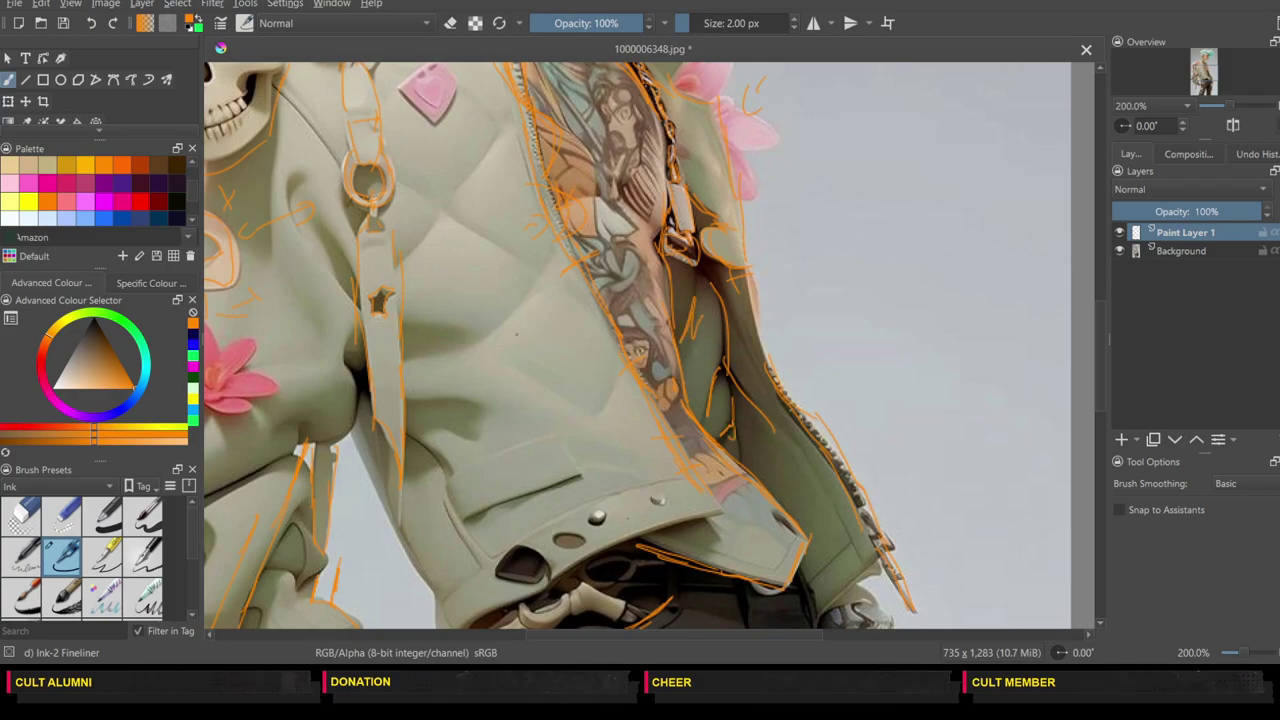
Step: Trace the diamond quilting seams across the near jacket front and undo the last stroke
drag(531, 288, 490, 331)
drag(563, 270, 578, 317)
mouse_move(516, 362)
mouse_down()
mouse_move(590, 407)
mouse_move(605, 376)
mouse_up()
drag(532, 292, 447, 226)
key(ctrl+z)
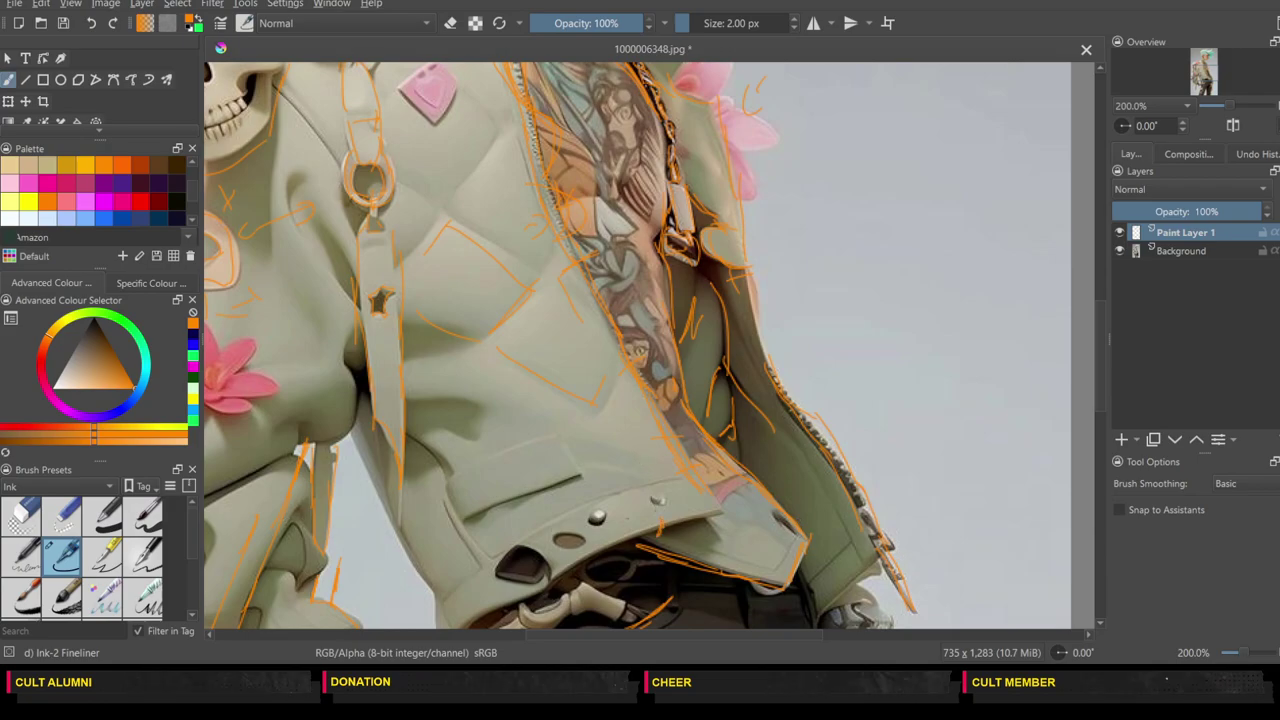
Step: Add short accent marks on the far jacket panel's hem and folds and small crosses in its shaded interior
mouse_move(874, 571)
mouse_down()
mouse_move(853, 578)
mouse_move(831, 559)
mouse_up()
drag(729, 432, 748, 425)
drag(701, 353, 702, 377)
drag(699, 331, 708, 341)
drag(708, 331, 699, 341)
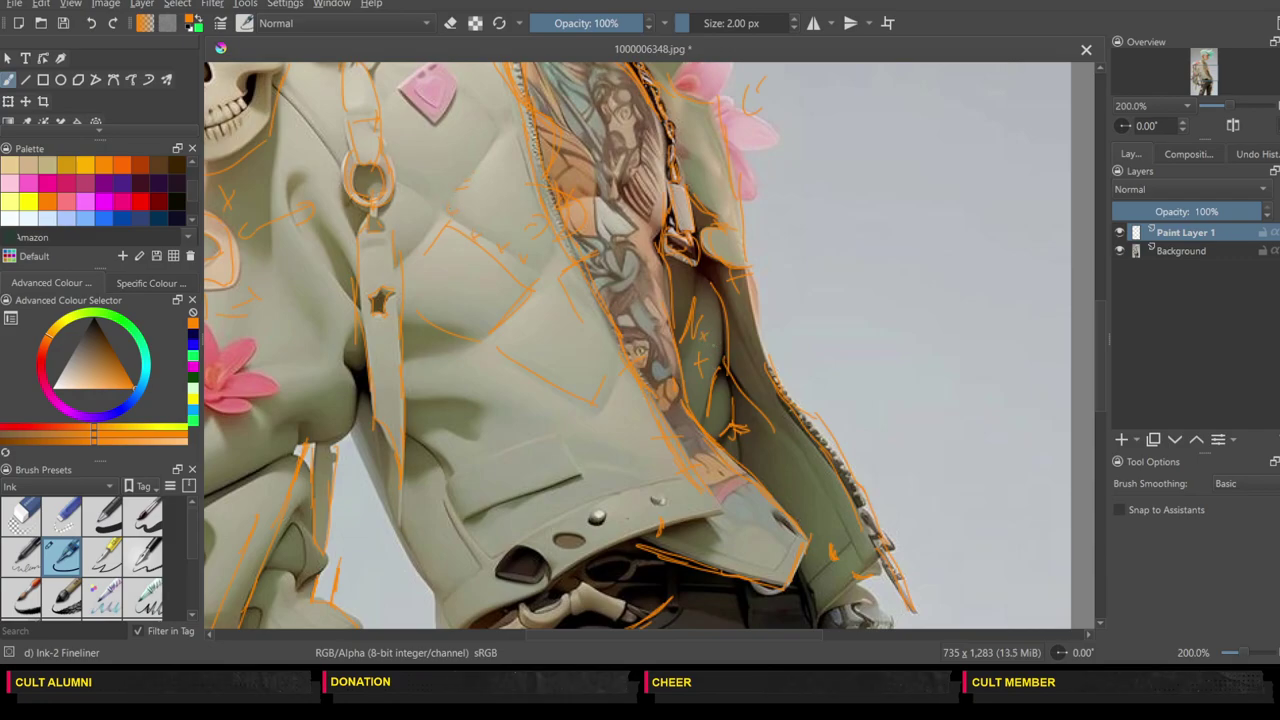
key(ctrl+z)
Step: Outline the fingers of the near skeletal hand on the hip and trace the dark band across its knuckles
drag(1104, 350, 1097, 400)
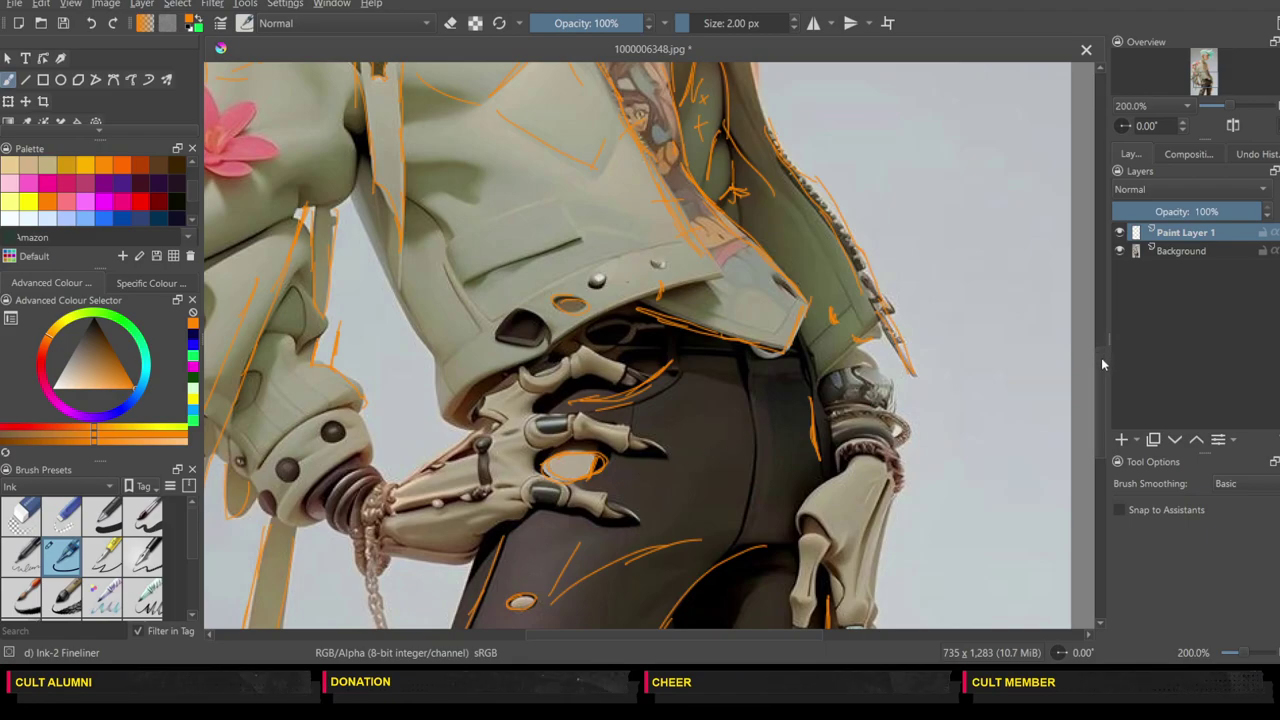
drag(1101, 357, 1094, 404)
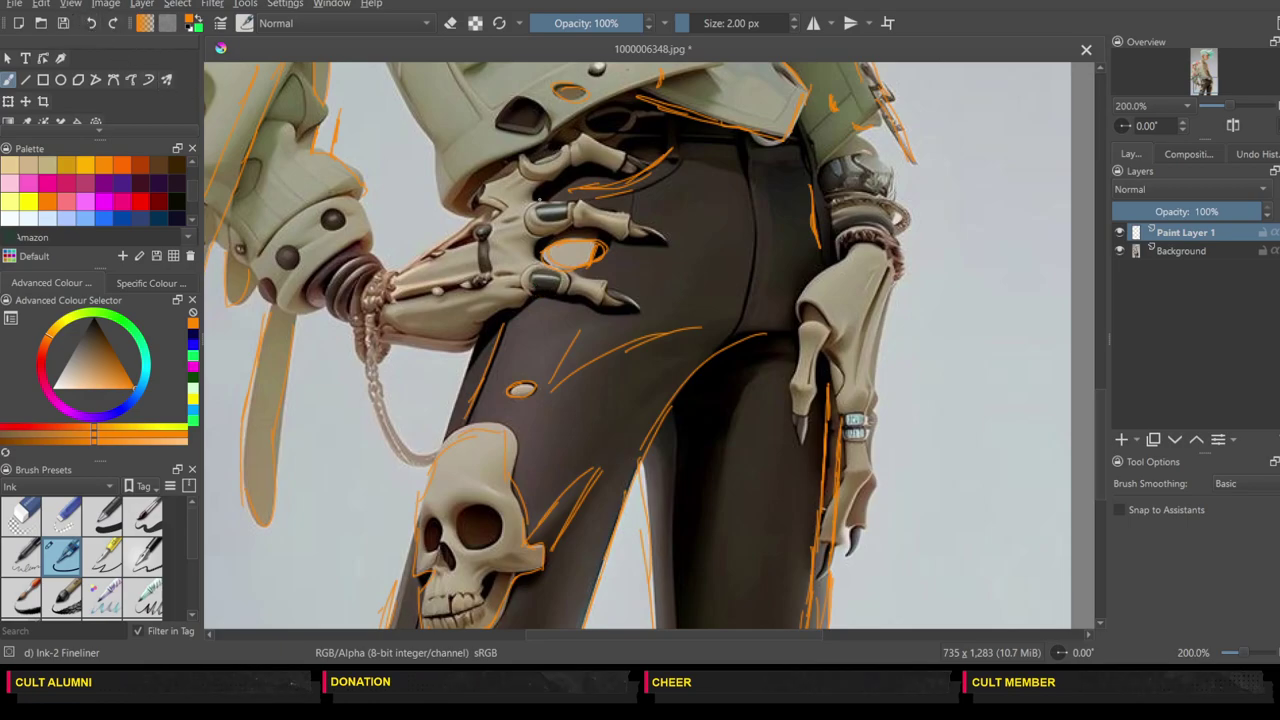
mouse_move(537, 199)
mouse_down()
mouse_move(569, 170)
mouse_move(615, 177)
mouse_up()
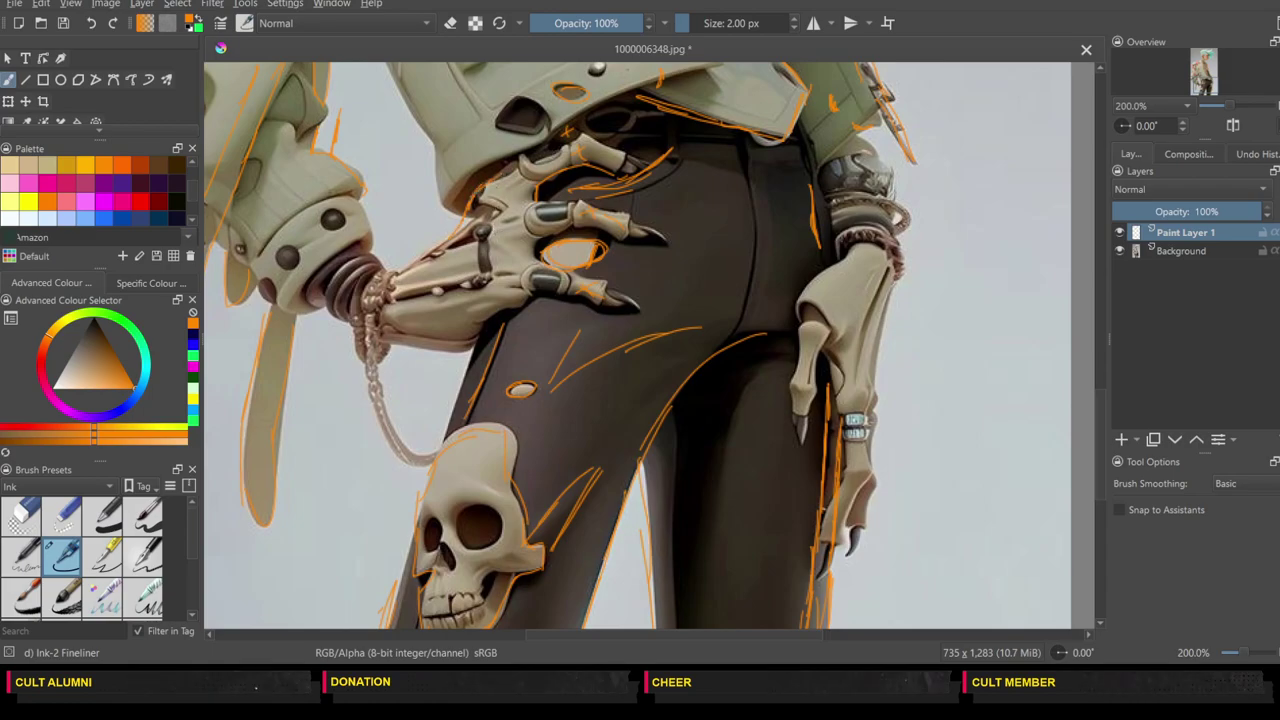
mouse_move(488, 282)
mouse_down()
mouse_move(490, 198)
mouse_move(470, 292)
mouse_up()
drag(486, 204, 477, 256)
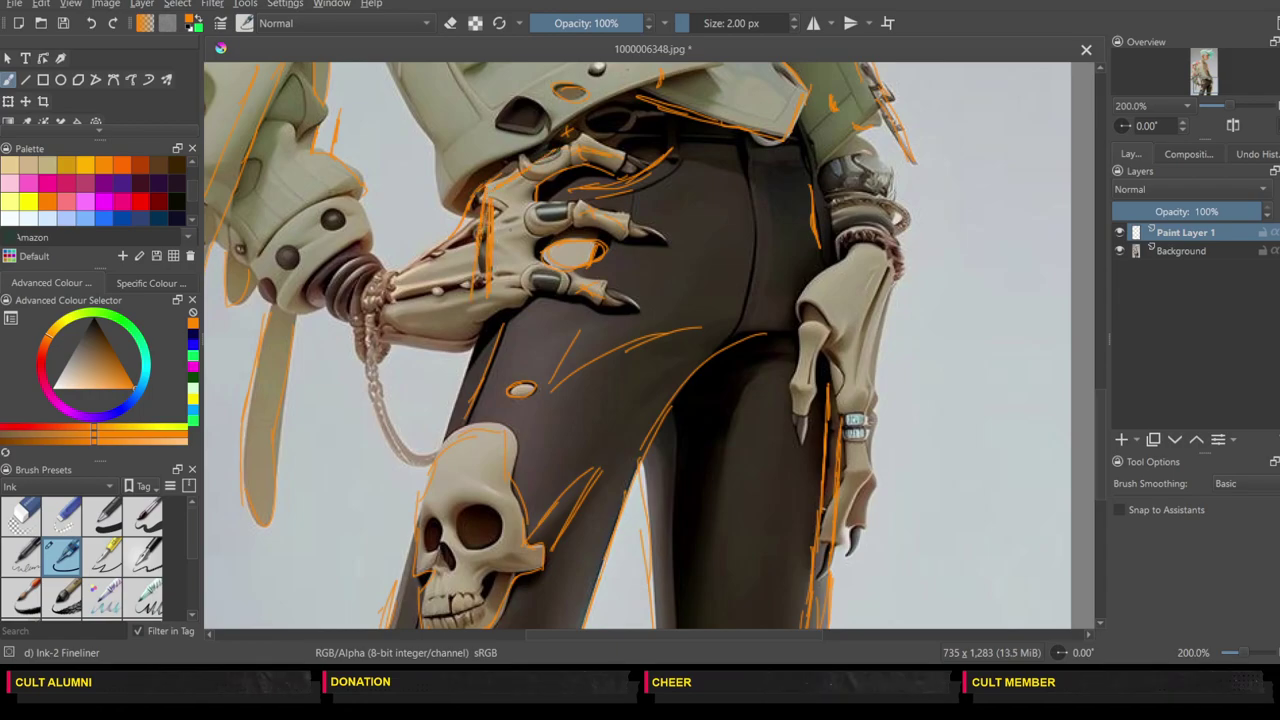
mouse_move(540, 202)
mouse_down()
mouse_move(608, 206)
mouse_move(643, 238)
mouse_up()
mouse_move(496, 254)
mouse_down()
mouse_move(548, 247)
mouse_move(590, 278)
mouse_up()
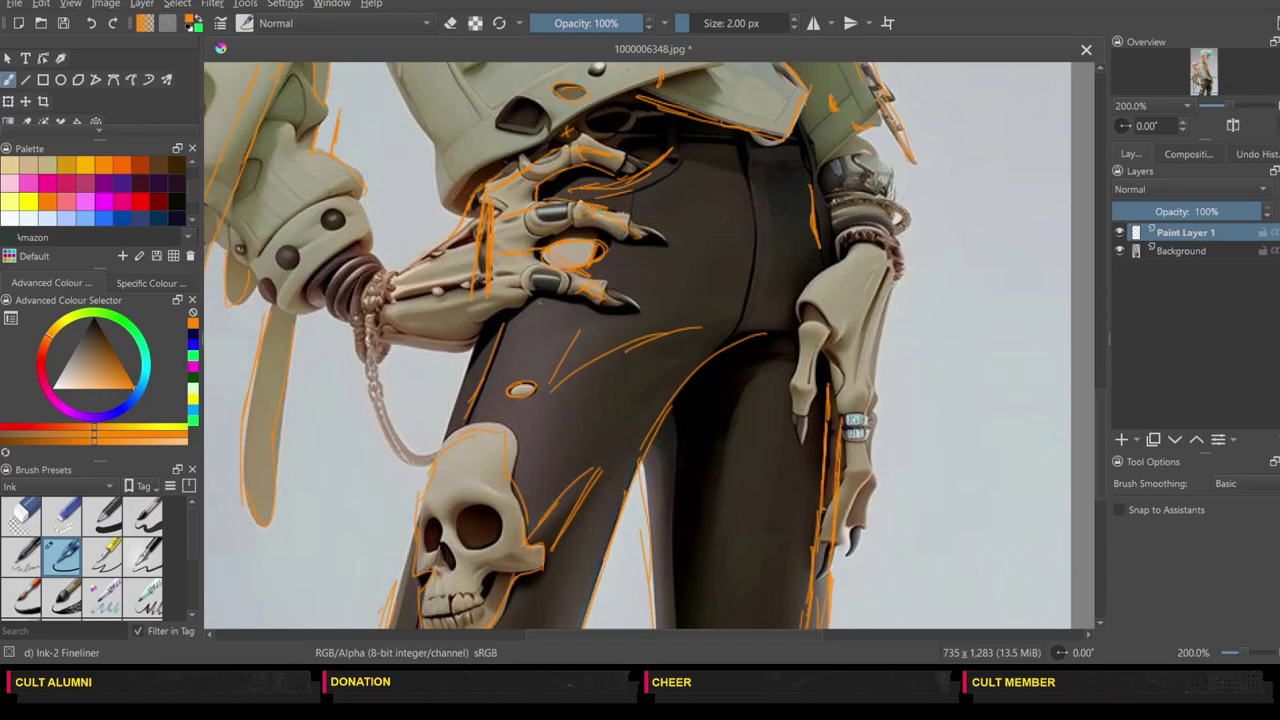
Step: Draw repeated guide strokes along the near hand's upper edge and a directional line from its wrist through the sleeve cuff
mouse_move(486, 310)
mouse_down()
mouse_move(514, 328)
mouse_move(522, 362)
mouse_up()
drag(482, 176, 460, 222)
drag(488, 158, 472, 198)
drag(517, 117, 476, 196)
drag(494, 160, 456, 242)
drag(482, 200, 458, 230)
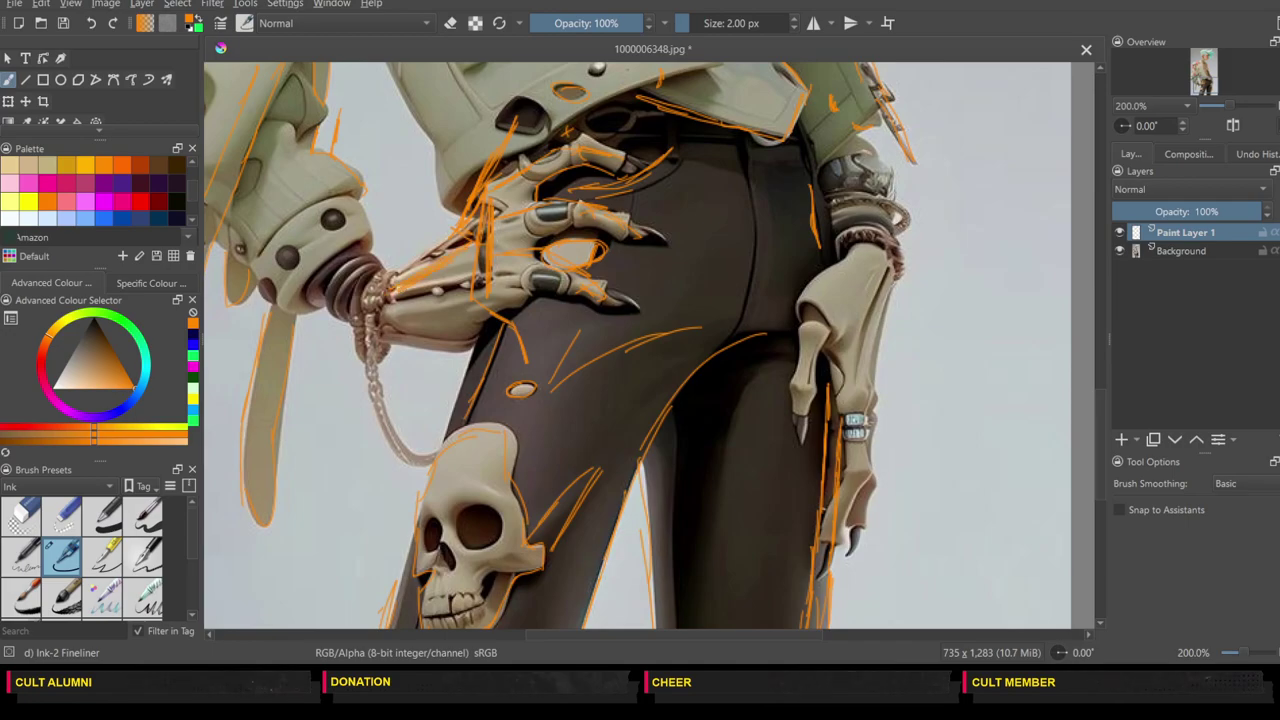
drag(324, 258, 358, 296)
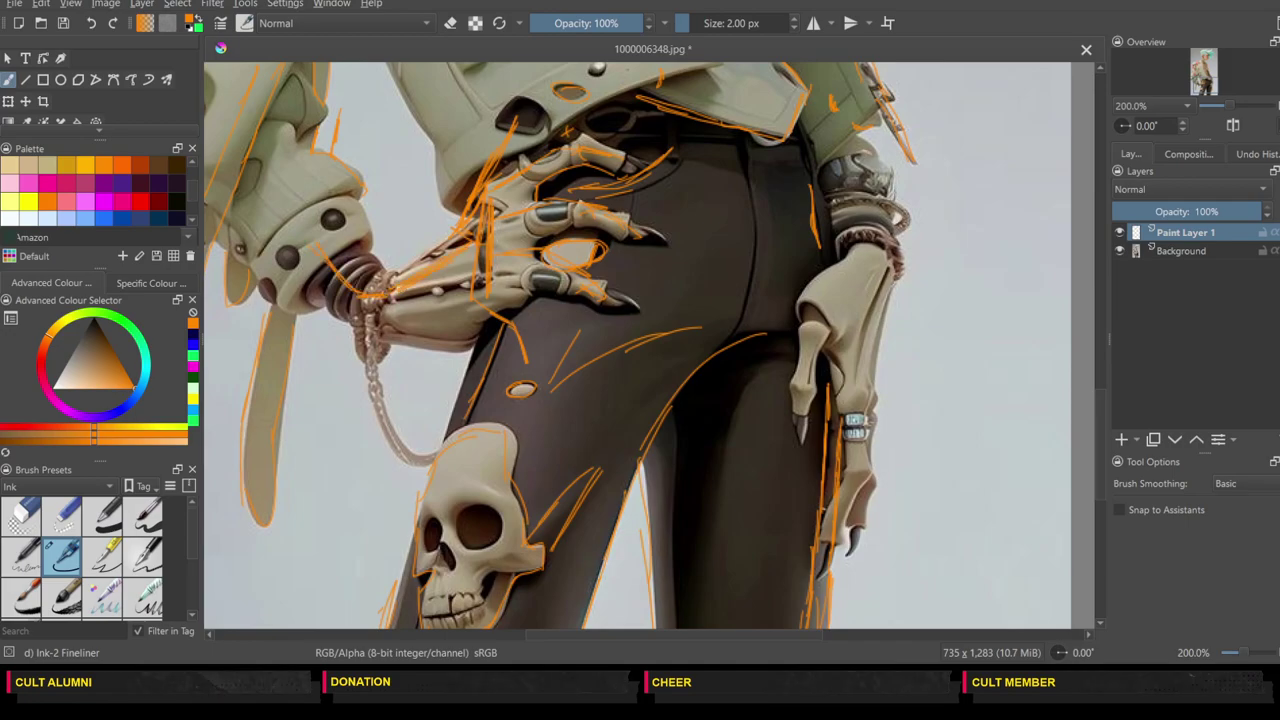
drag(272, 195, 338, 280)
Step: Outline the far skeletal hand's thumb and palm edge, and sketch strokes over its wrist bracelets
mouse_move(830, 328)
mouse_down()
mouse_move(806, 299)
mouse_move(798, 325)
mouse_up()
mouse_move(826, 326)
mouse_down()
mouse_move(836, 337)
mouse_move(803, 441)
mouse_move(800, 293)
mouse_move(846, 256)
mouse_up()
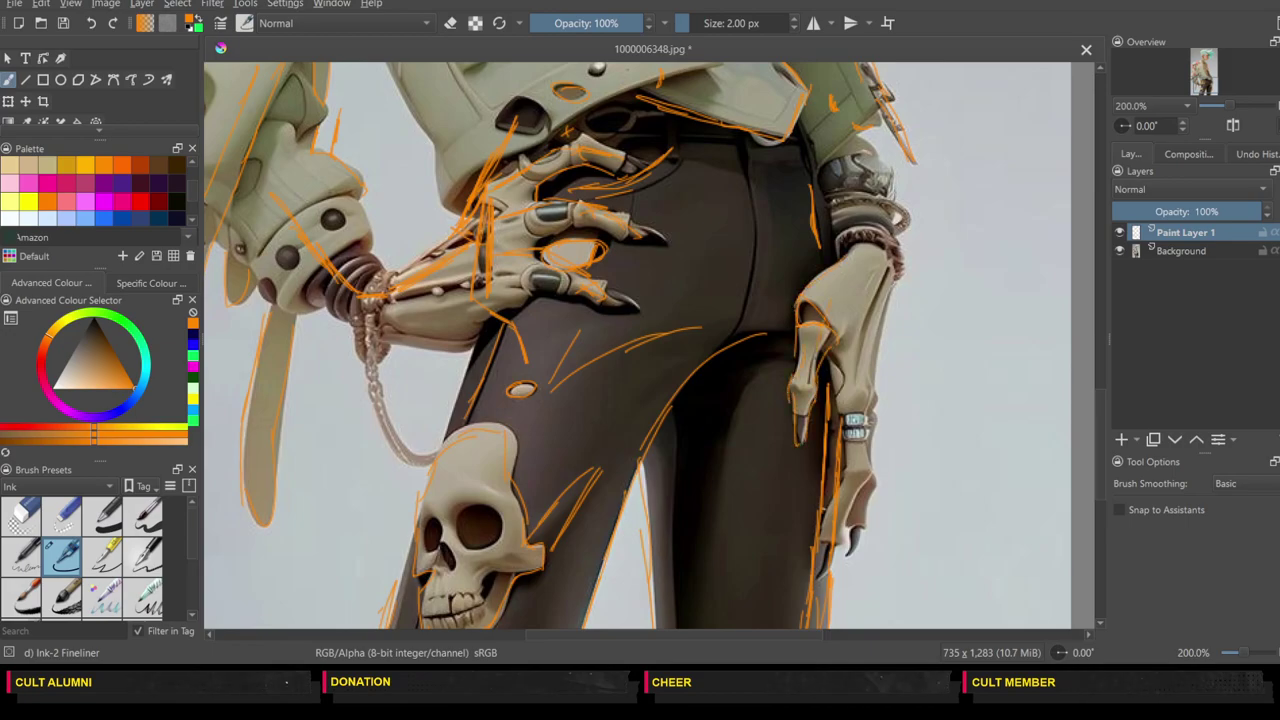
drag(832, 299, 812, 365)
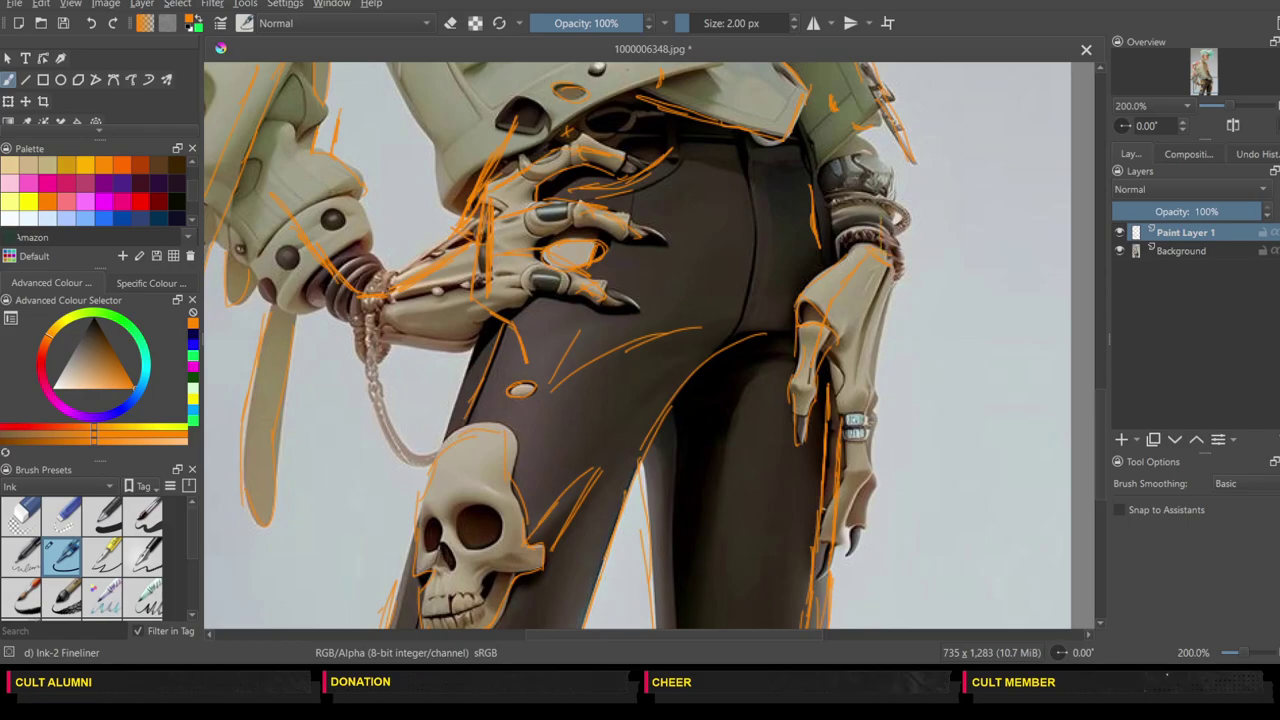
mouse_move(884, 250)
mouse_down()
mouse_move(848, 160)
mouse_move(864, 204)
mouse_up()
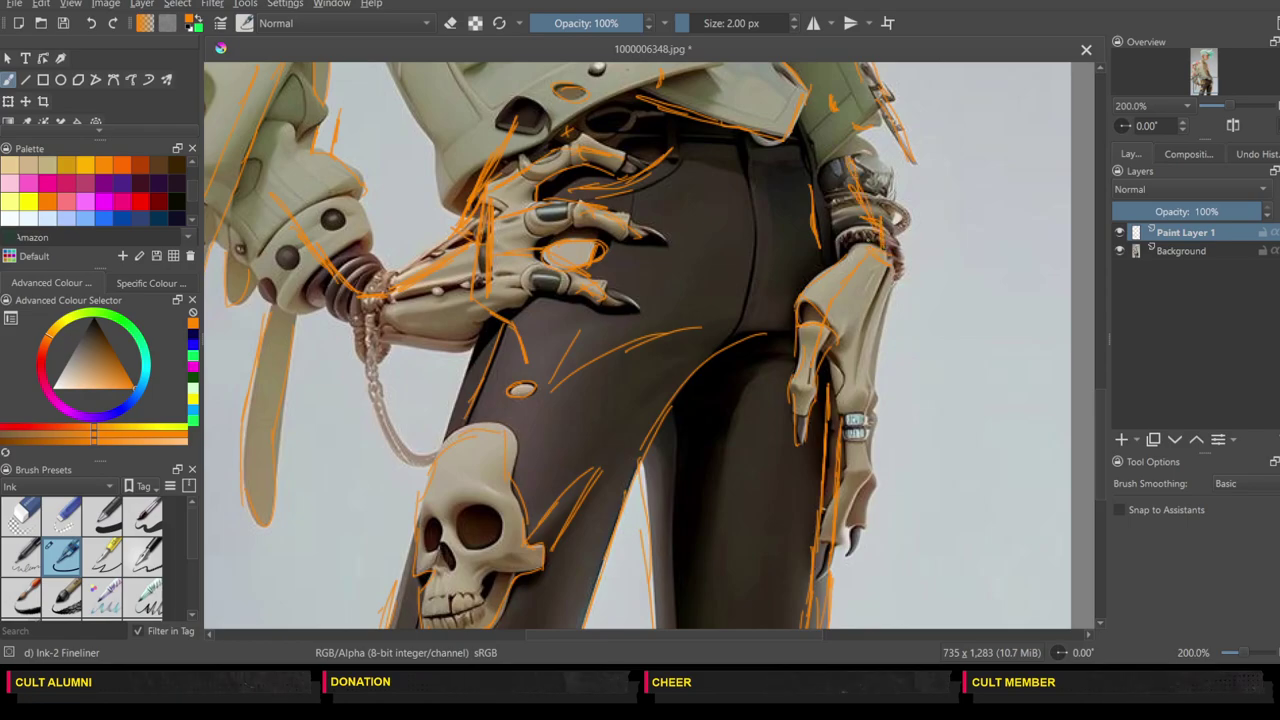
Step: Trace the back of the far skeletal hand and its ringed finger down toward the fingertips
click(1100, 335)
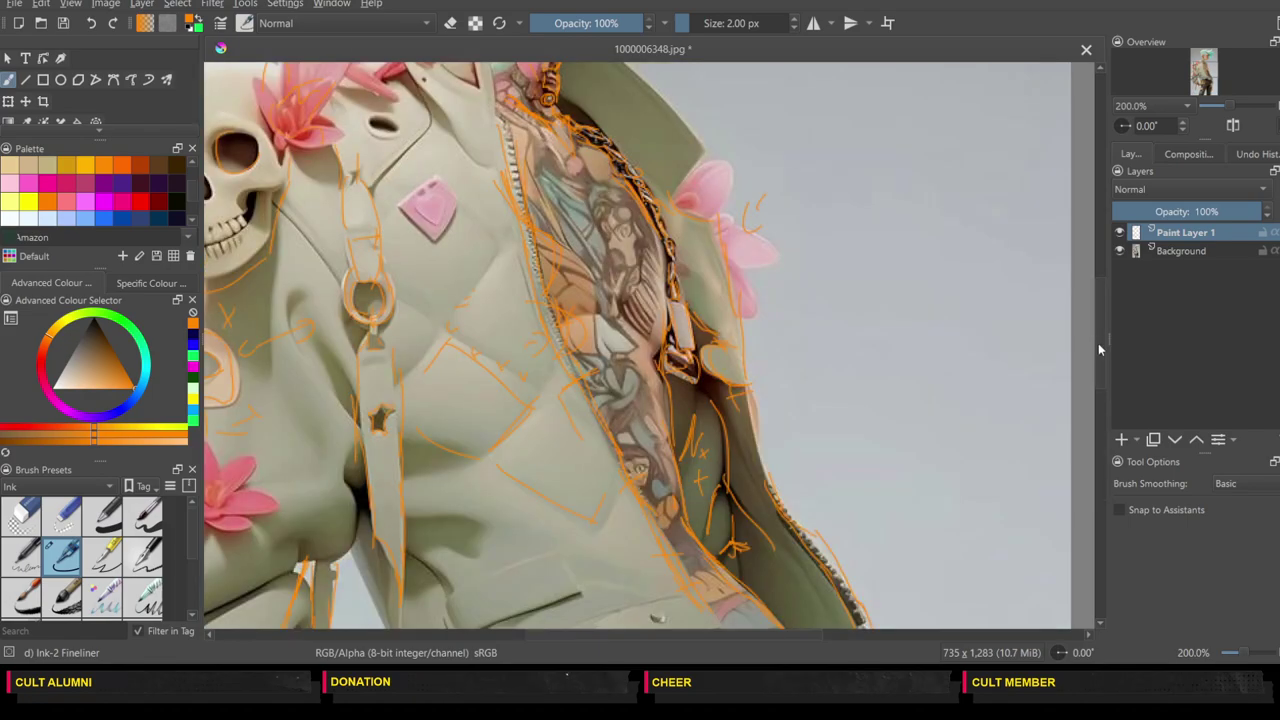
drag(1099, 347, 1095, 445)
scroll(1095, 450, down, 2)
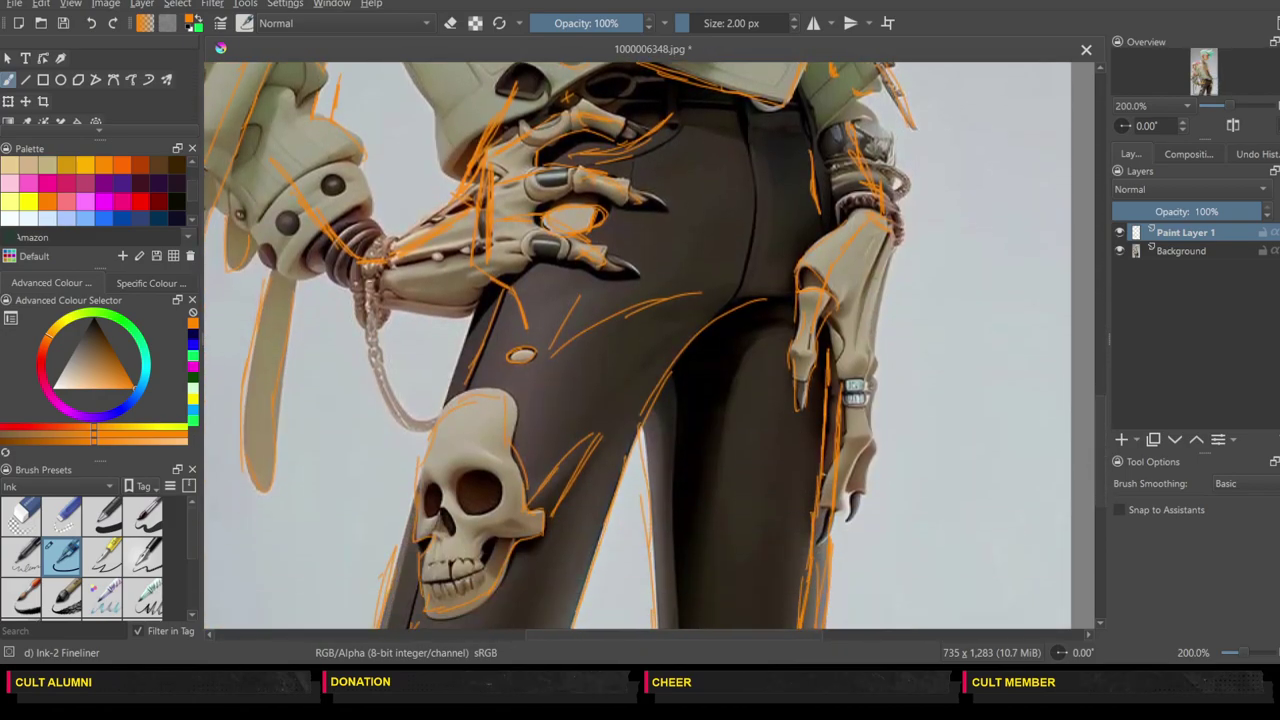
drag(868, 270, 860, 328)
mouse_move(859, 497)
mouse_down()
mouse_move(869, 438)
mouse_move(836, 407)
mouse_move(827, 486)
mouse_up()
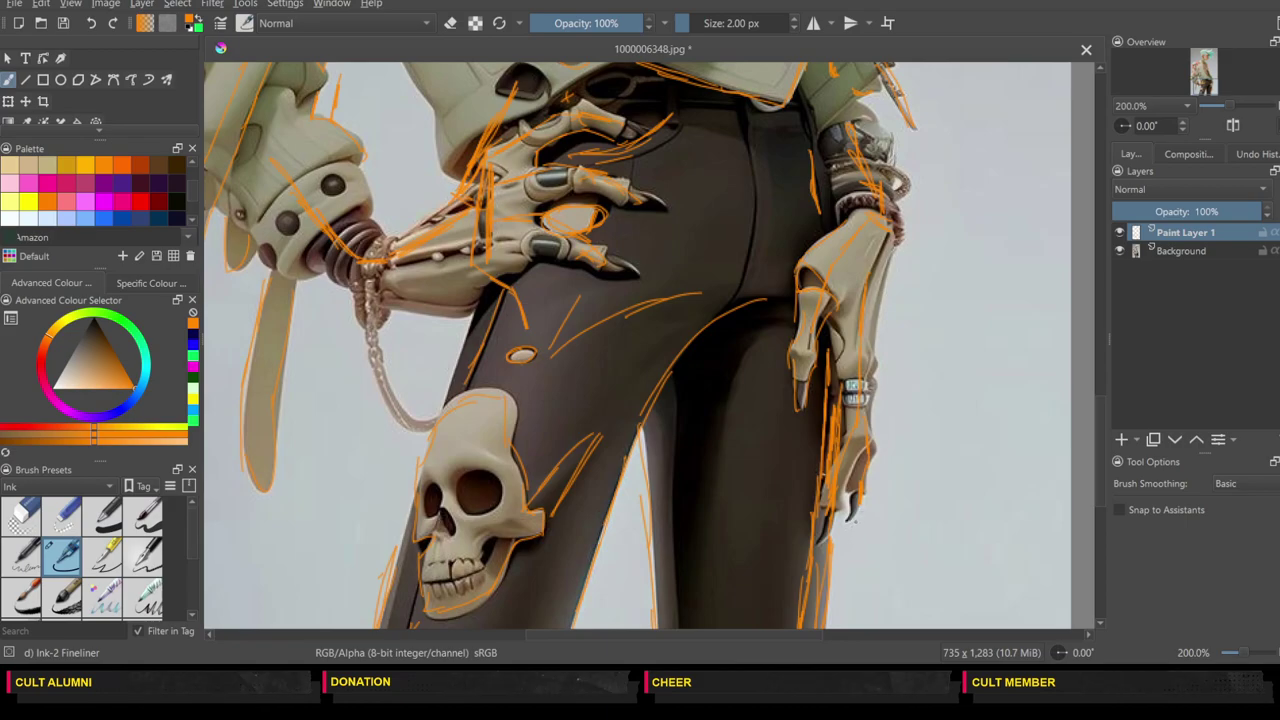
Step: Mark the claw tips of both skeletal hands with short strokes and trace the far hand's outer edge
drag(866, 521, 841, 522)
mouse_move(849, 524)
mouse_down()
mouse_move(844, 550)
mouse_move(848, 529)
mouse_up()
drag(830, 536, 815, 538)
drag(648, 198, 665, 210)
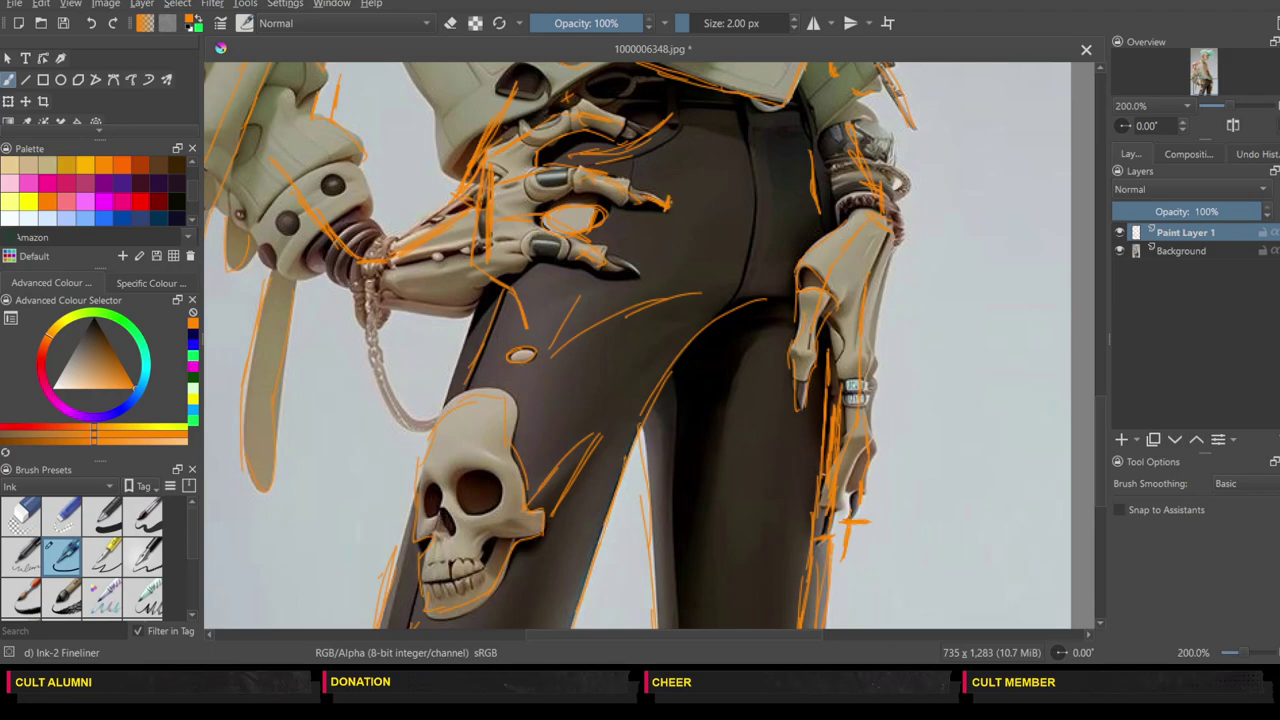
drag(840, 555, 855, 553)
mouse_move(884, 262)
mouse_down()
mouse_move(876, 439)
mouse_move(846, 494)
mouse_move(882, 460)
mouse_move(874, 430)
mouse_up()
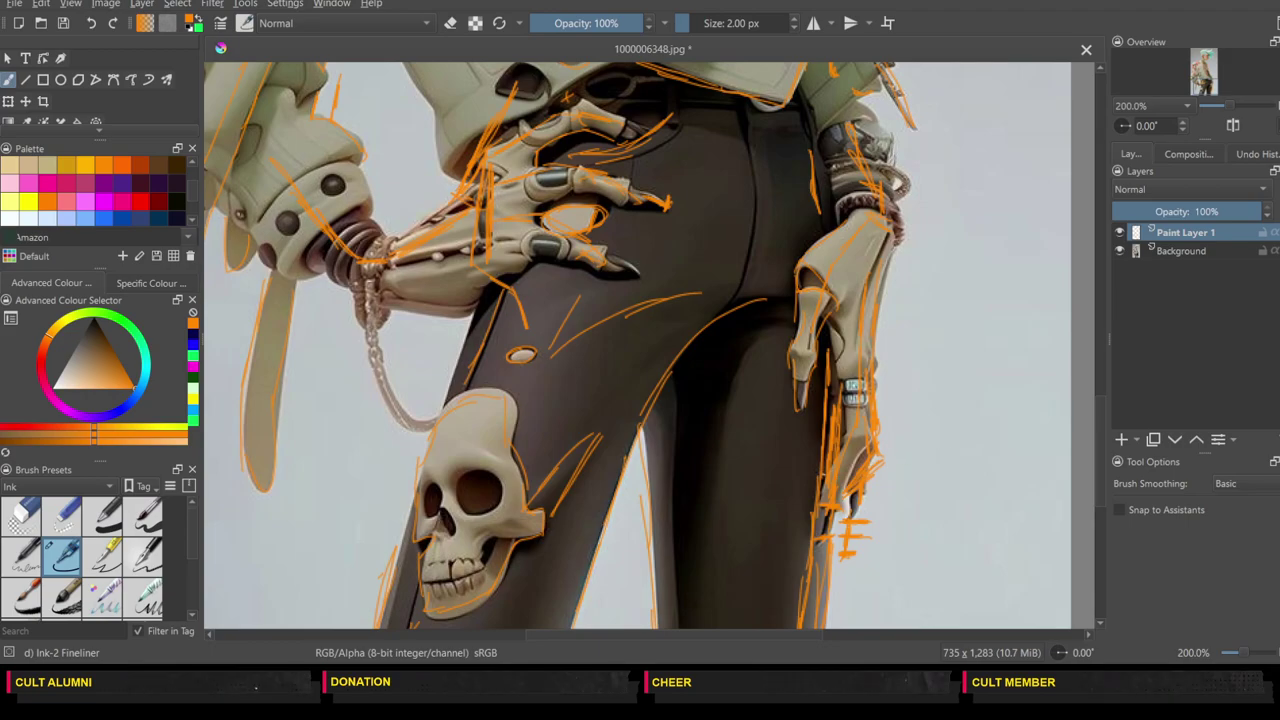
click(1101, 357)
drag(1101, 362, 1090, 470)
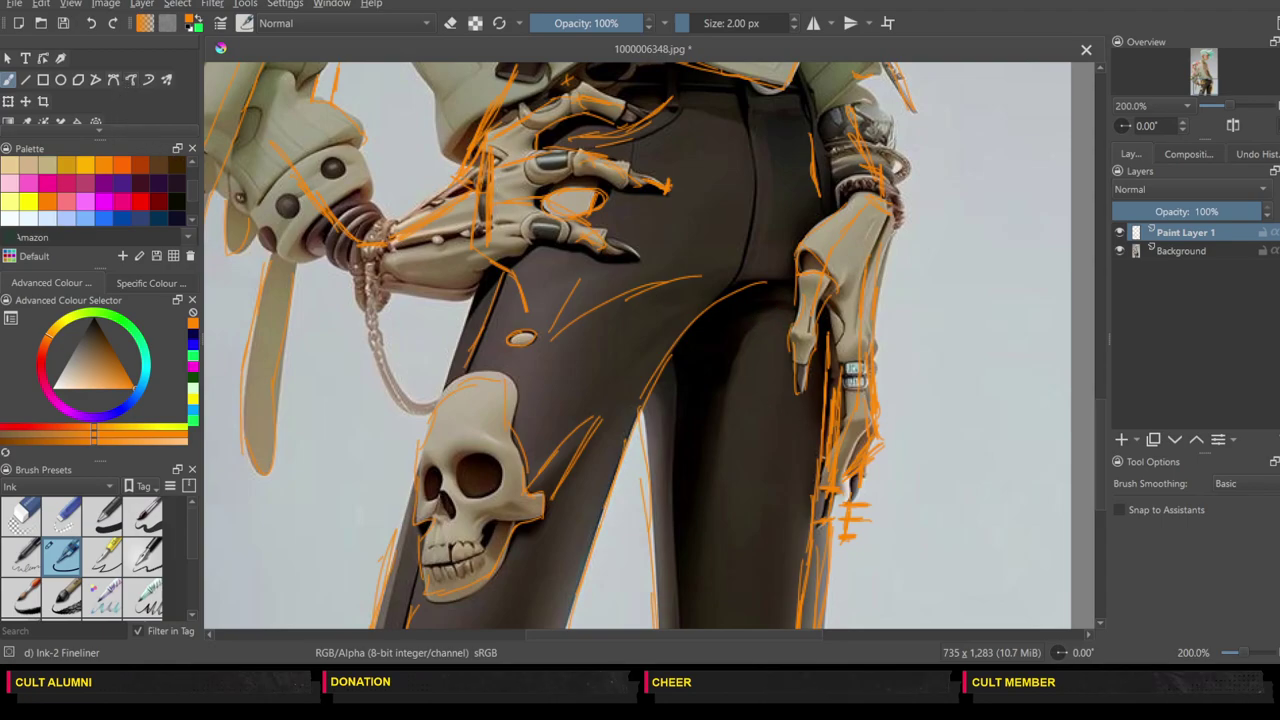
Step: Add a new paint layer and trace the far skeletal hand's palm, thumb and fingers on it in purple
drag(758, 325, 828, 425)
click(104, 183)
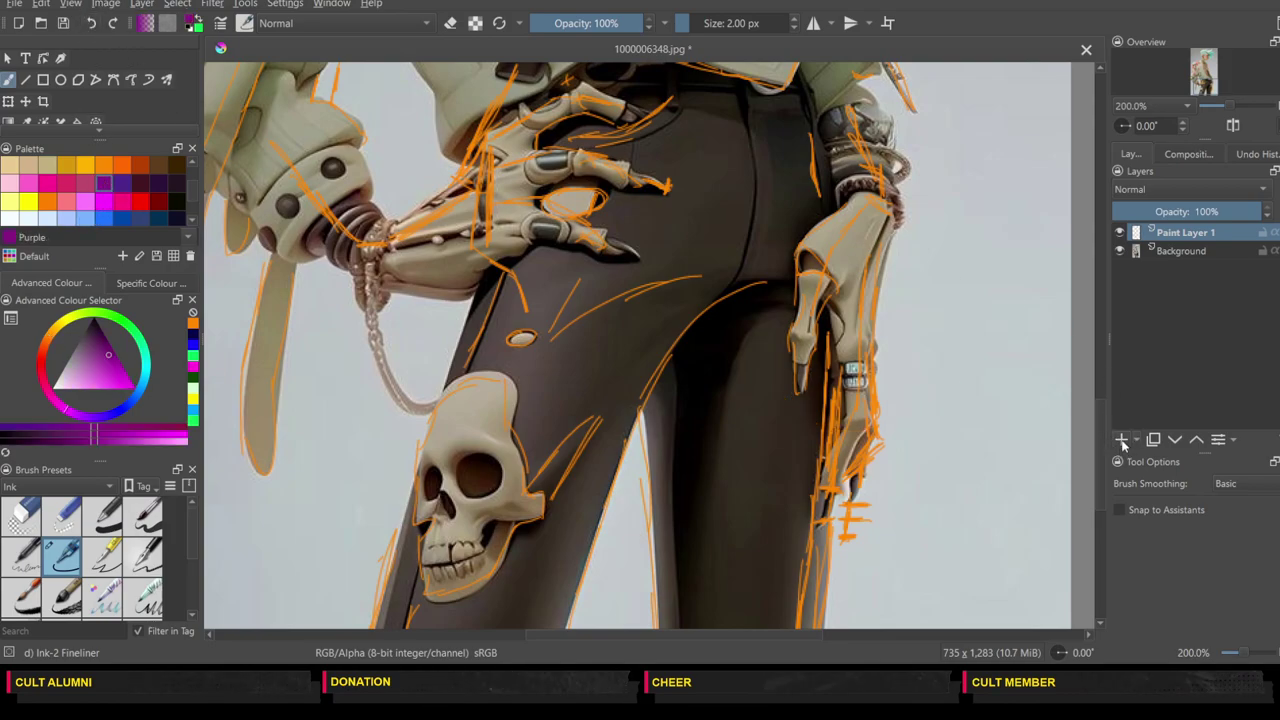
click(1121, 440)
drag(833, 212, 815, 240)
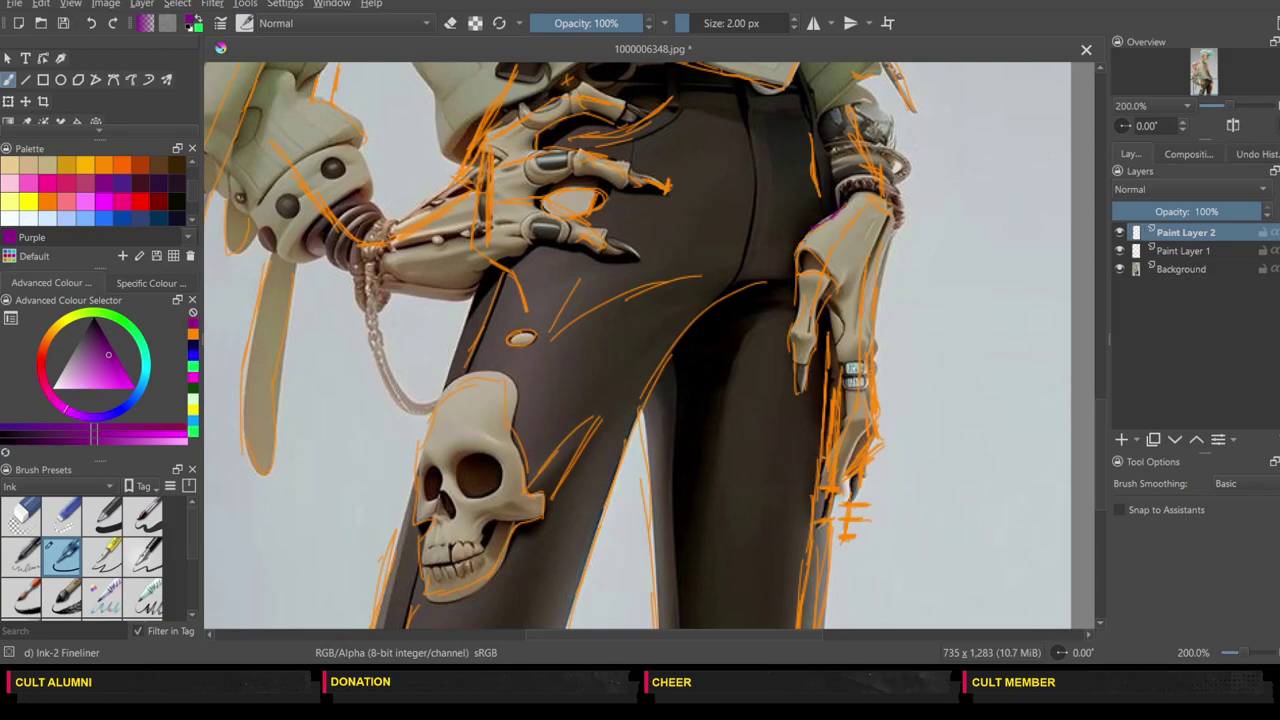
drag(815, 240, 797, 278)
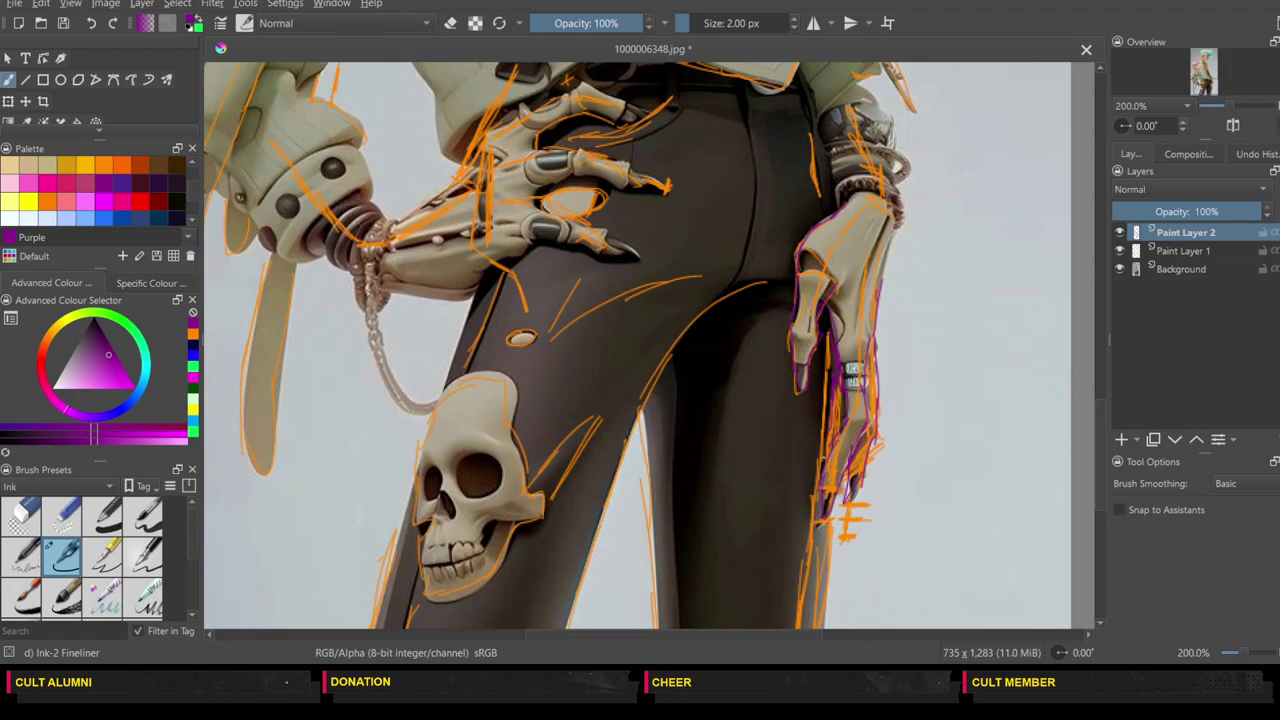
Step: Hide Paint Layer 1 and the background, and rotate the purple hand sketch about 75 degrees counter-clockwise
drag(1119, 270, 1119, 251)
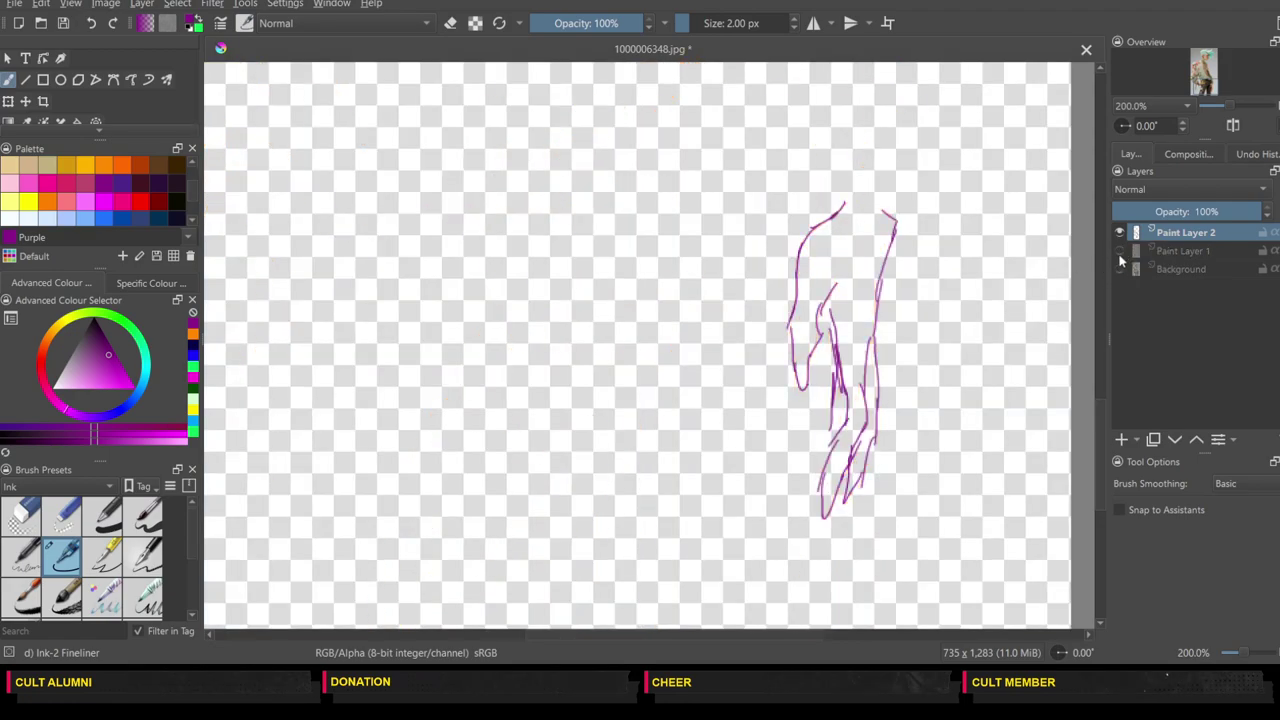
click(8, 101)
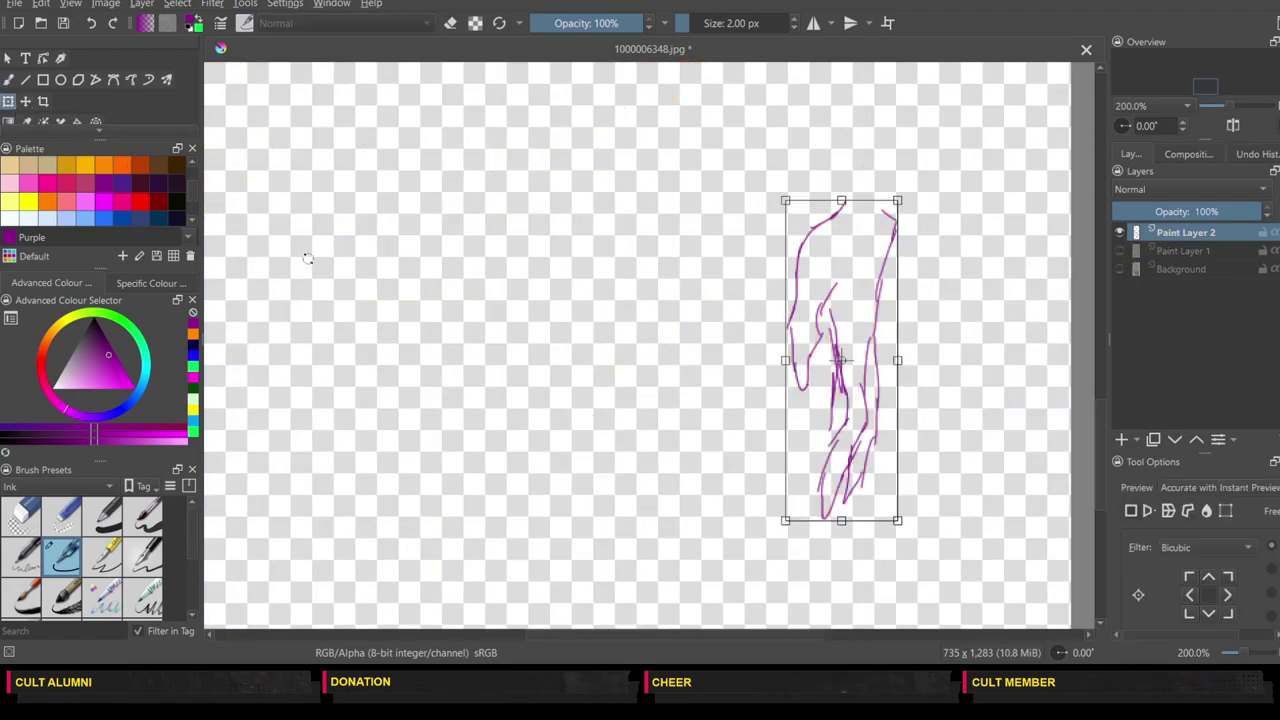
mouse_move(589, 343)
mouse_down()
mouse_move(600, 400)
mouse_move(751, 459)
mouse_move(818, 462)
mouse_move(808, 467)
mouse_up()
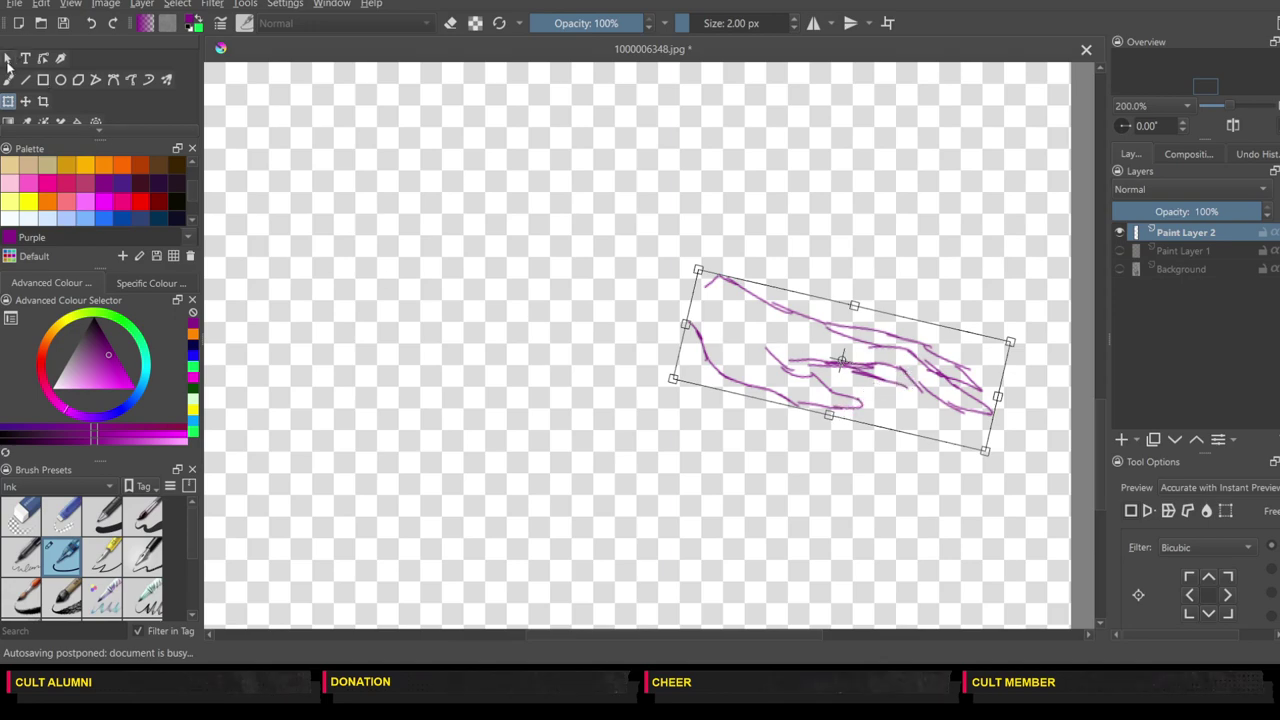
click(8, 79)
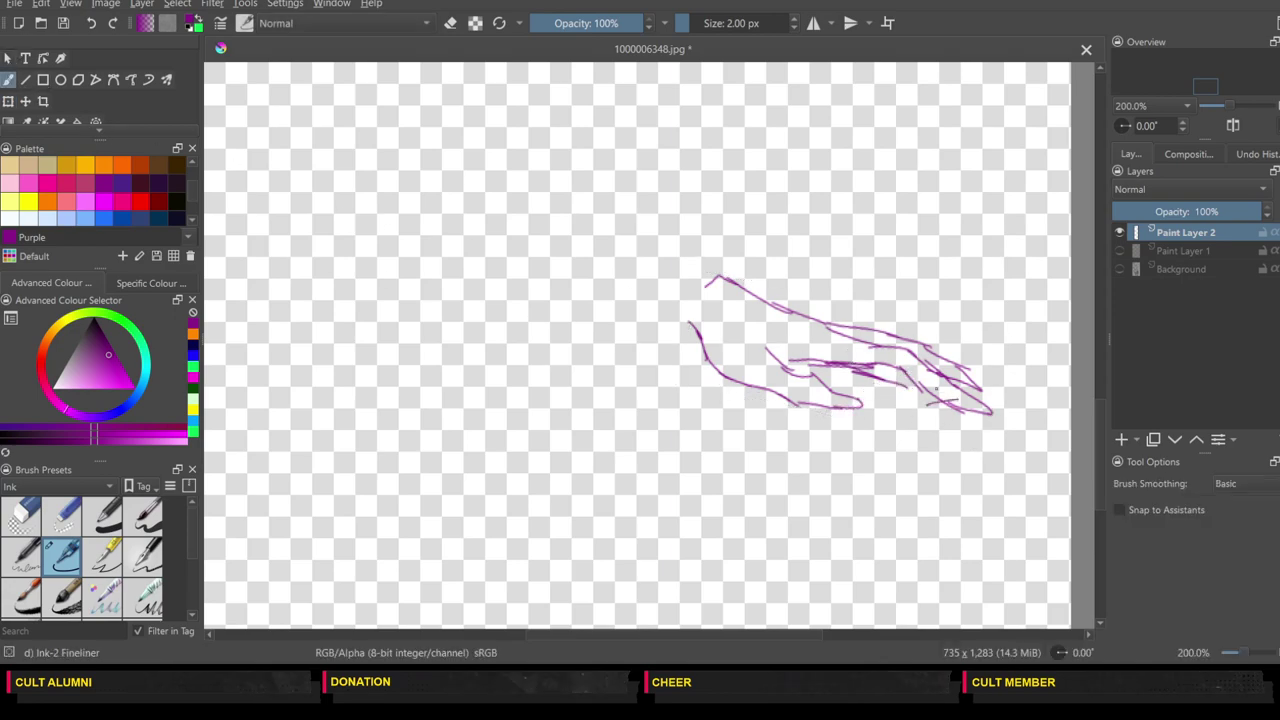
Step: Mark a fingertip of the rotated hand in purple and draw violet direction lines rising from both sides of its wrist
drag(936, 388, 944, 414)
click(122, 184)
drag(737, 249, 728, 272)
mouse_move(701, 252)
mouse_down()
mouse_move(697, 320)
mouse_move(698, 308)
mouse_up()
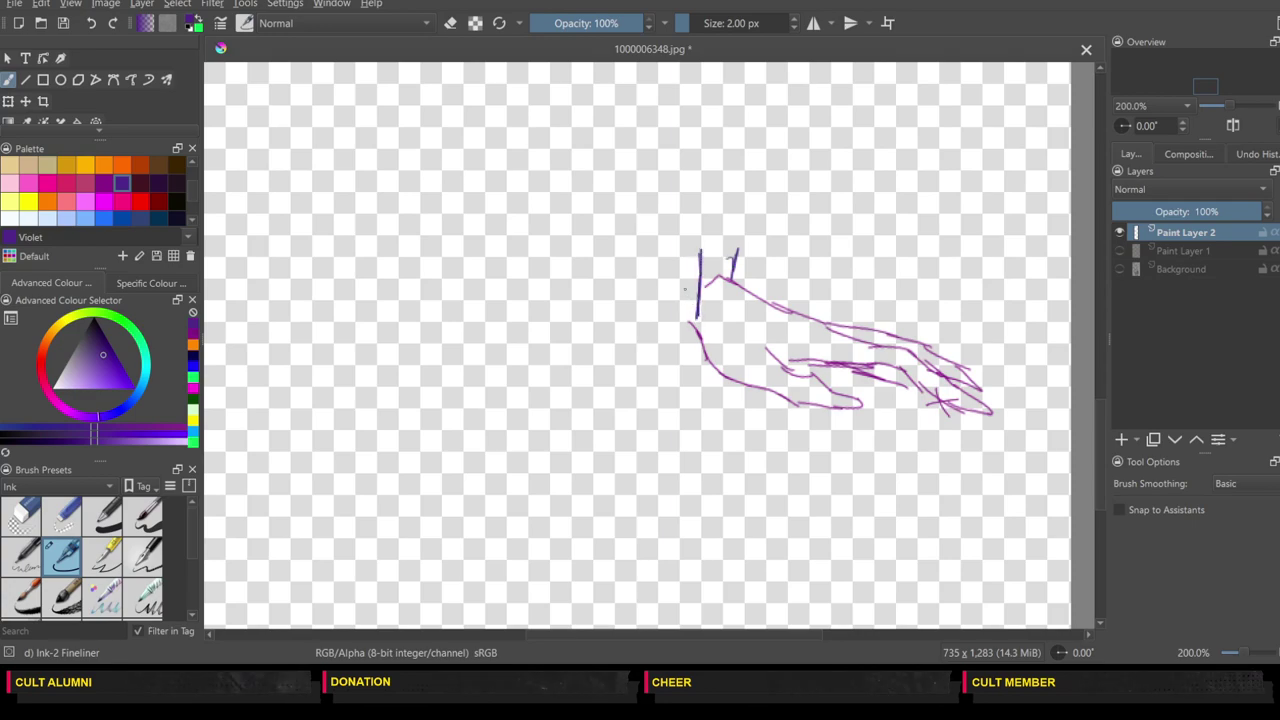
drag(672, 252, 696, 322)
Step: Restate the rotated hand's upper contour, fingers, thumb and lower palm edge with straight violet strokes
mouse_move(708, 240)
mouse_down()
mouse_move(738, 290)
mouse_move(732, 278)
mouse_move(822, 326)
mouse_move(896, 330)
mouse_move(972, 404)
mouse_up()
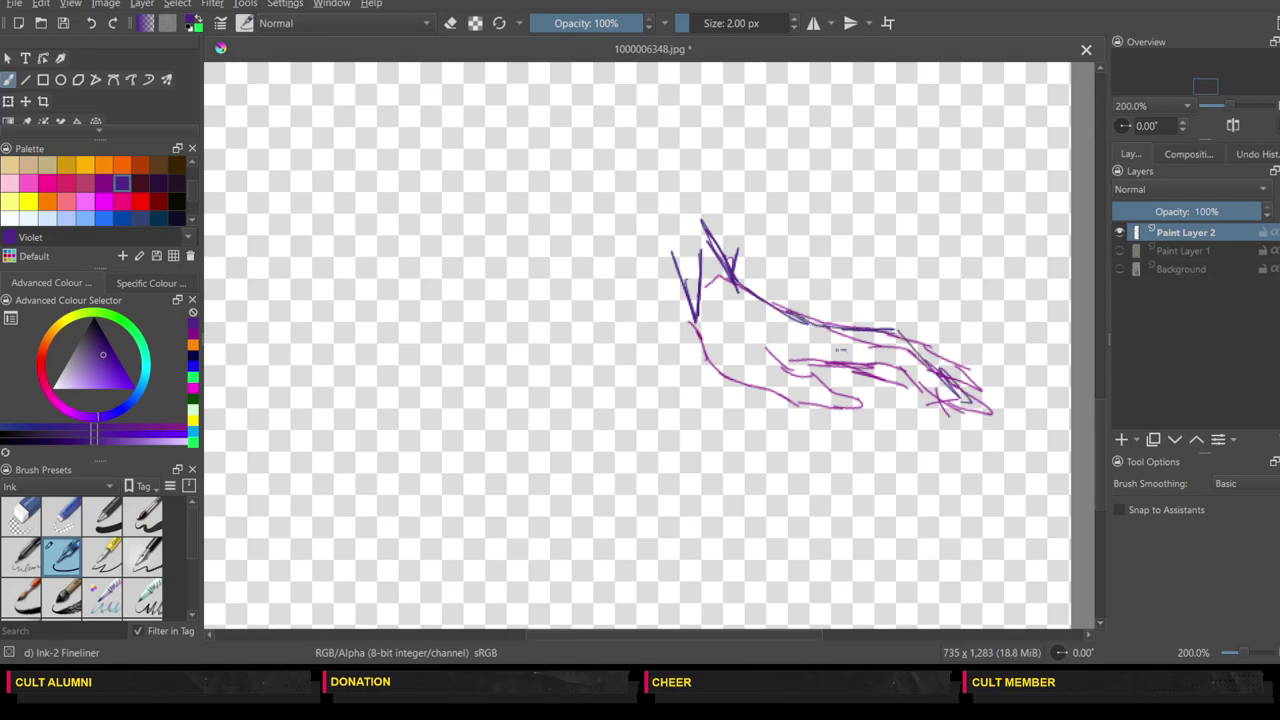
mouse_move(796, 352)
mouse_down()
mouse_move(874, 352)
mouse_move(948, 406)
mouse_move(980, 406)
mouse_up()
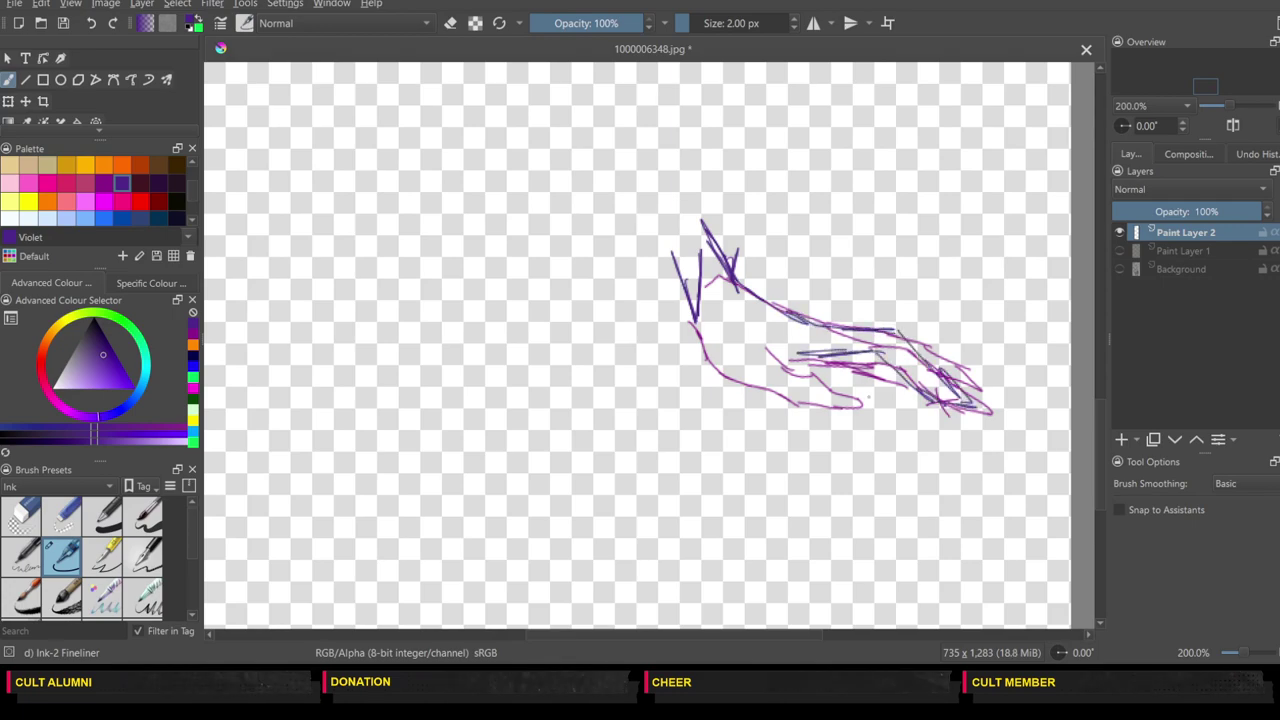
mouse_move(766, 336)
mouse_down()
mouse_move(844, 392)
mouse_move(850, 422)
mouse_move(760, 386)
mouse_move(692, 322)
mouse_move(728, 364)
mouse_up()
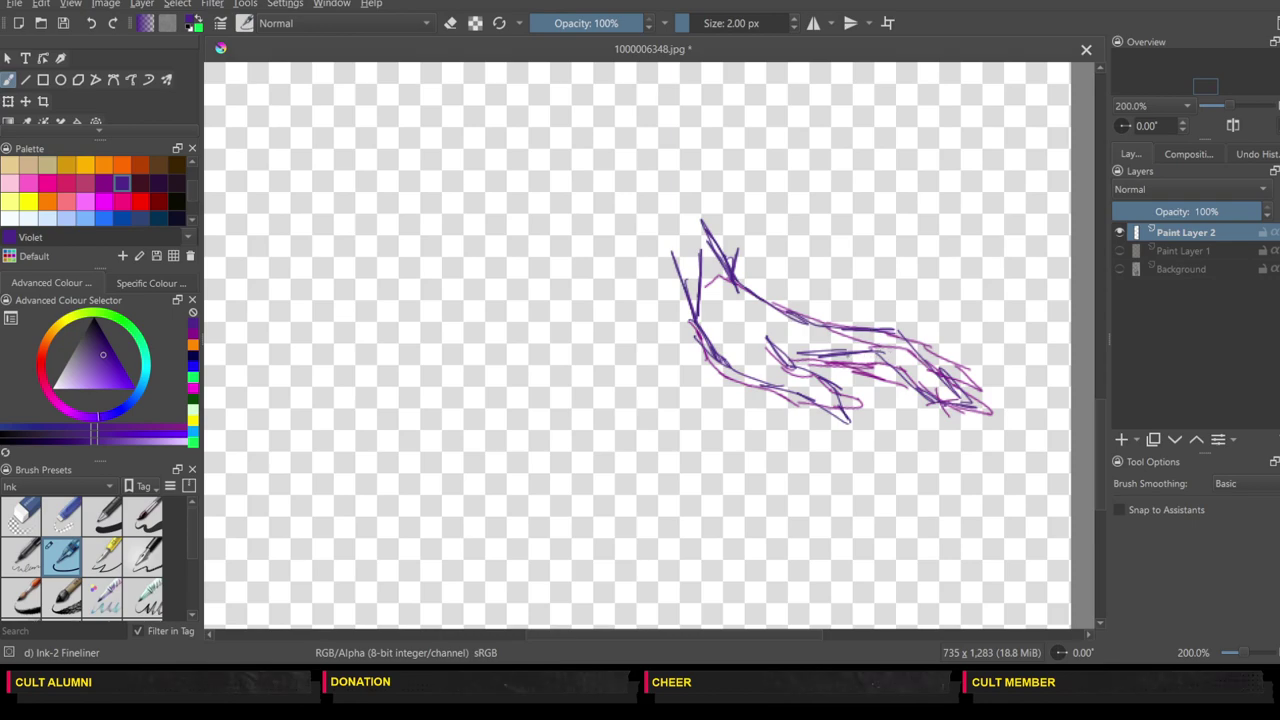
drag(940, 356, 964, 390)
mouse_move(830, 320)
mouse_down()
mouse_move(840, 325)
mouse_move(794, 314)
mouse_move(856, 325)
mouse_up()
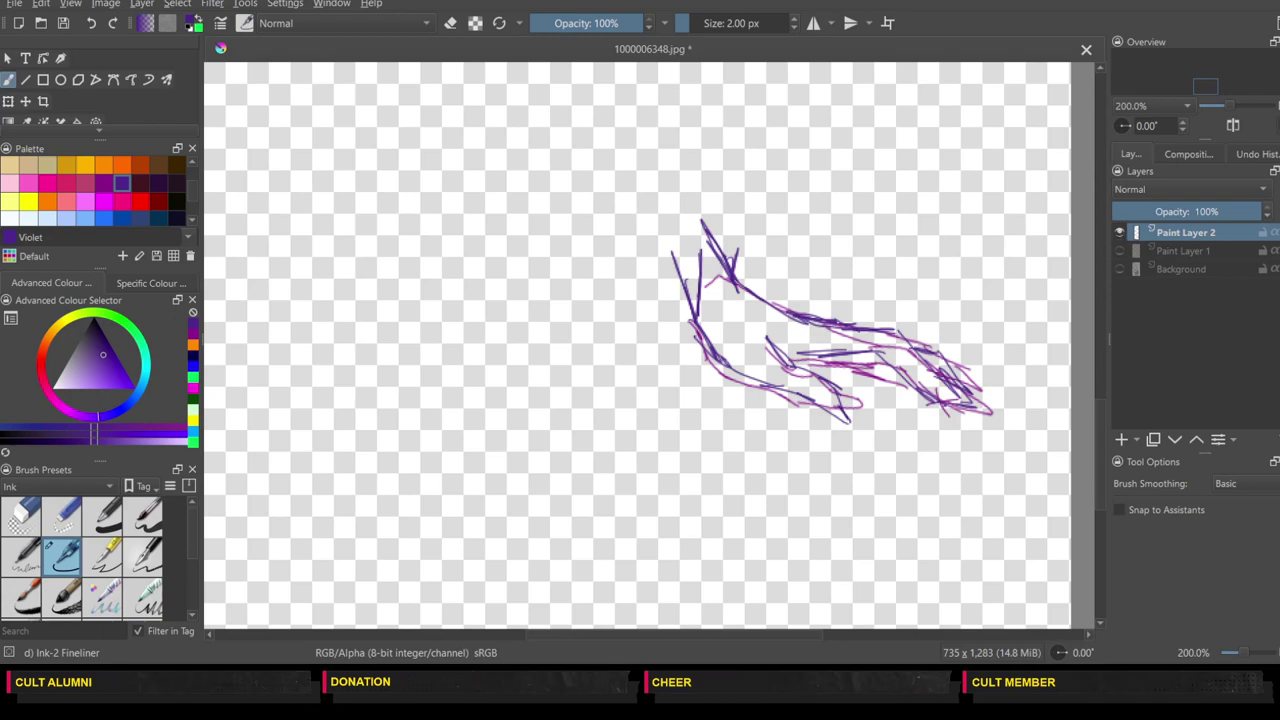
Step: Show Paint Layer 1 and the background again, and hide and delete the layer holding the rotated far-hand sketch
click(1120, 232)
click(1120, 251)
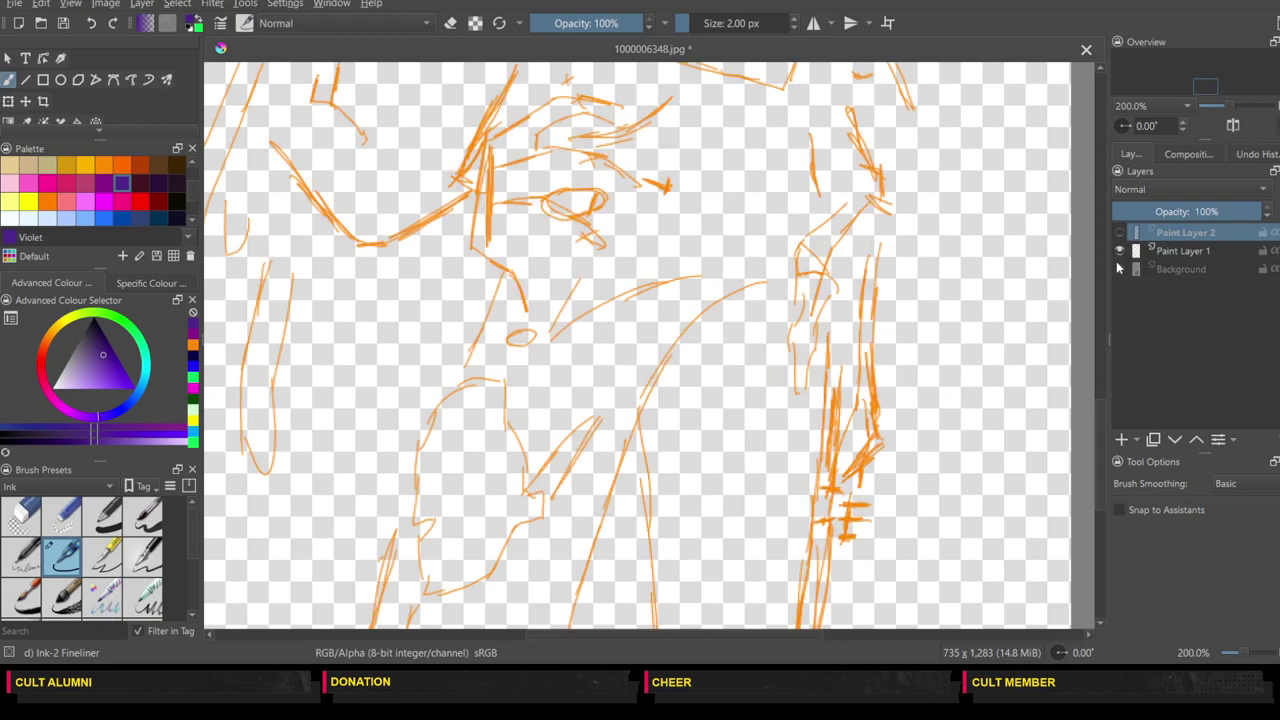
click(1120, 269)
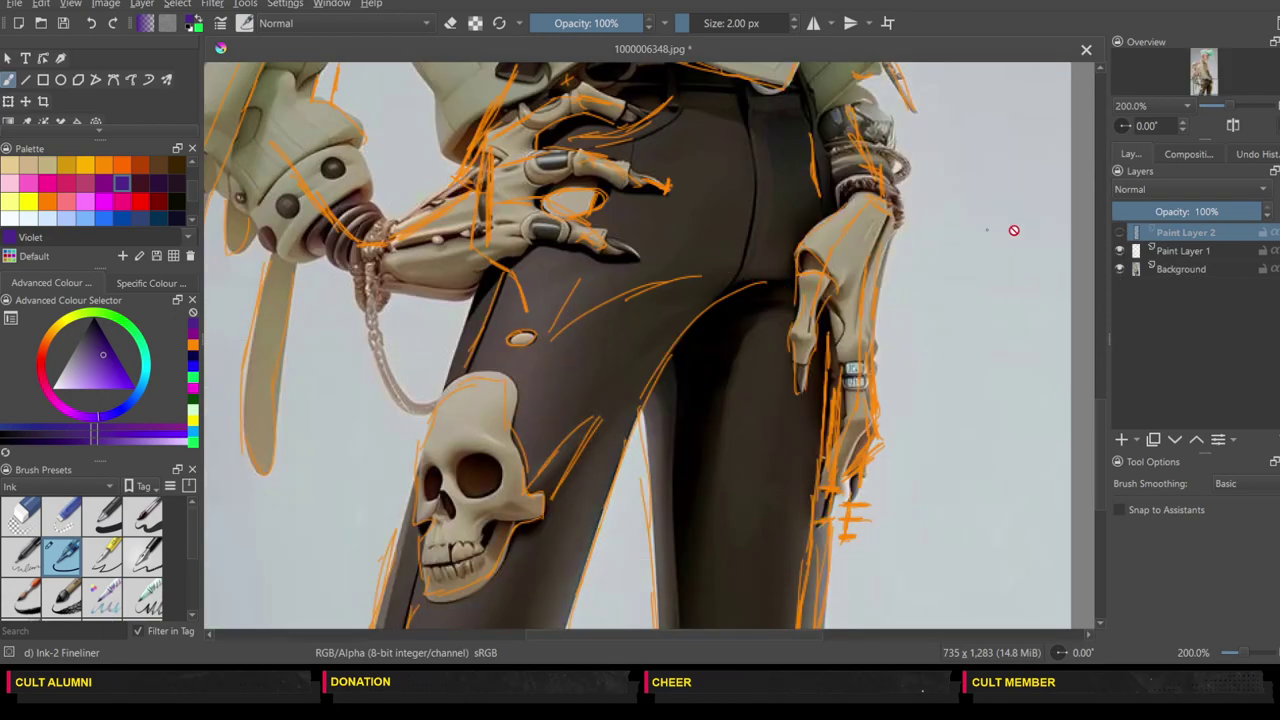
click(1278, 439)
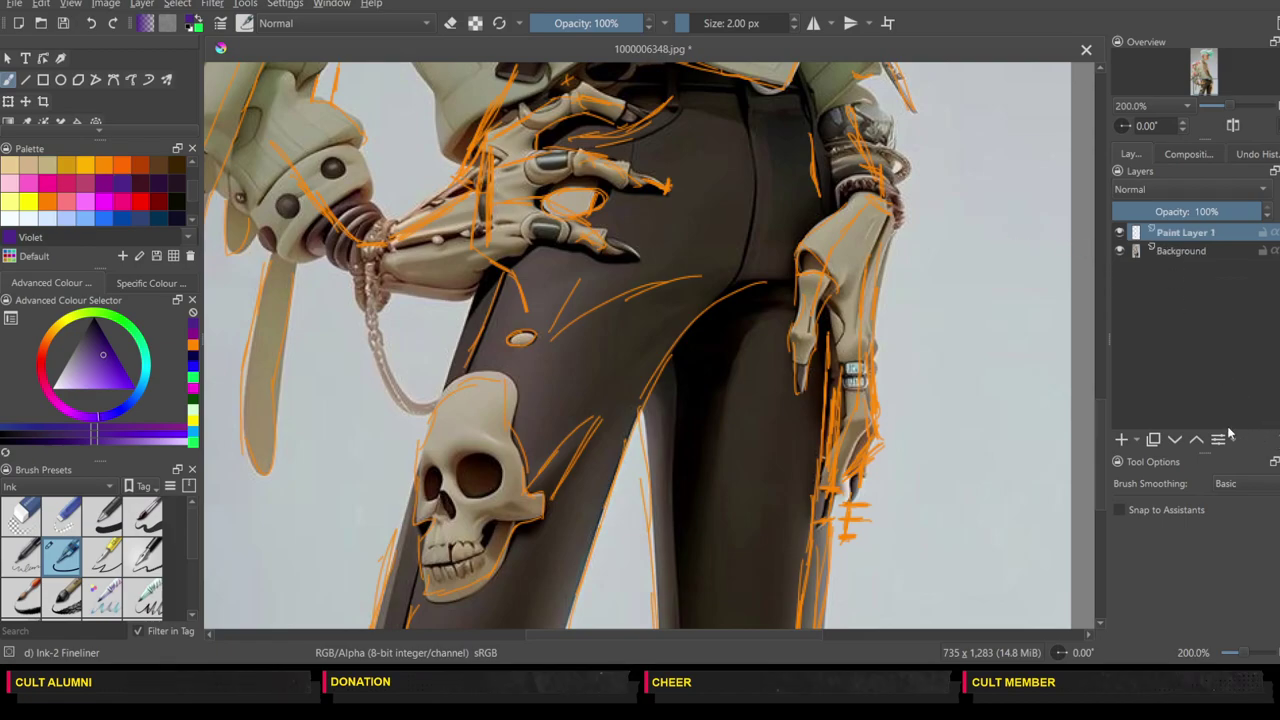
Step: Add a new paint layer and trace the near skeletal hand's wrist, fingers and underside on it in violet
click(1121, 439)
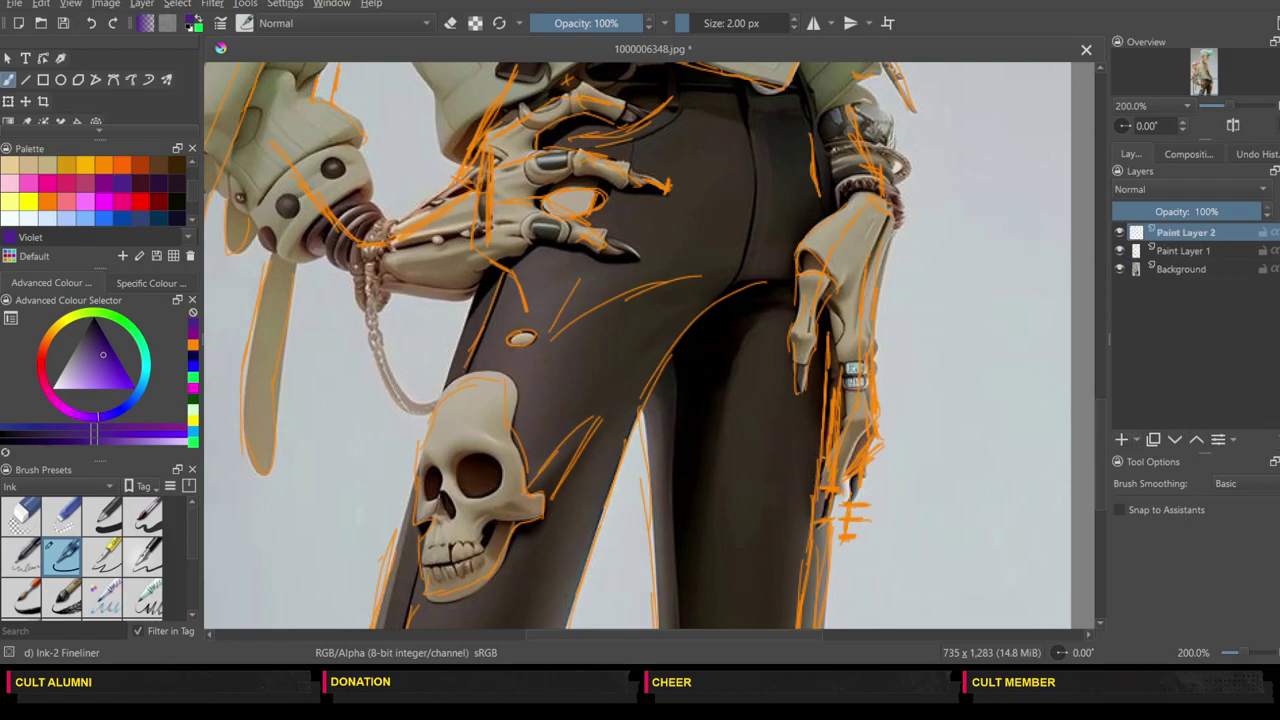
mouse_move(402, 214)
mouse_down()
mouse_move(455, 183)
mouse_move(488, 134)
mouse_up()
mouse_move(566, 88)
mouse_down()
mouse_move(629, 118)
mouse_move(583, 110)
mouse_move(541, 128)
mouse_move(539, 155)
mouse_move(660, 188)
mouse_up()
mouse_move(548, 218)
mouse_down()
mouse_move(592, 225)
mouse_move(584, 251)
mouse_move(526, 250)
mouse_move(445, 290)
mouse_move(395, 280)
mouse_up()
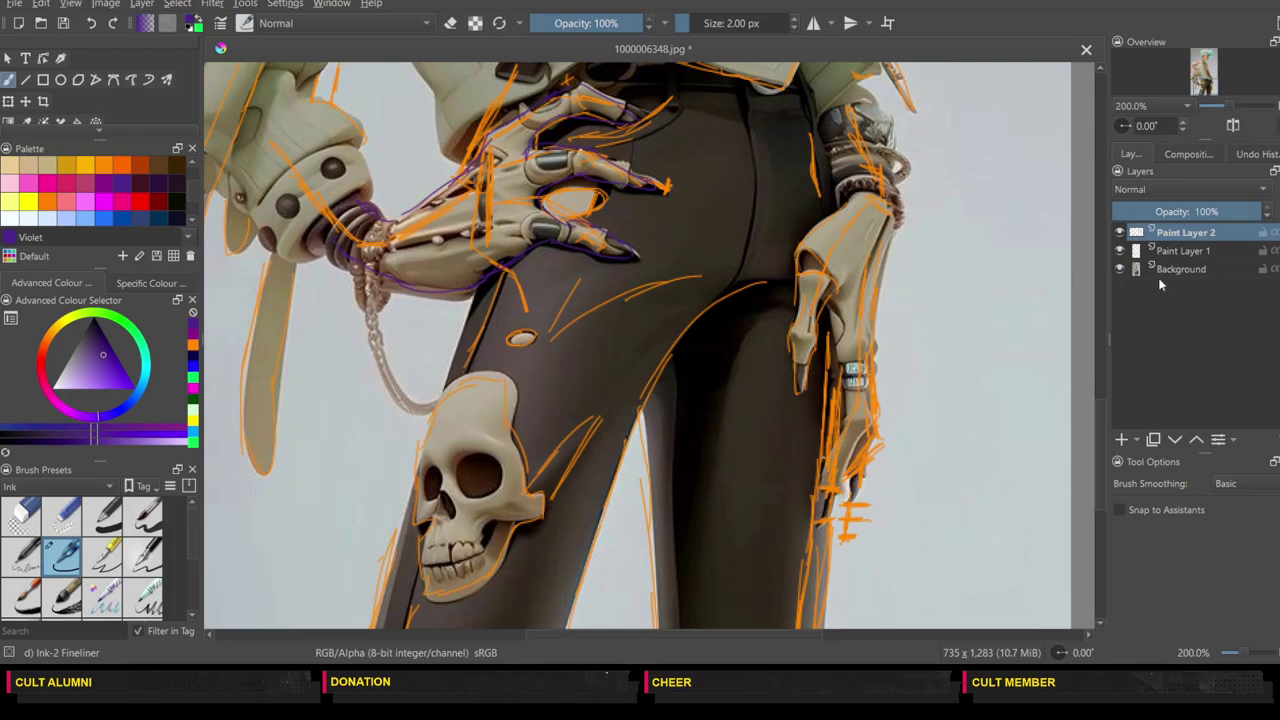
Step: Hide the background and Paint Layer 1, and rotate the violet near-hand outline about 35 degrees clockwise
click(1120, 269)
click(1120, 251)
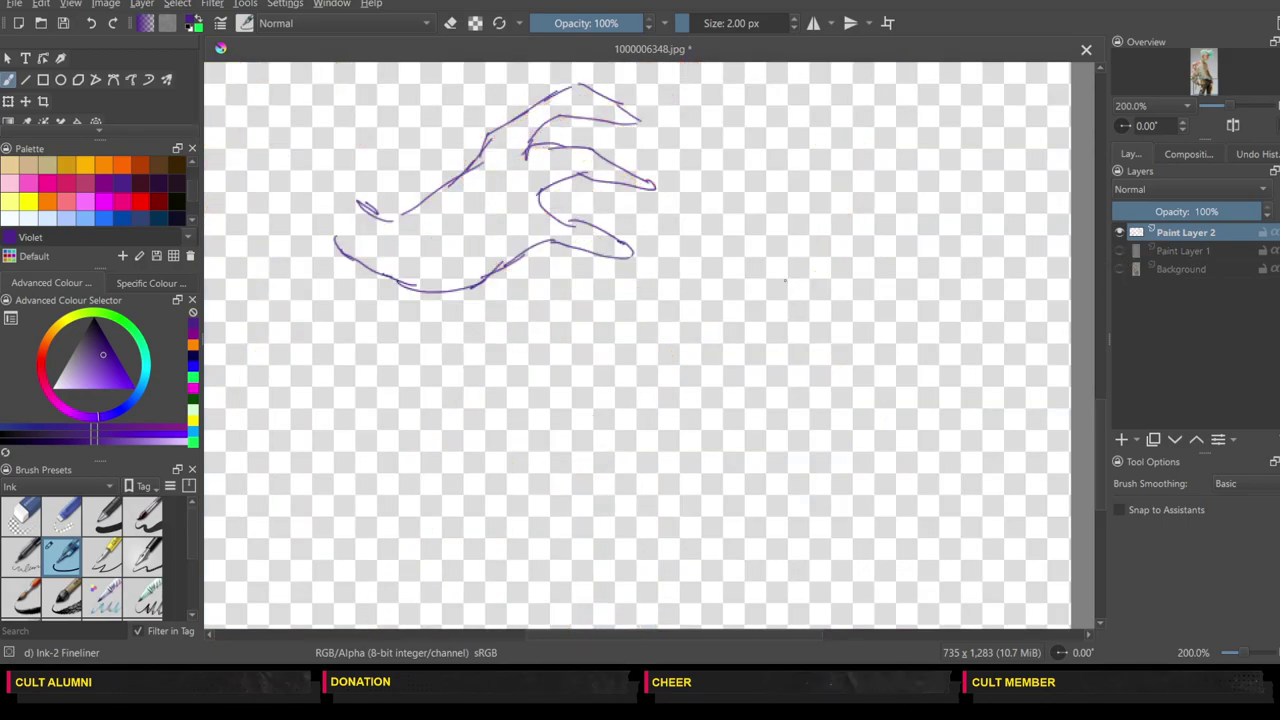
click(9, 102)
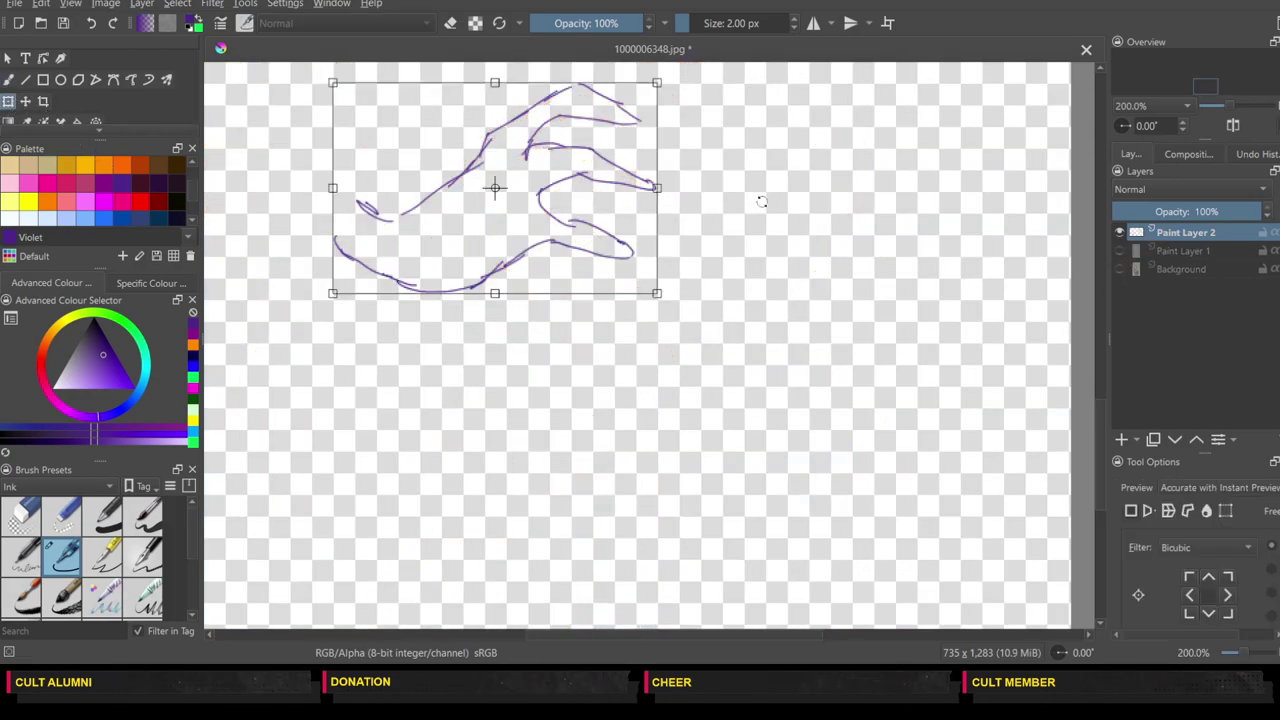
mouse_move(762, 200)
mouse_down()
mouse_move(625, 375)
mouse_move(590, 389)
mouse_move(695, 281)
mouse_move(655, 344)
mouse_up()
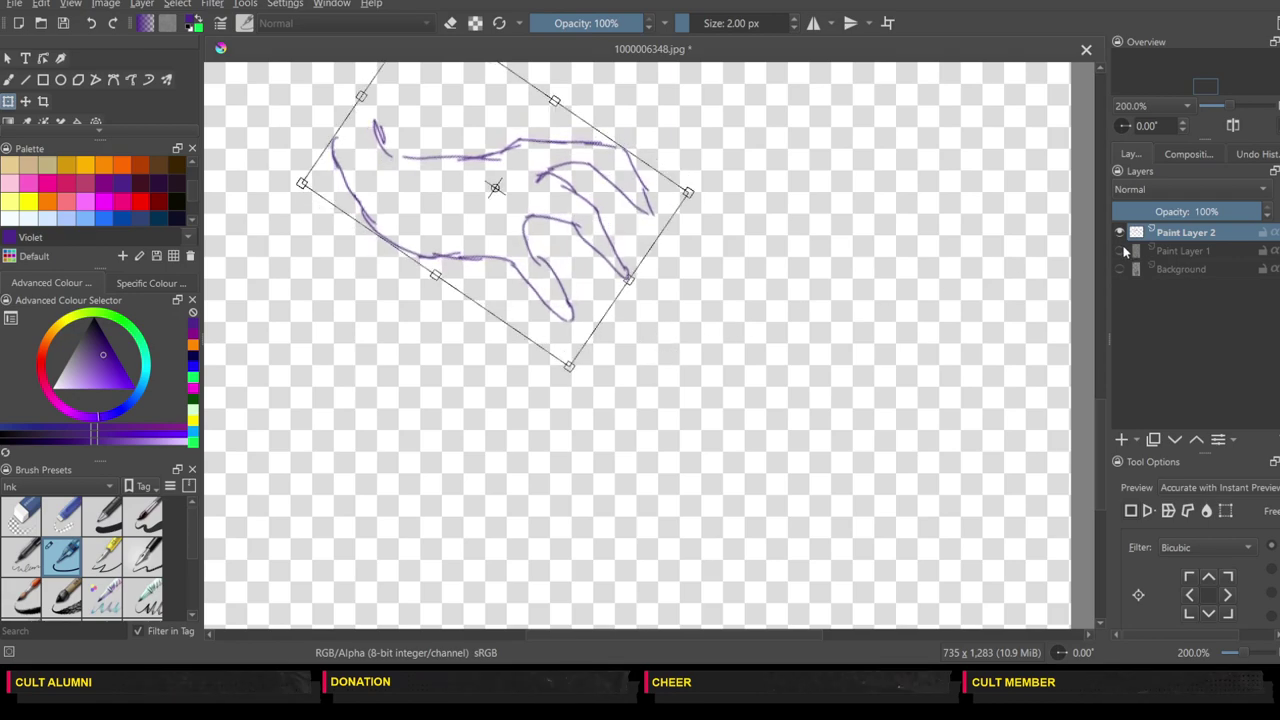
Step: Restore visibility of the orange line art and reference, and hide and delete the layer with the rotated near-hand outline
click(1119, 232)
click(1119, 251)
click(1119, 269)
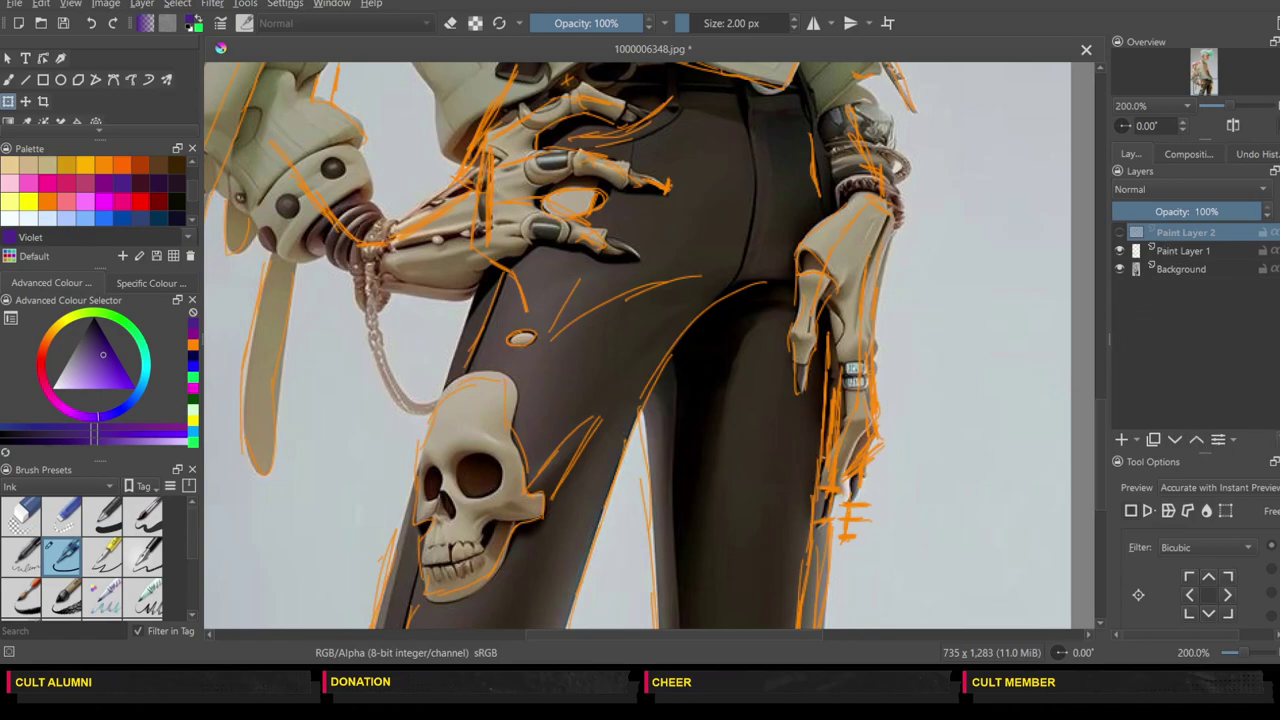
click(1271, 440)
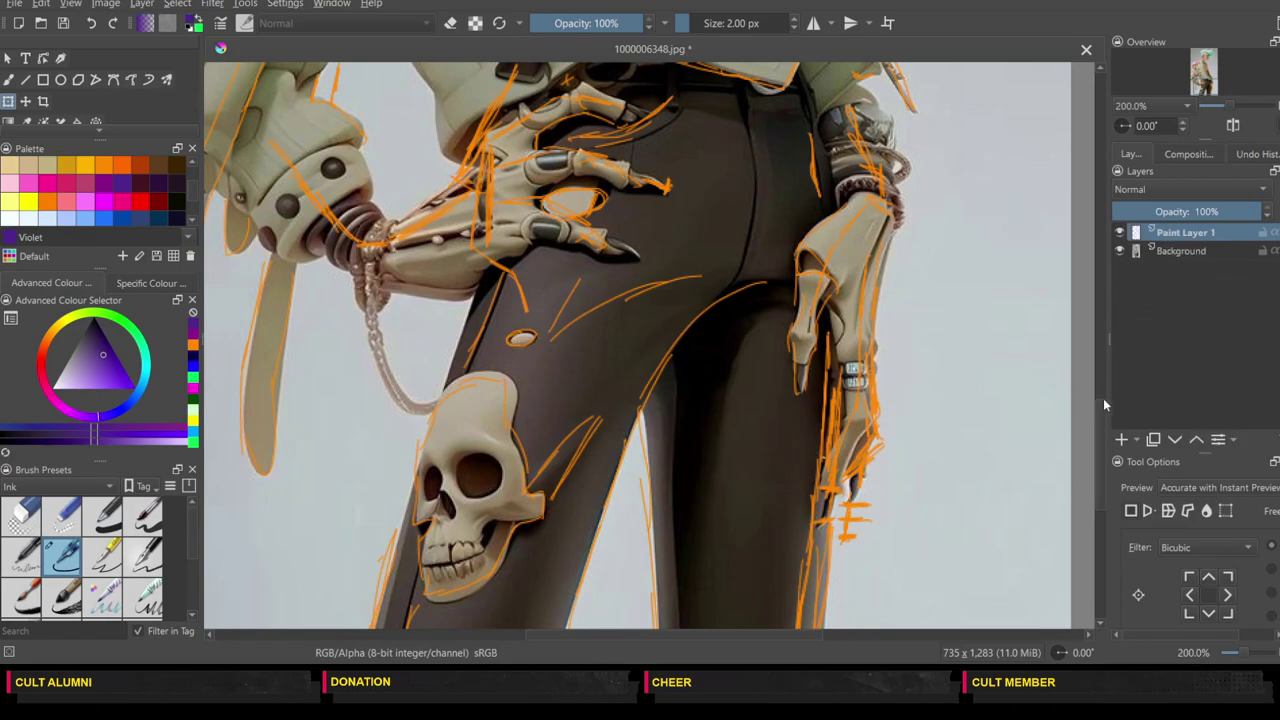
Step: Add one empty paint layer above Paint Layer 1 for the head, undoing the surplus second layer
key(minus)
key(minus)
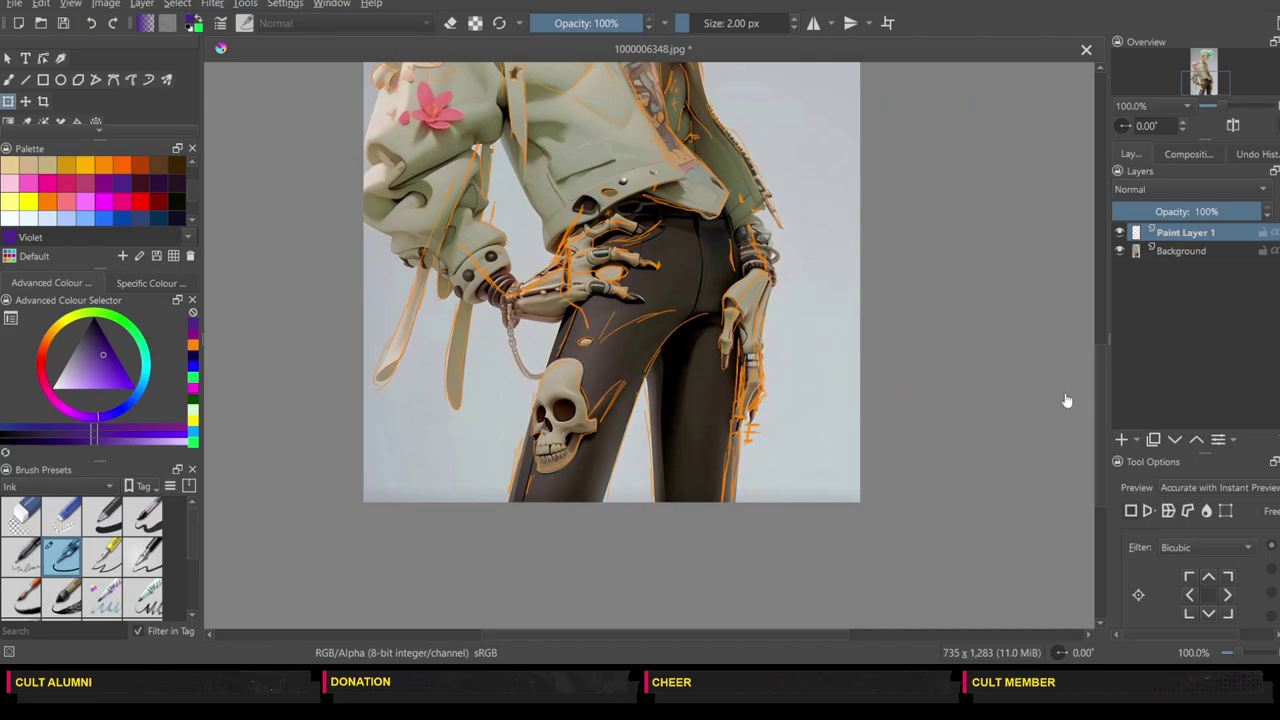
scroll(1101, 412, up, 10)
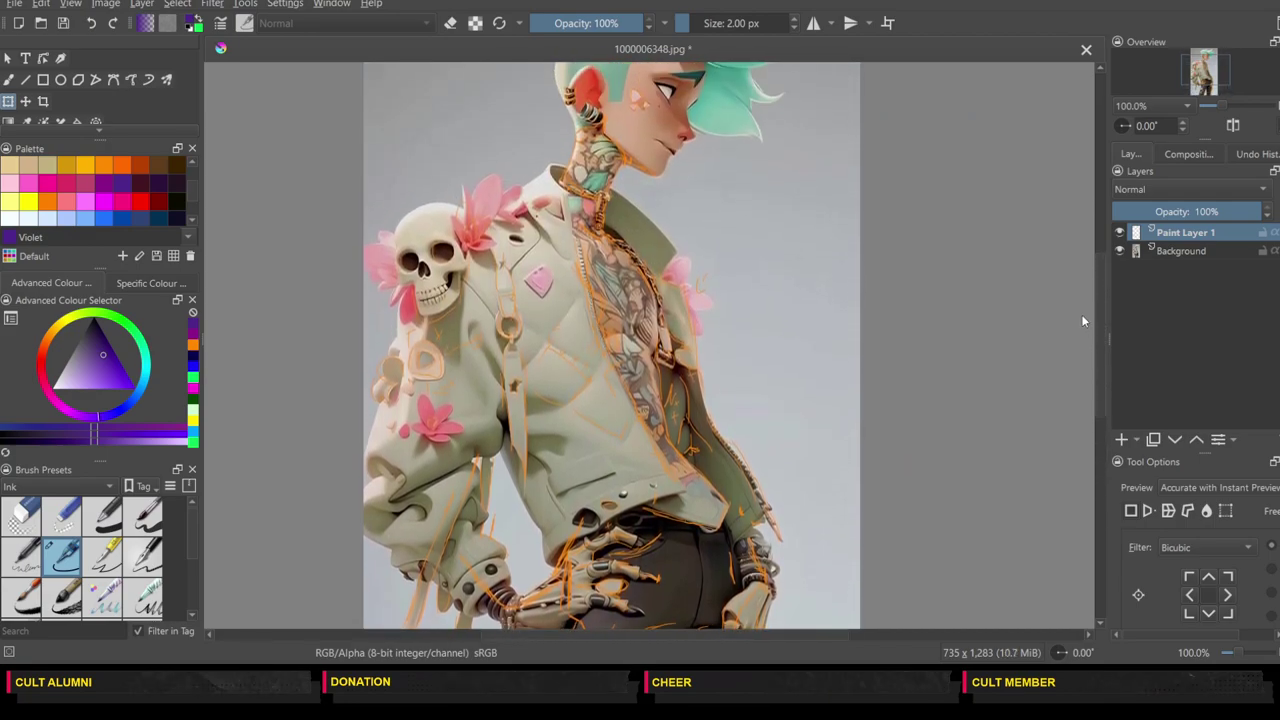
scroll(1078, 305, up, 3)
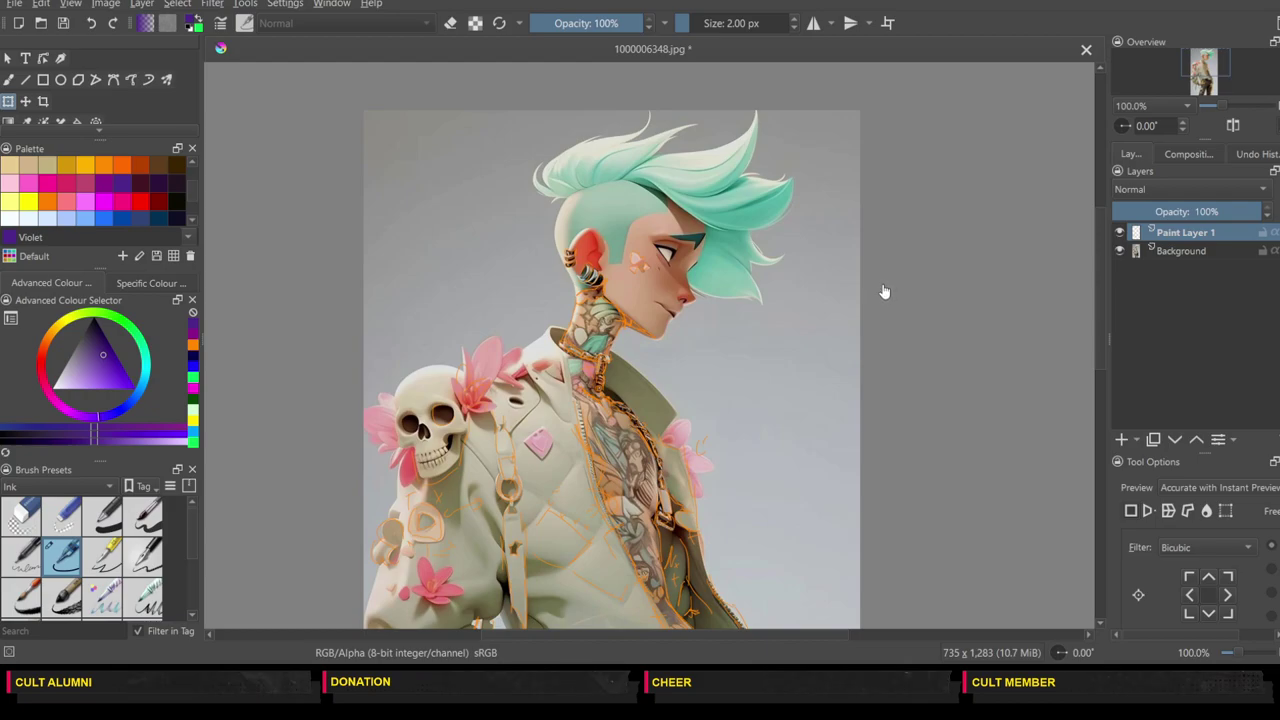
click(1121, 439)
click(1121, 439)
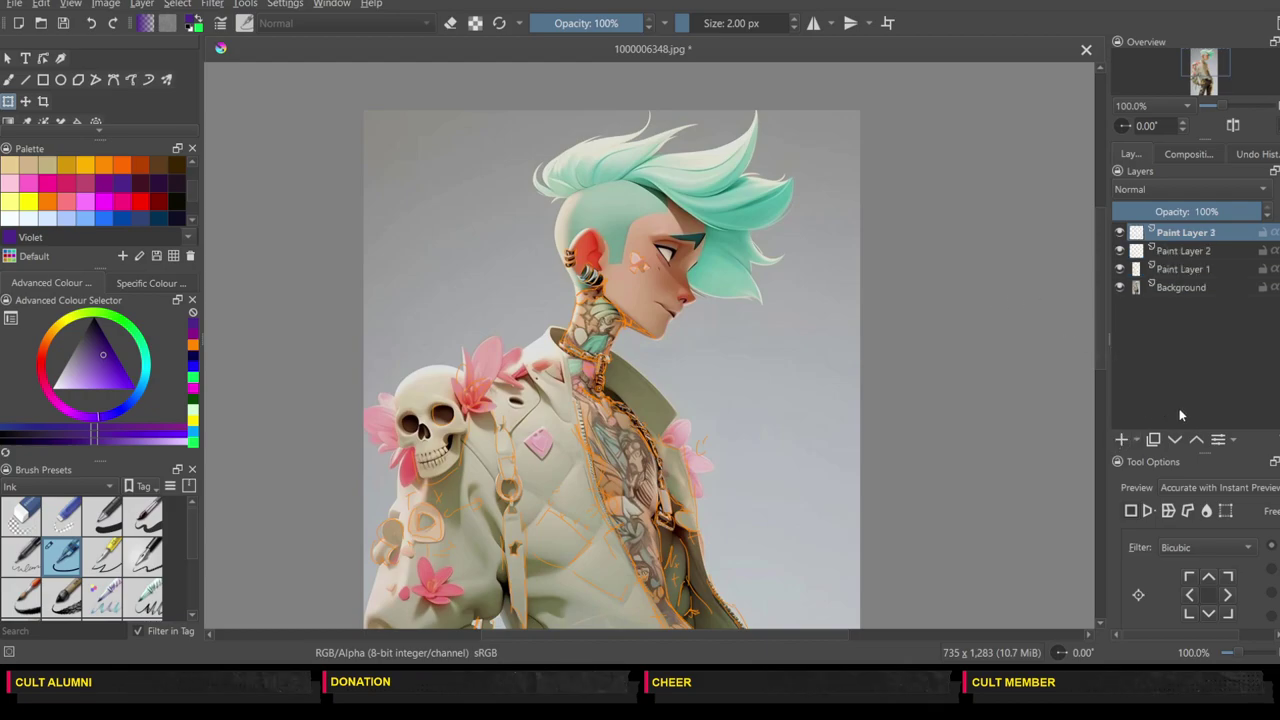
key(ctrl+z)
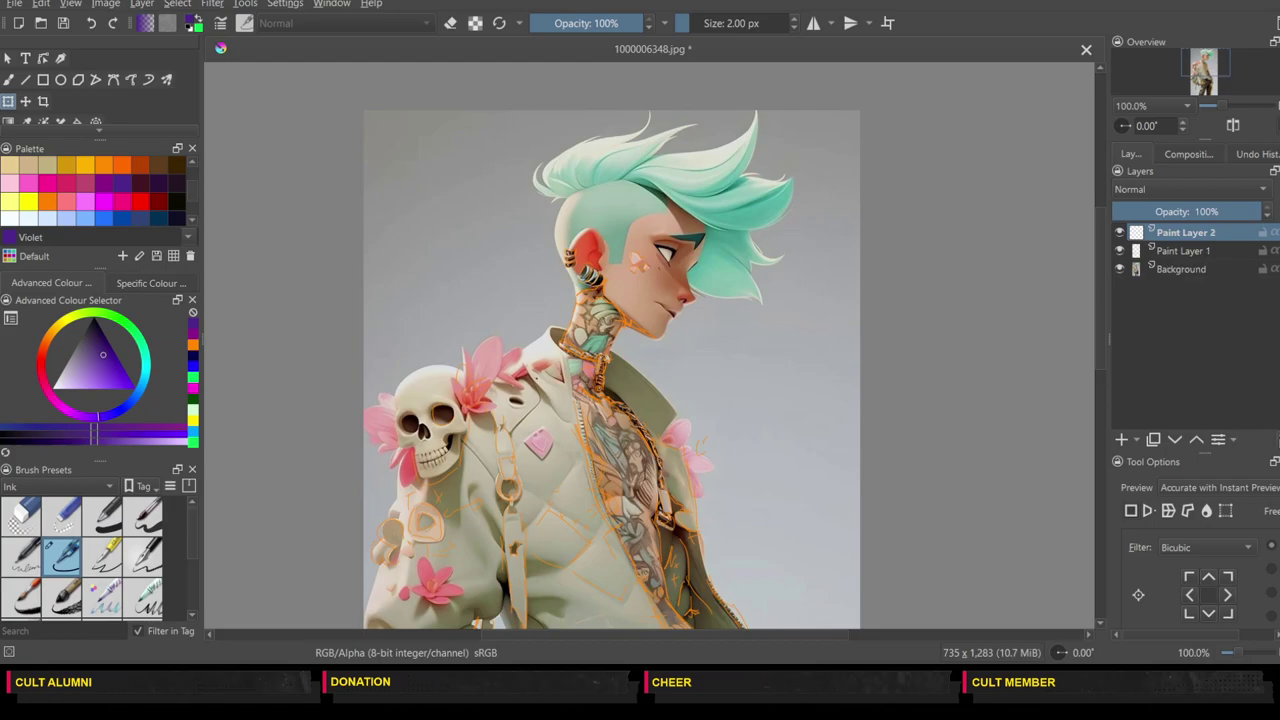
Step: Trace the back of the character's swept hair and its upper rear edge in green on Paint Layer 2
click(145, 352)
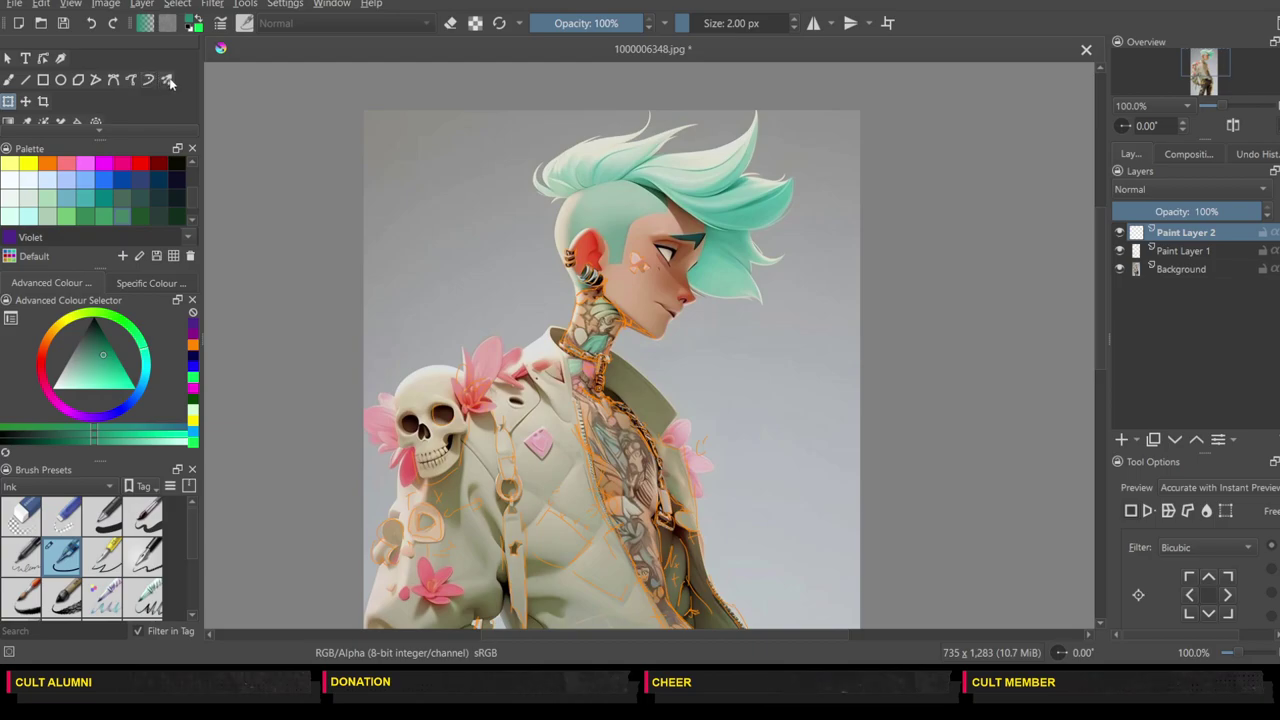
click(1203, 251)
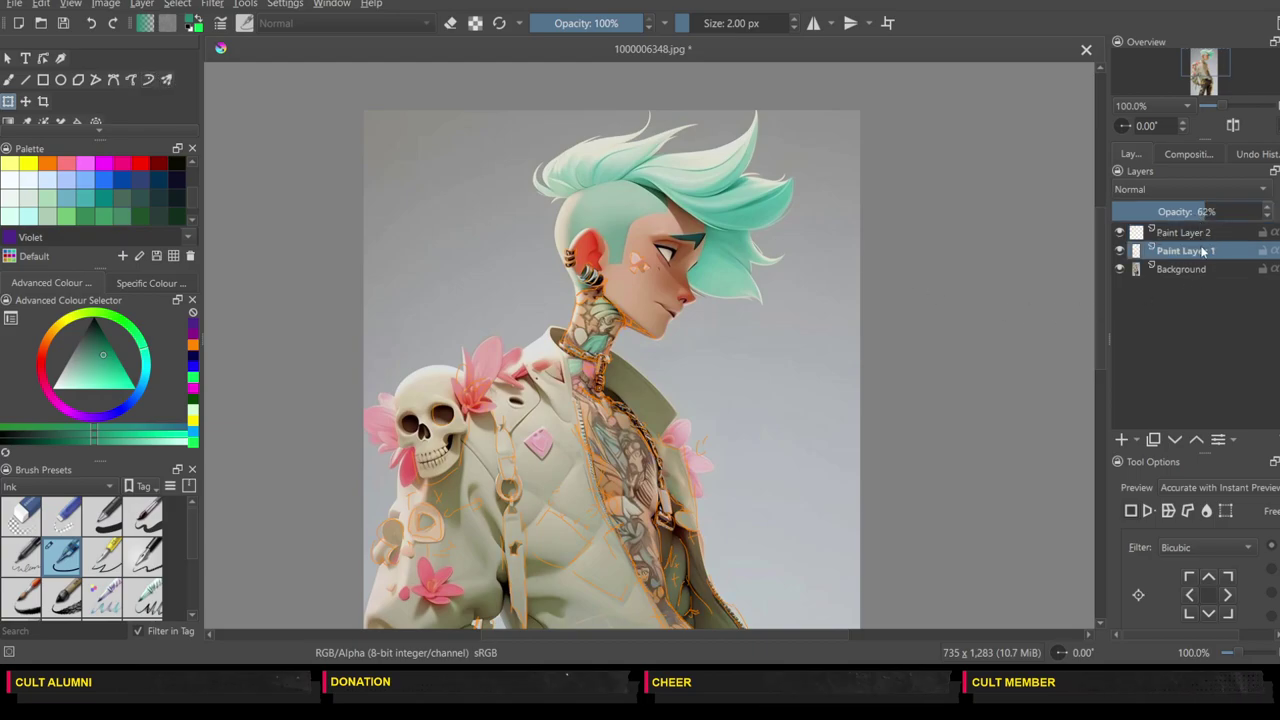
click(1195, 232)
key(plus)
key(plus)
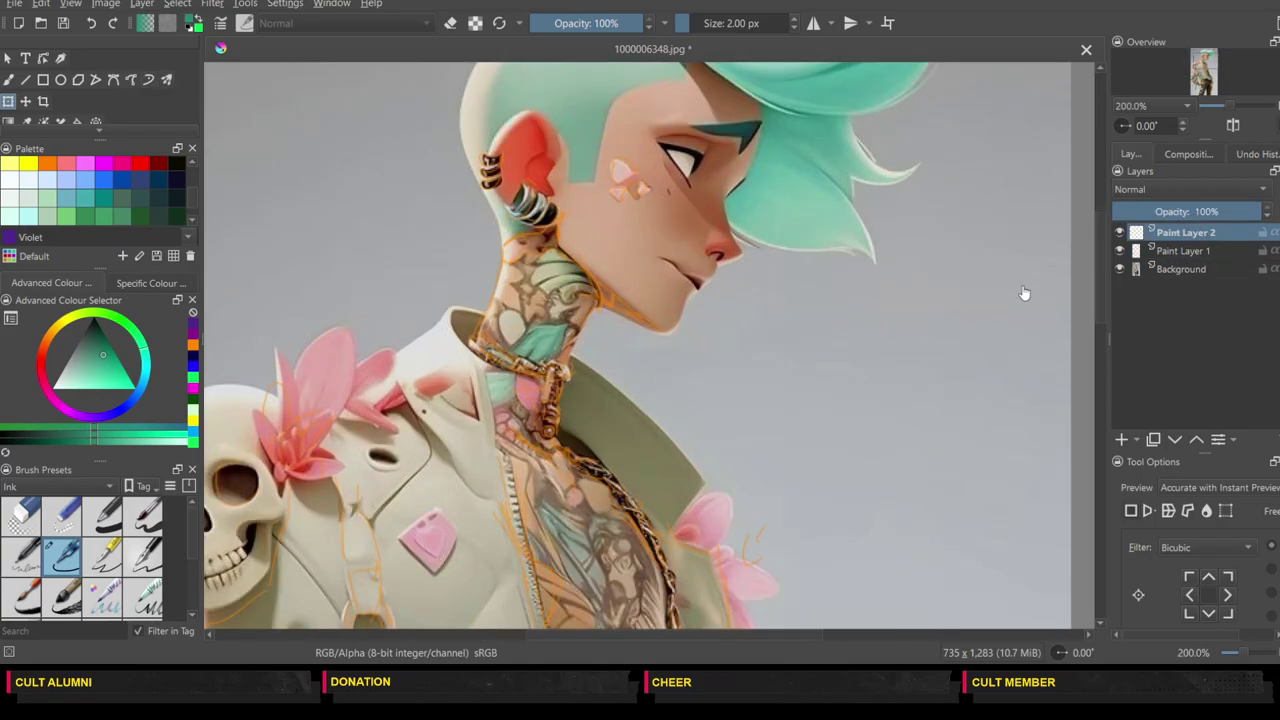
click(1102, 348)
drag(1102, 348, 1080, 189)
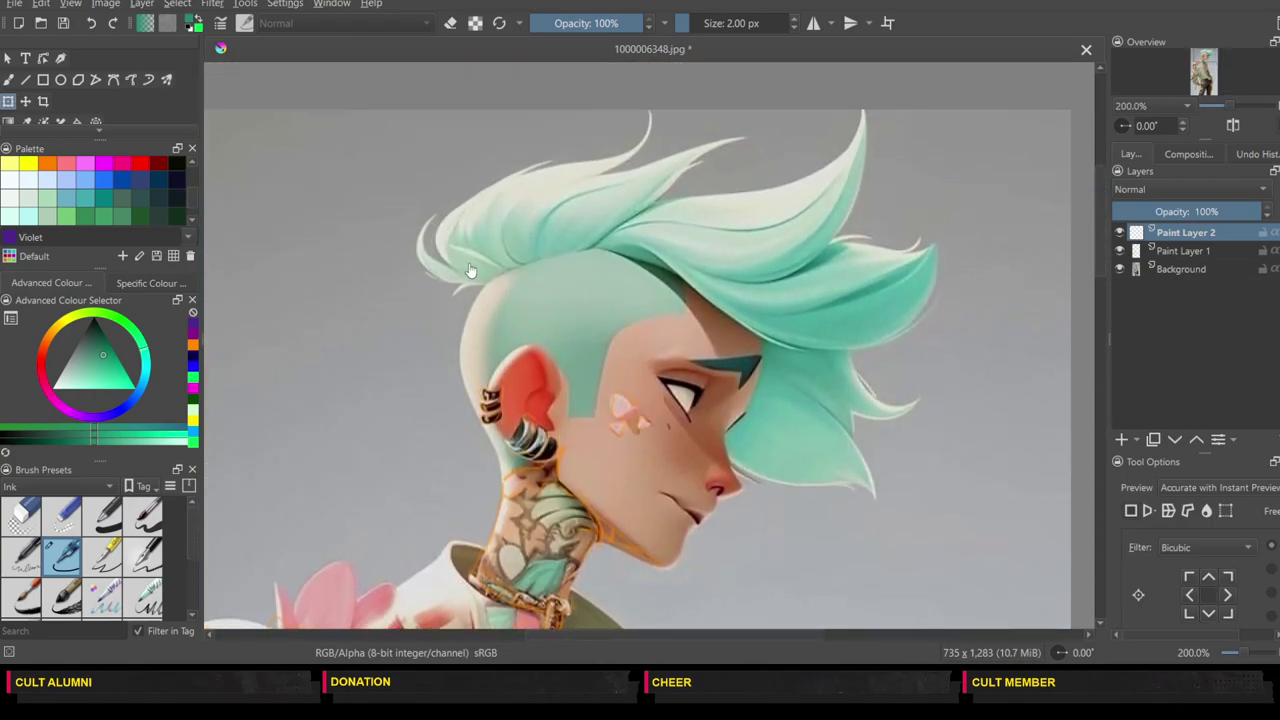
click(8, 79)
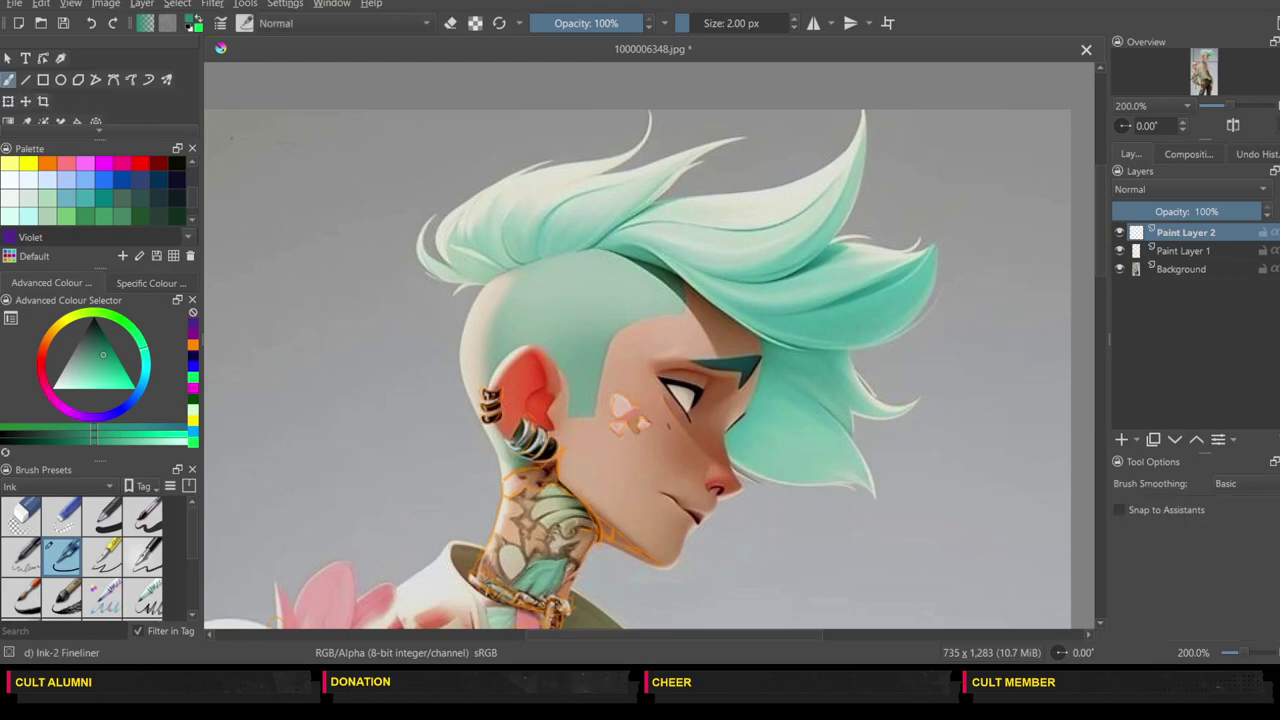
drag(481, 283, 449, 291)
mouse_move(418, 250)
mouse_down()
mouse_move(435, 213)
mouse_move(457, 273)
mouse_move(455, 208)
mouse_move(543, 160)
mouse_move(590, 159)
mouse_up()
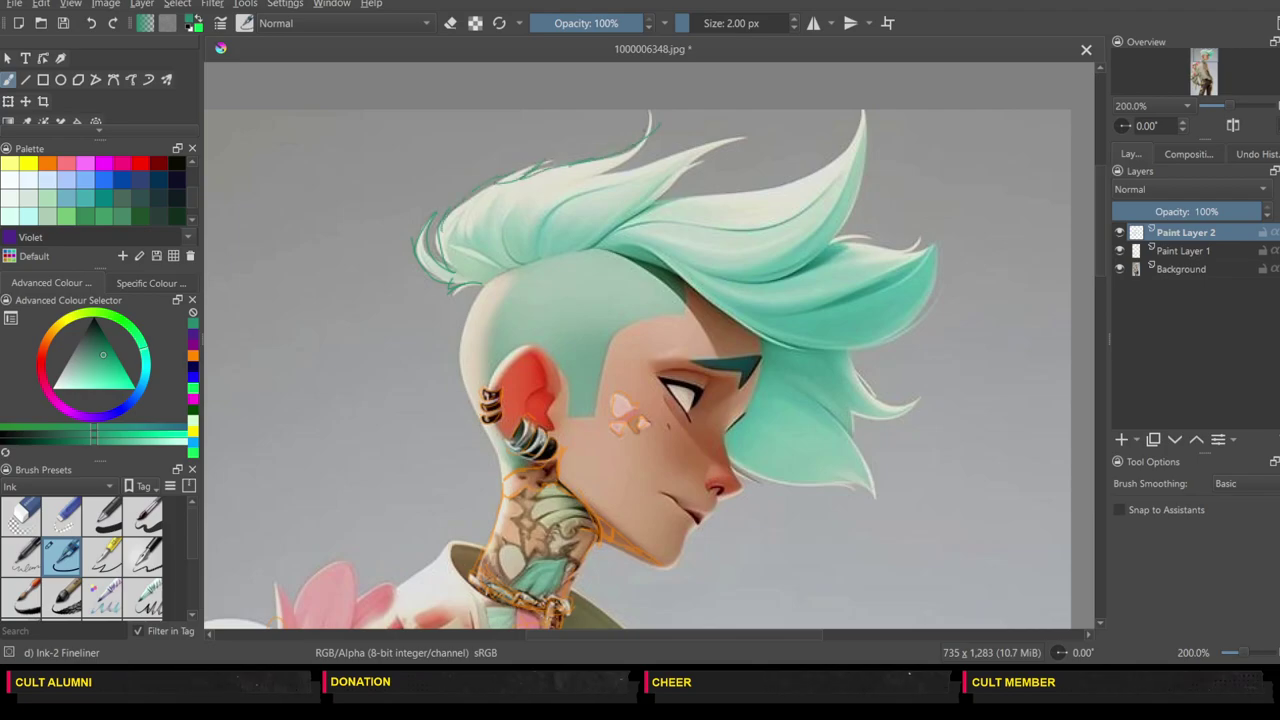
Step: Outline the hair's upper tufts, large front swoop and hanging forelock in green down to its lowest tip
mouse_move(653, 115)
mouse_down()
mouse_move(610, 184)
mouse_move(720, 134)
mouse_move(625, 220)
mouse_move(840, 164)
mouse_move(862, 122)
mouse_move(798, 262)
mouse_move(620, 250)
mouse_move(848, 346)
mouse_move(938, 248)
mouse_move(838, 288)
mouse_up()
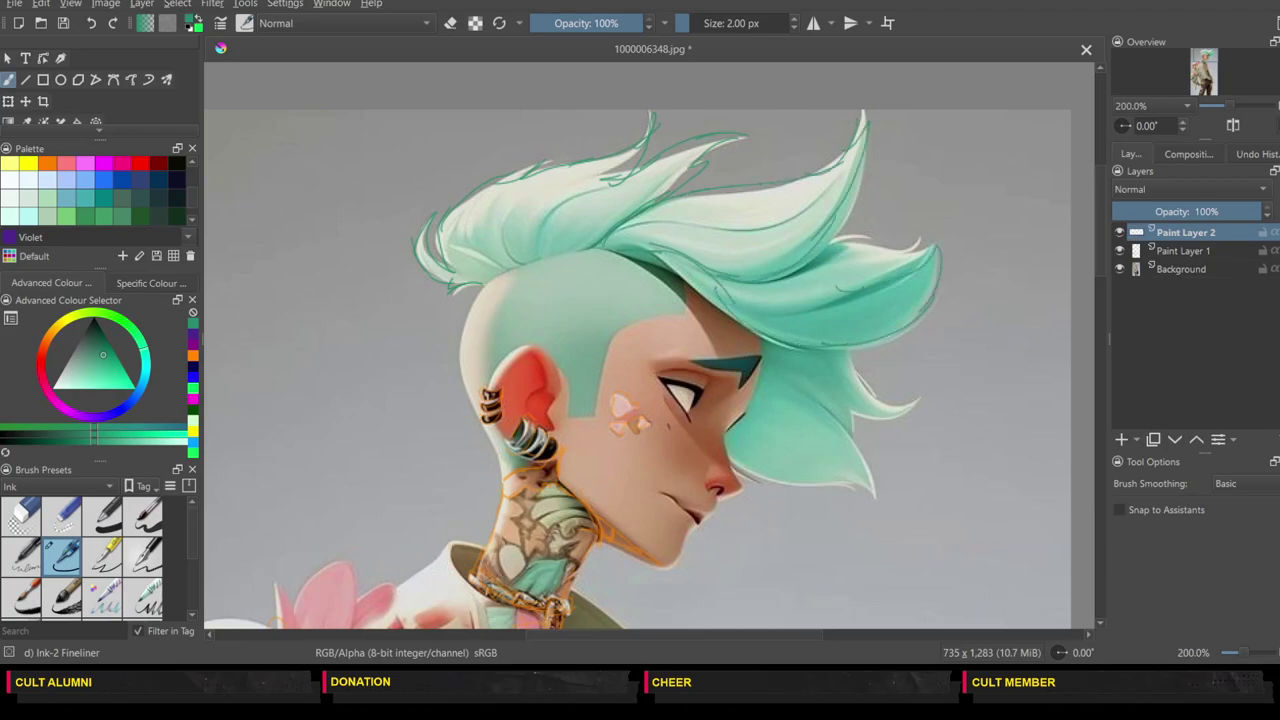
mouse_move(930, 258)
mouse_down()
mouse_move(876, 240)
mouse_move(918, 244)
mouse_up()
mouse_move(855, 354)
mouse_down()
mouse_move(870, 386)
mouse_move(914, 410)
mouse_move(852, 438)
mouse_move(873, 512)
mouse_up()
mouse_move(873, 512)
mouse_down()
mouse_move(834, 474)
mouse_move(770, 484)
mouse_move(732, 458)
mouse_up()
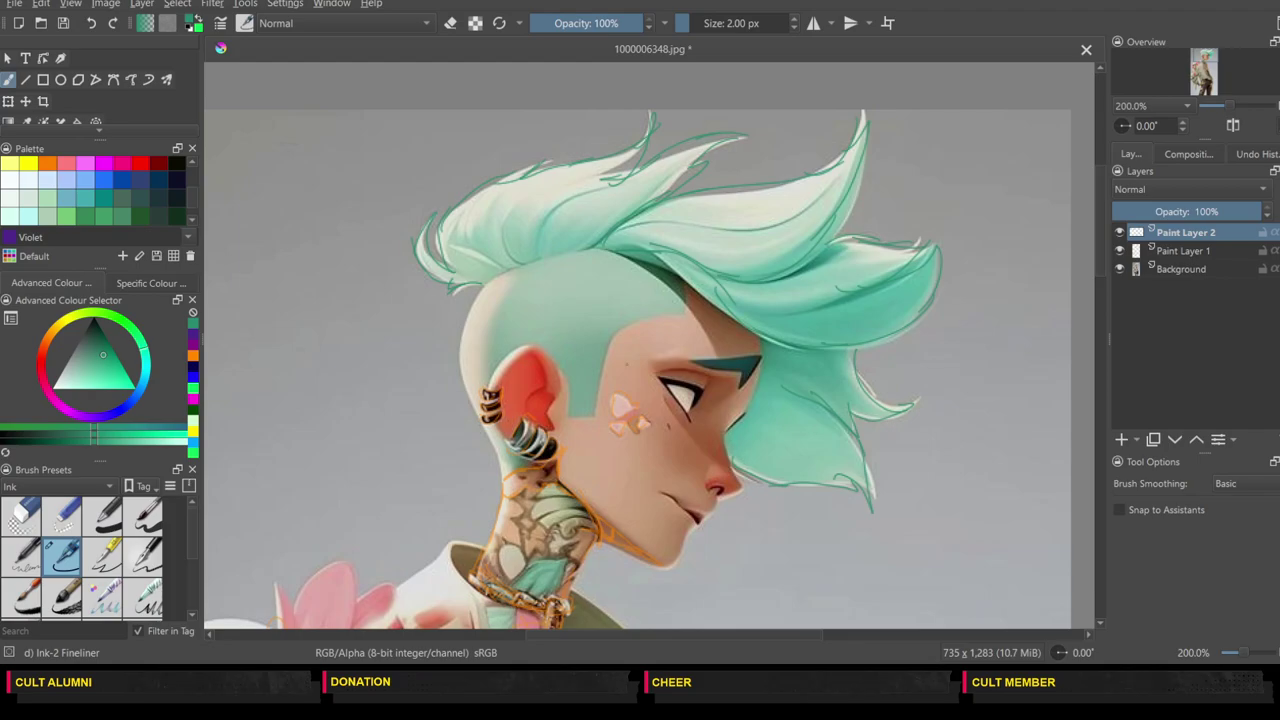
Step: Trace the shaved hair section, back of the head, ear with its rings and jawline in green on Paint Layer 2
mouse_move(482, 290)
mouse_down()
mouse_move(512, 266)
mouse_move(602, 256)
mouse_up()
mouse_move(684, 312)
mouse_down()
mouse_move(616, 336)
mouse_move(602, 404)
mouse_move(566, 420)
mouse_up()
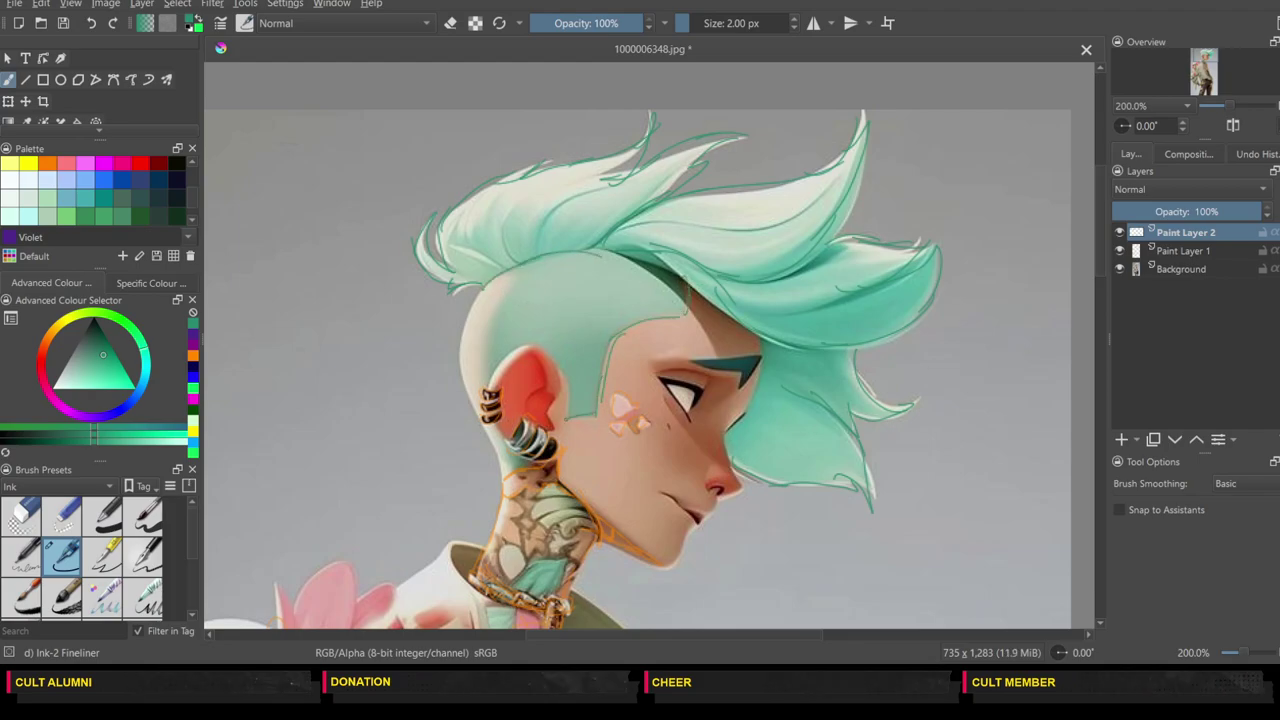
mouse_move(476, 290)
mouse_down()
mouse_move(461, 356)
mouse_move(497, 454)
mouse_up()
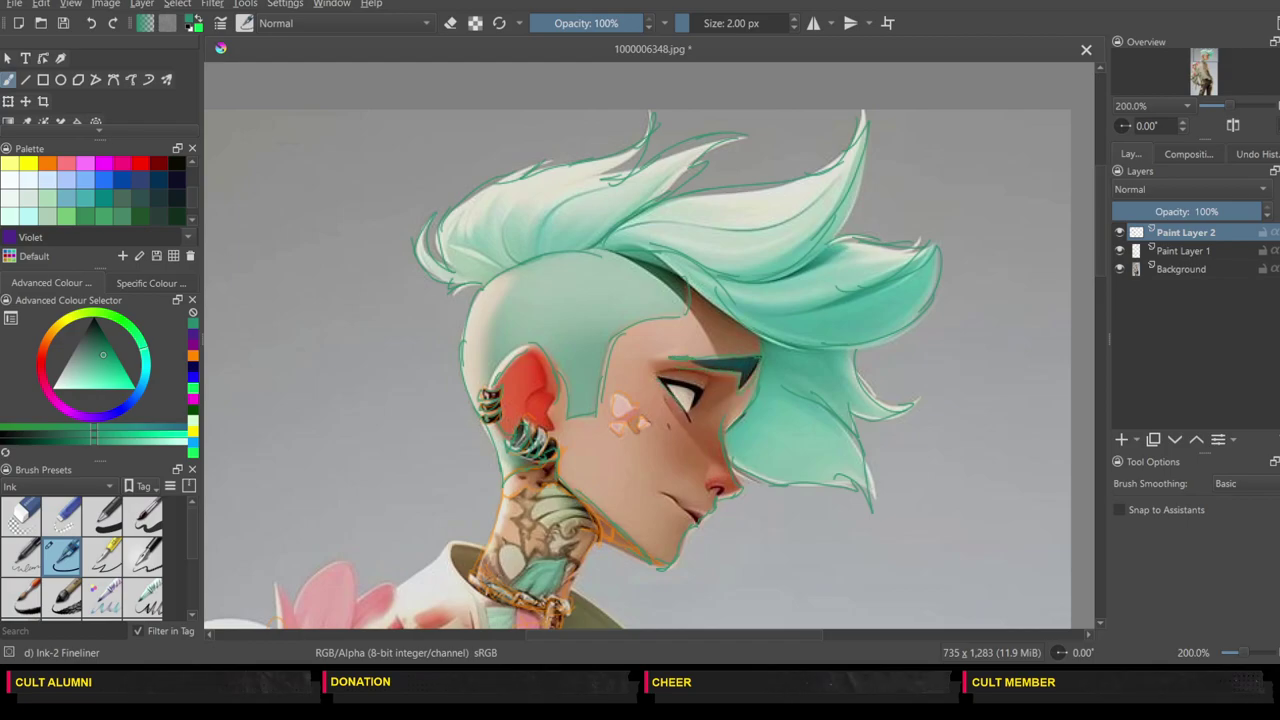
Step: Draw the eyebrow, eye, cheek markings, nose and mouth in green, undoing one stray stroke near the brow
drag(704, 391, 667, 381)
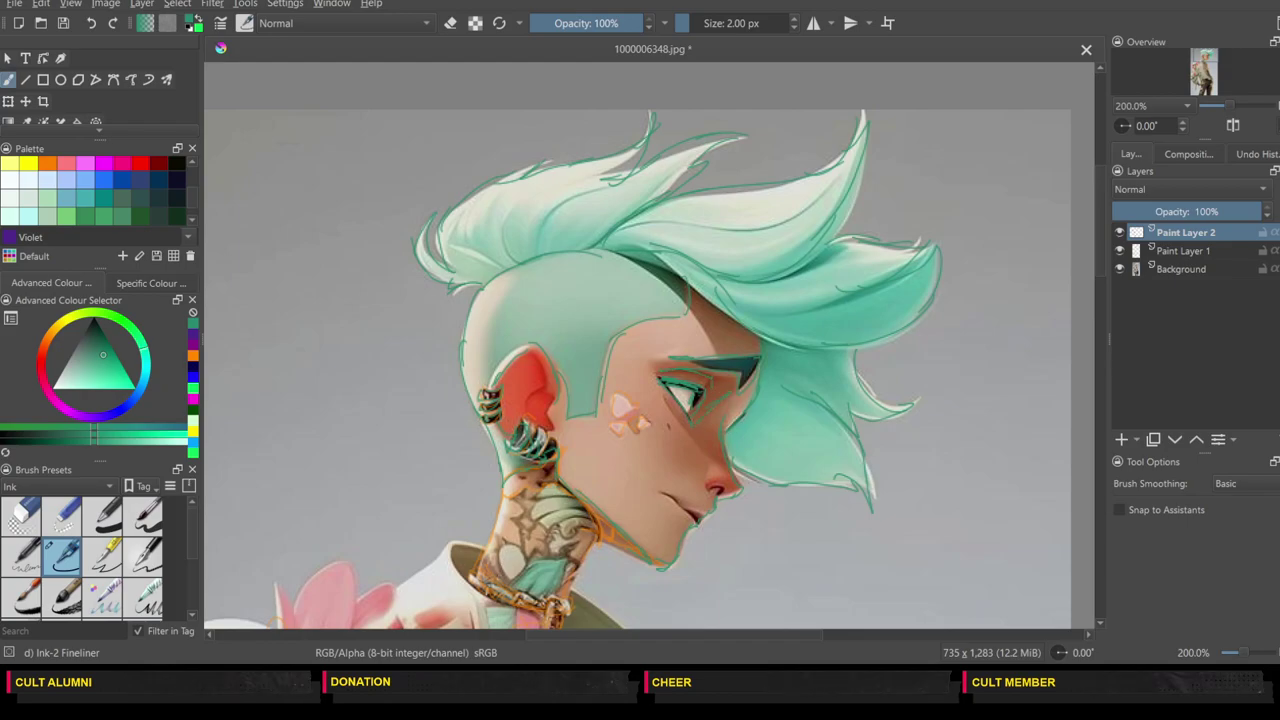
mouse_move(662, 359)
mouse_down()
mouse_move(644, 364)
mouse_move(657, 384)
mouse_up()
click(90, 24)
mouse_move(637, 418)
mouse_down()
mouse_move(621, 410)
mouse_move(626, 430)
mouse_move(635, 412)
mouse_up()
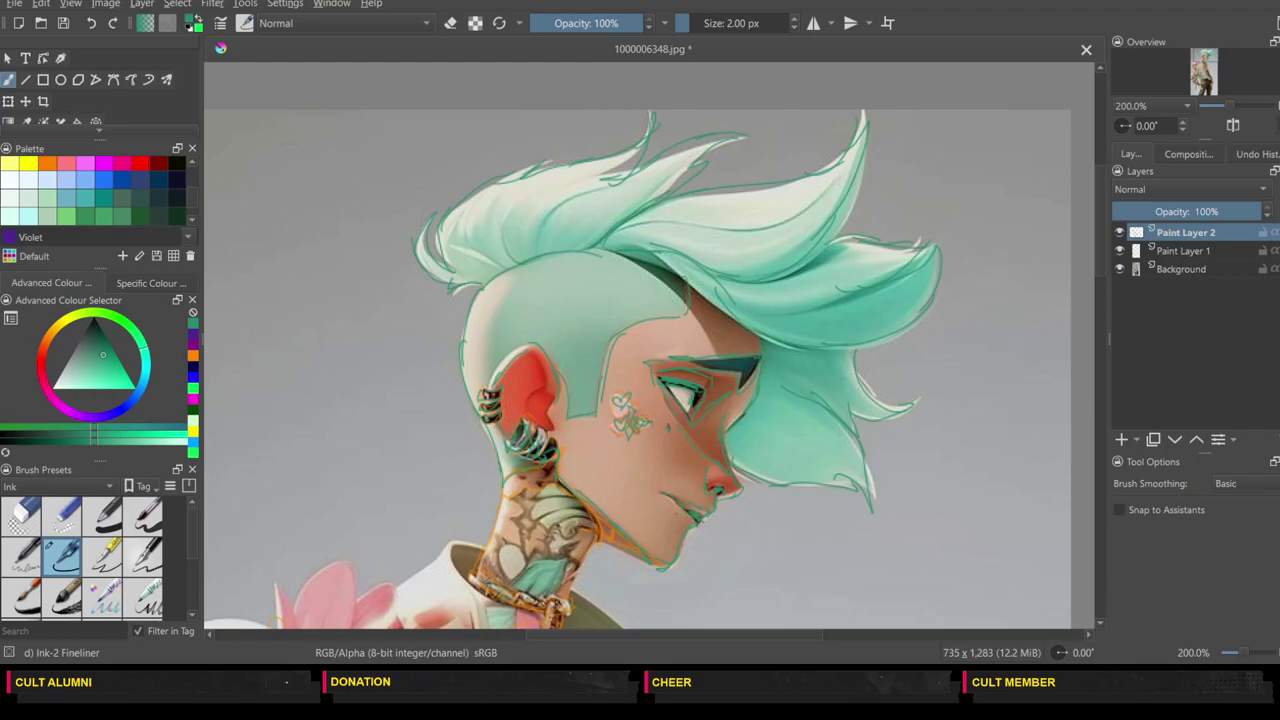
drag(649, 478, 665, 449)
Step: Trace the chain necklace in green from the neck down the chest to its hanging pendant
scroll(1100, 276, down, 5)
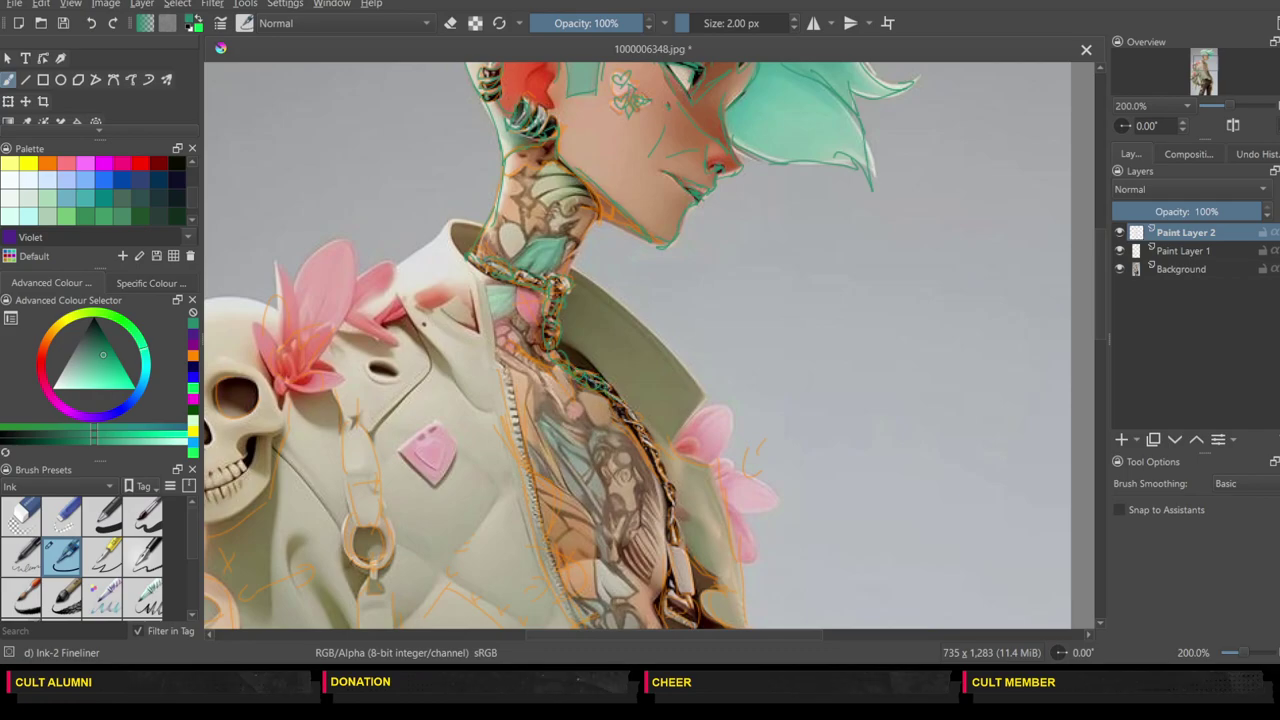
drag(608, 391, 637, 437)
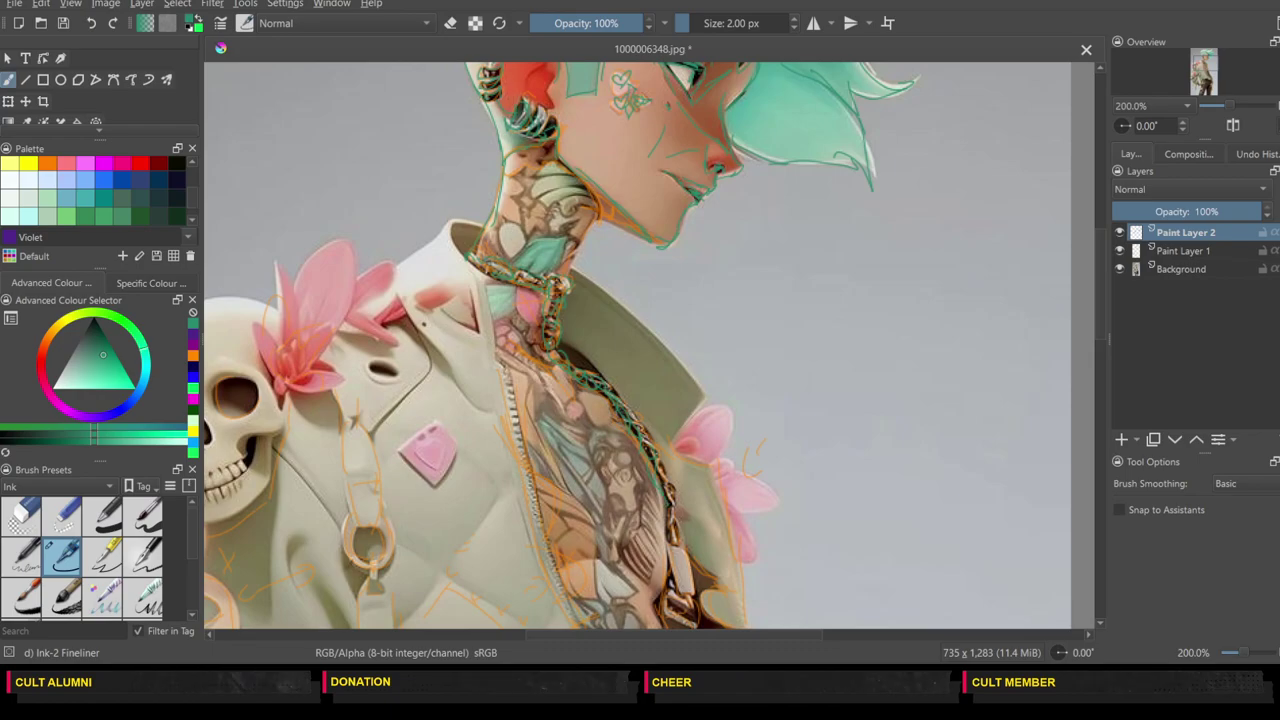
drag(648, 456, 670, 542)
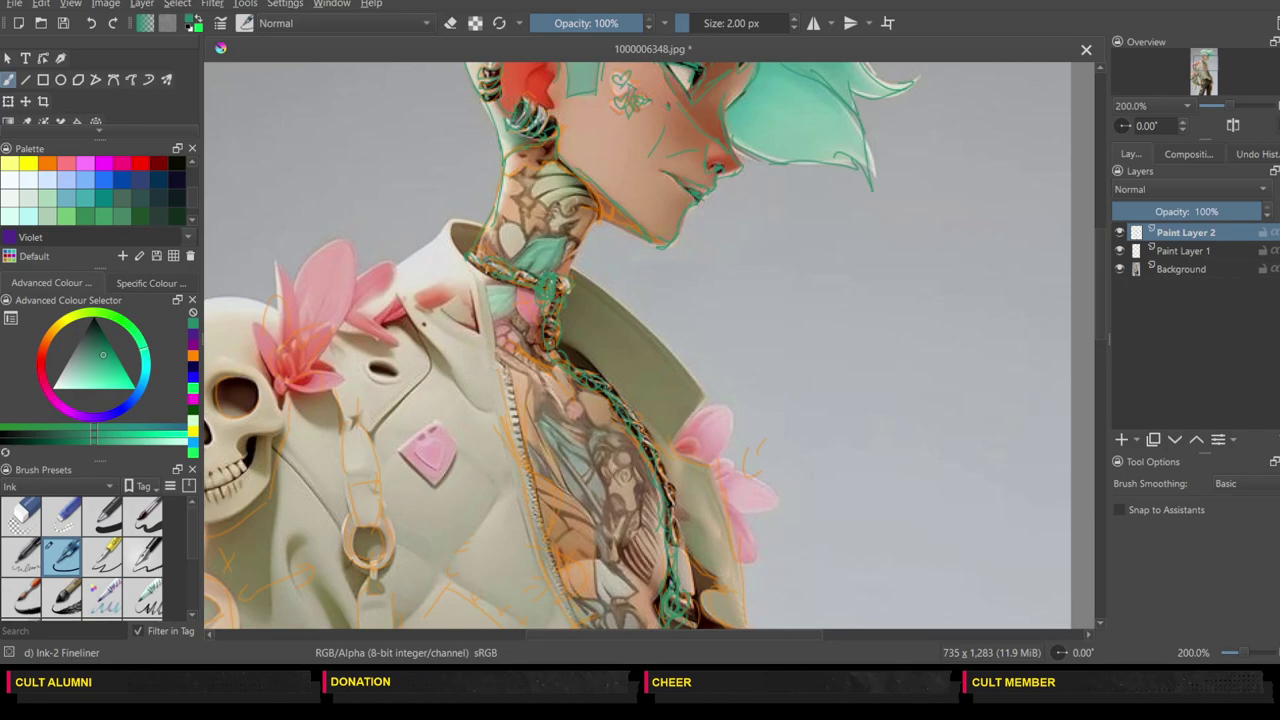
Step: Outline the jacket's raised collar and near shoulder line in green, and add the neck and upper chest tattoo lines
drag(708, 378, 692, 399)
mouse_move(610, 285)
mouse_down()
mouse_move(703, 390)
mouse_move(630, 311)
mouse_up()
drag(452, 231, 449, 249)
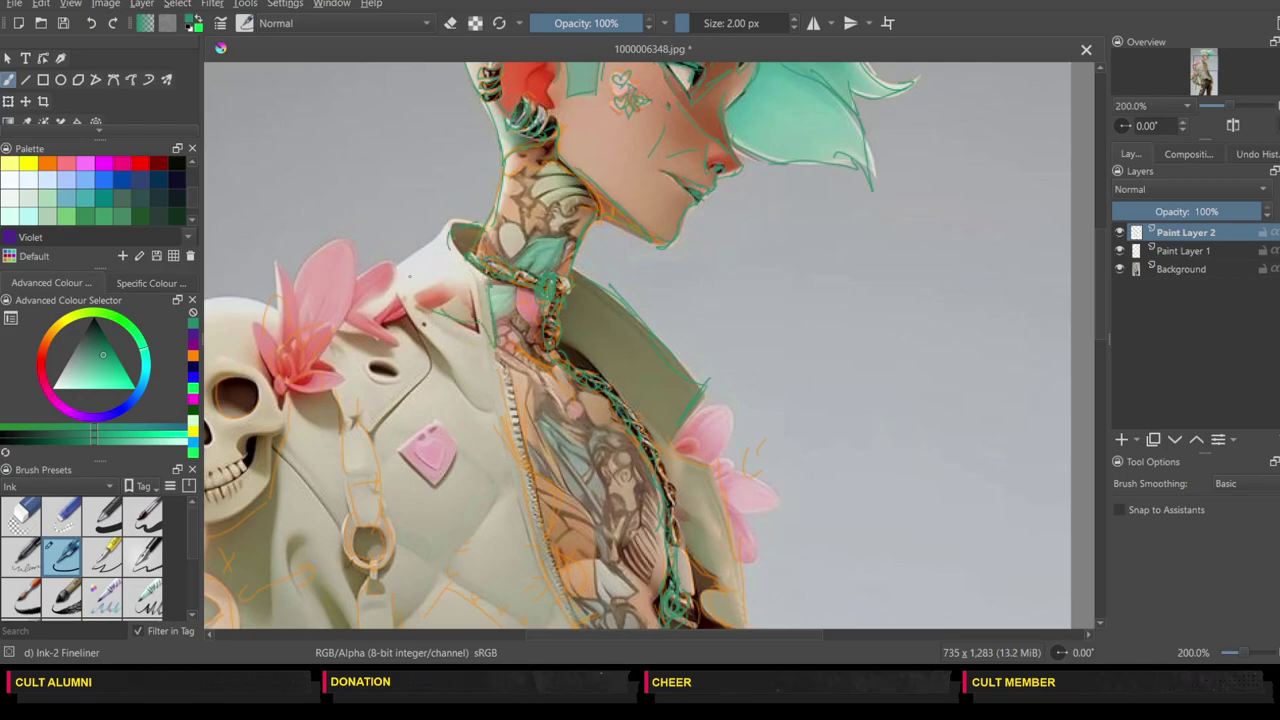
drag(392, 274, 443, 227)
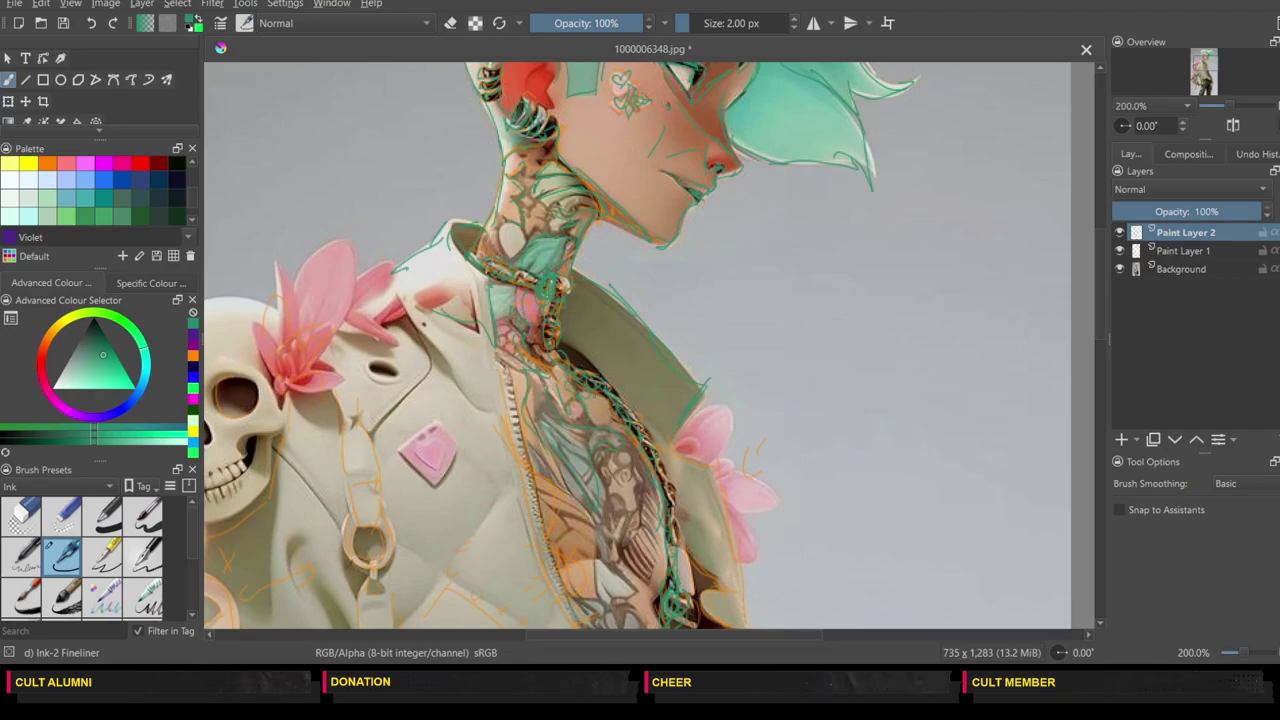
Step: Trace the jacket's near zipper edge down the chest and the far lapel beside the pink flowers in green
scroll(1101, 278, down, 5)
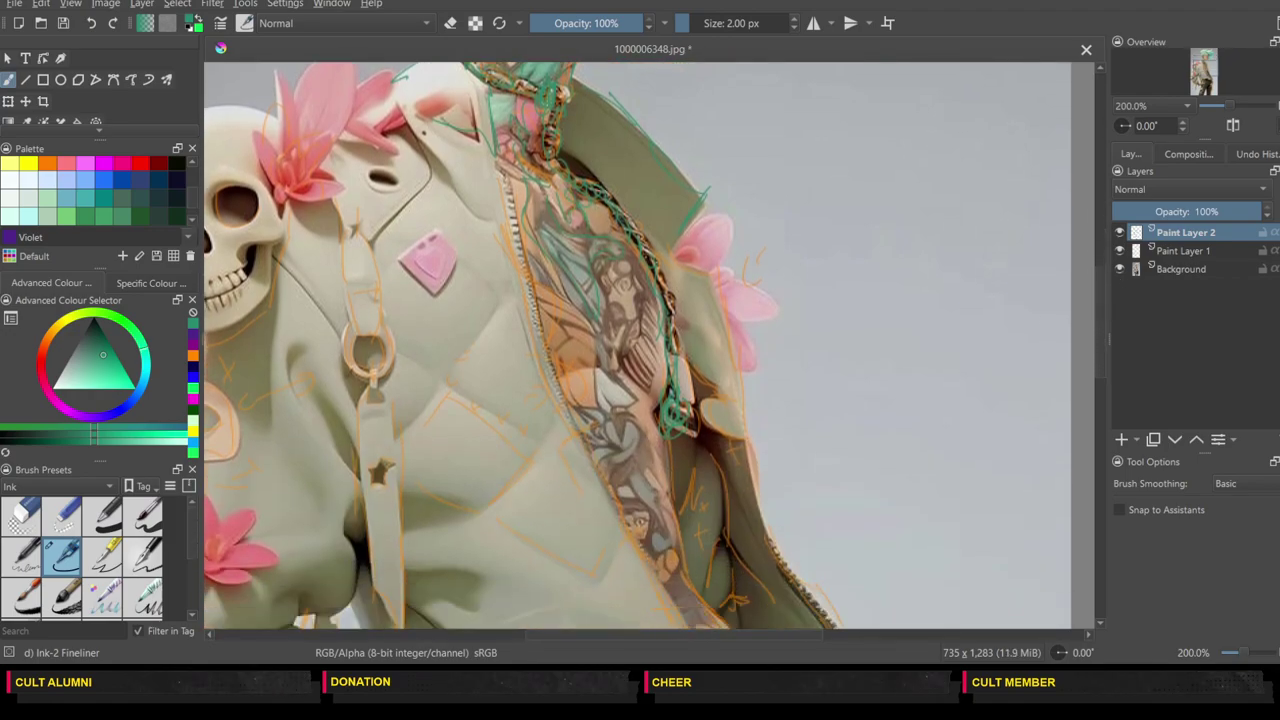
drag(501, 172, 566, 430)
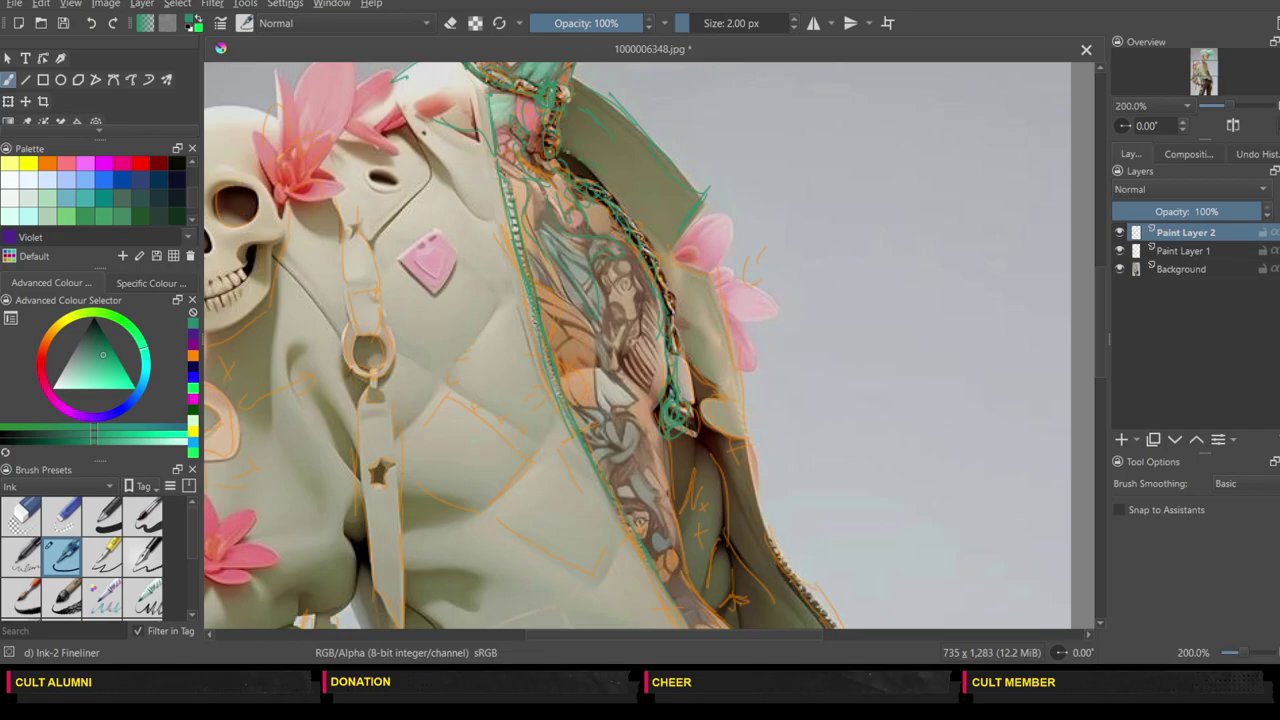
mouse_move(688, 263)
mouse_down()
mouse_move(706, 273)
mouse_move(747, 433)
mouse_move(680, 357)
mouse_up()
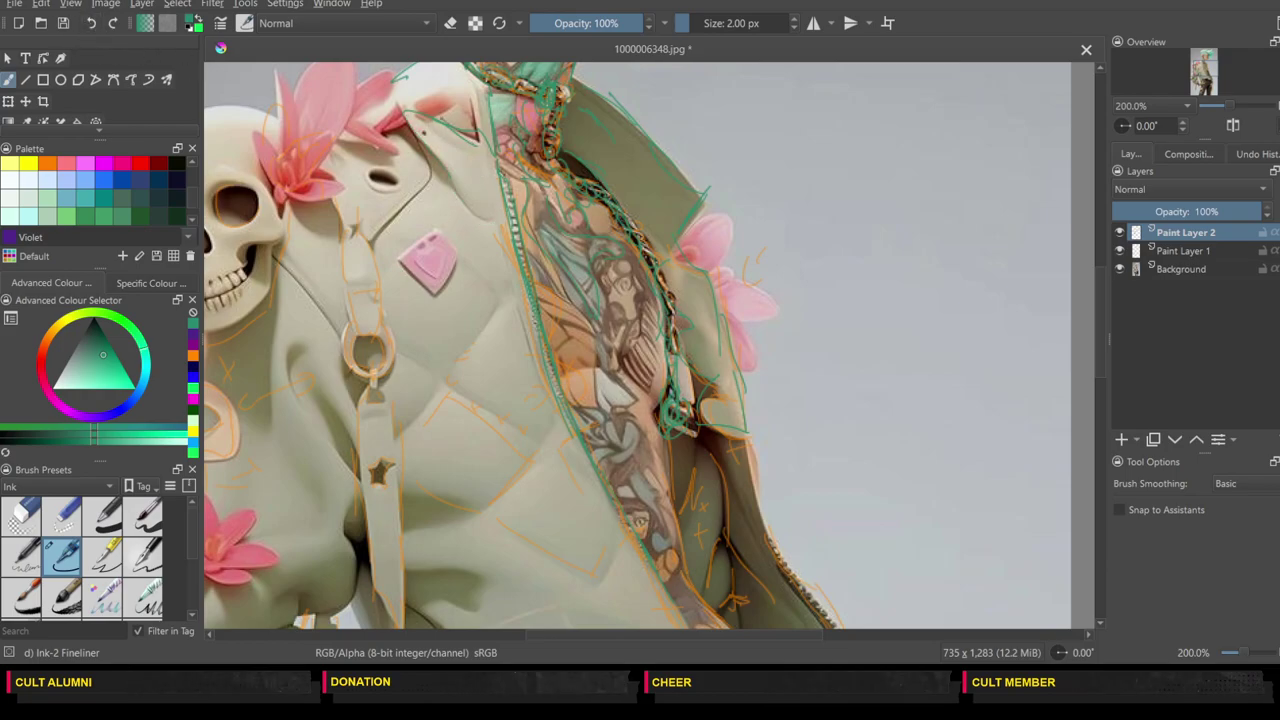
Step: Draw the curved shoulder seam and chest fold lines beside the zipper on the jacket's near front panel
drag(424, 136, 488, 221)
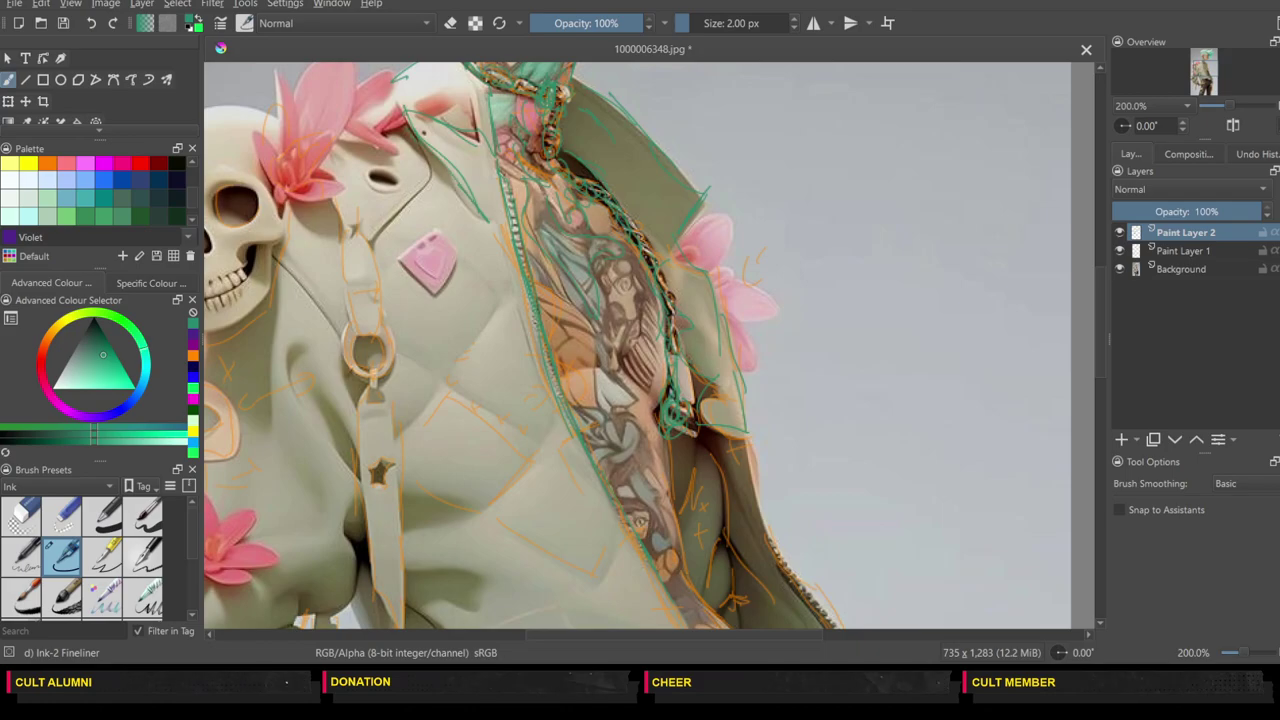
mouse_move(411, 99)
mouse_down()
mouse_move(407, 111)
mouse_move(414, 99)
mouse_up()
drag(482, 216, 476, 266)
drag(474, 224, 494, 330)
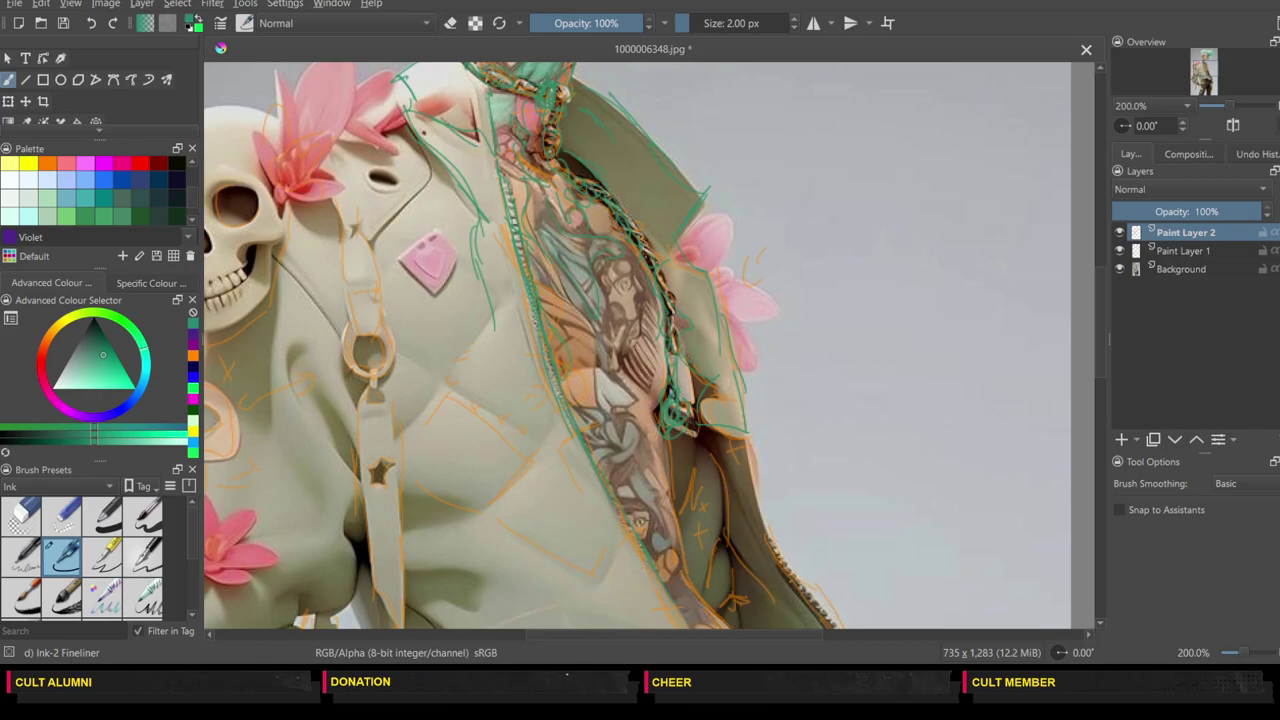
drag(546, 362, 508, 370)
drag(516, 252, 506, 272)
Step: Continue the jacket's near front edge down to its lower corner and trace the bottom hem above the skeletal hand
scroll(1103, 316, down, 1)
scroll(1105, 327, down, 5)
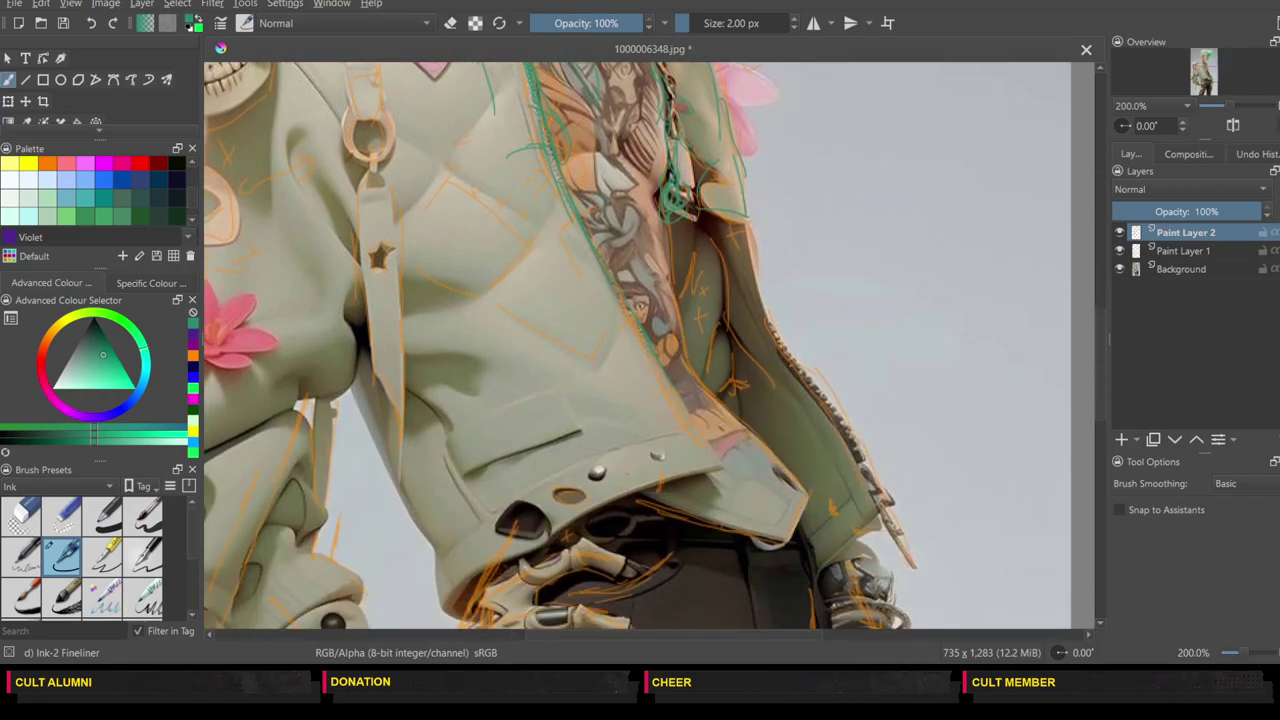
mouse_move(630, 322)
mouse_down()
mouse_move(708, 446)
mouse_move(692, 422)
mouse_up()
drag(656, 366, 686, 412)
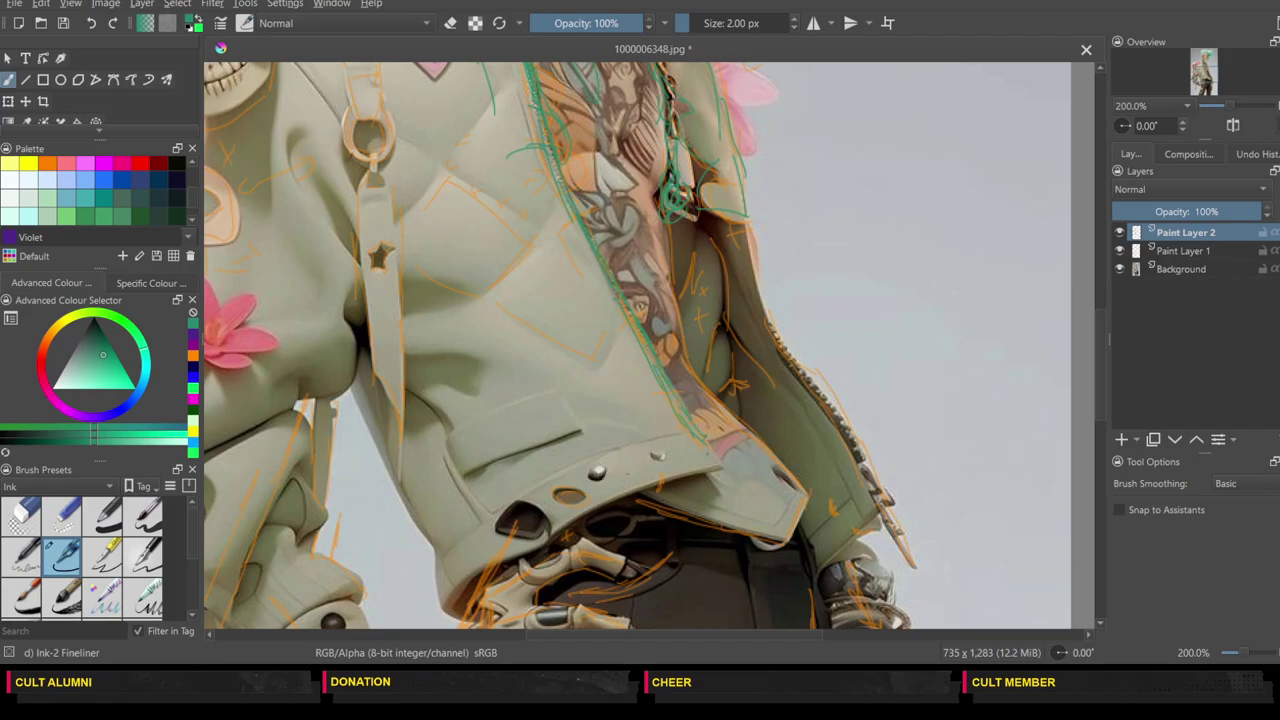
drag(718, 455, 563, 525)
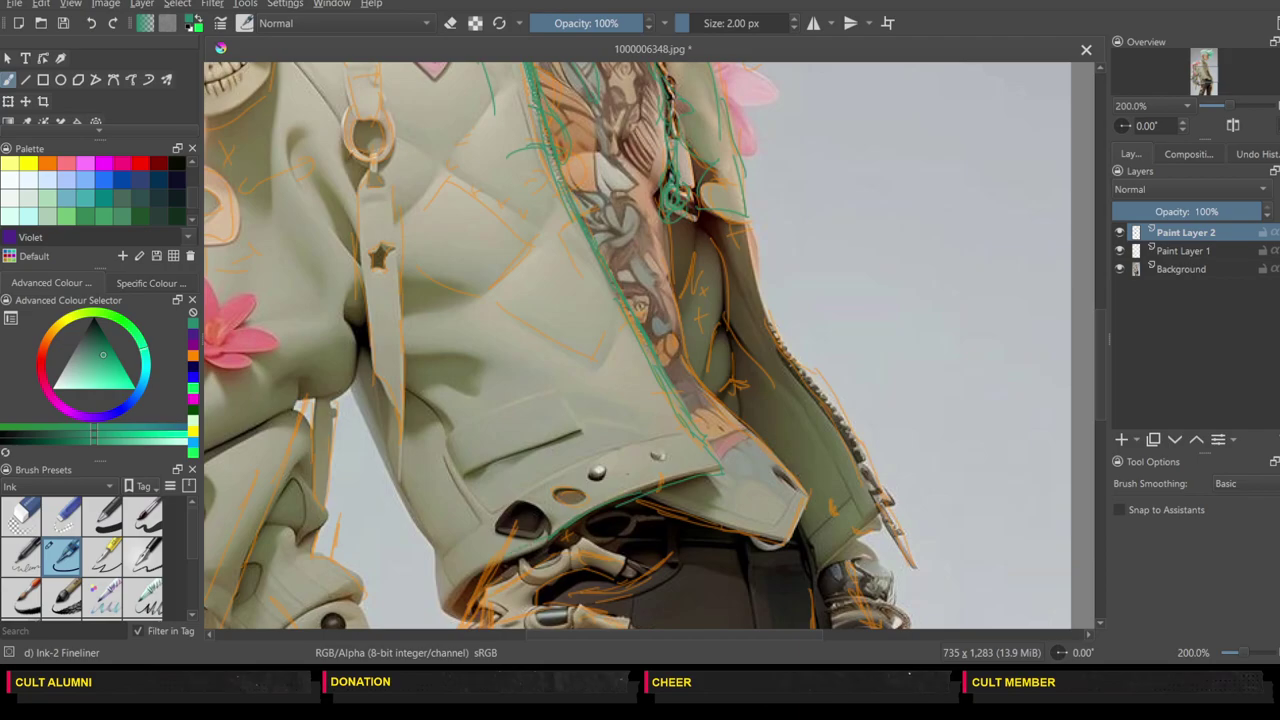
Step: Outline the jacket's rear hem corner, its rear edge and the long hanging strap in green
drag(472, 555, 436, 600)
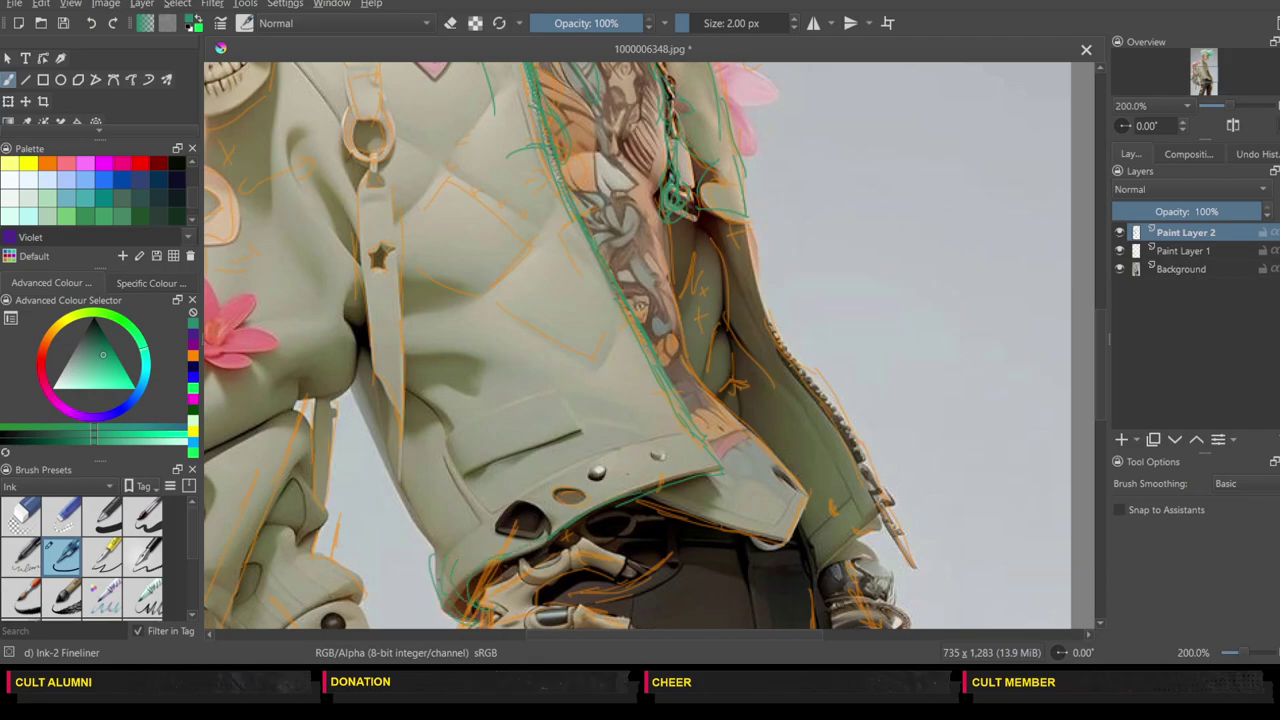
mouse_move(400, 505)
mouse_down()
mouse_move(362, 420)
mouse_move(374, 458)
mouse_up()
mouse_move(358, 192)
mouse_down()
mouse_move(369, 517)
mouse_move(401, 588)
mouse_move(389, 209)
mouse_up()
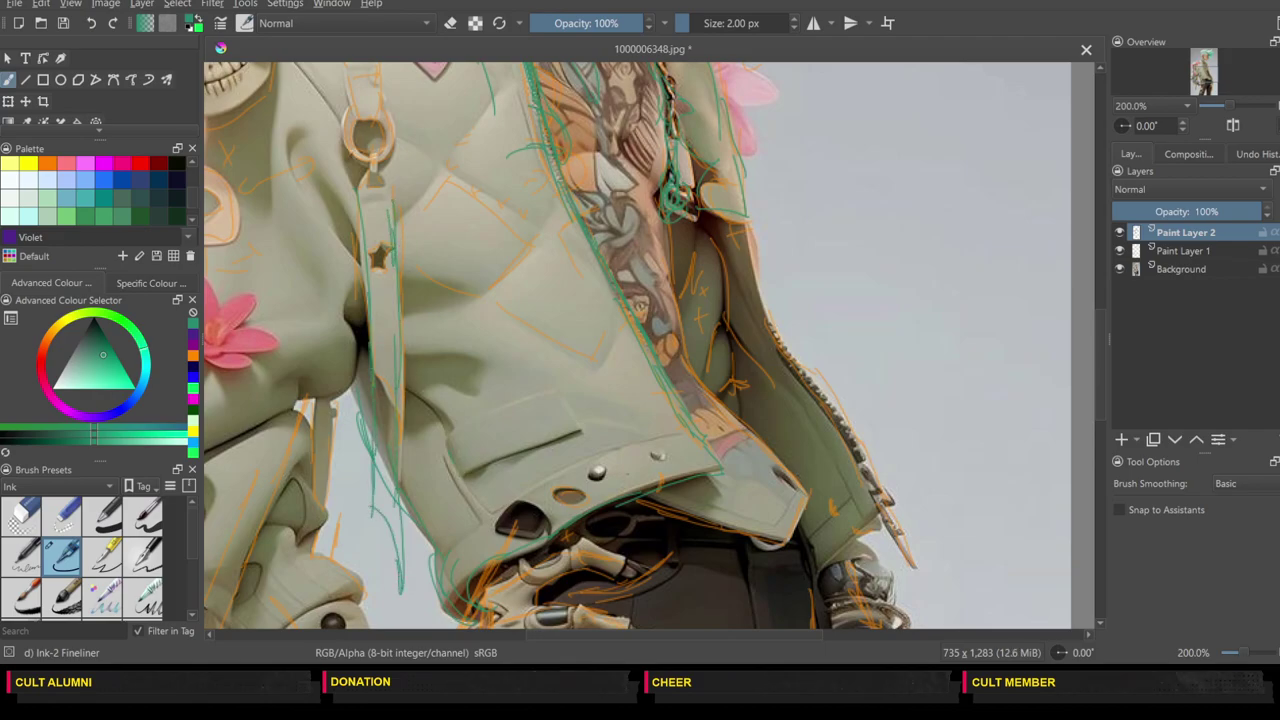
Step: Trace the lower pocket flap and the hem band with its holes, studs and nearby fold lines
mouse_move(467, 474)
mouse_down()
mouse_move(538, 446)
mouse_move(561, 392)
mouse_move(459, 442)
mouse_up()
mouse_move(521, 507)
mouse_down()
mouse_move(538, 538)
mouse_move(524, 504)
mouse_up()
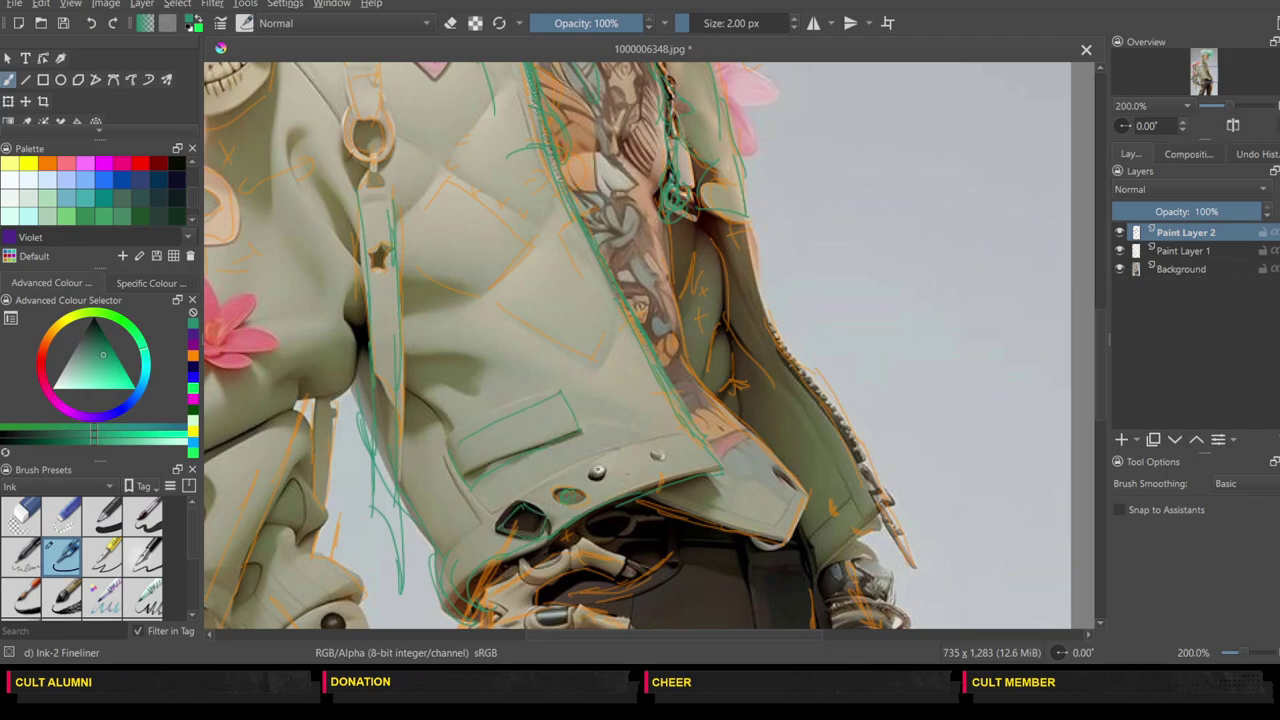
mouse_move(597, 467)
mouse_down()
mouse_move(593, 478)
mouse_move(660, 463)
mouse_move(536, 478)
mouse_move(476, 505)
mouse_up()
drag(450, 462, 467, 510)
drag(418, 392, 448, 398)
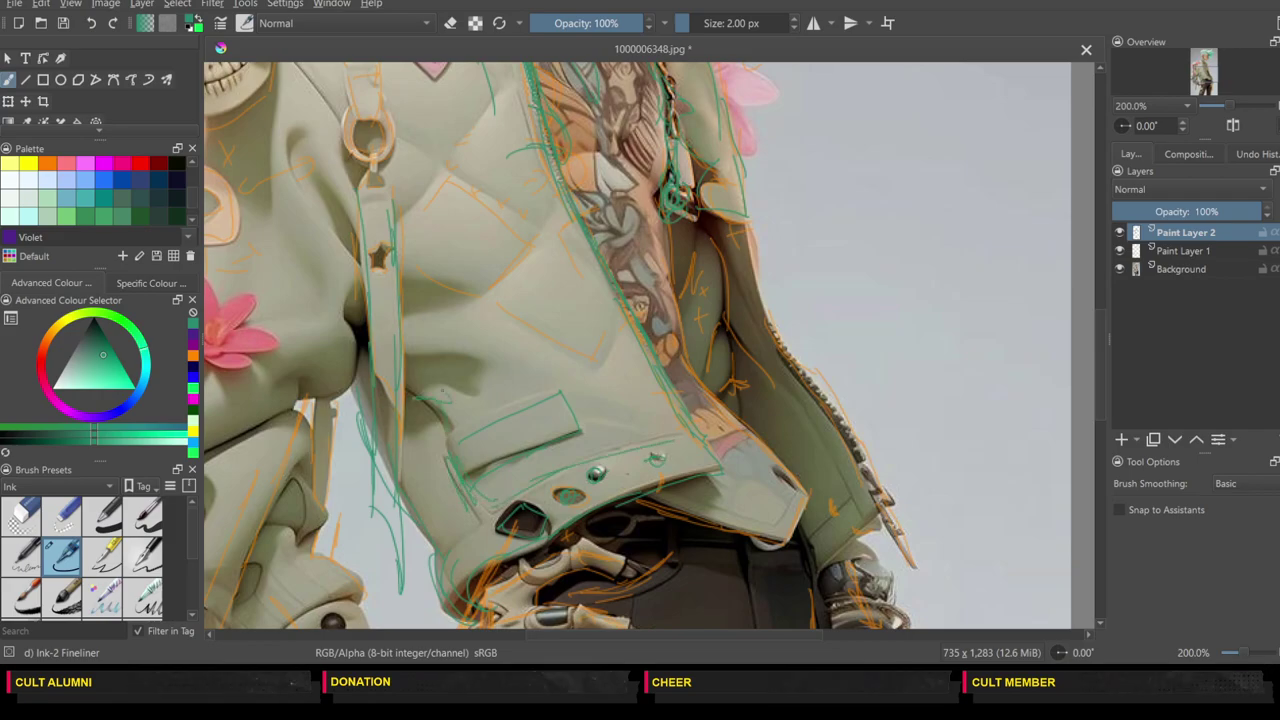
Step: Draw the waist folds and crossing diagonal quilting seams on the jacket's near front, and outline the strap's metal ring
drag(450, 345, 428, 349)
drag(540, 224, 475, 312)
drag(518, 260, 497, 291)
drag(543, 226, 592, 271)
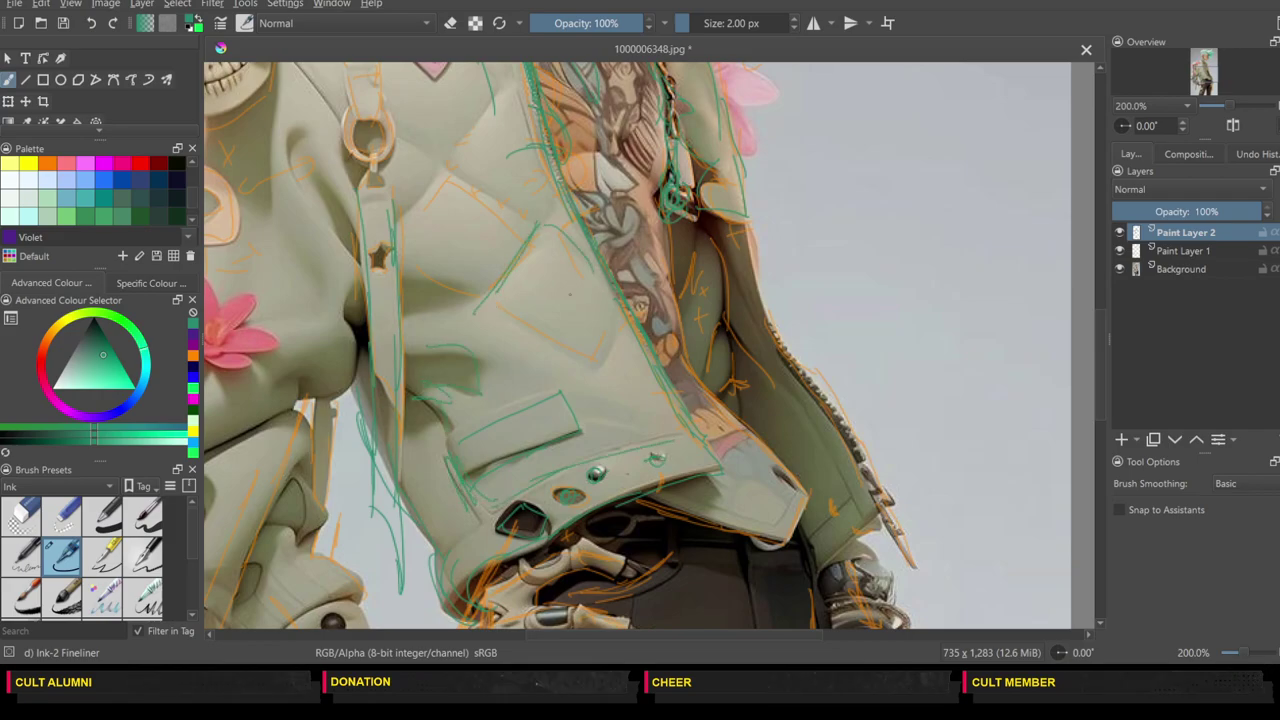
drag(511, 300, 620, 316)
drag(424, 228, 530, 164)
drag(400, 198, 502, 128)
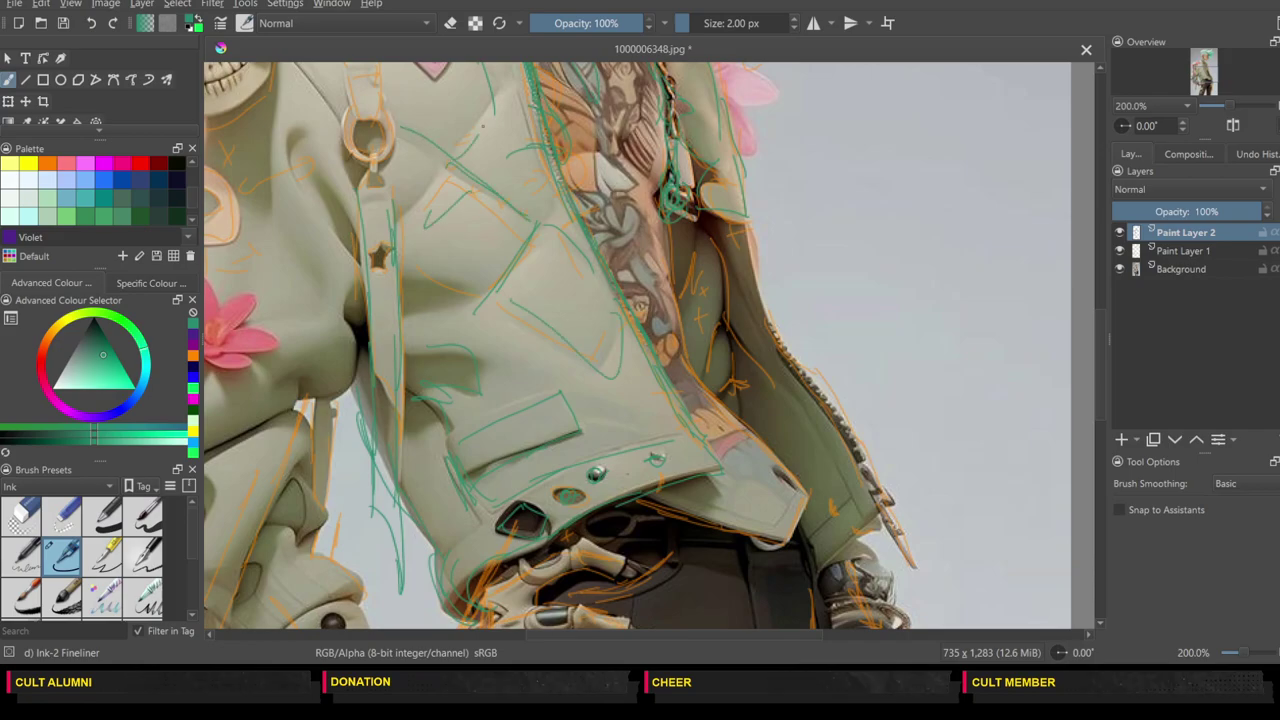
drag(444, 170, 402, 258)
drag(444, 310, 456, 324)
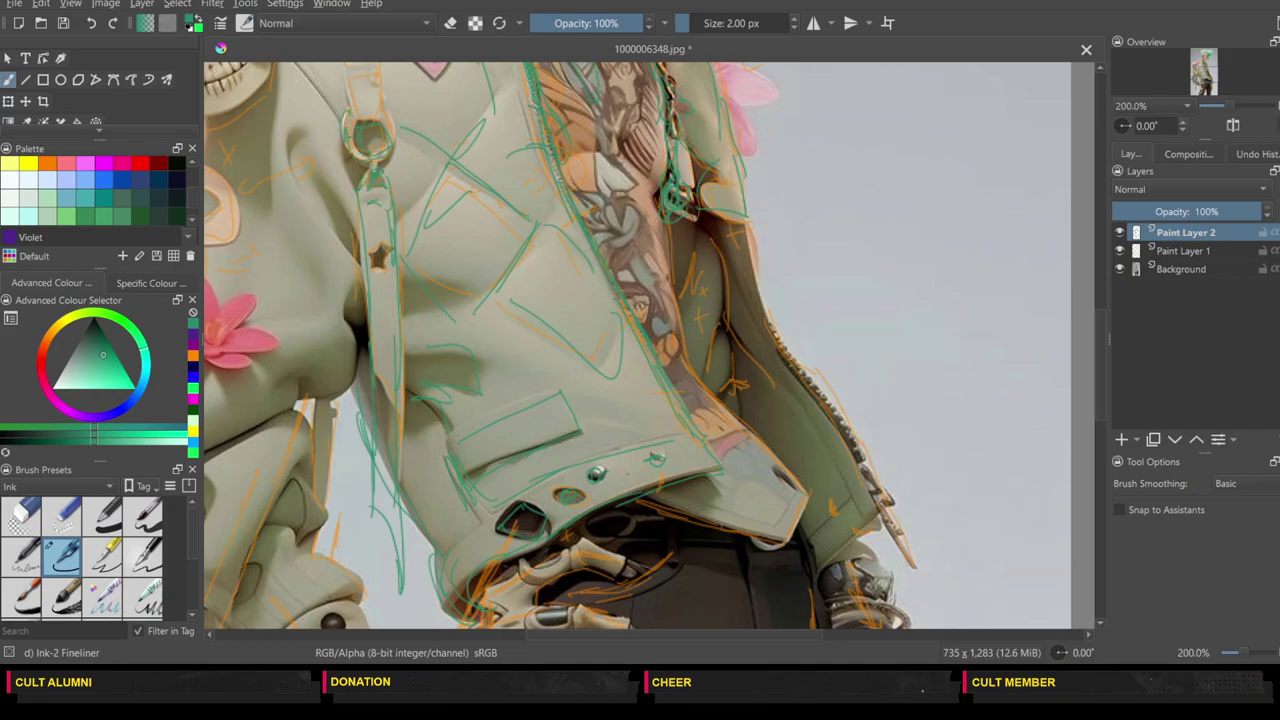
Step: Trace the jacket's far side in green along its zipper edge, from the dangling zip pull up to the chest
drag(913, 565, 876, 490)
drag(792, 376, 757, 316)
drag(758, 266, 751, 234)
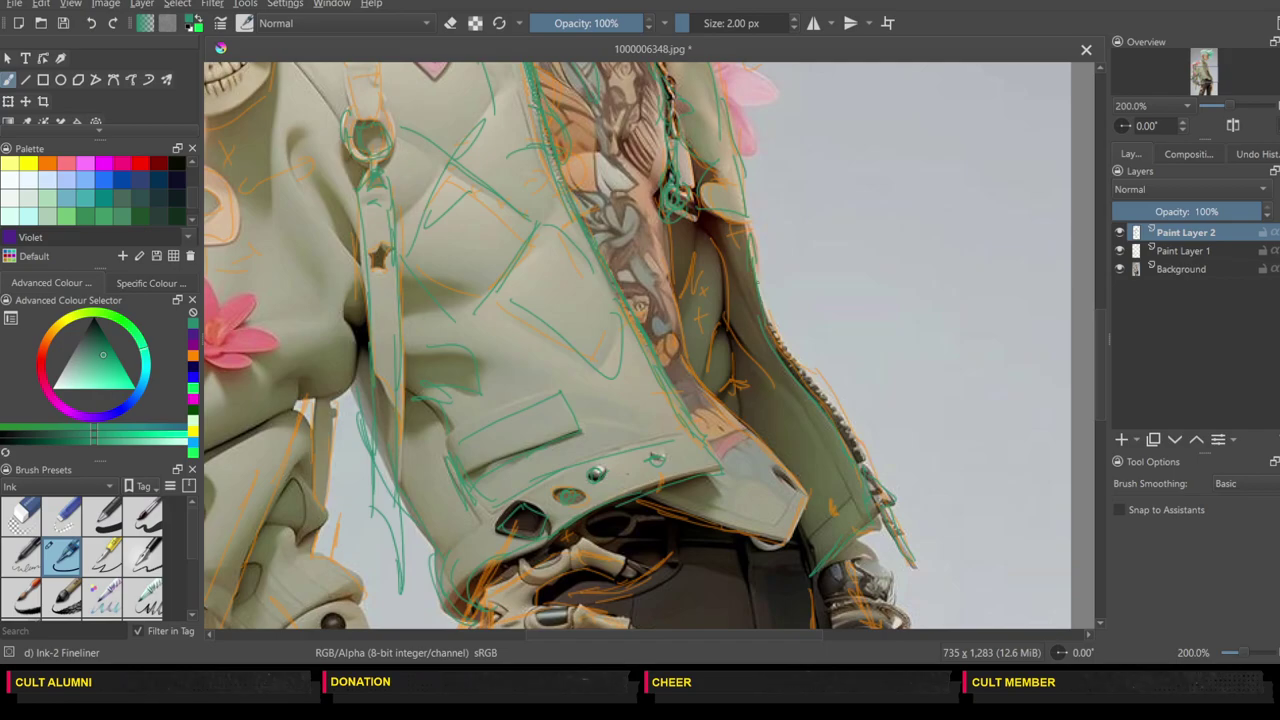
drag(760, 278, 748, 240)
mouse_move(760, 298)
mouse_down()
mouse_move(840, 400)
mouse_move(865, 465)
mouse_up()
drag(835, 402, 847, 425)
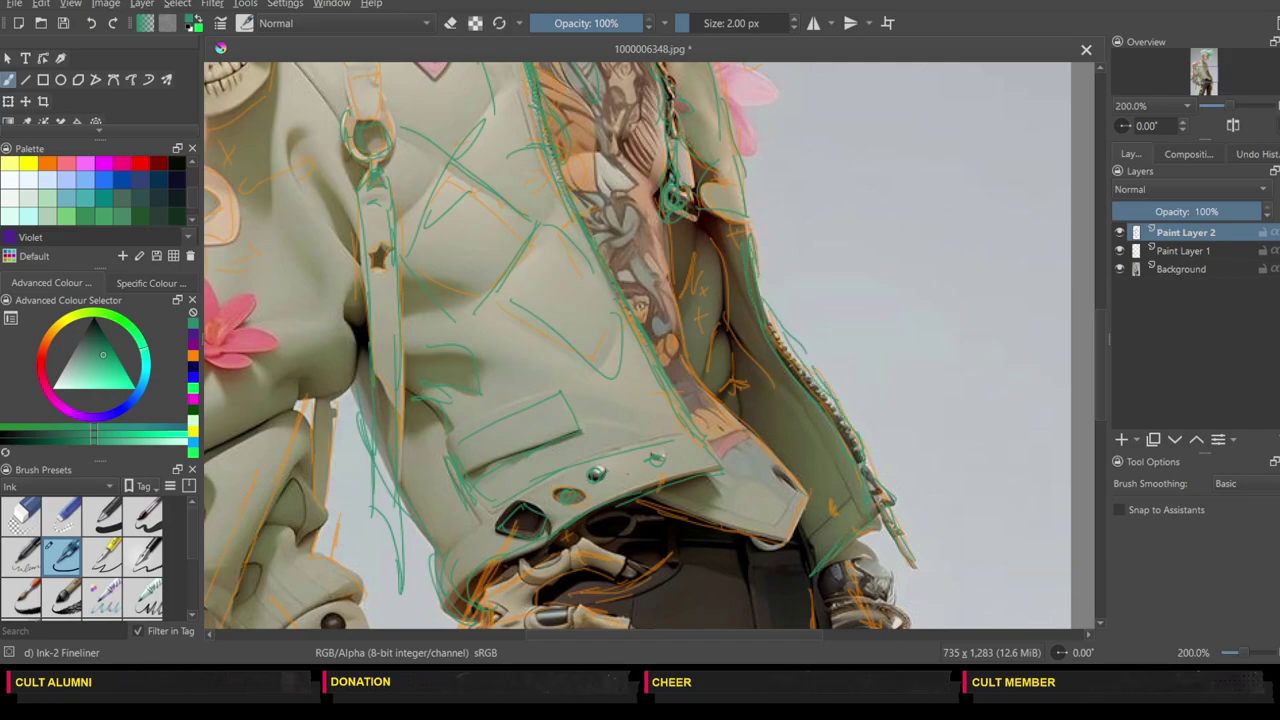
Step: Add green tattoo lines on the chest and abdomen, and trace the inner folds of the jacket's far side
drag(1096, 351, 1086, 305)
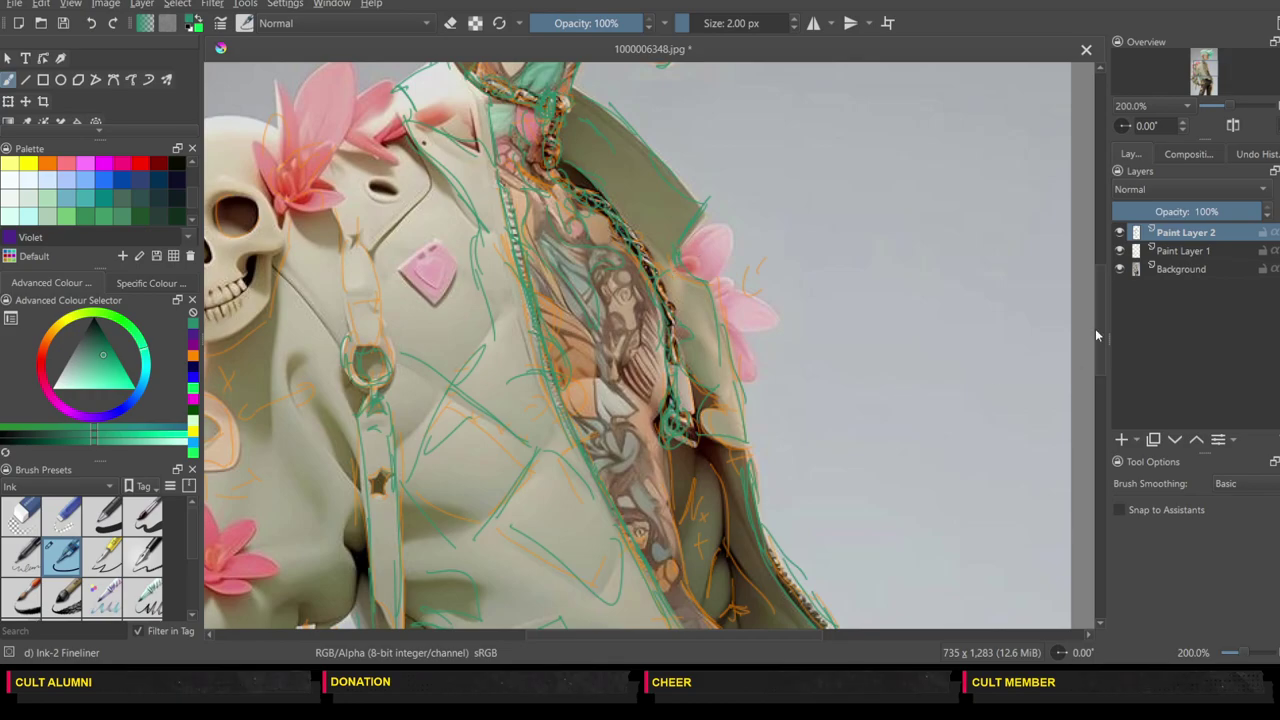
drag(1103, 311, 1106, 349)
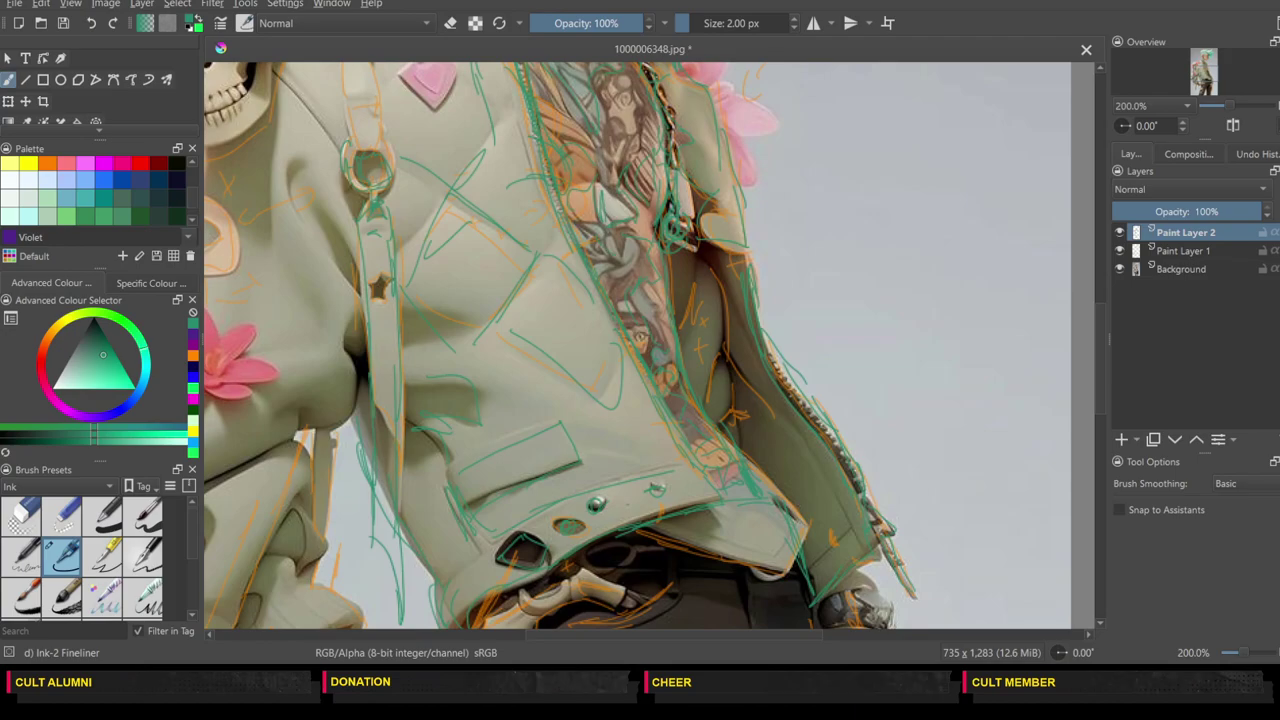
drag(1099, 344, 1098, 304)
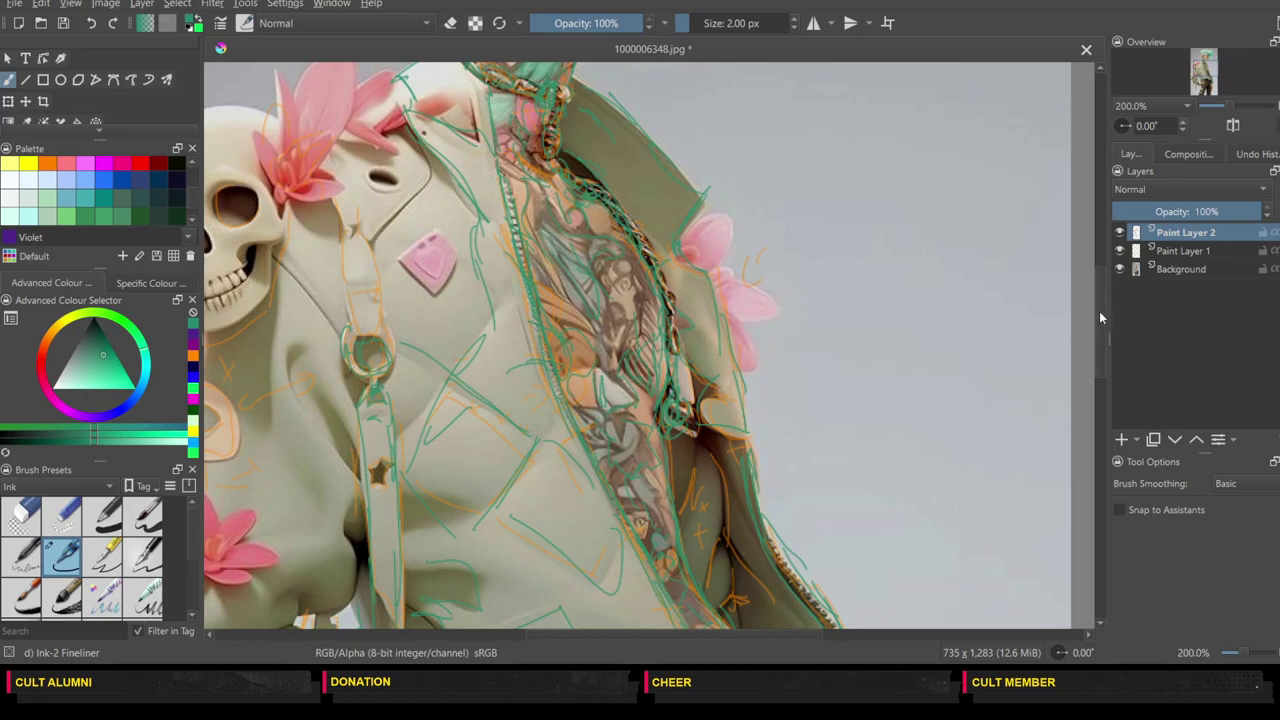
drag(1099, 311, 1099, 356)
mouse_move(721, 237)
mouse_down()
mouse_move(762, 378)
mouse_move(805, 413)
mouse_move(728, 344)
mouse_up()
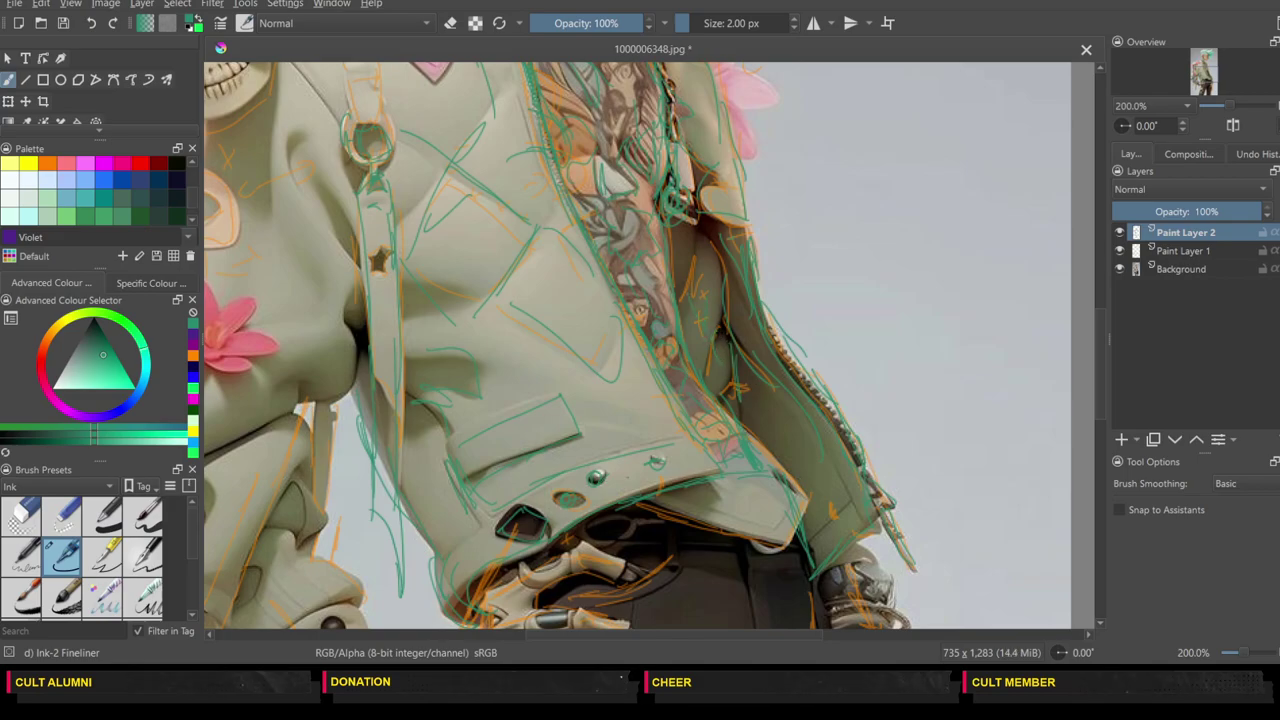
Step: Trace the shoulder skull's eye socket and cheek in green, and outline the pink flower beside its cranium
scroll(1100, 328, down, 5)
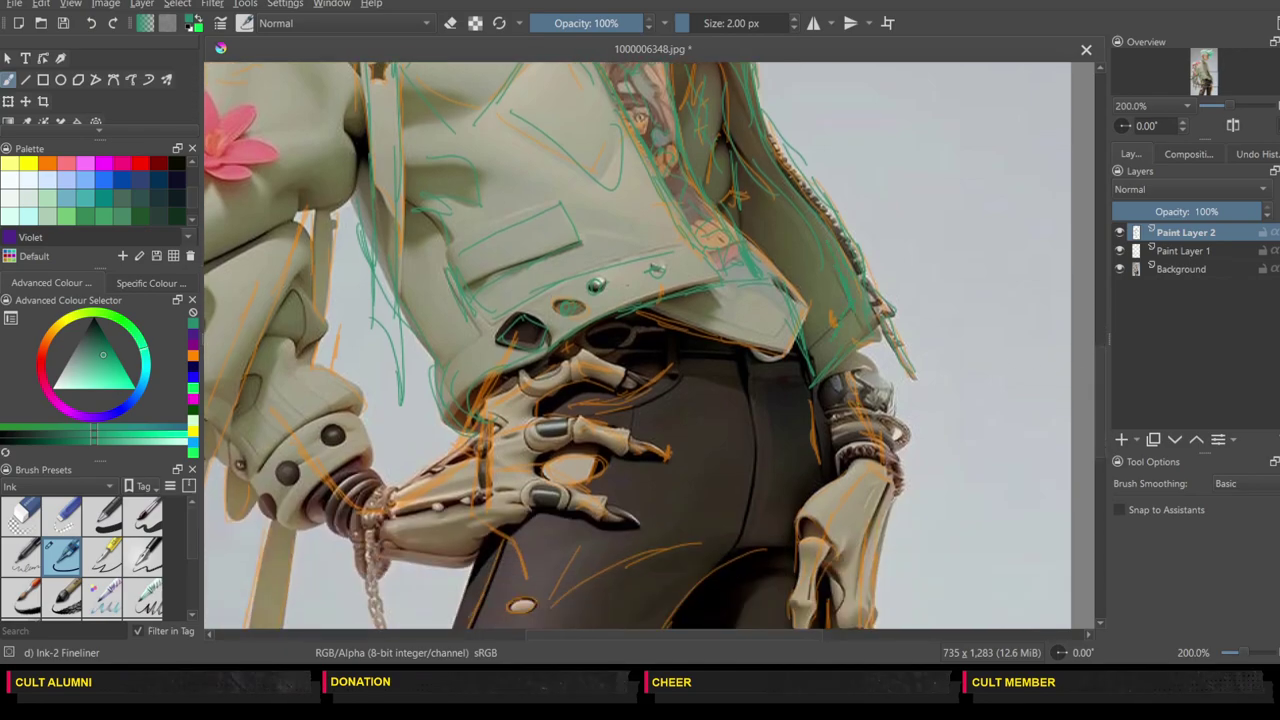
scroll(1102, 324, up, 12)
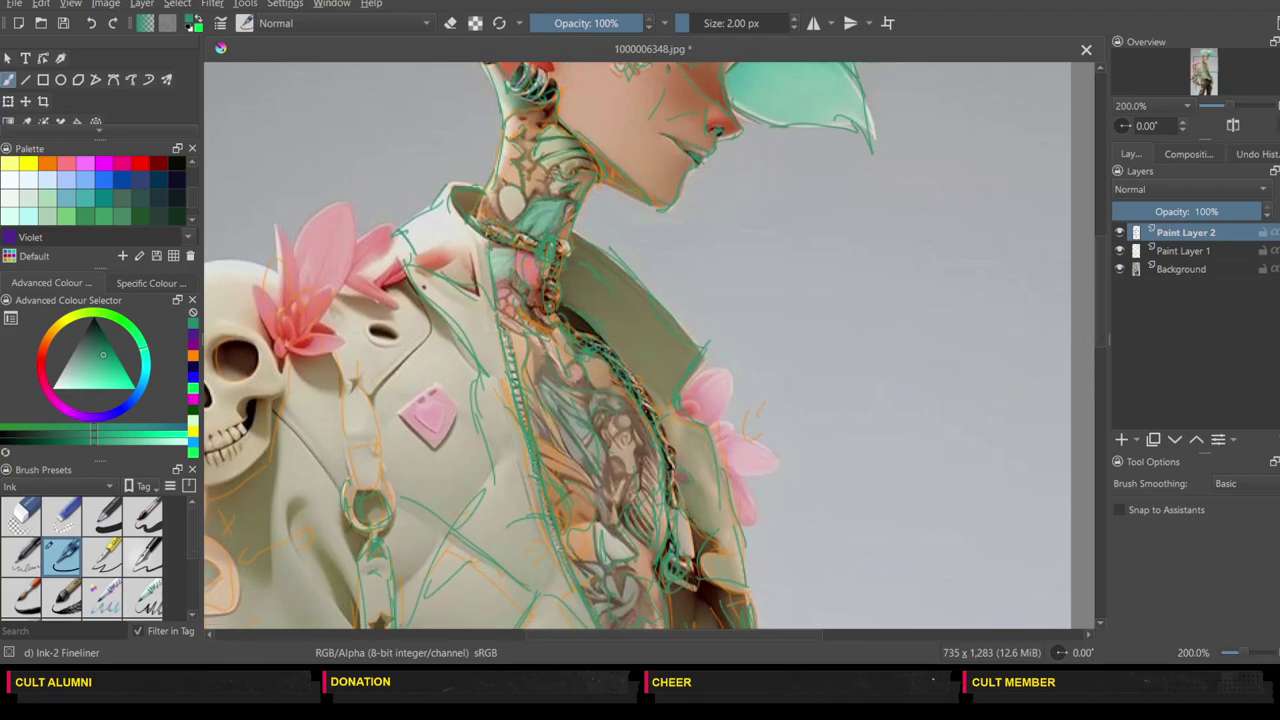
drag(732, 632, 643, 645)
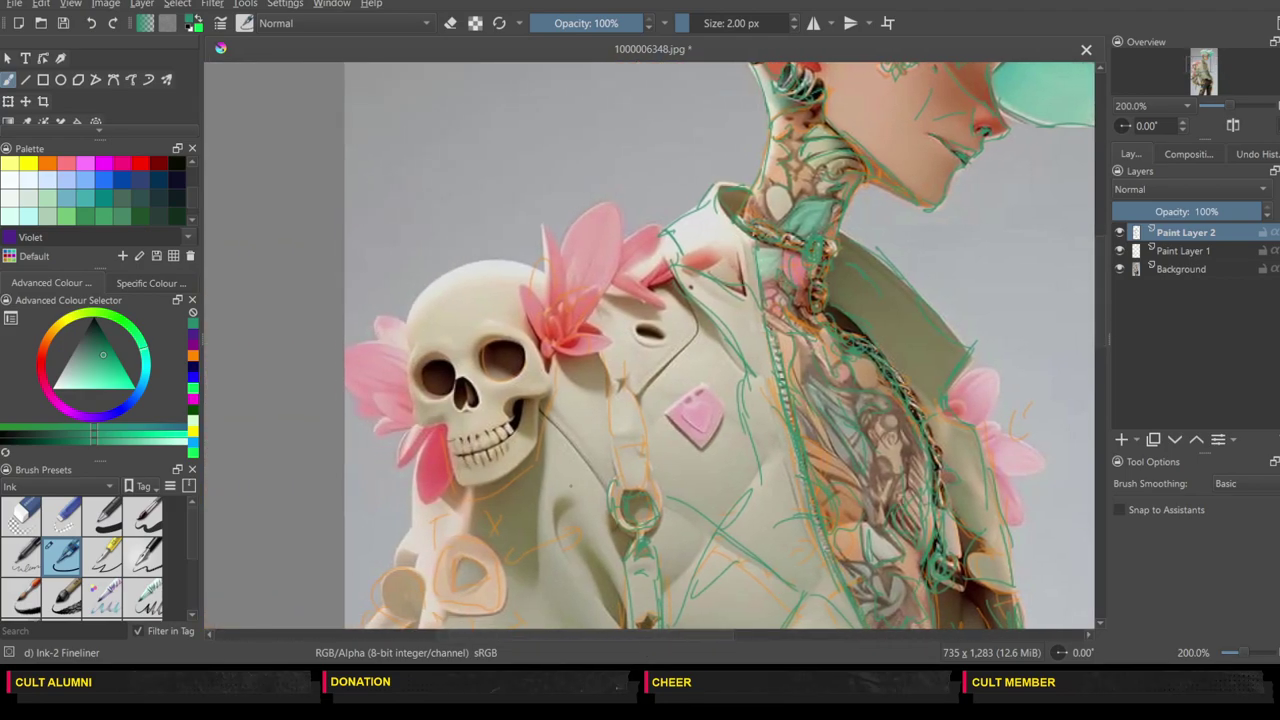
mouse_move(514, 374)
mouse_down()
mouse_move(508, 330)
mouse_move(513, 420)
mouse_up()
drag(550, 377, 550, 361)
drag(529, 345, 542, 373)
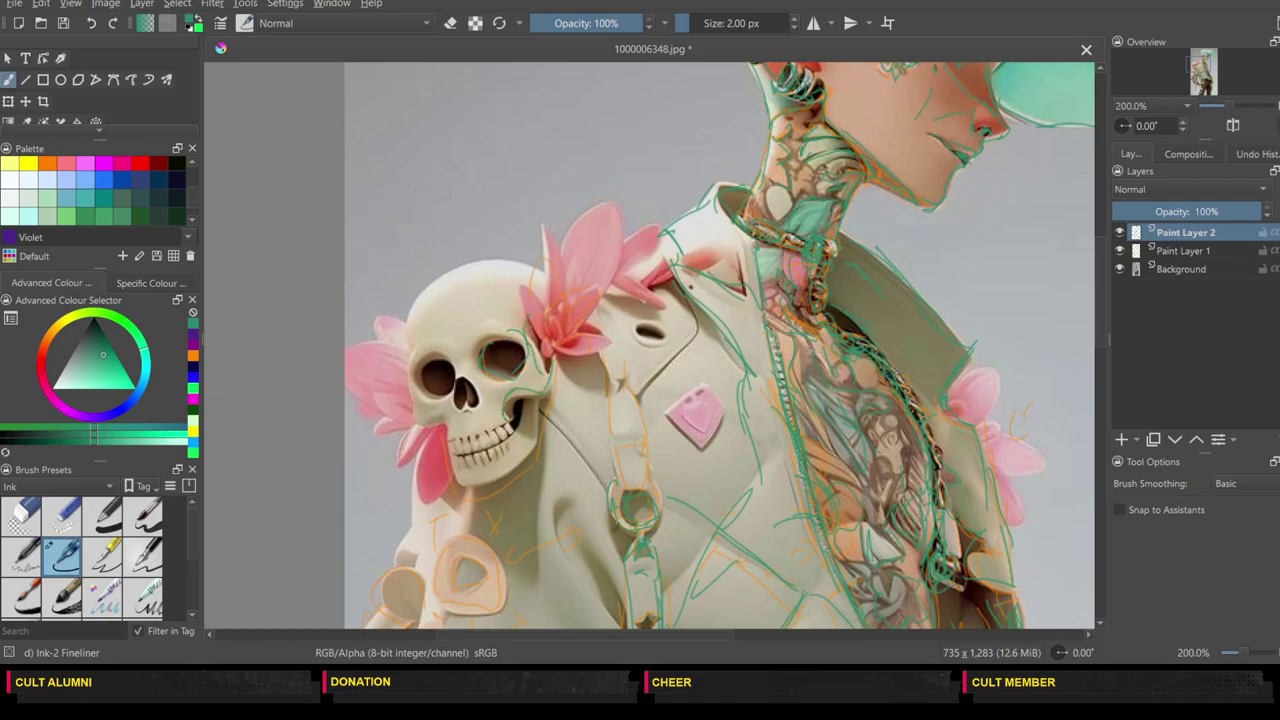
mouse_move(522, 299)
mouse_down()
mouse_move(540, 318)
mouse_move(541, 250)
mouse_move(562, 296)
mouse_move(590, 206)
mouse_move(604, 298)
mouse_move(596, 290)
mouse_up()
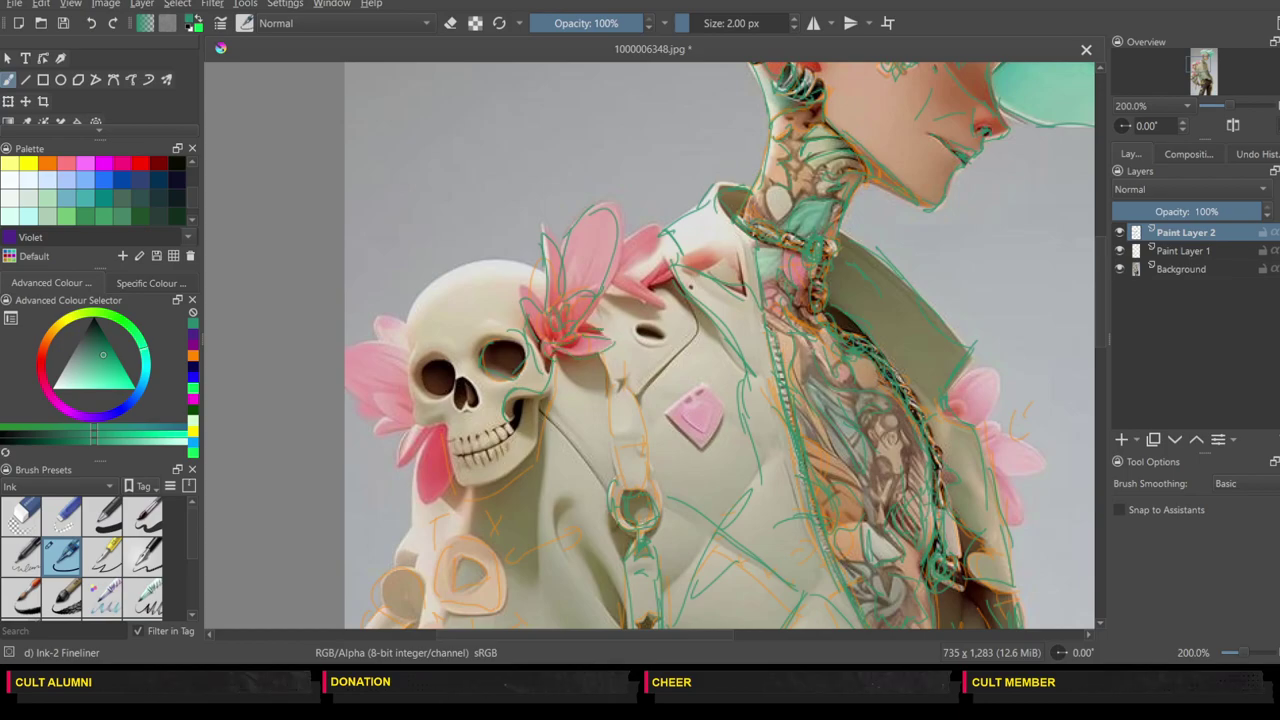
Step: Trace the shoulder skull's cranium, other eye socket, nose cavity, teeth and jaw
mouse_move(421, 382)
mouse_down()
mouse_move(452, 386)
mouse_move(430, 352)
mouse_move(444, 390)
mouse_up()
mouse_move(489, 348)
mouse_down()
mouse_move(486, 369)
mouse_move(405, 346)
mouse_move(438, 277)
mouse_move(488, 263)
mouse_move(520, 277)
mouse_up()
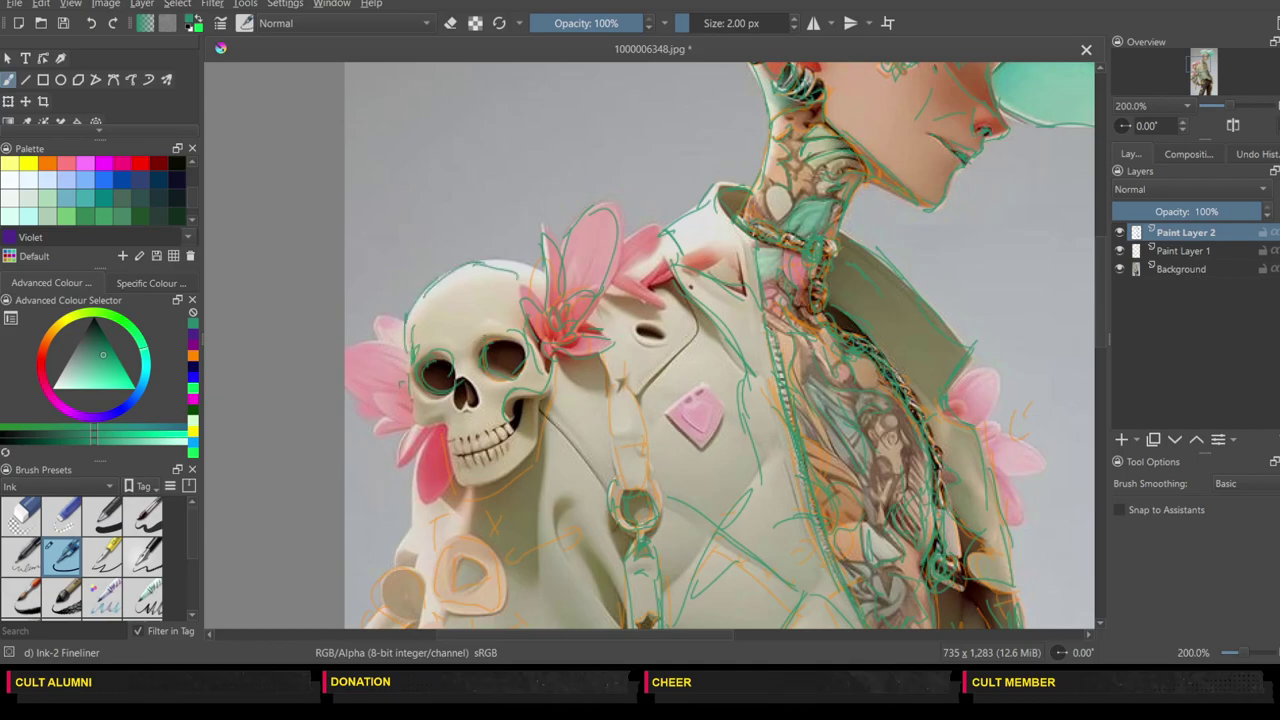
mouse_move(411, 394)
mouse_down()
mouse_move(420, 427)
mouse_move(449, 418)
mouse_move(466, 375)
mouse_up()
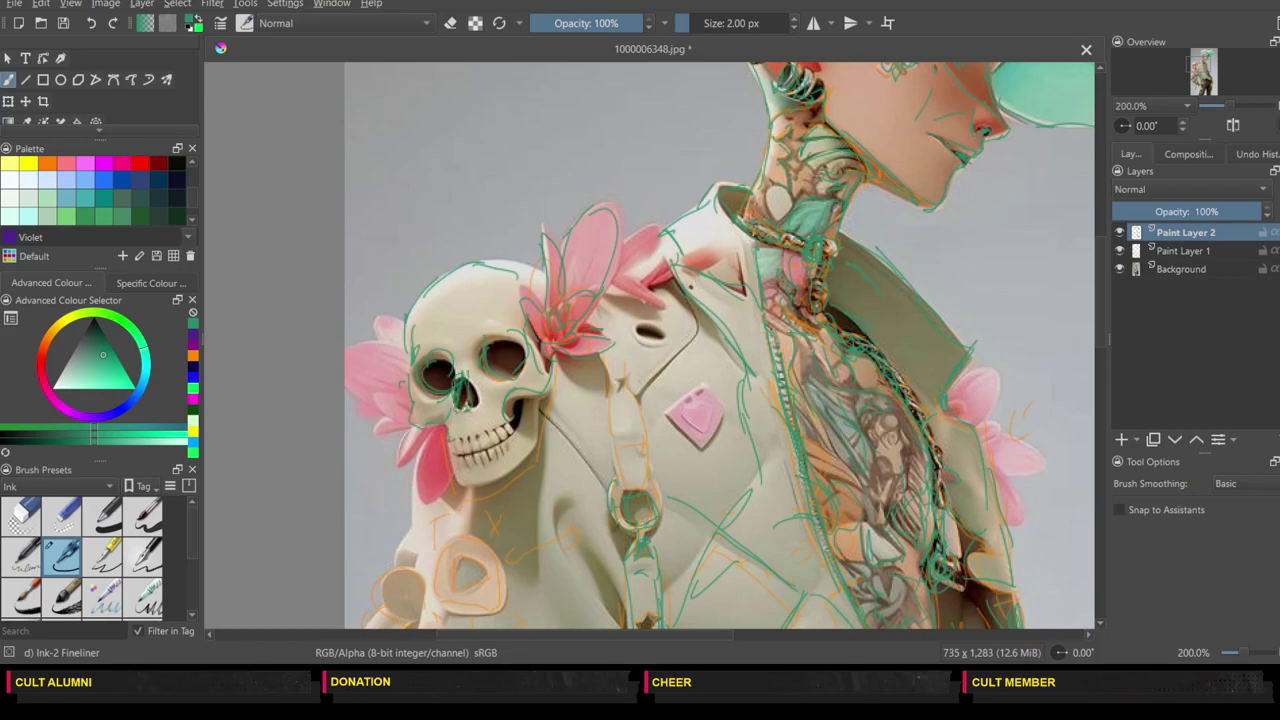
mouse_move(450, 438)
mouse_down()
mouse_move(484, 435)
mouse_move(519, 400)
mouse_move(495, 450)
mouse_move(463, 457)
mouse_up()
Step: Outline the pink flower petals behind and below the outer side of the shoulder skull
mouse_move(377, 398)
mouse_down()
mouse_move(403, 400)
mouse_move(383, 419)
mouse_up()
mouse_move(404, 418)
mouse_down()
mouse_move(374, 430)
mouse_move(351, 390)
mouse_up()
mouse_move(408, 340)
mouse_down()
mouse_move(346, 354)
mouse_move(370, 334)
mouse_up()
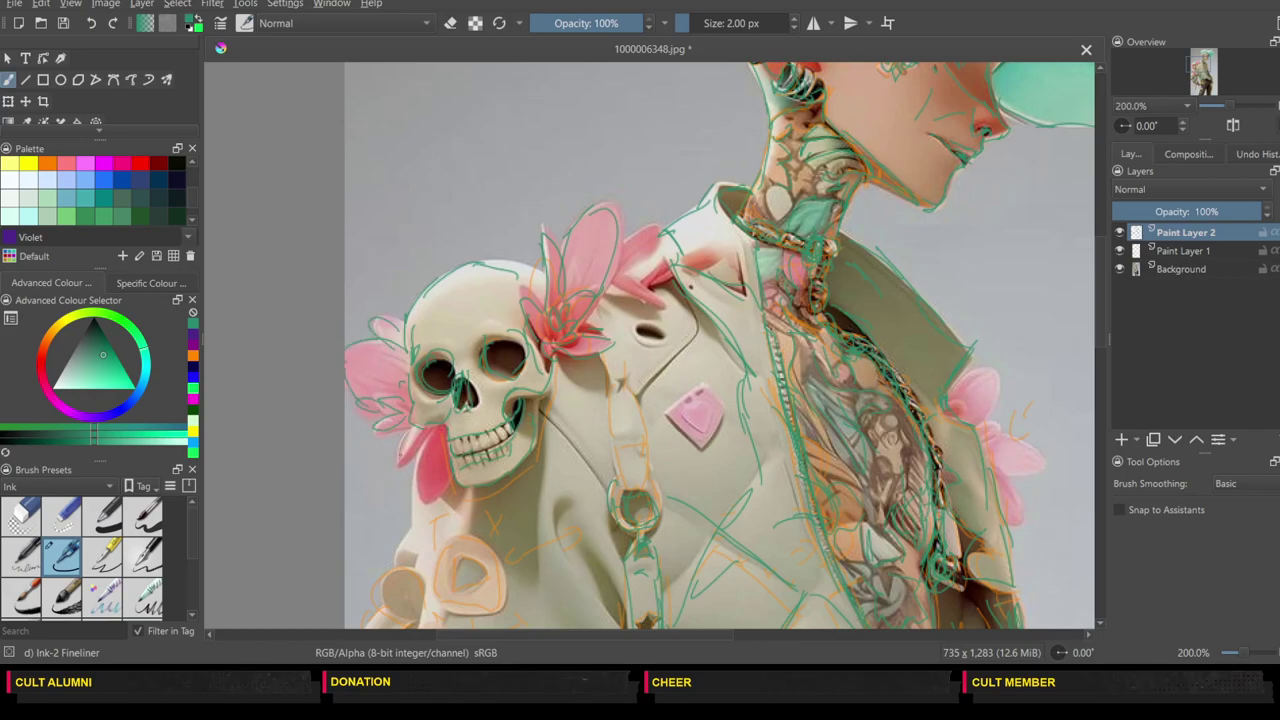
drag(406, 438, 396, 468)
Step: Trace the shoulder seams and upper strap edges, and add the small petals near the collar
mouse_move(560, 427)
mouse_down()
mouse_move(597, 488)
mouse_move(583, 452)
mouse_up()
mouse_move(606, 398)
mouse_down()
mouse_move(616, 471)
mouse_move(638, 489)
mouse_move(639, 375)
mouse_move(626, 390)
mouse_move(665, 362)
mouse_move(686, 314)
mouse_up()
mouse_move(626, 270)
mouse_down()
mouse_move(676, 240)
mouse_move(622, 275)
mouse_up()
drag(600, 340, 610, 378)
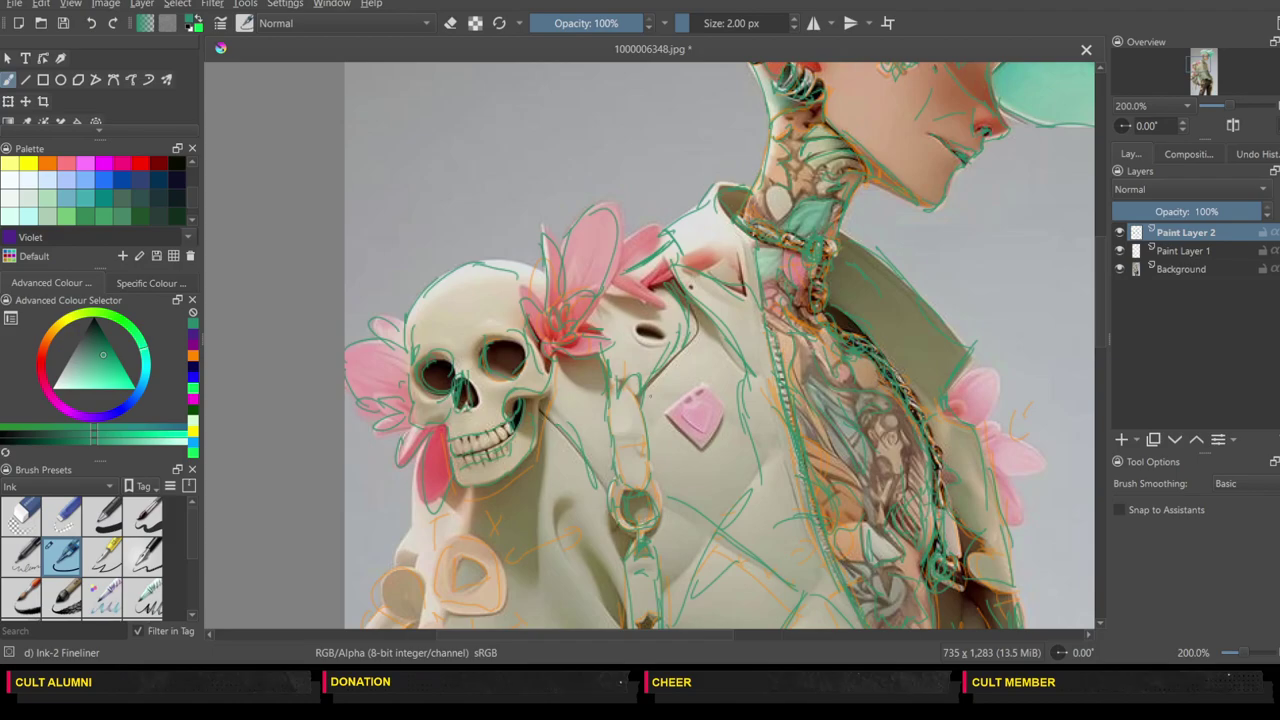
Step: Trace the near sleeve's outer edge down to the elbow fold, and outline the pale ornaments on the upper sleeve
drag(1101, 315, 1103, 380)
mouse_move(418, 162)
mouse_down()
mouse_move(396, 244)
mouse_move(416, 238)
mouse_move(372, 330)
mouse_up()
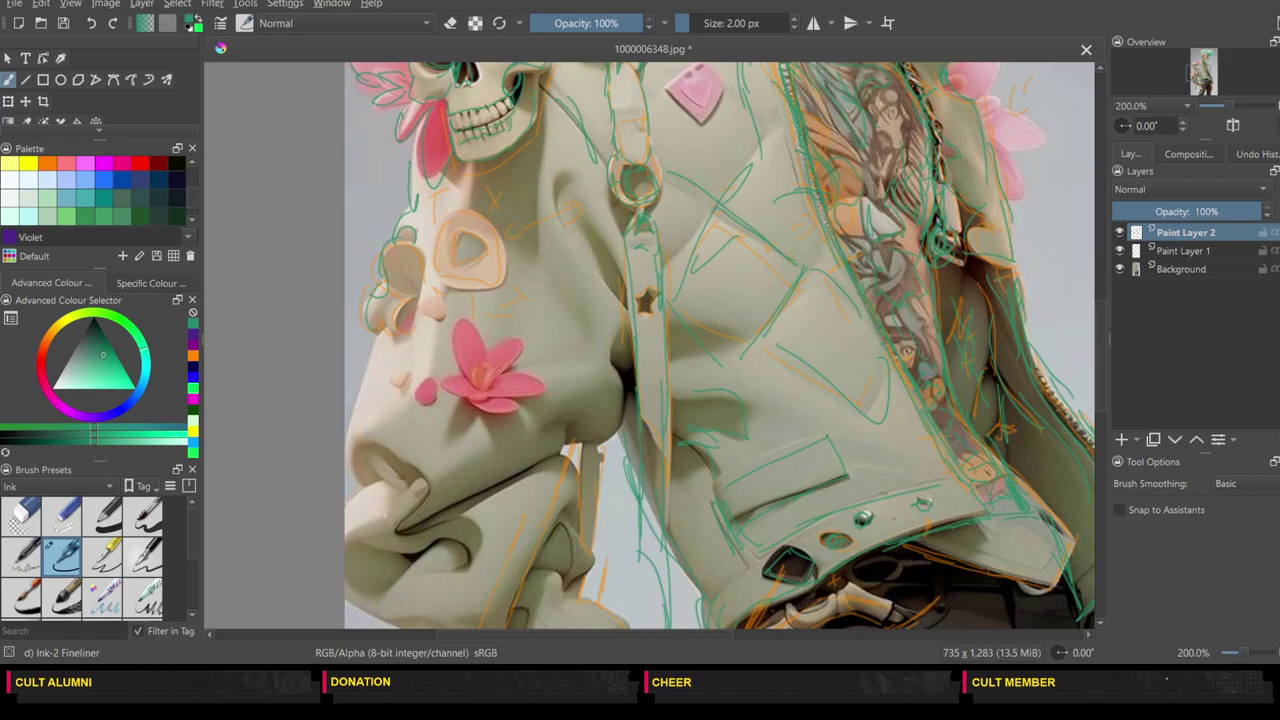
mouse_move(406, 238)
mouse_down()
mouse_move(442, 306)
mouse_move(446, 232)
mouse_move(456, 285)
mouse_up()
mouse_move(494, 234)
mouse_down()
mouse_move(472, 276)
mouse_move(506, 290)
mouse_up()
mouse_move(376, 338)
mouse_down()
mouse_move(346, 438)
mouse_move(364, 482)
mouse_move(394, 481)
mouse_up()
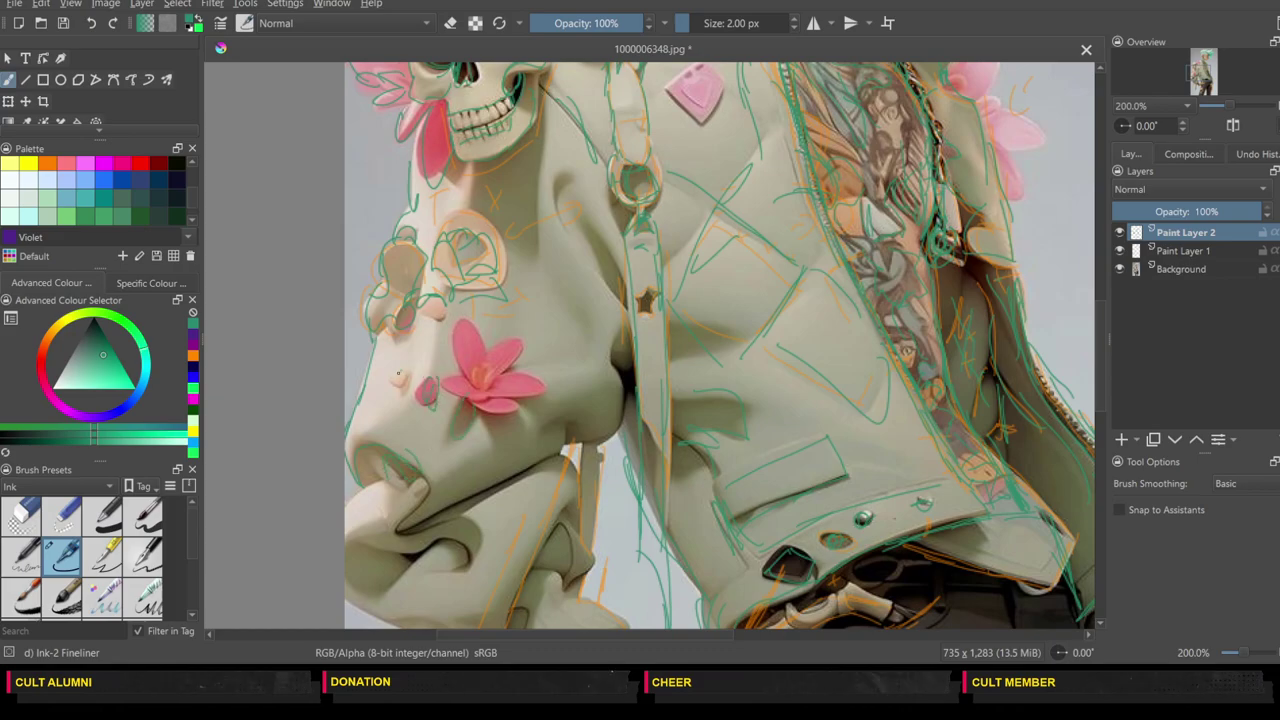
Step: Outline the sleeve's pink flower and small buds, and draw the inner sleeve edge and elbow folds
drag(395, 387, 411, 364)
mouse_move(410, 340)
mouse_down()
mouse_move(404, 355)
mouse_move(413, 346)
mouse_up()
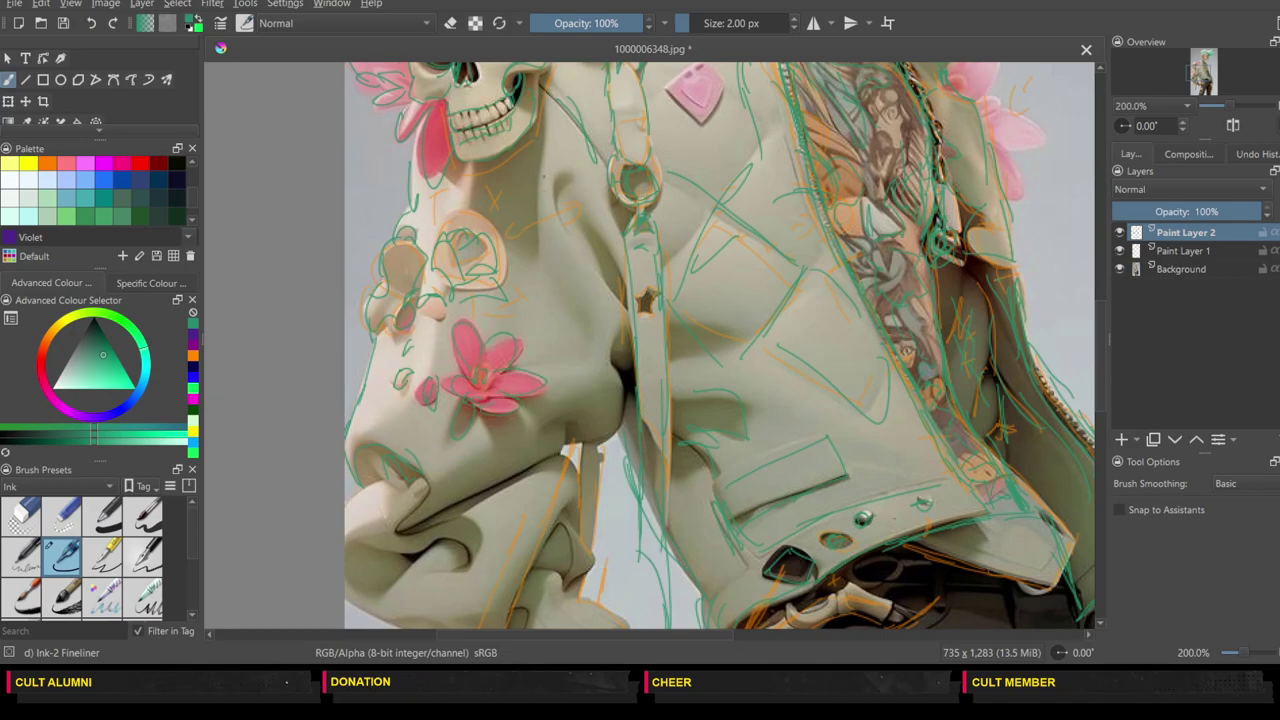
mouse_move(582, 185)
mouse_down()
mouse_move(570, 231)
mouse_move(580, 215)
mouse_up()
mouse_move(600, 276)
mouse_down()
mouse_move(620, 305)
mouse_move(622, 426)
mouse_up()
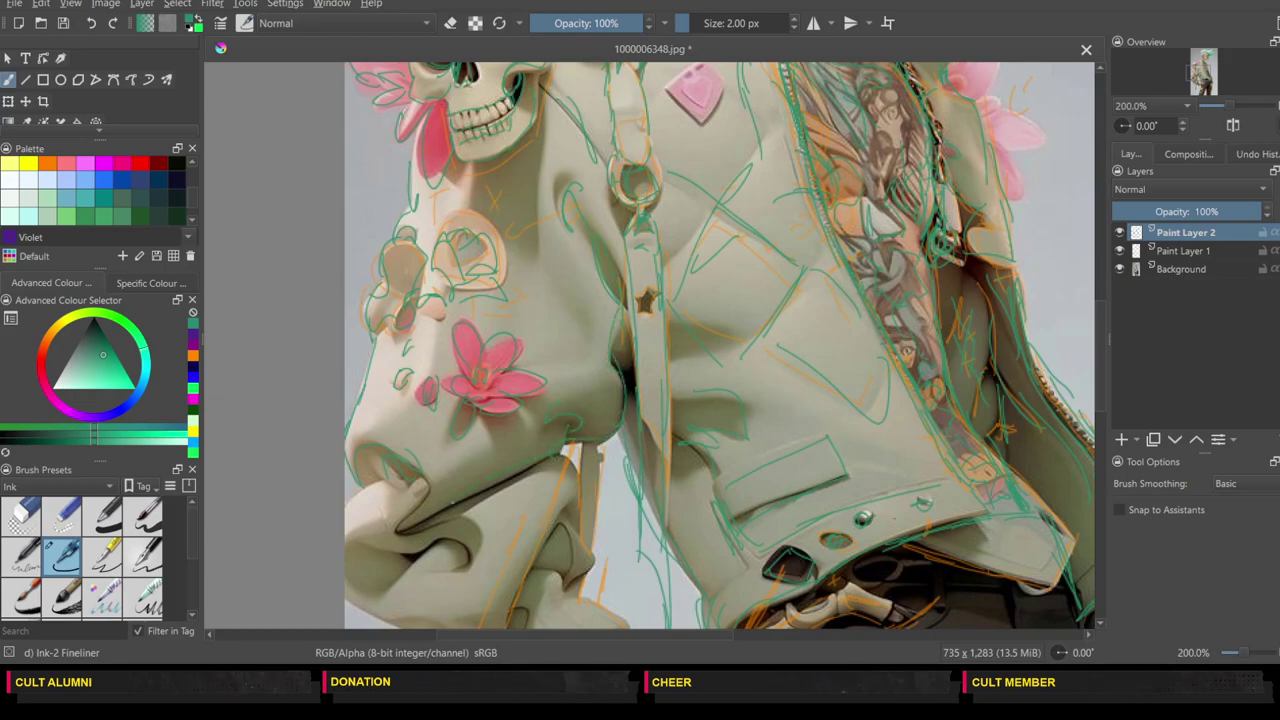
drag(420, 484, 396, 520)
Step: Trace the lower sleeve's folds and outer edge down to the cuff of the near arm
drag(1101, 329, 1101, 386)
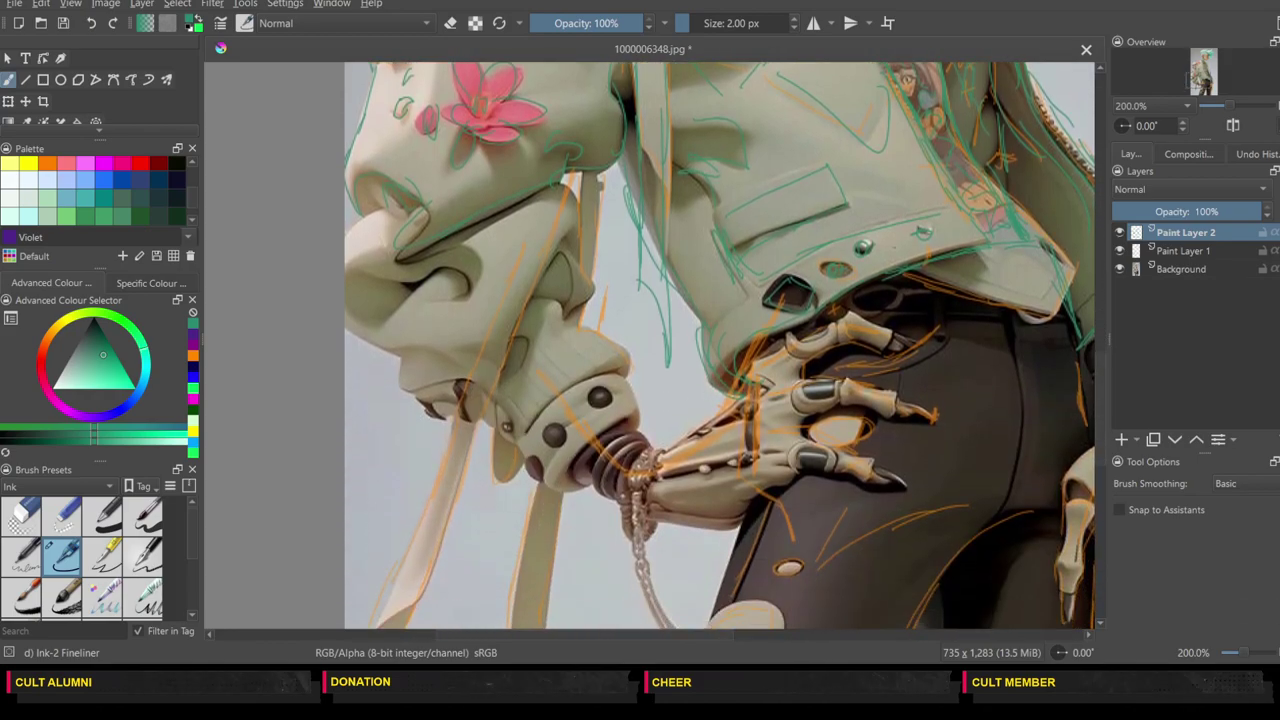
mouse_move(528, 430)
mouse_down()
mouse_move(612, 373)
mouse_move(578, 343)
mouse_up()
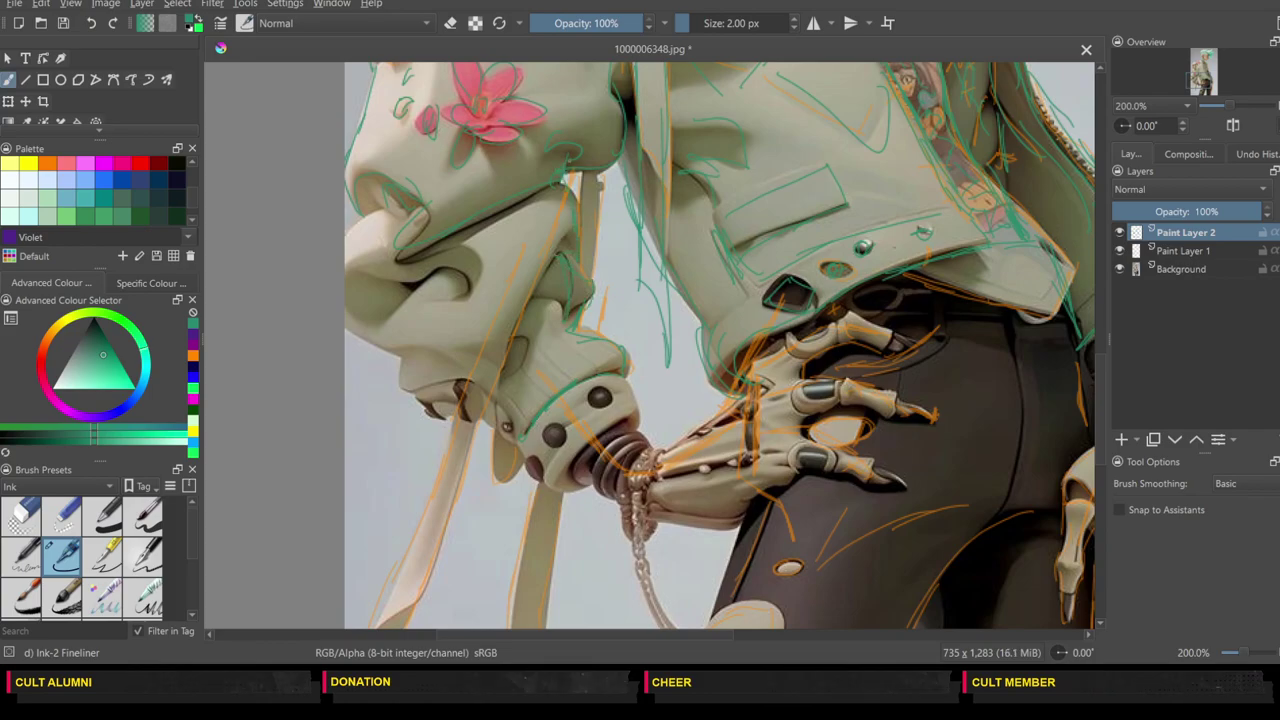
drag(370, 228, 350, 246)
drag(362, 222, 346, 256)
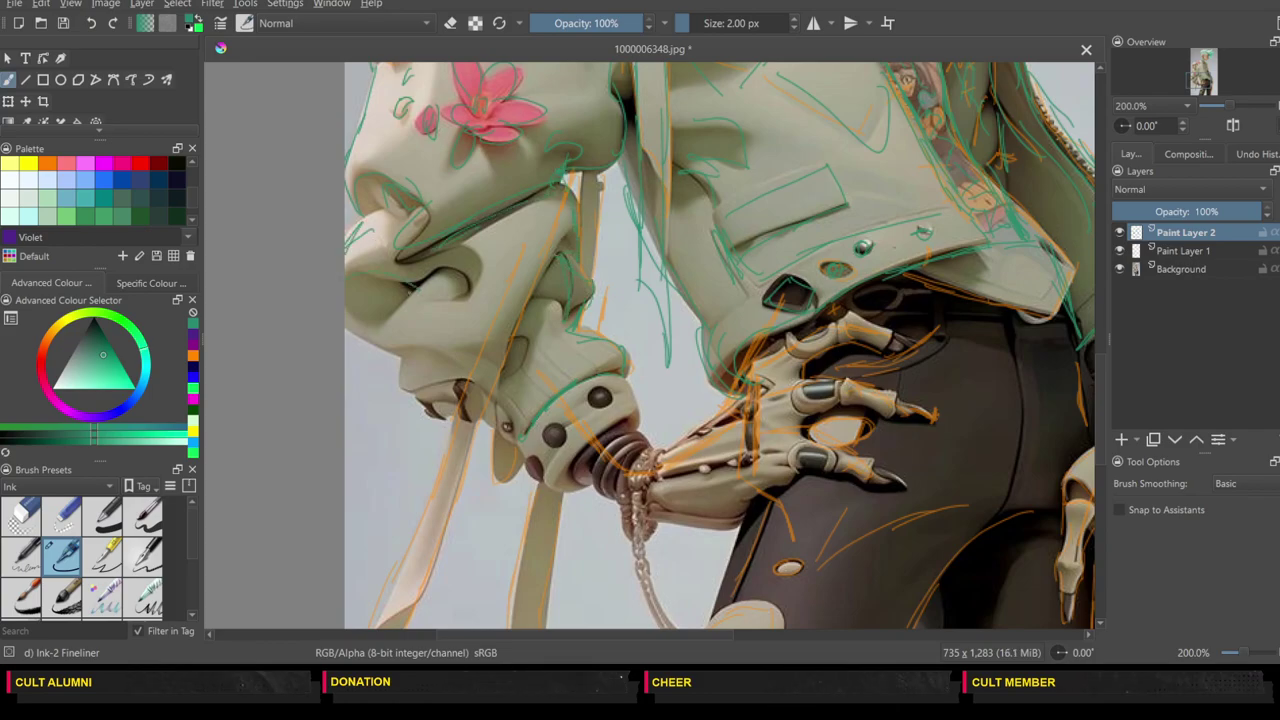
drag(410, 291, 464, 270)
drag(354, 328, 415, 396)
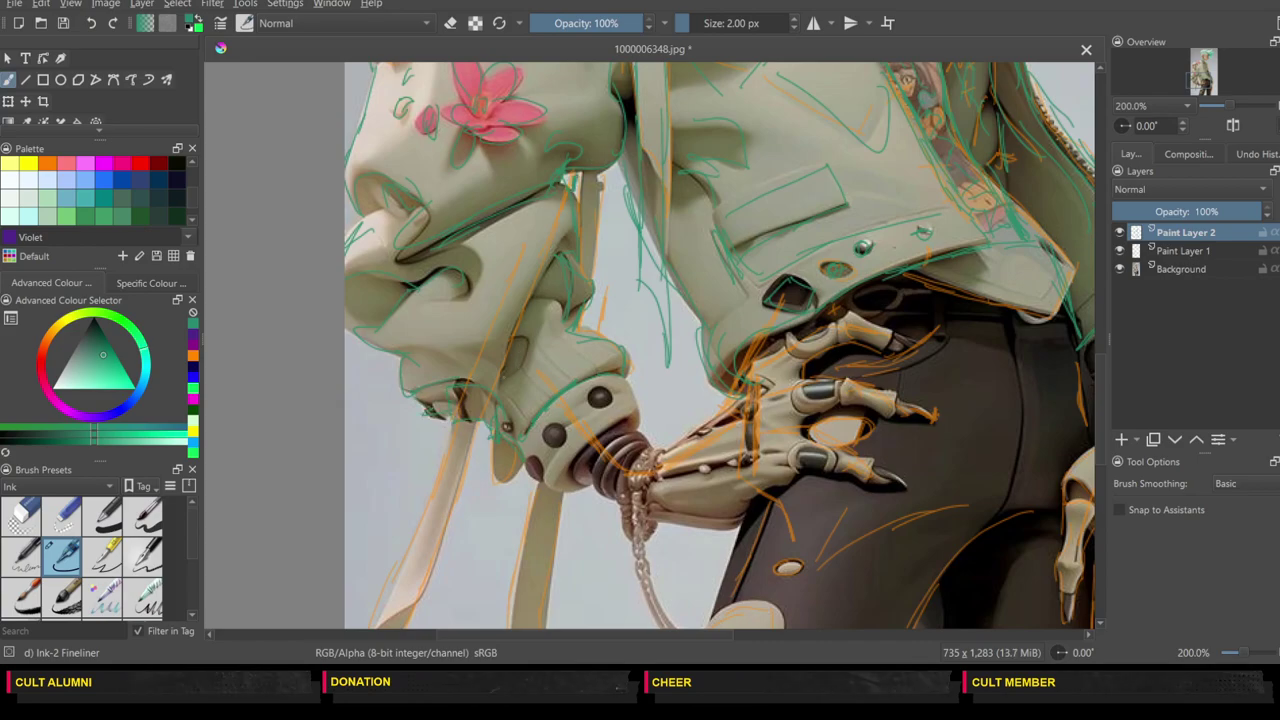
Step: Trace the pale strap hanging below the near sleeve and the narrow strap behind the elbow
mouse_move(478, 422)
mouse_down()
mouse_move(462, 494)
mouse_move(410, 550)
mouse_move(372, 622)
mouse_up()
drag(426, 582, 374, 622)
drag(444, 492, 422, 590)
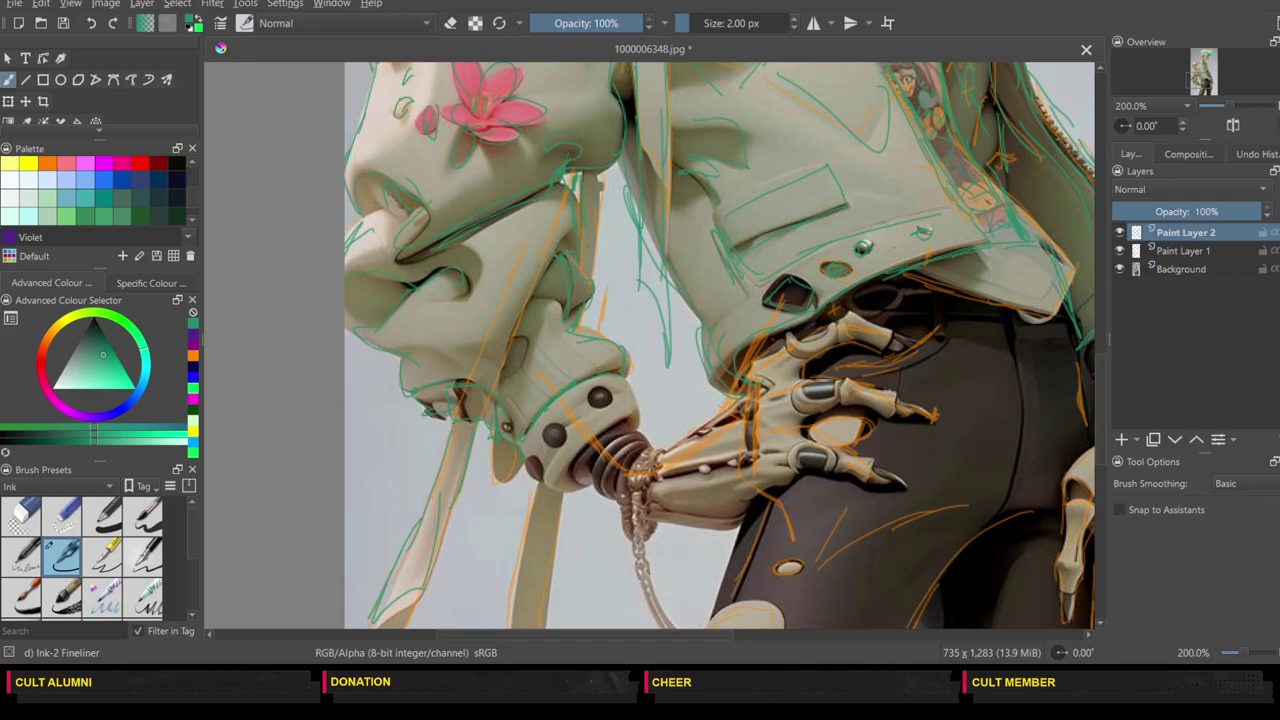
drag(605, 190, 585, 336)
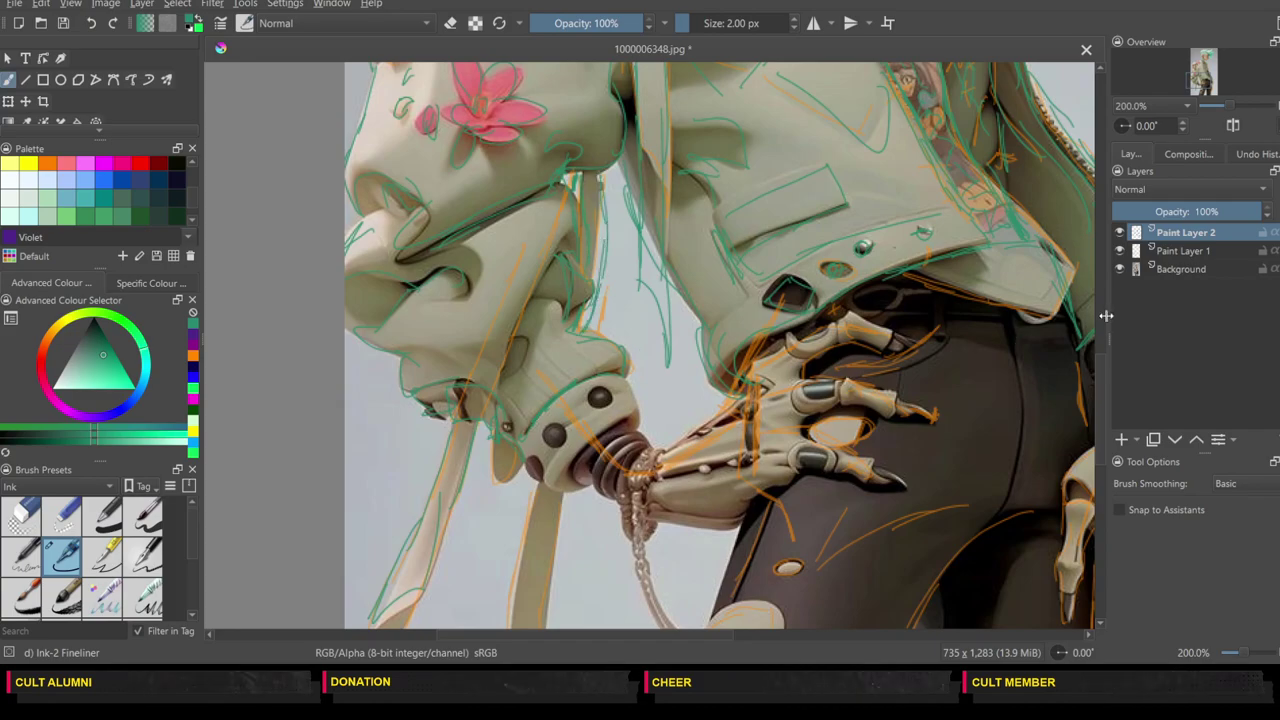
Step: Outline the wide strap hanging below the cuff, and trace the near wrist's ribbed joint and hanging chain
click(1101, 326)
drag(1101, 326, 1100, 456)
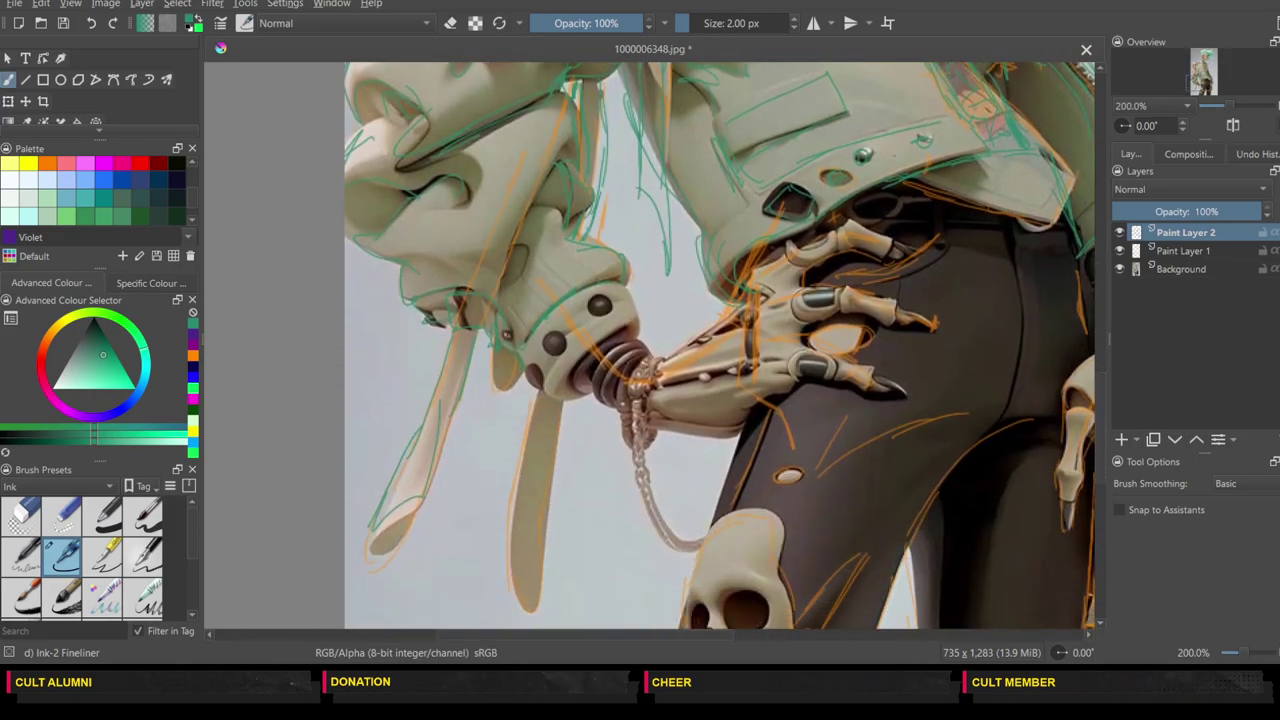
drag(601, 166, 588, 260)
mouse_move(543, 400)
mouse_down()
mouse_move(538, 590)
mouse_move(505, 530)
mouse_move(516, 392)
mouse_move(488, 386)
mouse_up()
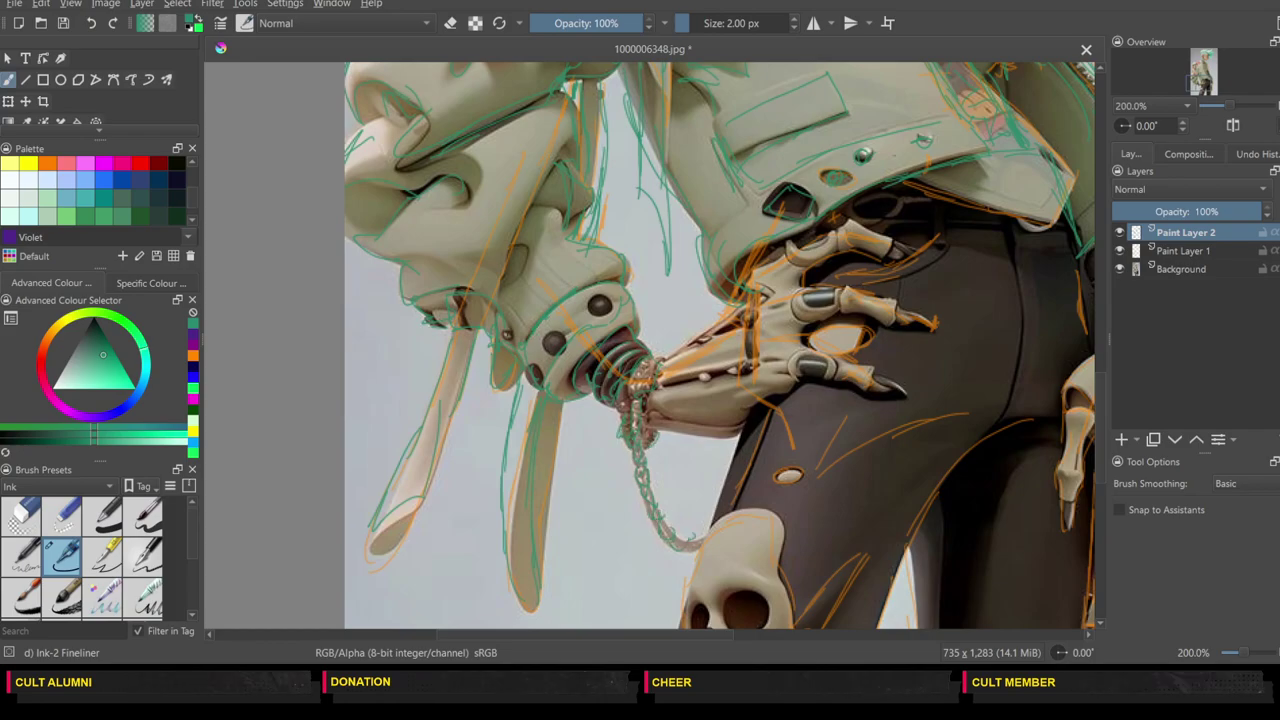
Step: Trace the skeletal hand and fingers resting on the hip, and the bracelets on the far wrist
drag(516, 635, 600, 637)
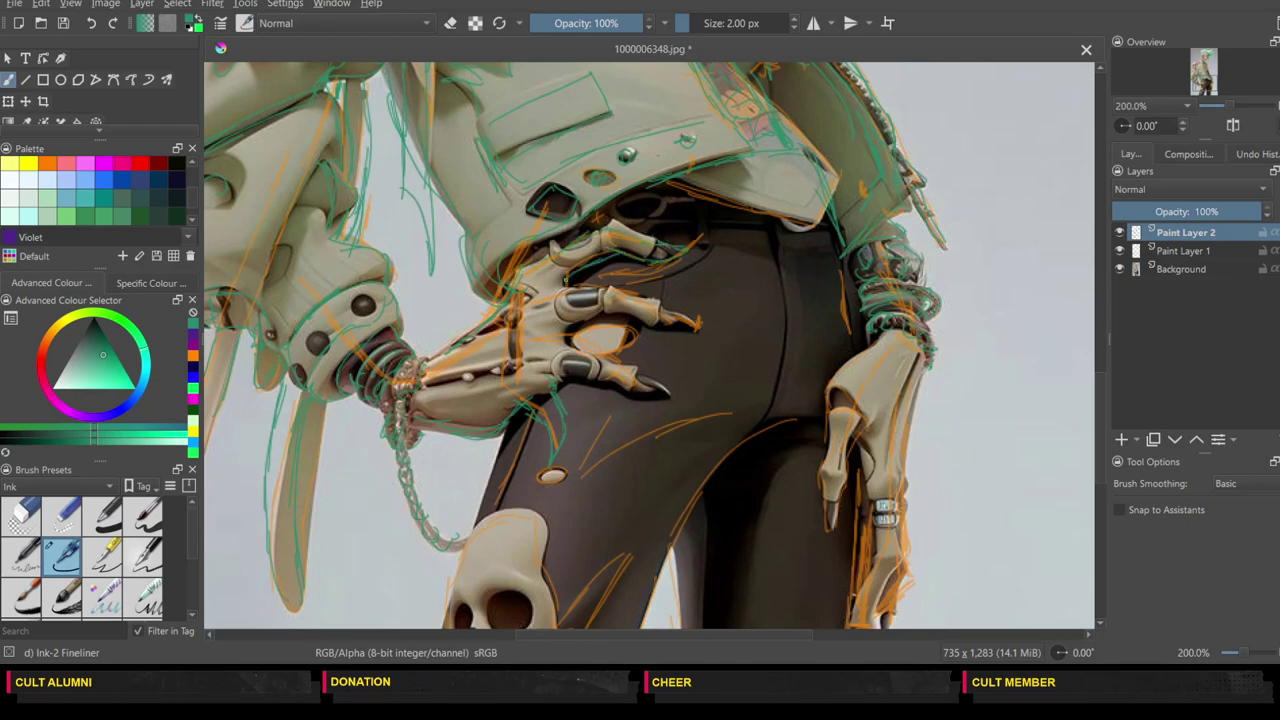
mouse_move(600, 288)
mouse_down()
mouse_move(658, 306)
mouse_move(633, 324)
mouse_move(589, 312)
mouse_move(592, 338)
mouse_move(639, 389)
mouse_up()
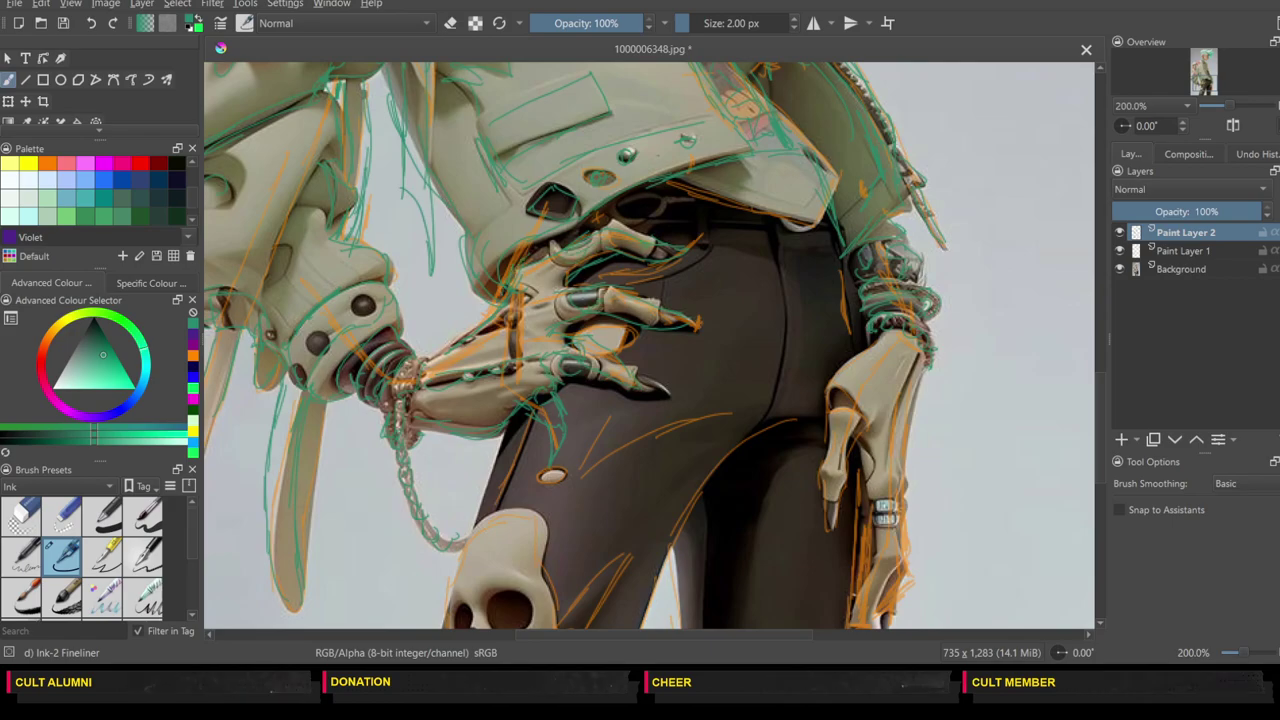
Step: Draw the trousers' waistband and hip seam, and outline the far skeletal hand and its thumb
mouse_move(648, 212)
mouse_down()
mouse_move(628, 220)
mouse_move(688, 212)
mouse_move(728, 226)
mouse_move(784, 282)
mouse_move(776, 390)
mouse_move(797, 273)
mouse_up()
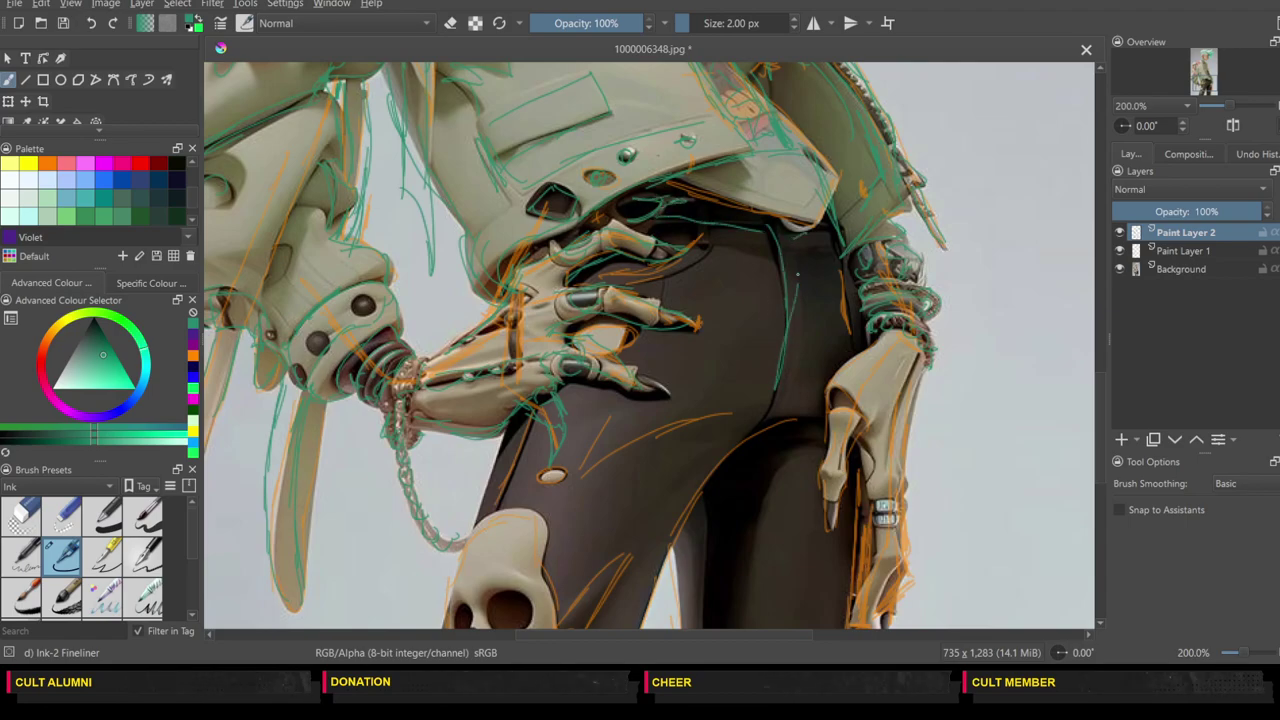
drag(802, 354, 779, 384)
mouse_move(874, 344)
mouse_down()
mouse_move(824, 420)
mouse_move(850, 396)
mouse_move(861, 410)
mouse_up()
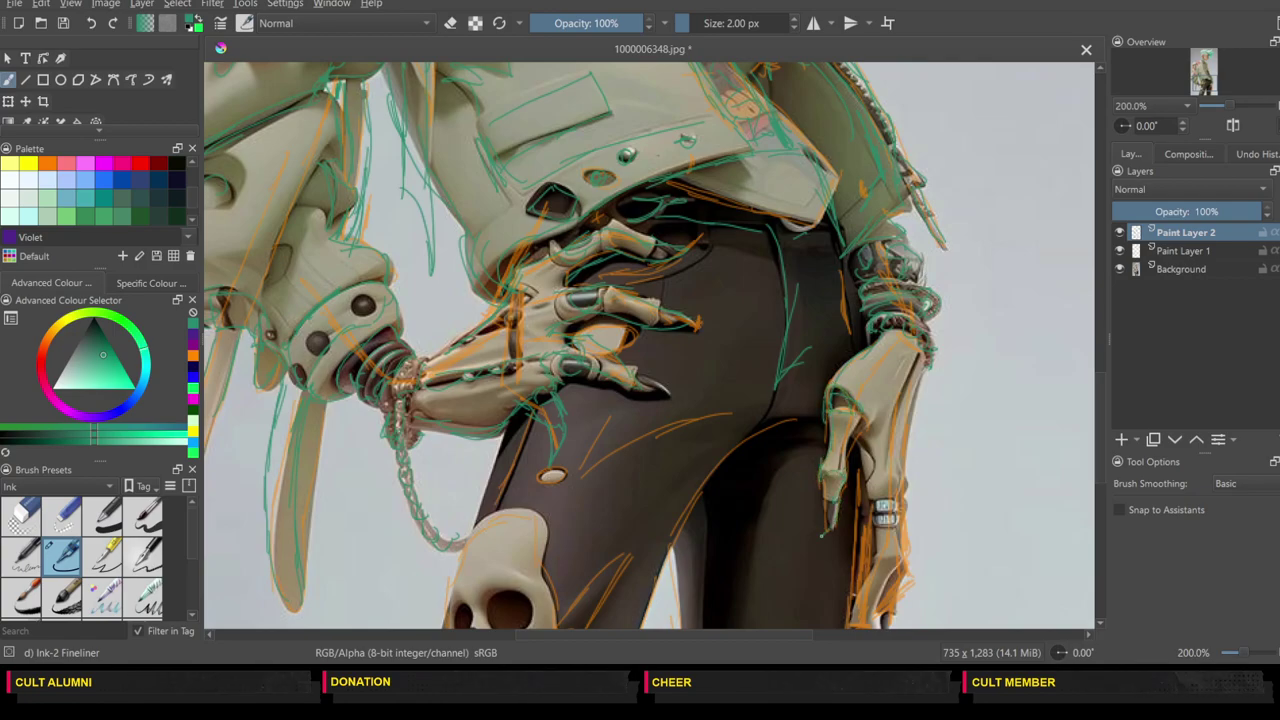
drag(822, 536, 828, 502)
drag(854, 432, 872, 518)
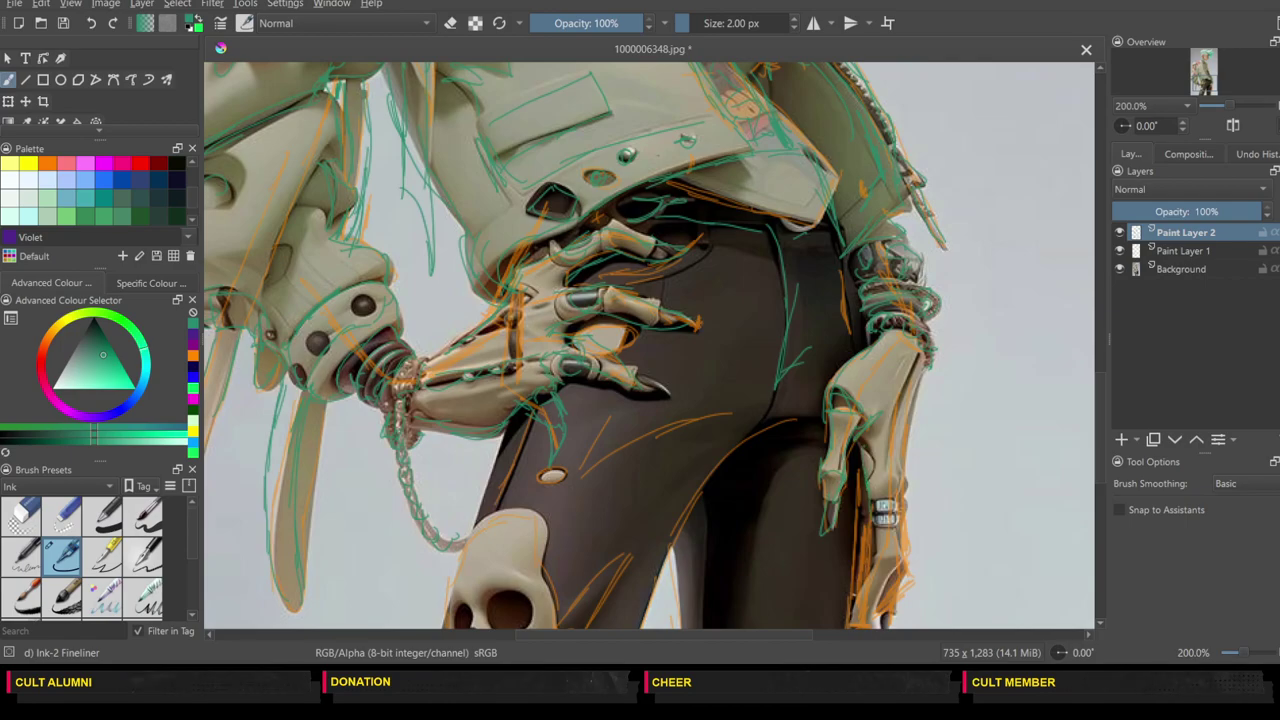
Step: Trace the inner edges of both trouser legs and the crotch fold curving up from the gap
click(1099, 324)
drag(1099, 324, 1098, 477)
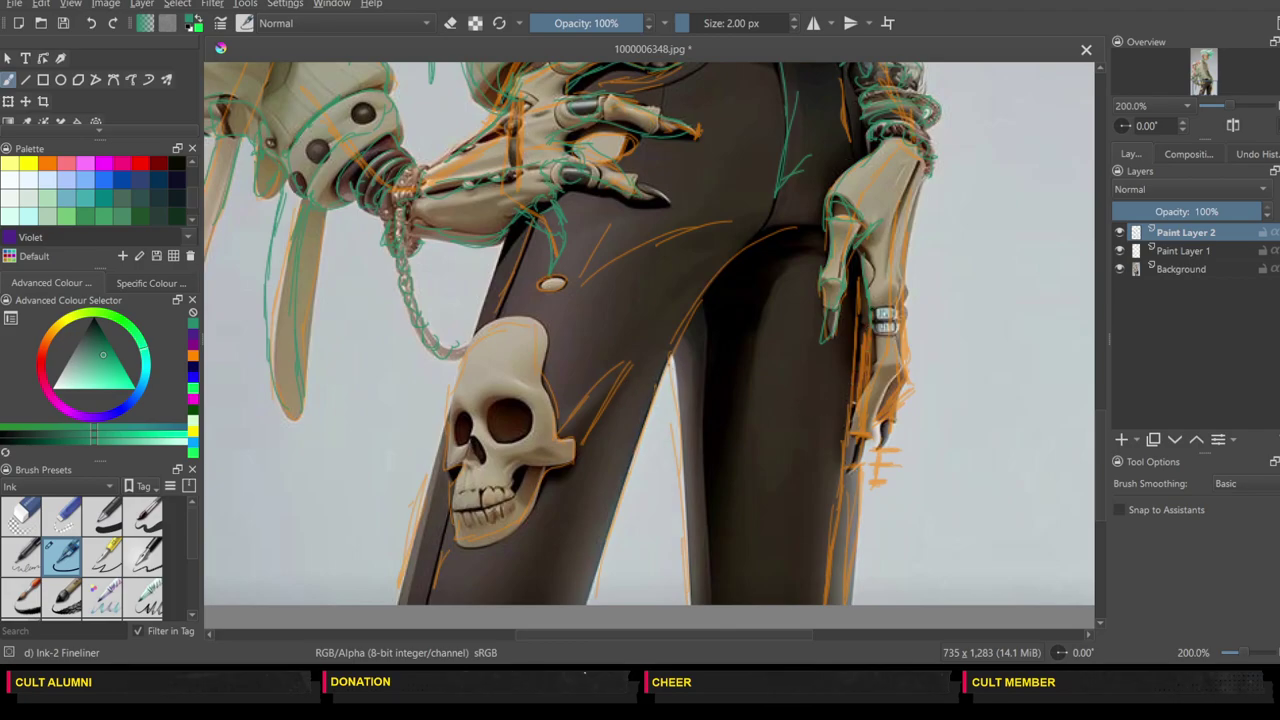
drag(670, 358, 691, 606)
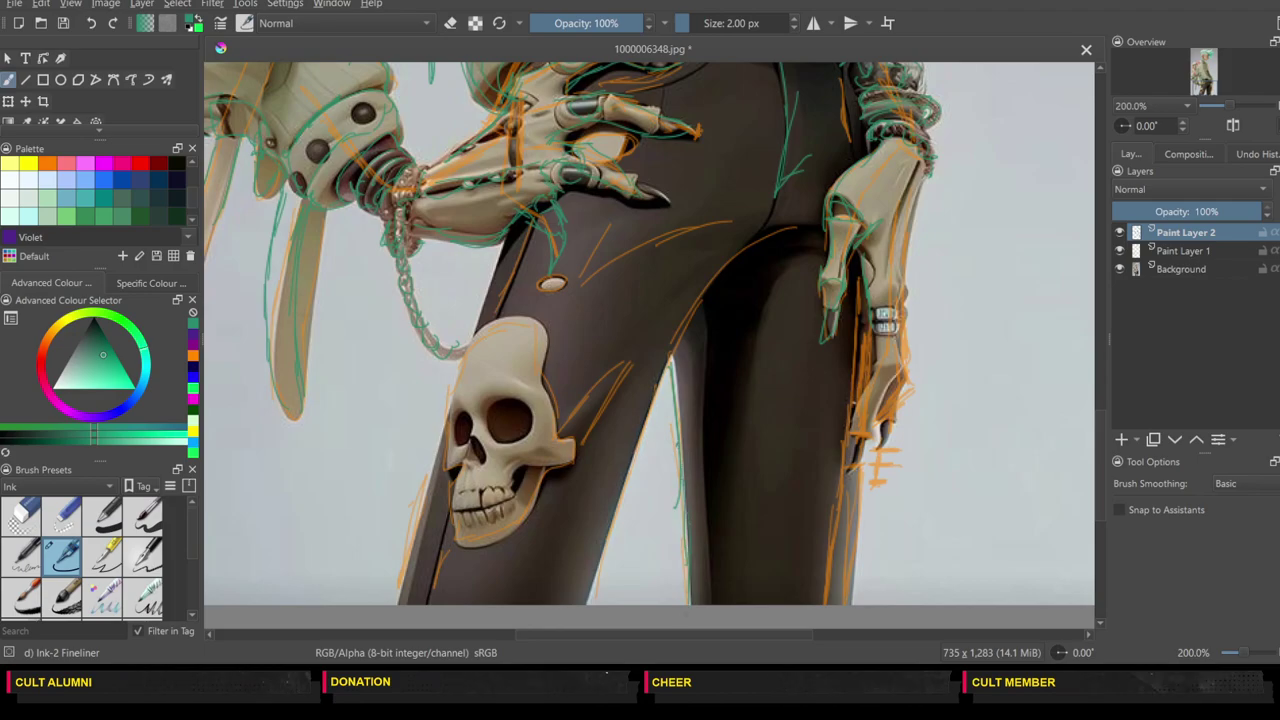
drag(670, 358, 596, 602)
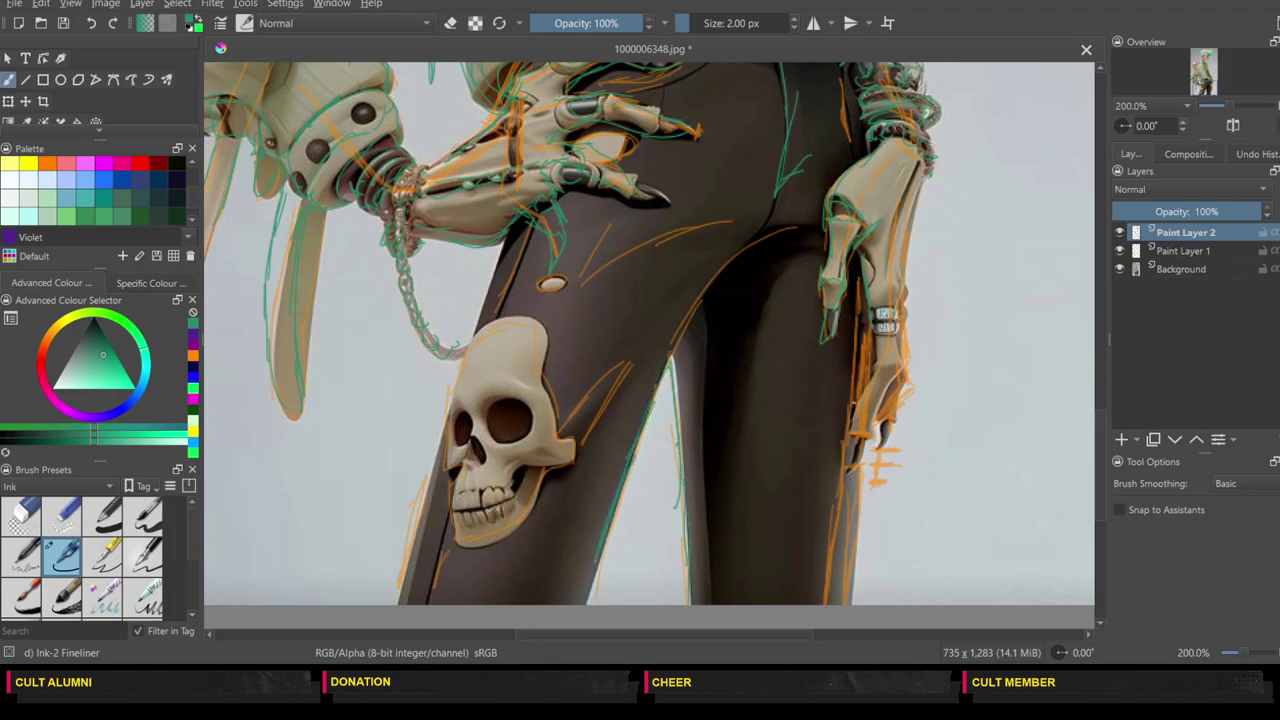
mouse_move(680, 350)
mouse_down()
mouse_move(750, 262)
mouse_move(790, 243)
mouse_up()
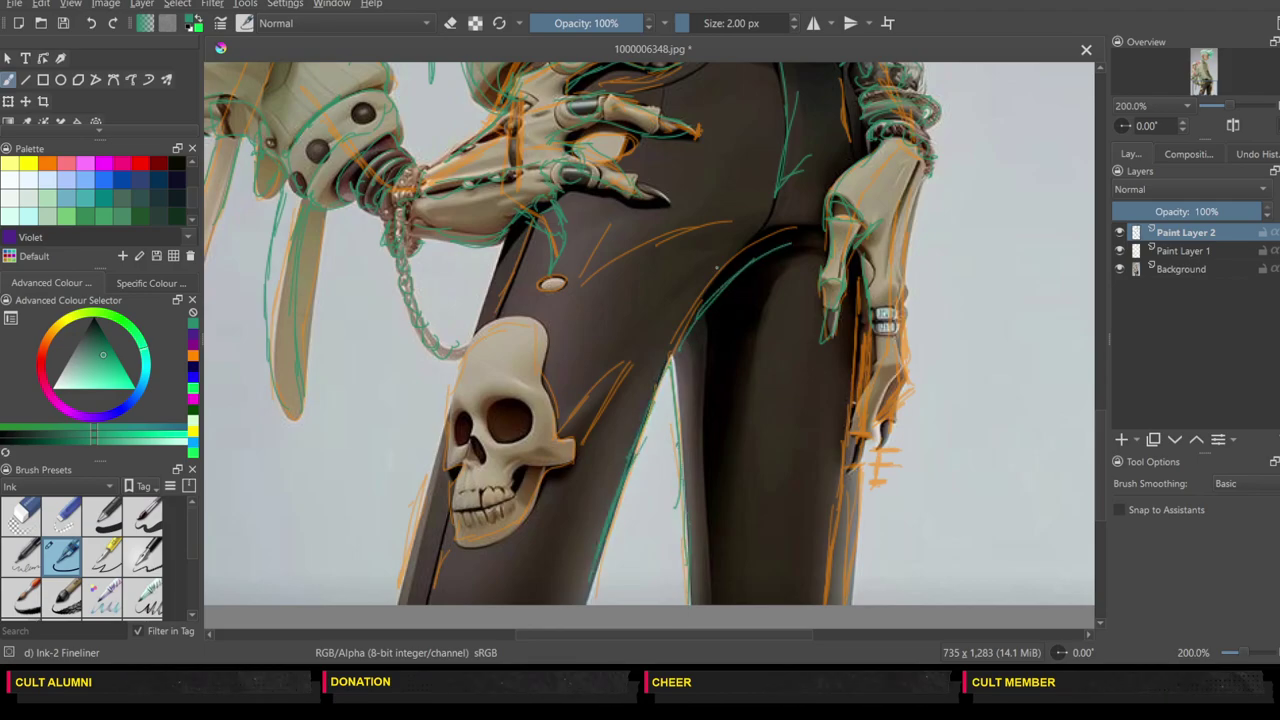
Step: Outline the skull on the trouser leg, and trace the legs' outer edges and the far hand's lower fingers
drag(506, 247, 466, 340)
mouse_move(540, 318)
mouse_down()
mouse_move(541, 392)
mouse_move(575, 447)
mouse_move(536, 487)
mouse_up()
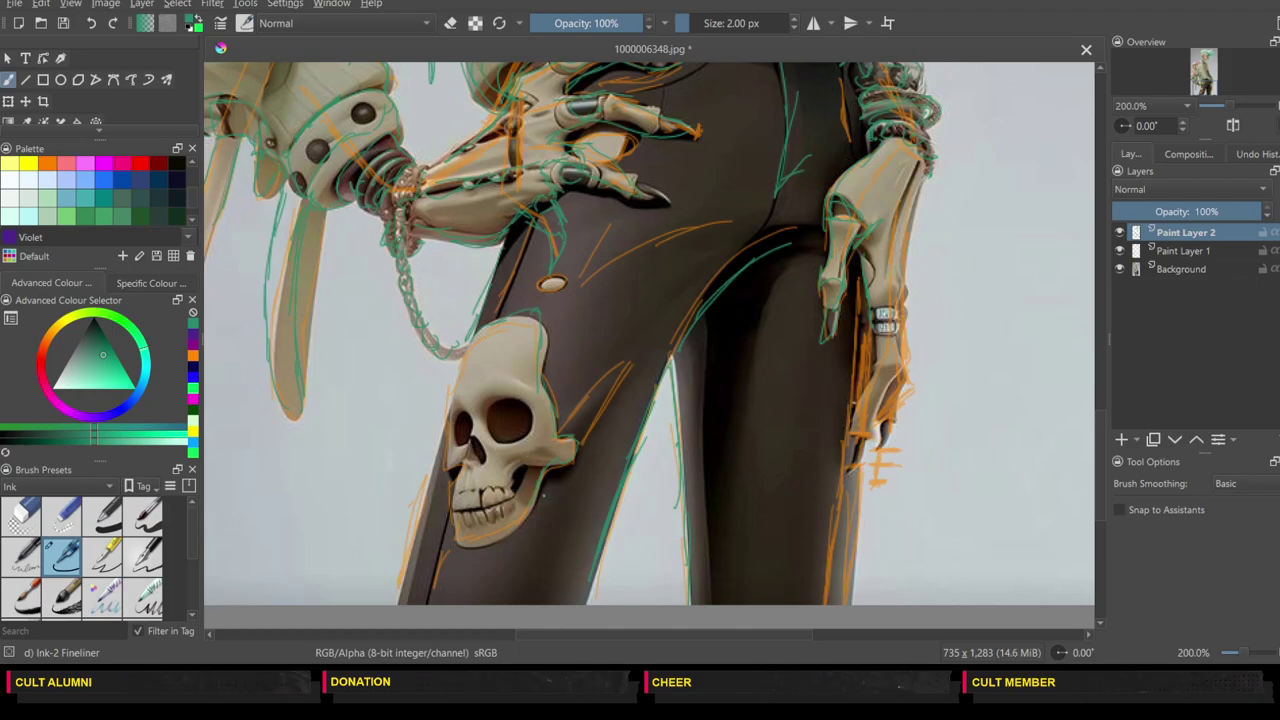
mouse_move(506, 537)
mouse_down()
mouse_move(456, 540)
mouse_move(447, 498)
mouse_move(460, 473)
mouse_up()
drag(446, 416, 458, 378)
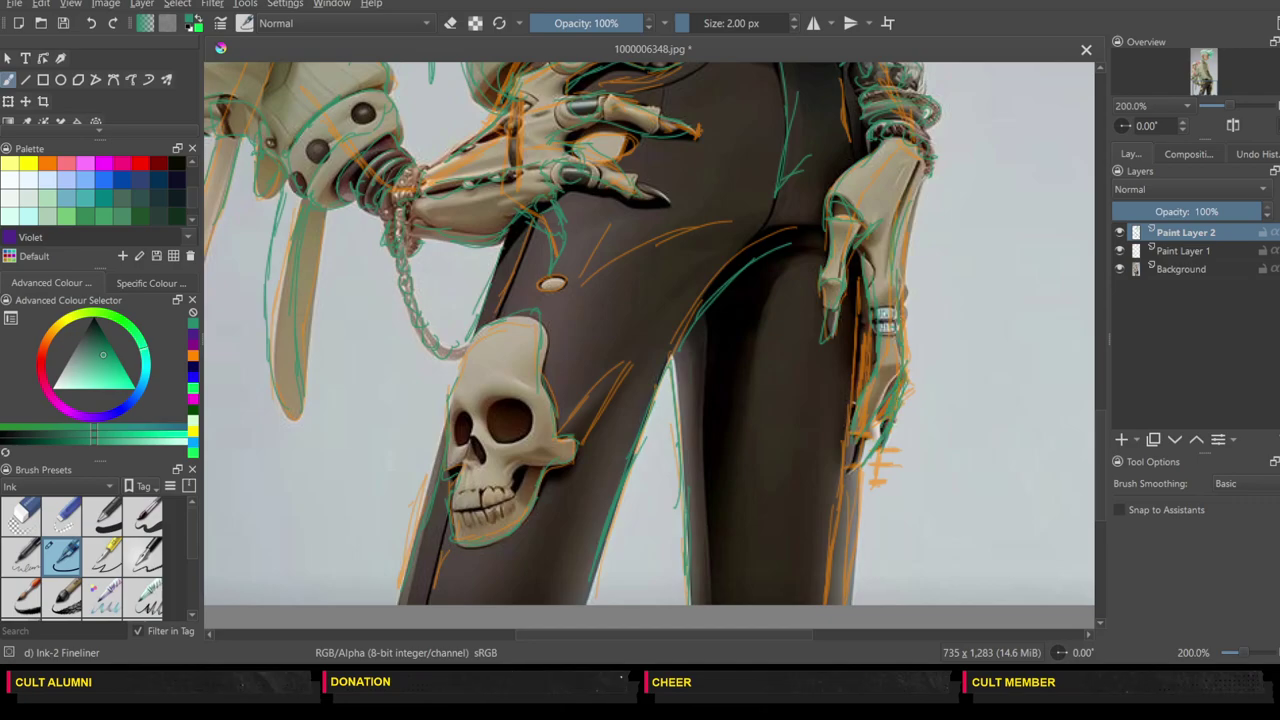
Step: Undo the latest green strokes on the far hand's fingertips
click(92, 25)
click(92, 25)
click(92, 24)
click(93, 23)
click(93, 24)
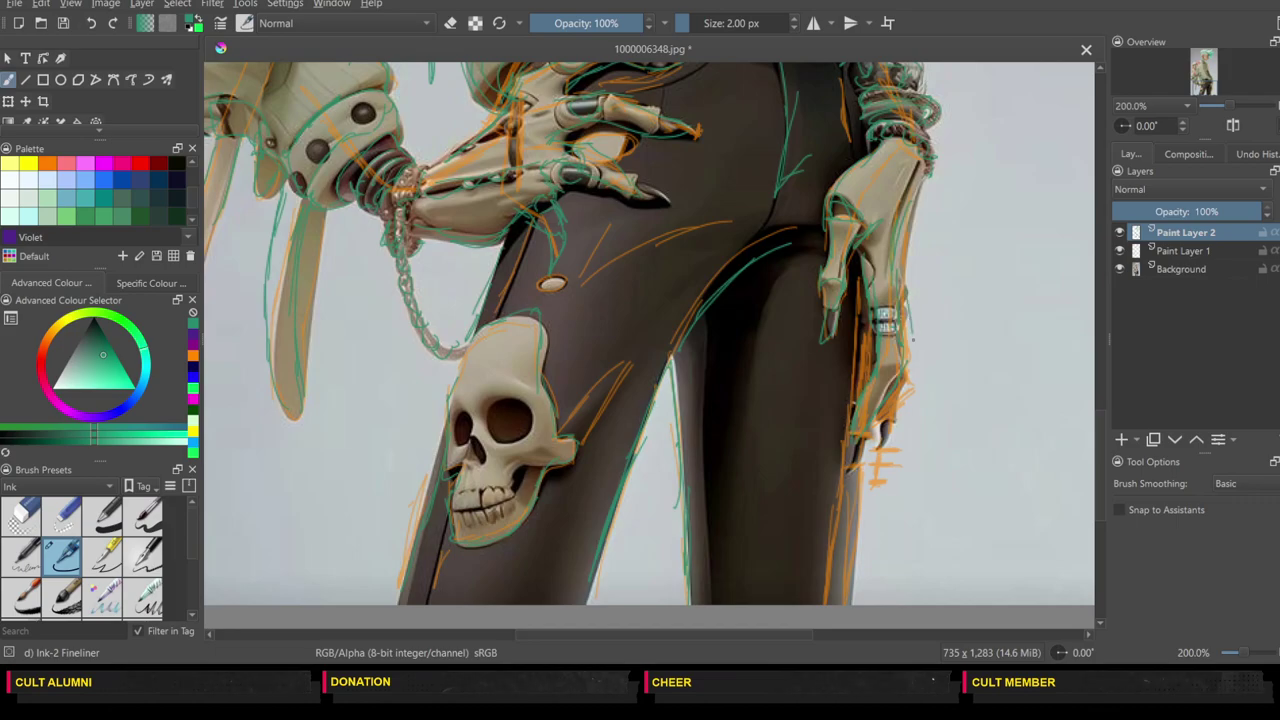
Step: Try another green stroke along the outer edge of the far hand's finger, and undo the recent strokes
drag(913, 340, 908, 358)
click(91, 23)
click(91, 23)
click(91, 23)
click(91, 23)
click(91, 23)
click(91, 23)
click(88, 25)
Step: Retrace the pointed fingertip at the lower end of the far hand in green
drag(885, 417, 860, 479)
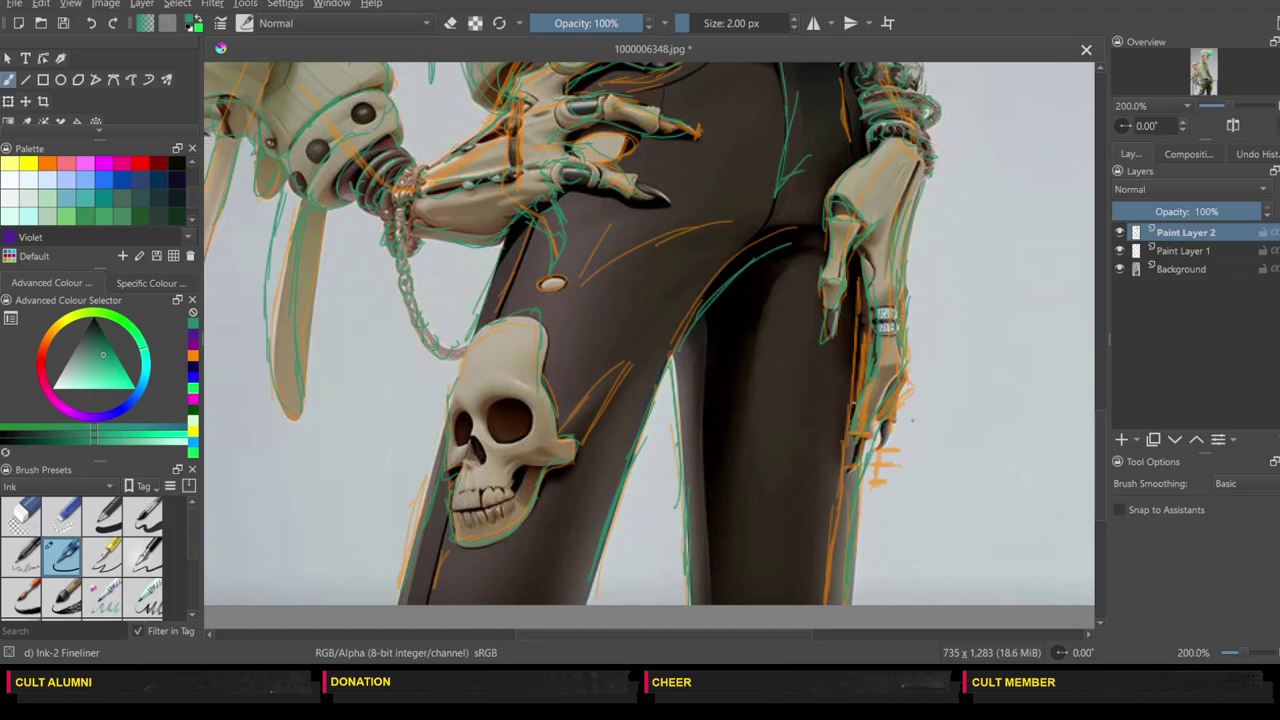
scroll(1100, 397, up, 10)
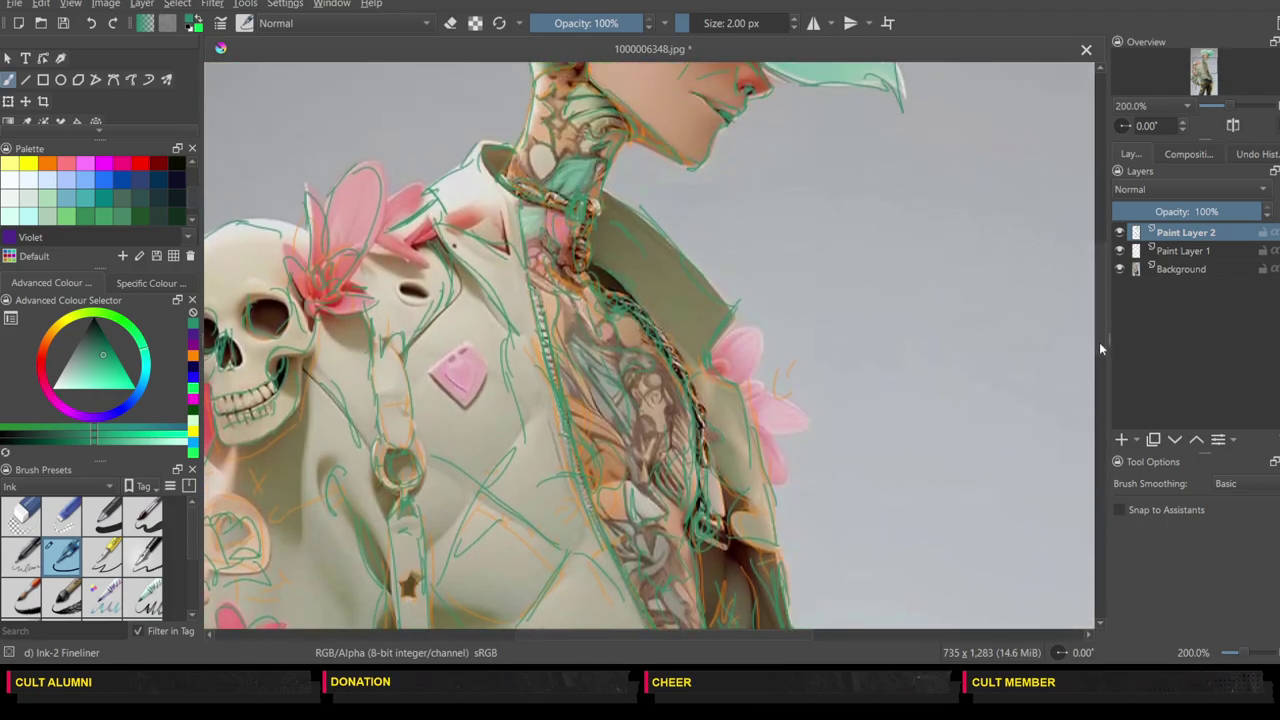
Step: Add a new paint layer directly above the Background layer, beneath the two line-art layers
scroll(1099, 312, up, 4)
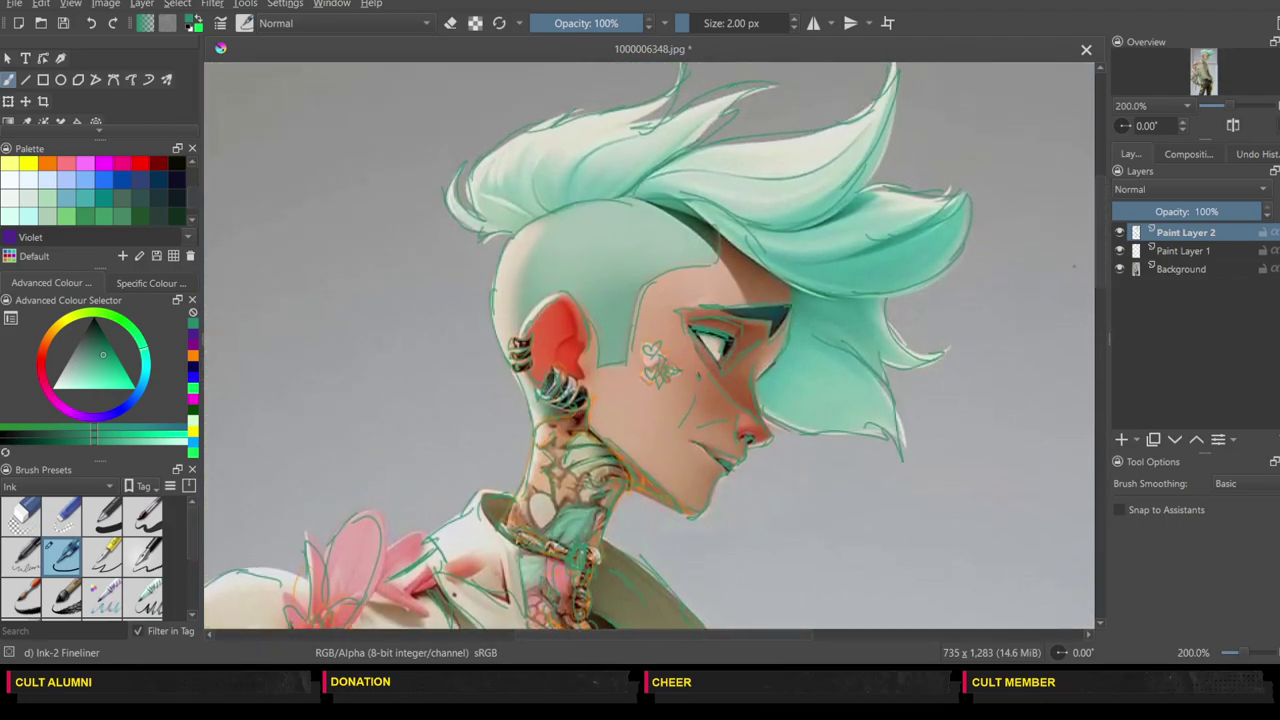
key(minus)
key(minus)
key(minus)
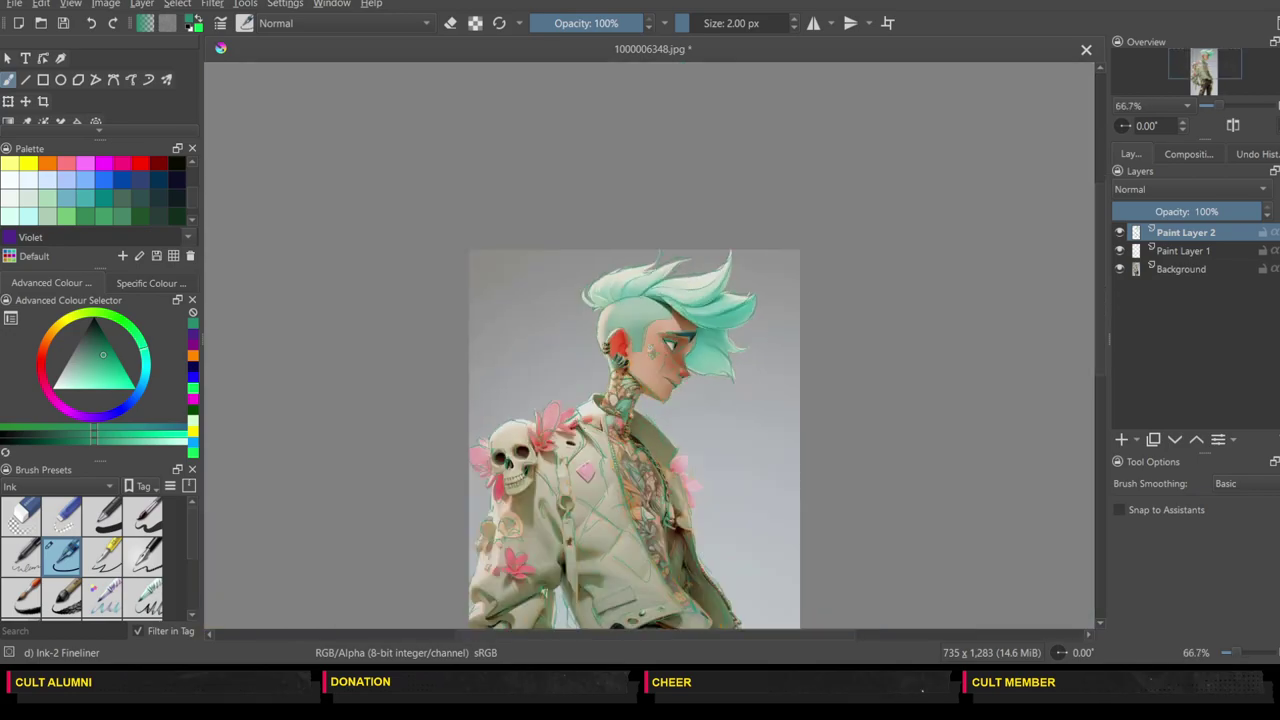
scroll(1098, 324, down, 2)
click(1170, 268)
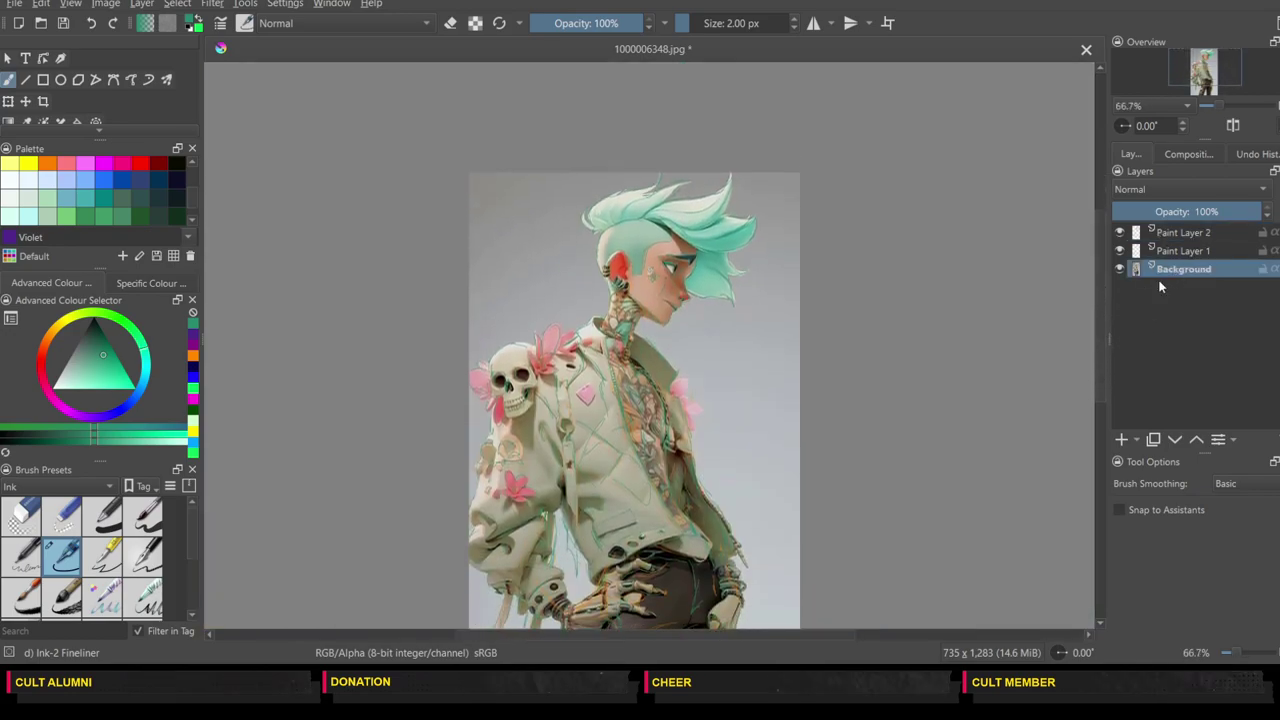
click(1120, 438)
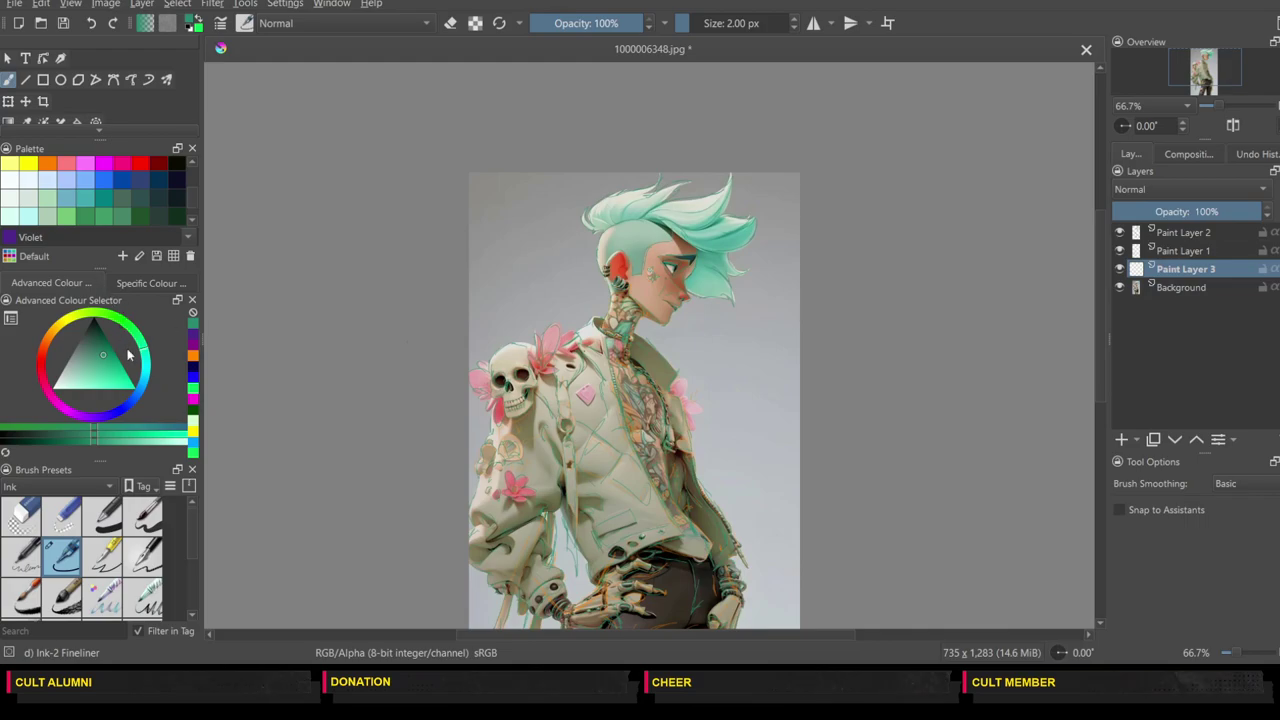
Step: Cover the new layer with light pink down to the canvas's lower edge using the 600 px Airbrush Soft brush
click(78, 386)
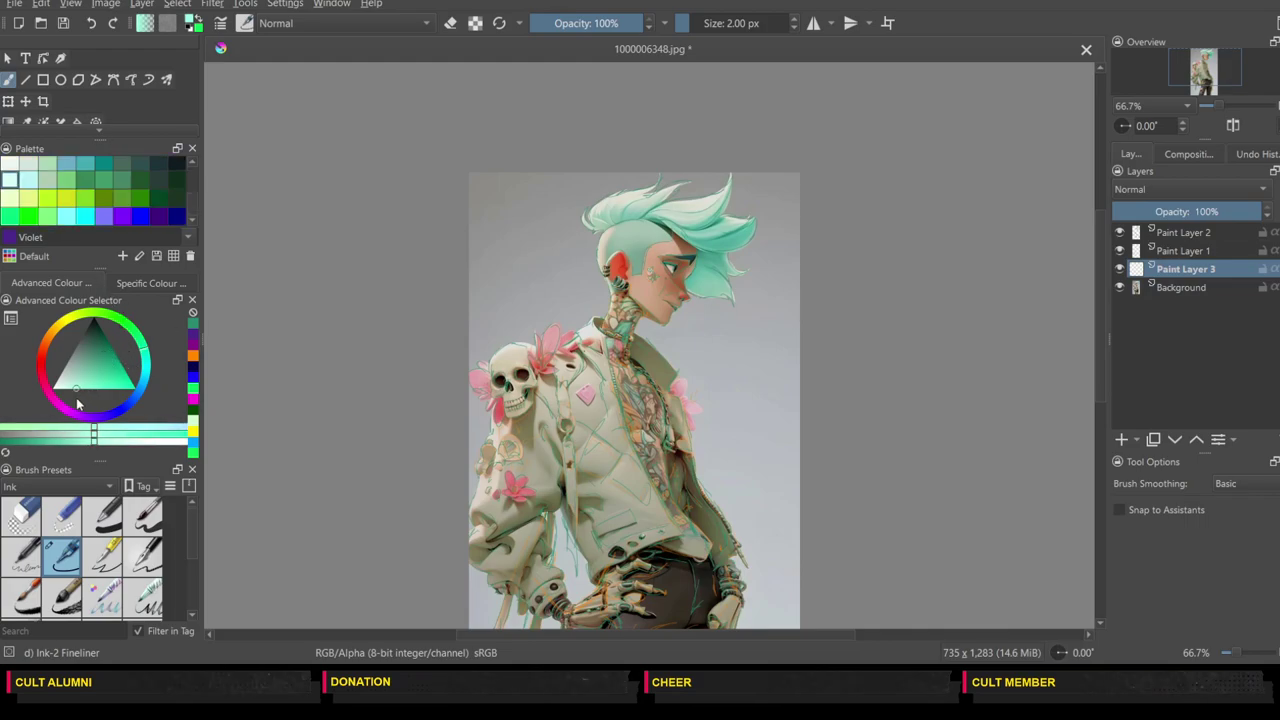
click(47, 360)
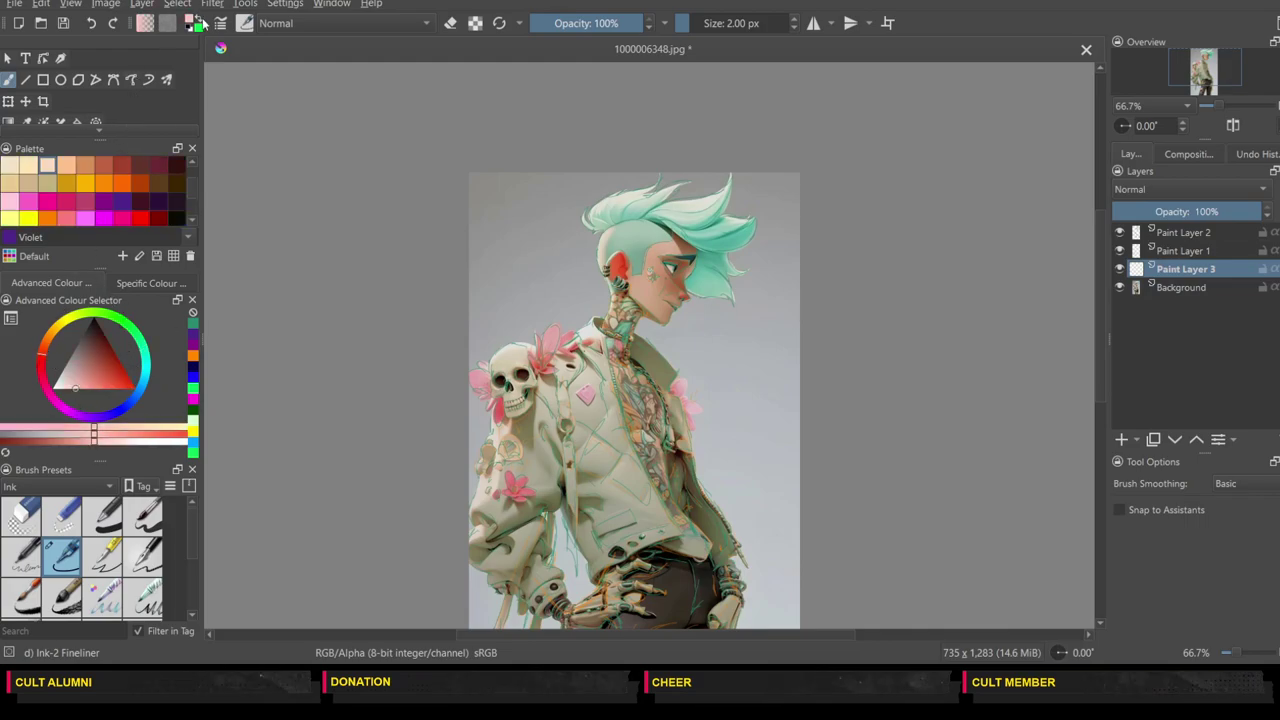
key(slash)
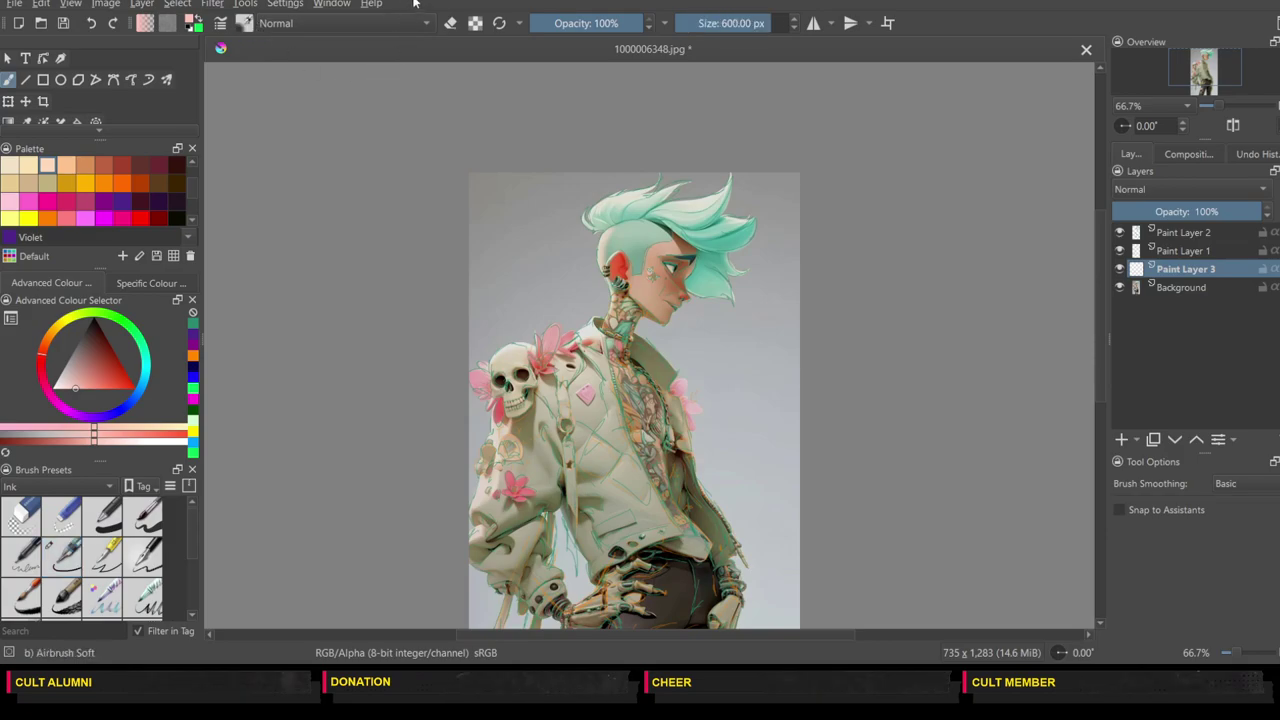
mouse_move(520, 250)
mouse_down()
mouse_move(570, 215)
mouse_move(641, 263)
mouse_move(589, 385)
mouse_move(480, 390)
mouse_move(658, 285)
mouse_move(695, 465)
mouse_move(622, 598)
mouse_move(537, 590)
mouse_move(600, 300)
mouse_move(785, 265)
mouse_move(719, 434)
mouse_move(592, 592)
mouse_move(610, 590)
mouse_move(674, 455)
mouse_move(840, 545)
mouse_up()
scroll(540, 505, down, 4)
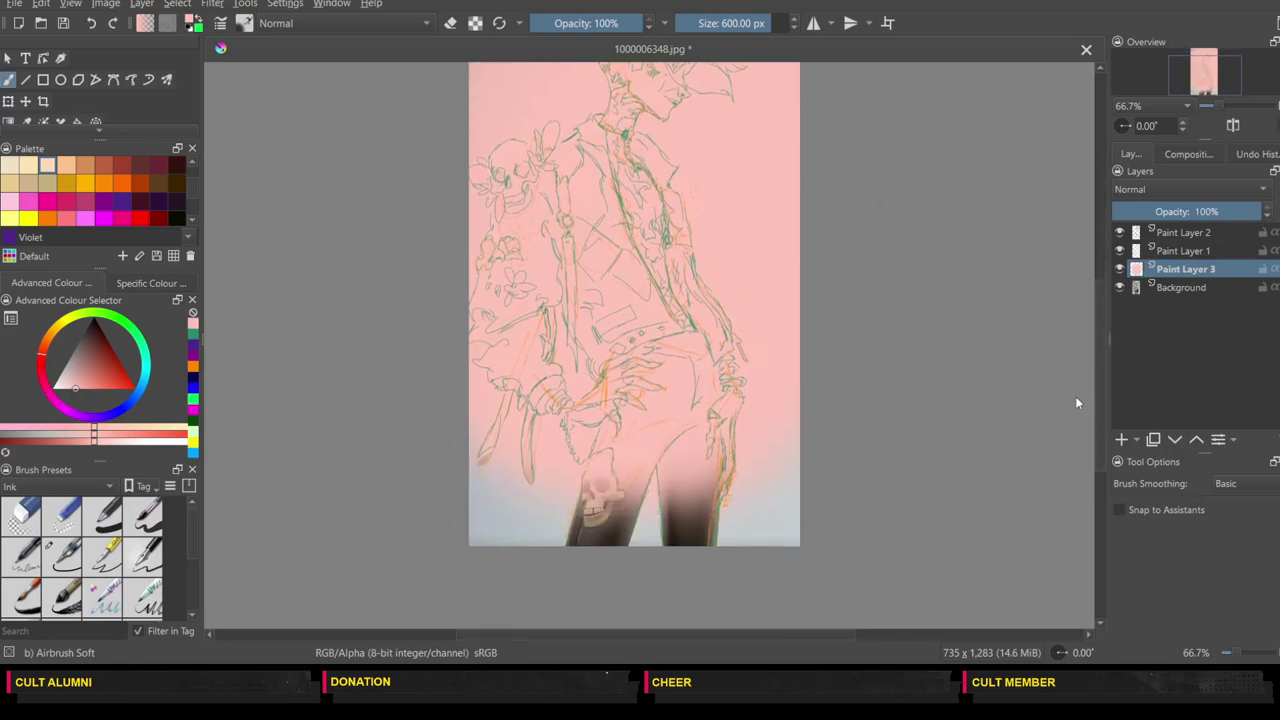
drag(527, 495, 600, 460)
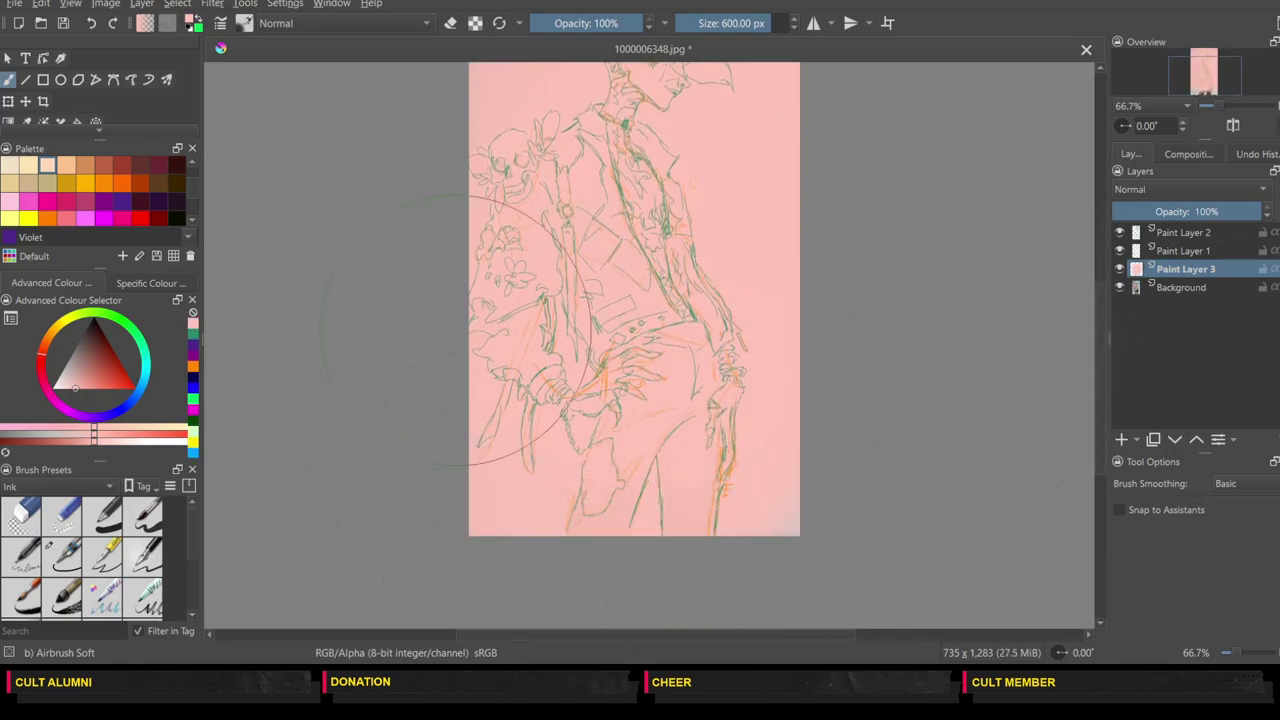
Step: Hide the pink Paint Layer 3 and return to Paint Layer 2 with the green 2 px Ink-2 Fineliner
click(1120, 270)
click(1172, 234)
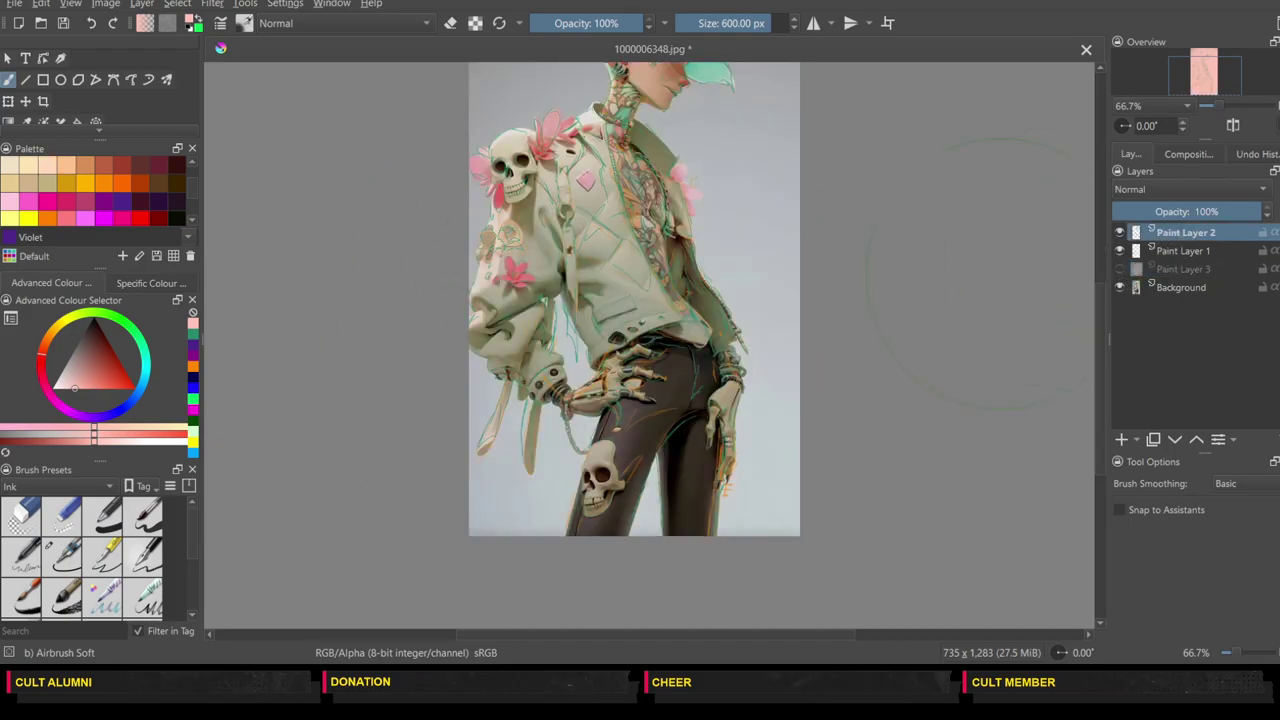
click(193, 334)
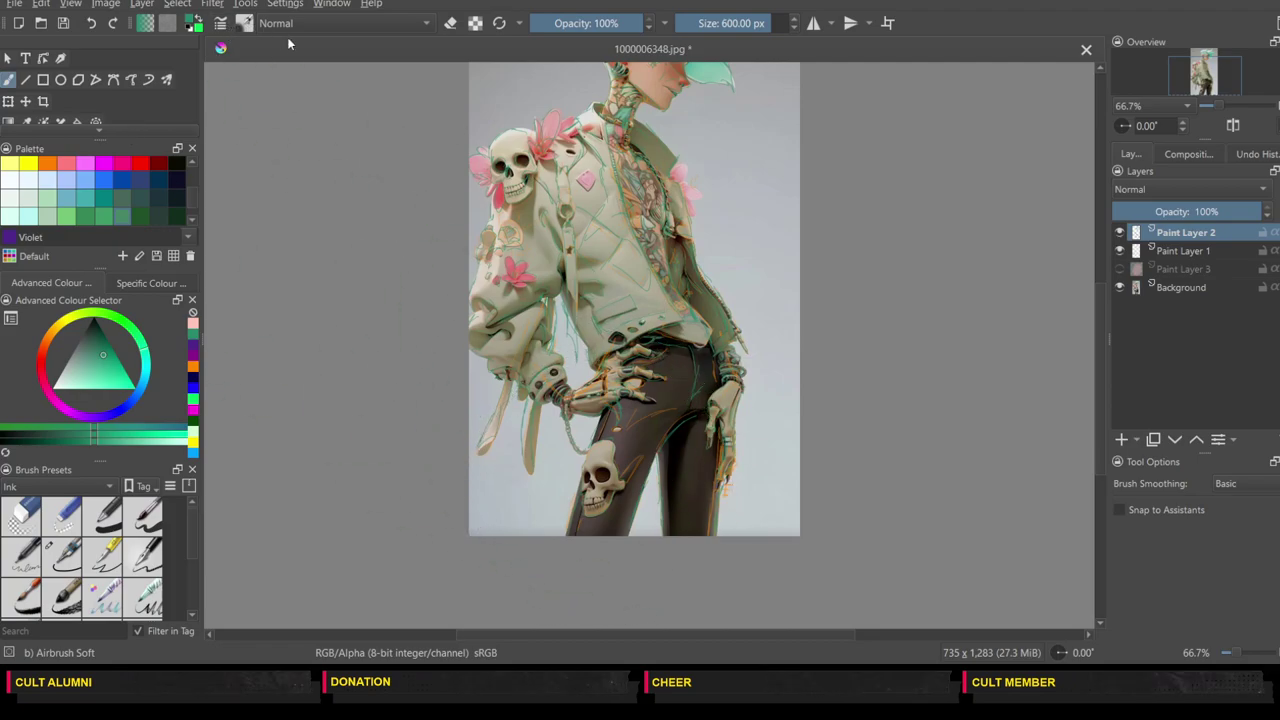
click(62, 555)
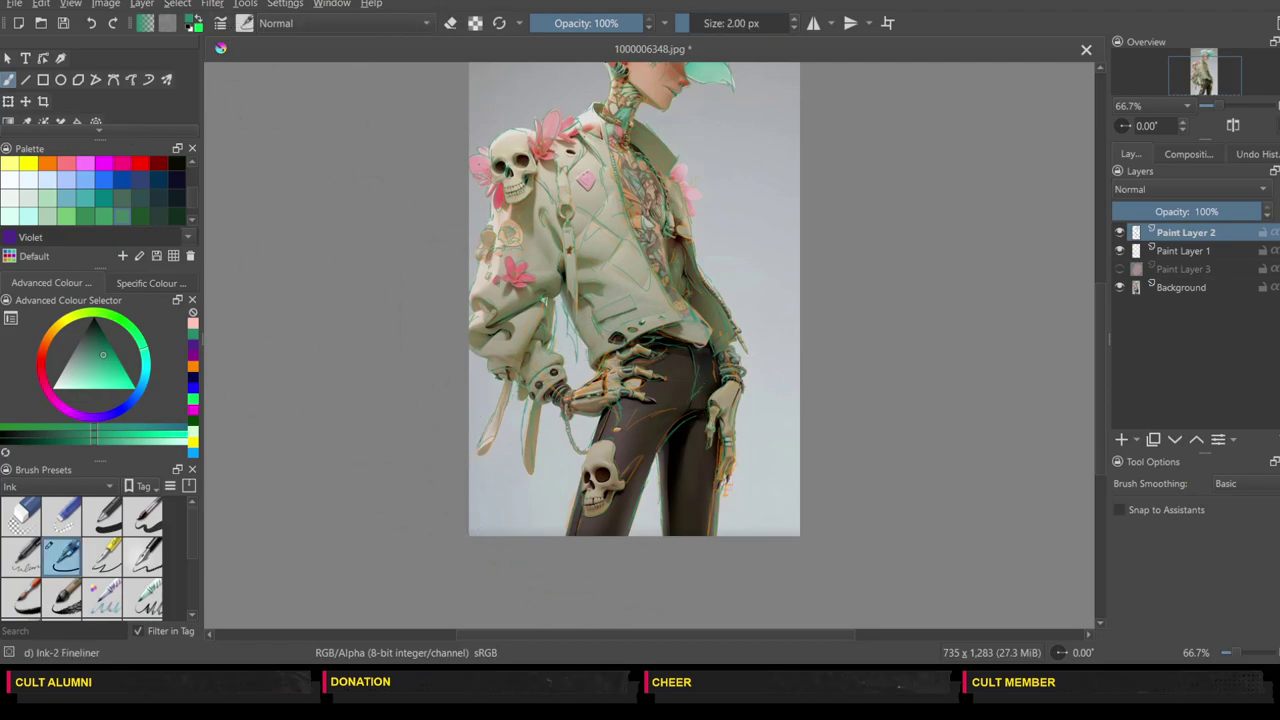
Step: Trace the eye sockets, nose, cheekbone and teeth of the skull on the trouser leg in green, undoing the first attempts
drag(595, 478, 609, 474)
scroll(627, 275, up, 3)
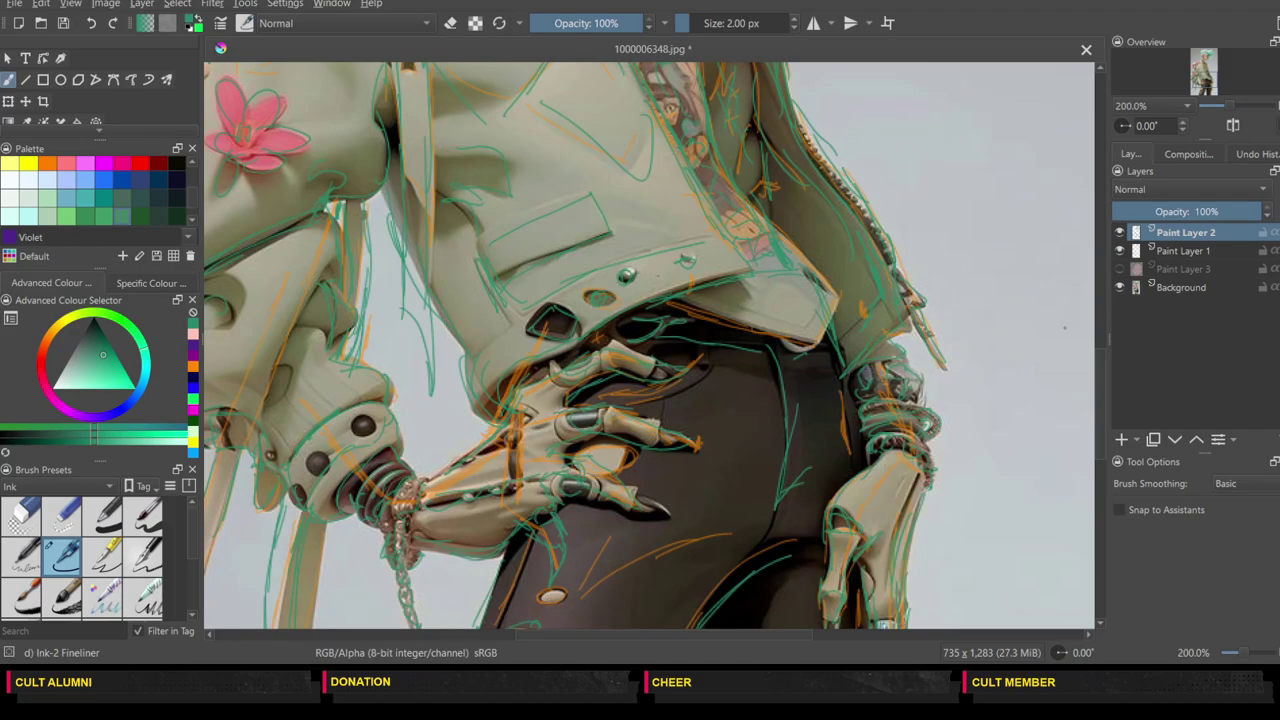
click(1104, 338)
click(1101, 360)
drag(1104, 376, 1104, 389)
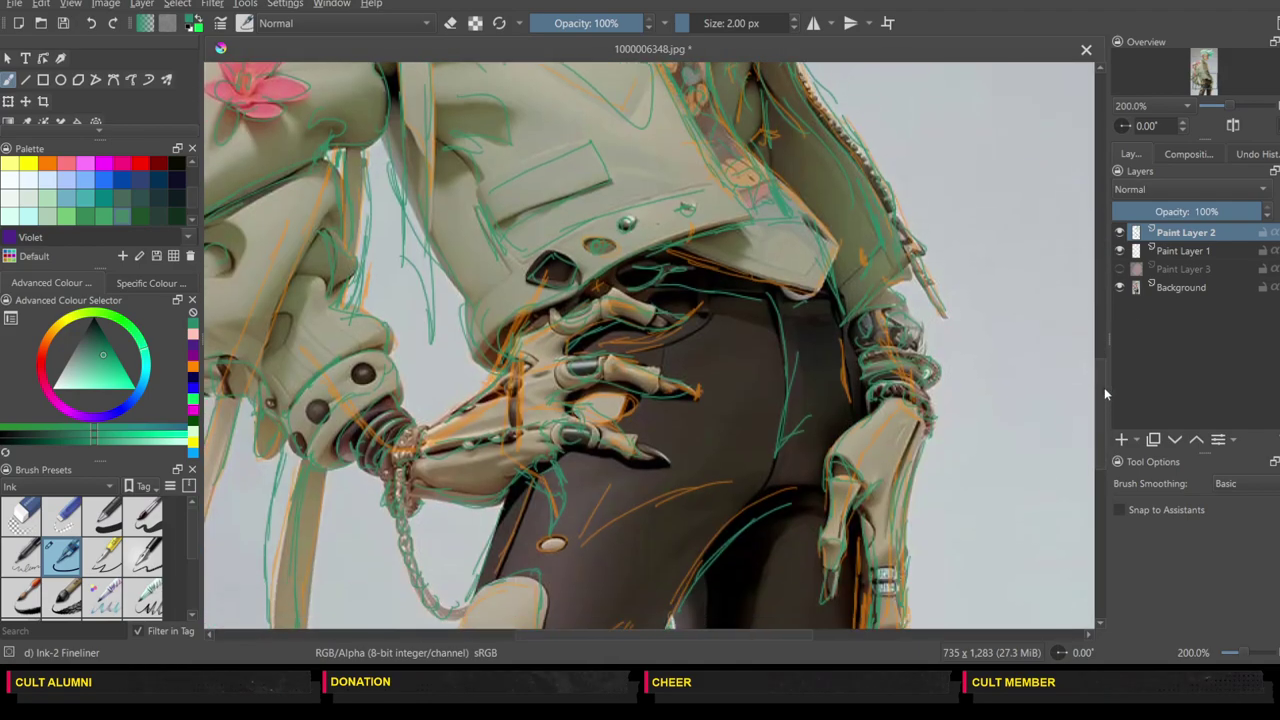
scroll(1104, 393, down, 6)
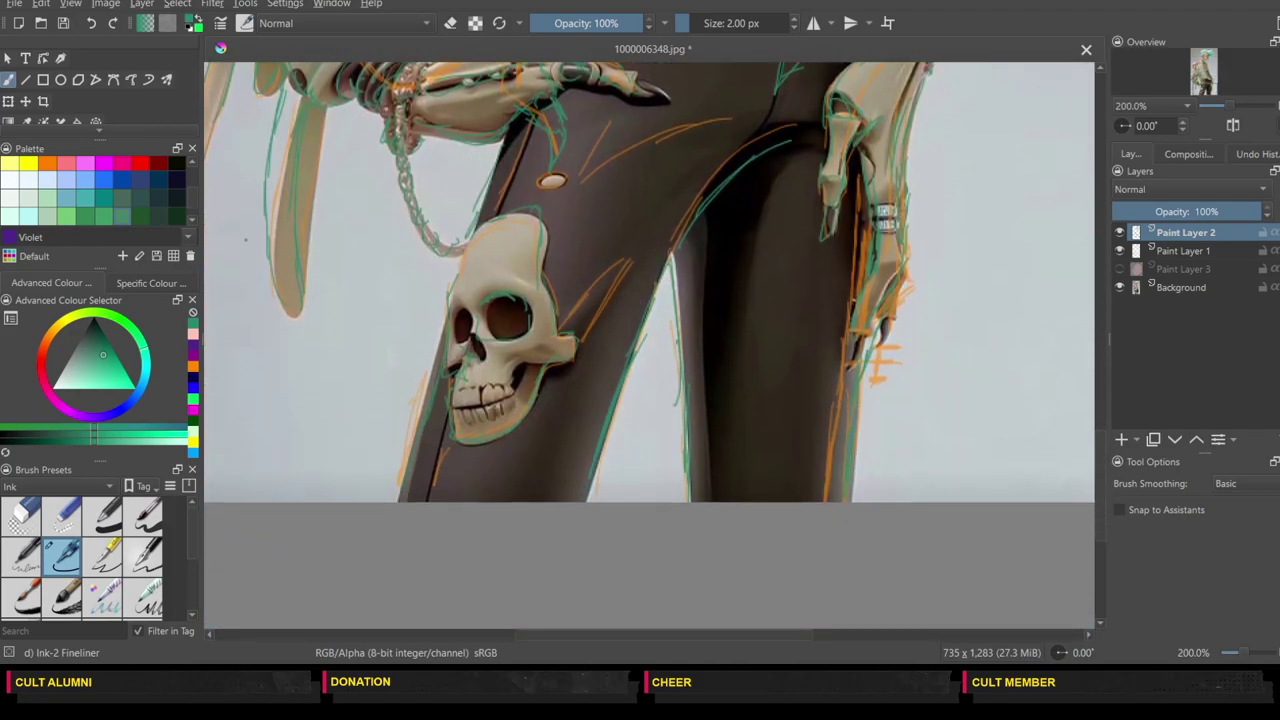
click(91, 23)
click(91, 23)
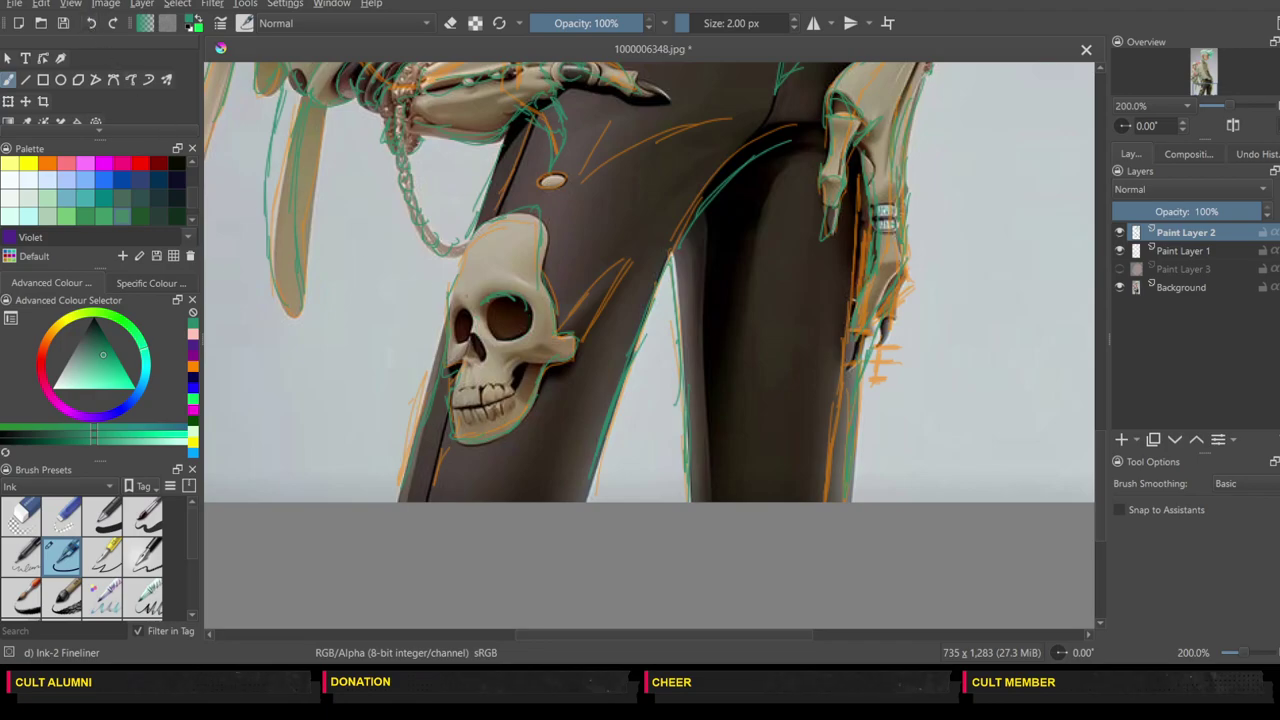
mouse_move(488, 329)
mouse_down()
mouse_move(499, 342)
mouse_move(529, 306)
mouse_move(516, 300)
mouse_move(482, 356)
mouse_up()
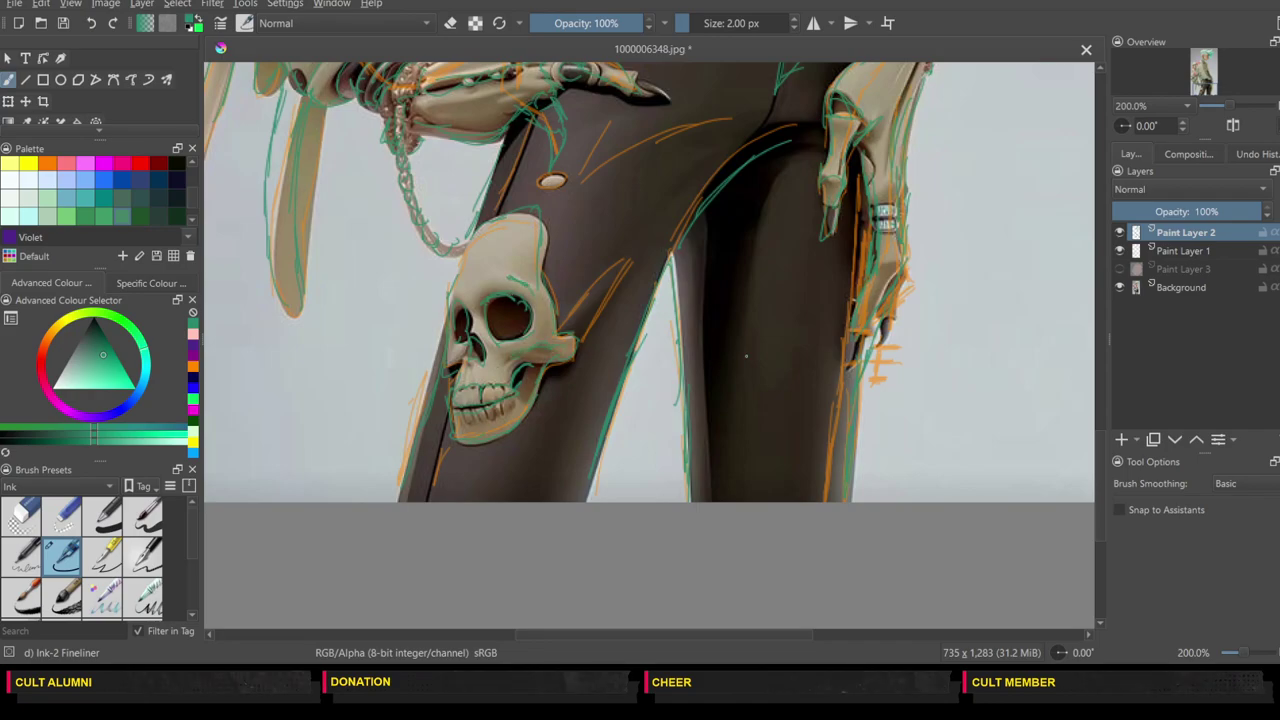
Step: Show the pink Paint Layer 3 and hide Paint Layer 1 so the green line art stands alone
key(ctrl+minus)
key(ctrl+minus)
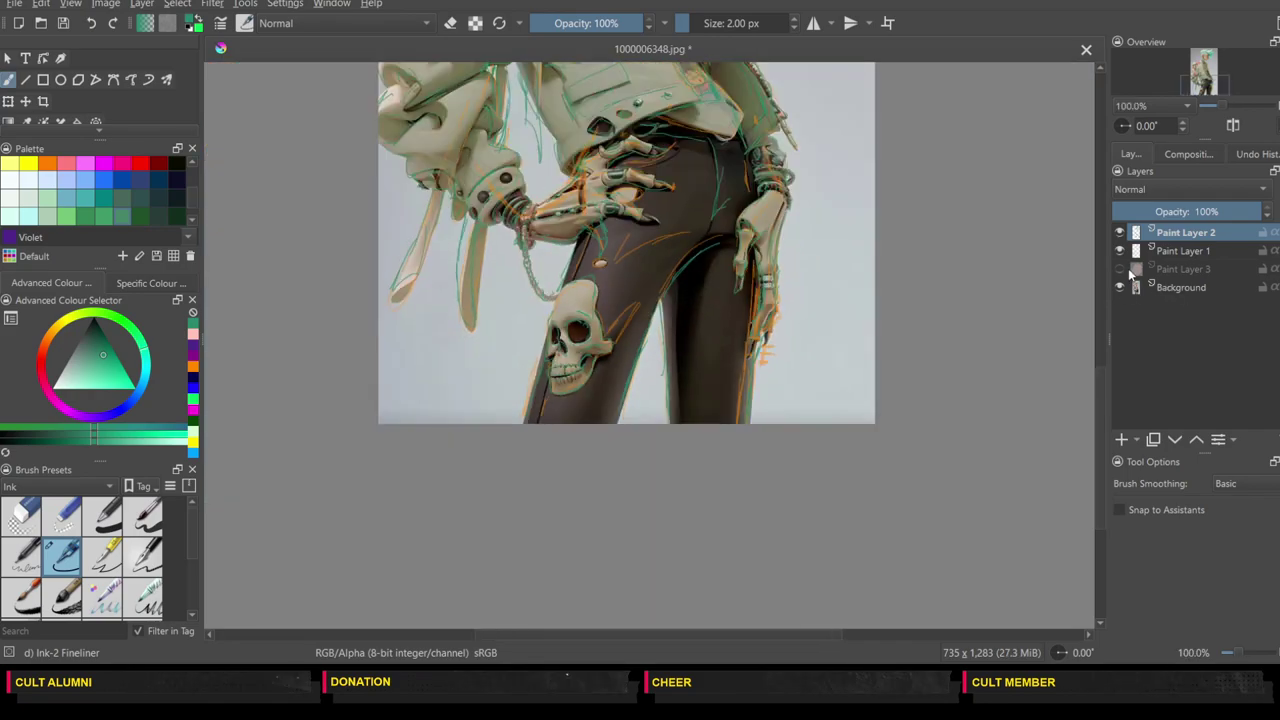
click(1119, 269)
click(1119, 251)
drag(1104, 401, 1099, 329)
key(ctrl+minus)
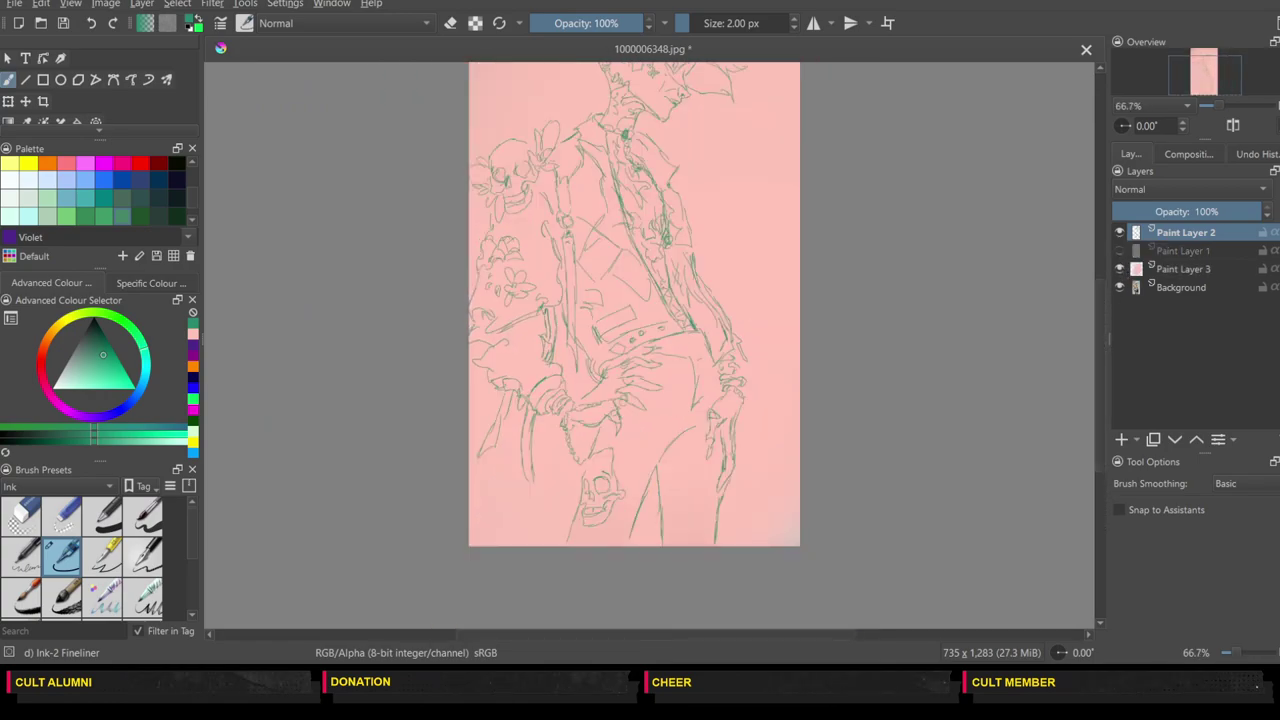
Step: Draw green construction lines over the bent near arm, from the hand along the forearm to the elbow and up the sleeve
mouse_move(1102, 344)
mouse_down()
mouse_move(1102, 305)
mouse_move(1095, 322)
mouse_up()
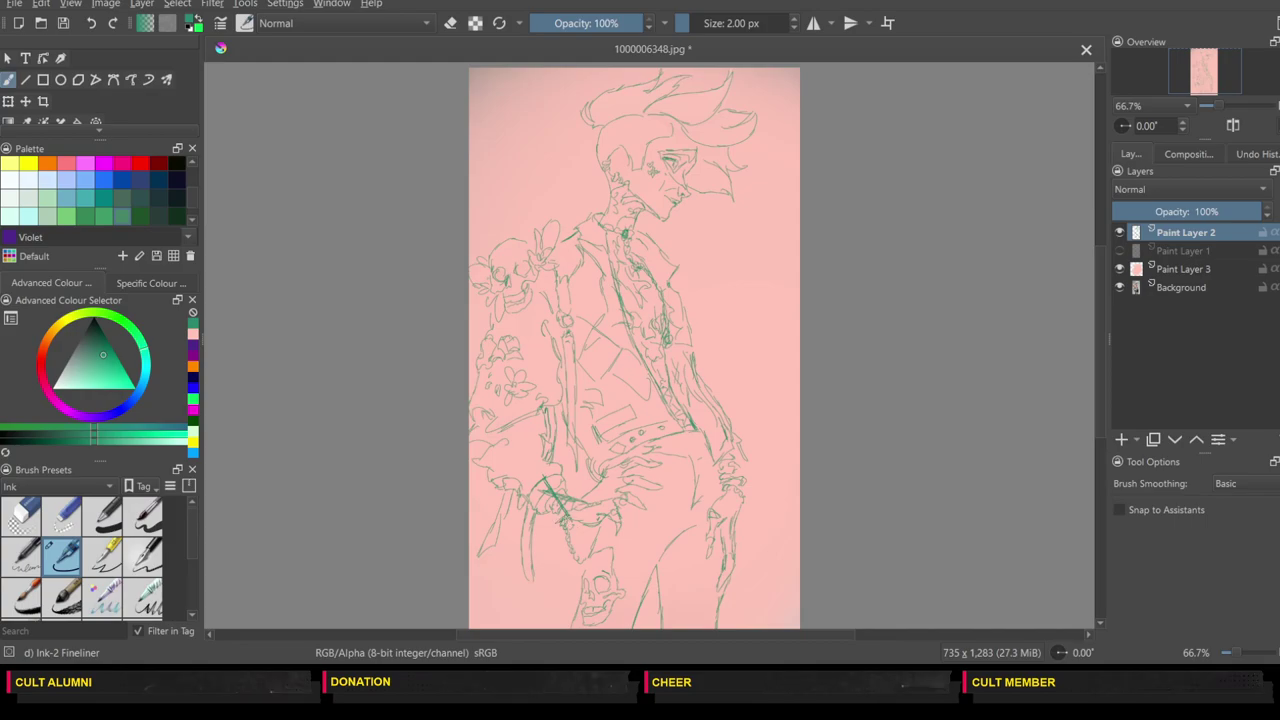
mouse_move(571, 520)
mouse_down()
mouse_move(587, 542)
mouse_move(622, 510)
mouse_up()
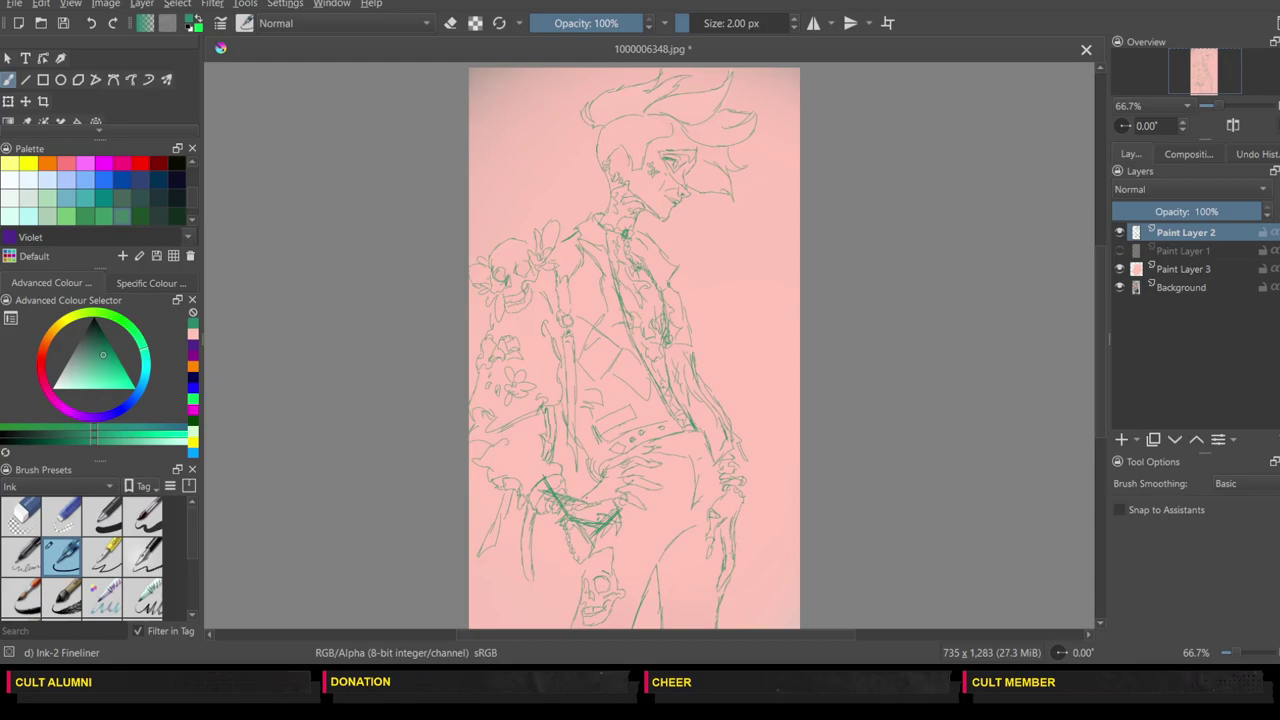
drag(601, 480, 589, 510)
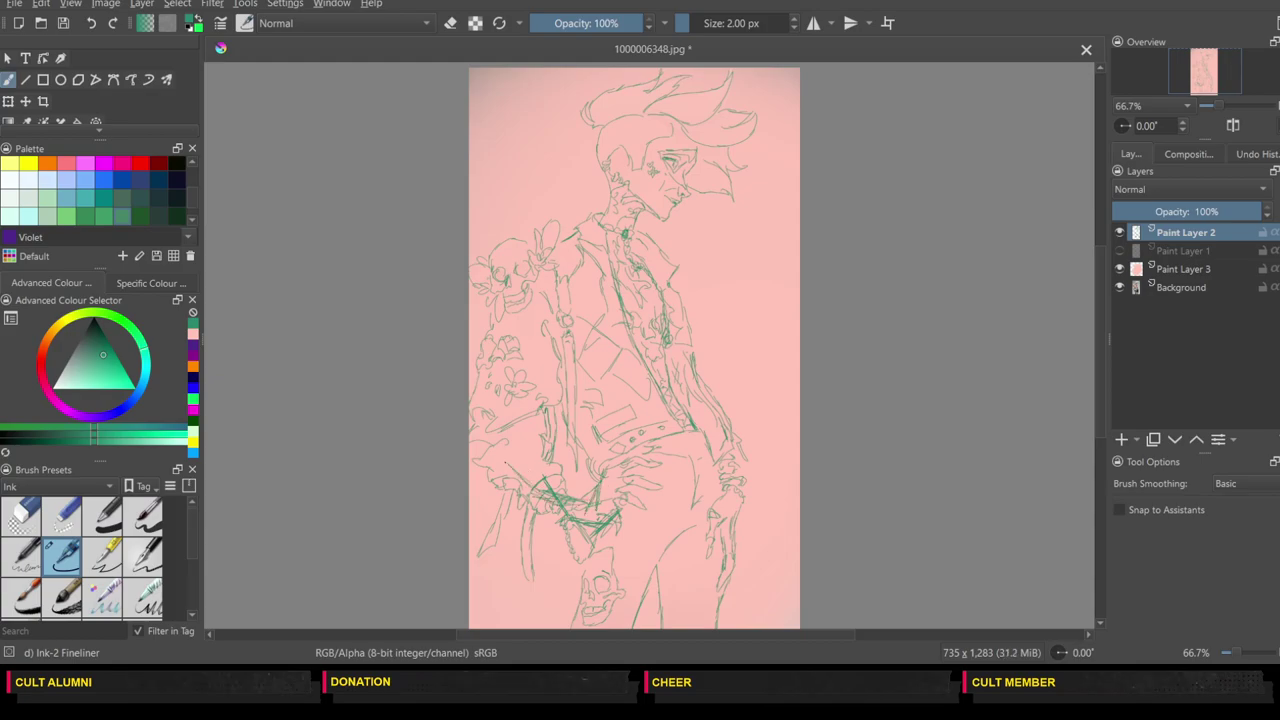
drag(486, 447, 528, 482)
drag(504, 374, 480, 440)
drag(516, 352, 484, 422)
Step: Draw green construction lines across the shoulders and chest, and add a second line along the bent arm
mouse_move(534, 312)
mouse_down()
mouse_move(498, 382)
mouse_move(542, 304)
mouse_move(614, 284)
mouse_move(616, 295)
mouse_up()
drag(618, 284, 644, 268)
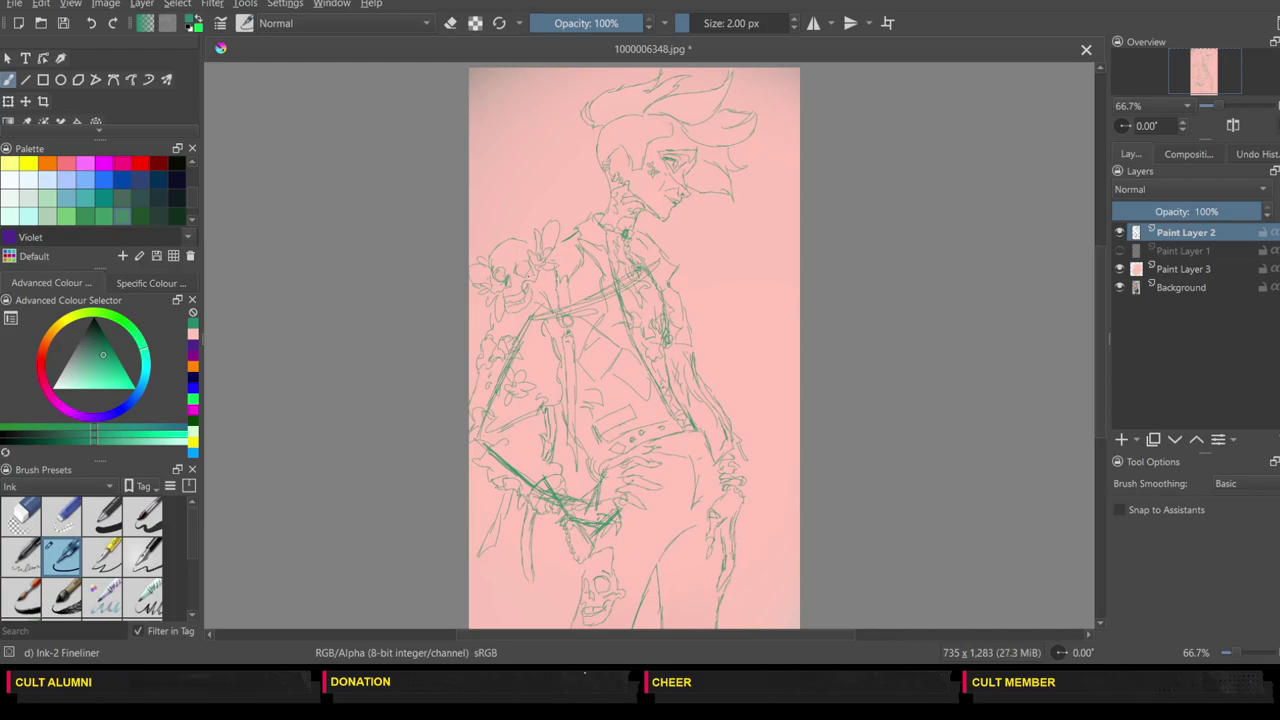
drag(534, 268, 662, 279)
drag(580, 267, 676, 273)
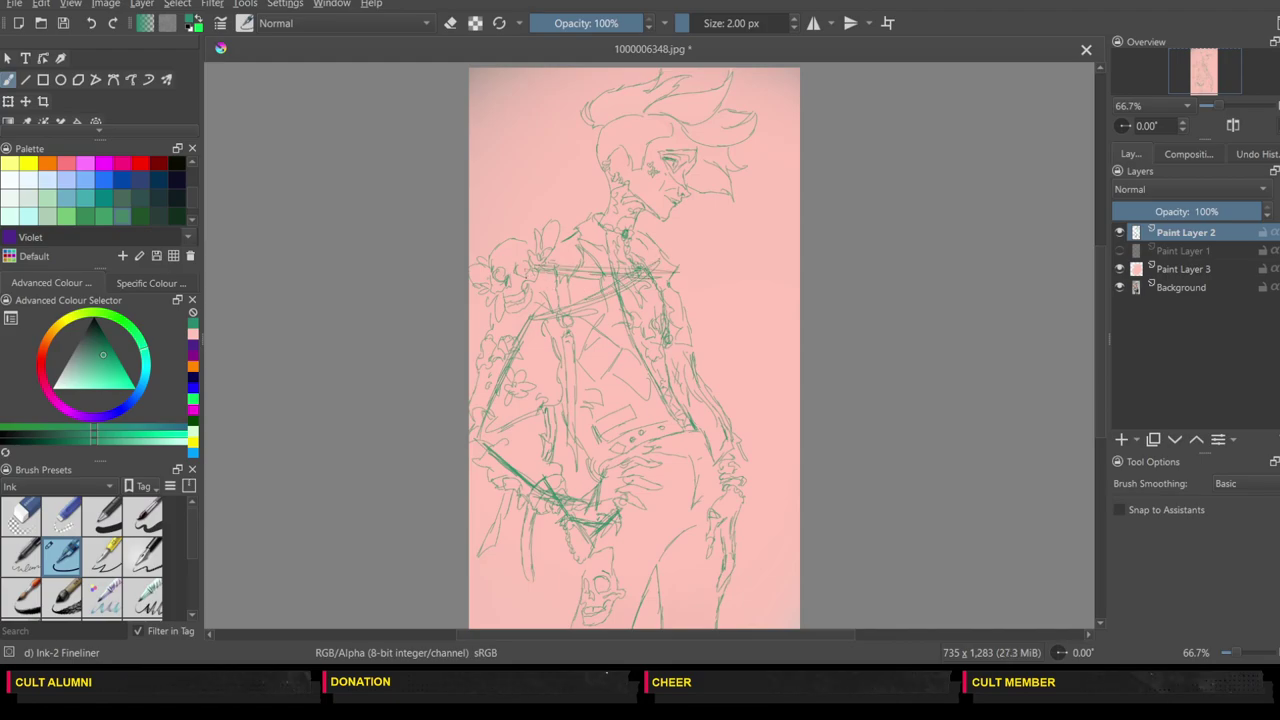
mouse_move(526, 290)
mouse_down()
mouse_move(494, 332)
mouse_move(472, 402)
mouse_move(580, 496)
mouse_up()
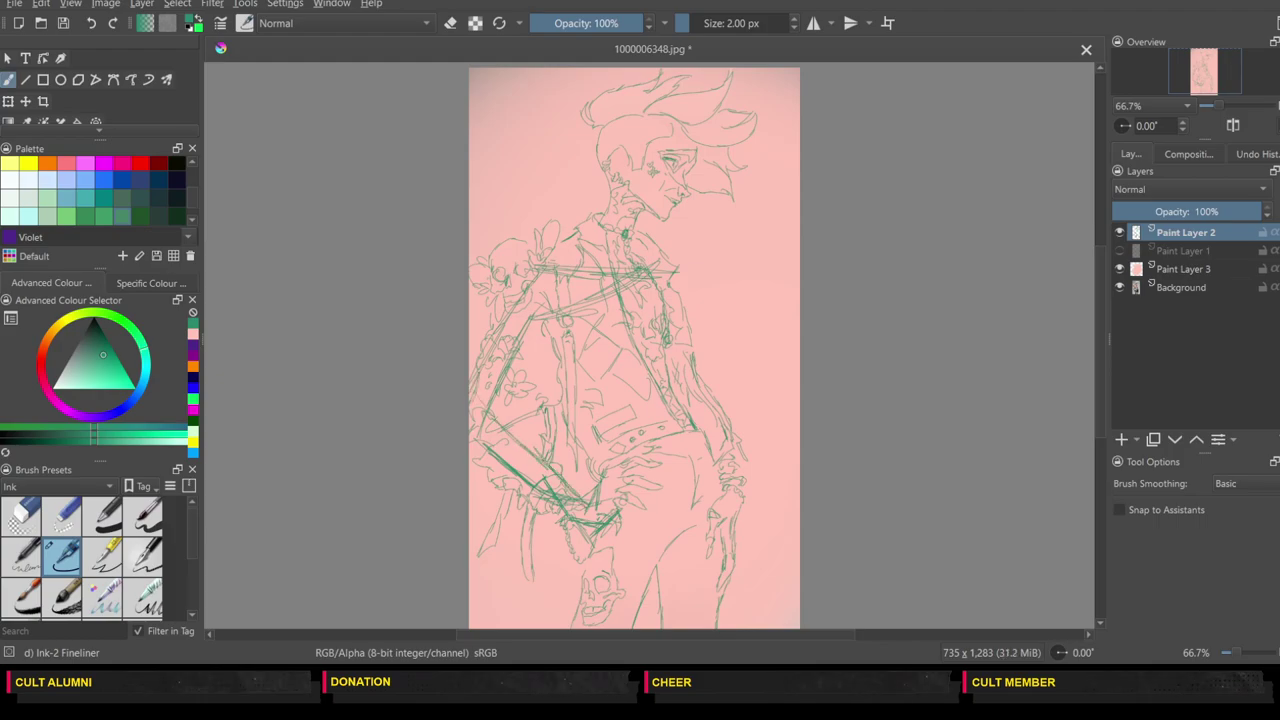
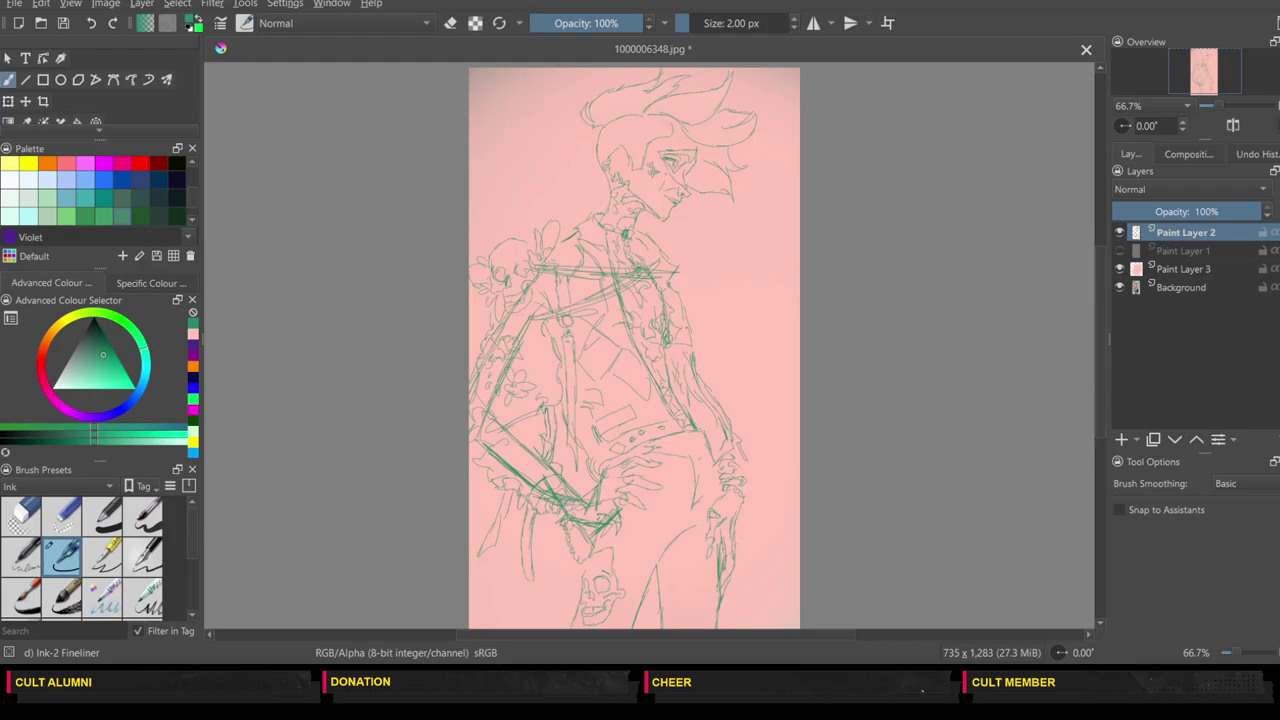
Step: Close 1000006348.jpg and open the recent document 1000006349.jpg
click(1086, 50)
click(701, 356)
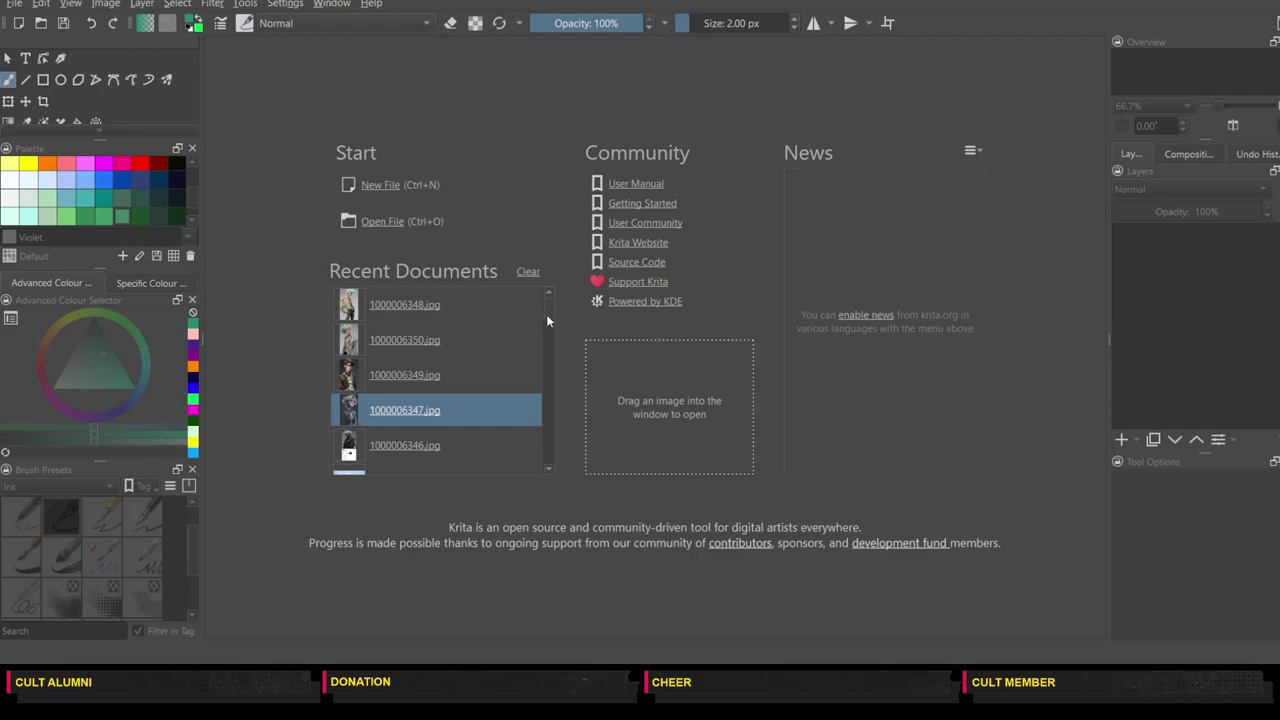
click(425, 376)
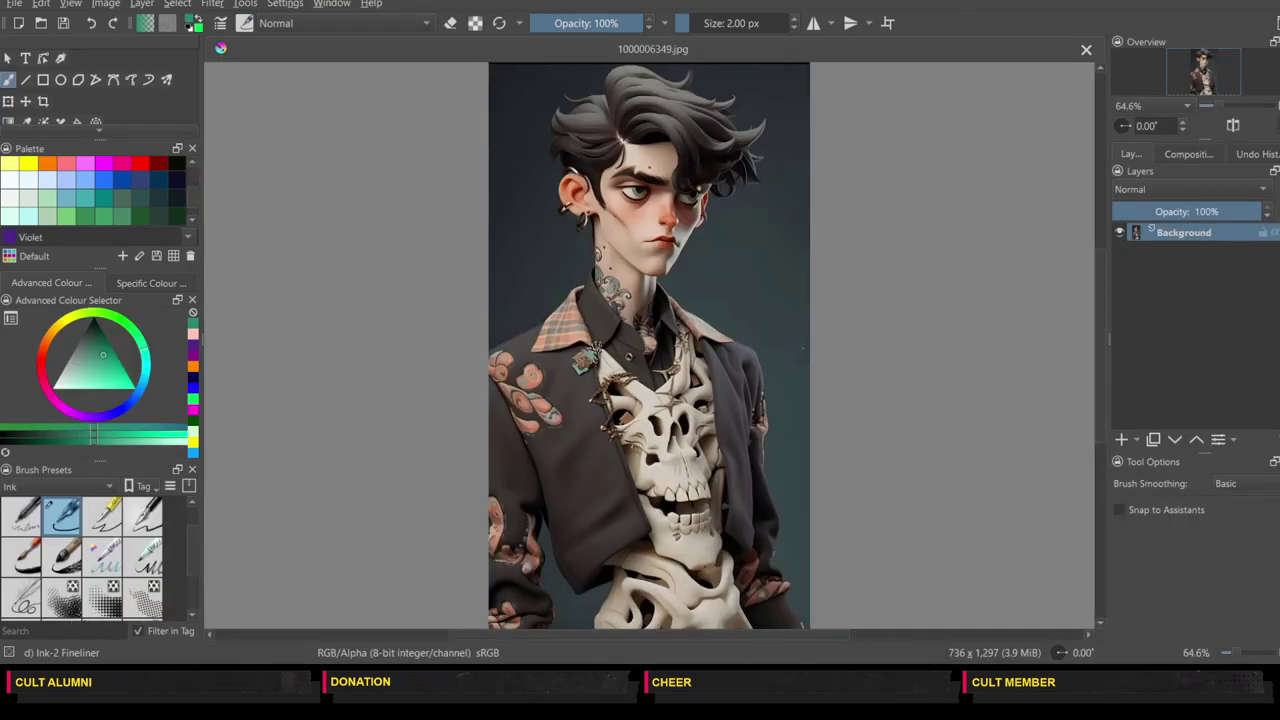
Step: Add a new paint layer above the Background and trace the near ear's outer rim and lobe in green
click(1121, 439)
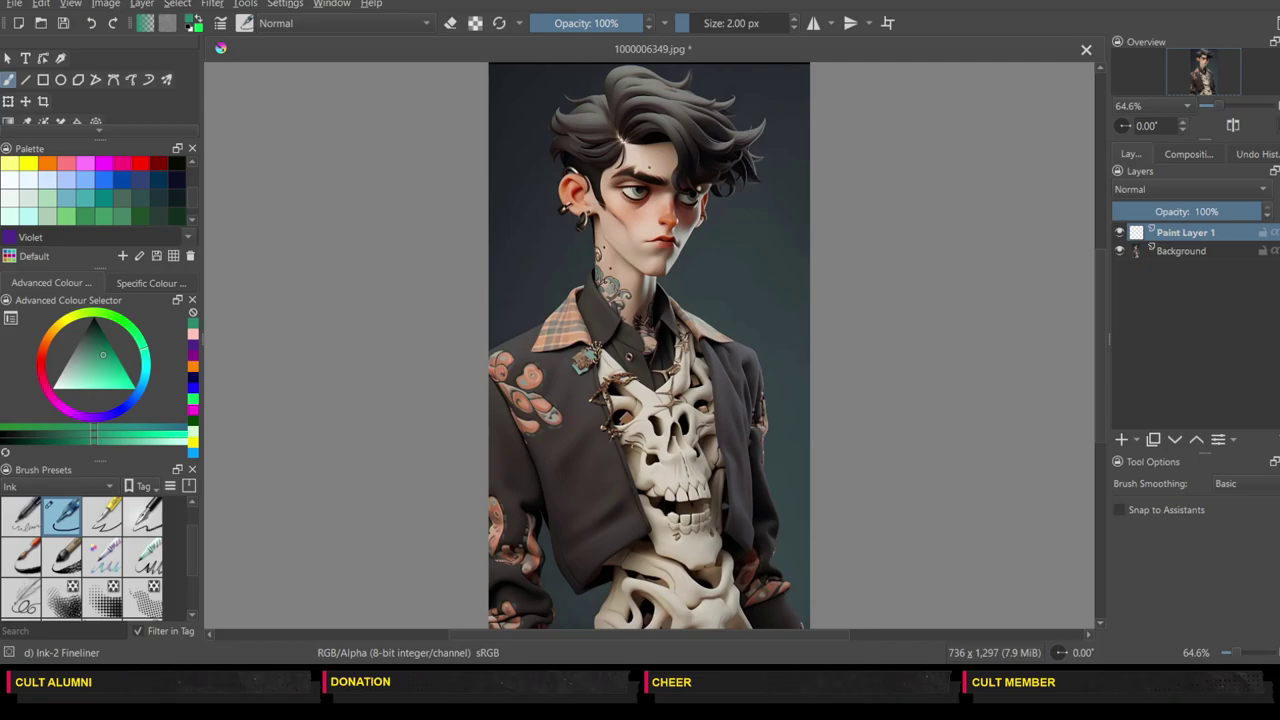
key(ctrl+plus)
key(ctrl+plus)
key(ctrl+plus)
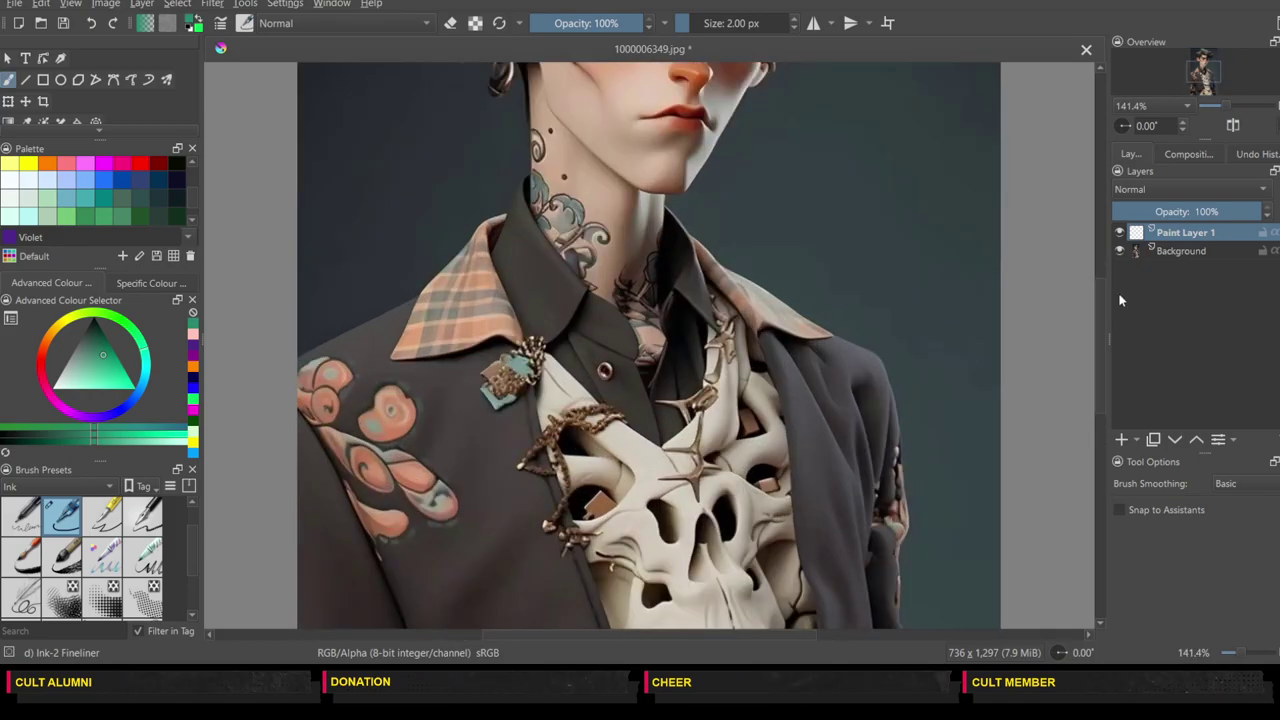
drag(1098, 331, 1081, 253)
key(ctrl+plus)
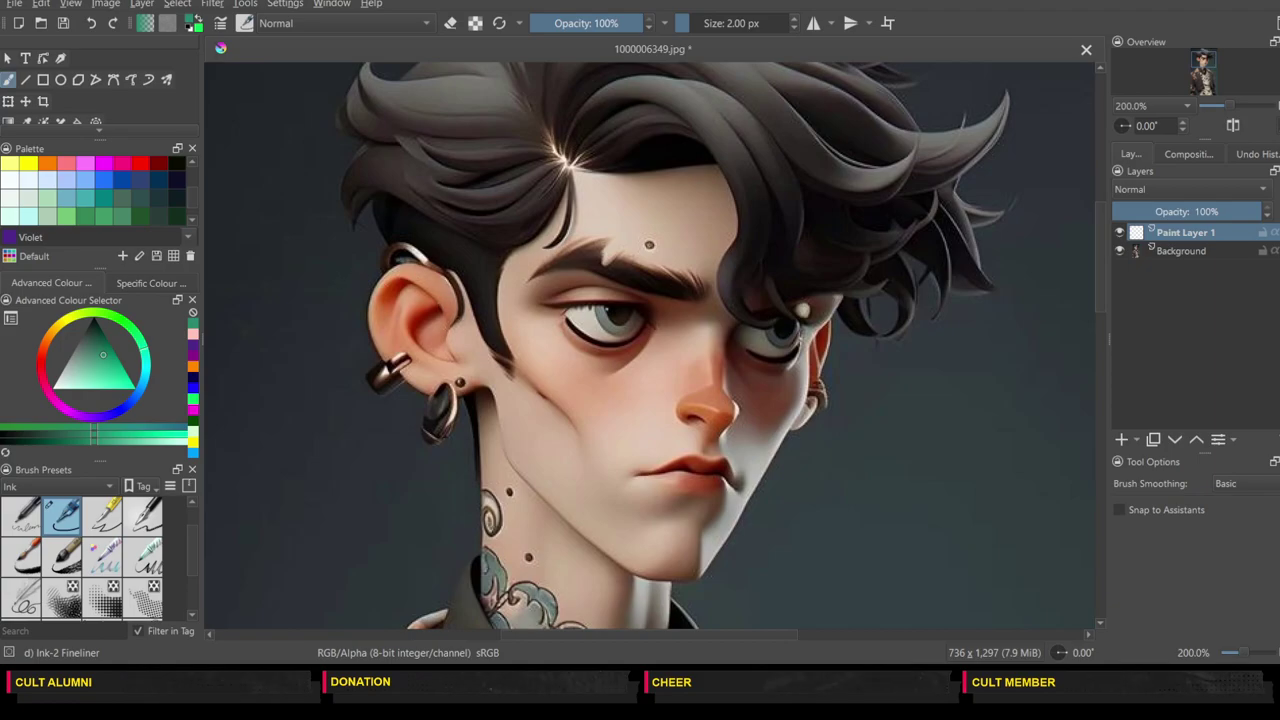
mouse_move(447, 322)
mouse_down()
mouse_move(455, 292)
mouse_move(420, 271)
mouse_move(388, 270)
mouse_move(370, 312)
mouse_up()
mouse_move(462, 388)
mouse_down()
mouse_move(486, 402)
mouse_move(491, 392)
mouse_up()
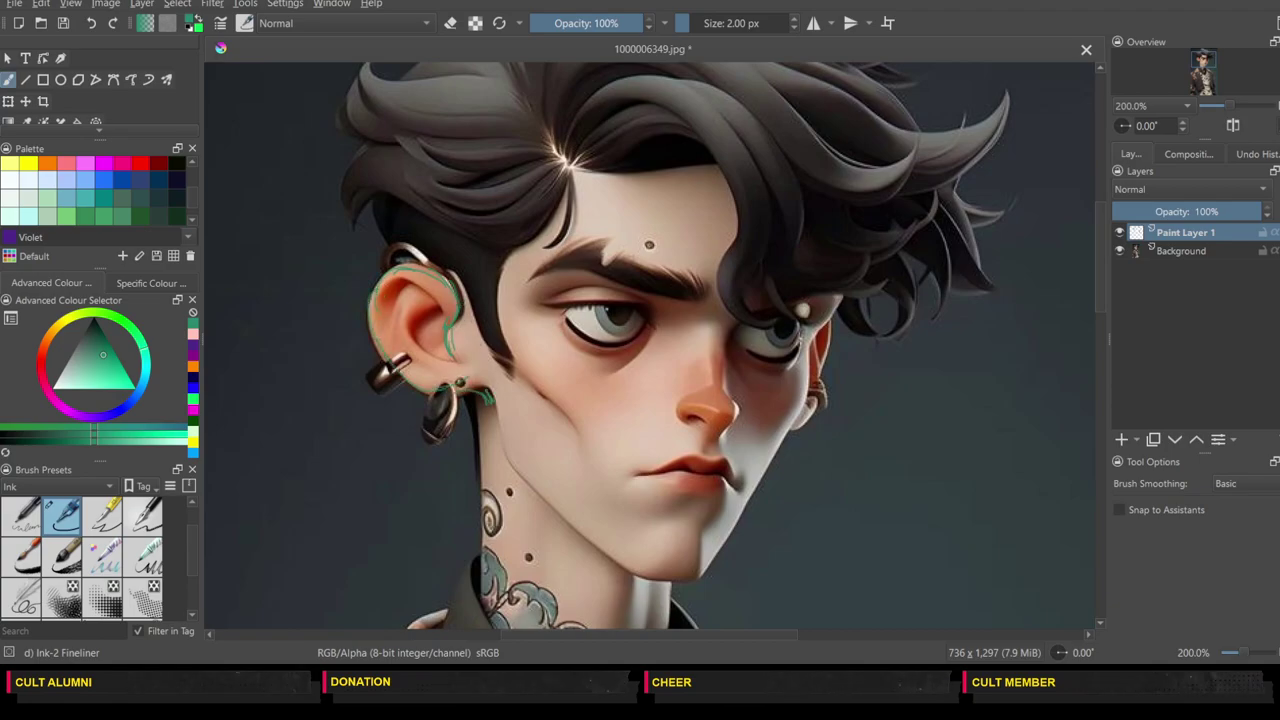
Step: Trace the near ear's inner folds, upper ring, cuff and hanging earring in green
drag(464, 345, 471, 365)
drag(464, 299, 472, 326)
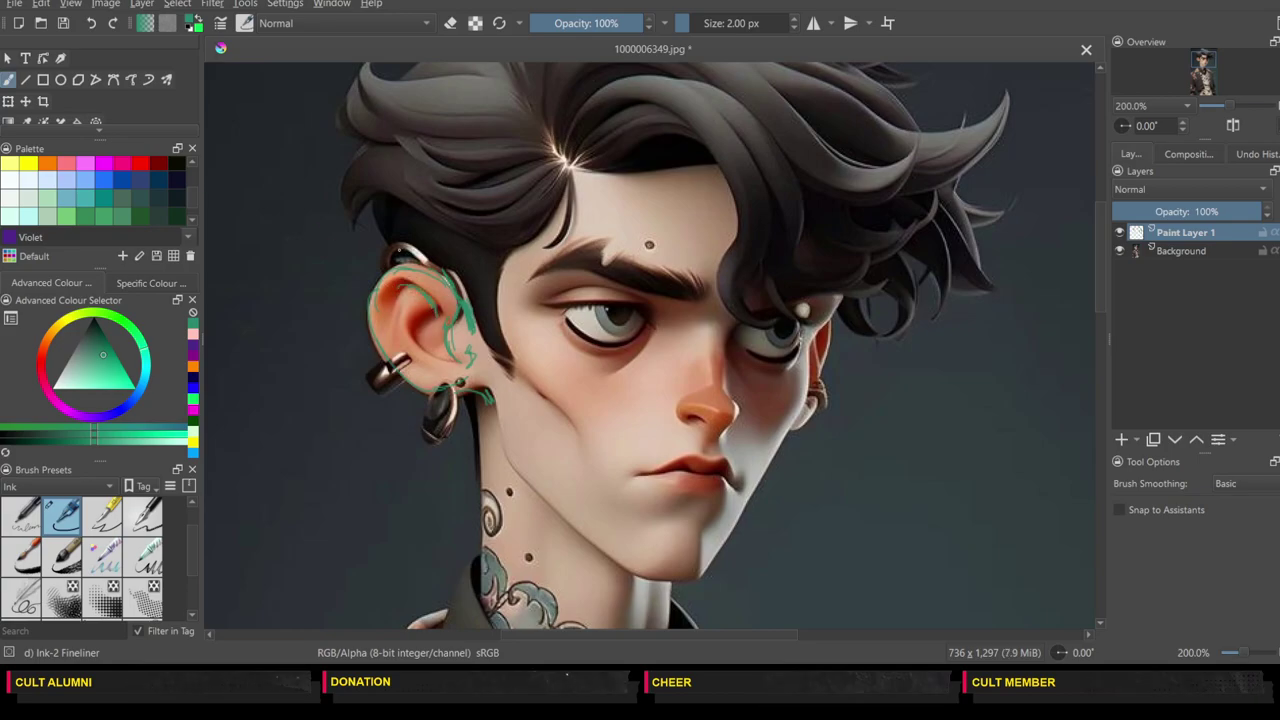
mouse_move(395, 261)
mouse_down()
mouse_move(422, 262)
mouse_move(412, 246)
mouse_up()
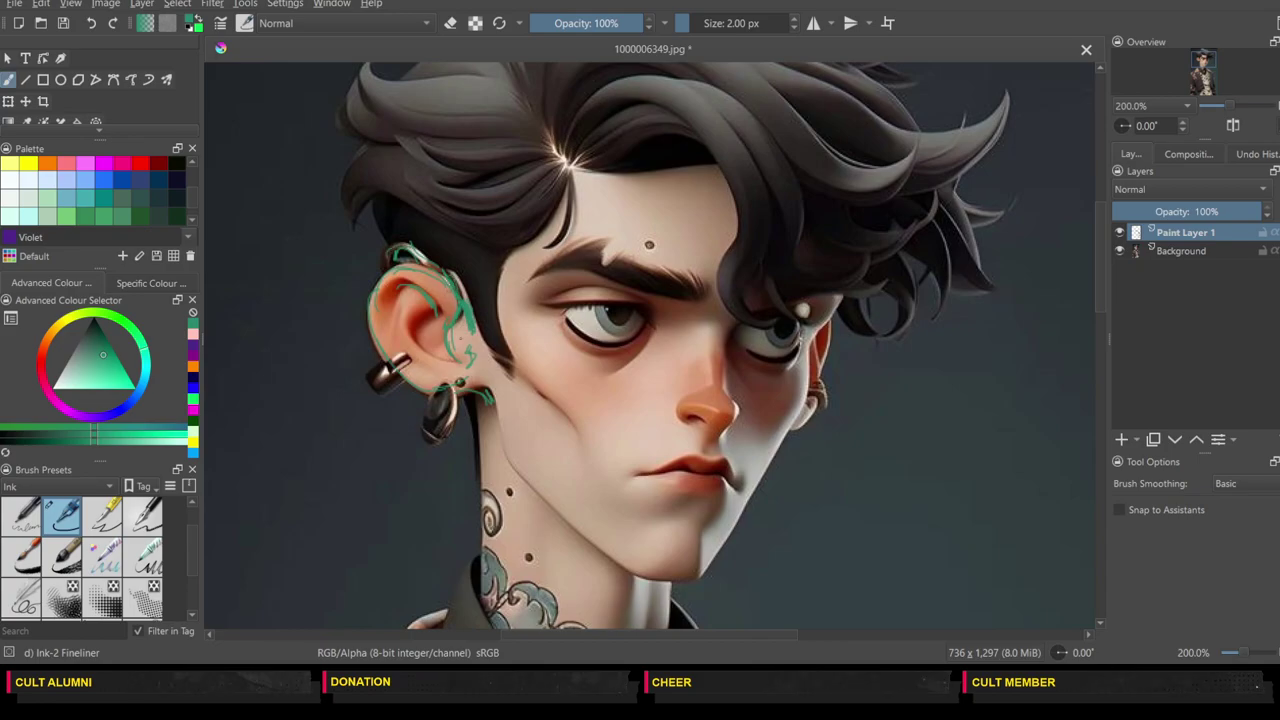
mouse_move(432, 394)
mouse_down()
mouse_move(426, 445)
mouse_move(450, 396)
mouse_up()
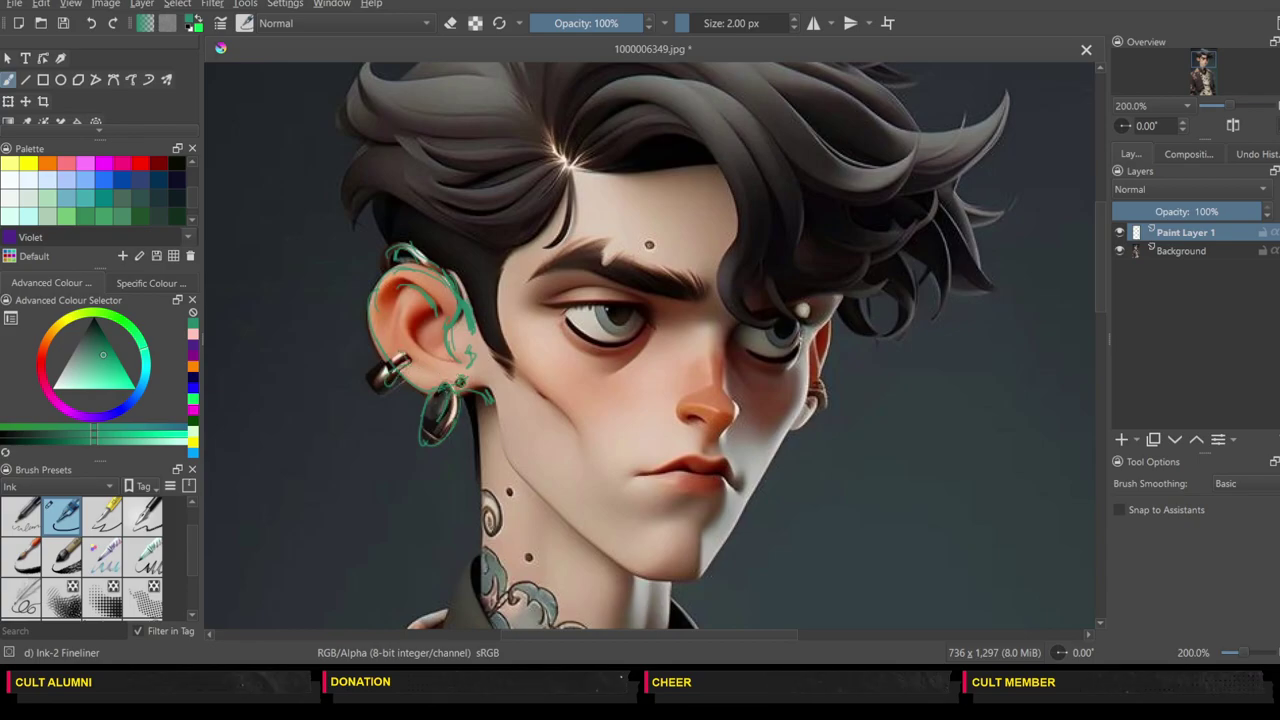
Step: Trace the near ear's lower cuff and the sideburn edge running down into the cheekbone crease in green
mouse_move(384, 360)
mouse_down()
mouse_move(366, 380)
mouse_move(398, 386)
mouse_up()
drag(501, 336, 511, 358)
drag(506, 266, 511, 368)
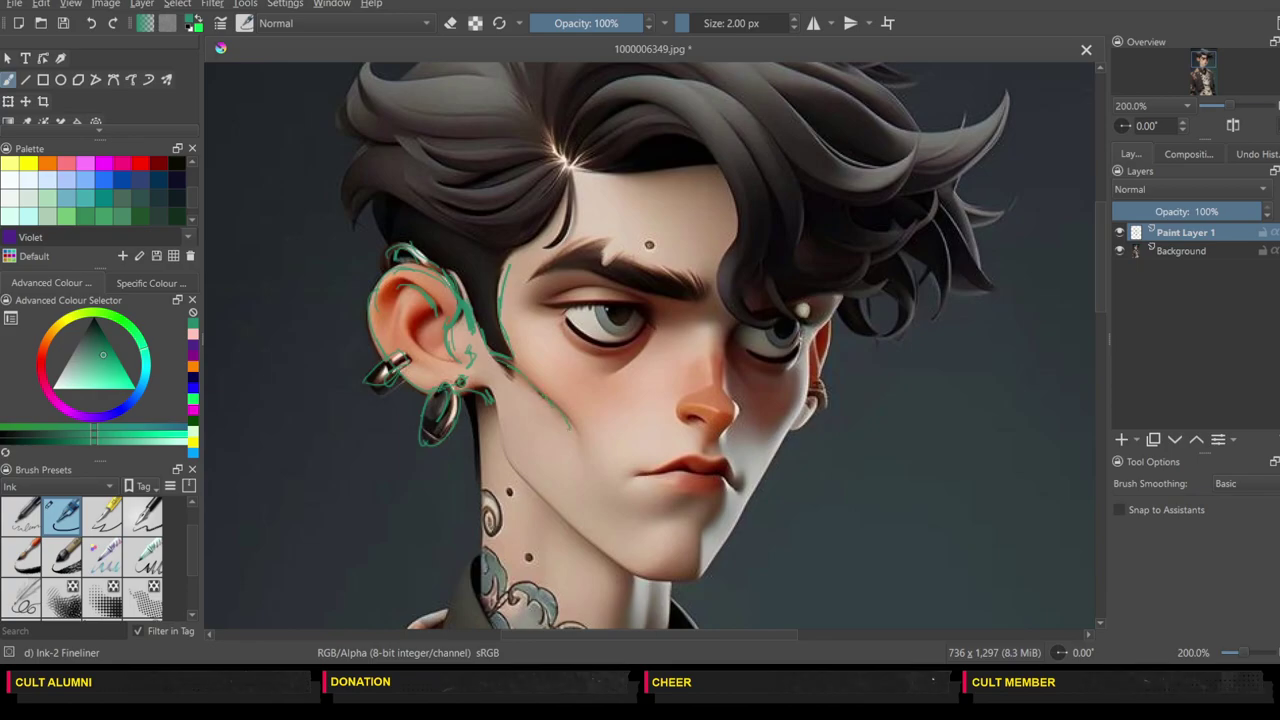
drag(569, 428, 579, 439)
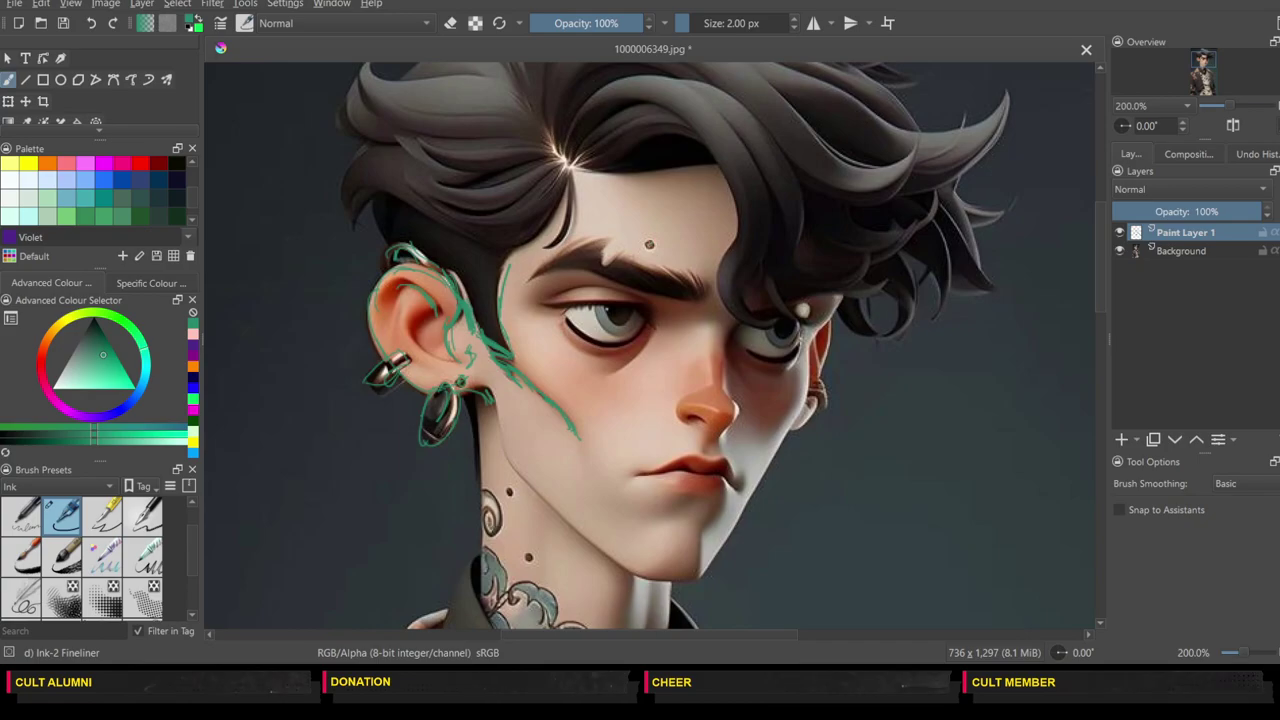
Step: Mark the forehead and neck moles, and trace the bead with its hair curls and the far ear's earring in green
click(649, 245)
mouse_move(806, 309)
mouse_down()
mouse_move(830, 328)
mouse_move(829, 300)
mouse_move(758, 314)
mouse_up()
mouse_move(780, 250)
mouse_down()
mouse_move(776, 292)
mouse_move(789, 298)
mouse_up()
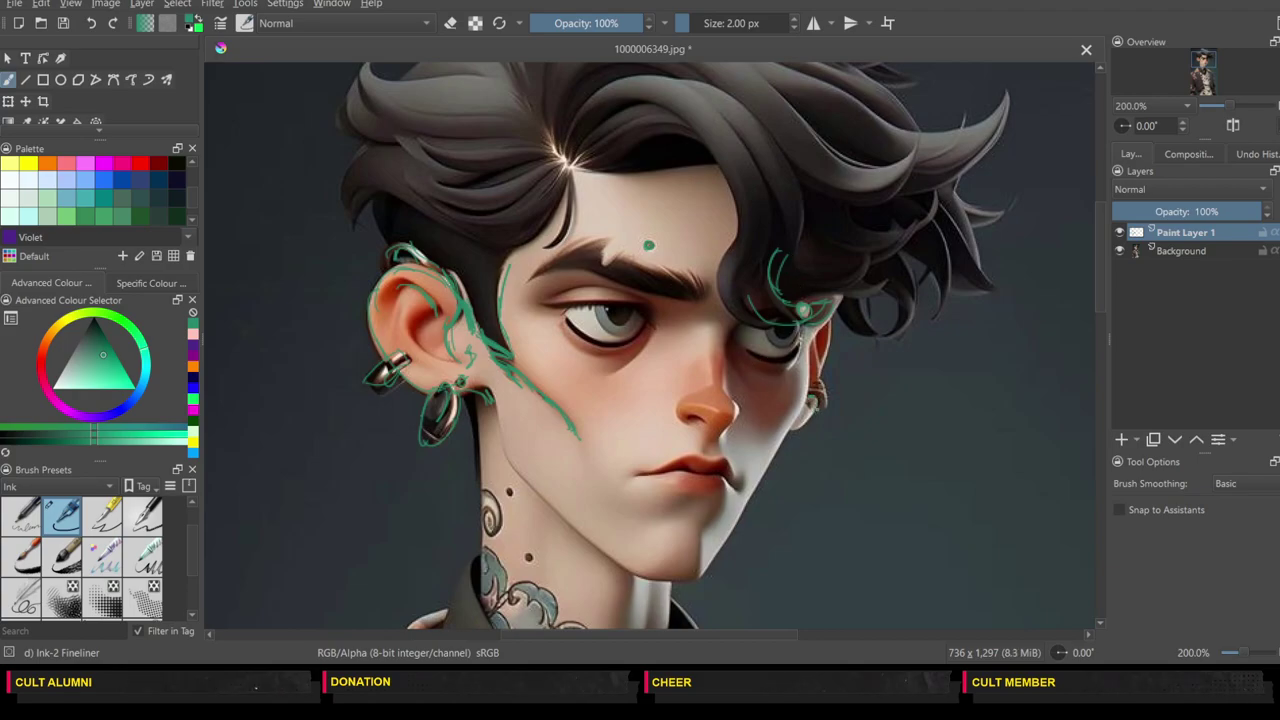
mouse_move(818, 402)
mouse_down()
mouse_move(824, 411)
mouse_move(818, 395)
mouse_up()
drag(1106, 318, 1088, 348)
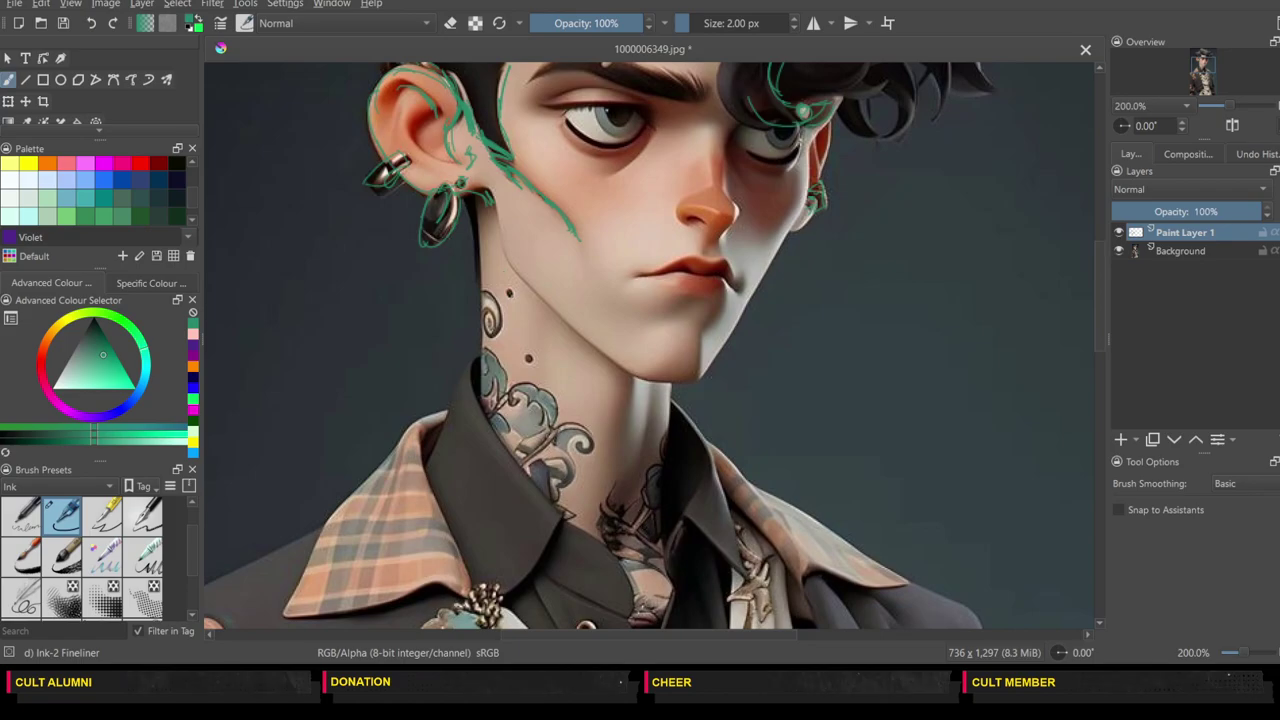
click(509, 293)
click(529, 358)
Step: Trace the chest chain's links and star ornaments and the small square plates in the skull's upper openings in green
scroll(1102, 320, down, 8)
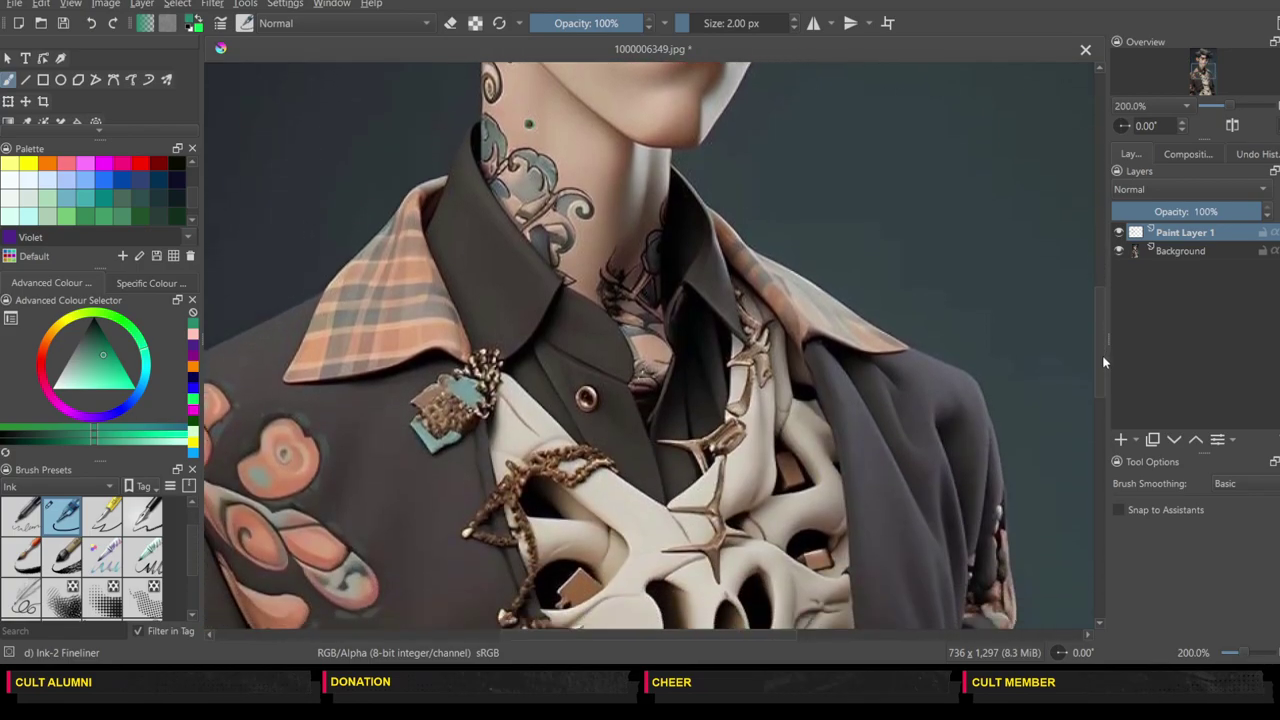
scroll(1098, 378, down, 3)
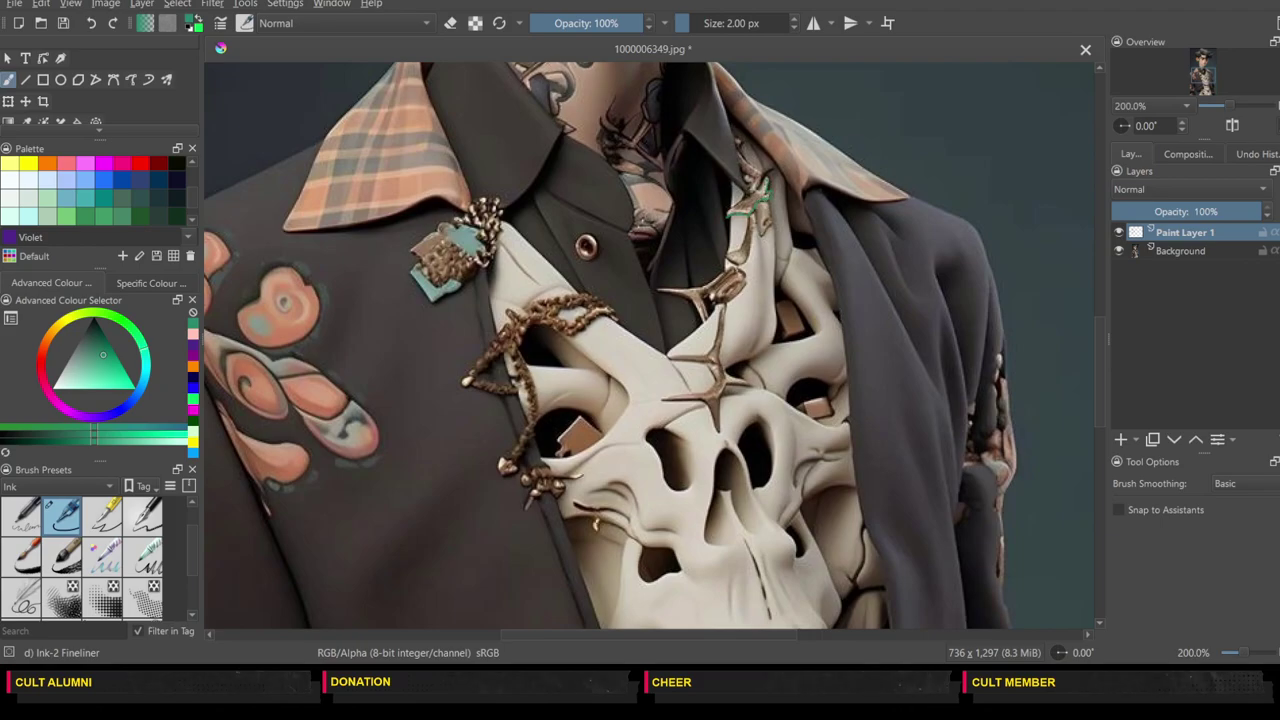
mouse_move(750, 191)
mouse_down()
mouse_move(766, 230)
mouse_move(738, 236)
mouse_move(712, 298)
mouse_move(766, 245)
mouse_move(679, 355)
mouse_move(669, 390)
mouse_move(716, 432)
mouse_up()
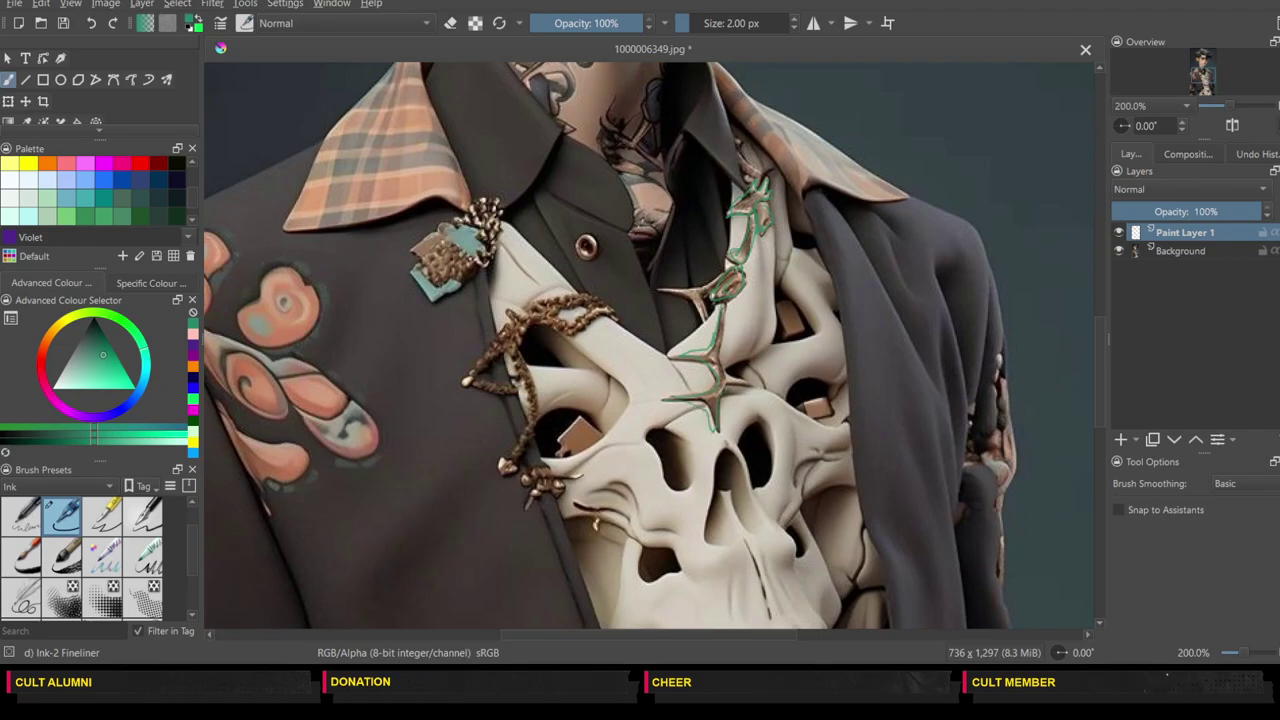
drag(744, 379, 727, 386)
mouse_move(708, 283)
mouse_down()
mouse_move(666, 291)
mouse_move(716, 274)
mouse_up()
drag(818, 392, 830, 416)
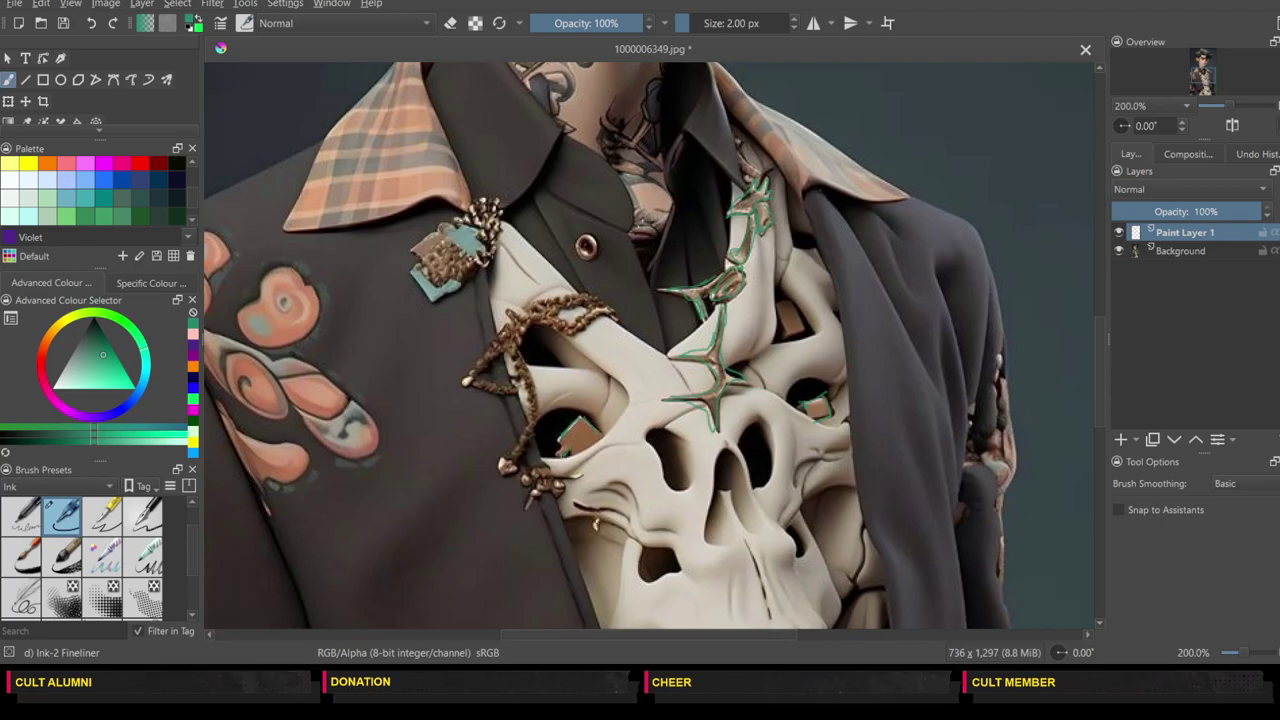
Step: Trace the beaded rope chain with its hanging ornaments and the brooch below the plaid collar in green
drag(530, 490, 539, 492)
drag(595, 522, 603, 535)
mouse_move(515, 360)
mouse_down()
mouse_move(527, 397)
mouse_move(507, 464)
mouse_move(542, 326)
mouse_move(580, 331)
mouse_up()
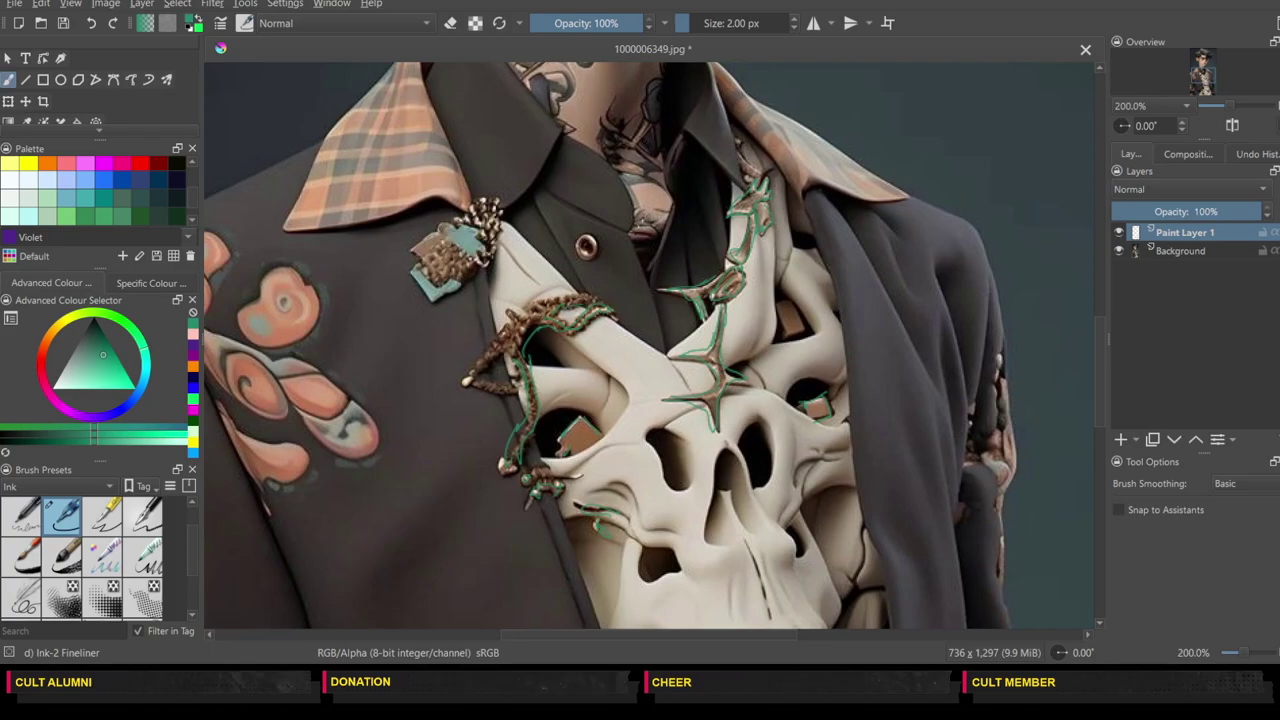
drag(503, 332, 474, 366)
drag(479, 261, 455, 283)
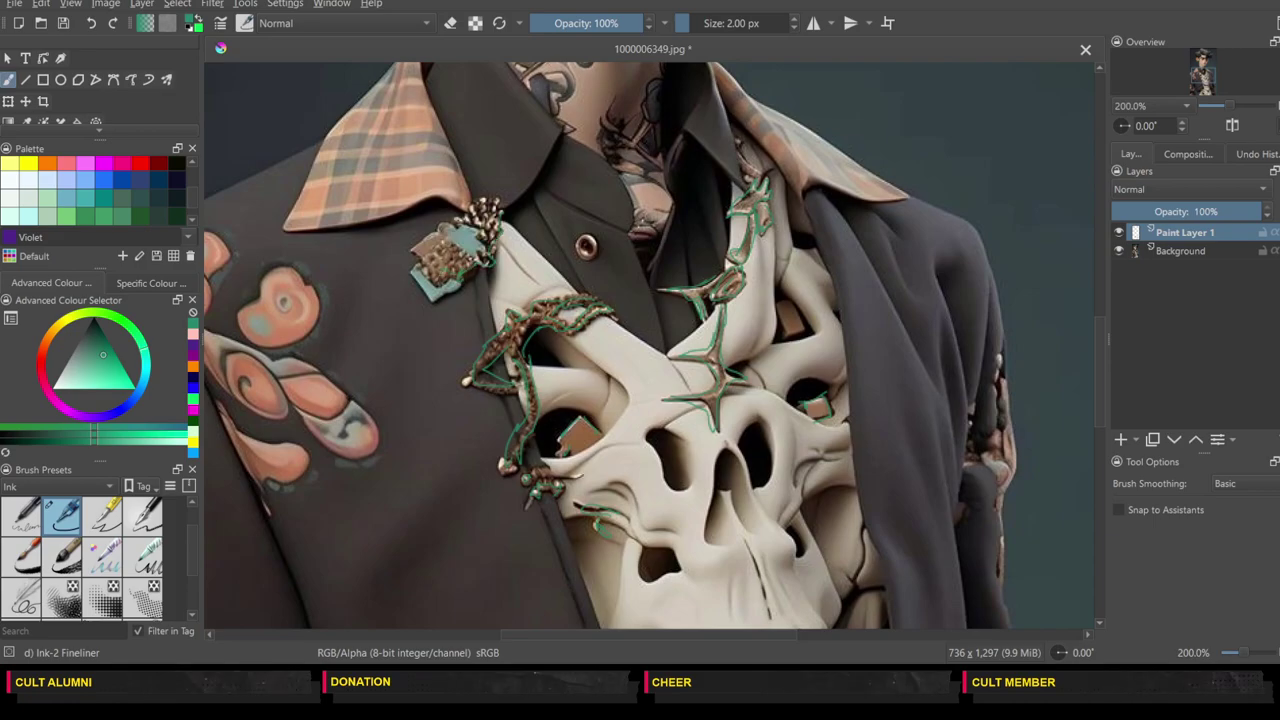
mouse_move(415, 229)
mouse_down()
mouse_move(417, 243)
mouse_move(440, 226)
mouse_up()
Step: Trace the inner and outer edges of the black shirt collar on the near side and ring the shirt button in green
drag(1096, 369, 1021, 344)
drag(557, 214, 516, 284)
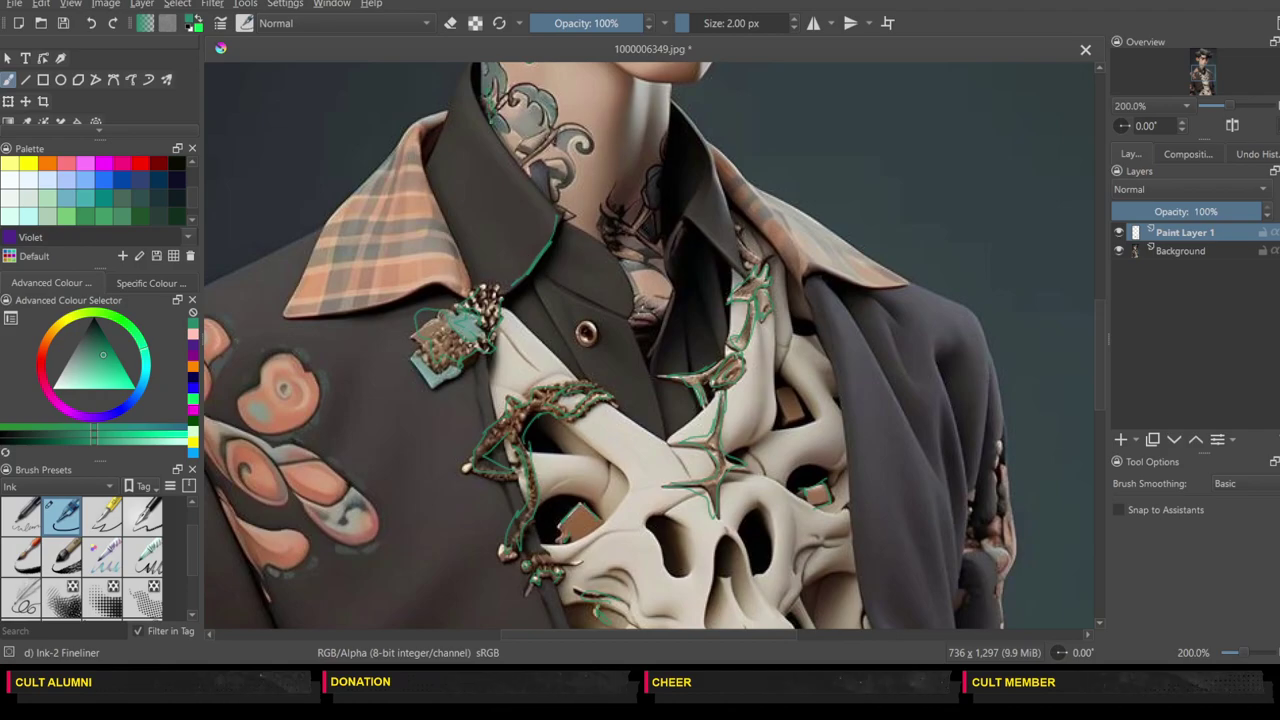
mouse_move(478, 72)
mouse_down()
mouse_move(524, 184)
mouse_move(554, 212)
mouse_up()
drag(428, 158, 447, 110)
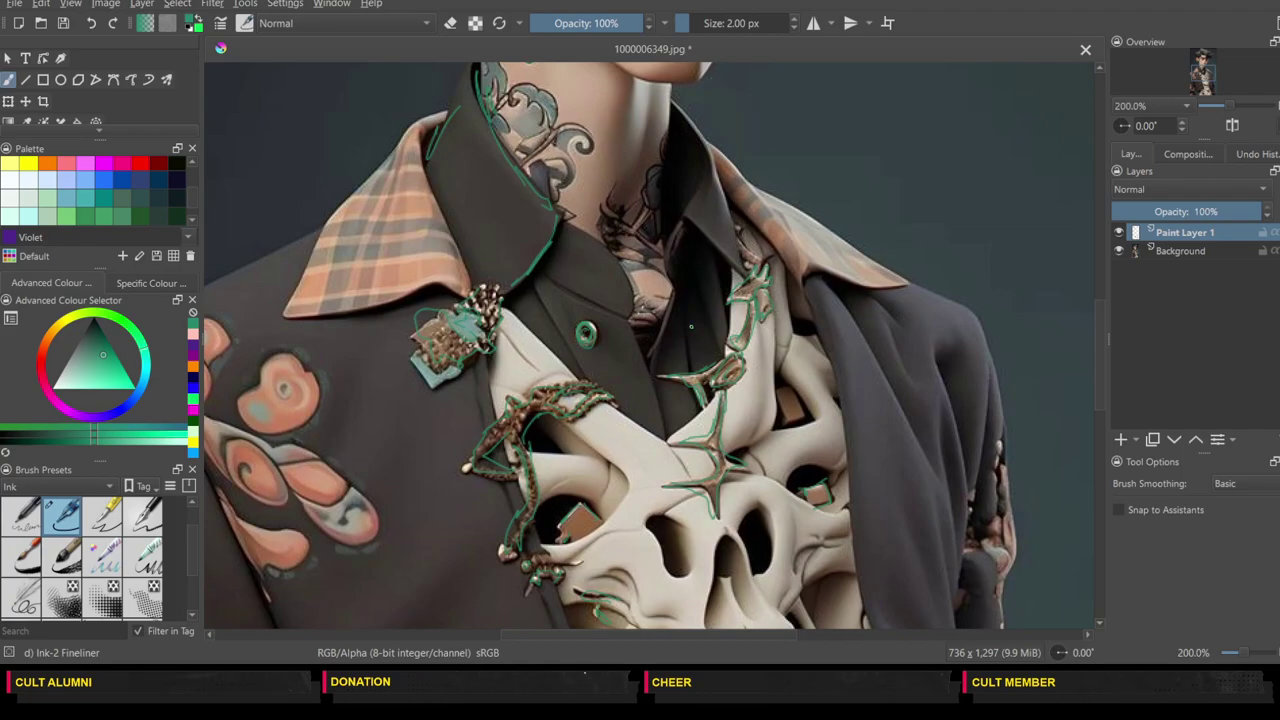
Step: Fill in the two shirt buttons and trace the shirt's front opening and neckline in green
drag(688, 314, 693, 322)
drag(633, 335, 660, 408)
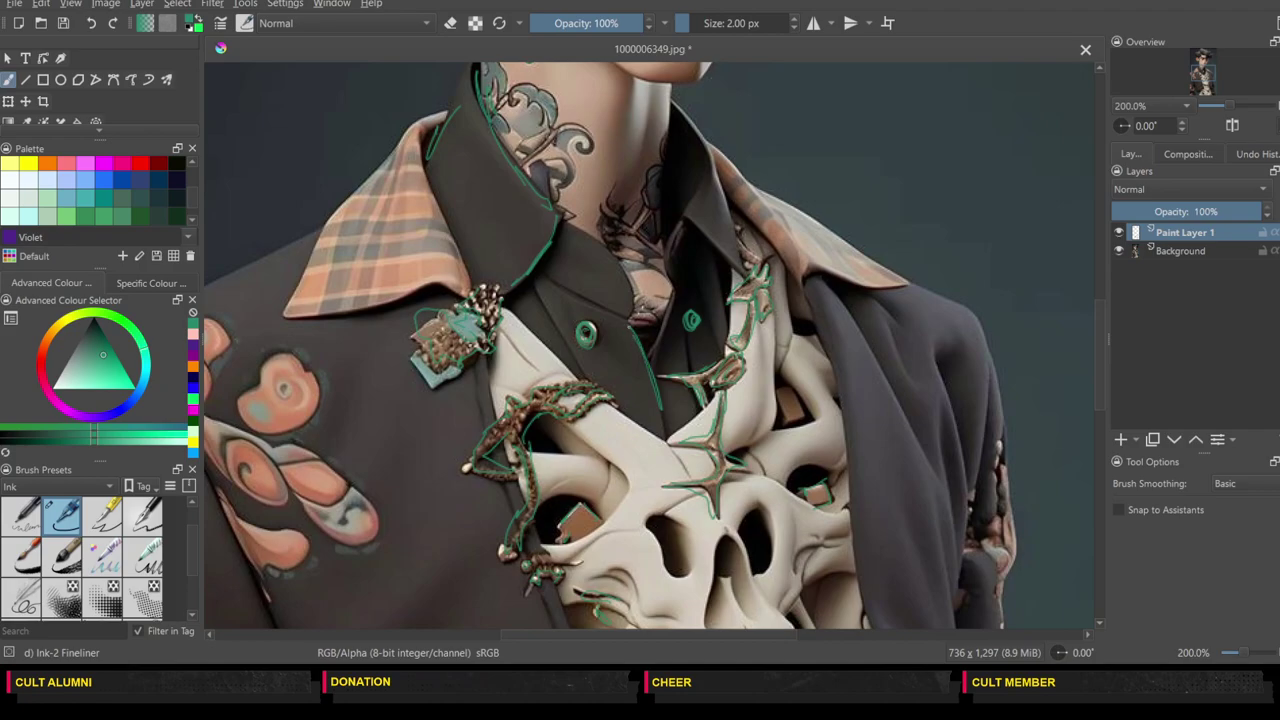
mouse_move(666, 316)
mouse_down()
mouse_move(649, 359)
mouse_move(667, 300)
mouse_up()
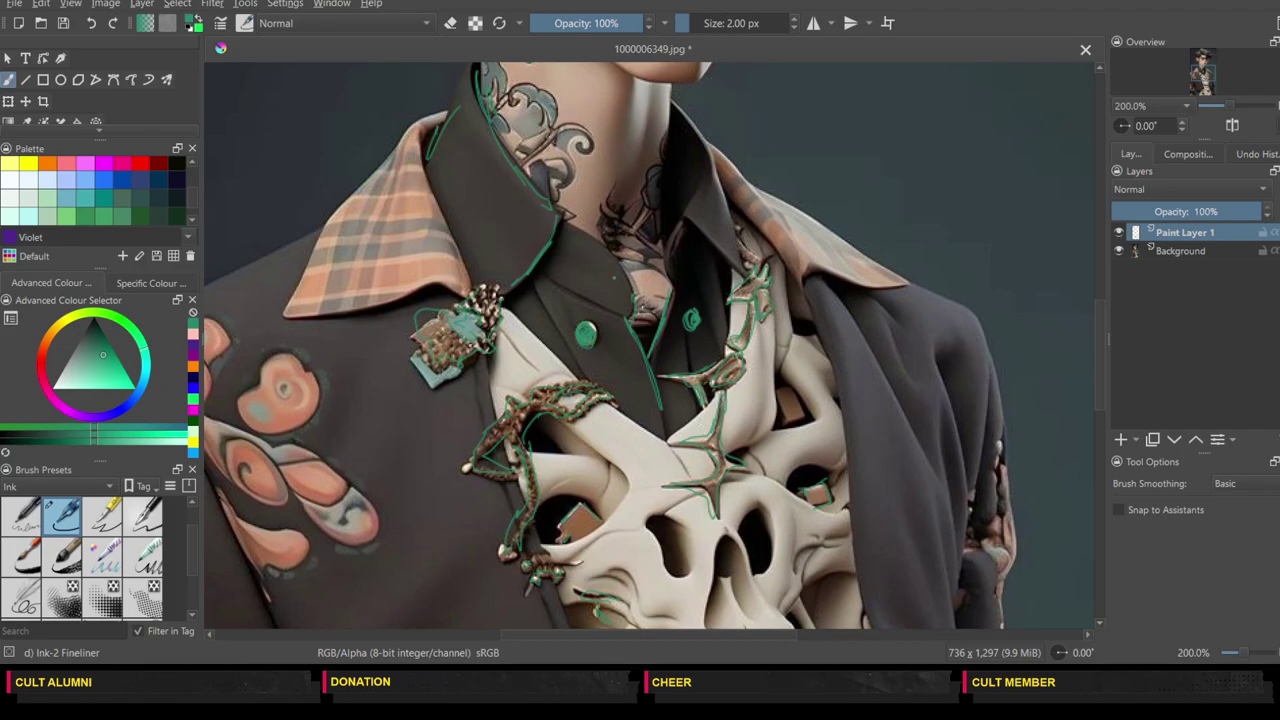
drag(607, 275, 670, 262)
Step: Trace the bone opening beside the far lapel and the edges of the skull's upper bone bands meeting at the star
drag(774, 423, 771, 332)
mouse_move(783, 376)
mouse_down()
mouse_move(810, 413)
mouse_move(774, 428)
mouse_up()
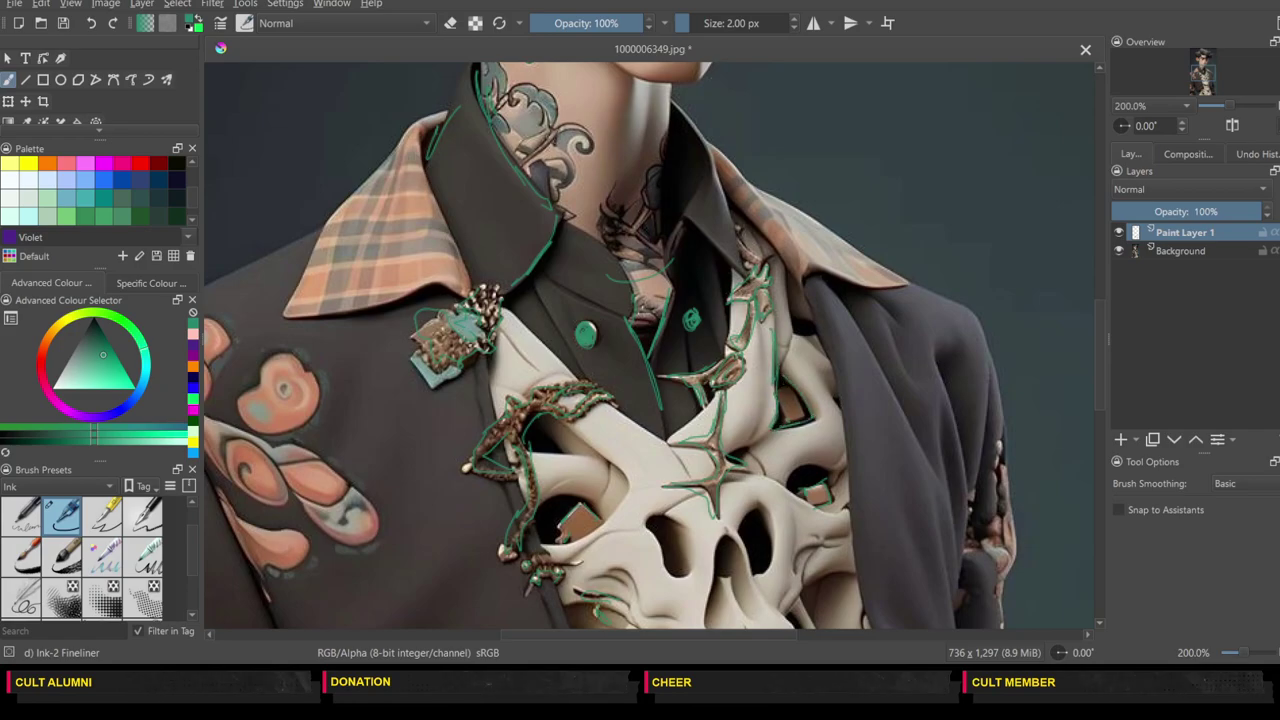
drag(792, 337, 820, 362)
drag(517, 321, 550, 365)
mouse_move(600, 400)
mouse_down()
mouse_move(679, 466)
mouse_move(700, 411)
mouse_up()
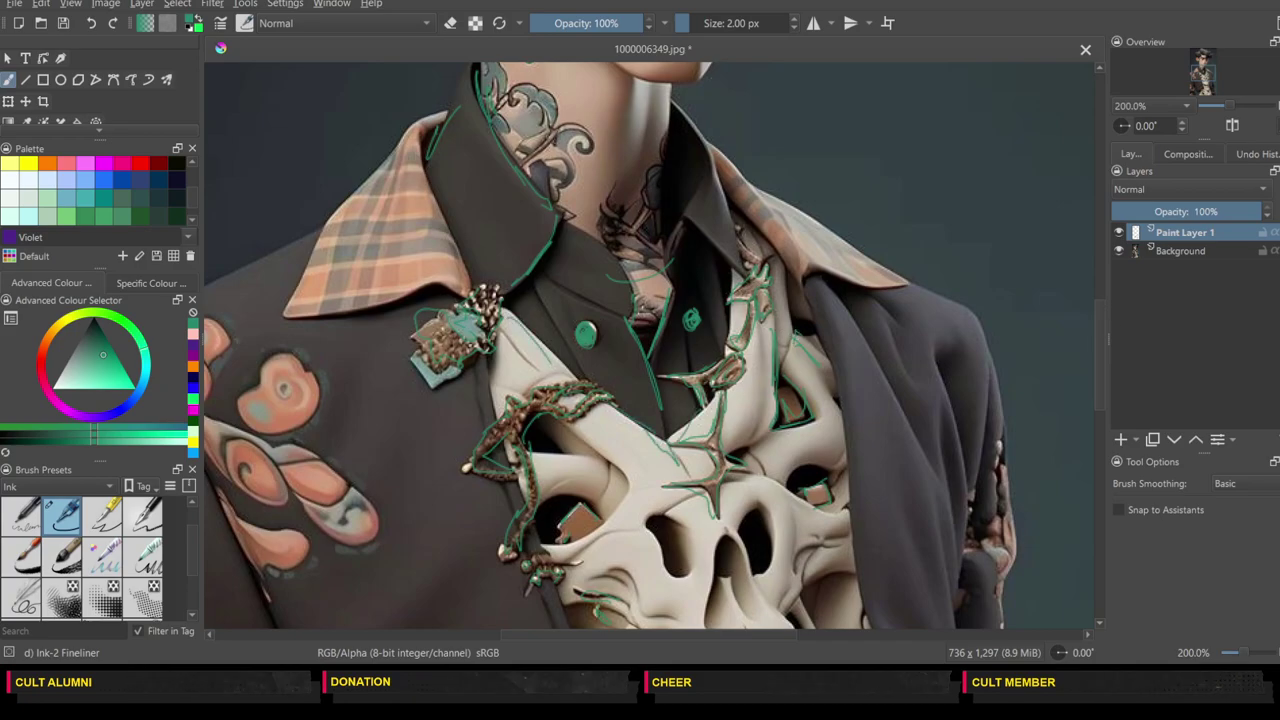
Step: Outline the skull's near eye socket, the opening beside it and the small cheek hollow in green
drag(1102, 307, 1100, 380)
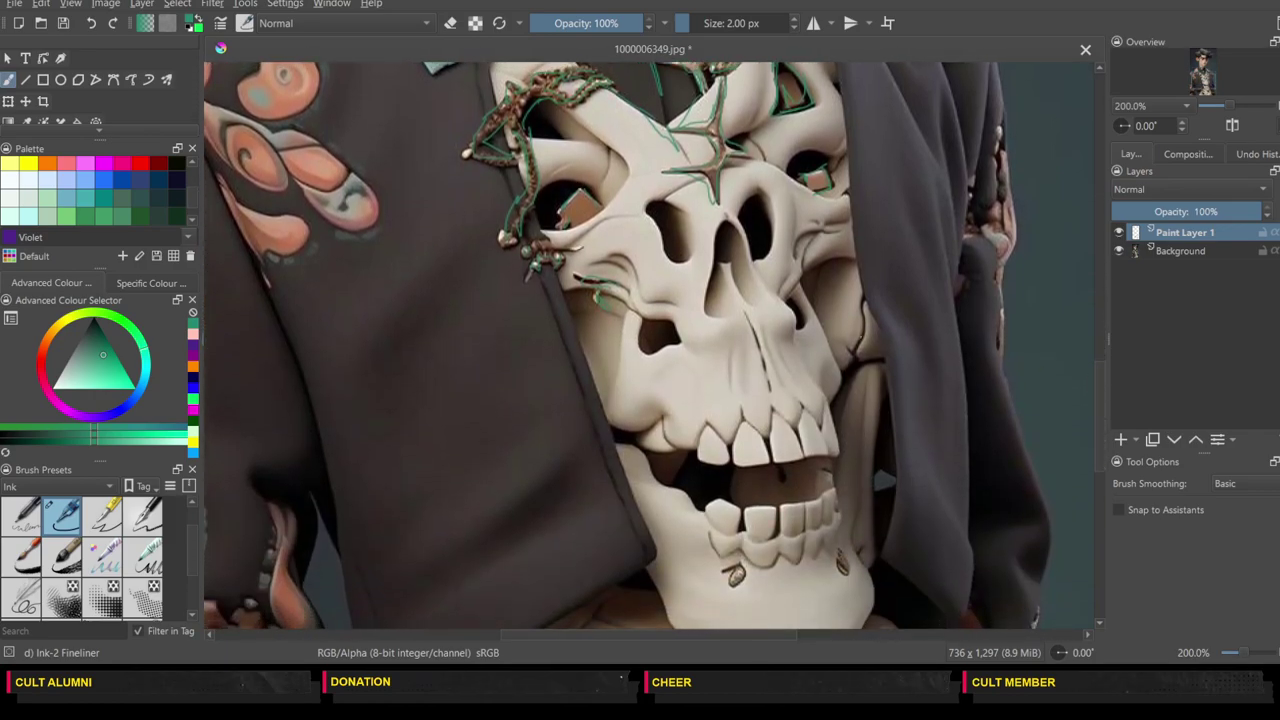
mouse_move(664, 202)
mouse_down()
mouse_move(648, 206)
mouse_move(692, 240)
mouse_move(686, 212)
mouse_up()
drag(538, 206, 598, 192)
mouse_move(538, 134)
mouse_down()
mouse_move(572, 139)
mouse_move(606, 204)
mouse_up()
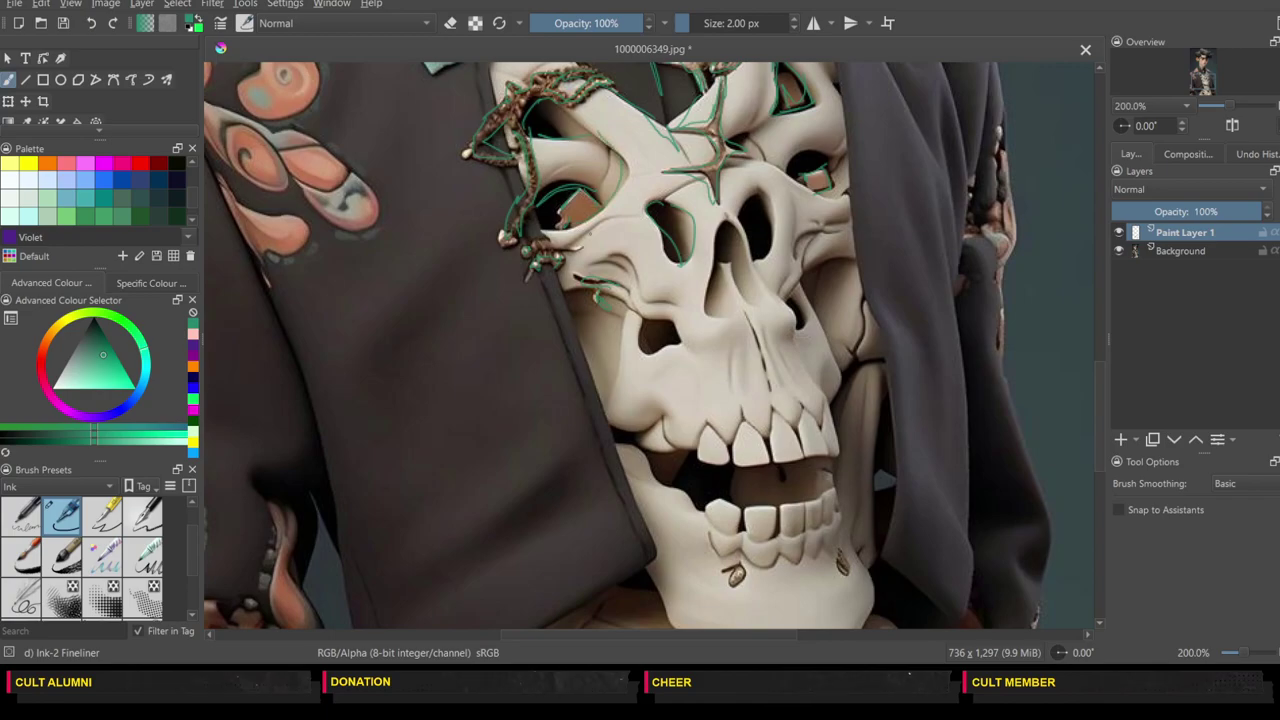
drag(682, 330, 648, 350)
Step: Trace the skull's upper teeth and gum line, the far cheek contour and the nose cavity in green
drag(624, 437, 782, 466)
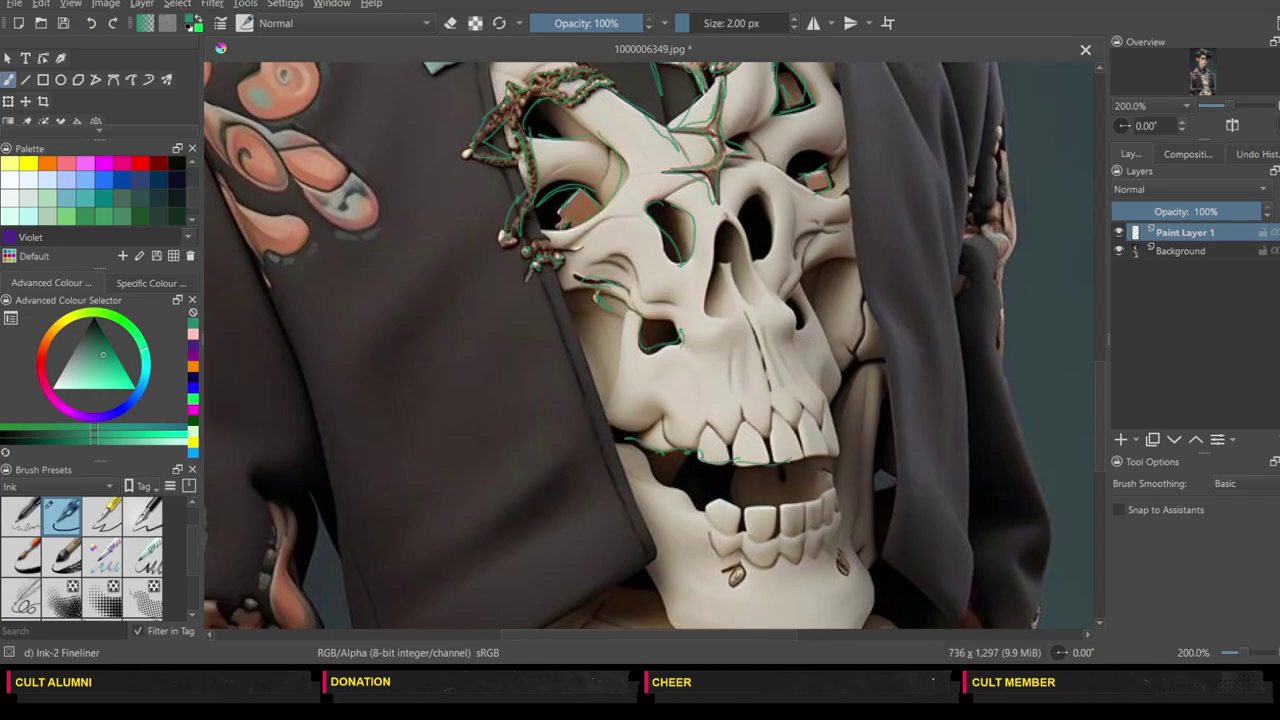
mouse_move(833, 416)
mouse_down()
mouse_move(805, 433)
mouse_move(747, 420)
mouse_move(729, 438)
mouse_move(668, 430)
mouse_up()
mouse_move(822, 397)
mouse_down()
mouse_move(807, 362)
mouse_move(805, 294)
mouse_move(774, 298)
mouse_move(771, 272)
mouse_move(724, 224)
mouse_up()
drag(755, 276, 722, 308)
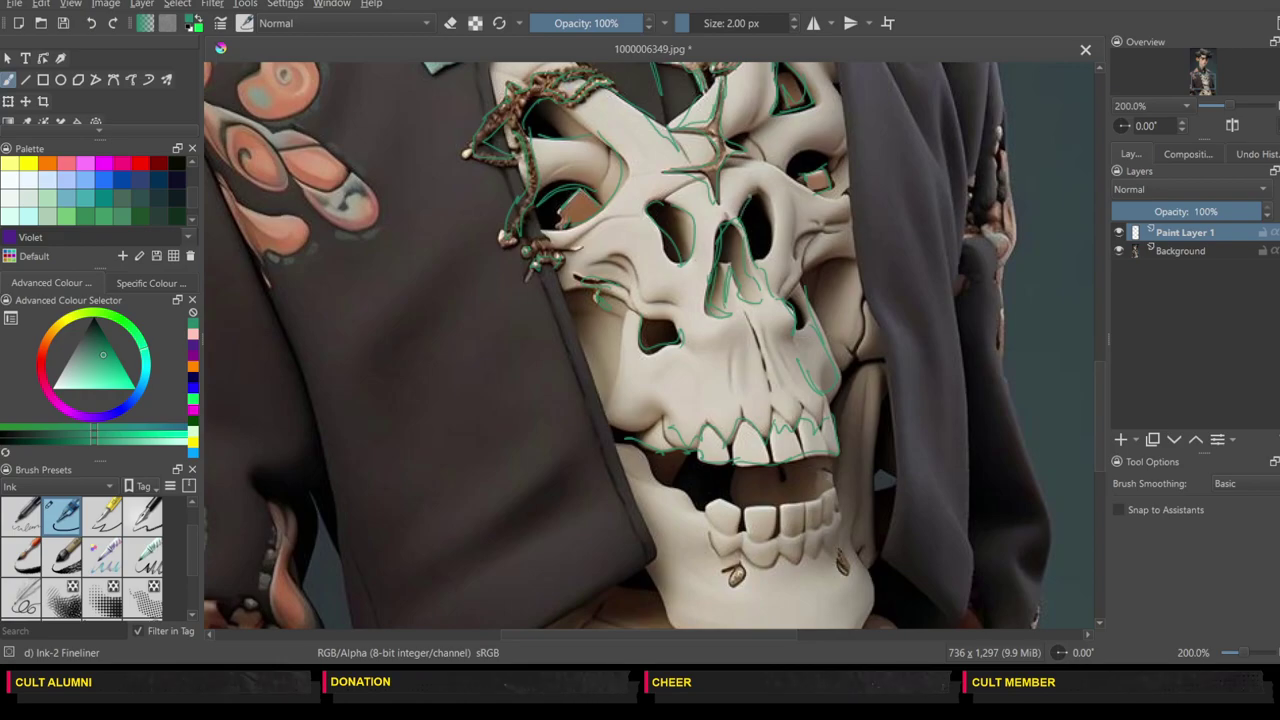
Step: Trace the skull's far eye socket and brow, and add the cheek, muzzle and centre crease lines in green
drag(764, 189, 758, 265)
mouse_move(757, 166)
mouse_down()
mouse_move(807, 194)
mouse_move(847, 194)
mouse_move(830, 229)
mouse_up()
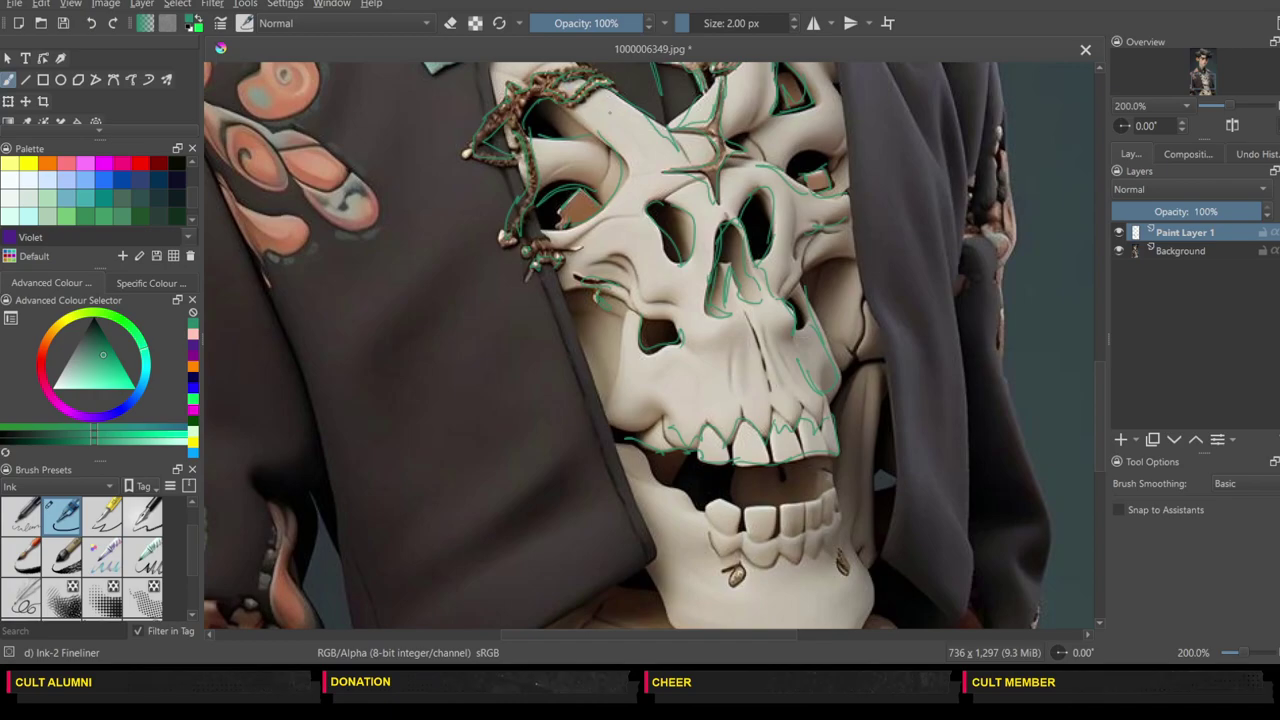
mouse_move(682, 339)
mouse_down()
mouse_move(712, 347)
mouse_move(750, 331)
mouse_up()
drag(628, 256, 664, 294)
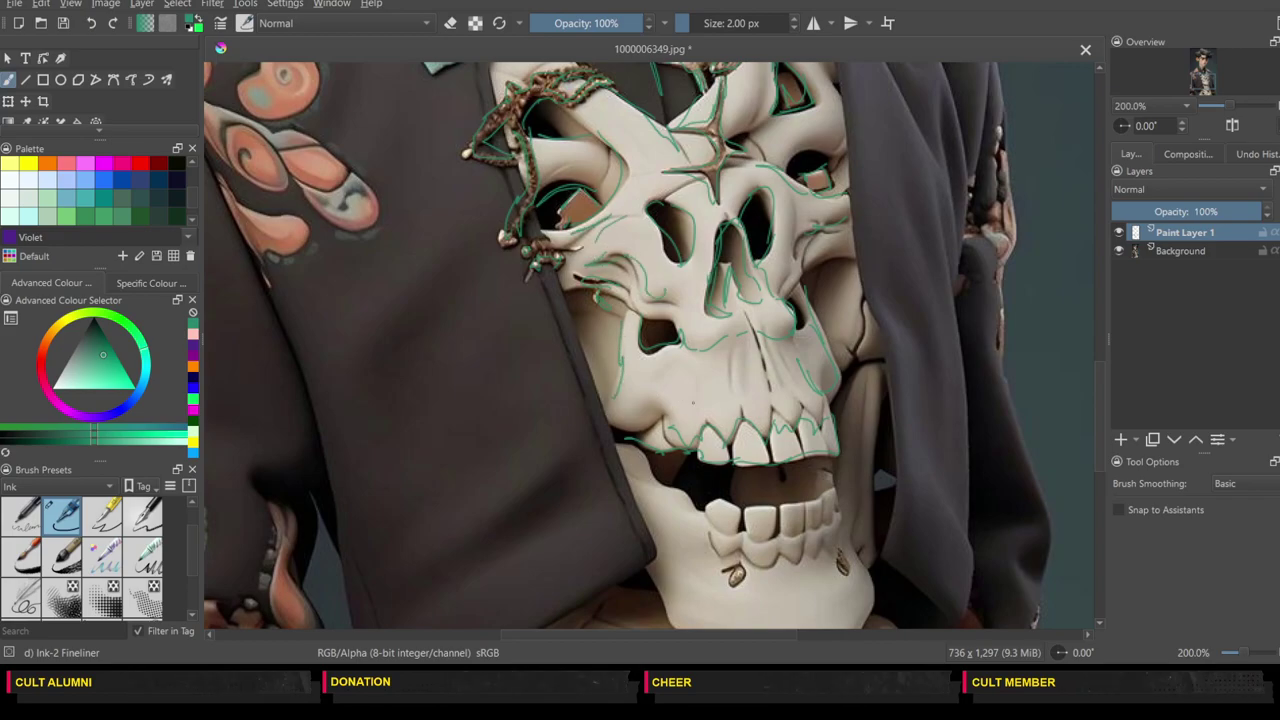
drag(767, 348, 765, 406)
Step: Trace the skull's lower teeth and jaw studs, and line the vertical bone beside the jaw in green
mouse_move(648, 459)
mouse_down()
mouse_move(658, 489)
mouse_move(697, 518)
mouse_move(750, 513)
mouse_up()
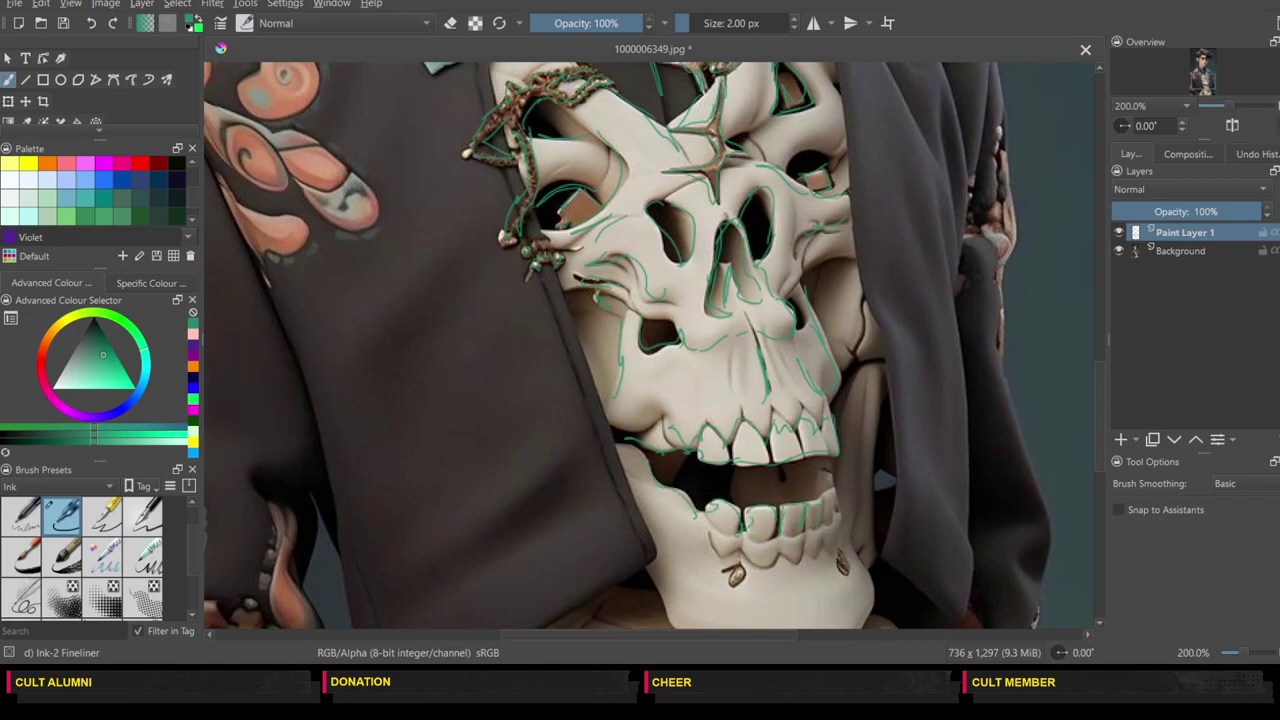
mouse_move(728, 568)
mouse_down()
mouse_move(745, 564)
mouse_move(748, 586)
mouse_up()
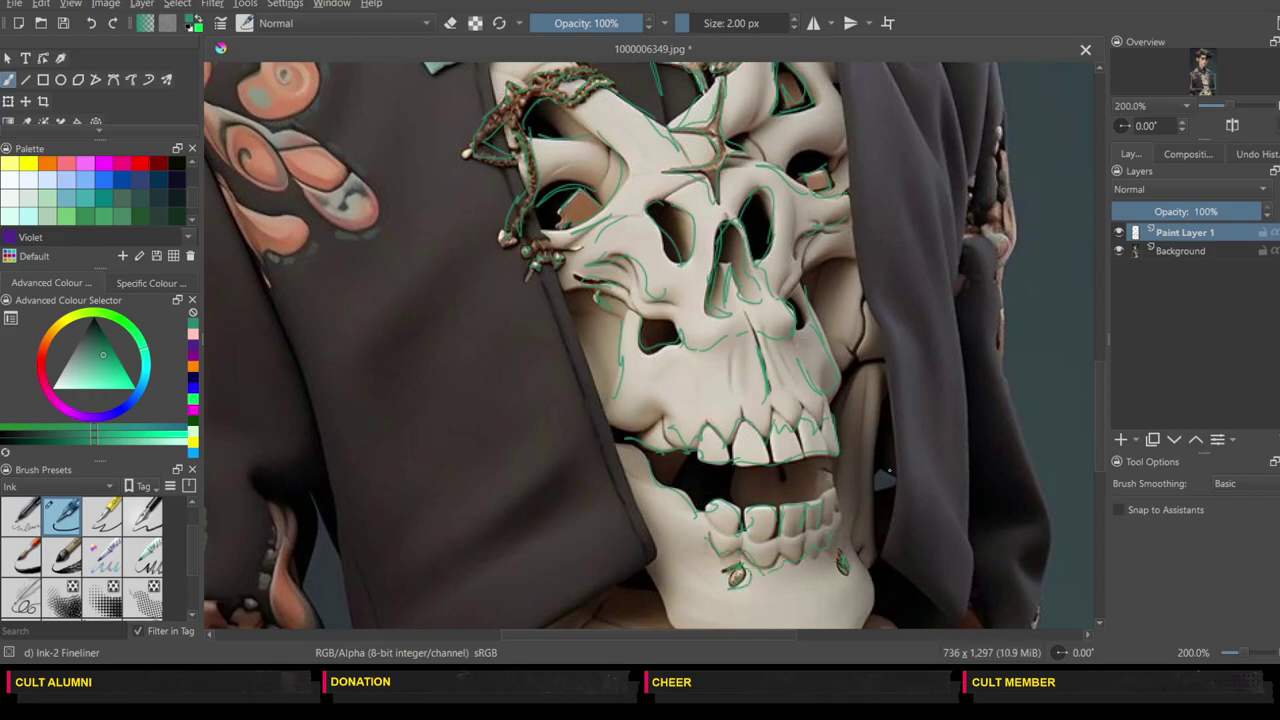
drag(866, 456, 860, 547)
drag(870, 450, 866, 556)
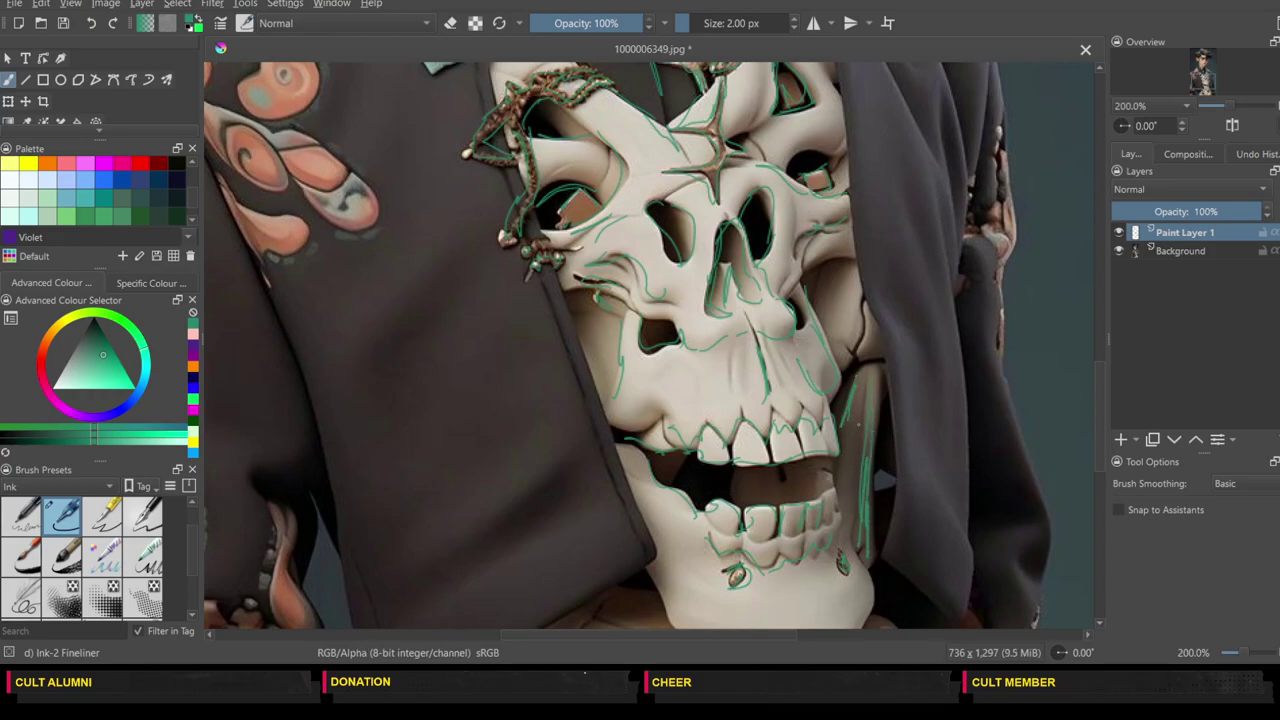
drag(864, 392, 856, 466)
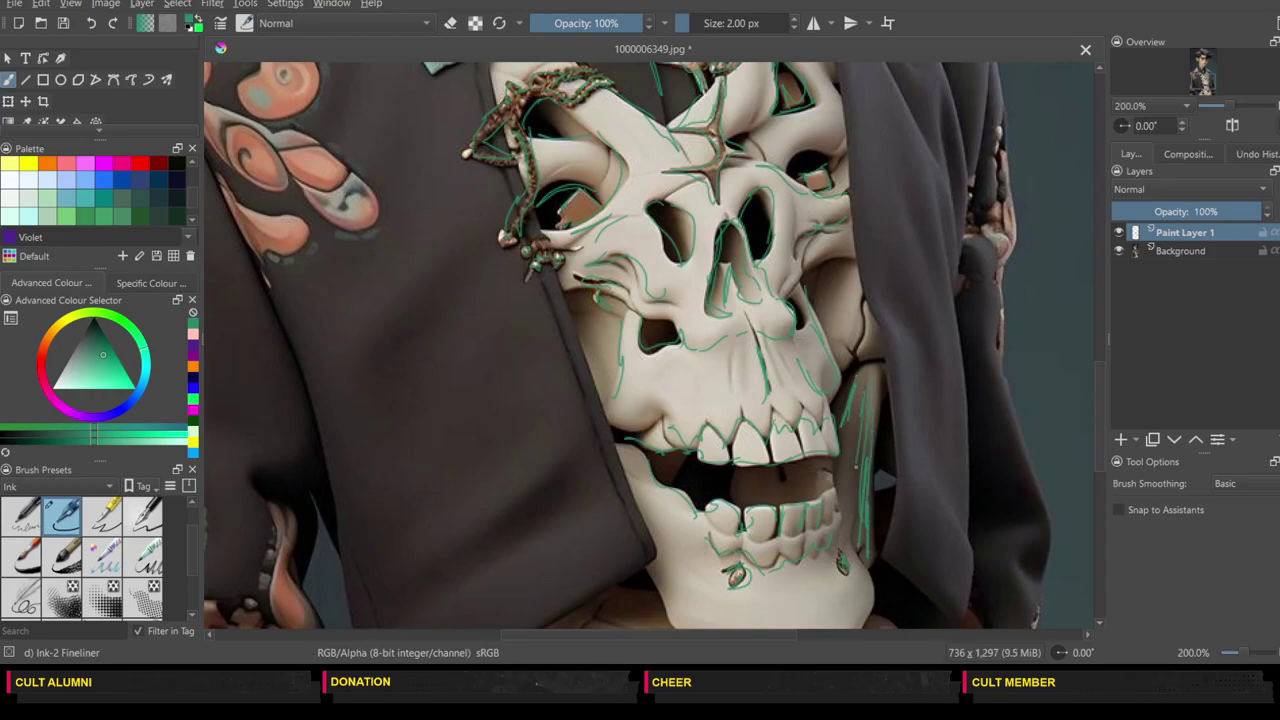
Step: Trace the cavities in the bones below the skull's jaw and the crease across the near bone in green
drag(1106, 326, 1095, 506)
click(1101, 339)
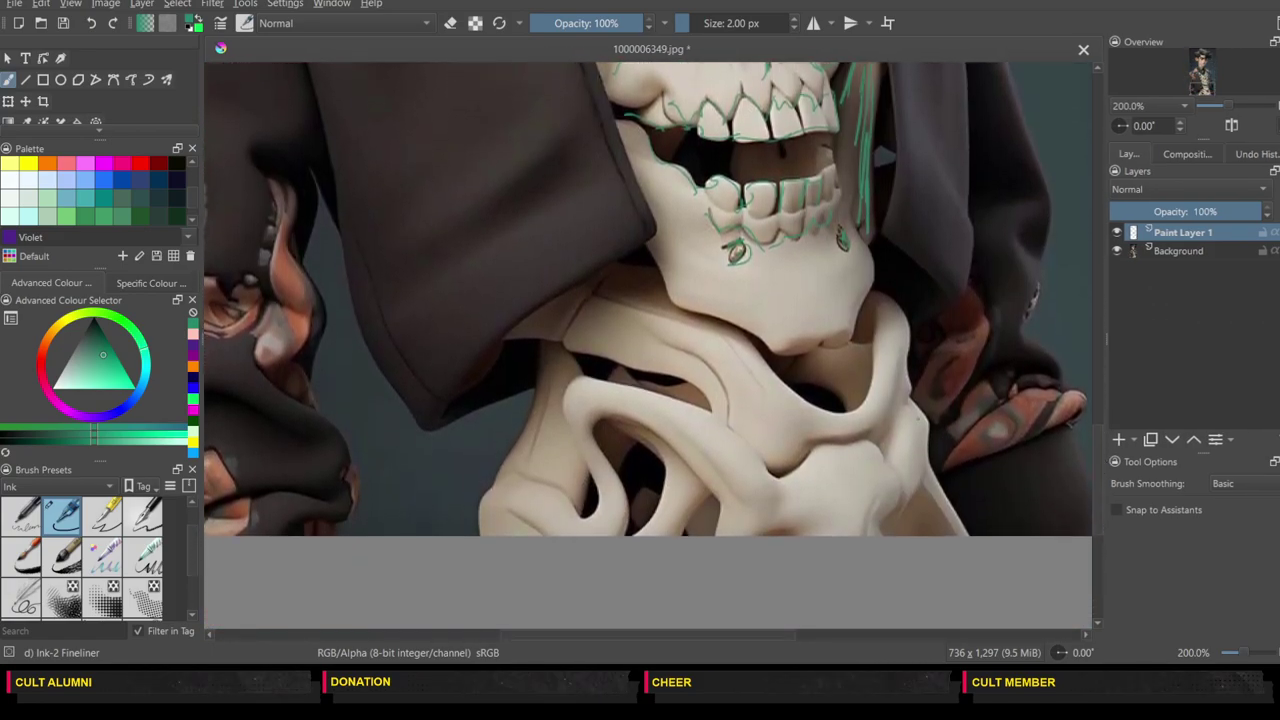
mouse_move(763, 349)
mouse_down()
mouse_move(806, 399)
mouse_move(849, 410)
mouse_up()
mouse_move(600, 443)
mouse_down()
mouse_move(628, 521)
mouse_move(662, 478)
mouse_up()
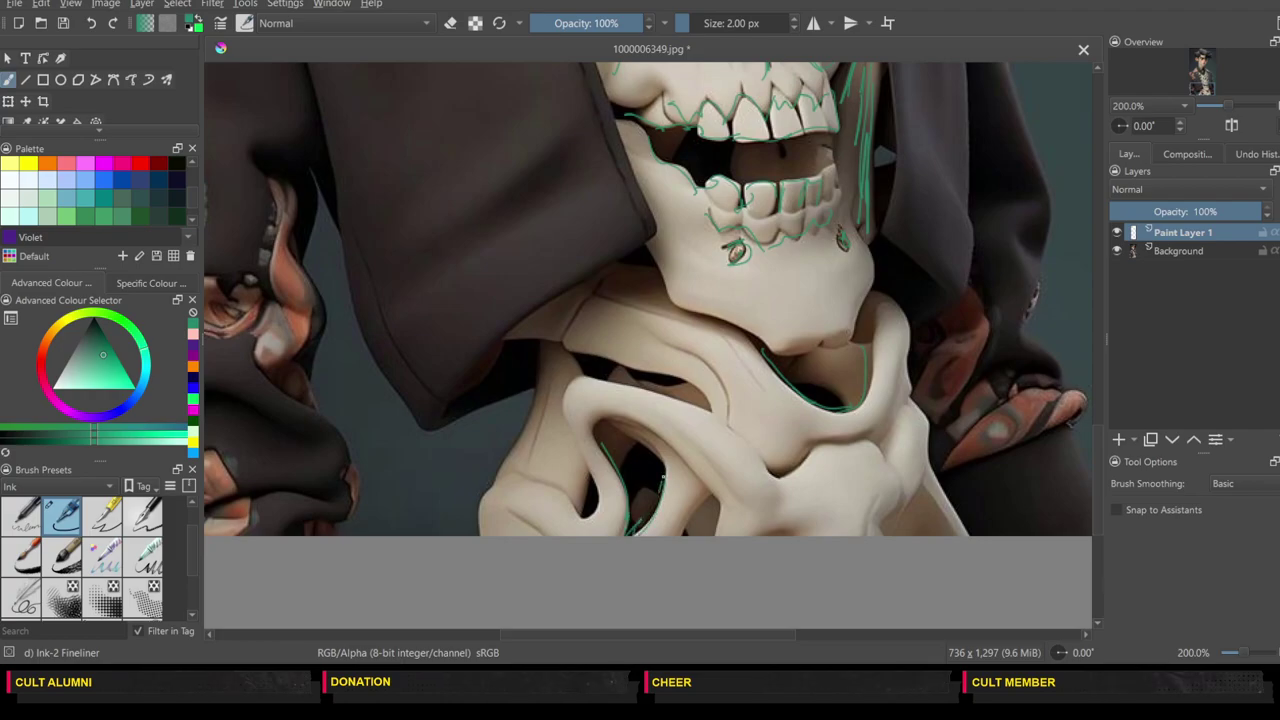
drag(596, 424, 607, 458)
drag(583, 512, 588, 476)
drag(506, 474, 570, 512)
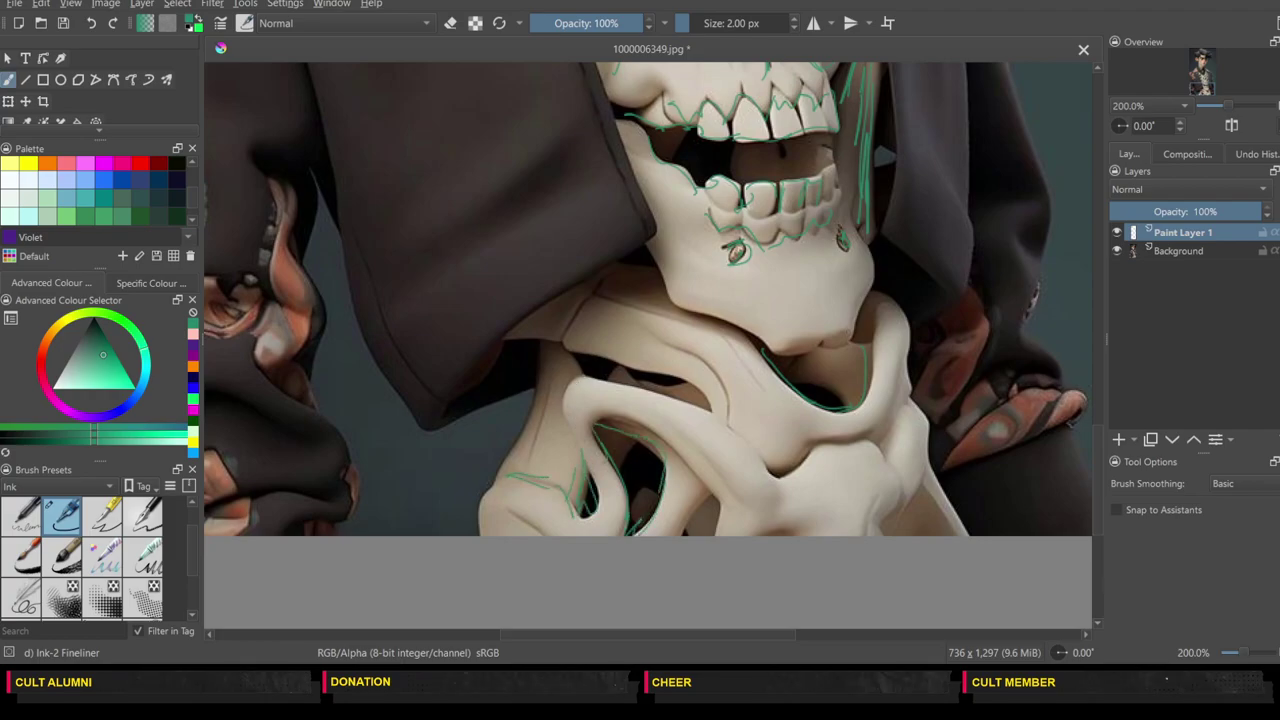
Step: Trace the outer contours of the bones below the jaw on both sides, including the far looping bone
drag(572, 348, 592, 370)
drag(537, 350, 483, 528)
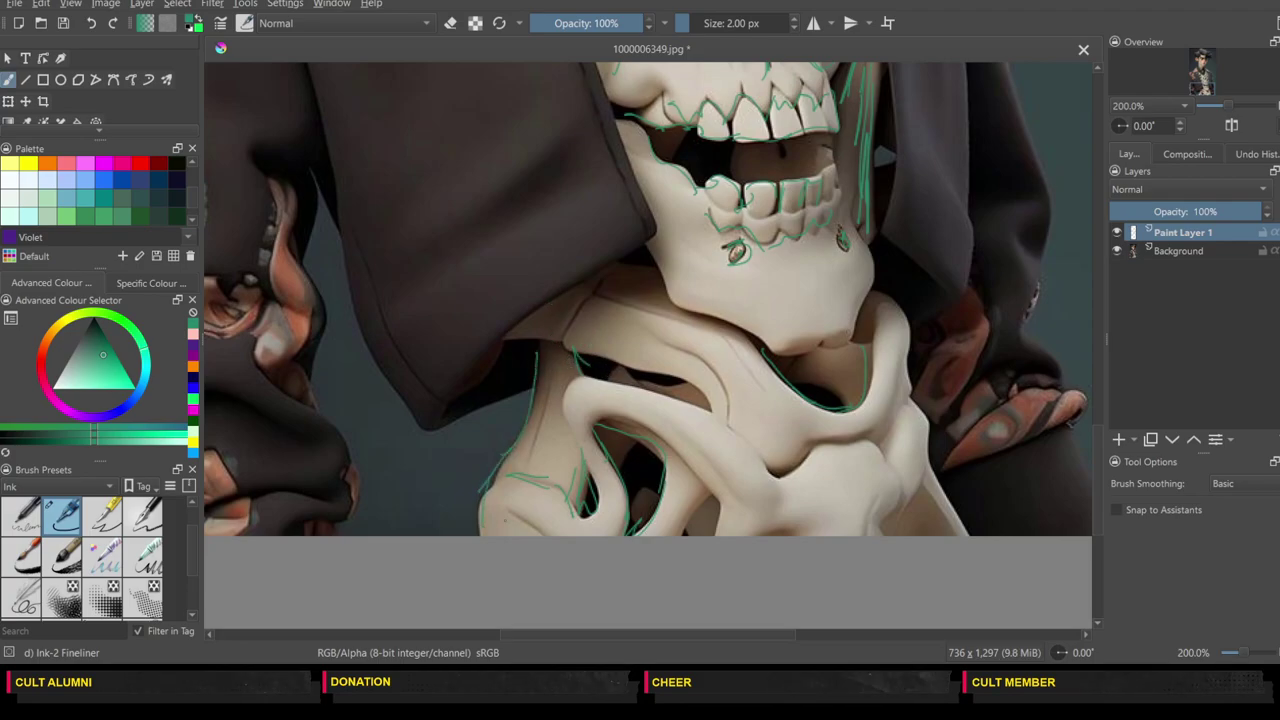
drag(925, 462, 965, 532)
drag(865, 389, 848, 413)
drag(878, 350, 868, 394)
drag(878, 310, 915, 405)
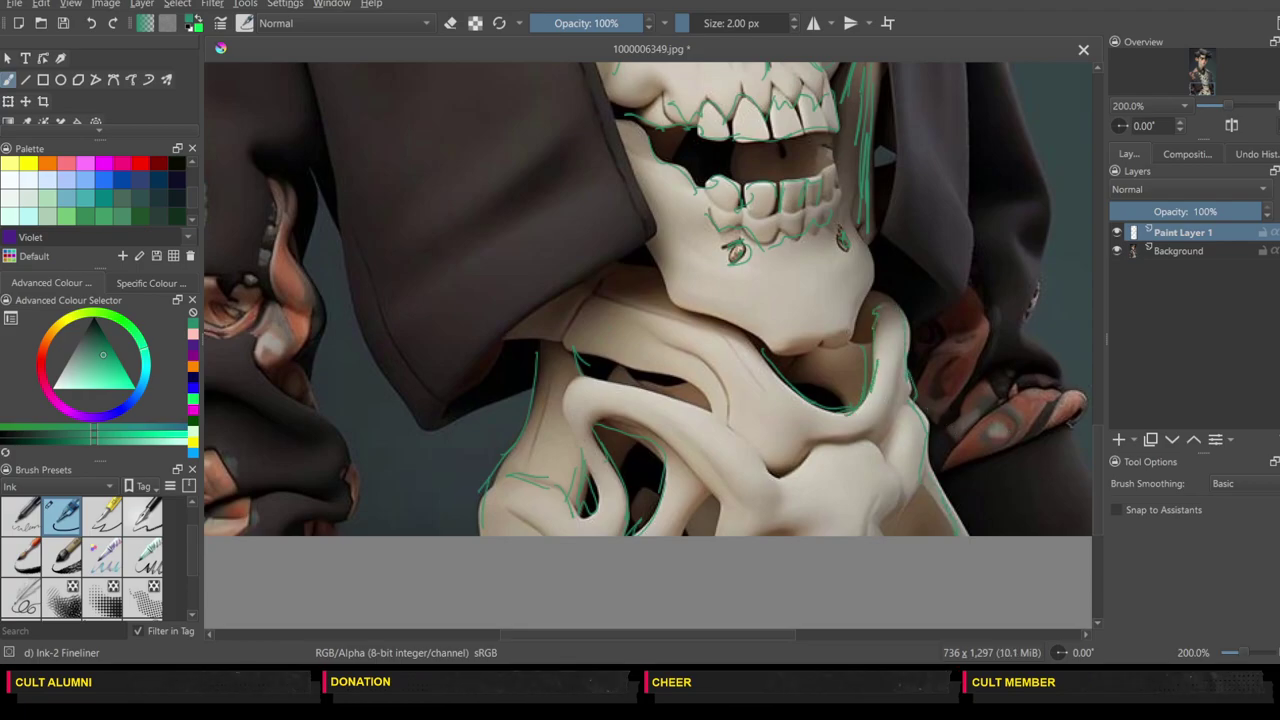
Step: Trace the plaid collar's lower edges, the far lapel's folds and the jacket's shoulder lines in green
click(1098, 379)
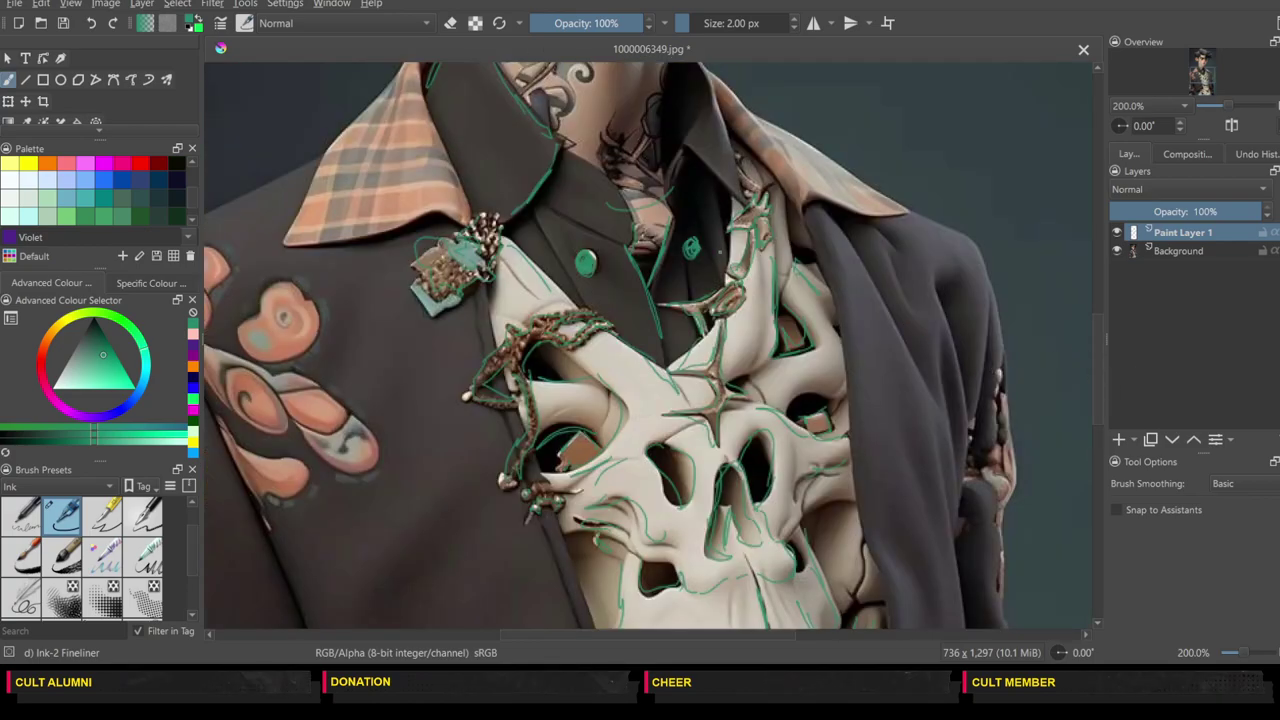
mouse_move(808, 205)
mouse_down()
mouse_move(806, 222)
mouse_move(862, 216)
mouse_up()
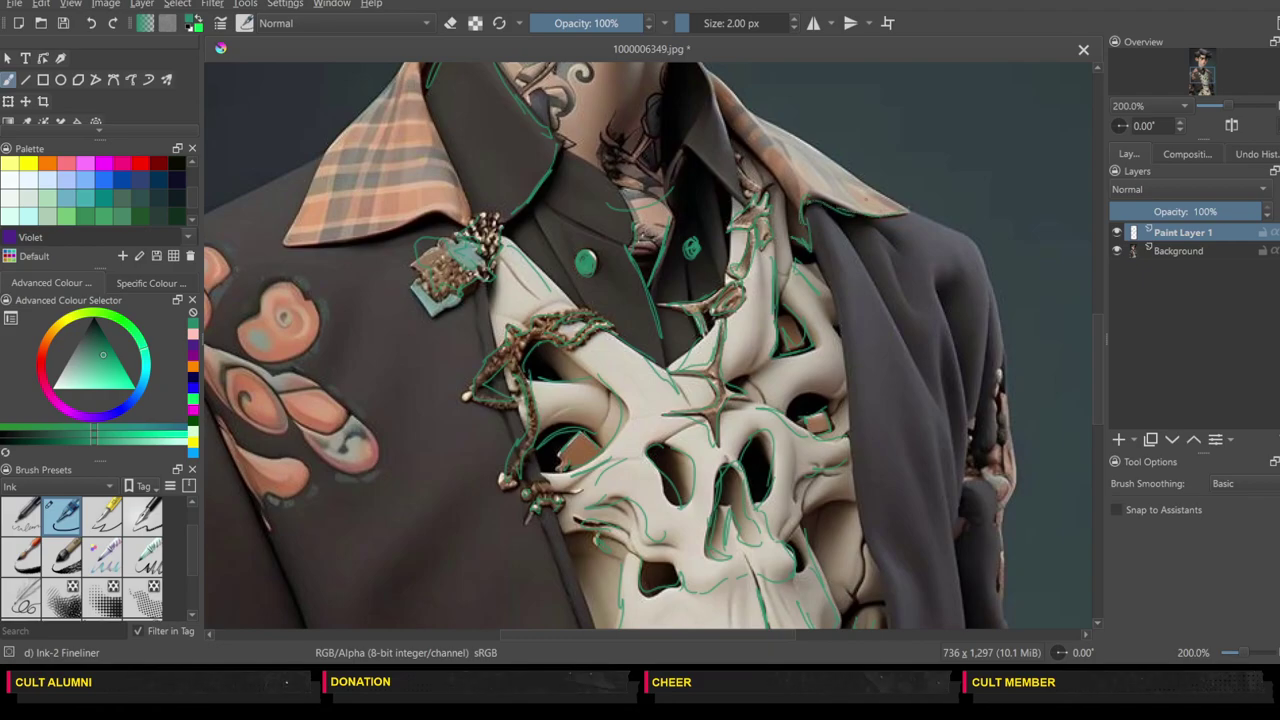
drag(436, 211, 402, 223)
mouse_move(848, 242)
mouse_down()
mouse_move(870, 280)
mouse_move(843, 370)
mouse_up()
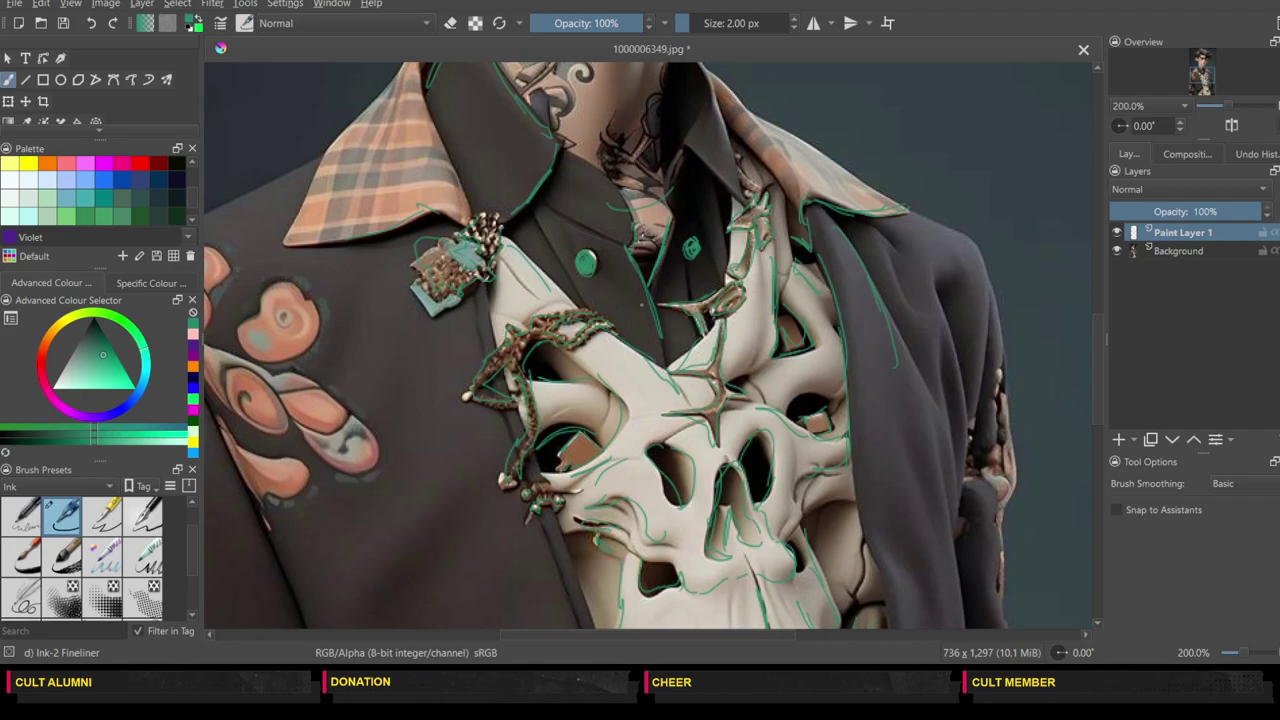
drag(240, 200, 320, 156)
mouse_move(912, 212)
mouse_down()
mouse_move(940, 224)
mouse_move(990, 356)
mouse_up()
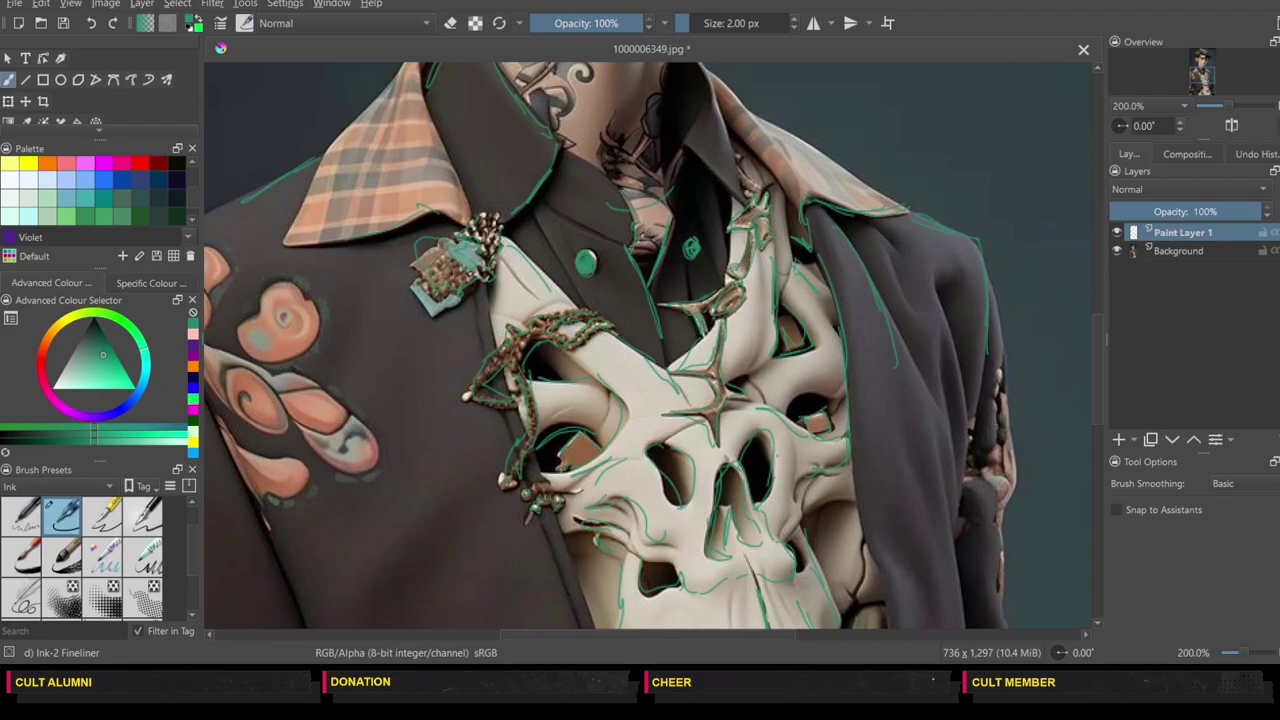
Step: Trace the outer edge of the near plaid collar down to the shoulder in green
scroll(1100, 304, up, 5)
scroll(1098, 320, down, 3)
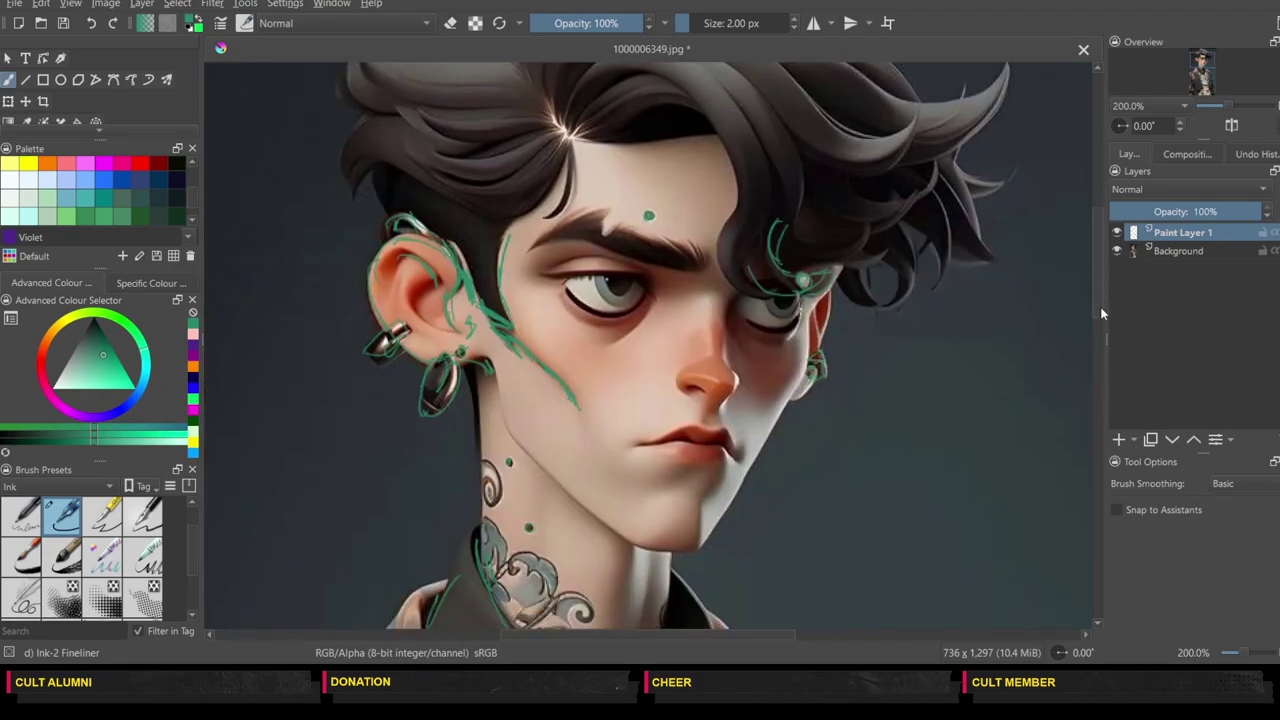
scroll(1010, 346, up, 1)
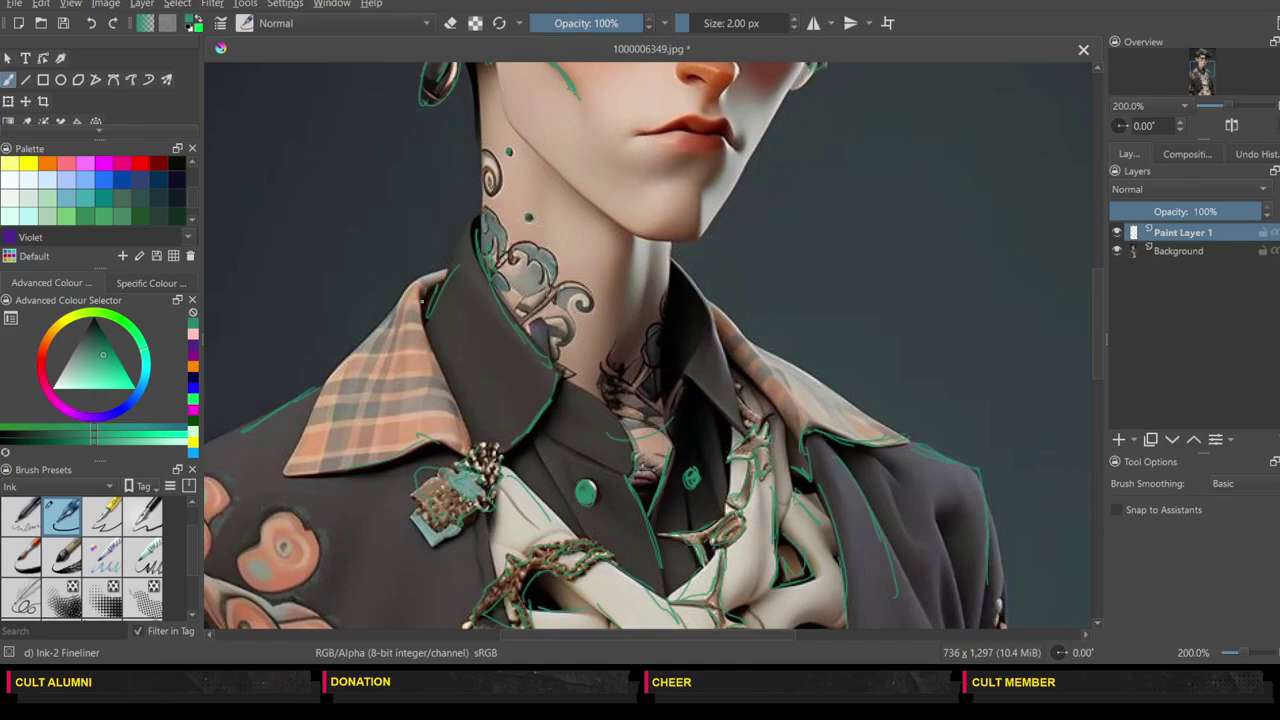
mouse_move(421, 298)
mouse_down()
mouse_move(362, 332)
mouse_move(333, 372)
mouse_up()
Step: Trace the near jacket flap's lower hem and outer edge, and the inner contour of the sleeve beside it in green
drag(709, 632, 640, 641)
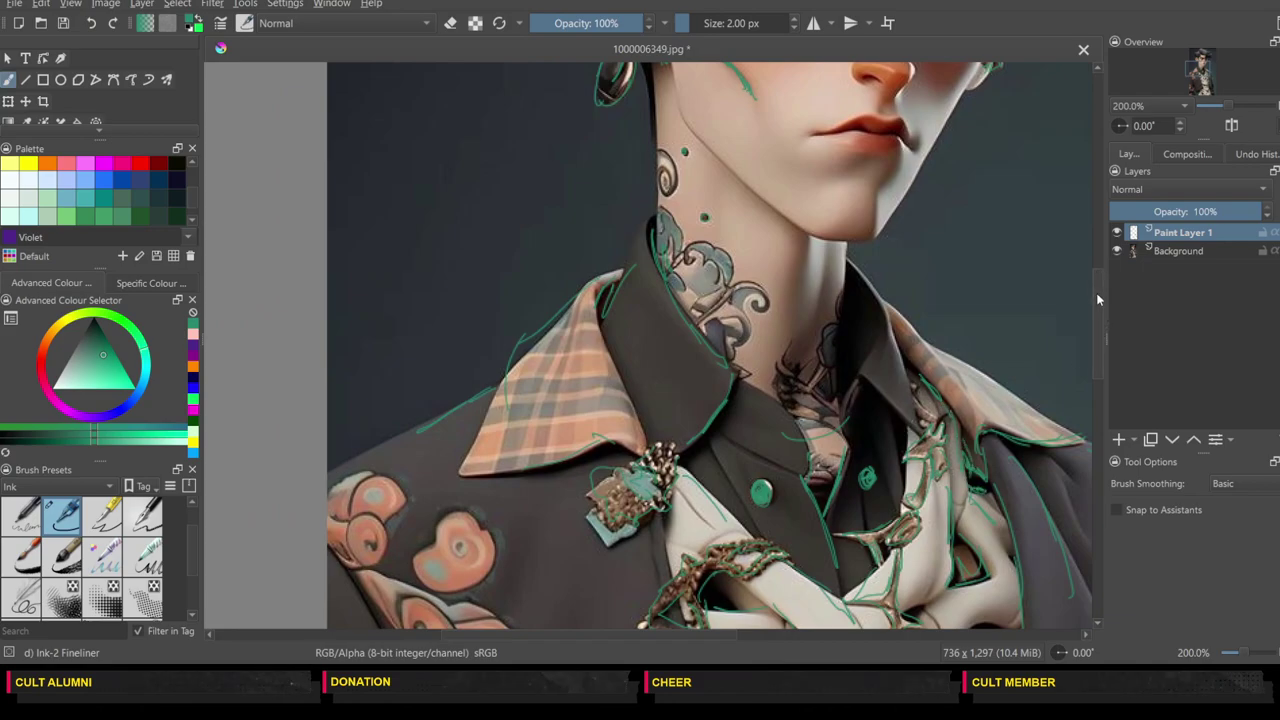
drag(1093, 280, 1088, 443)
mouse_move(640, 442)
mouse_down()
mouse_move(676, 389)
mouse_move(756, 336)
mouse_up()
mouse_move(702, 378)
mouse_down()
mouse_move(790, 323)
mouse_move(805, 278)
mouse_up()
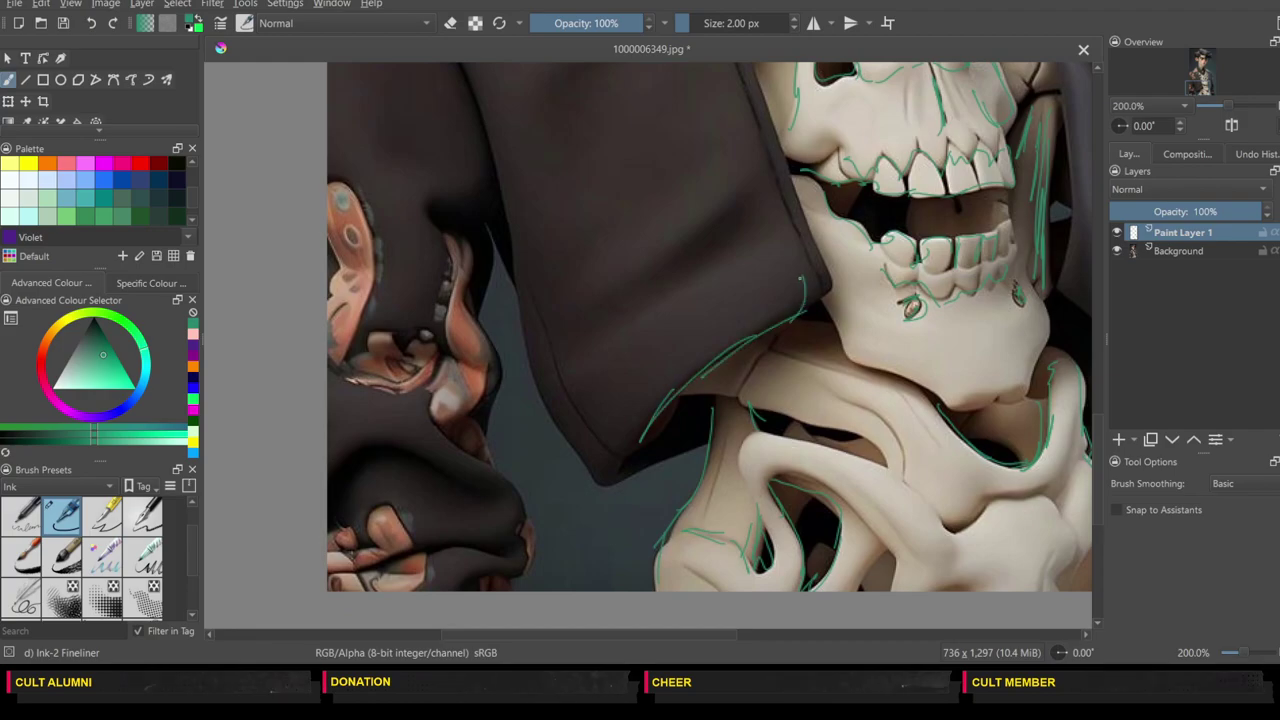
drag(704, 443, 614, 488)
mouse_move(640, 444)
mouse_down()
mouse_move(573, 419)
mouse_move(510, 314)
mouse_move(497, 228)
mouse_up()
drag(499, 232, 493, 495)
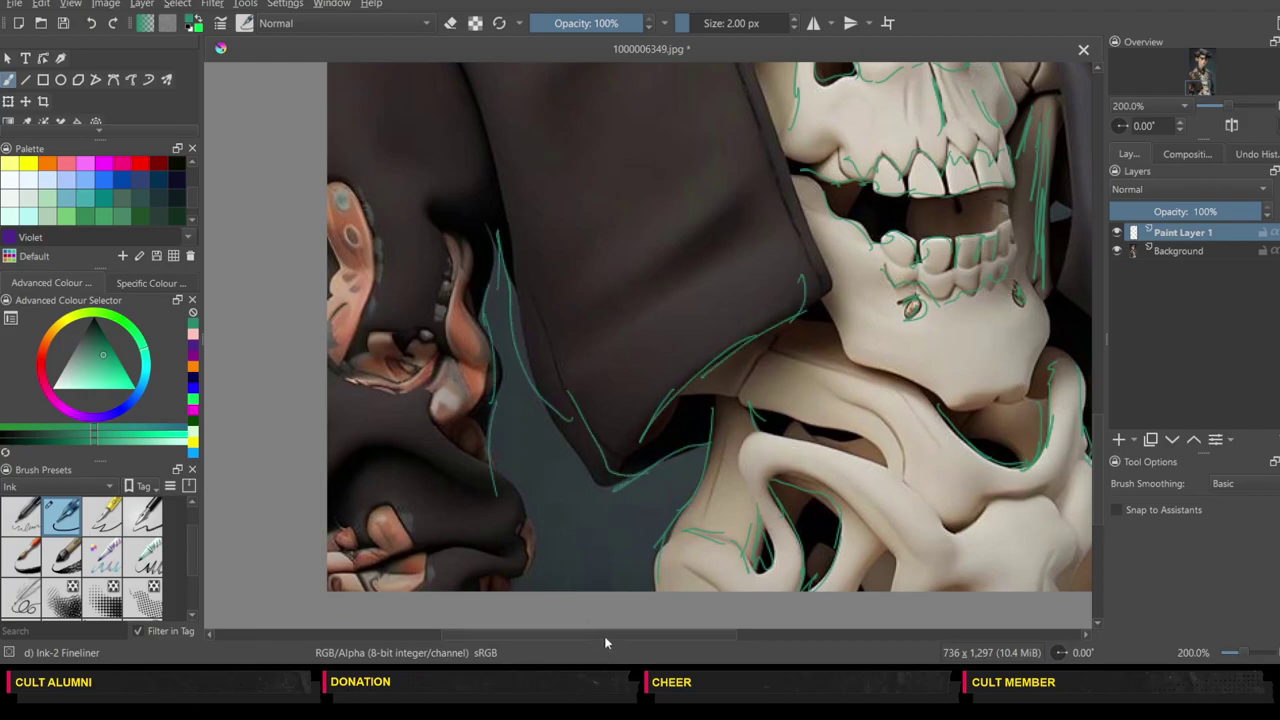
Step: Outline the far jacket flap's lower edge and sketch the folds over the dark gap beside the bones in green
drag(605, 643, 702, 631)
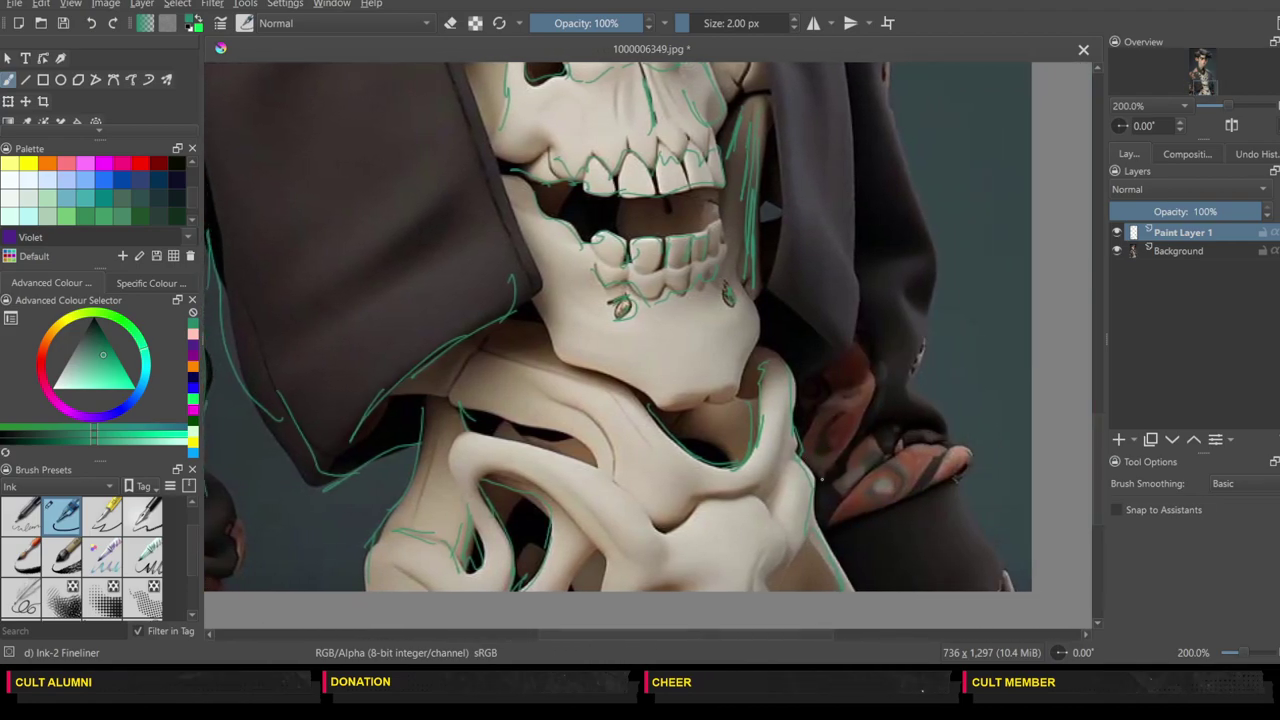
mouse_move(822, 478)
mouse_down()
mouse_move(868, 386)
mouse_move(843, 323)
mouse_move(861, 292)
mouse_move(784, 258)
mouse_move(766, 294)
mouse_up()
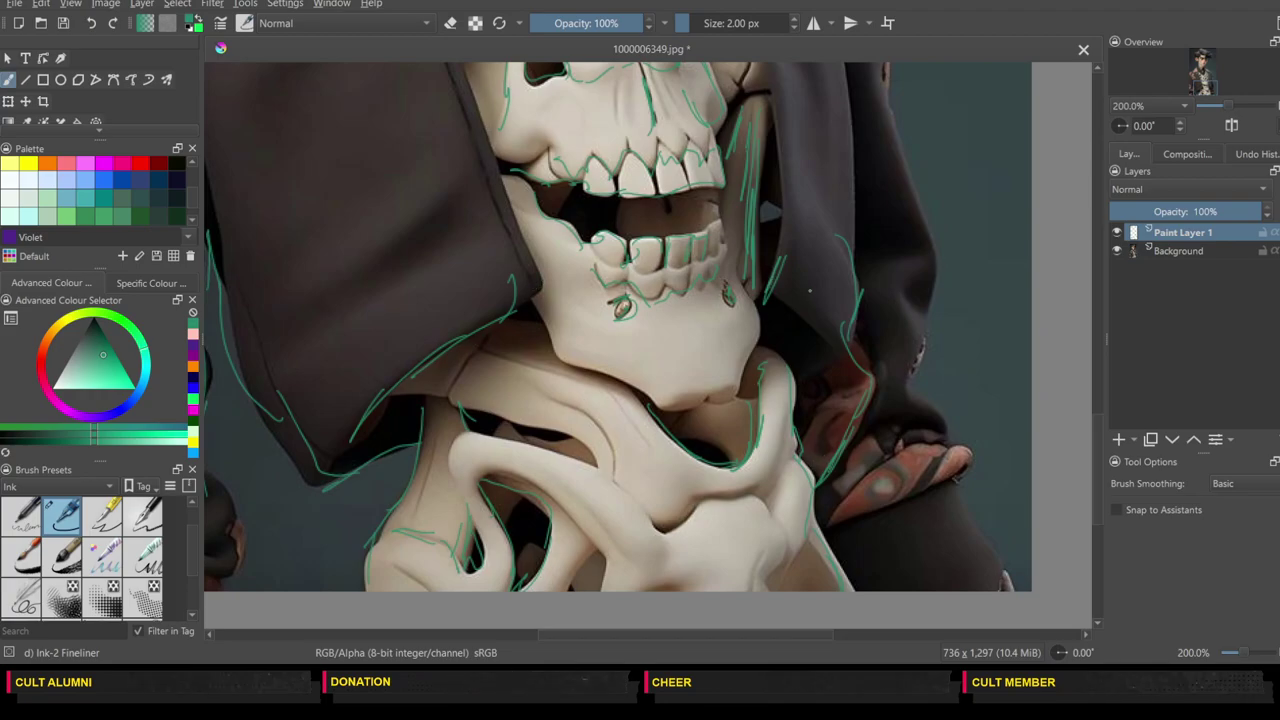
mouse_move(781, 286)
mouse_down()
mouse_move(841, 317)
mouse_move(866, 356)
mouse_up()
drag(866, 356, 806, 404)
drag(816, 318, 862, 342)
mouse_move(862, 342)
mouse_down()
mouse_move(817, 407)
mouse_move(856, 352)
mouse_move(798, 397)
mouse_up()
drag(866, 376, 800, 397)
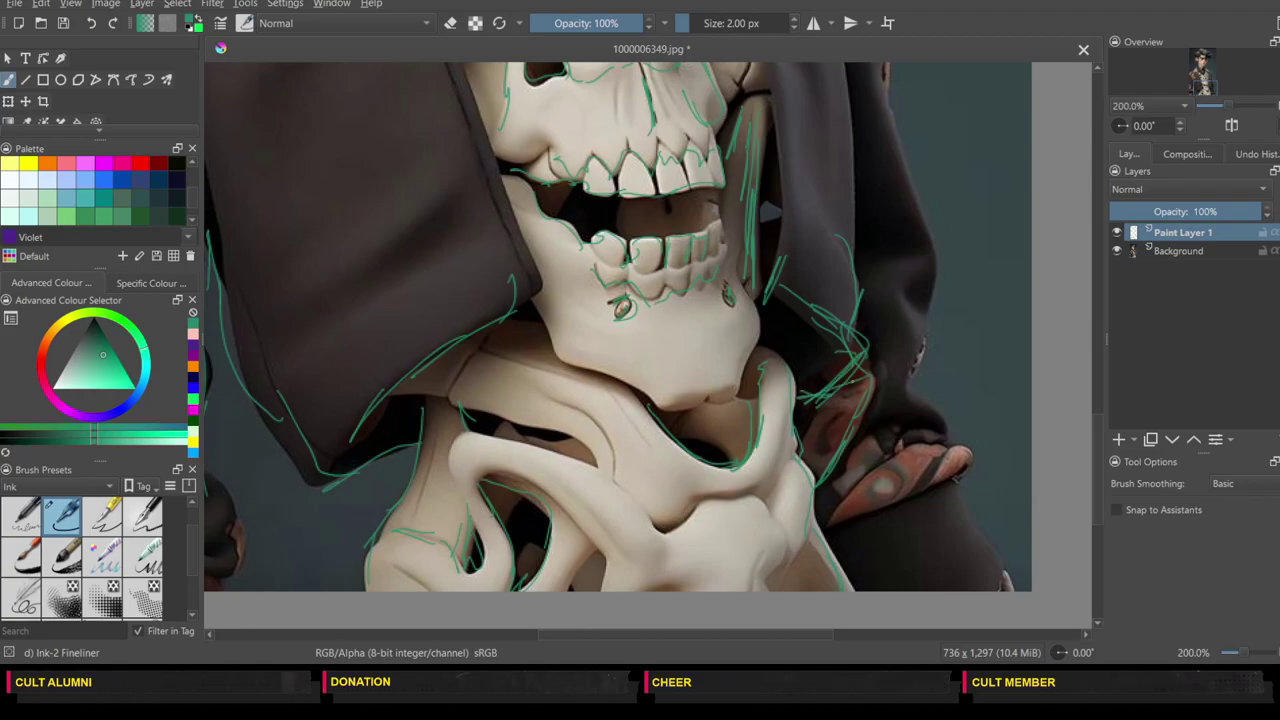
drag(864, 330, 816, 380)
Step: Trace the far sleeve's outer contour past the patterned cuff and its upper edge in green
mouse_move(896, 396)
mouse_down()
mouse_move(940, 431)
mouse_move(953, 506)
mouse_move(986, 529)
mouse_move(1000, 566)
mouse_up()
drag(946, 472, 994, 556)
mouse_move(954, 444)
mouse_down()
mouse_move(912, 354)
mouse_move(914, 274)
mouse_up()
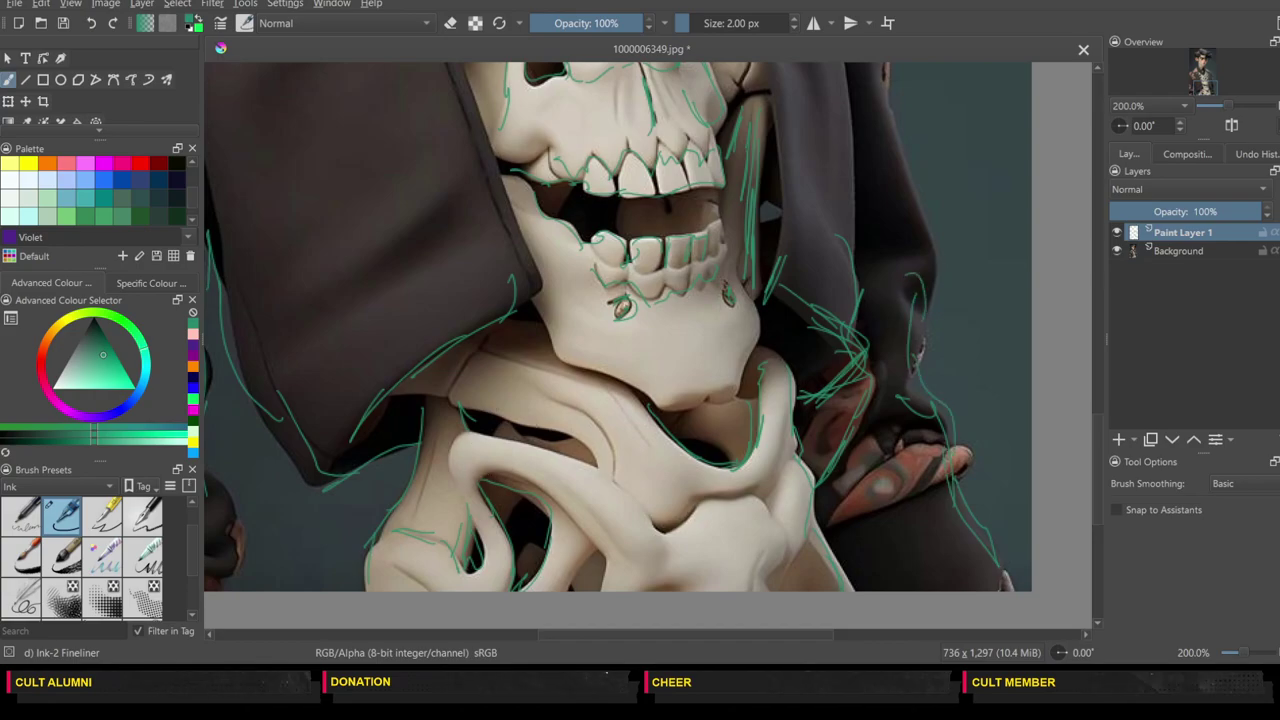
Step: Mark the gaps in the bones below the jaw and the dark shirt above its button with small green crosses
drag(740, 392, 756, 389)
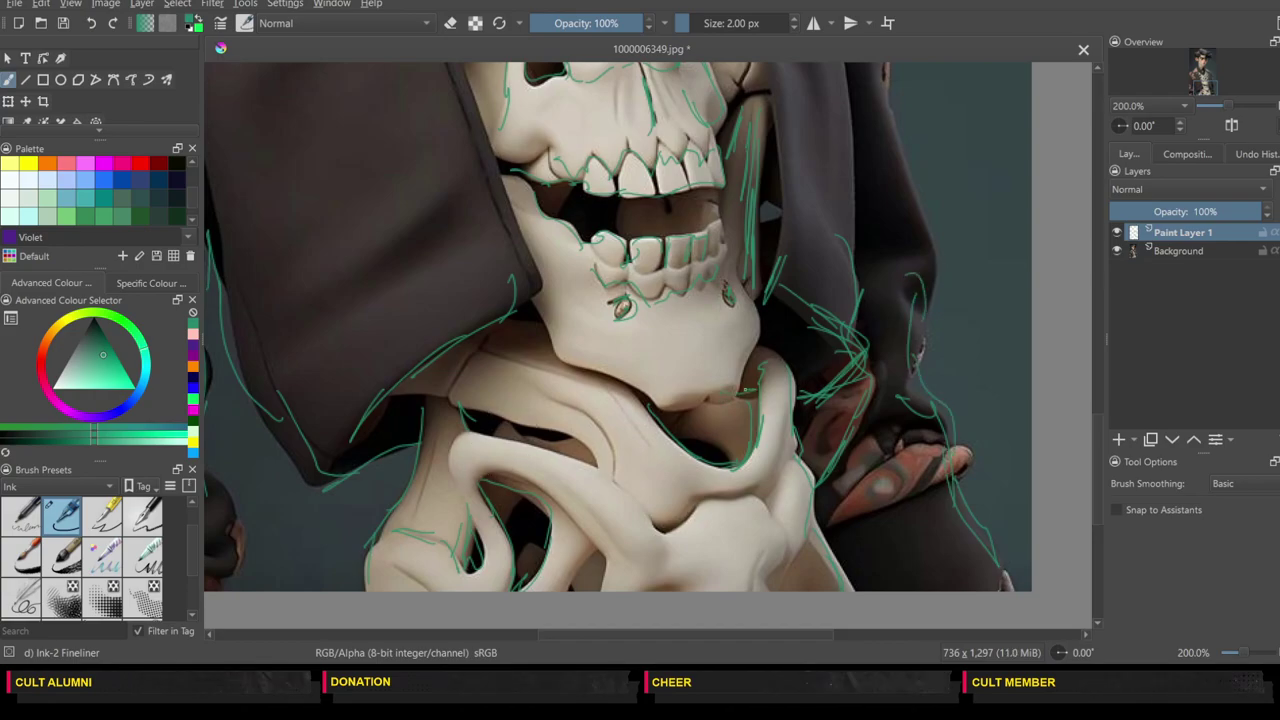
key(ctrl+z)
mouse_move(529, 515)
mouse_down()
mouse_move(518, 543)
mouse_move(540, 522)
mouse_up()
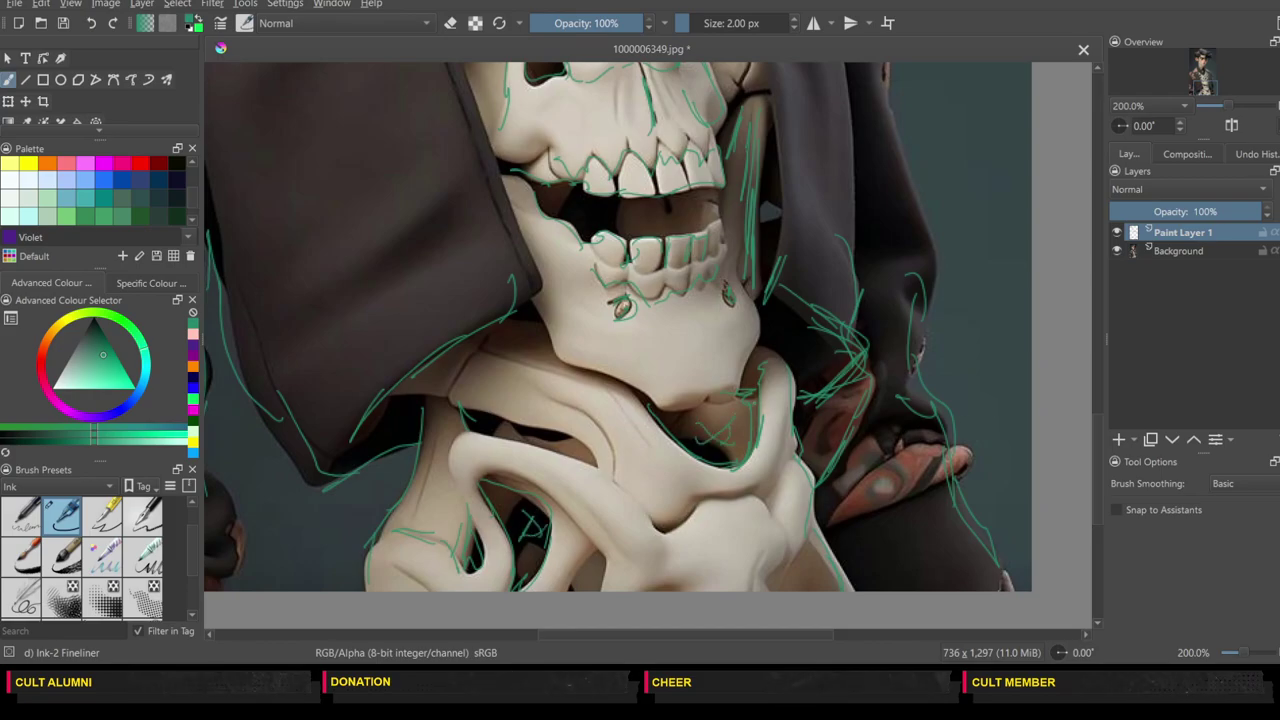
scroll(1096, 399, up, 10)
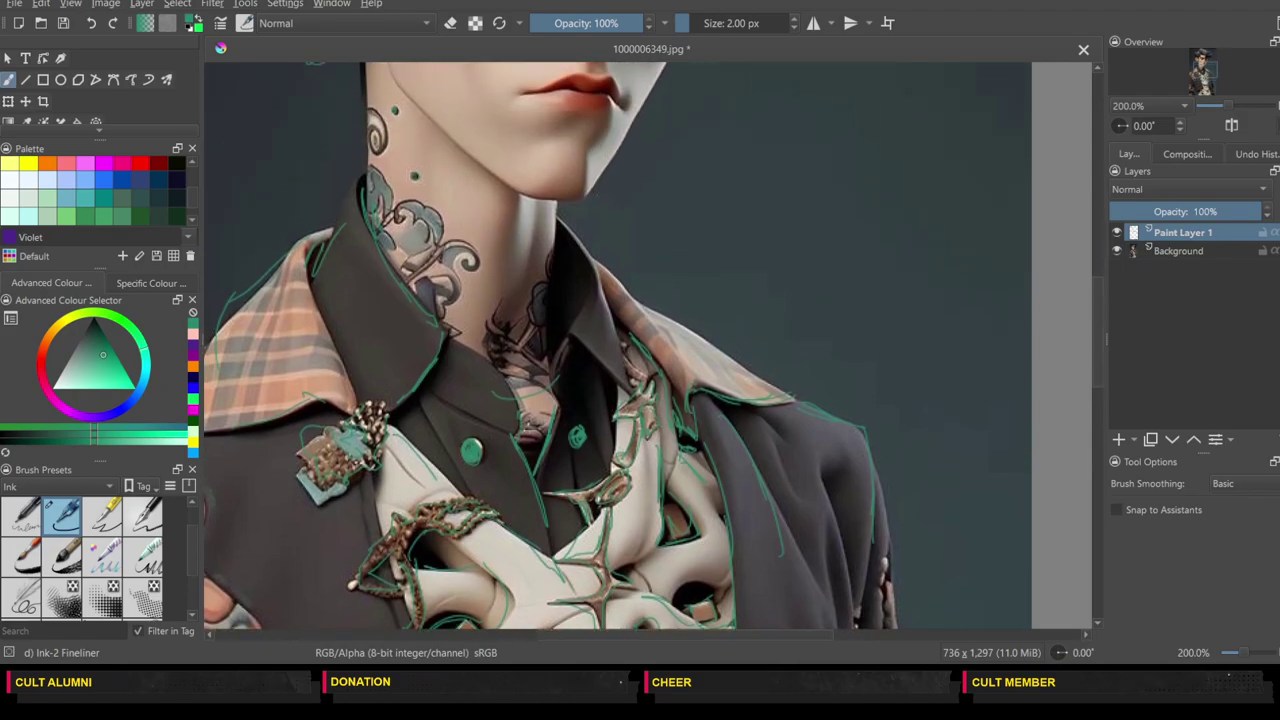
drag(446, 390, 470, 385)
drag(457, 378, 466, 402)
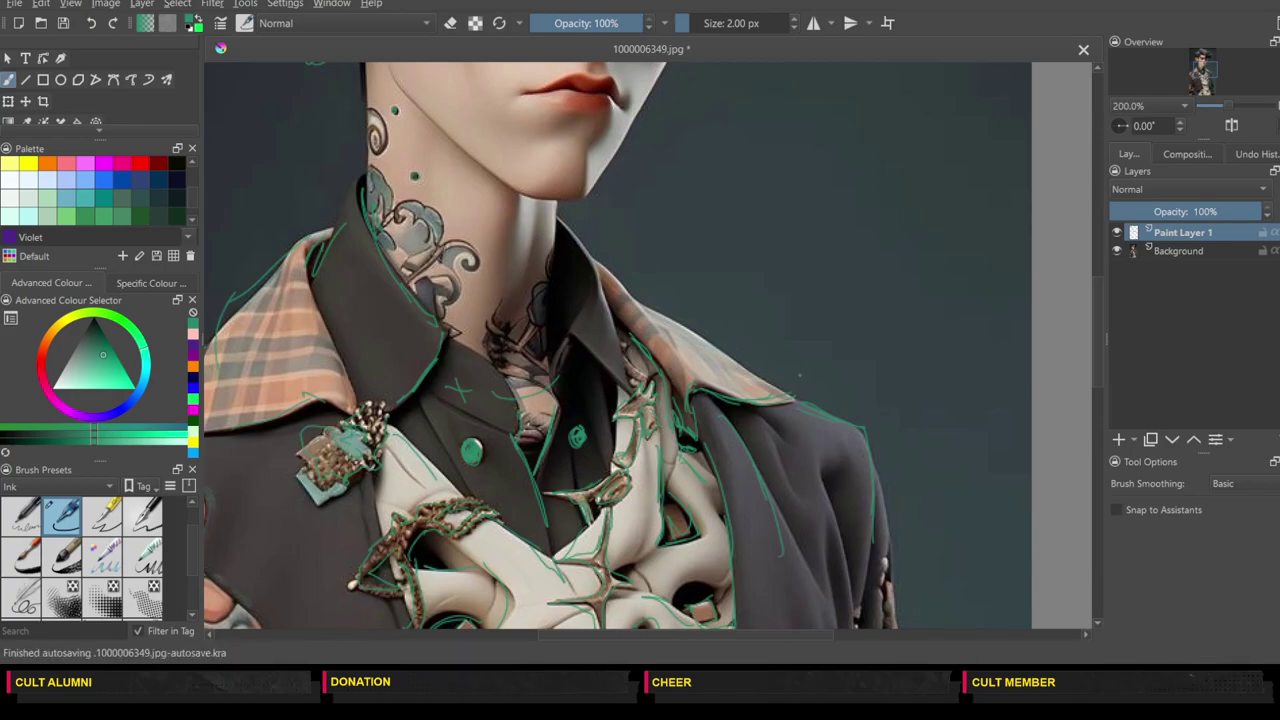
Step: Add a new paint layer above the green line art and choose the Frost mint colour
drag(1102, 360, 1075, 256)
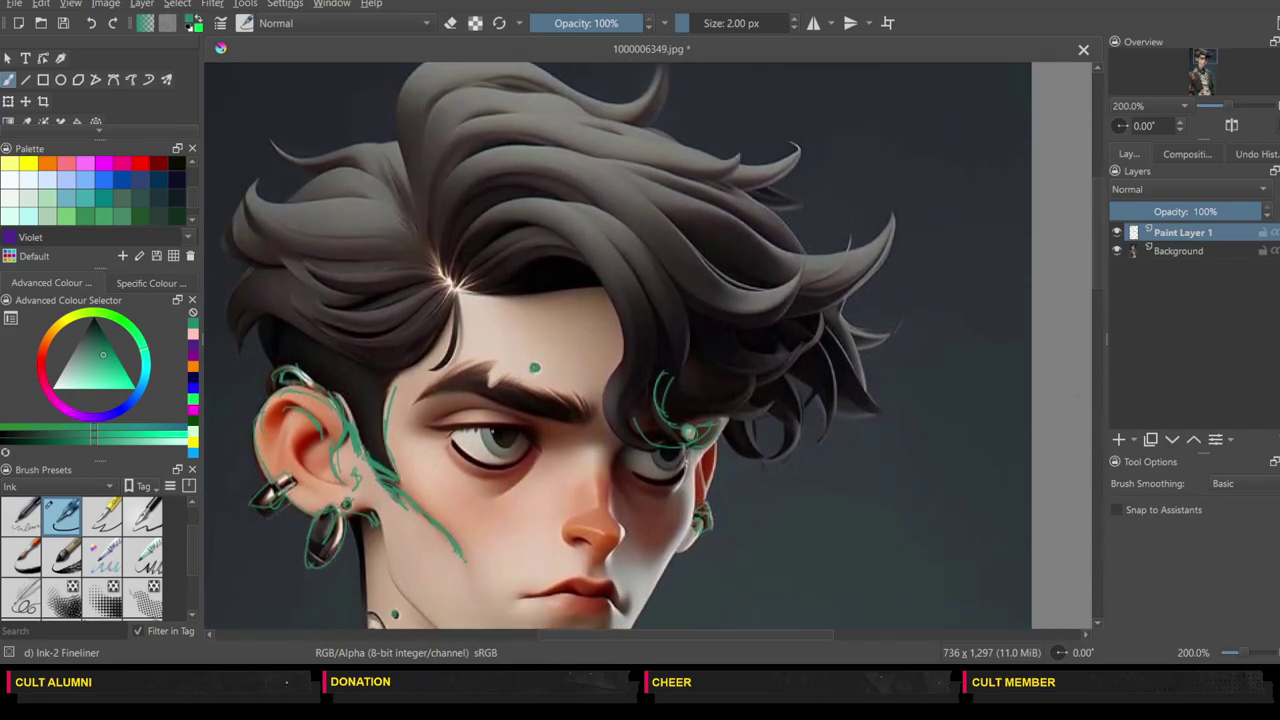
click(1116, 440)
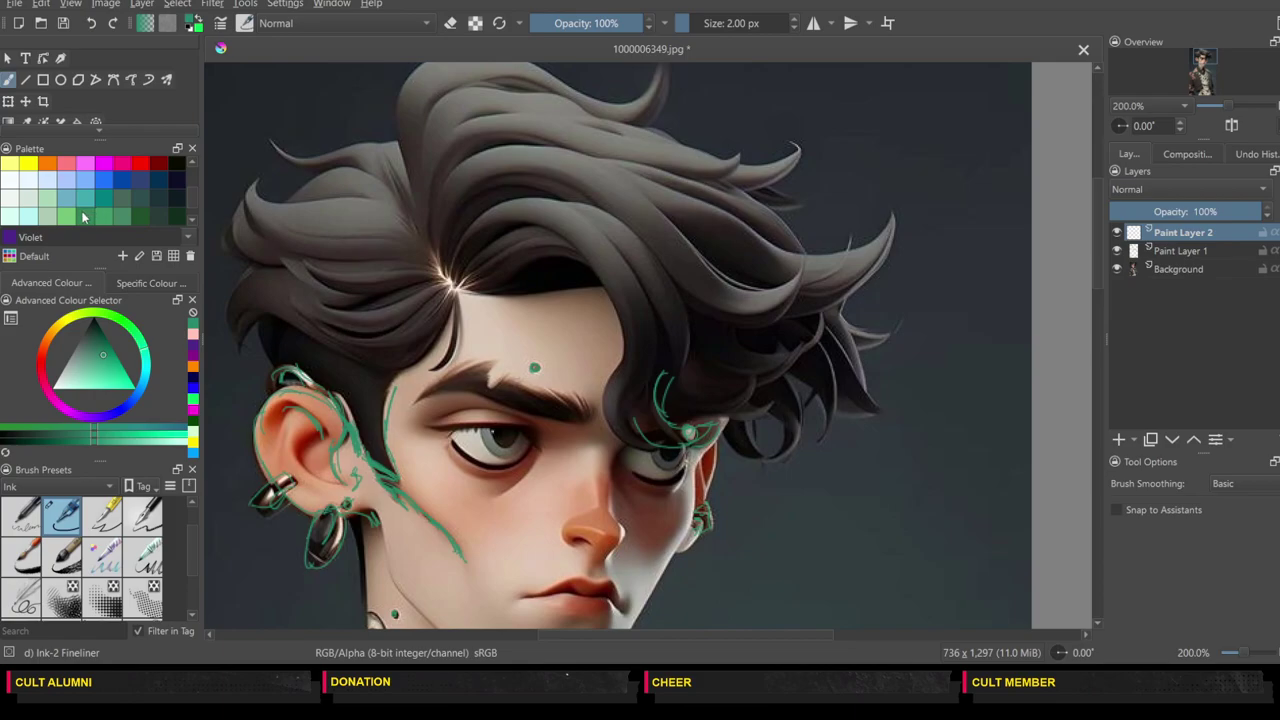
click(11, 198)
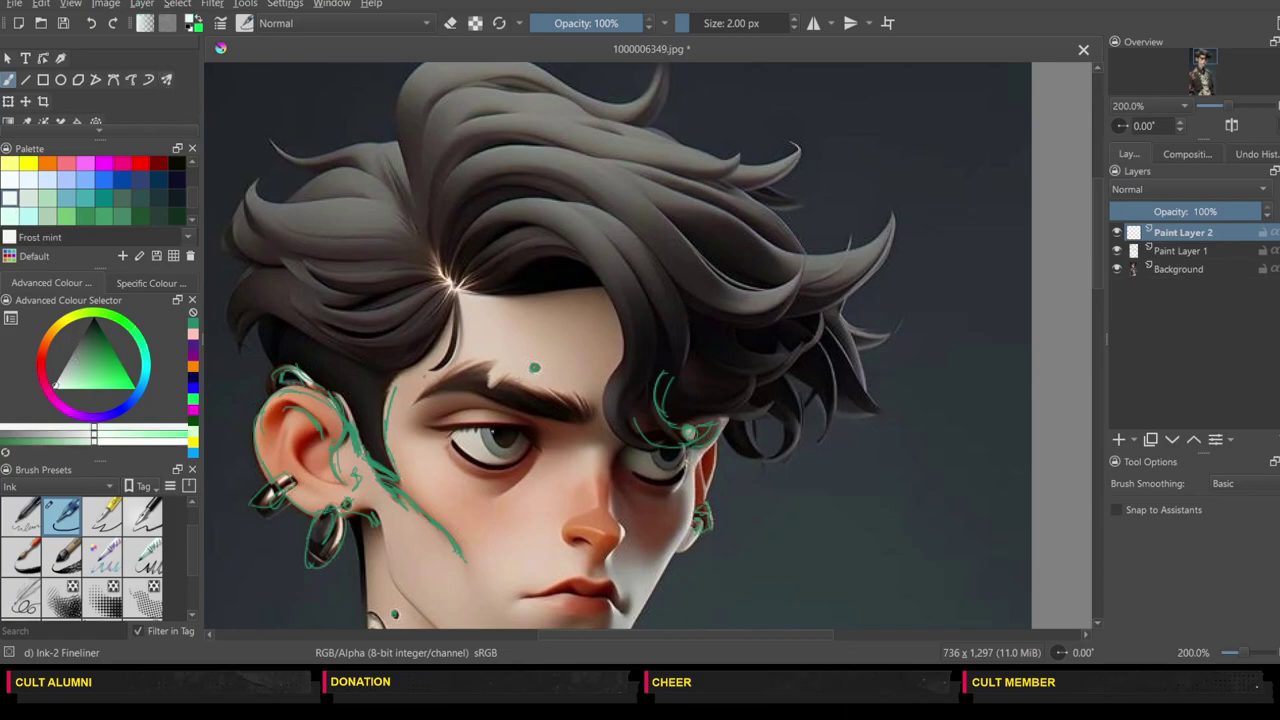
Step: Trace the swept-back locks on top of the head and their far curling tips in Frost mint
drag(696, 639, 653, 640)
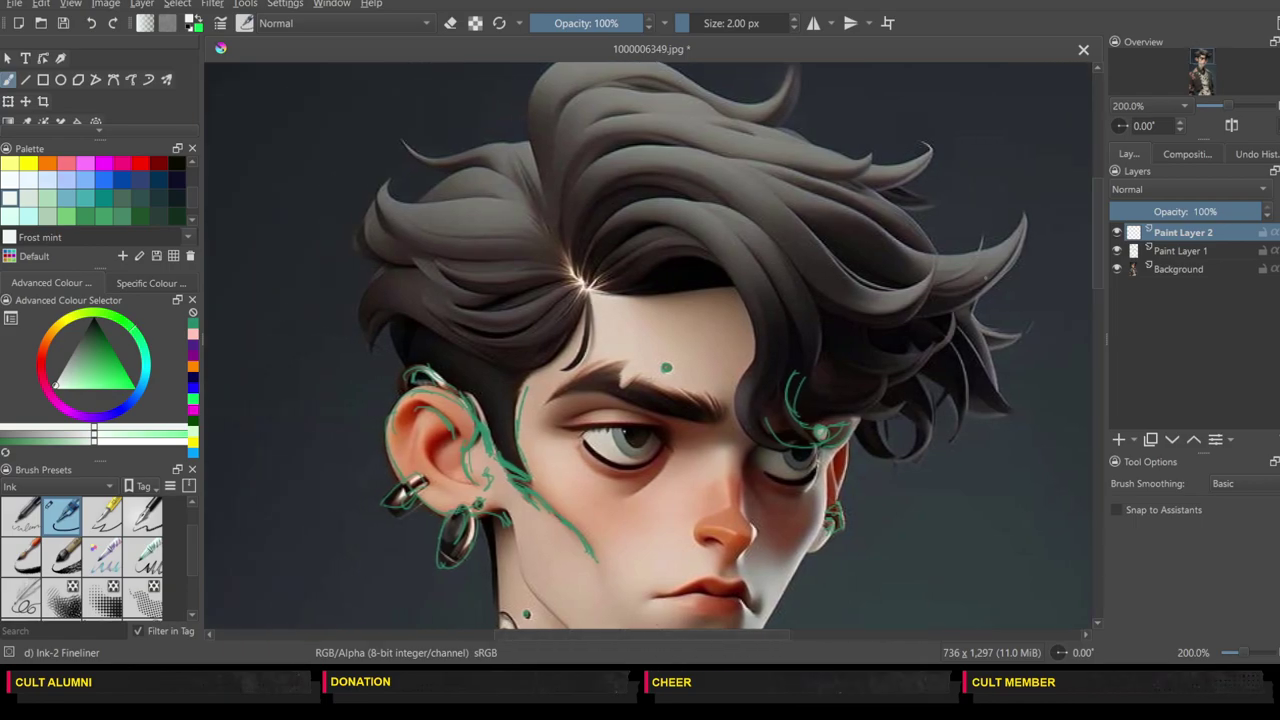
click(1100, 358)
drag(1100, 358, 1097, 222)
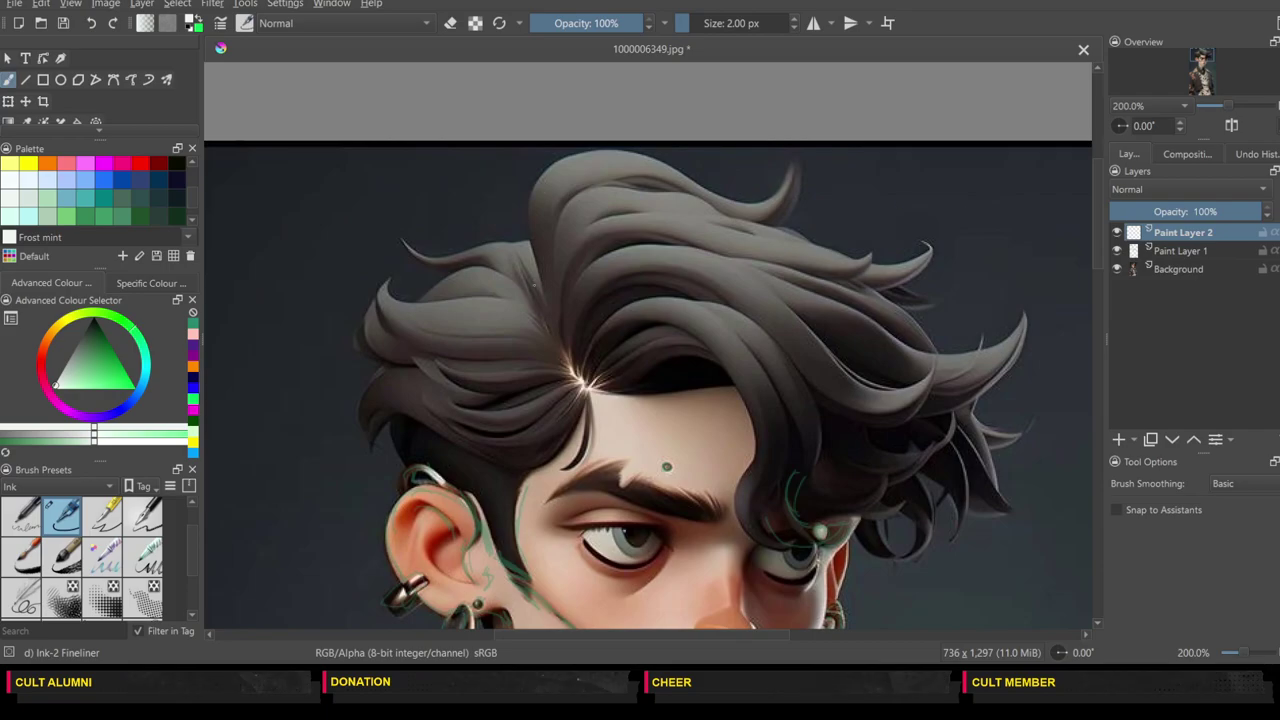
mouse_move(543, 292)
mouse_down()
mouse_move(528, 205)
mouse_move(545, 172)
mouse_move(628, 157)
mouse_move(742, 210)
mouse_move(790, 176)
mouse_move(772, 224)
mouse_move(645, 190)
mouse_move(545, 262)
mouse_move(578, 232)
mouse_move(700, 224)
mouse_move(798, 250)
mouse_move(868, 250)
mouse_move(814, 272)
mouse_move(728, 246)
mouse_move(612, 244)
mouse_move(556, 340)
mouse_move(626, 278)
mouse_move(720, 296)
mouse_move(794, 364)
mouse_move(926, 384)
mouse_move(838, 366)
mouse_move(738, 276)
mouse_move(817, 321)
mouse_up()
mouse_move(781, 271)
mouse_down()
mouse_move(897, 349)
mouse_move(1020, 326)
mouse_move(922, 384)
mouse_up()
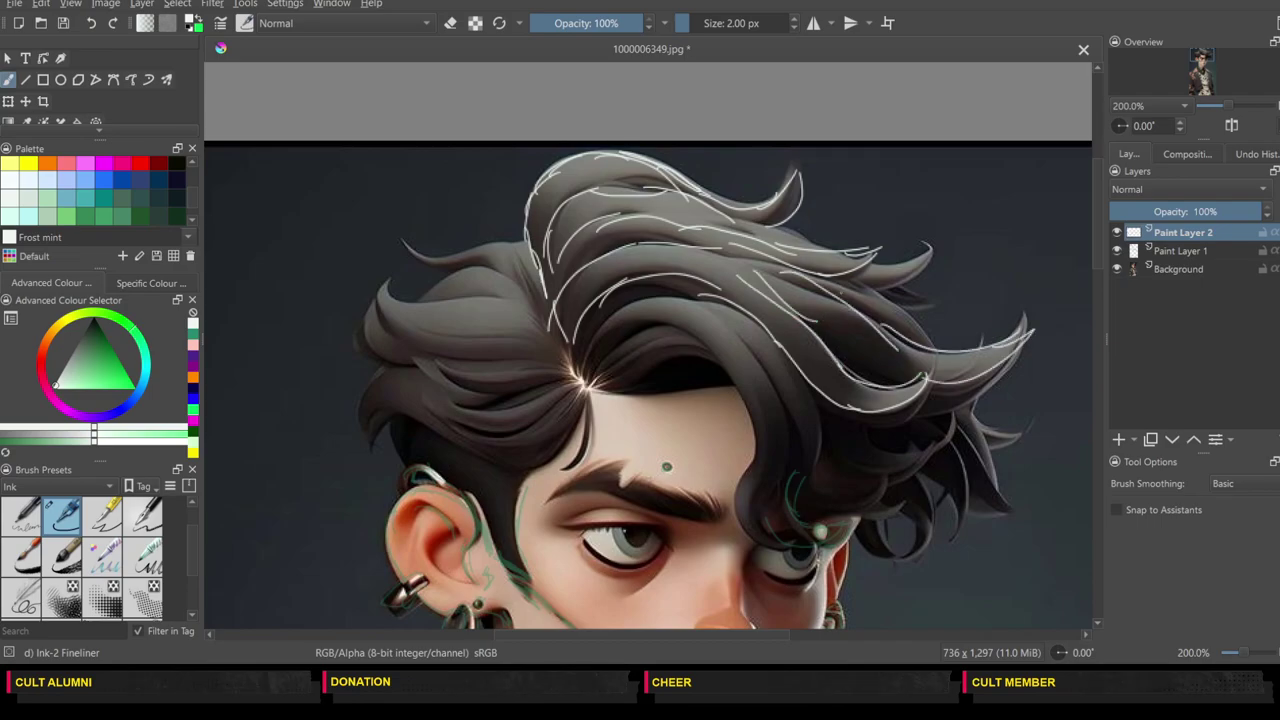
mouse_move(832, 282)
mouse_down()
mouse_move(910, 346)
mouse_move(920, 244)
mouse_move(842, 280)
mouse_move(930, 305)
mouse_move(884, 308)
mouse_up()
Step: Trace the near-side locks running back from the parting and the thin strand falling over the forehead in Frost mint
mouse_move(536, 320)
mouse_down()
mouse_move(478, 266)
mouse_move(412, 256)
mouse_move(478, 246)
mouse_move(528, 262)
mouse_move(429, 304)
mouse_up()
mouse_move(498, 304)
mouse_down()
mouse_move(382, 275)
mouse_move(432, 354)
mouse_up()
mouse_move(376, 305)
mouse_down()
mouse_move(434, 359)
mouse_move(524, 374)
mouse_up()
mouse_move(436, 360)
mouse_down()
mouse_move(552, 378)
mouse_move(558, 412)
mouse_up()
mouse_move(434, 398)
mouse_down()
mouse_move(570, 424)
mouse_move(566, 465)
mouse_up()
drag(592, 406, 567, 465)
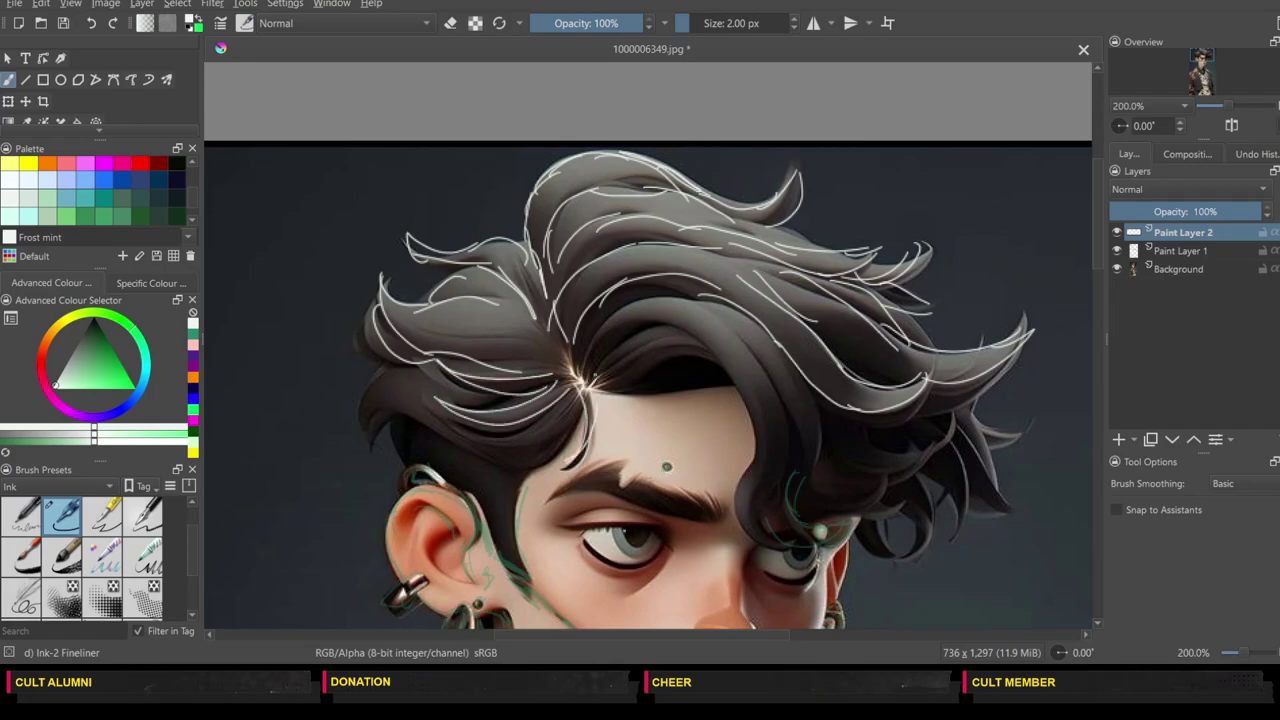
Step: Trace the hairline arch above the forehead and the long fringe lock sweeping down over the far eye
mouse_move(632, 388)
mouse_down()
mouse_move(574, 354)
mouse_move(644, 392)
mouse_up()
mouse_move(692, 388)
mouse_down()
mouse_move(640, 403)
mouse_move(710, 340)
mouse_up()
drag(632, 384, 738, 360)
mouse_move(680, 342)
mouse_down()
mouse_move(748, 420)
mouse_move(756, 466)
mouse_up()
mouse_move(753, 476)
mouse_down()
mouse_move(767, 525)
mouse_move(812, 530)
mouse_move(797, 533)
mouse_move(790, 443)
mouse_up()
mouse_move(758, 356)
mouse_down()
mouse_move(824, 492)
mouse_move(893, 494)
mouse_up()
drag(818, 456, 896, 504)
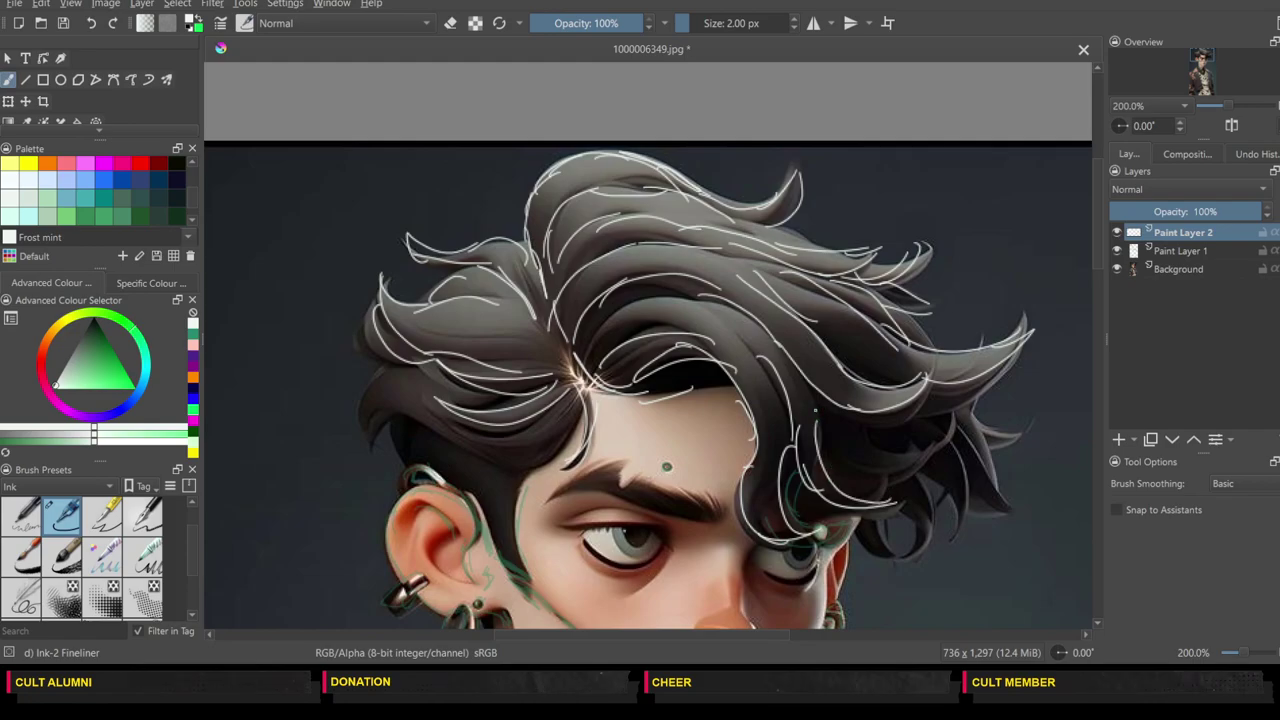
Step: Trace the tangled curls and hanging tips on the far side of the fringe in Frost mint
drag(814, 420, 888, 480)
drag(862, 470, 924, 488)
drag(926, 422, 950, 468)
mouse_move(834, 414)
mouse_down()
mouse_move(932, 456)
mouse_move(870, 438)
mouse_move(902, 560)
mouse_move(918, 546)
mouse_up()
mouse_move(904, 470)
mouse_down()
mouse_move(920, 522)
mouse_move(886, 550)
mouse_move(956, 520)
mouse_up()
drag(944, 448, 960, 516)
drag(950, 454, 998, 508)
mouse_move(968, 420)
mouse_down()
mouse_move(984, 494)
mouse_move(990, 472)
mouse_up()
drag(976, 424, 992, 490)
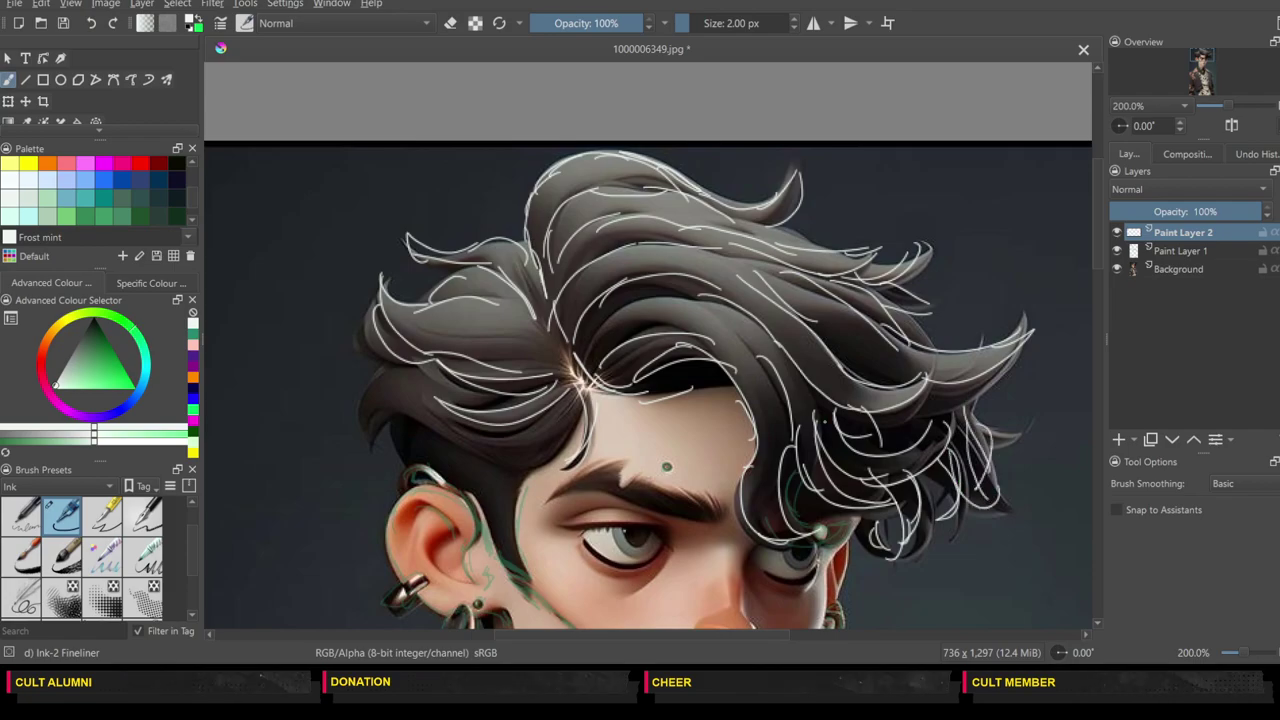
Step: Outline the hair at the back of the head, the shaved area above the ear and the sideburn
mouse_move(368, 324)
mouse_down()
mouse_move(376, 370)
mouse_move(406, 378)
mouse_up()
mouse_move(364, 372)
mouse_down()
mouse_move(378, 430)
mouse_move(394, 440)
mouse_up()
mouse_move(398, 410)
mouse_down()
mouse_move(427, 430)
mouse_move(518, 450)
mouse_up()
drag(504, 440, 548, 456)
drag(402, 430, 416, 470)
mouse_move(400, 438)
mouse_down()
mouse_move(420, 486)
mouse_move(472, 490)
mouse_move(496, 514)
mouse_up()
mouse_move(476, 502)
mouse_down()
mouse_move(494, 566)
mouse_move(498, 556)
mouse_move(526, 572)
mouse_move(512, 518)
mouse_move(522, 480)
mouse_move(574, 424)
mouse_up()
Step: Outline the near eyebrow, including its notch, in Frost mint
click(1097, 308)
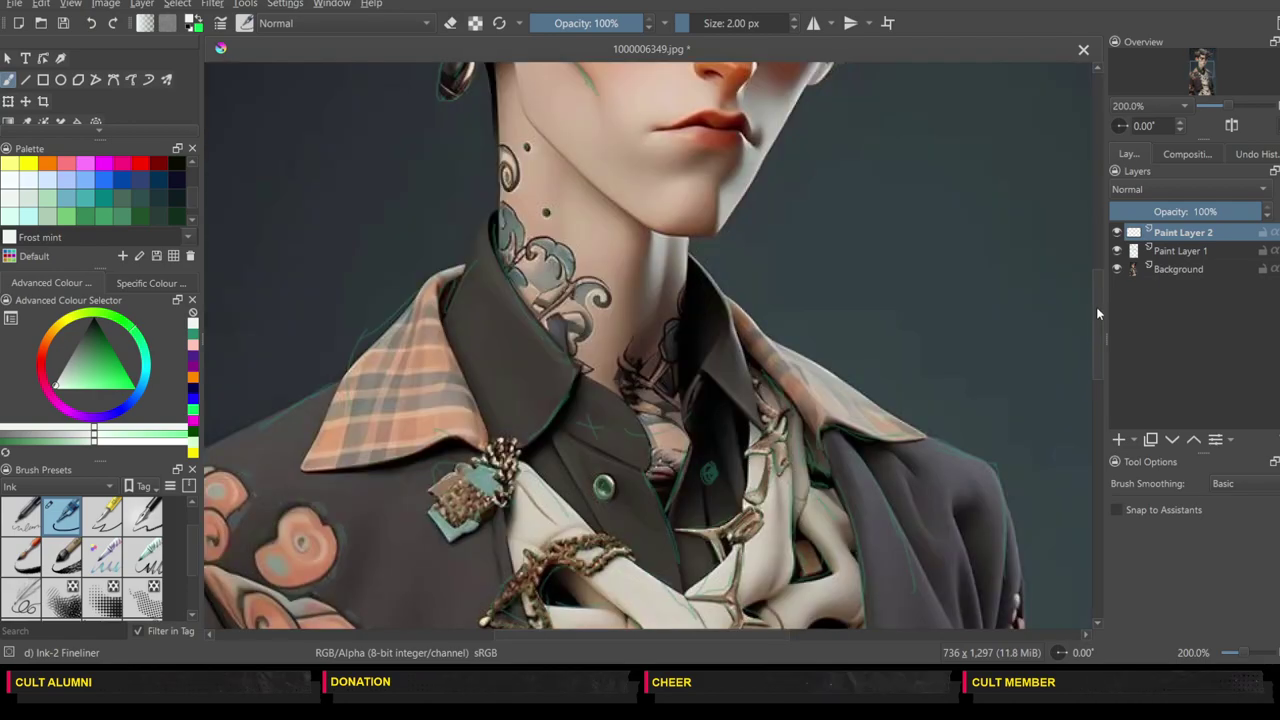
drag(1097, 308, 1094, 248)
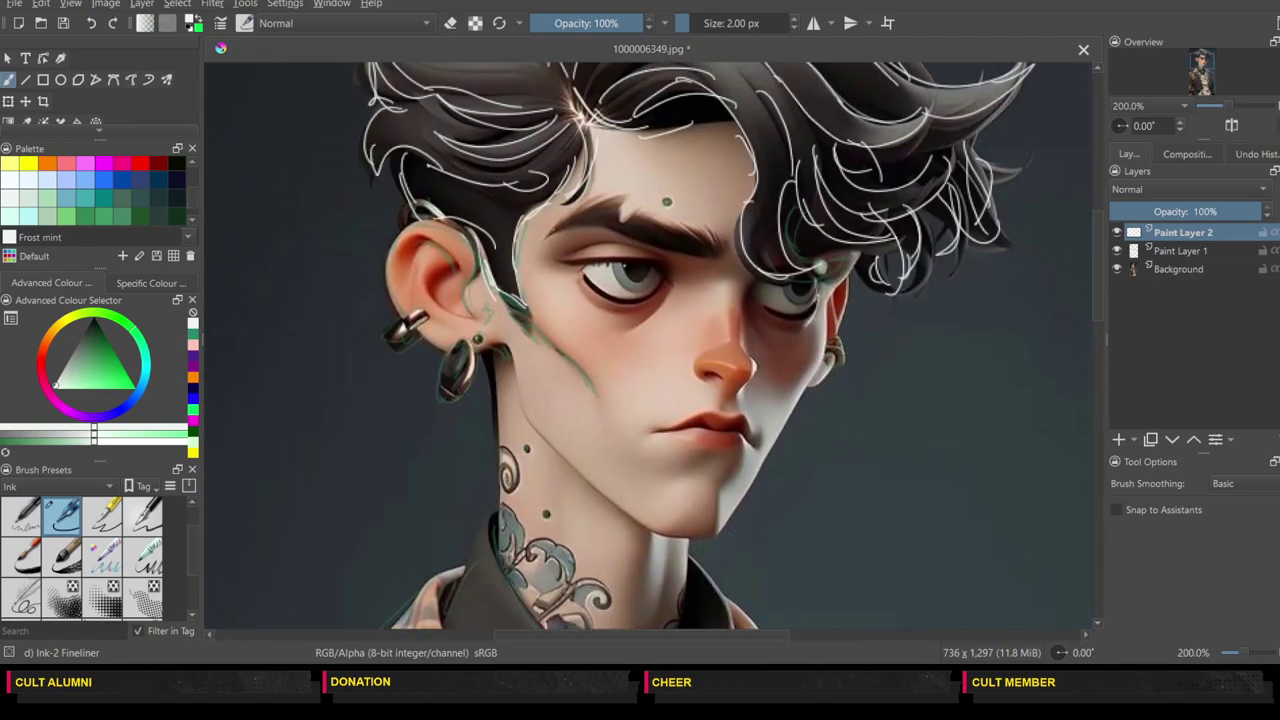
mouse_move(546, 234)
mouse_down()
mouse_move(622, 194)
mouse_move(728, 250)
mouse_move(562, 224)
mouse_move(546, 236)
mouse_up()
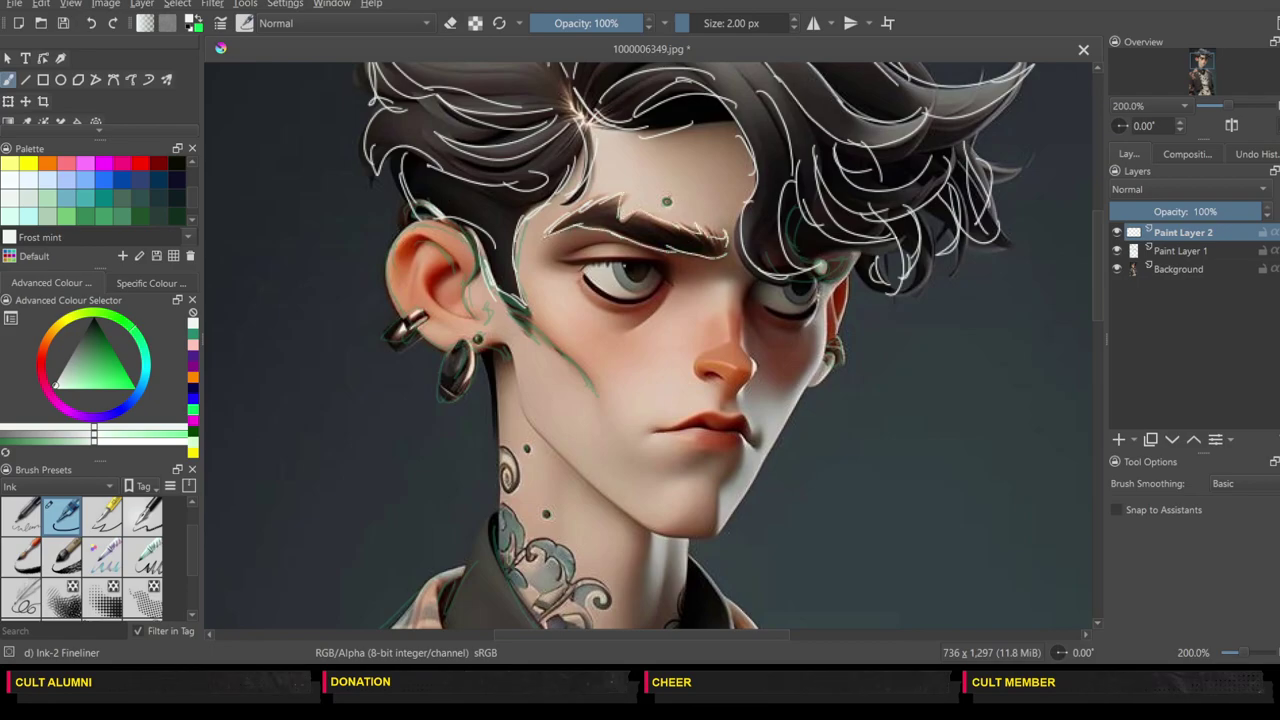
Step: Trace the near eye's lids, lashes and iris, and the crease beneath it in Frost mint
drag(617, 335, 650, 312)
drag(672, 284, 648, 318)
mouse_move(600, 258)
mouse_down()
mouse_move(566, 260)
mouse_move(644, 258)
mouse_move(575, 246)
mouse_move(576, 263)
mouse_move(606, 262)
mouse_move(578, 263)
mouse_up()
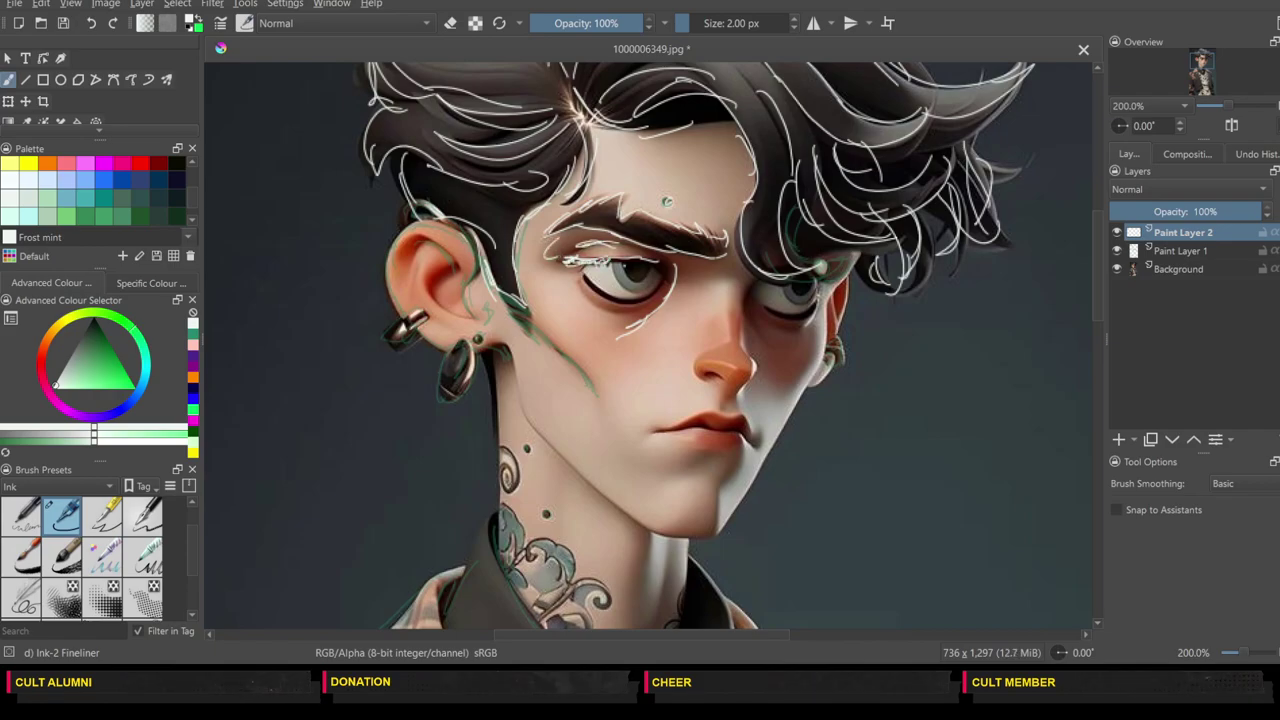
mouse_move(587, 280)
mouse_down()
mouse_move(650, 300)
mouse_move(664, 287)
mouse_up()
drag(604, 294, 632, 306)
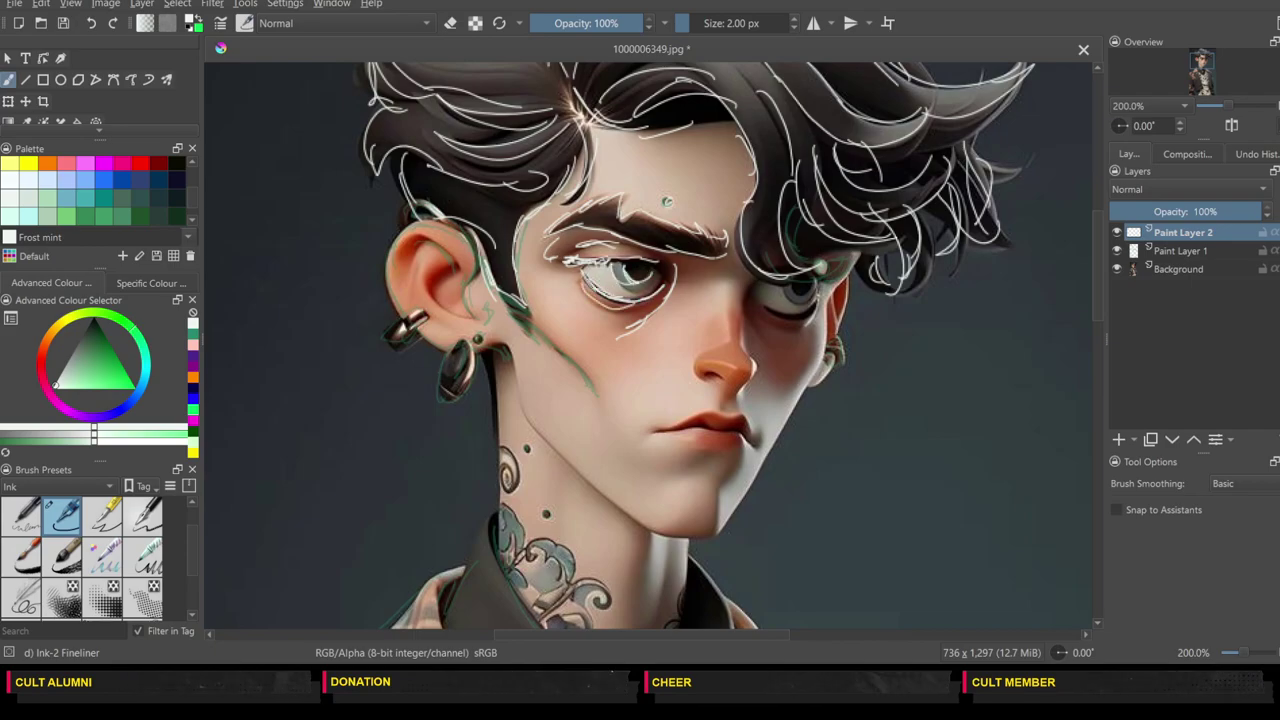
drag(610, 264, 652, 258)
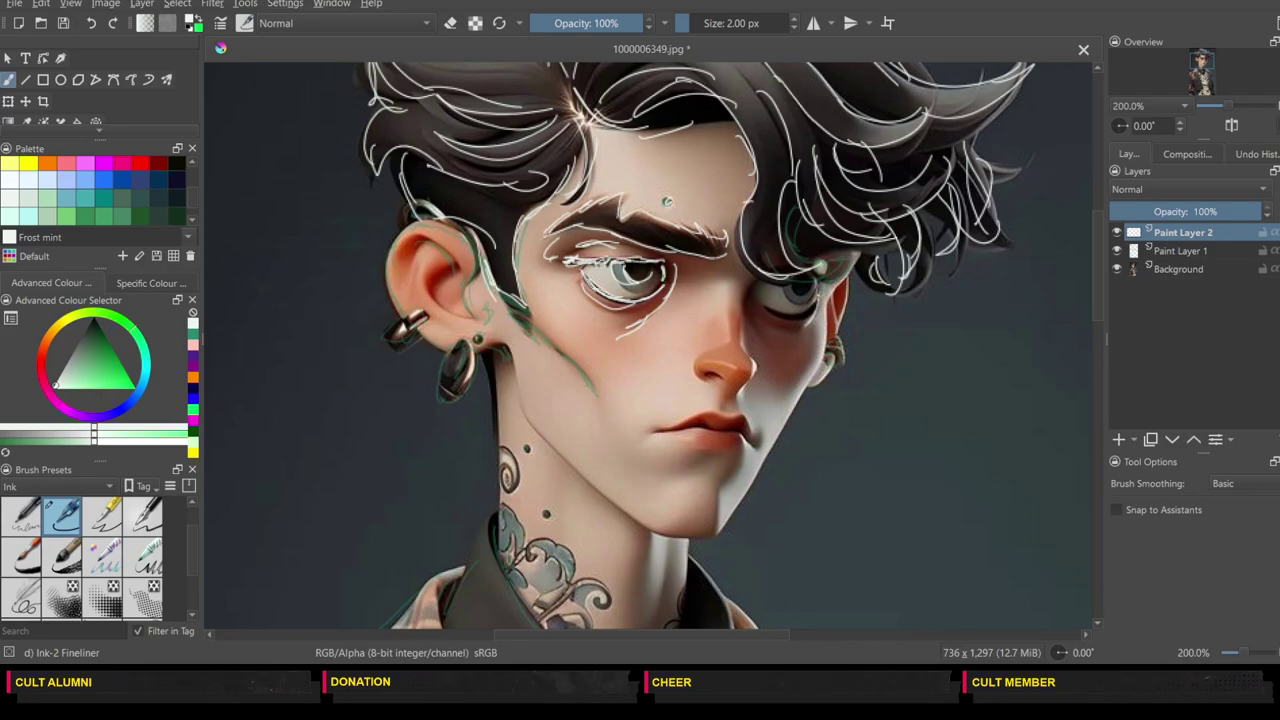
Step: Trace the far eye, the nose bridge and nostril, and the curls hanging over the far eye
mouse_move(745, 285)
mouse_down()
mouse_move(748, 366)
mouse_move(718, 348)
mouse_move(729, 288)
mouse_move(790, 326)
mouse_move(810, 322)
mouse_move(816, 306)
mouse_move(792, 310)
mouse_move(820, 276)
mouse_move(810, 297)
mouse_up()
drag(796, 295, 814, 287)
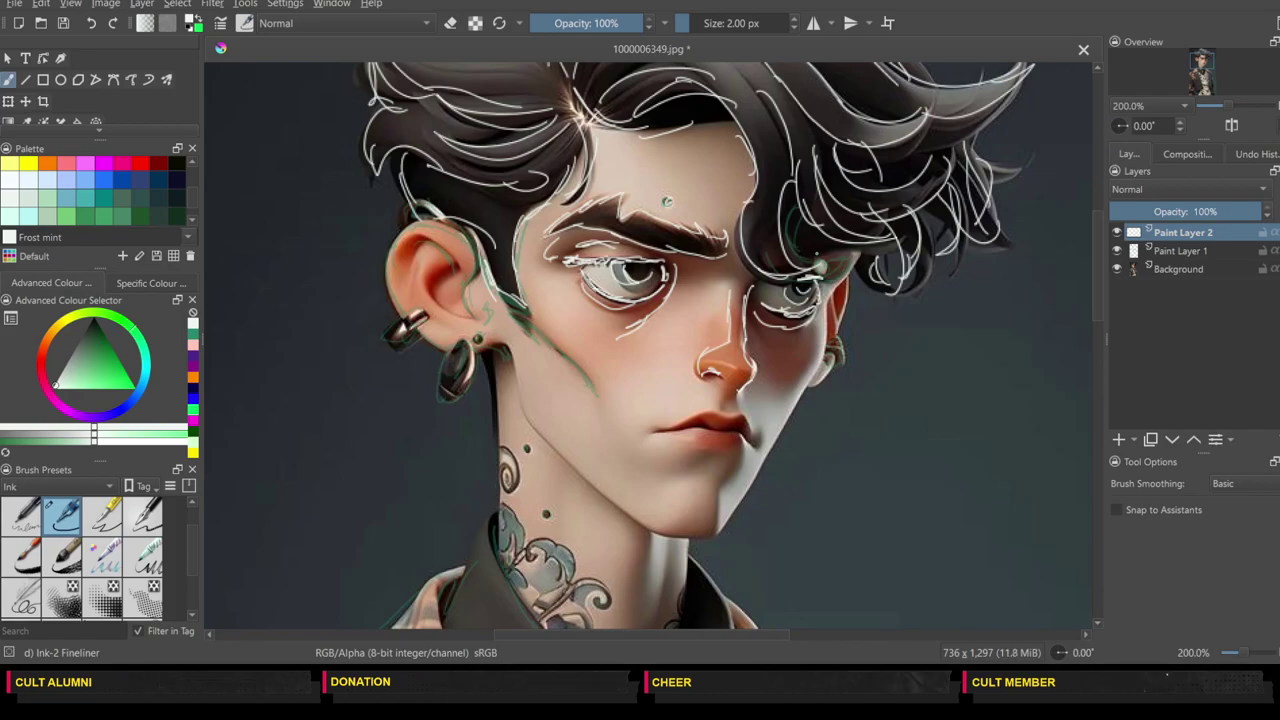
mouse_move(786, 213)
mouse_down()
mouse_move(842, 254)
mouse_move(882, 240)
mouse_up()
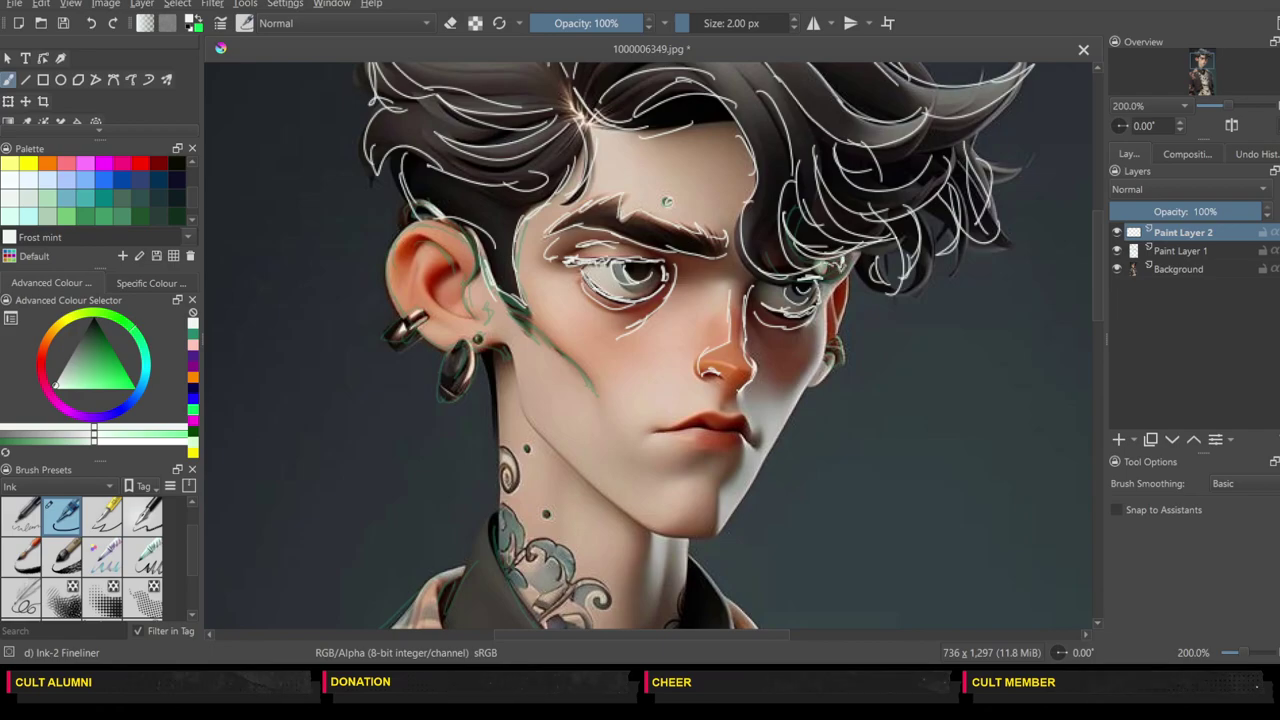
Step: Trace the jawline on both sides down to the chin, and outline the lips with the crease below them
mouse_move(842, 276)
mouse_down()
mouse_move(827, 360)
mouse_move(780, 412)
mouse_move(723, 522)
mouse_up()
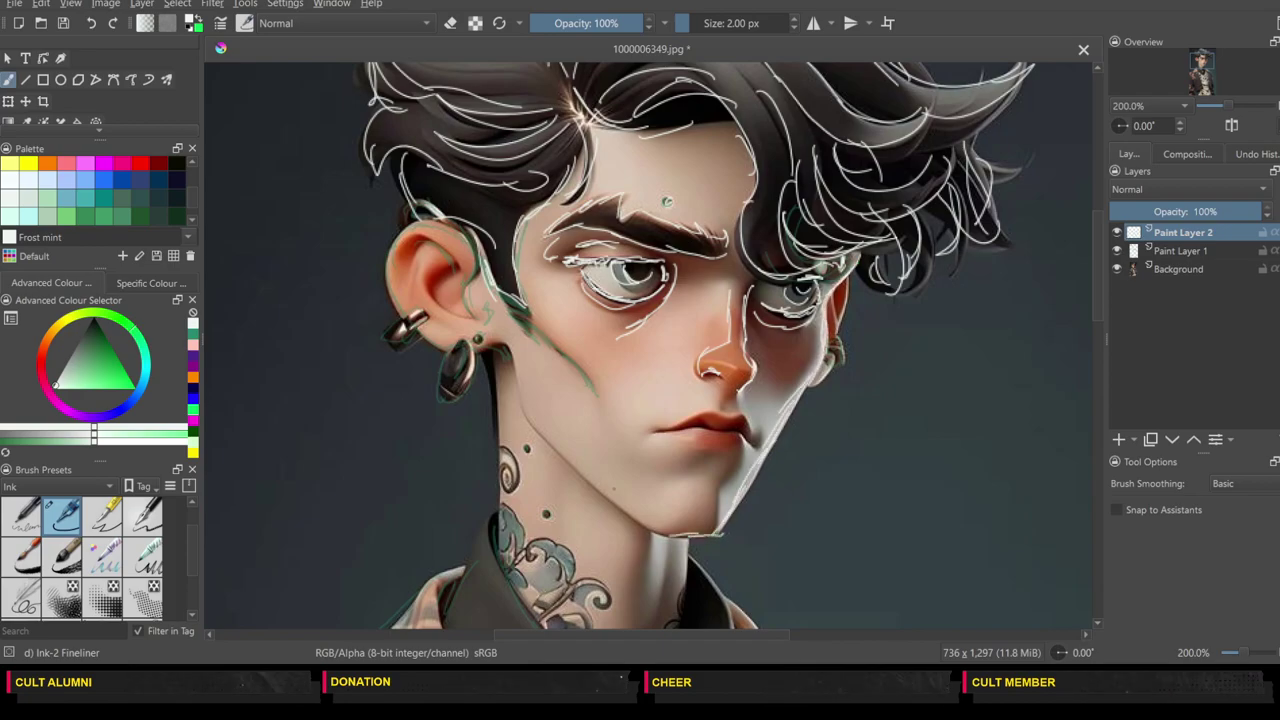
mouse_move(510, 345)
mouse_down()
mouse_move(532, 426)
mouse_move(640, 524)
mouse_up()
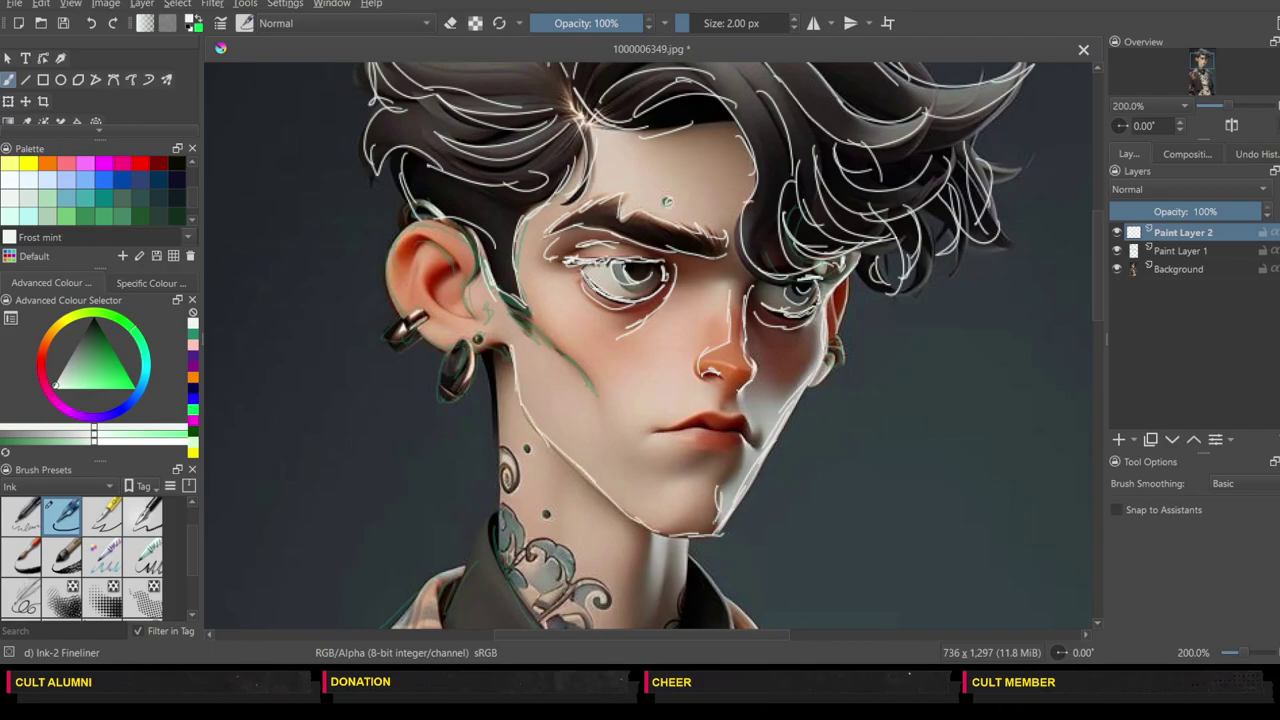
mouse_move(652, 428)
mouse_down()
mouse_move(728, 432)
mouse_move(746, 408)
mouse_move(662, 429)
mouse_move(732, 394)
mouse_up()
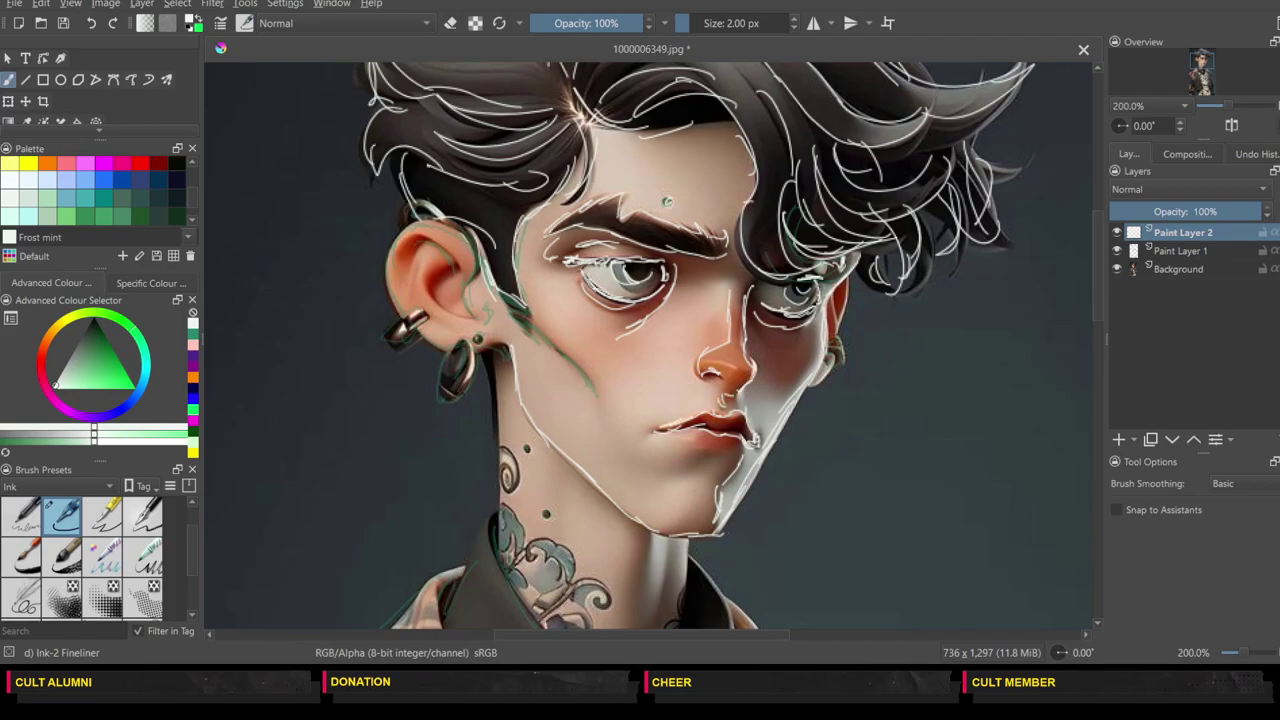
drag(724, 449, 678, 466)
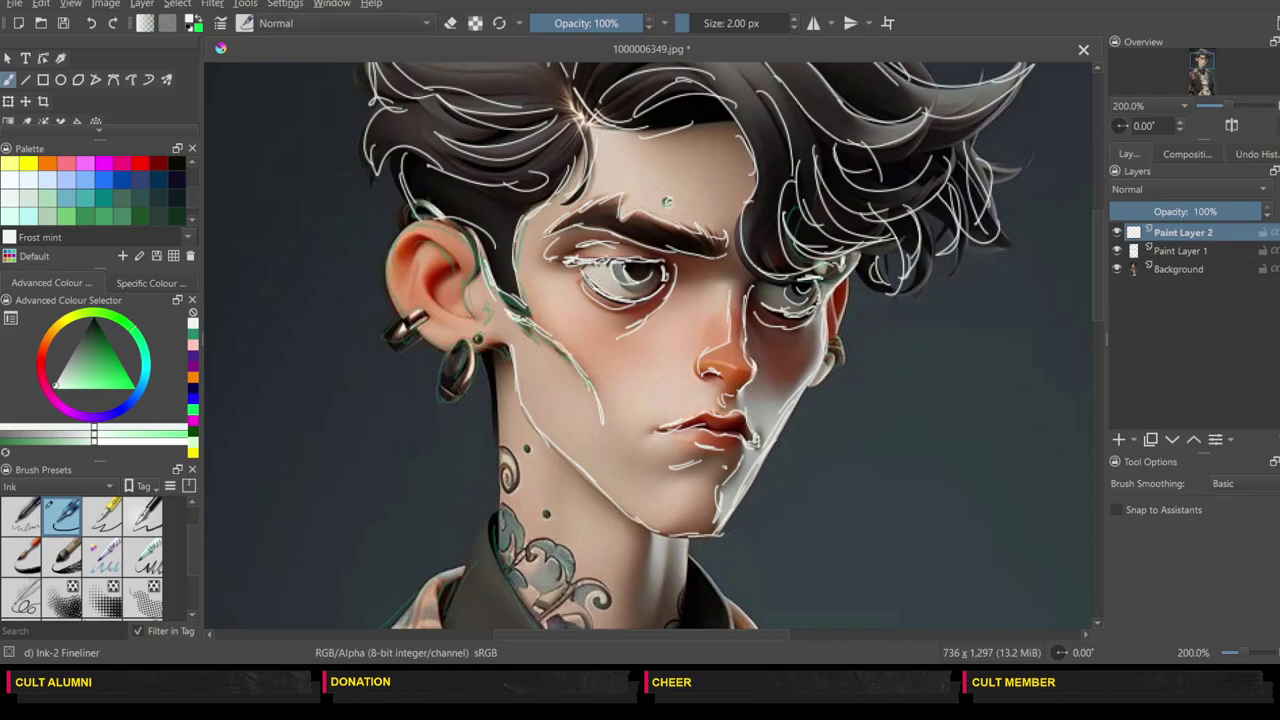
Step: Trace the end of the near sideburn, the near ear's outline and inner folds, and its earrings in Frost mint
drag(530, 335, 556, 357)
mouse_move(400, 236)
mouse_down()
mouse_move(446, 229)
mouse_move(473, 260)
mouse_move(416, 217)
mouse_move(390, 262)
mouse_move(390, 300)
mouse_move(421, 317)
mouse_move(400, 341)
mouse_move(420, 355)
mouse_up()
mouse_move(420, 321)
mouse_down()
mouse_move(450, 353)
mouse_move(450, 385)
mouse_up()
drag(463, 368, 453, 394)
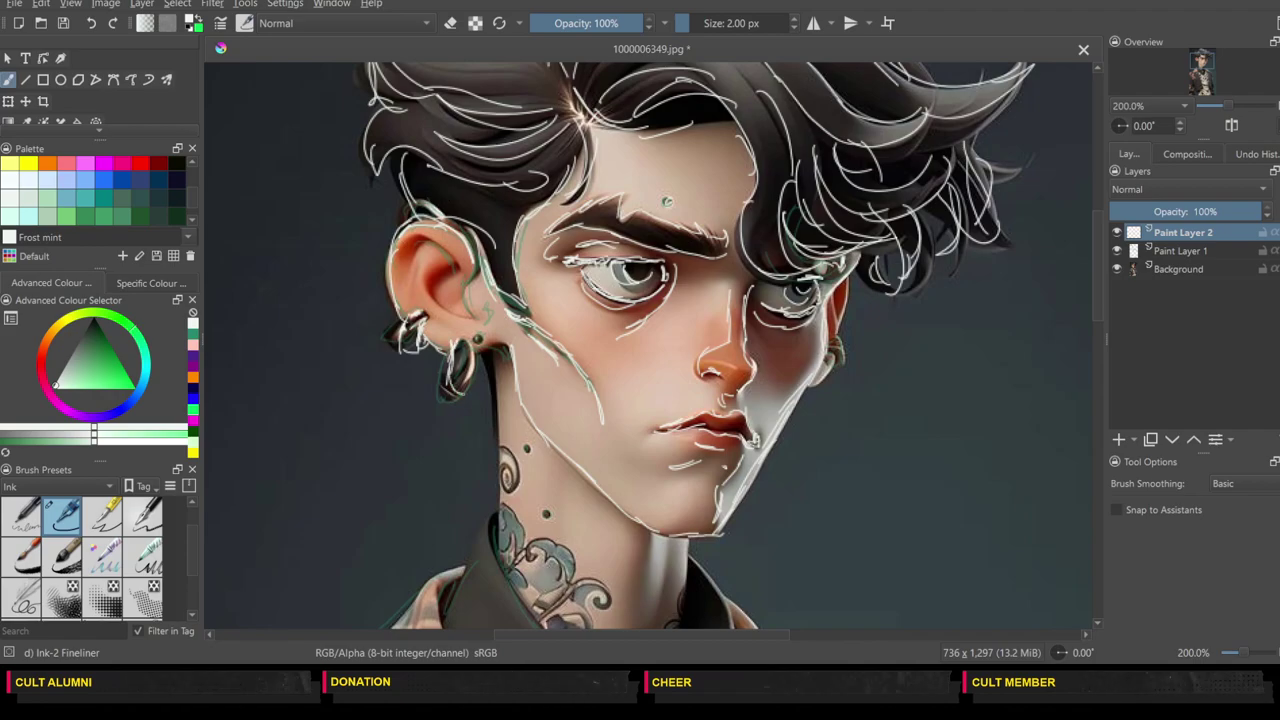
mouse_move(465, 339)
mouse_down()
mouse_move(470, 388)
mouse_move(489, 348)
mouse_move(506, 357)
mouse_move(488, 345)
mouse_up()
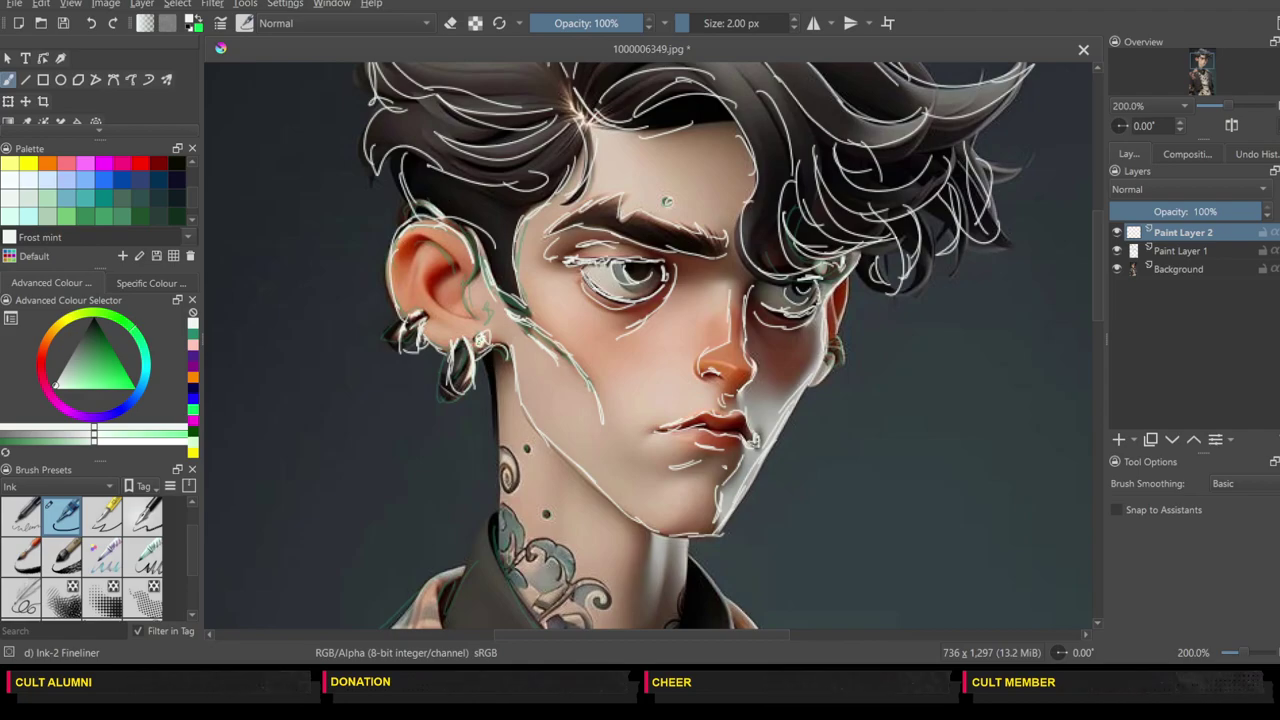
mouse_move(406, 248)
mouse_down()
mouse_move(430, 234)
mouse_move(420, 268)
mouse_move(466, 274)
mouse_move(455, 303)
mouse_up()
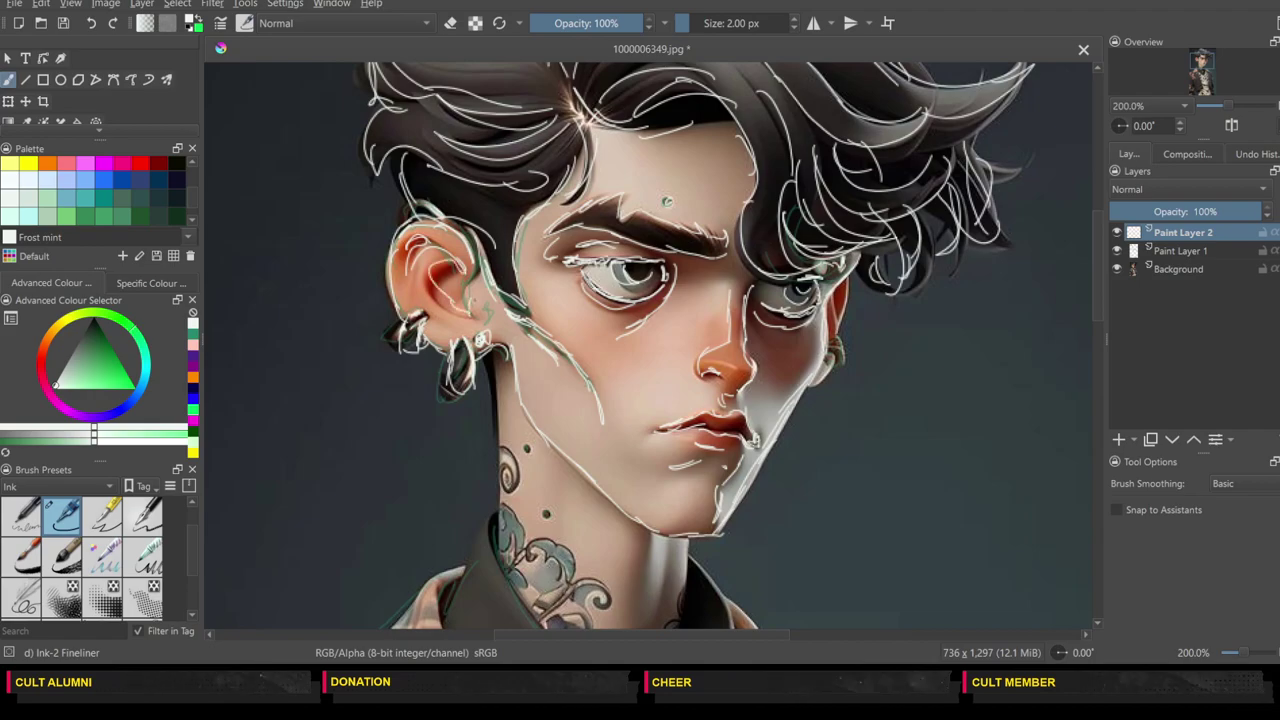
Step: Trace both sides of the neck down to the shirt collar, and outline the far ear with its earring
drag(490, 356, 503, 547)
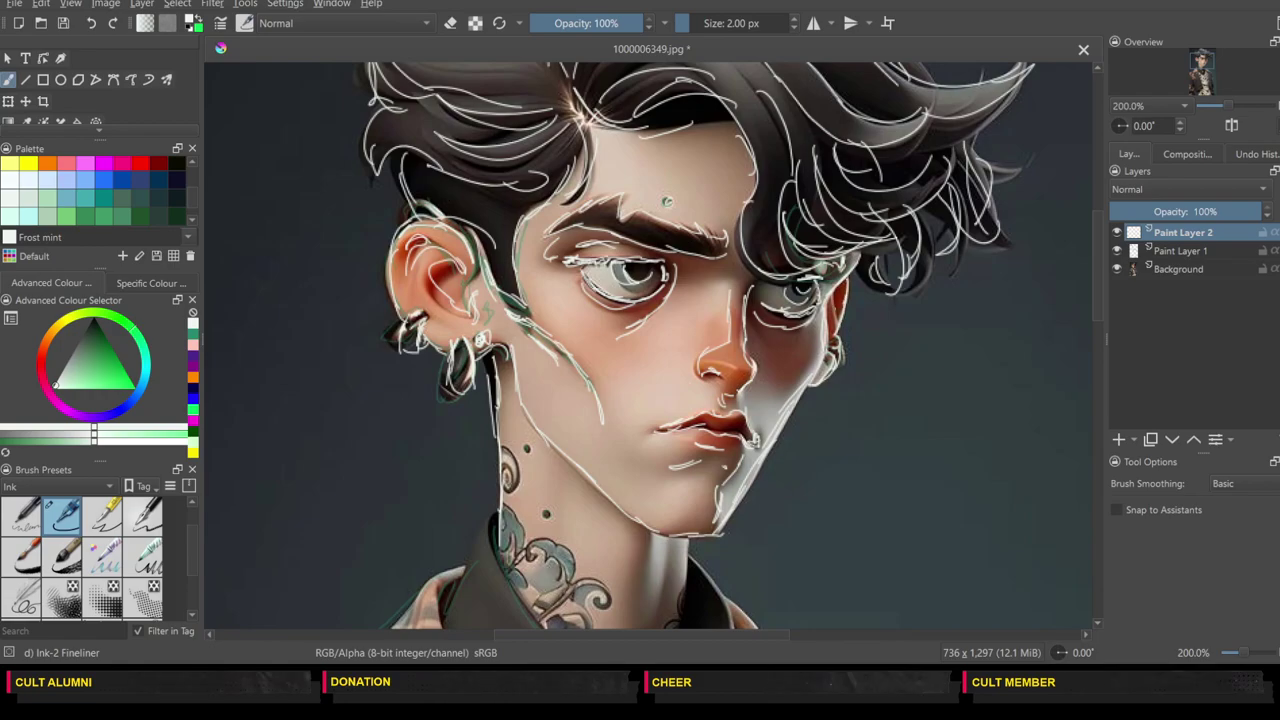
drag(1098, 282, 1089, 352)
drag(684, 216, 690, 298)
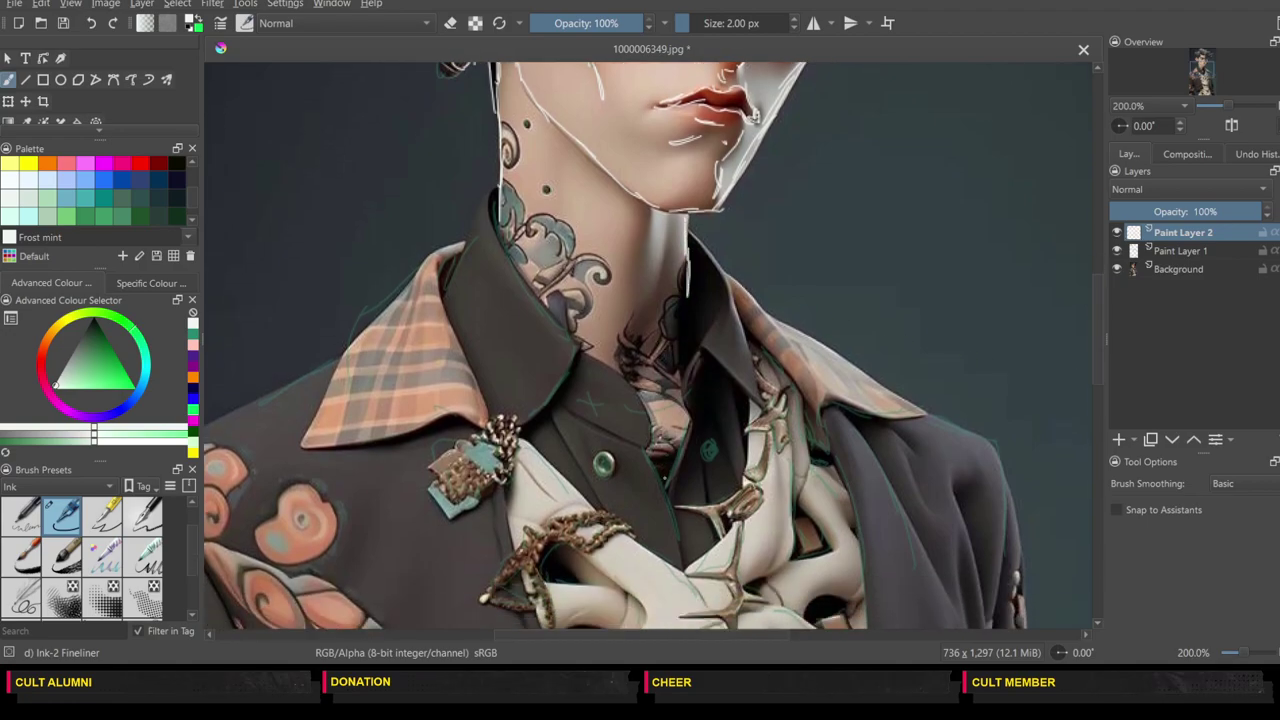
Step: Outline both sides of the dark shirt collar and the neck opening down to its lowest point in Frost mint
drag(648, 455, 678, 523)
mouse_move(672, 524)
mouse_down()
mouse_move(655, 426)
mouse_move(622, 372)
mouse_move(566, 388)
mouse_move(526, 422)
mouse_up()
mouse_move(588, 346)
mouse_down()
mouse_move(502, 240)
mouse_move(494, 196)
mouse_move(450, 285)
mouse_up()
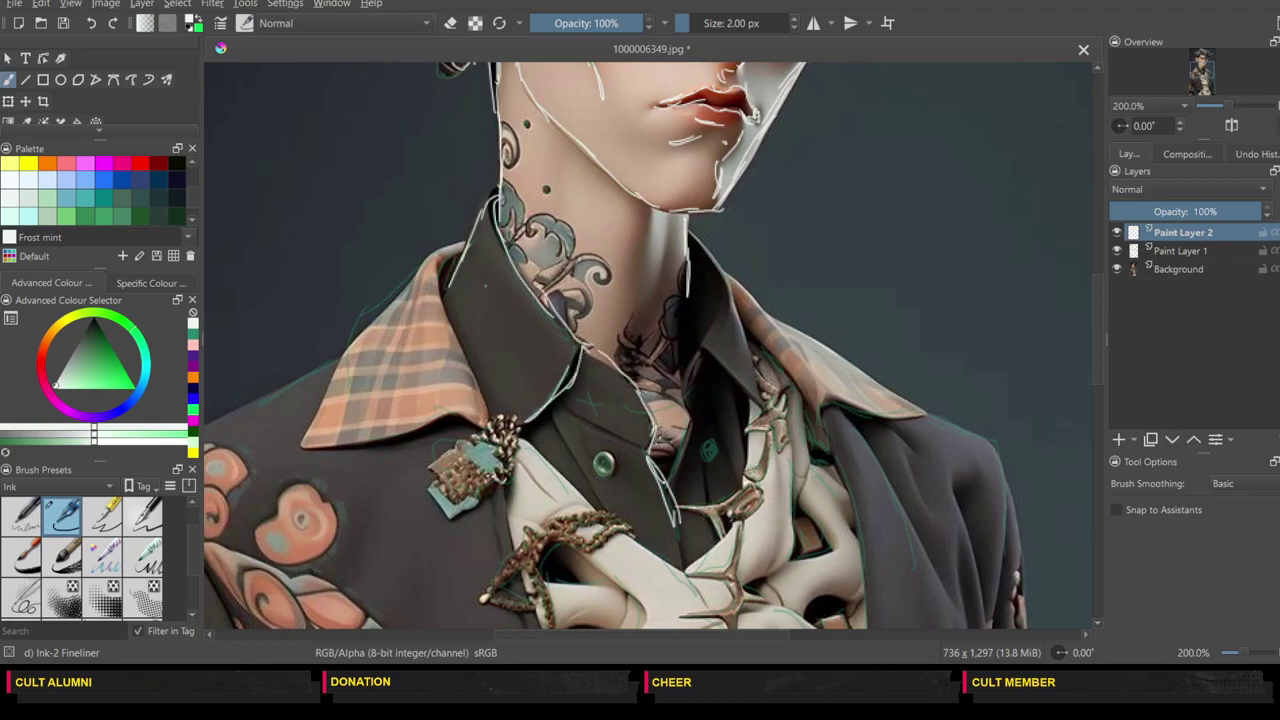
mouse_move(686, 376)
mouse_down()
mouse_move(708, 330)
mouse_move(706, 256)
mouse_move(688, 242)
mouse_up()
mouse_move(688, 282)
mouse_down()
mouse_move(694, 350)
mouse_move(758, 400)
mouse_up()
drag(730, 310, 762, 405)
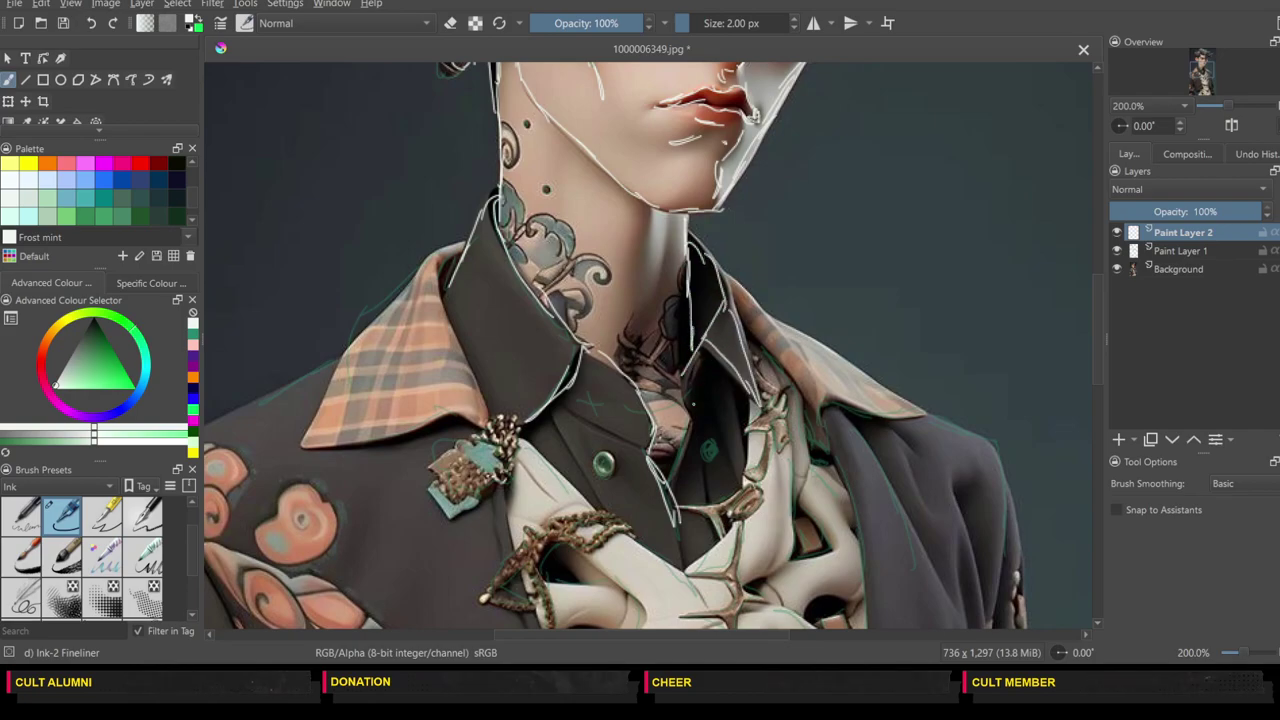
drag(690, 376, 668, 486)
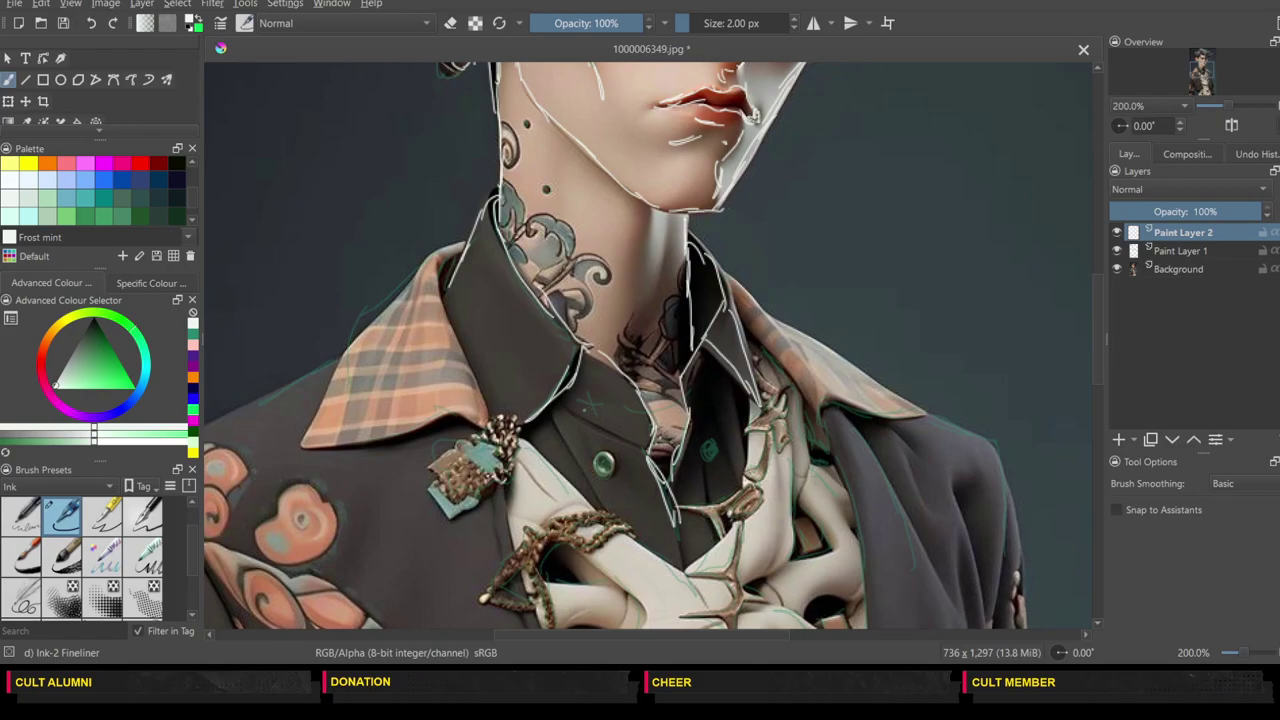
Step: Trace the fold line above the shirt button and outline both plaid collar flaps
drag(562, 412, 612, 436)
mouse_move(428, 256)
mouse_down()
mouse_move(308, 428)
mouse_move(368, 440)
mouse_move(484, 418)
mouse_move(436, 304)
mouse_move(450, 252)
mouse_up()
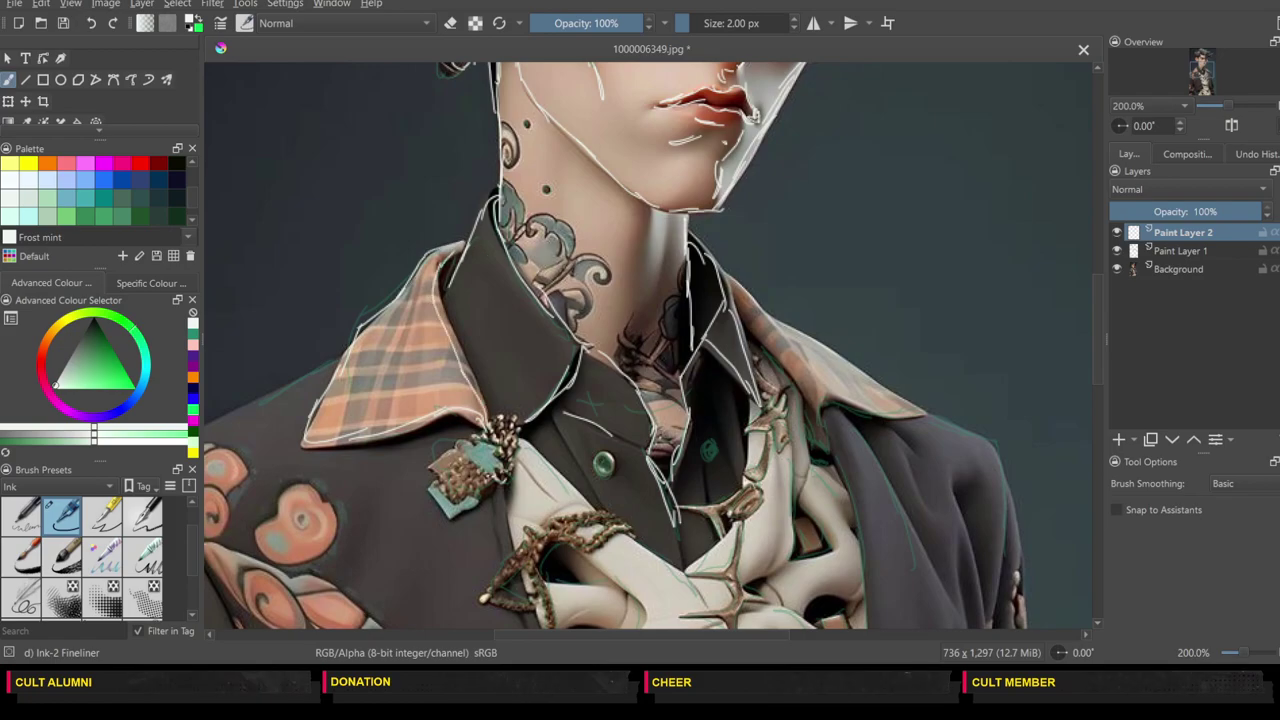
mouse_move(746, 331)
mouse_down()
mouse_move(815, 416)
mouse_move(836, 400)
mouse_move(930, 412)
mouse_move(760, 312)
mouse_move(730, 276)
mouse_up()
Step: Outline the teal brooch beneath the plaid collar and trace the jacket's two front edges beside the skull
scroll(1100, 315, down, 5)
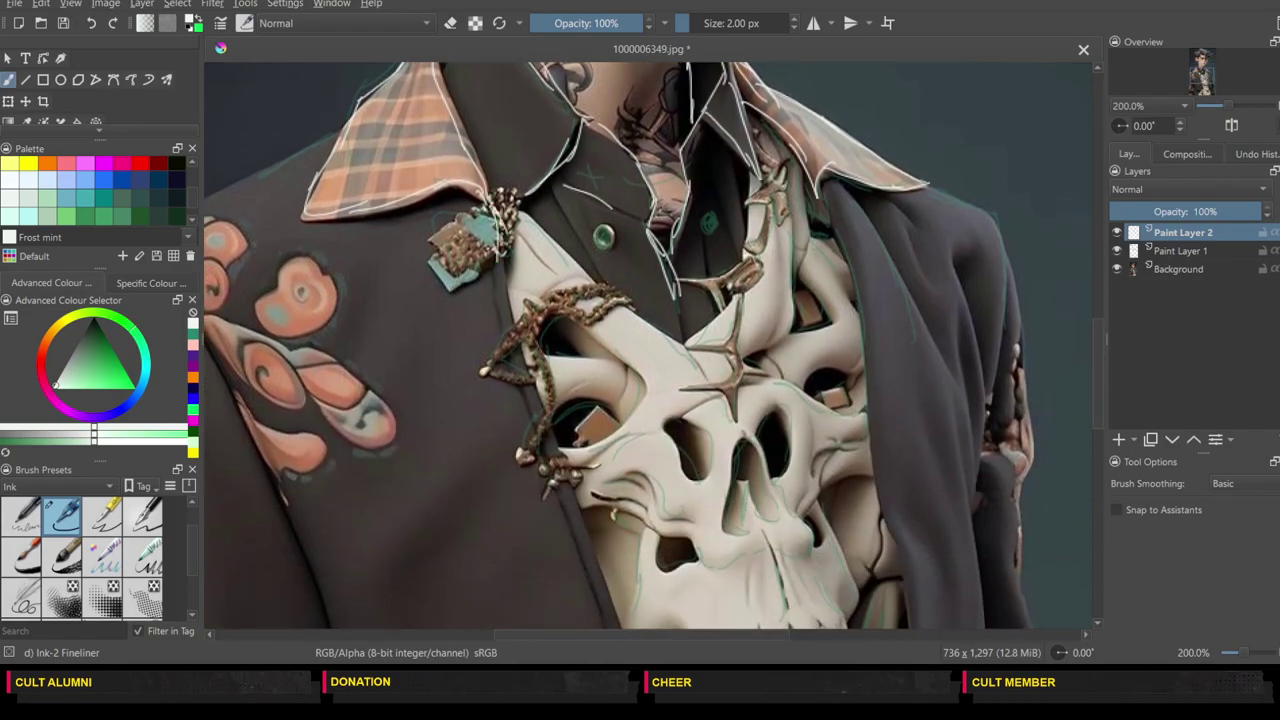
mouse_move(460, 288)
mouse_down()
mouse_move(436, 268)
mouse_move(440, 245)
mouse_move(480, 212)
mouse_up()
drag(498, 262, 590, 524)
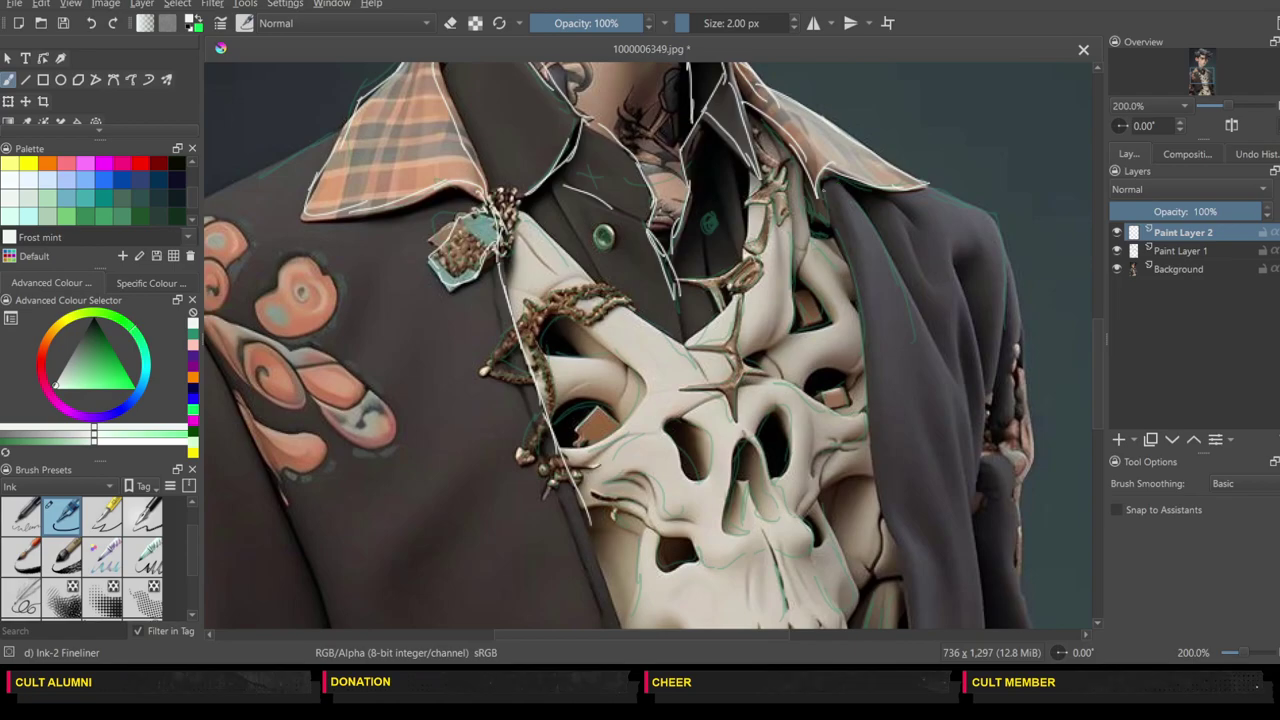
drag(820, 190, 864, 414)
drag(858, 360, 905, 570)
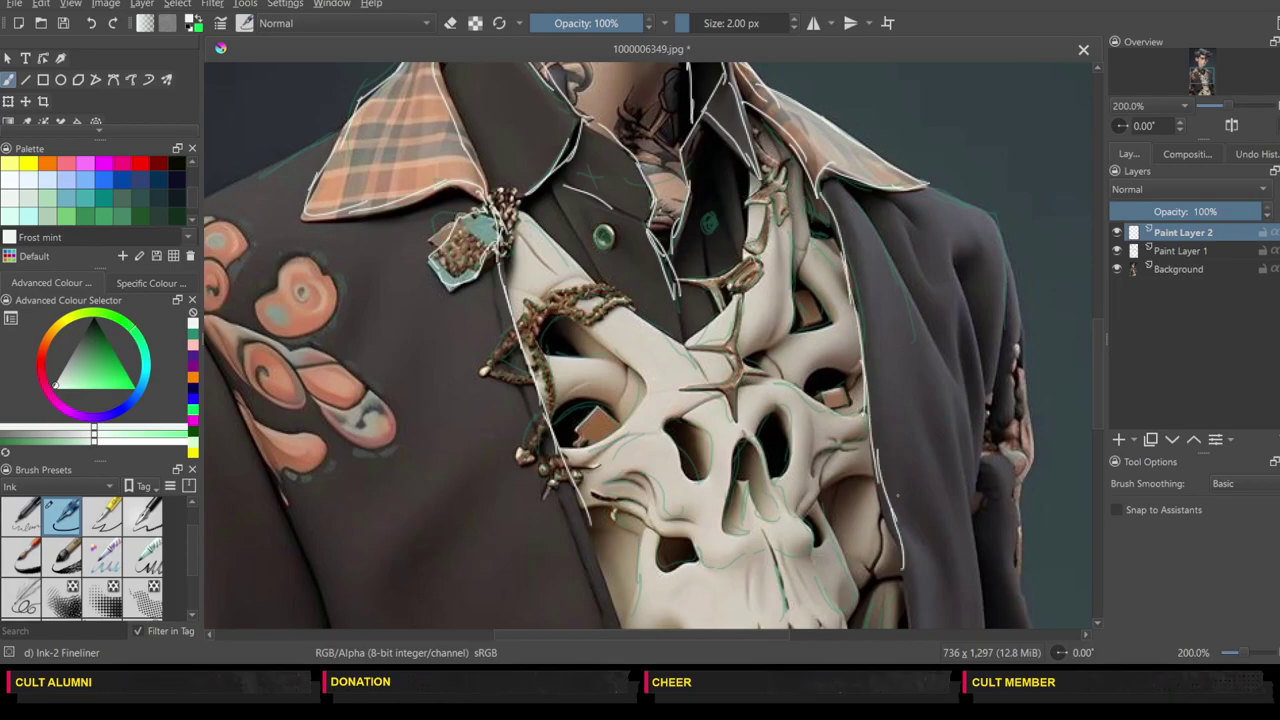
Step: Trace the long fabric folds on the far side of the jacket and the contour of the far shoulder
mouse_move(850, 196)
mouse_down()
mouse_move(902, 272)
mouse_move(922, 404)
mouse_up()
mouse_move(914, 302)
mouse_down()
mouse_move(956, 388)
mouse_move(961, 496)
mouse_up()
mouse_move(893, 195)
mouse_down()
mouse_move(920, 268)
mouse_move(966, 292)
mouse_move(978, 374)
mouse_up()
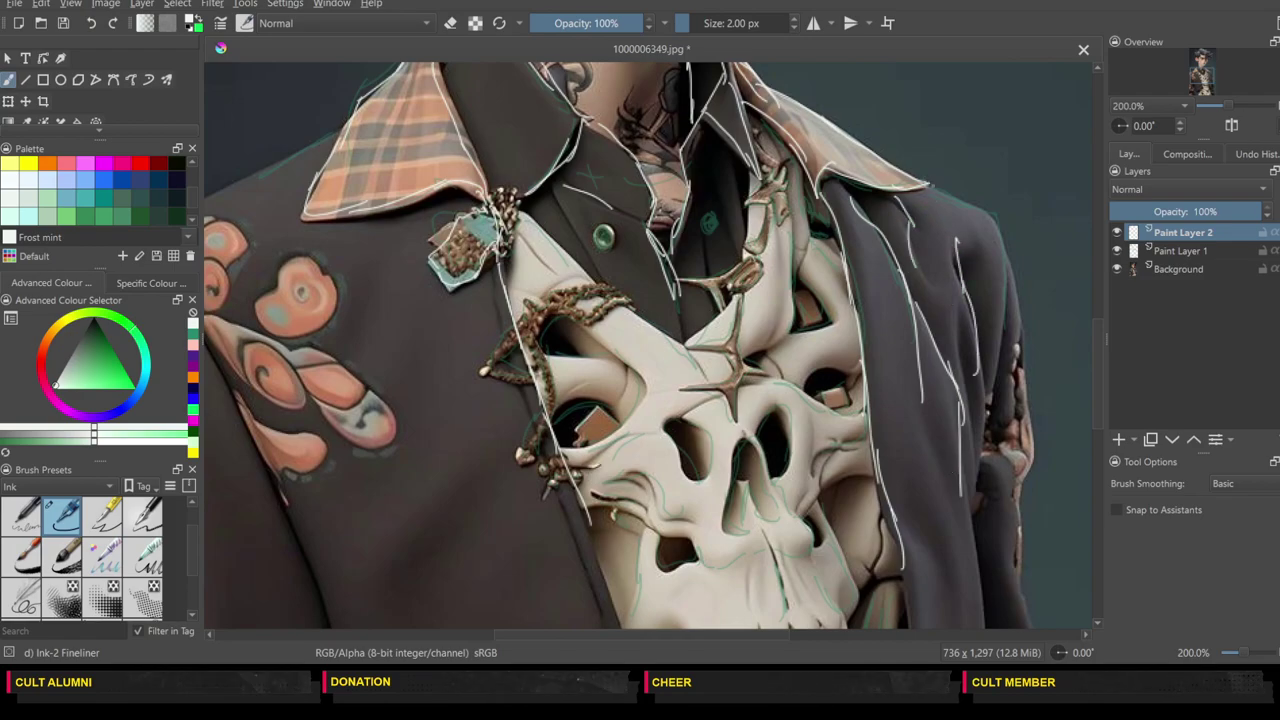
mouse_move(930, 184)
mouse_down()
mouse_move(998, 228)
mouse_move(996, 256)
mouse_up()
Step: Trace the near shoulder line up to the plaid collar and the seam between the near sleeve and the jacket
drag(683, 637, 601, 637)
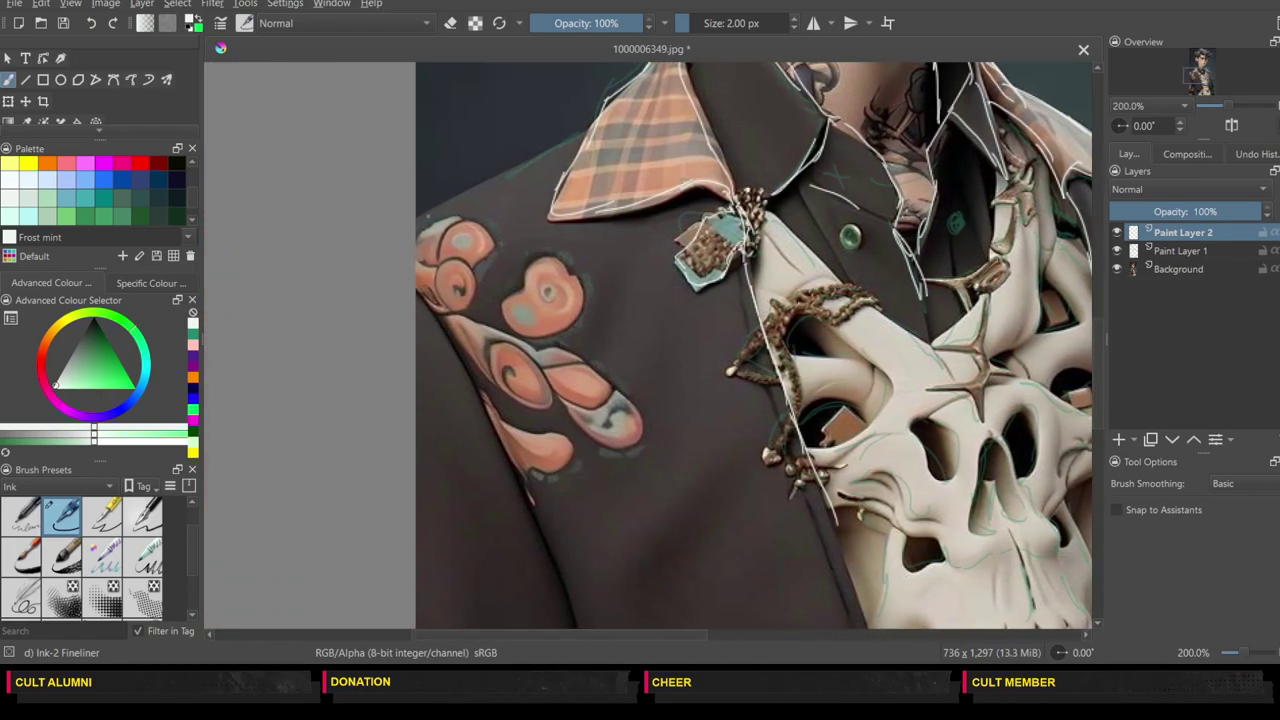
drag(418, 217, 582, 136)
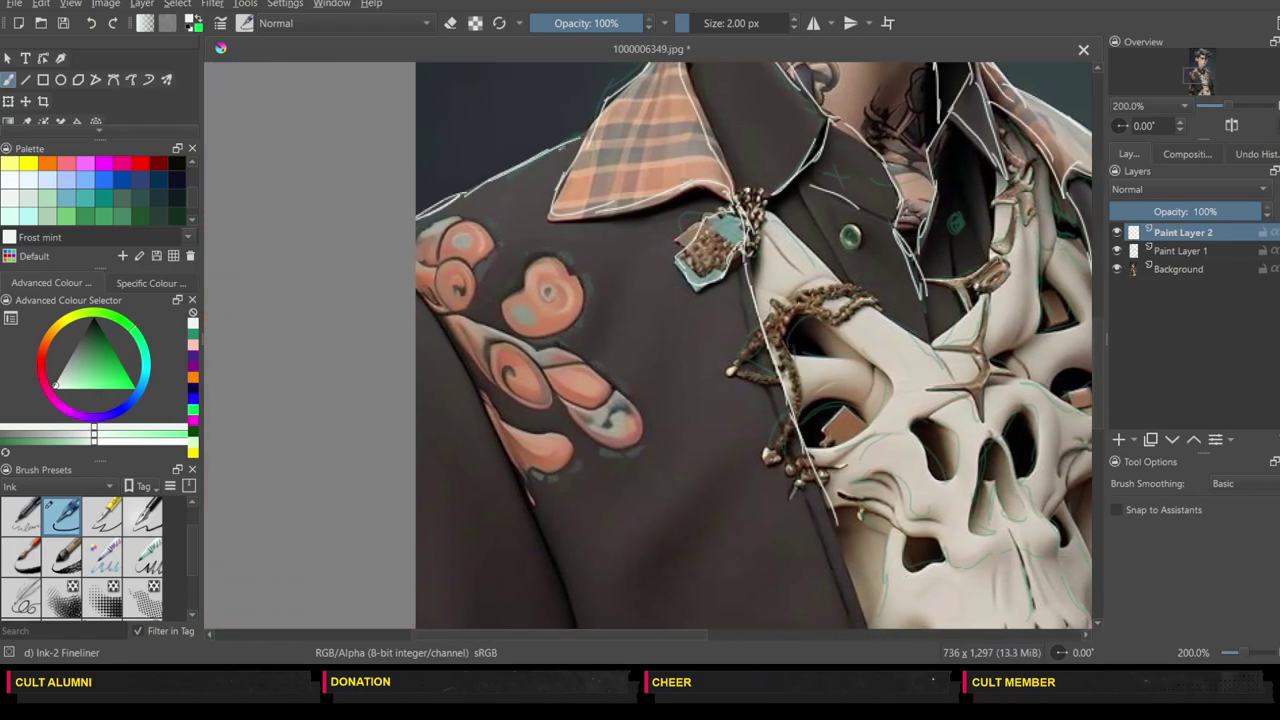
drag(418, 308, 530, 515)
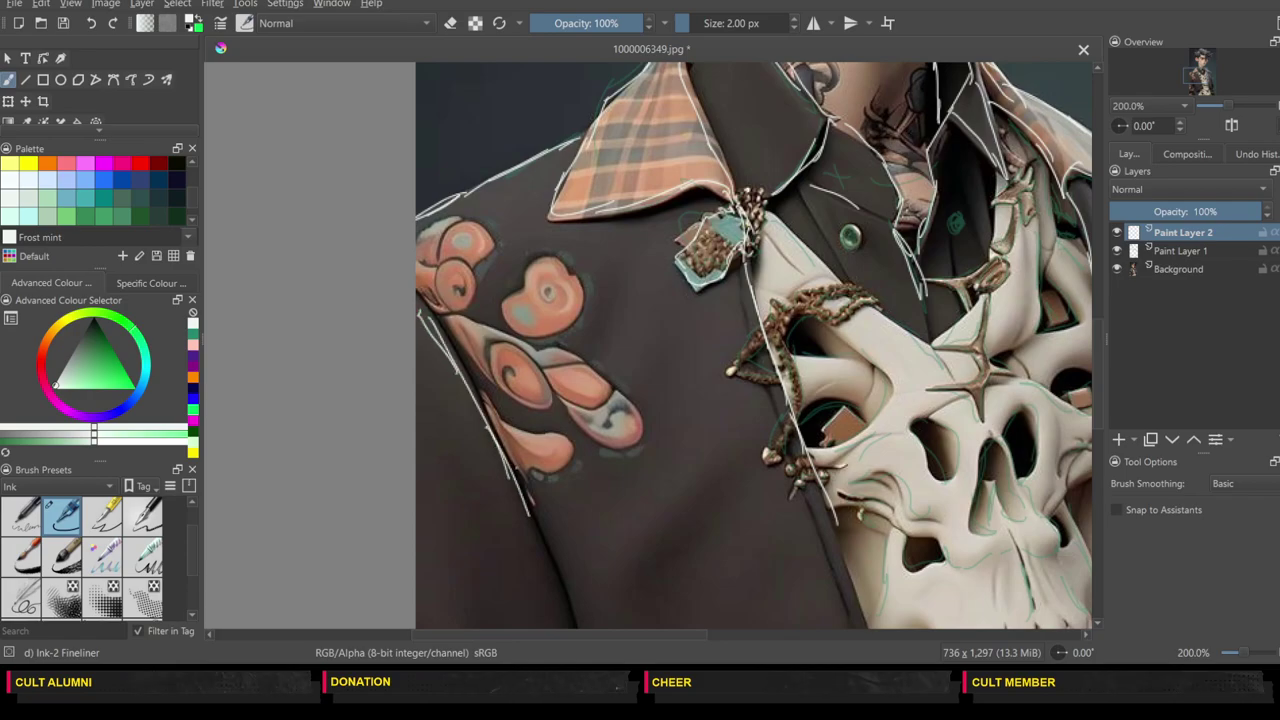
Step: Outline the orange floral motifs on the jacket's near shoulder and chest in Frost mint
drag(486, 398, 566, 466)
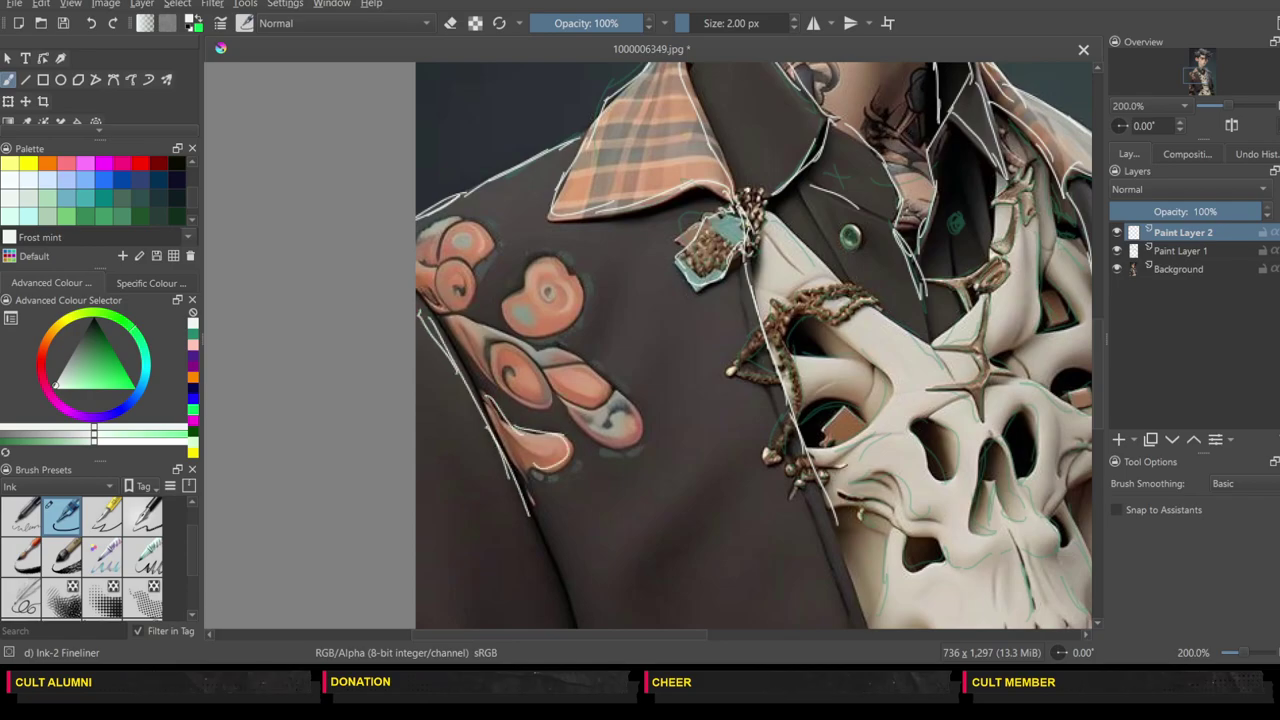
mouse_move(564, 390)
mouse_down()
mouse_move(596, 432)
mouse_move(606, 384)
mouse_move(458, 314)
mouse_up()
mouse_move(520, 342)
mouse_down()
mouse_move(556, 414)
mouse_move(450, 340)
mouse_move(532, 264)
mouse_move(570, 276)
mouse_move(540, 338)
mouse_up()
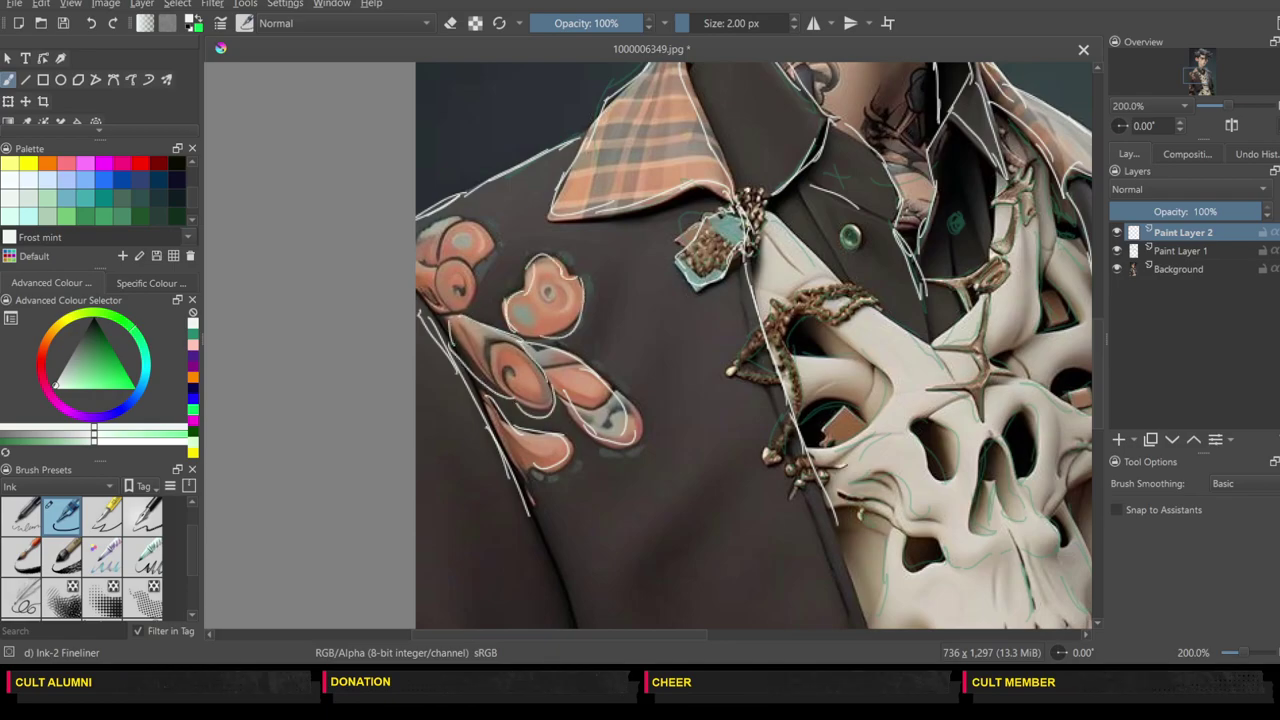
mouse_move(470, 274)
mouse_down()
mouse_move(468, 306)
mouse_move(418, 292)
mouse_up()
mouse_move(416, 246)
mouse_down()
mouse_move(464, 218)
mouse_move(486, 262)
mouse_move(458, 250)
mouse_move(452, 296)
mouse_up()
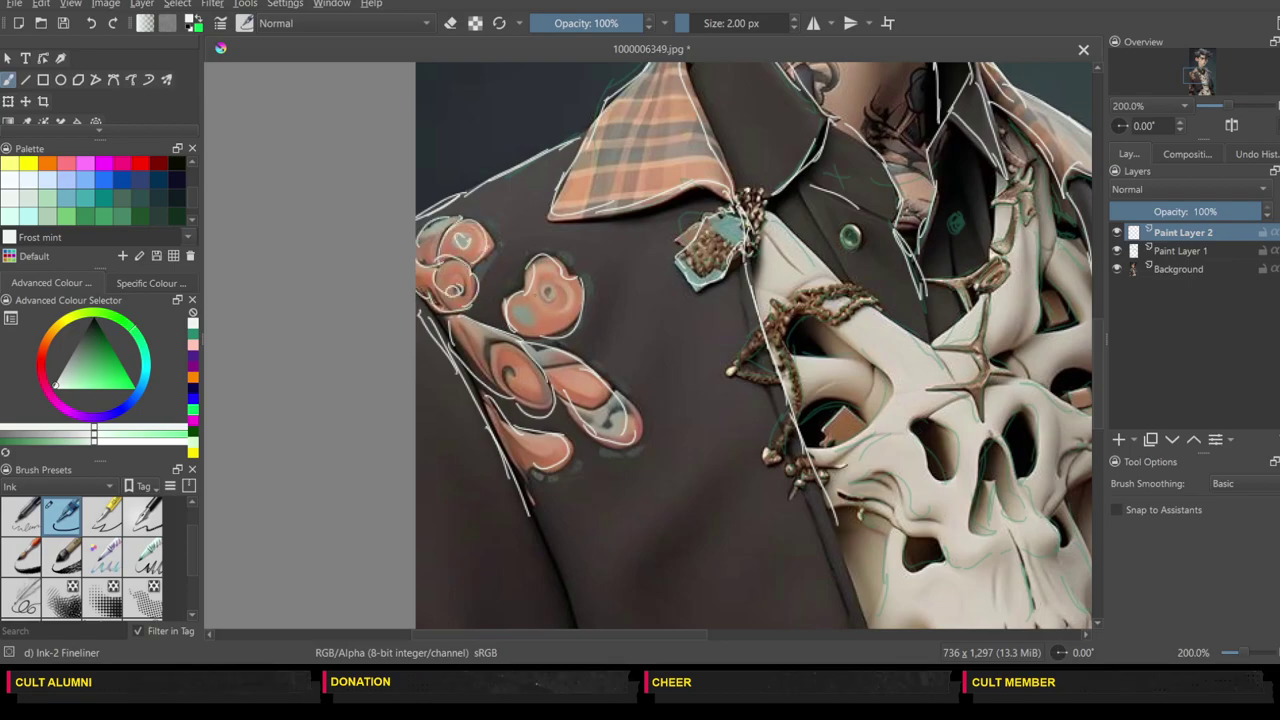
Step: Add the inner swirls and petal details to the chest's floral motifs
drag(550, 288, 546, 302)
mouse_move(514, 360)
mouse_down()
mouse_move(526, 389)
mouse_move(516, 384)
mouse_up()
drag(506, 341, 488, 380)
drag(530, 434, 508, 476)
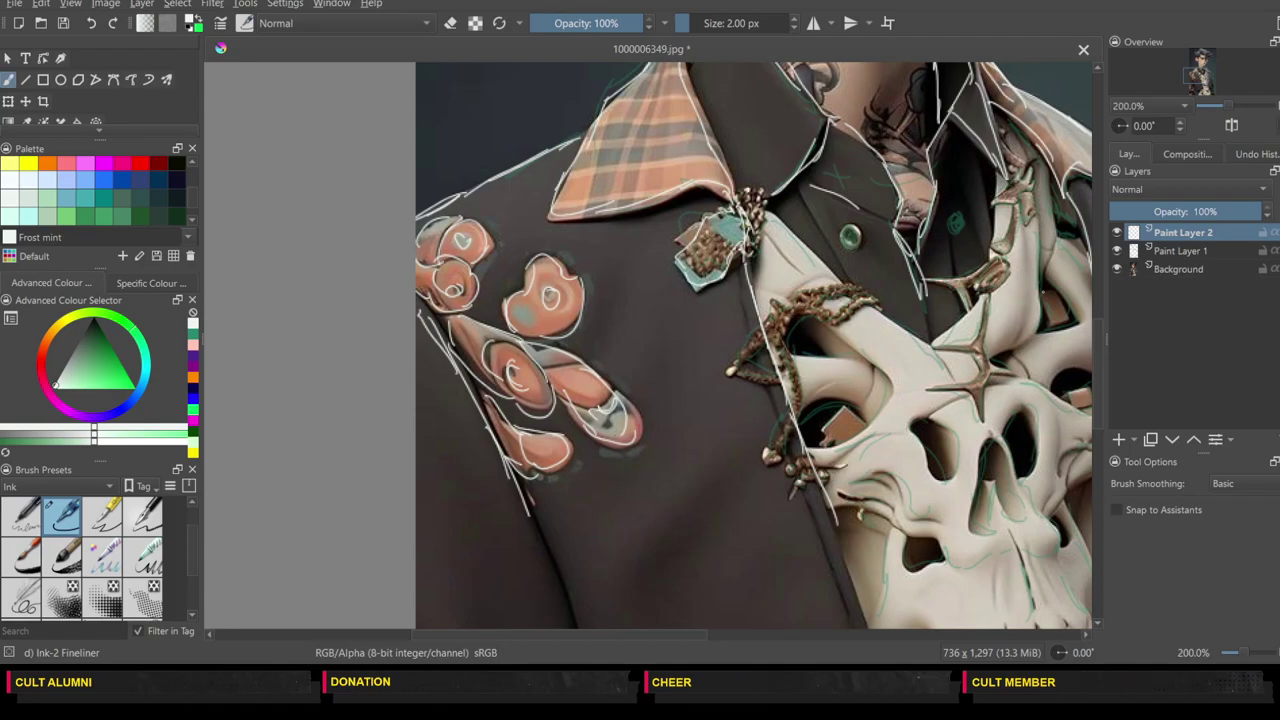
Step: Trace the near sleeve's inner edge down to the dark fold, and outline the upper parts of the sleeve's floral motifs
scroll(750, 345, down, 5)
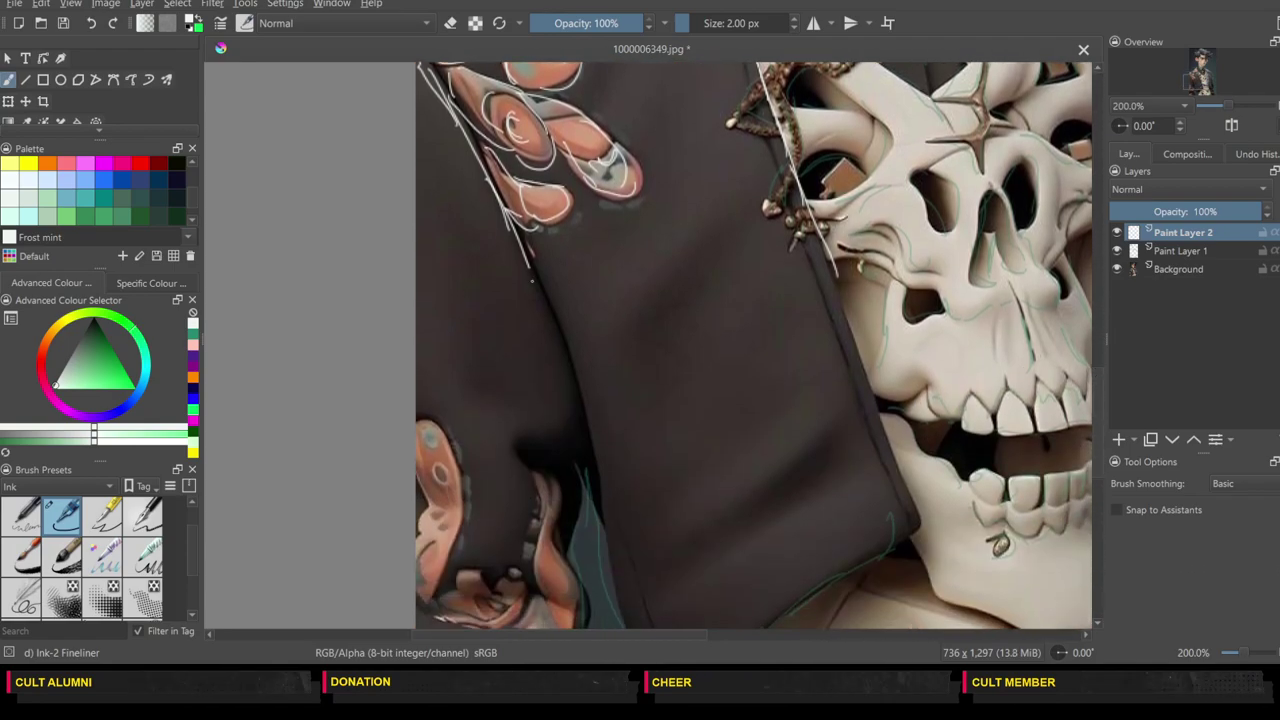
drag(530, 268, 588, 458)
mouse_move(566, 414)
mouse_down()
mouse_move(546, 474)
mouse_move(566, 494)
mouse_move(552, 480)
mouse_move(538, 556)
mouse_up()
drag(468, 520, 432, 416)
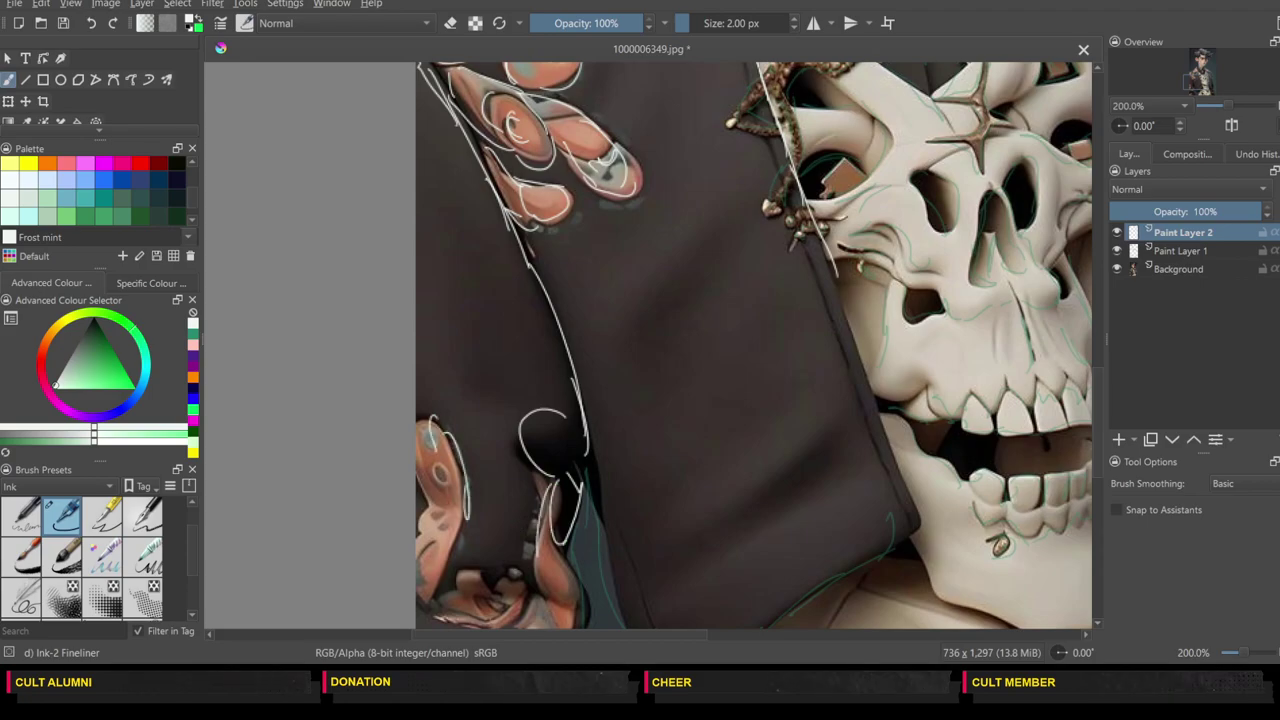
Step: Trace the lower near sleeve's contour and fabric fold, and outline the floral motifs around the cuff and below it
drag(1097, 303, 1095, 475)
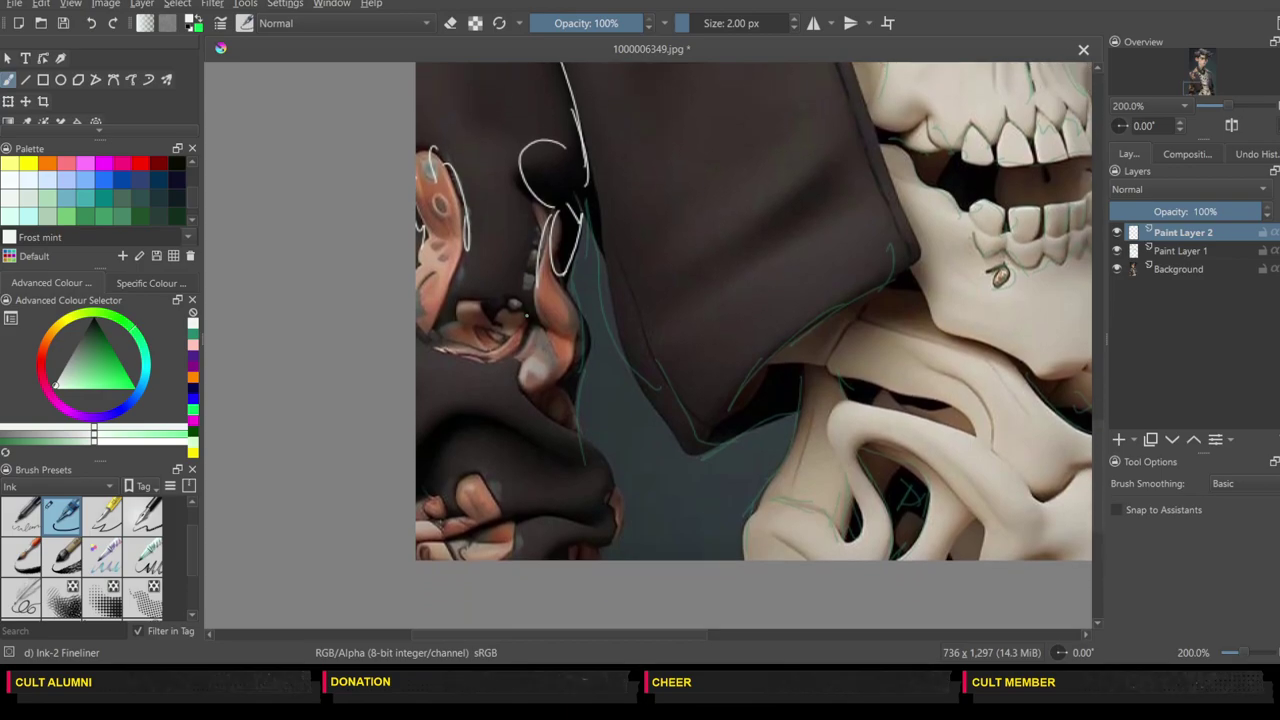
mouse_move(566, 272)
mouse_down()
mouse_move(589, 326)
mouse_move(580, 438)
mouse_up()
mouse_move(522, 340)
mouse_down()
mouse_move(574, 432)
mouse_move(604, 548)
mouse_move(480, 536)
mouse_up()
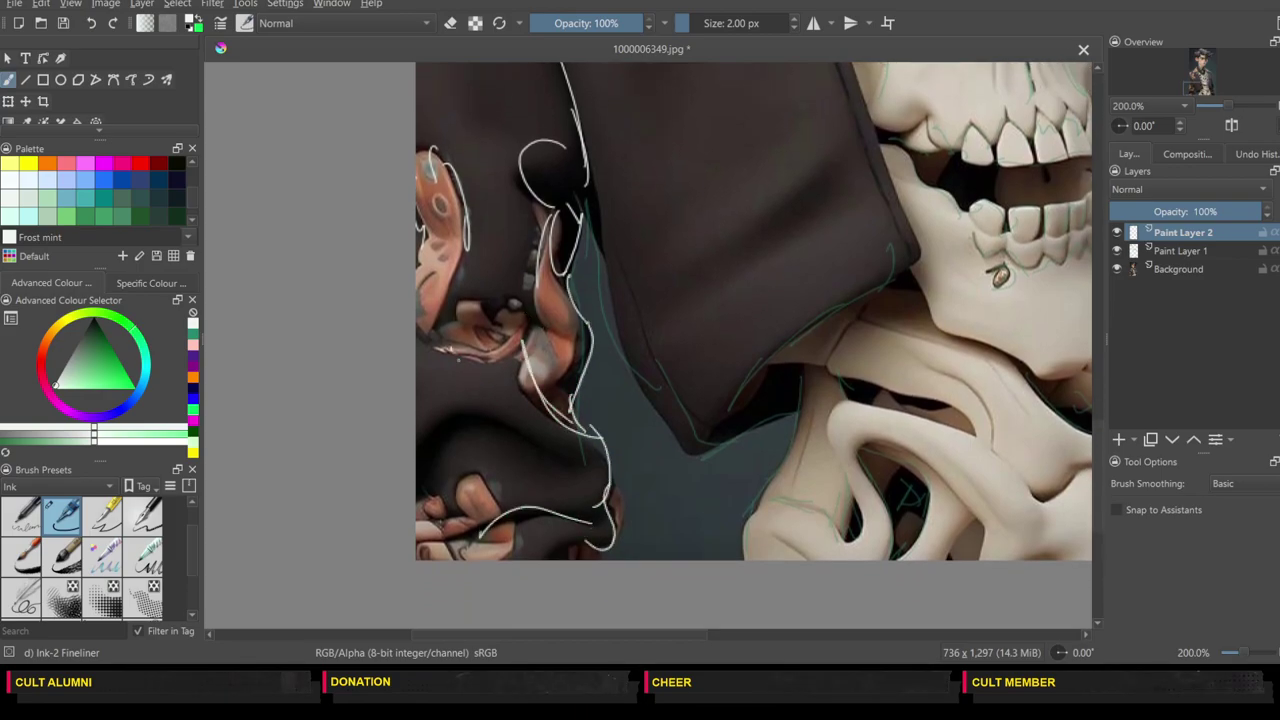
drag(452, 350, 512, 358)
drag(537, 272, 563, 383)
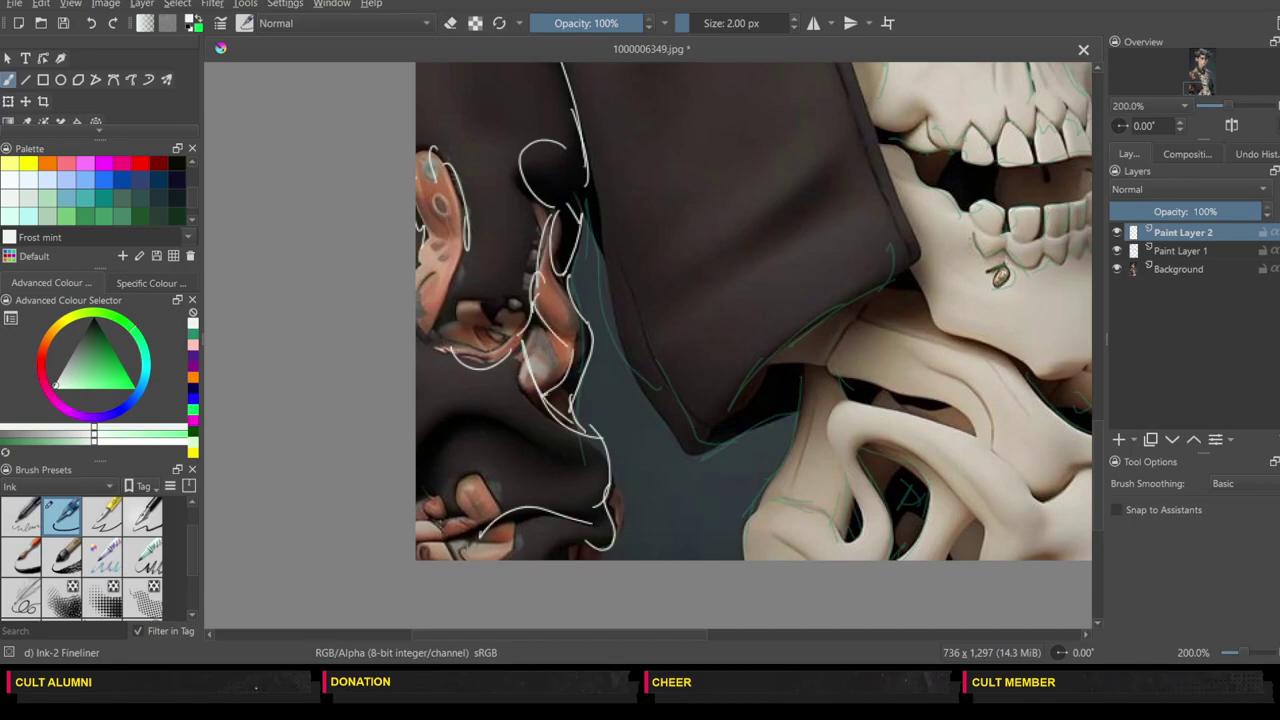
mouse_move(482, 480)
mouse_down()
mouse_move(452, 506)
mouse_move(422, 520)
mouse_up()
drag(500, 512, 498, 560)
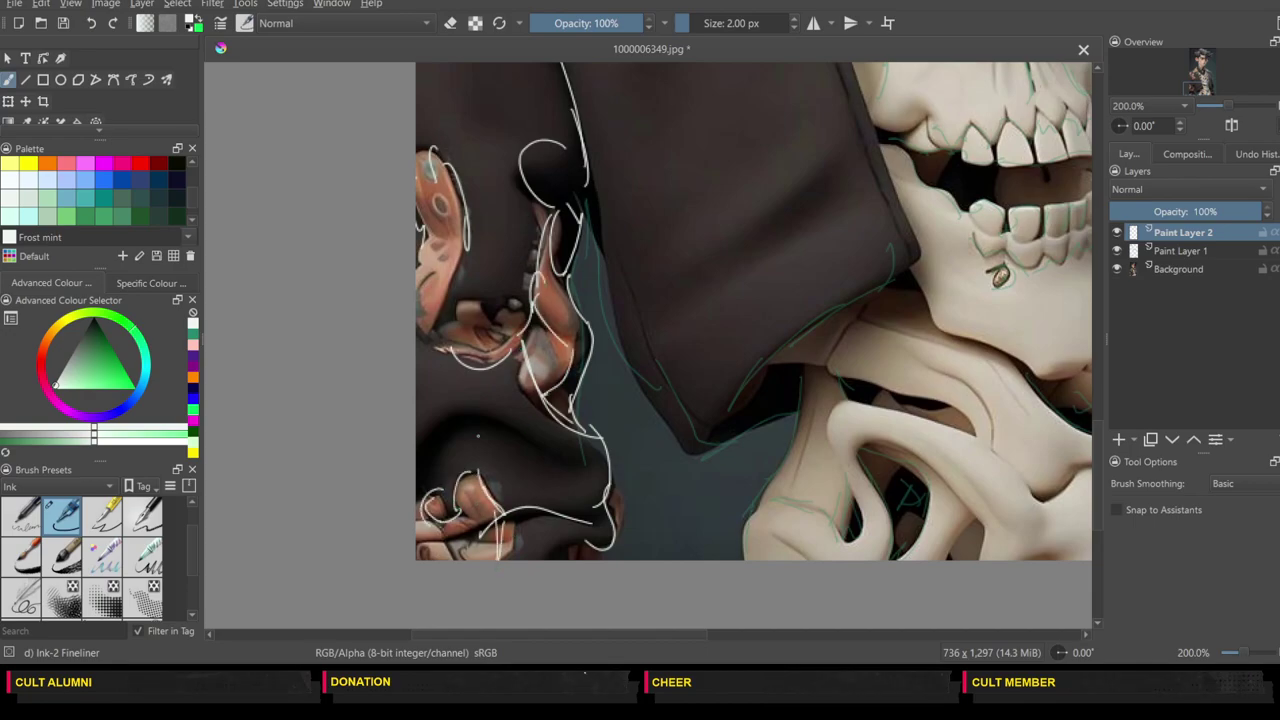
drag(464, 262, 443, 330)
Step: Trace the near jacket panel's outer edge to its bottom point, and the hem up to the corner beside the jaw
mouse_move(578, 182)
mouse_down()
mouse_move(610, 290)
mouse_move(688, 446)
mouse_move(756, 354)
mouse_move(684, 455)
mouse_move(792, 406)
mouse_up()
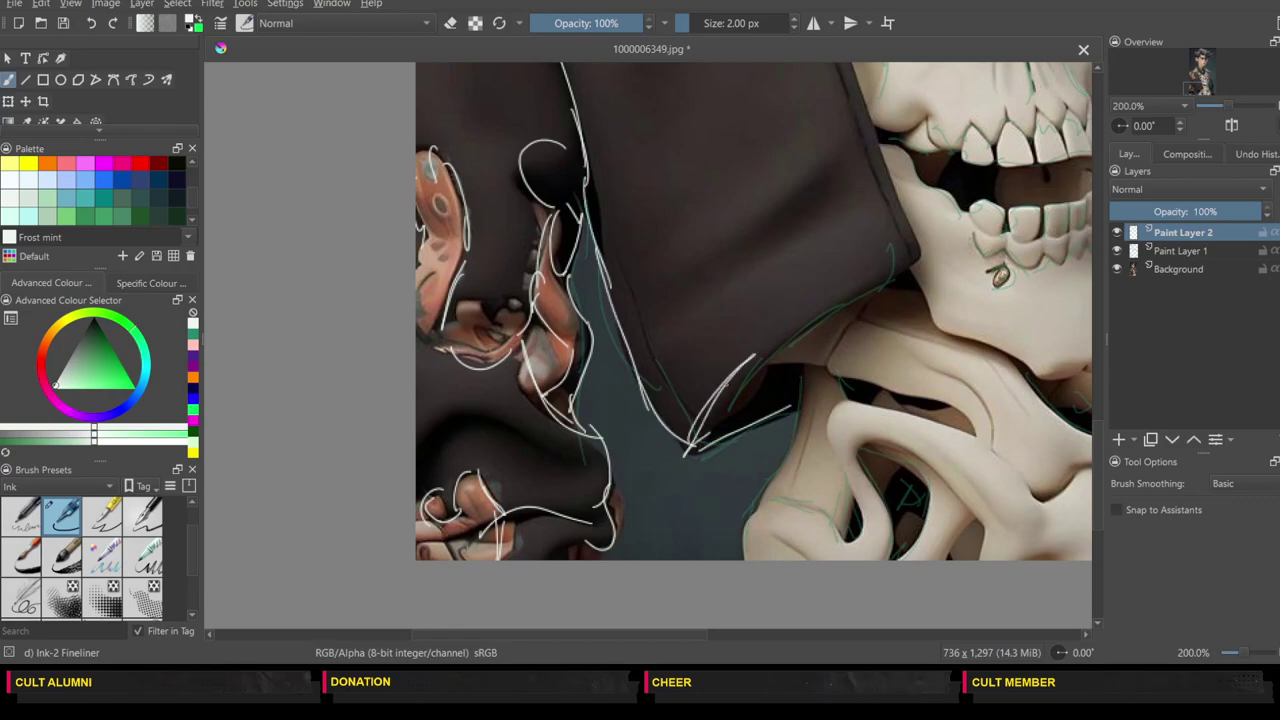
drag(718, 388, 872, 288)
mouse_move(800, 338)
mouse_down()
mouse_move(904, 265)
mouse_move(913, 242)
mouse_move(896, 208)
mouse_up()
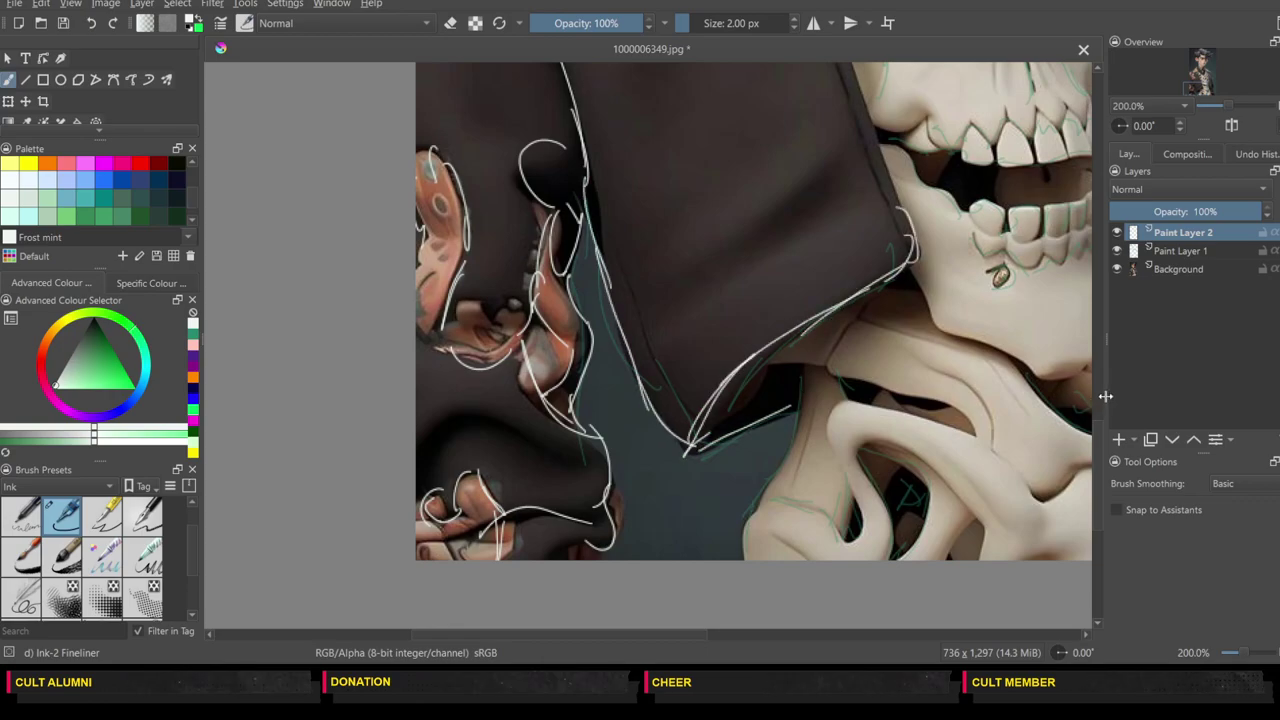
Step: Complete the near jacket panel's front edge down to the hem corner and add the seam line running along it
scroll(1100, 402, up, 5)
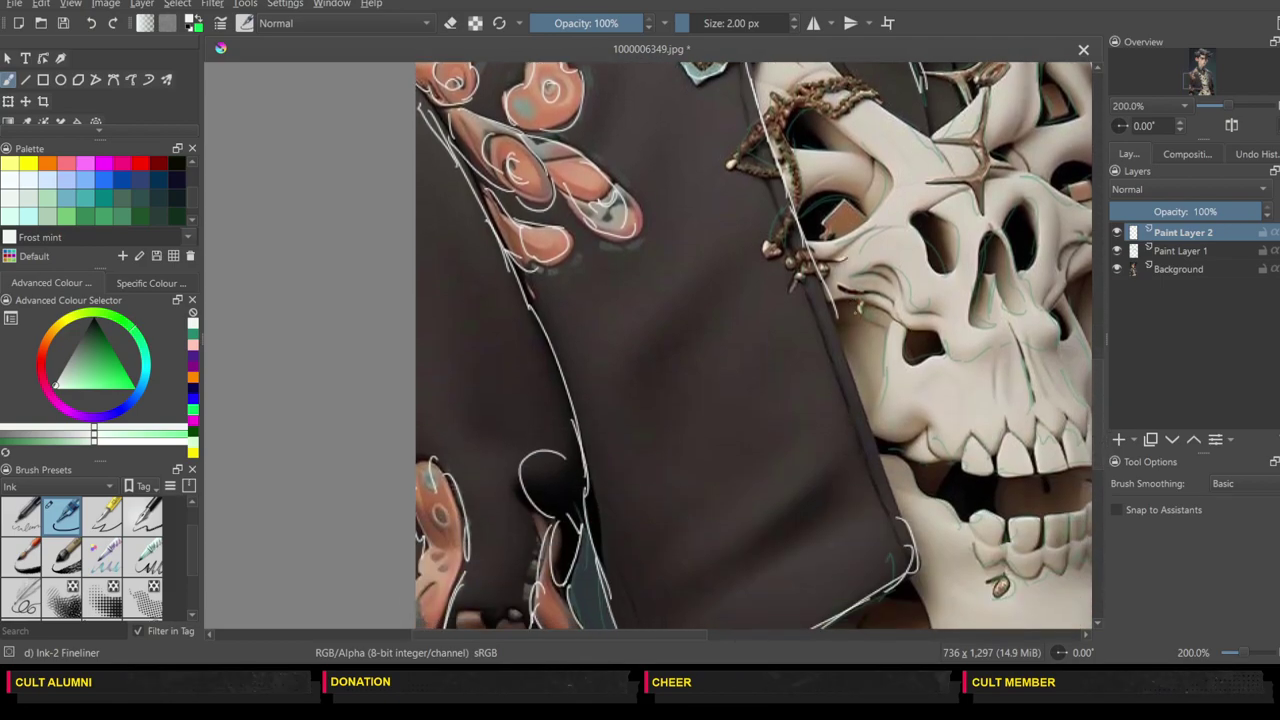
drag(832, 312, 896, 506)
drag(886, 456, 902, 502)
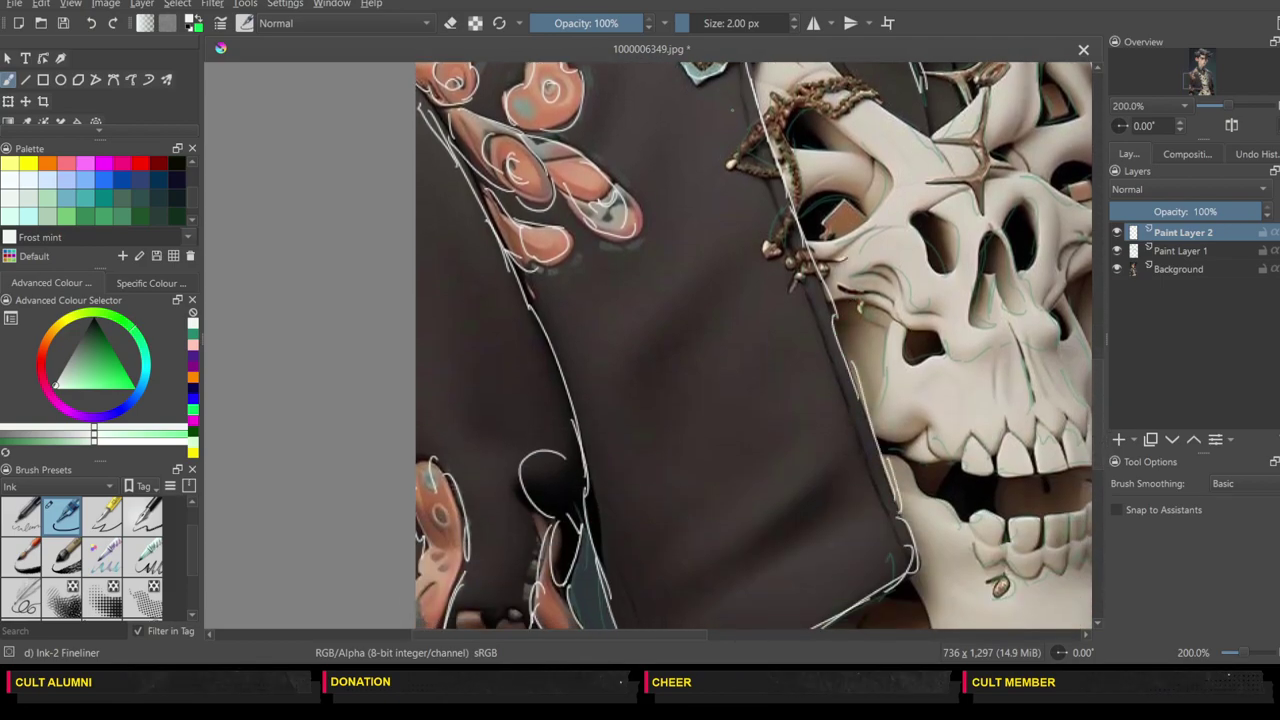
drag(736, 80, 881, 558)
Step: Trace both edges and the pointed hem of the far jacket panel beside the skull's jaw
drag(603, 636, 737, 638)
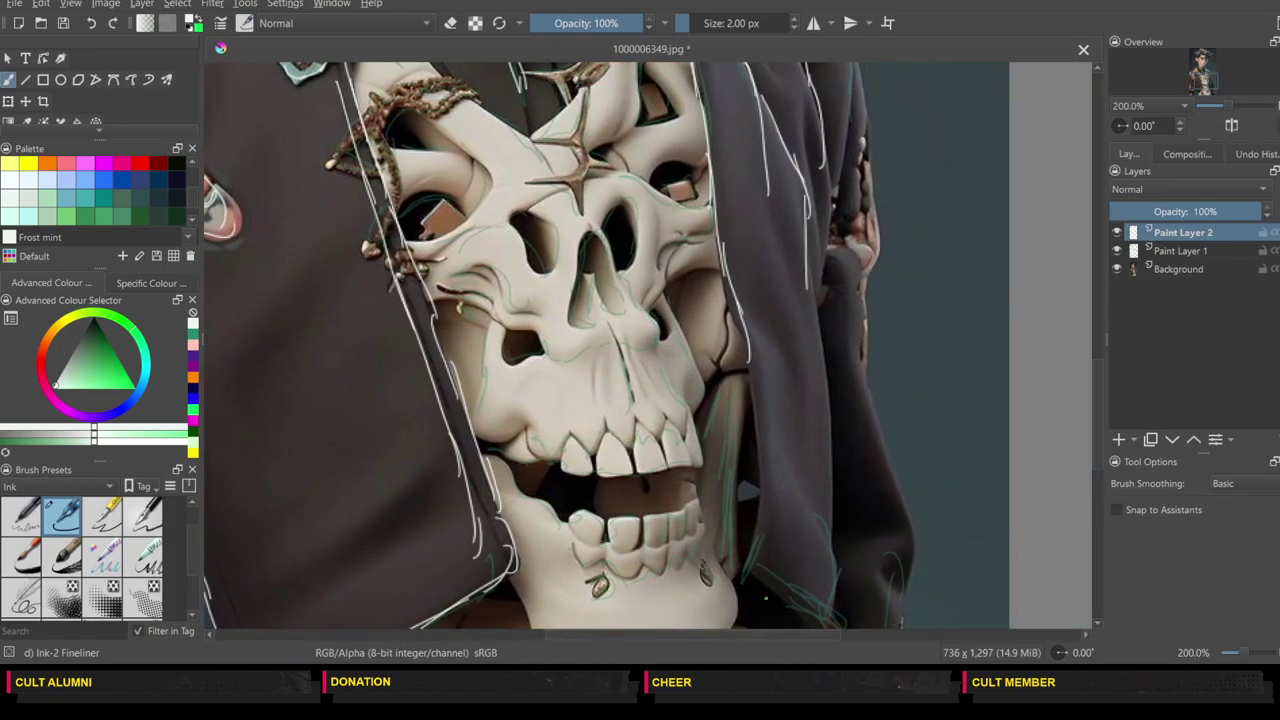
drag(1100, 373, 1102, 412)
mouse_move(755, 160)
mouse_down()
mouse_move(772, 256)
mouse_move(745, 392)
mouse_move(834, 412)
mouse_up()
drag(836, 418, 809, 90)
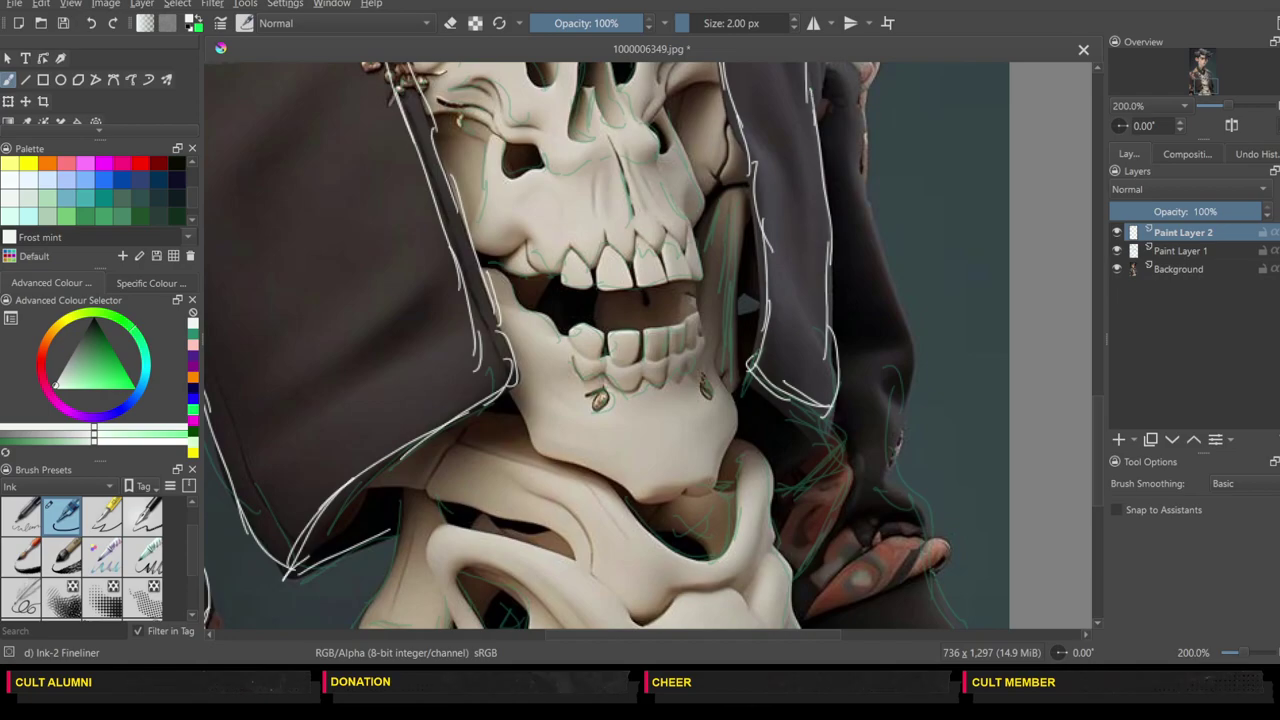
mouse_move(810, 410)
mouse_down()
mouse_move(752, 432)
mouse_move(768, 428)
mouse_up()
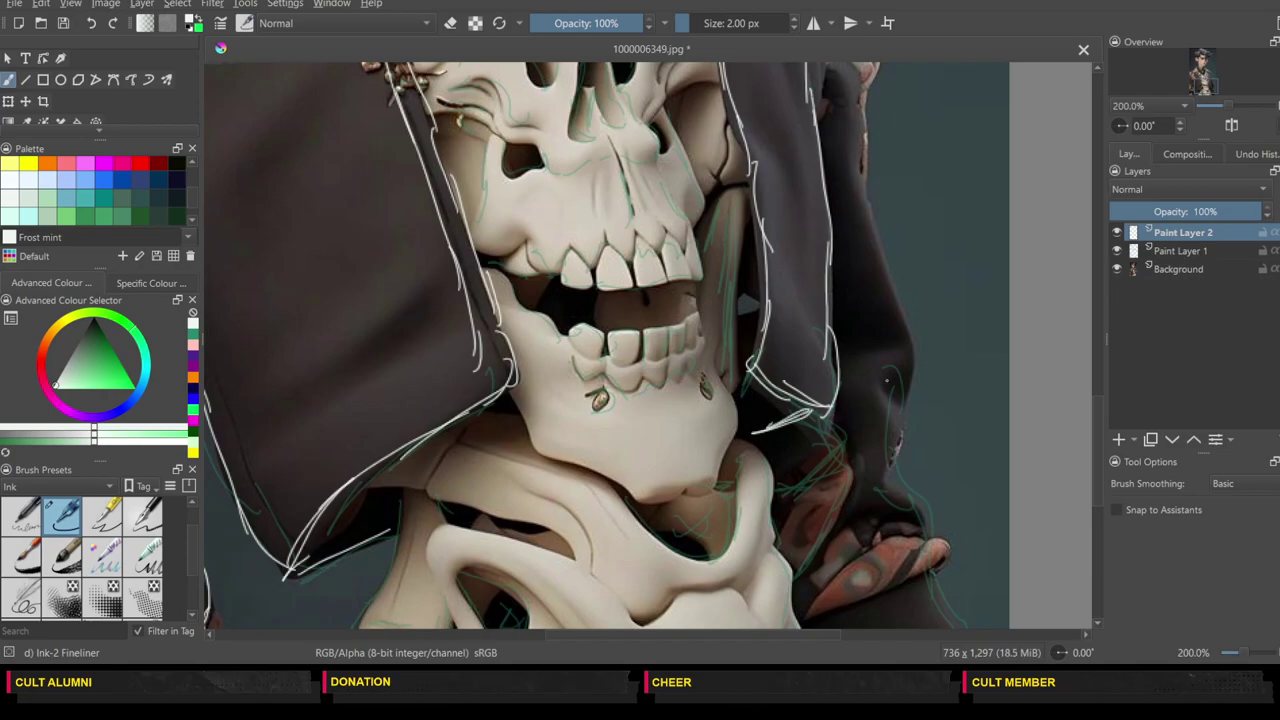
Step: Trace the far sleeve's outer contour from the shoulder down past the elbow folds to just above the floral cuff
mouse_move(858, 98)
mouse_down()
mouse_move(864, 196)
mouse_move(904, 360)
mouse_up()
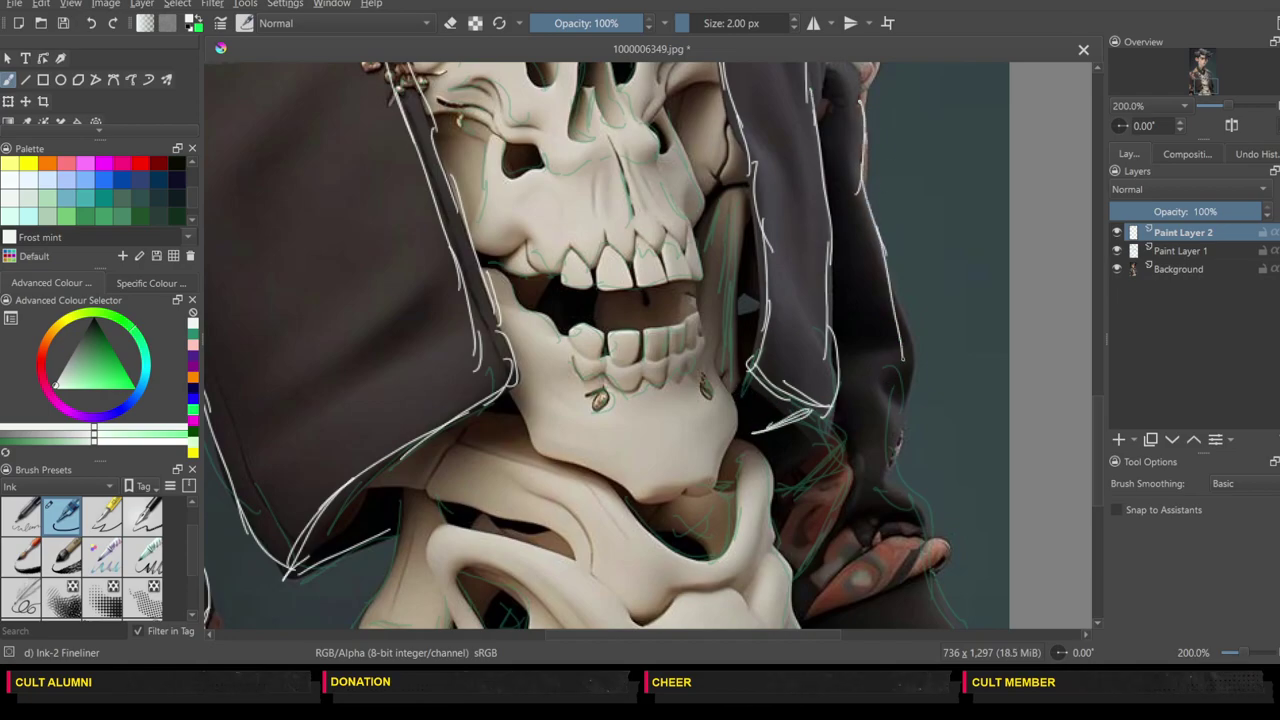
mouse_move(898, 306)
mouse_down()
mouse_move(914, 398)
mouse_move(884, 482)
mouse_move(918, 522)
mouse_up()
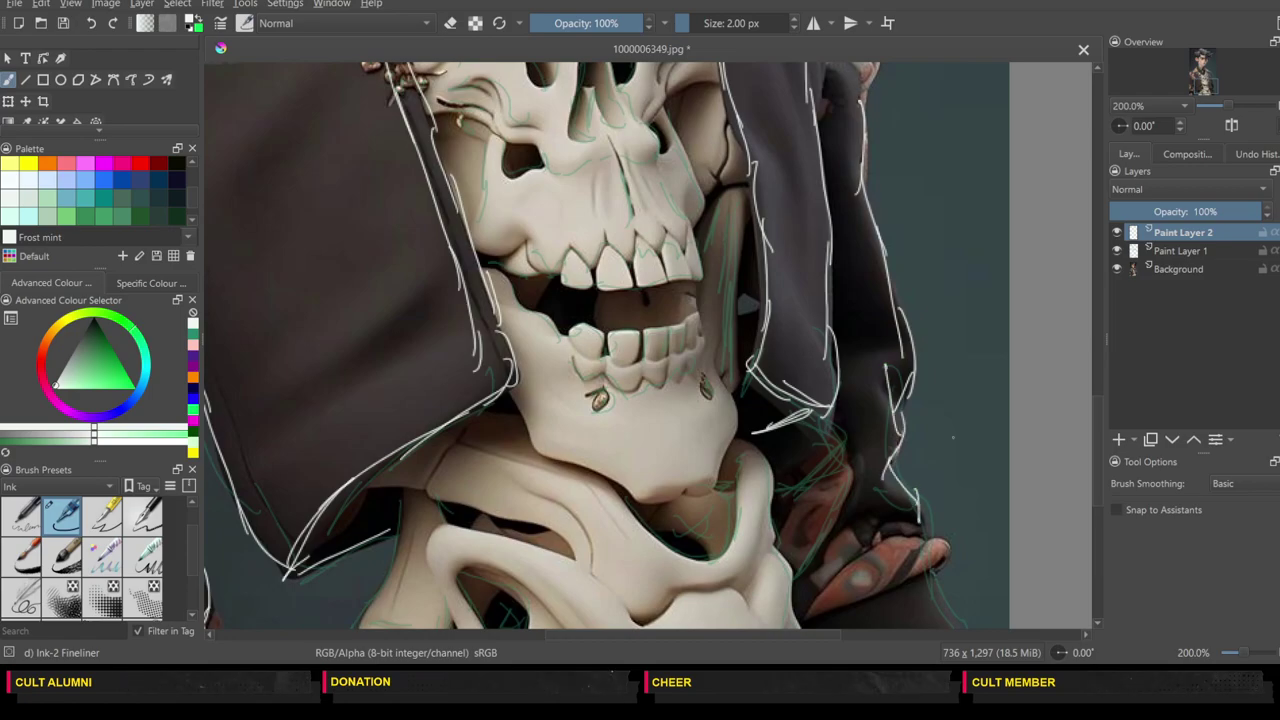
click(1098, 328)
drag(1097, 327, 1097, 391)
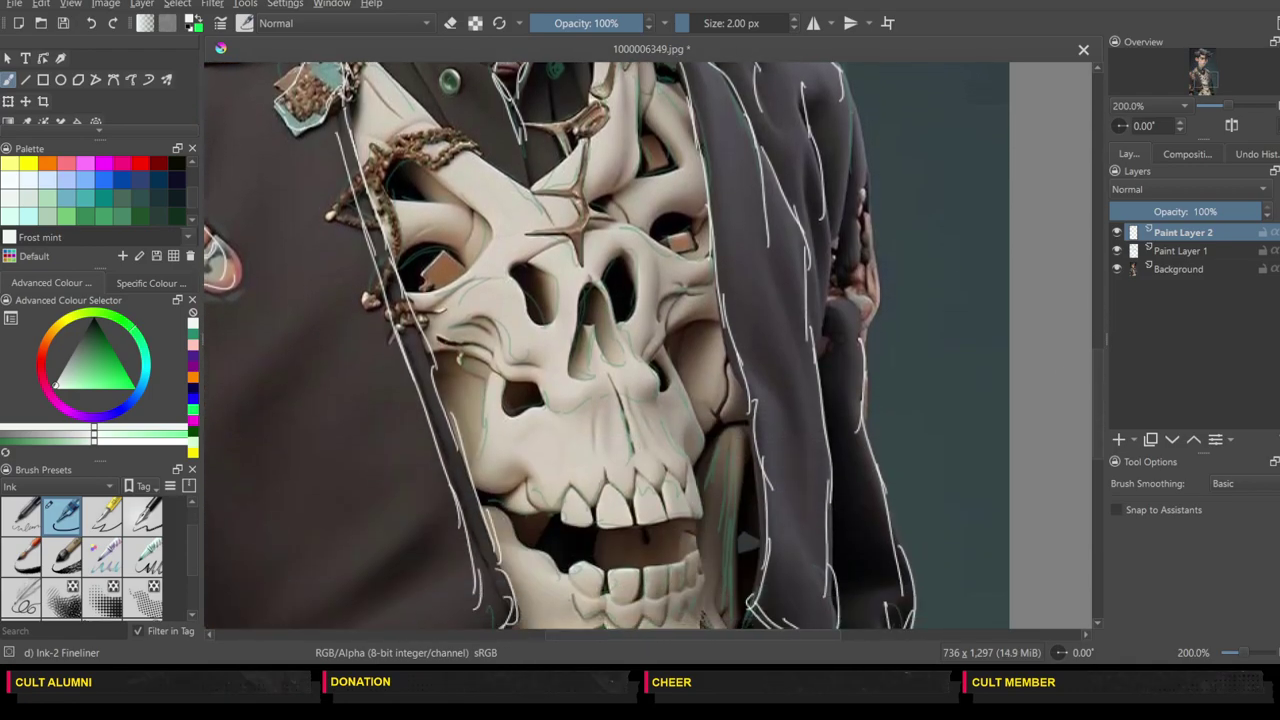
drag(838, 74, 868, 224)
mouse_move(854, 170)
mouse_down()
mouse_move(824, 305)
mouse_move(866, 284)
mouse_move(864, 332)
mouse_up()
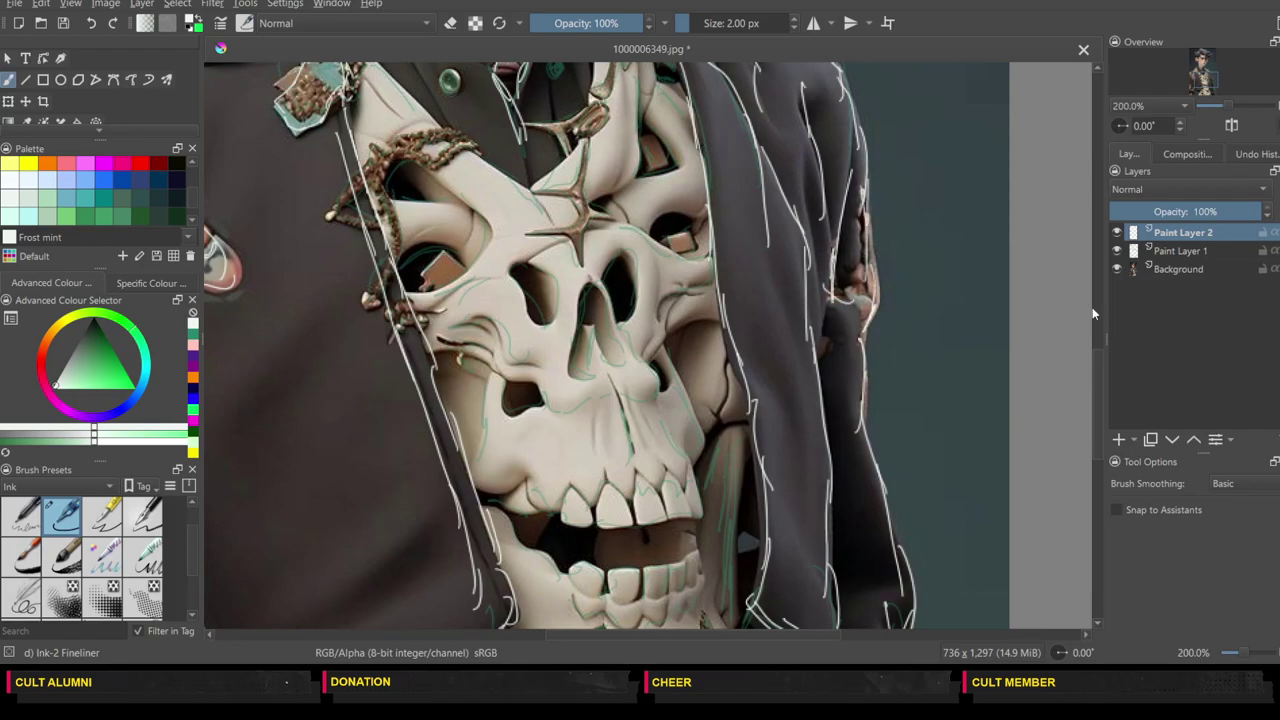
Step: Trace the outer edge of the far floral cuff and the dark fabric below it toward the image's bottom edge
scroll(1093, 313, up, 5)
scroll(1096, 432, down, 7)
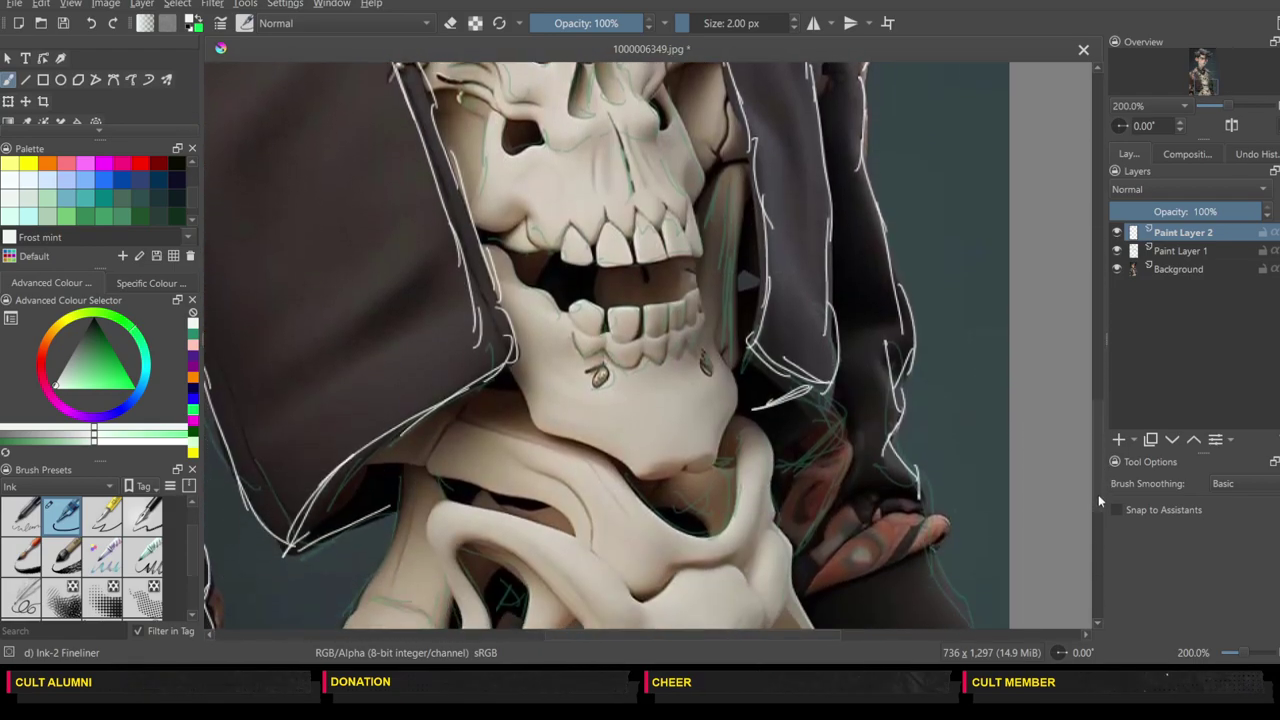
scroll(1098, 494, down, 3)
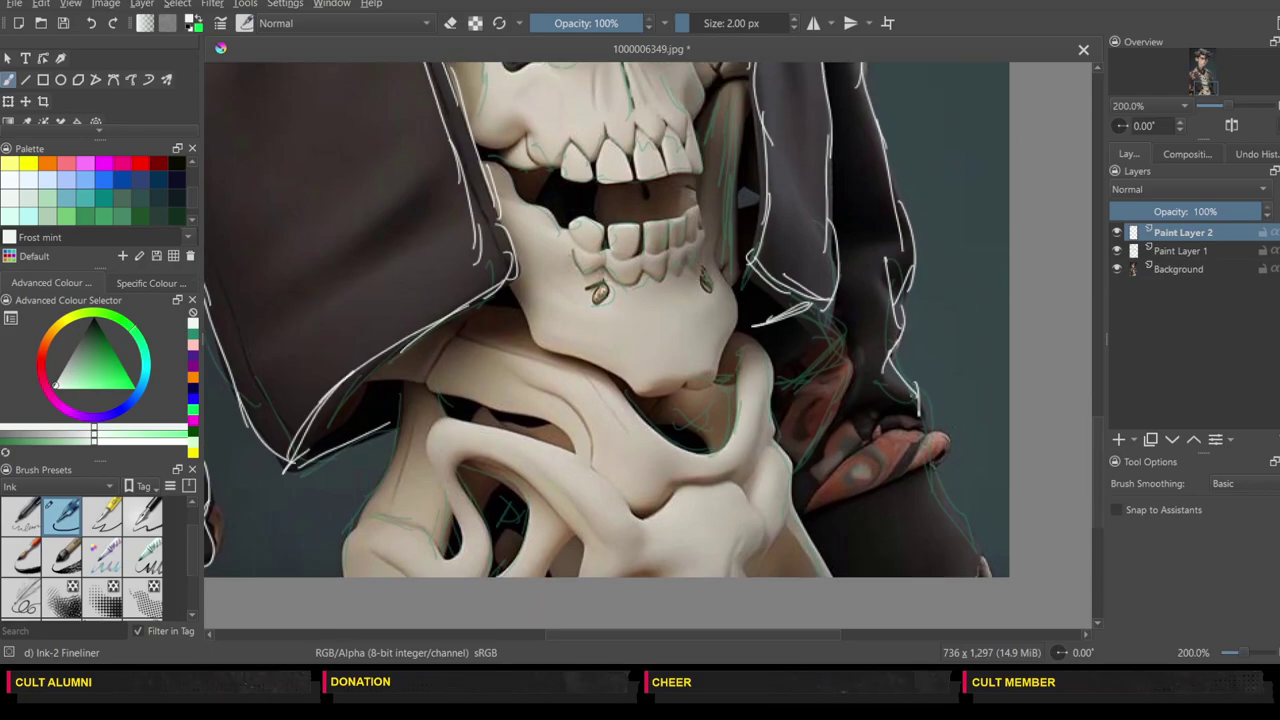
mouse_move(920, 396)
mouse_down()
mouse_move(931, 491)
mouse_move(964, 541)
mouse_move(947, 566)
mouse_up()
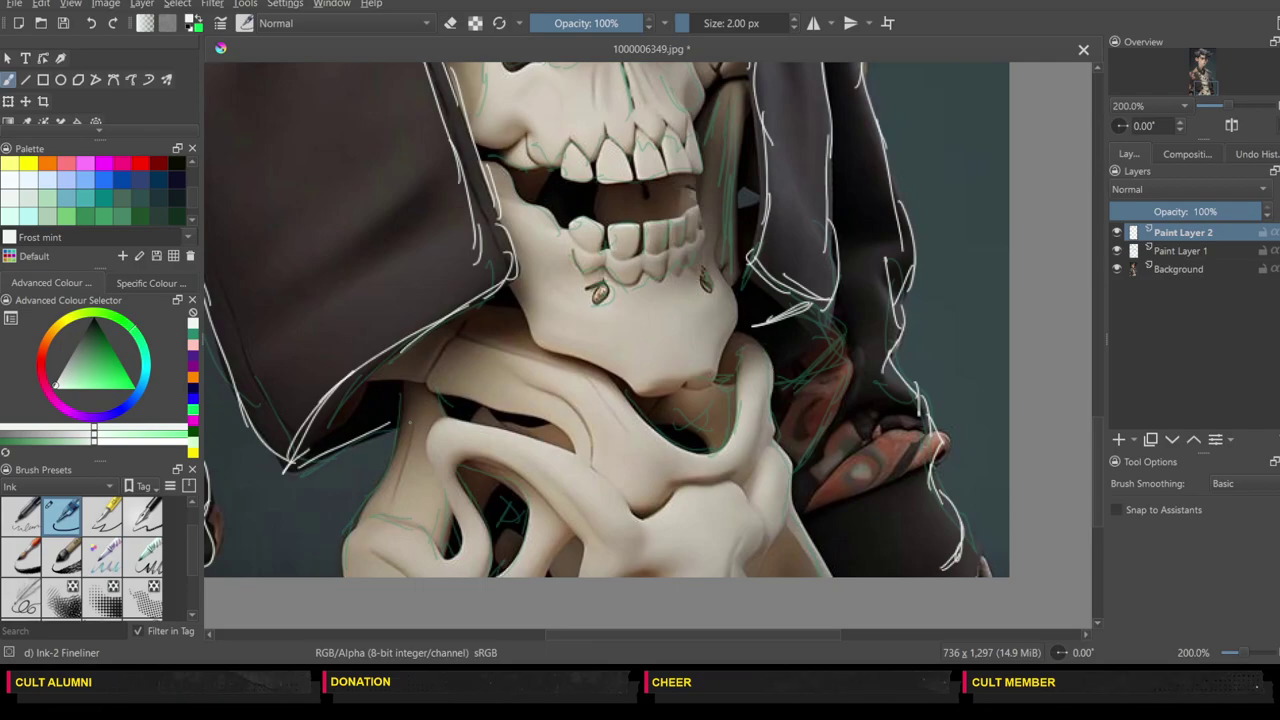
Step: Trace the near hip's outer edge and inner hollow, and sketch the waistline curve across the skull's chin
mouse_move(401, 400)
mouse_down()
mouse_move(378, 476)
mouse_move(341, 533)
mouse_move(340, 576)
mouse_up()
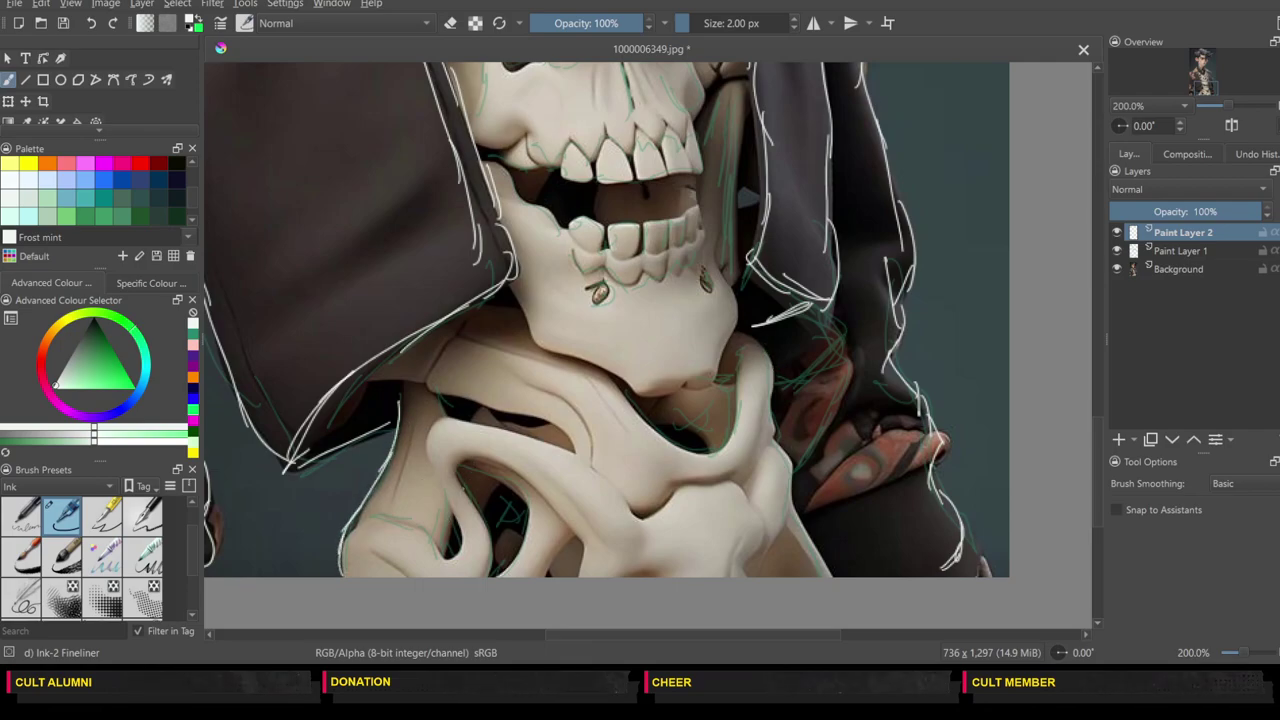
mouse_move(459, 508)
mouse_down()
mouse_move(429, 423)
mouse_move(405, 410)
mouse_move(403, 388)
mouse_move(445, 397)
mouse_move(402, 371)
mouse_move(566, 444)
mouse_up()
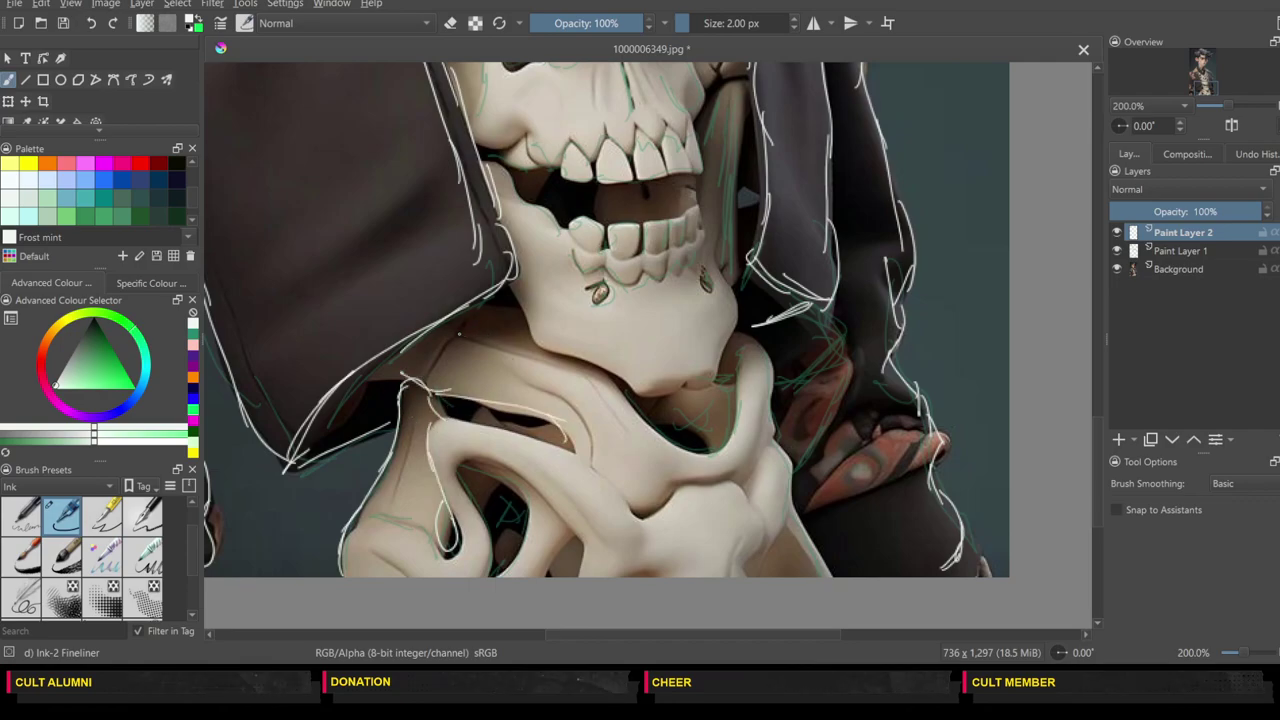
mouse_move(458, 328)
mouse_down()
mouse_move(568, 351)
mouse_move(742, 334)
mouse_up()
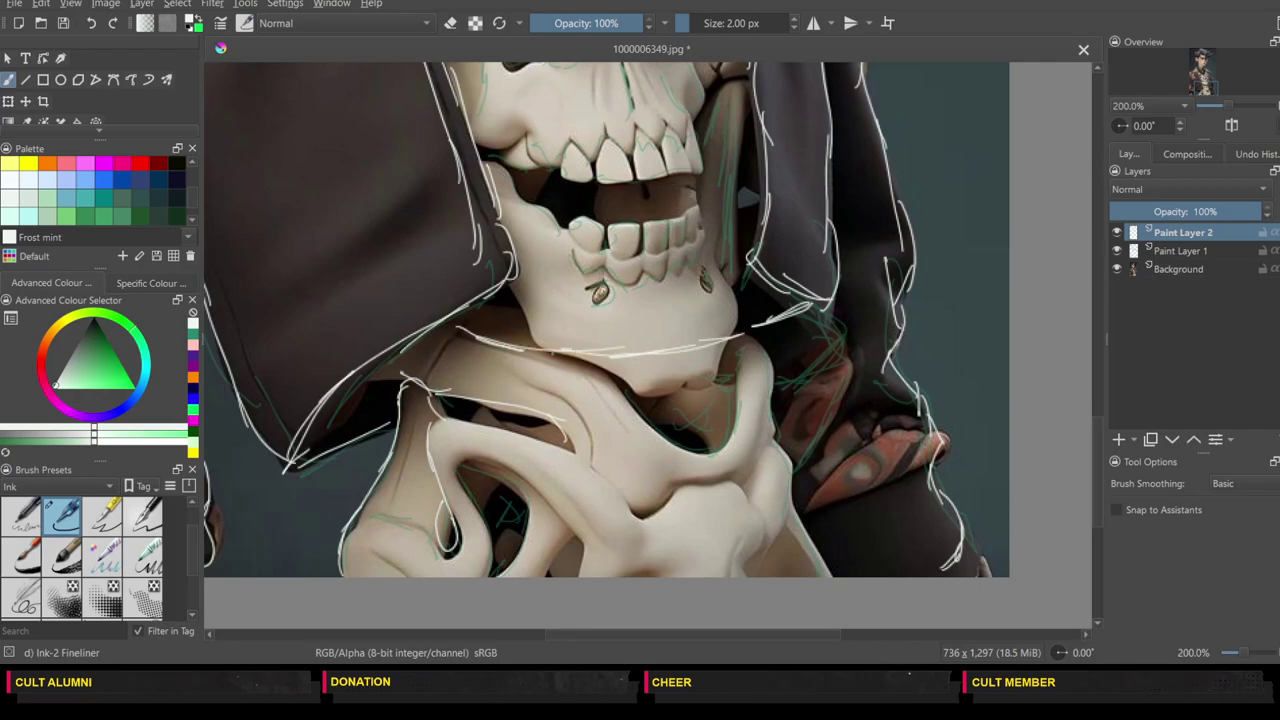
mouse_move(408, 366)
mouse_down()
mouse_move(414, 338)
mouse_move(484, 321)
mouse_up()
Step: Trace the far hip's side edge with fold strokes beside it, and outline the upper edge of the far floral cuff
mouse_move(741, 335)
mouse_down()
mouse_move(770, 323)
mouse_move(748, 317)
mouse_move(822, 568)
mouse_up()
mouse_move(704, 545)
mouse_down()
mouse_move(751, 490)
mouse_move(709, 567)
mouse_move(758, 470)
mouse_up()
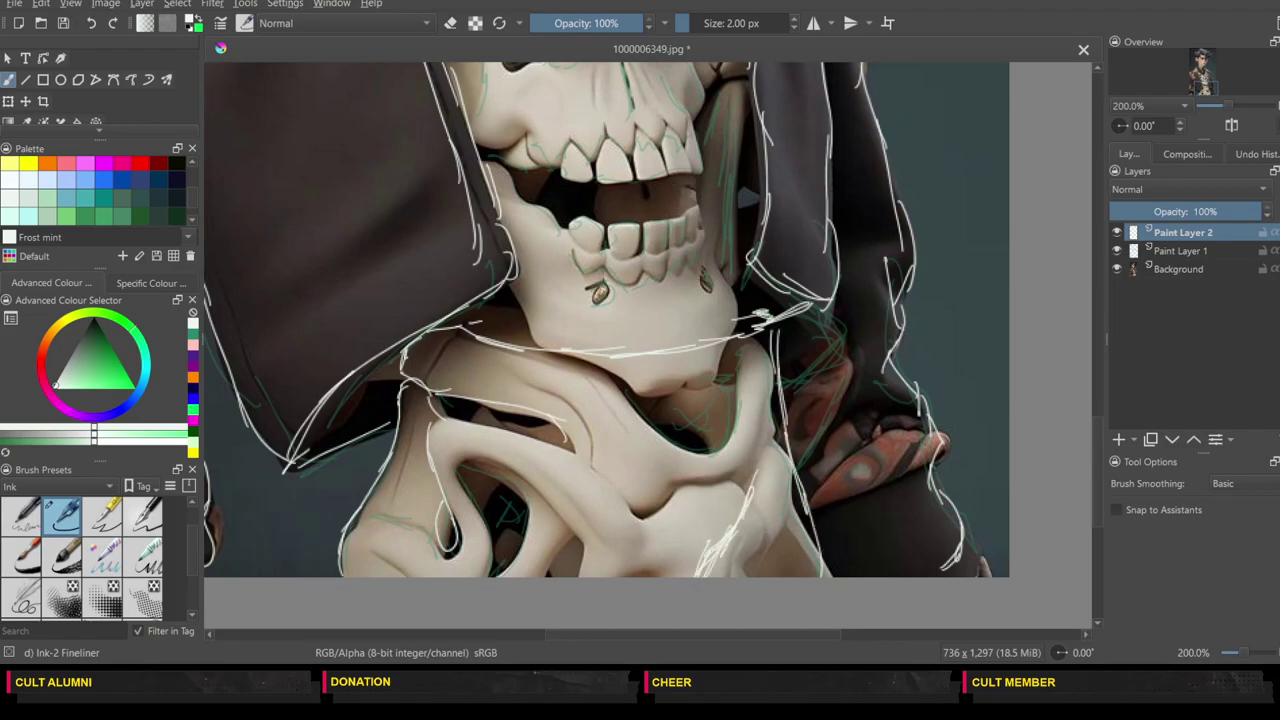
drag(815, 519, 832, 576)
drag(804, 498, 828, 576)
mouse_move(836, 472)
mouse_down()
mouse_move(876, 428)
mouse_move(898, 436)
mouse_up()
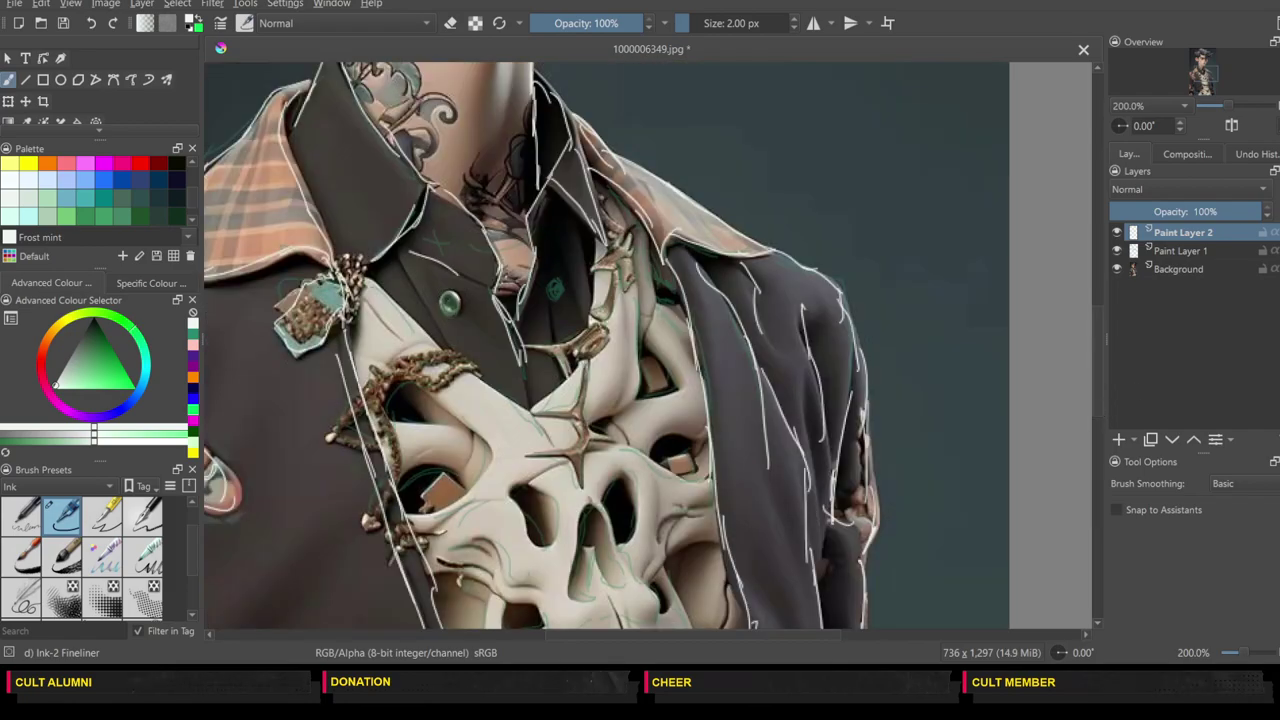
Step: Sketch the waistband's lower edge below the skull's chin, adding belt loops, a round button and vertical fly lines
scroll(1100, 397, down, 10)
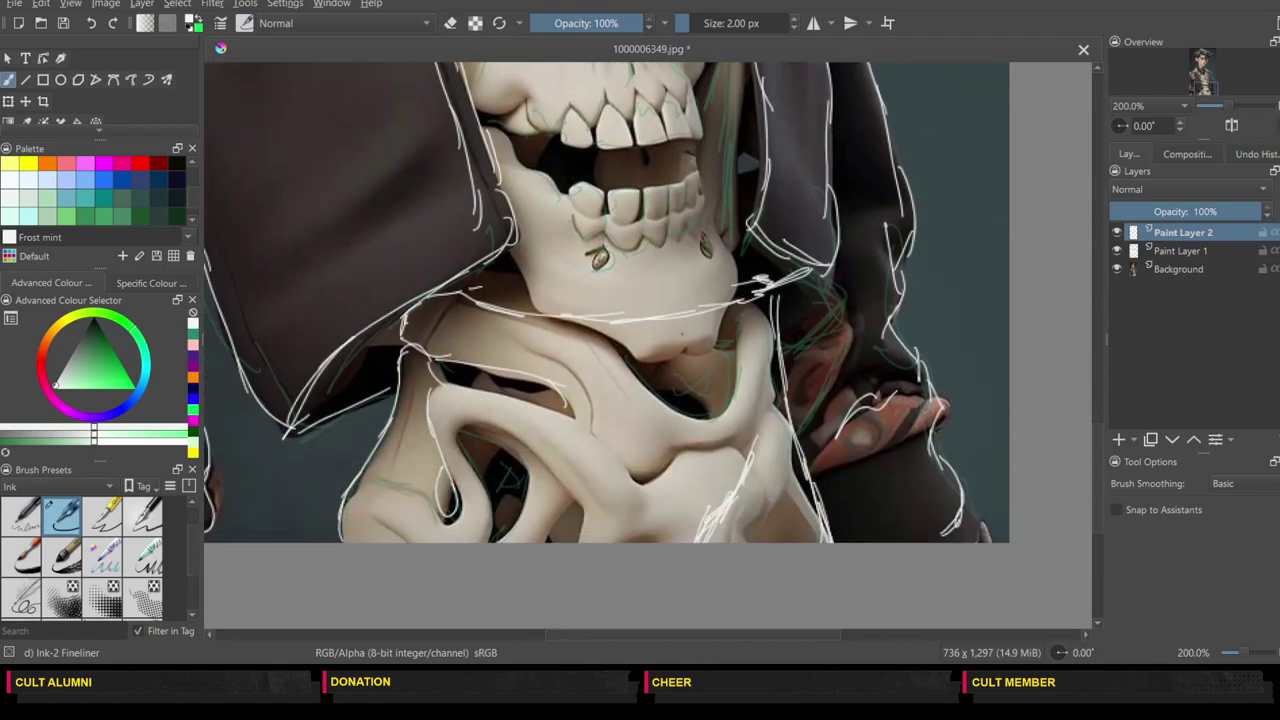
mouse_move(752, 320)
mouse_down()
mouse_move(762, 392)
mouse_move(756, 376)
mouse_move(718, 376)
mouse_up()
drag(718, 332, 706, 434)
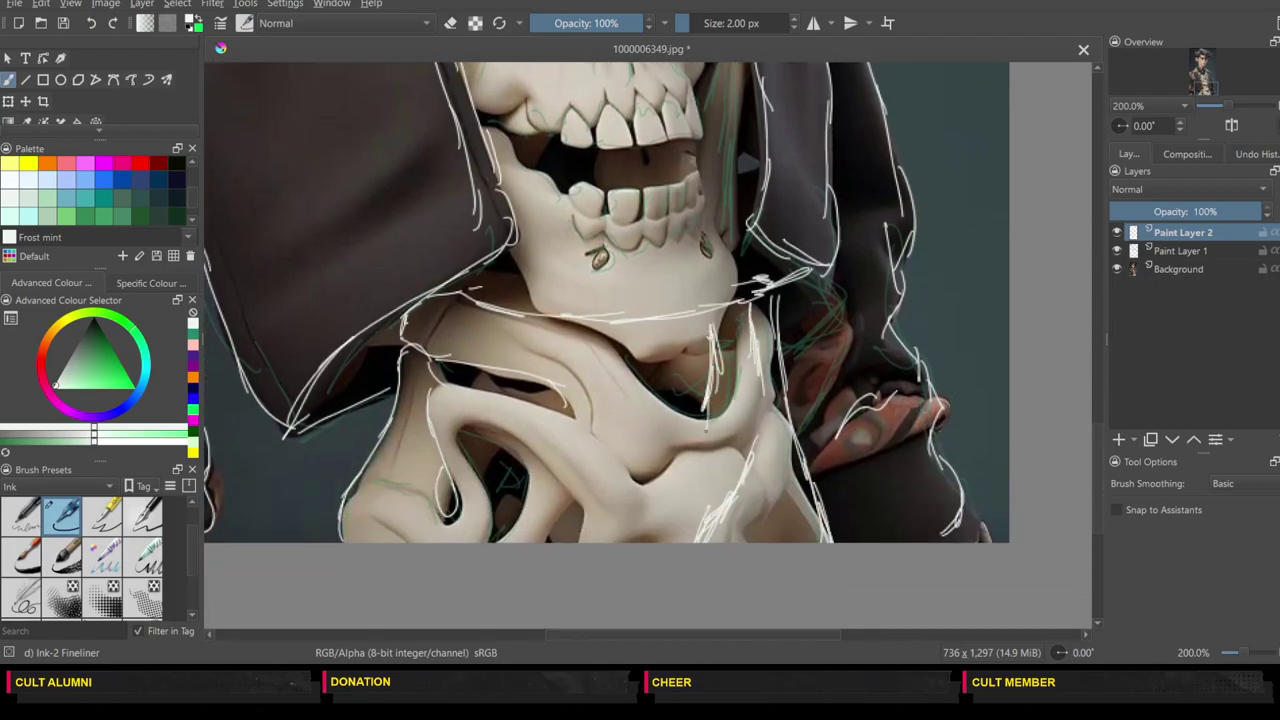
mouse_move(742, 310)
mouse_down()
mouse_move(734, 324)
mouse_move(746, 318)
mouse_up()
mouse_move(462, 322)
mouse_down()
mouse_move(462, 356)
mouse_move(534, 371)
mouse_move(686, 370)
mouse_up()
mouse_move(696, 316)
mouse_down()
mouse_move(690, 360)
mouse_move(735, 436)
mouse_up()
drag(746, 350, 752, 436)
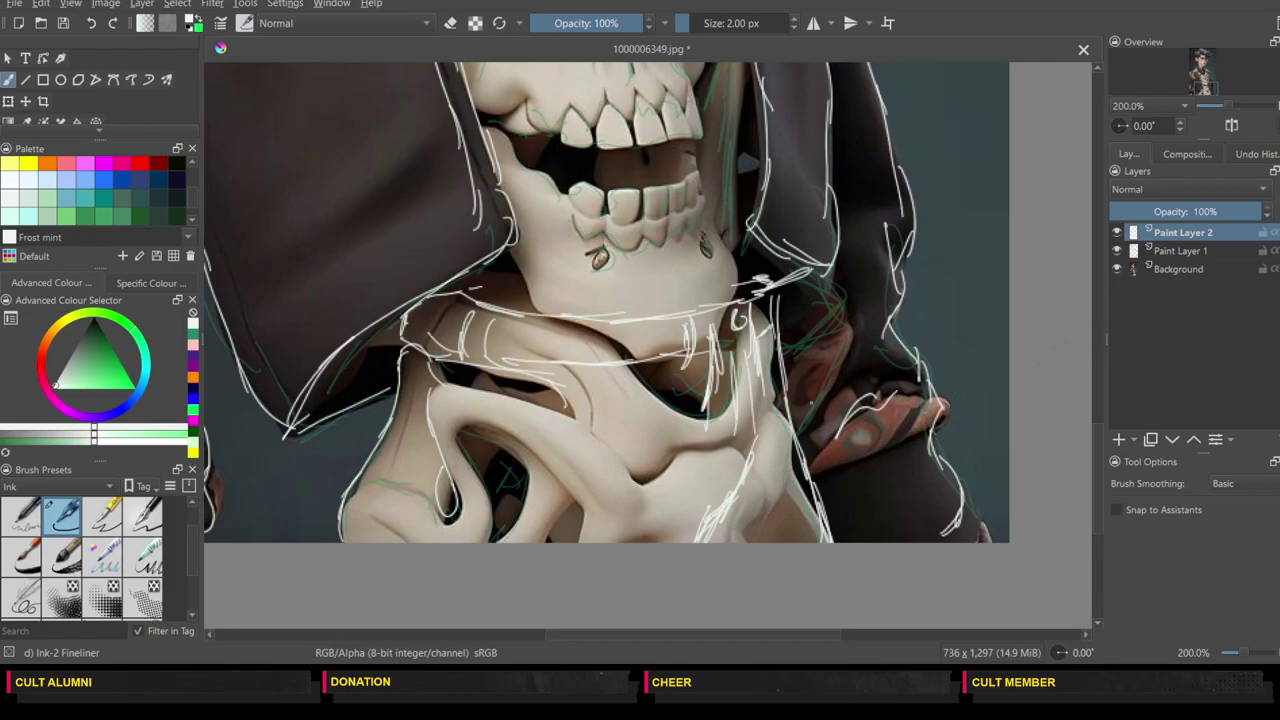
Step: Add fold strokes around the near hip's hollow and a short line linking the far jacket corner to the waistband
drag(398, 466, 444, 512)
mouse_move(450, 418)
mouse_down()
mouse_move(424, 520)
mouse_move(462, 506)
mouse_move(460, 410)
mouse_move(448, 488)
mouse_up()
drag(392, 500, 436, 514)
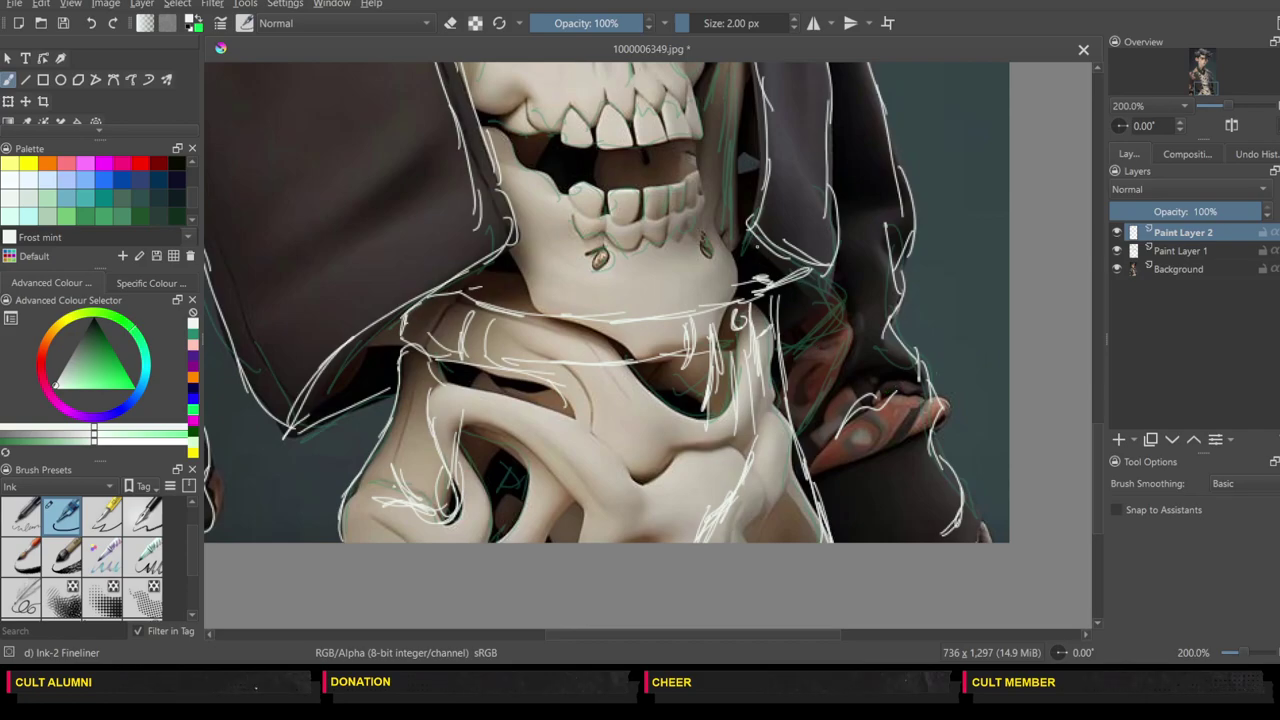
drag(756, 246, 764, 290)
Step: Draw the shirt's double centre line from below the collar opening, through the skull's nose and teeth, toward the waistband
click(1099, 381)
drag(1100, 380, 1101, 403)
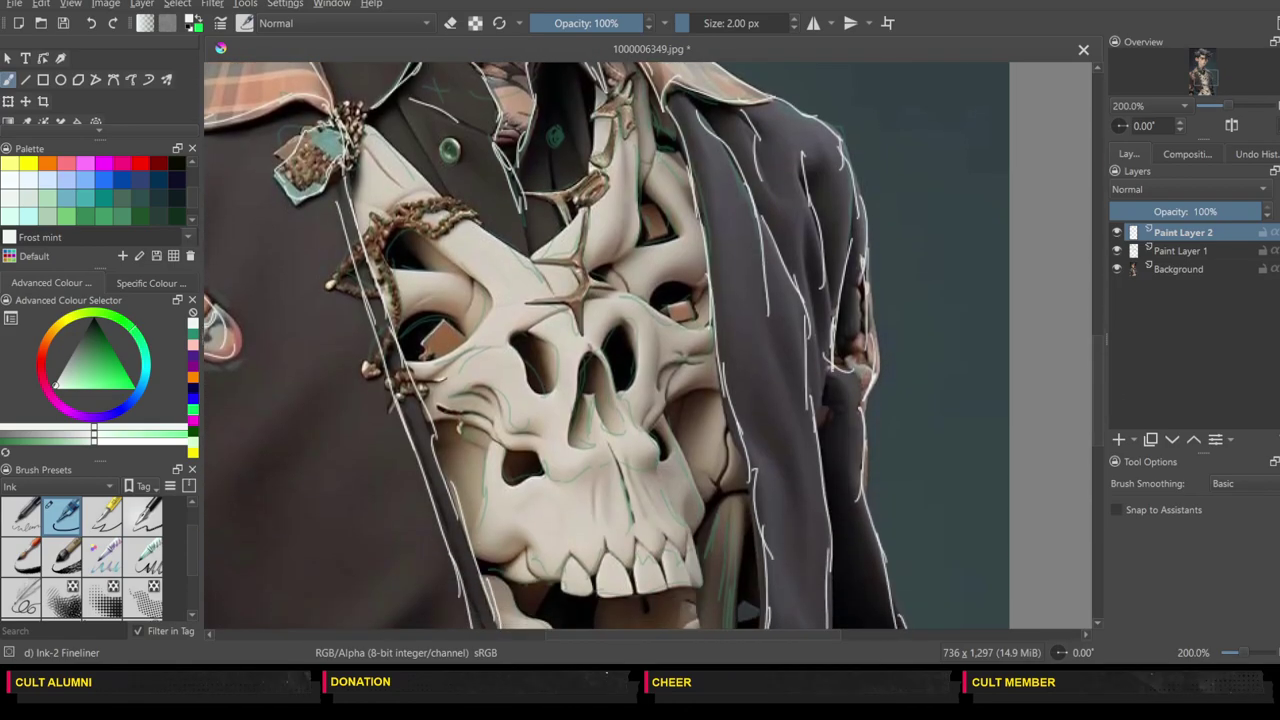
drag(524, 210, 641, 566)
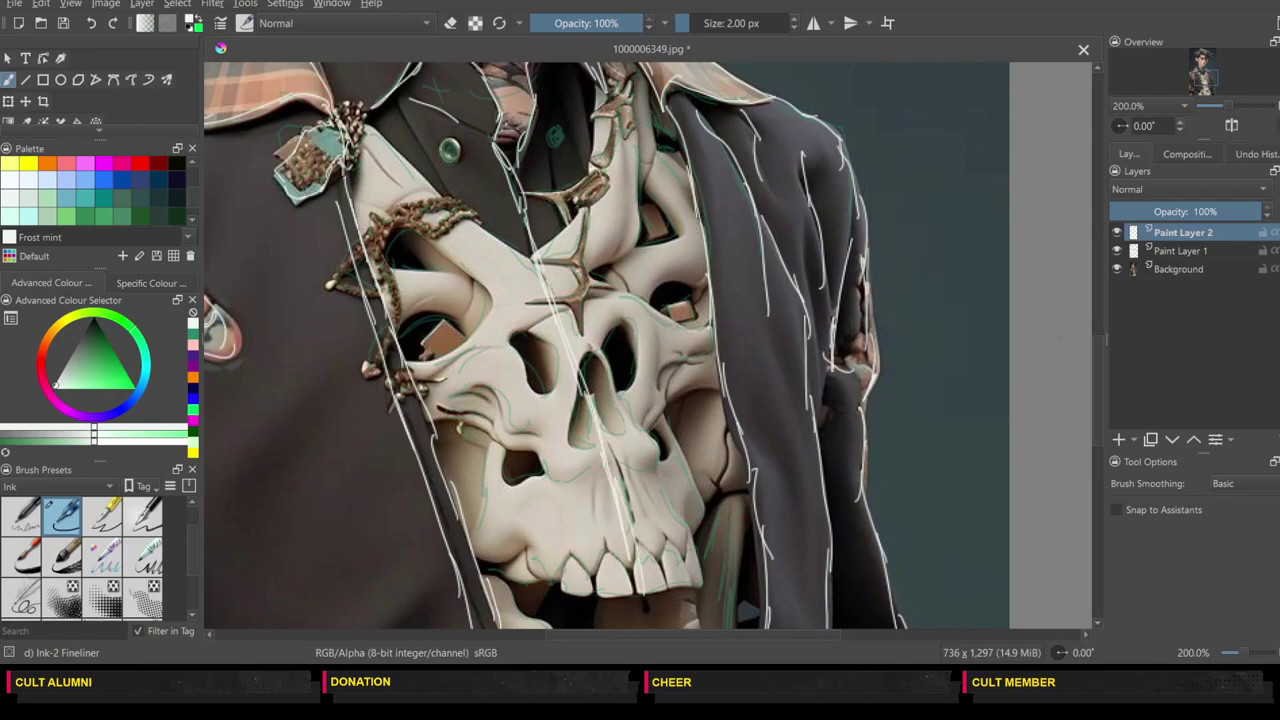
scroll(1099, 383, down, 4)
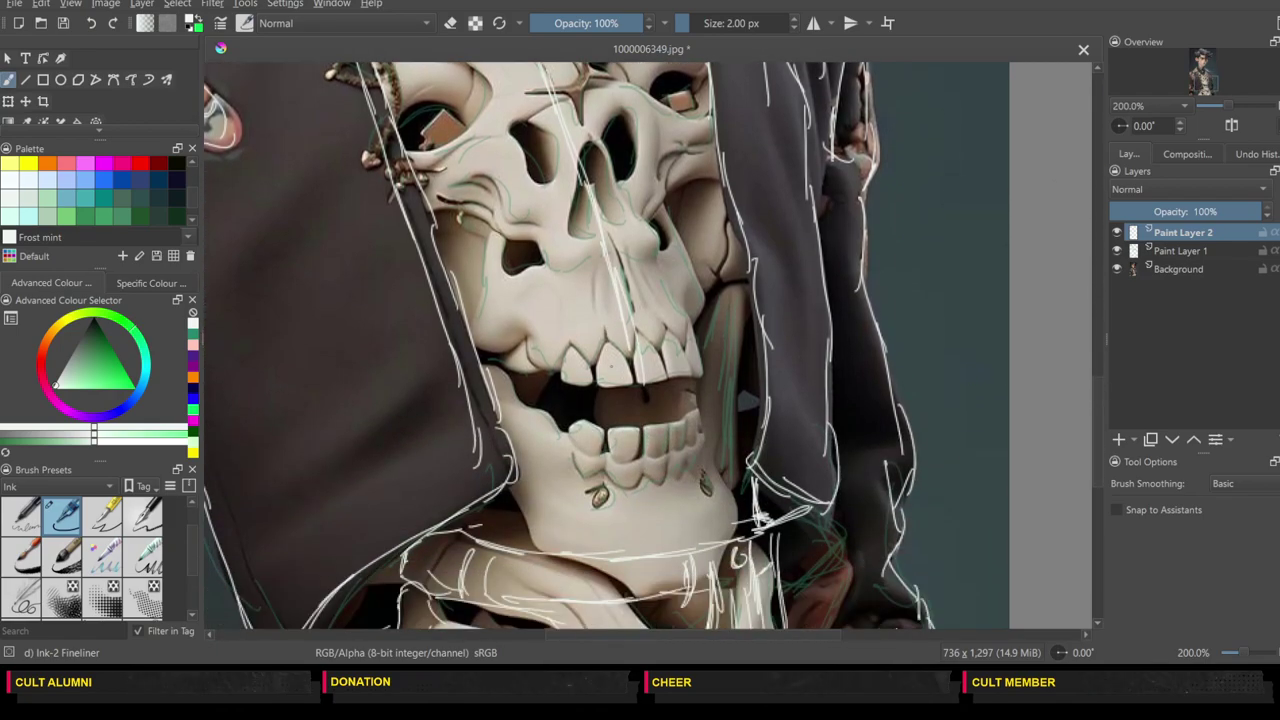
drag(645, 378, 660, 508)
drag(642, 416, 662, 528)
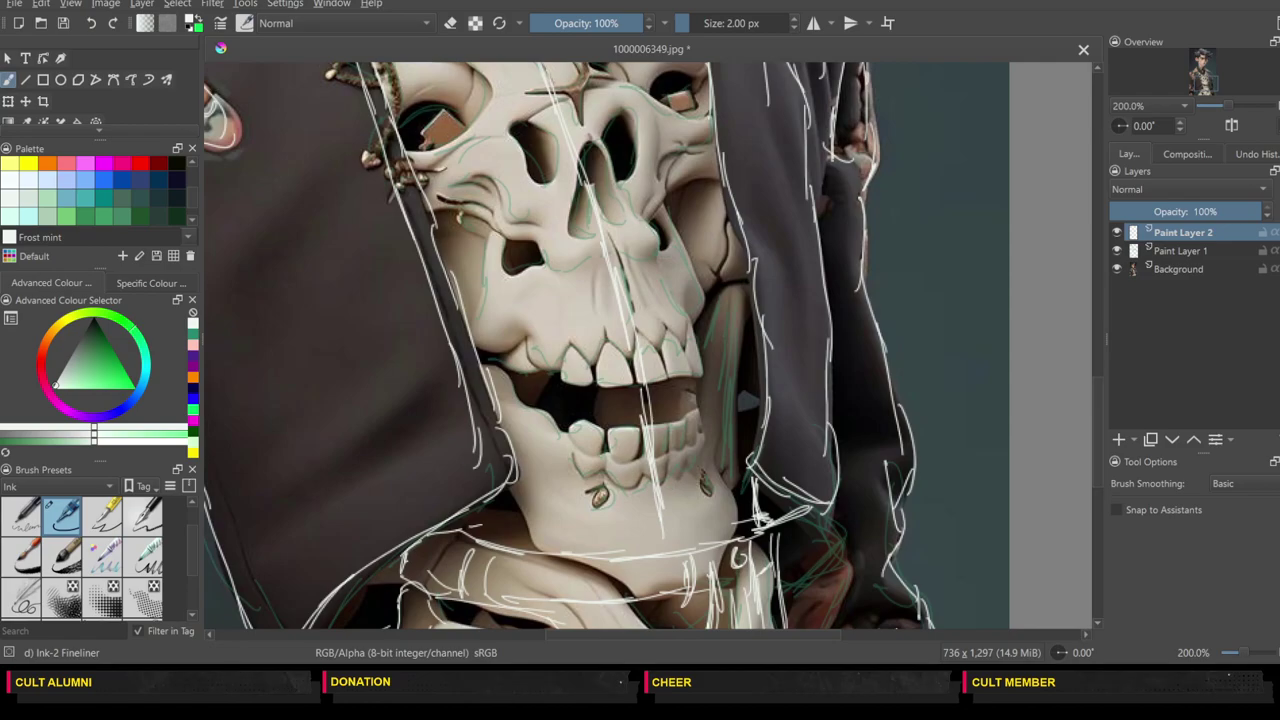
Step: Outline the thorny branch ornament from below the far collar down to the star-shaped spikes above the skull
scroll(1095, 392, up, 3)
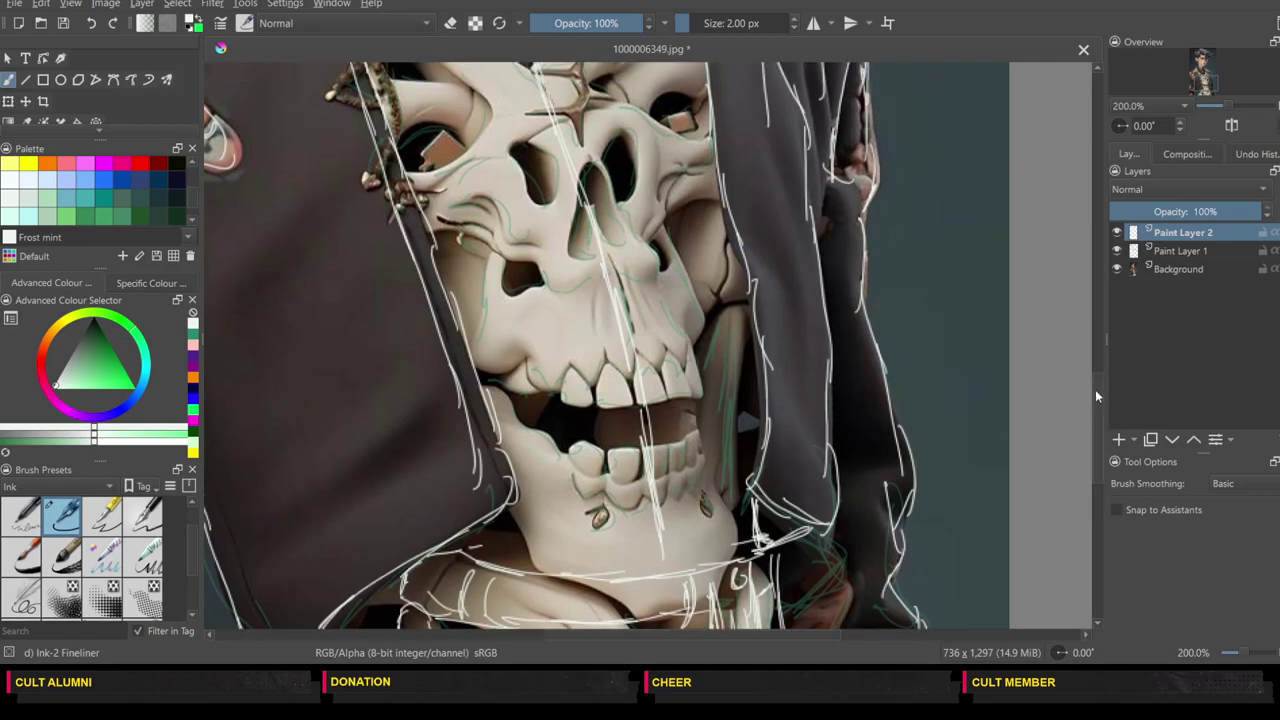
scroll(1094, 381, up, 6)
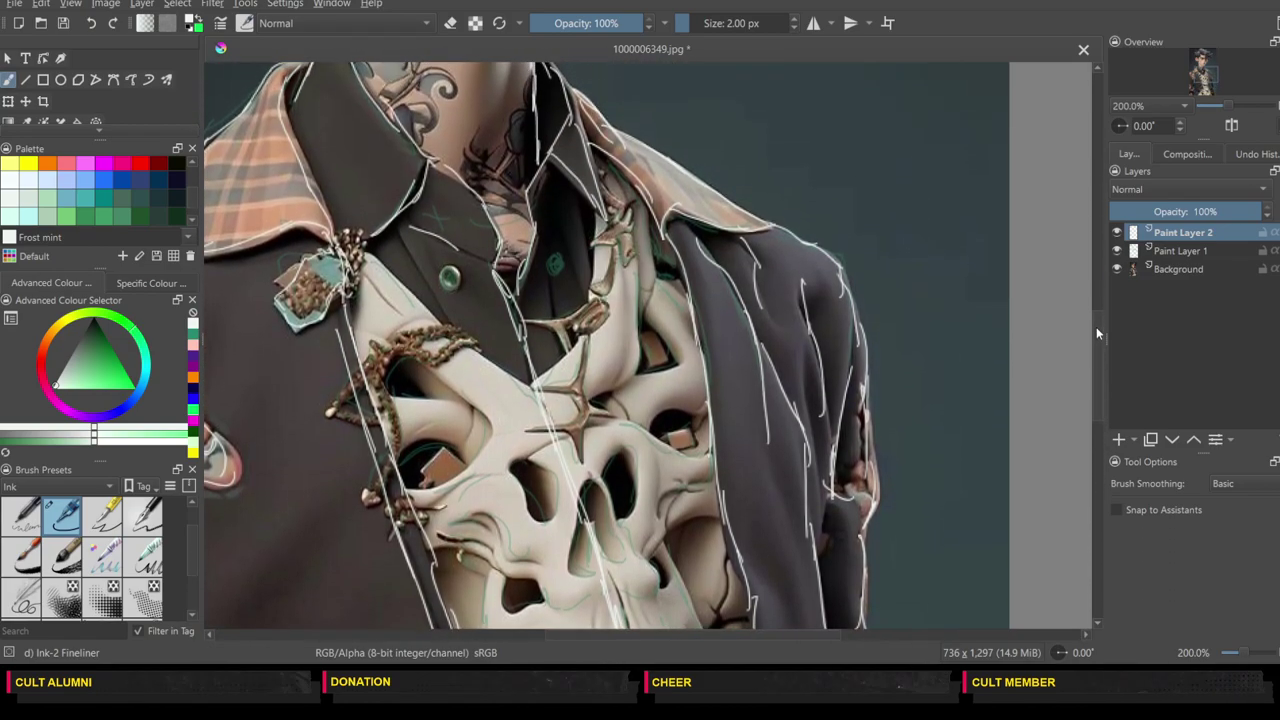
drag(1096, 323, 1098, 329)
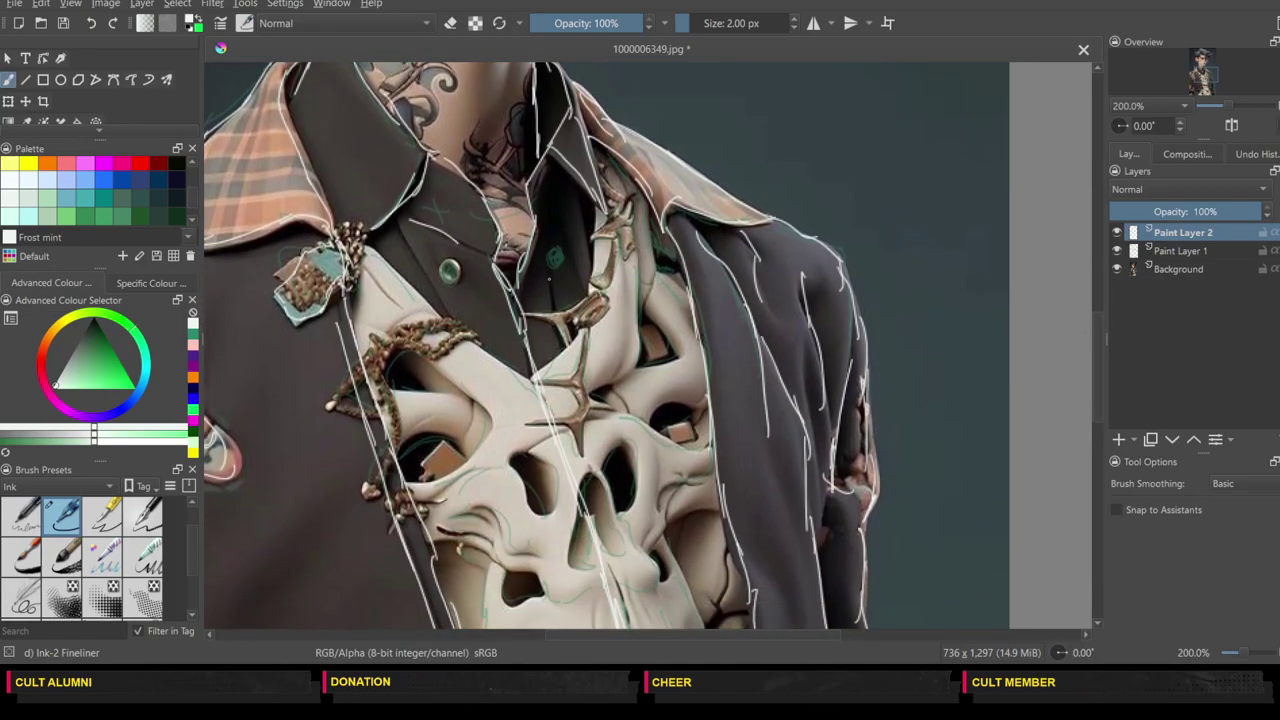
mouse_move(606, 227)
mouse_down()
mouse_move(591, 244)
mouse_move(622, 259)
mouse_move(630, 214)
mouse_move(615, 219)
mouse_up()
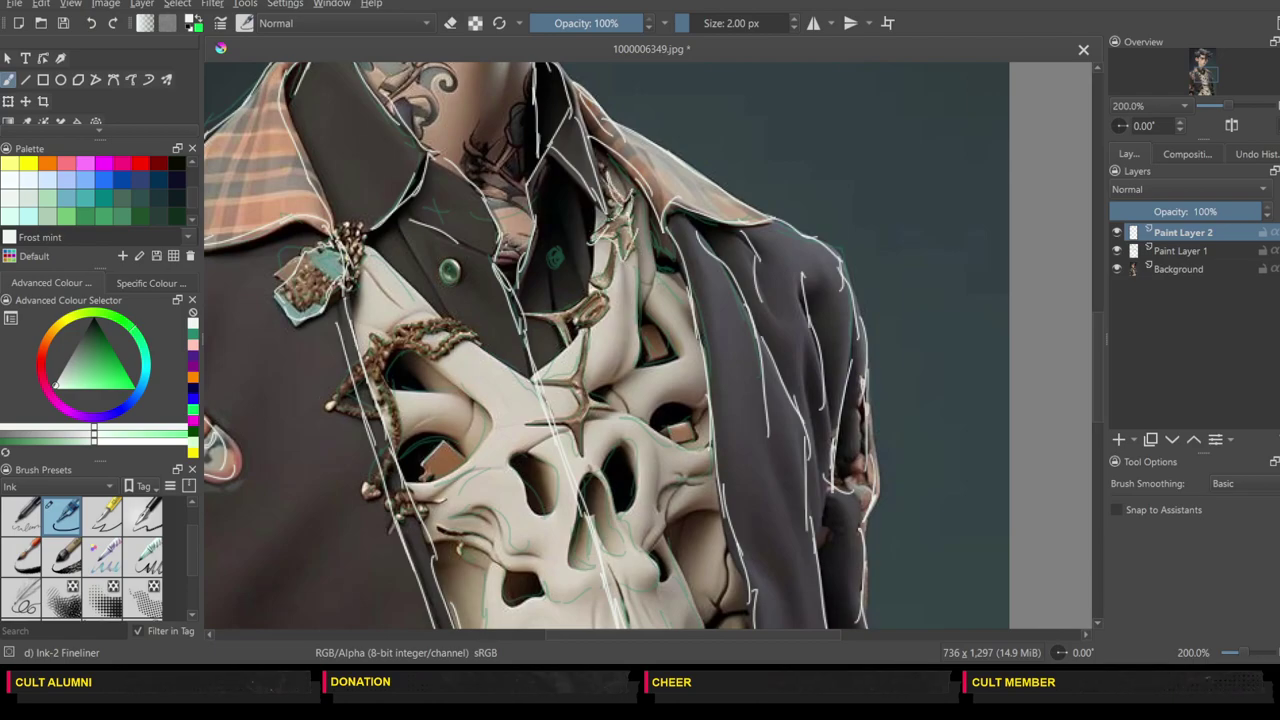
mouse_move(598, 292)
mouse_down()
mouse_move(568, 308)
mouse_move(566, 346)
mouse_move(608, 296)
mouse_up()
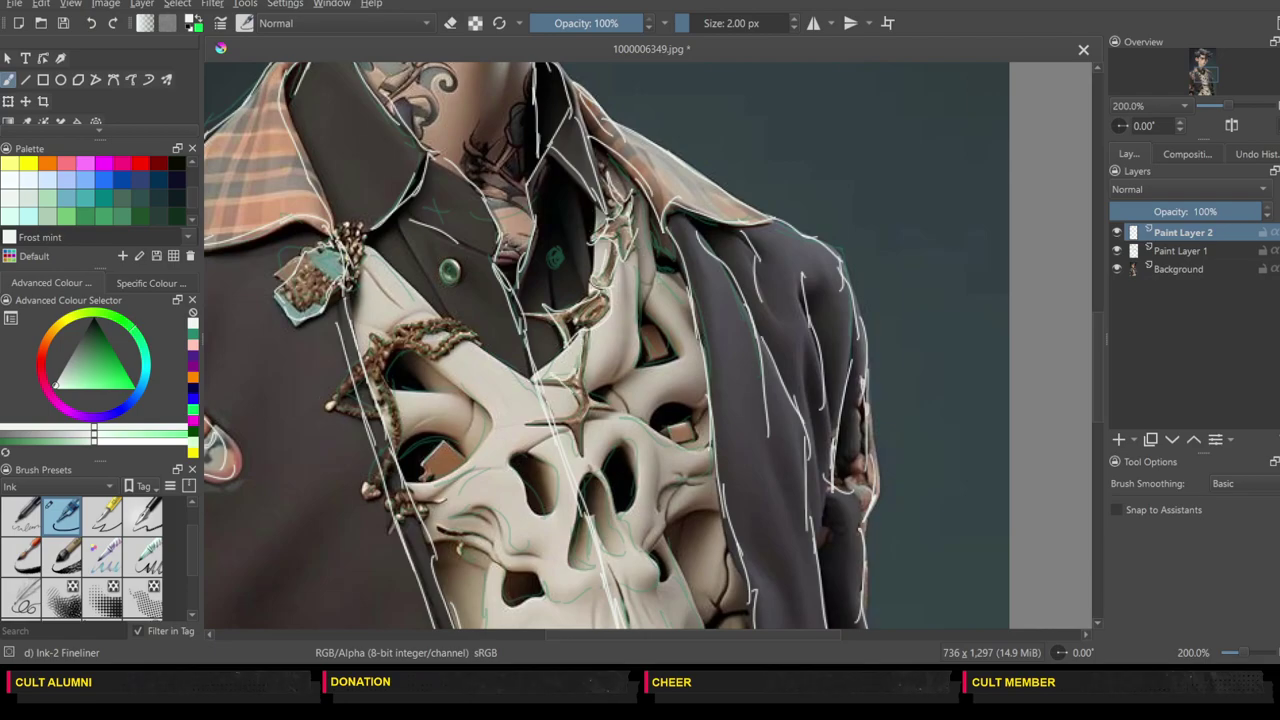
mouse_move(576, 393)
mouse_down()
mouse_move(558, 421)
mouse_move(586, 372)
mouse_move(584, 340)
mouse_up()
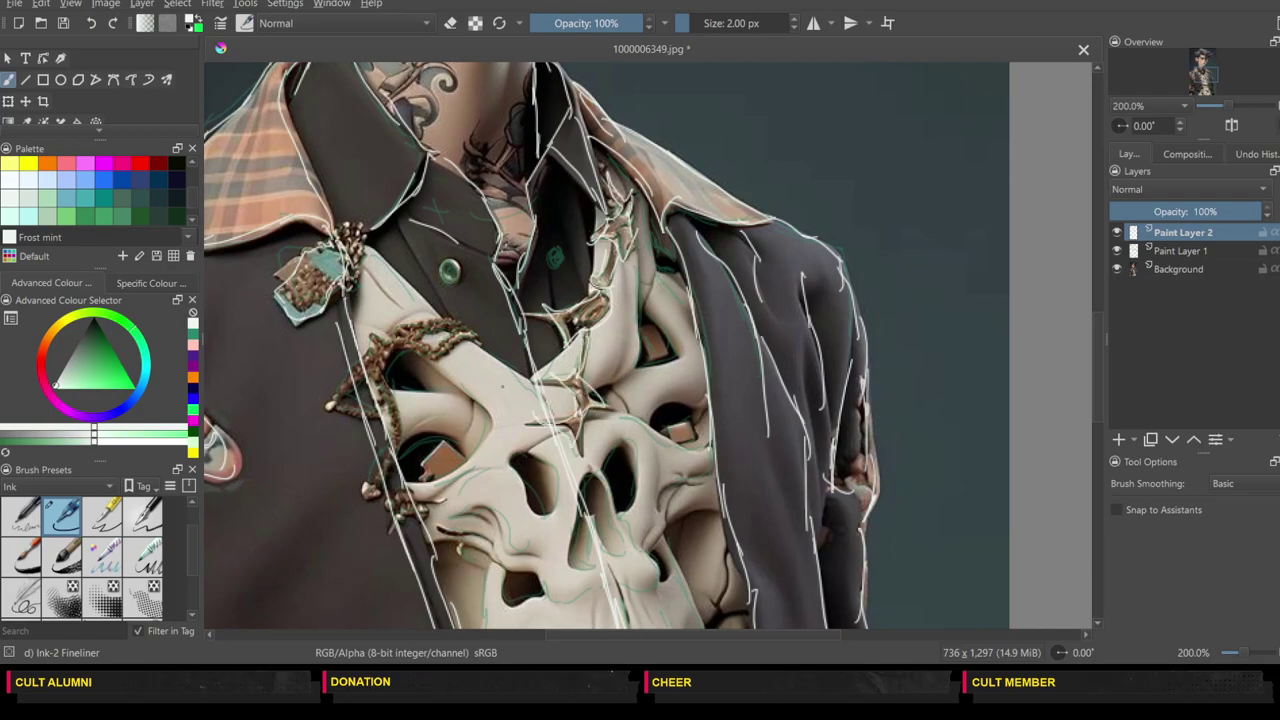
Step: Sketch spiky strokes over the chest bone and along the beaded chain up to its knot at the near collar
drag(505, 383, 530, 414)
mouse_move(504, 322)
mouse_down()
mouse_move(494, 356)
mouse_move(434, 368)
mouse_up()
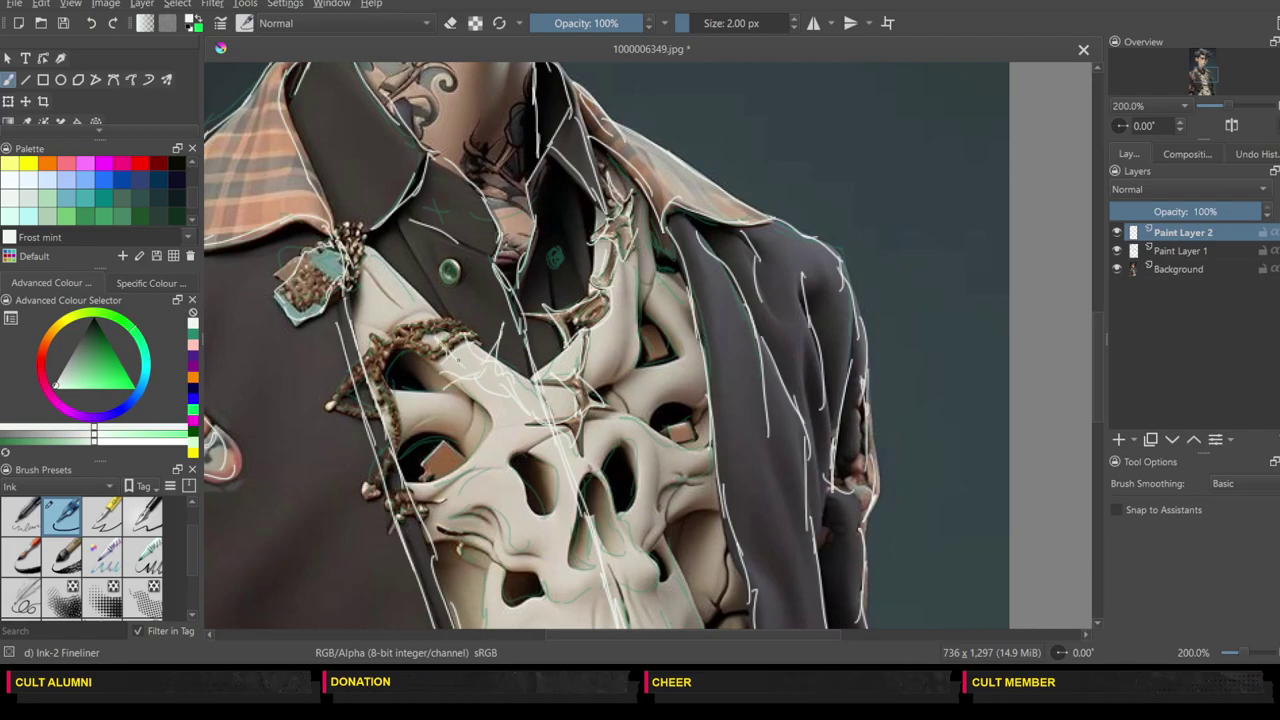
mouse_move(464, 320)
mouse_down()
mouse_move(394, 350)
mouse_move(410, 272)
mouse_move(418, 326)
mouse_up()
mouse_move(368, 246)
mouse_down()
mouse_move(394, 288)
mouse_move(360, 230)
mouse_up()
drag(354, 226, 372, 252)
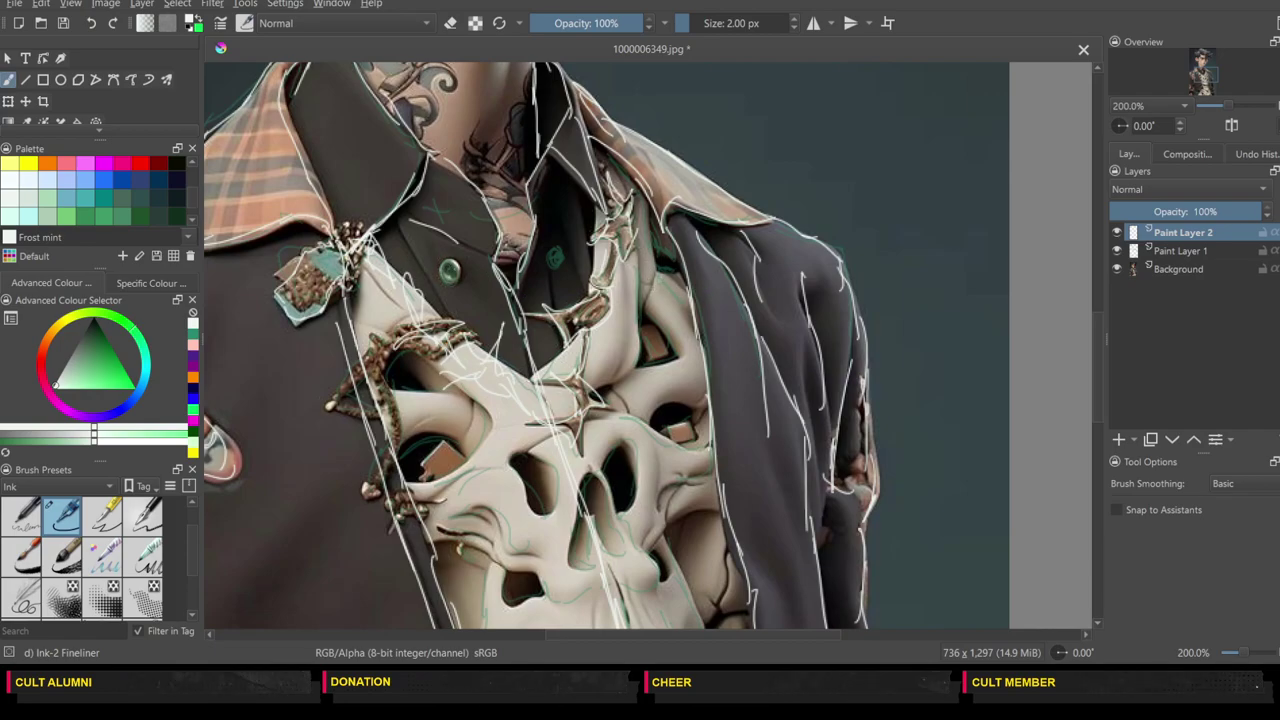
Step: Outline the two shirt buttons and add fold lines down the near chest and beside the far collar
drag(446, 262, 456, 278)
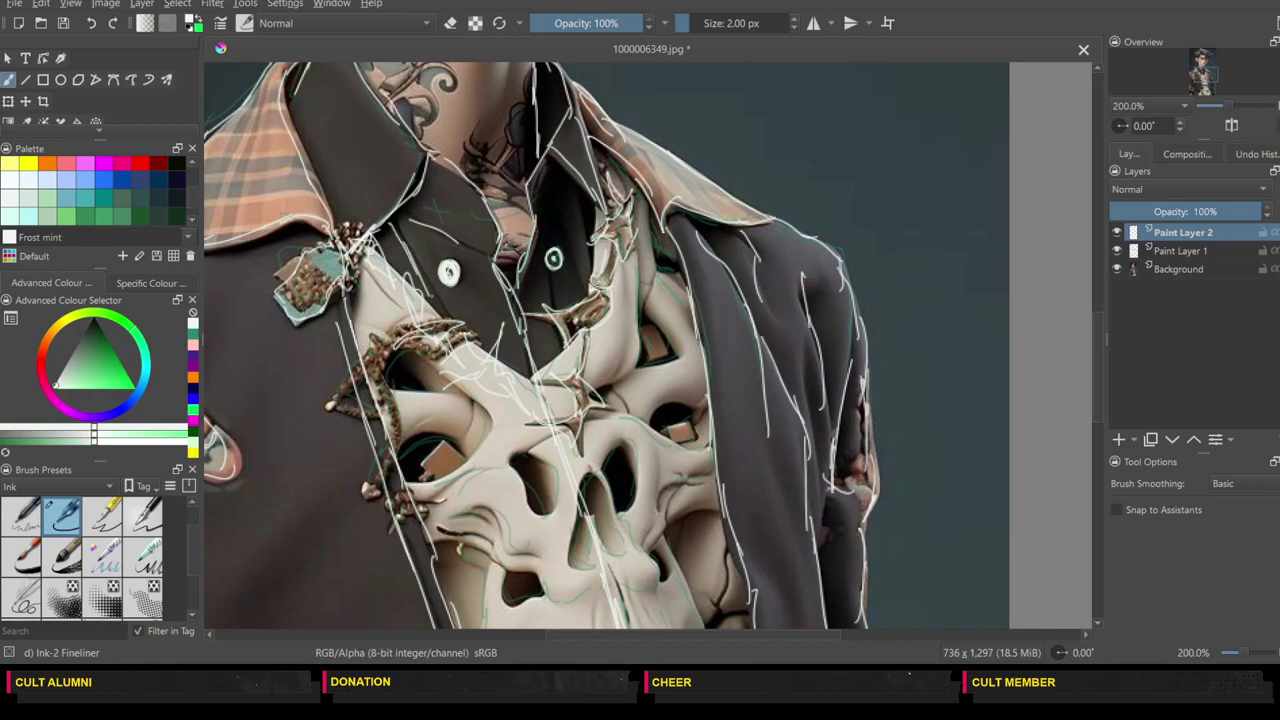
drag(485, 400, 576, 578)
drag(547, 236, 530, 276)
drag(545, 200, 545, 219)
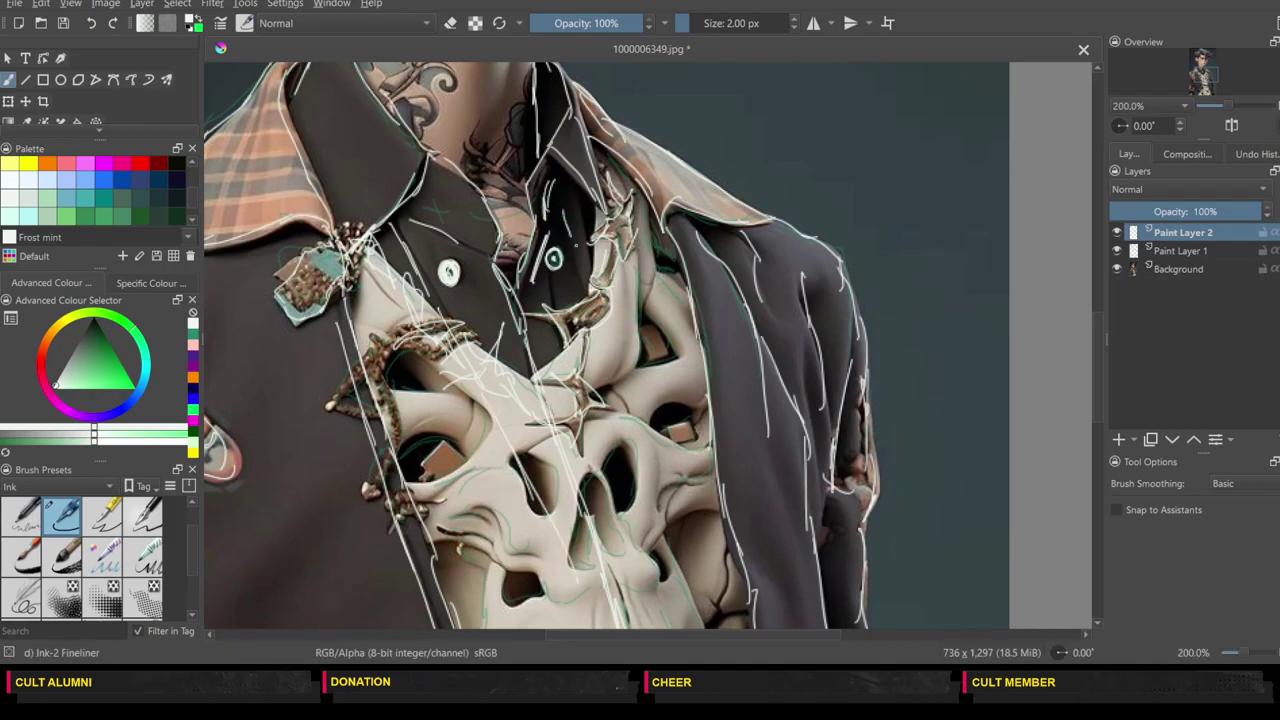
Step: Add long vertical shirt fold strokes over the skull's nose, upper jaw and teeth beside the centre line
scroll(824, 339, down, 5)
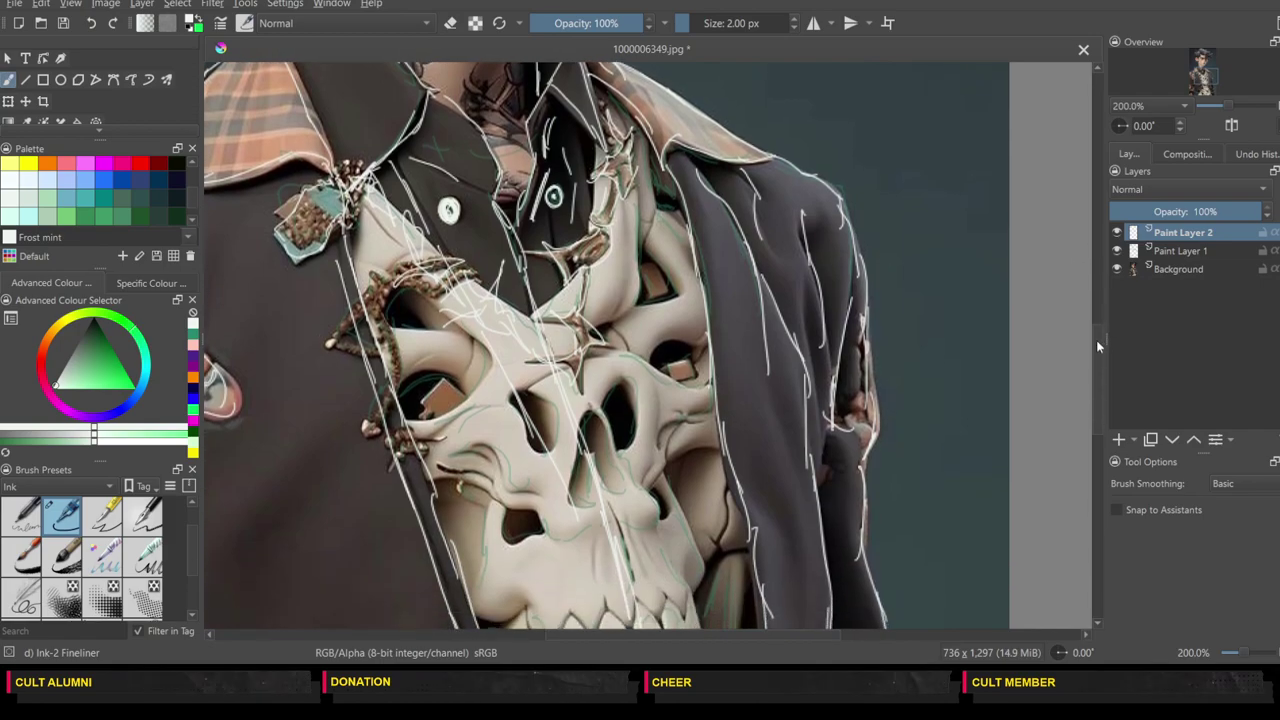
drag(576, 350, 588, 422)
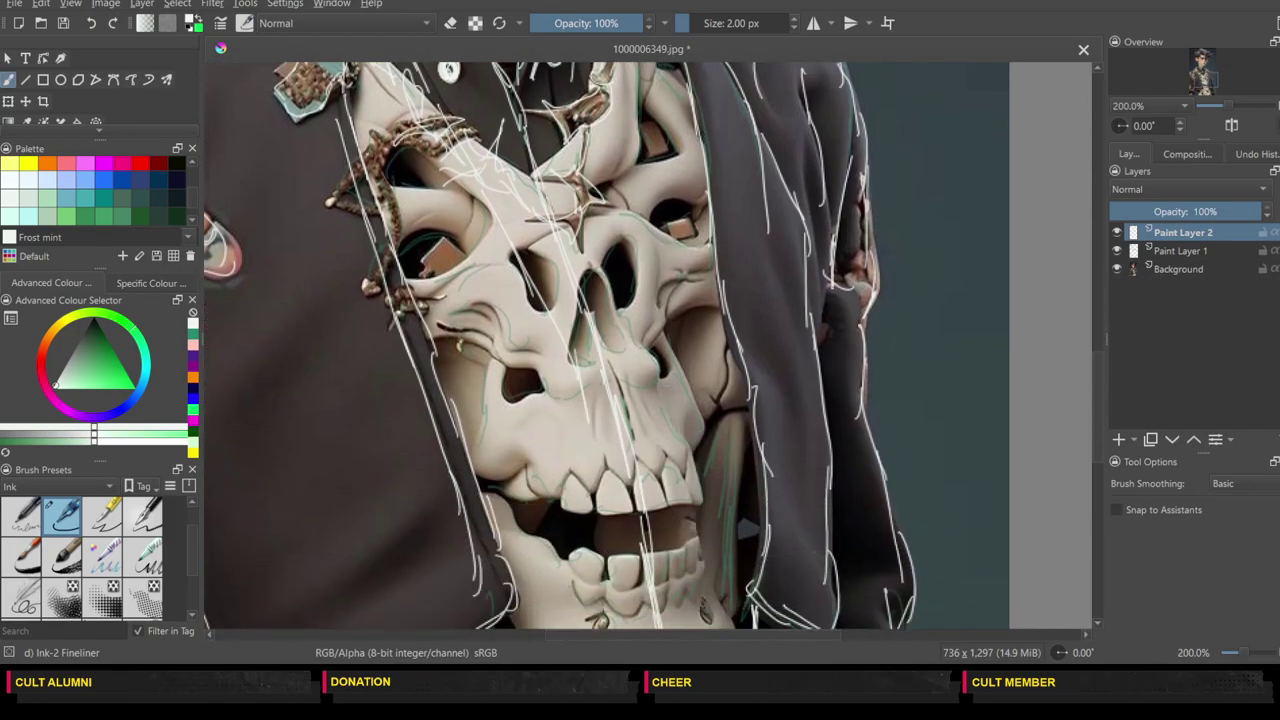
mouse_move(640, 340)
mouse_down()
mouse_move(646, 452)
mouse_move(640, 430)
mouse_up()
drag(642, 364, 651, 430)
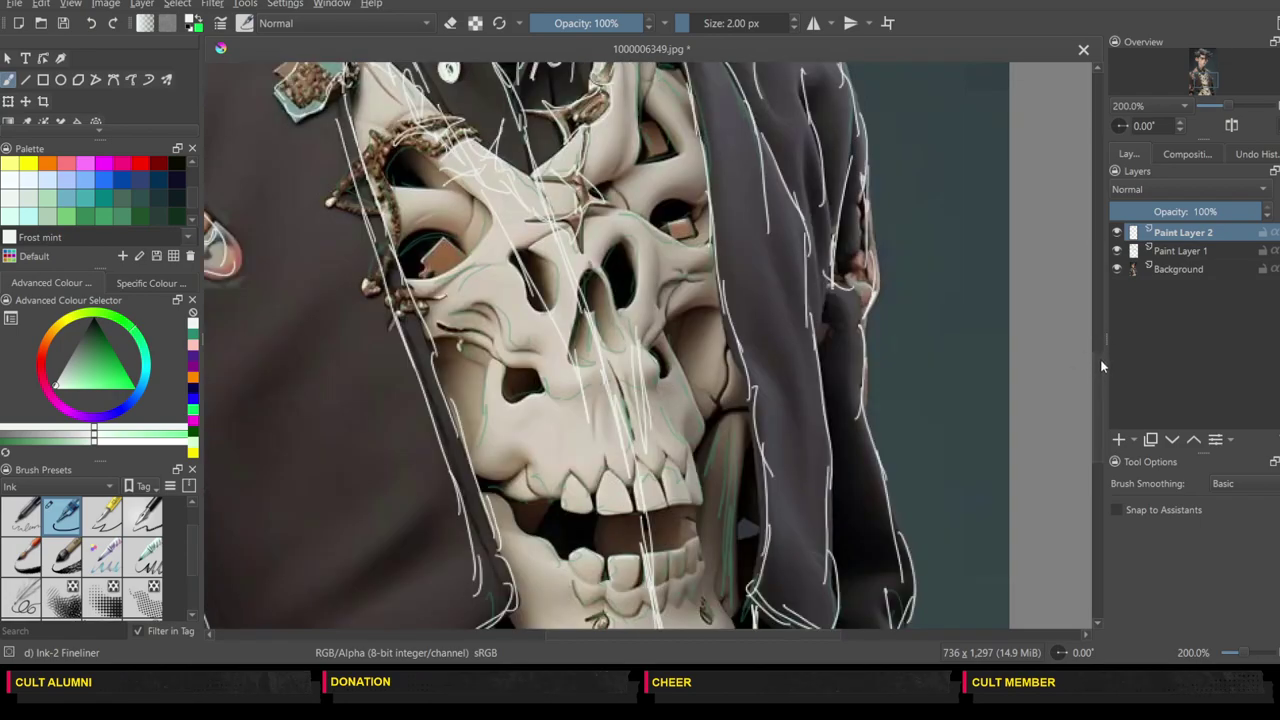
drag(1099, 360, 1094, 406)
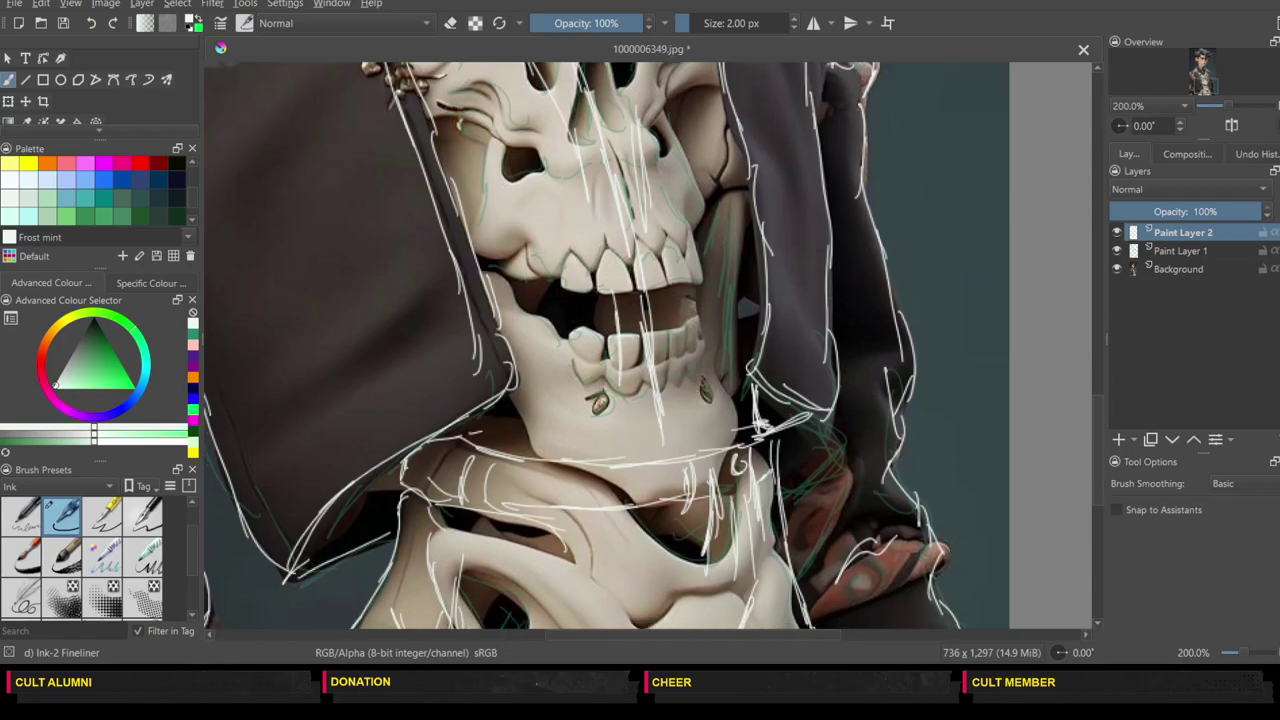
click(1100, 369)
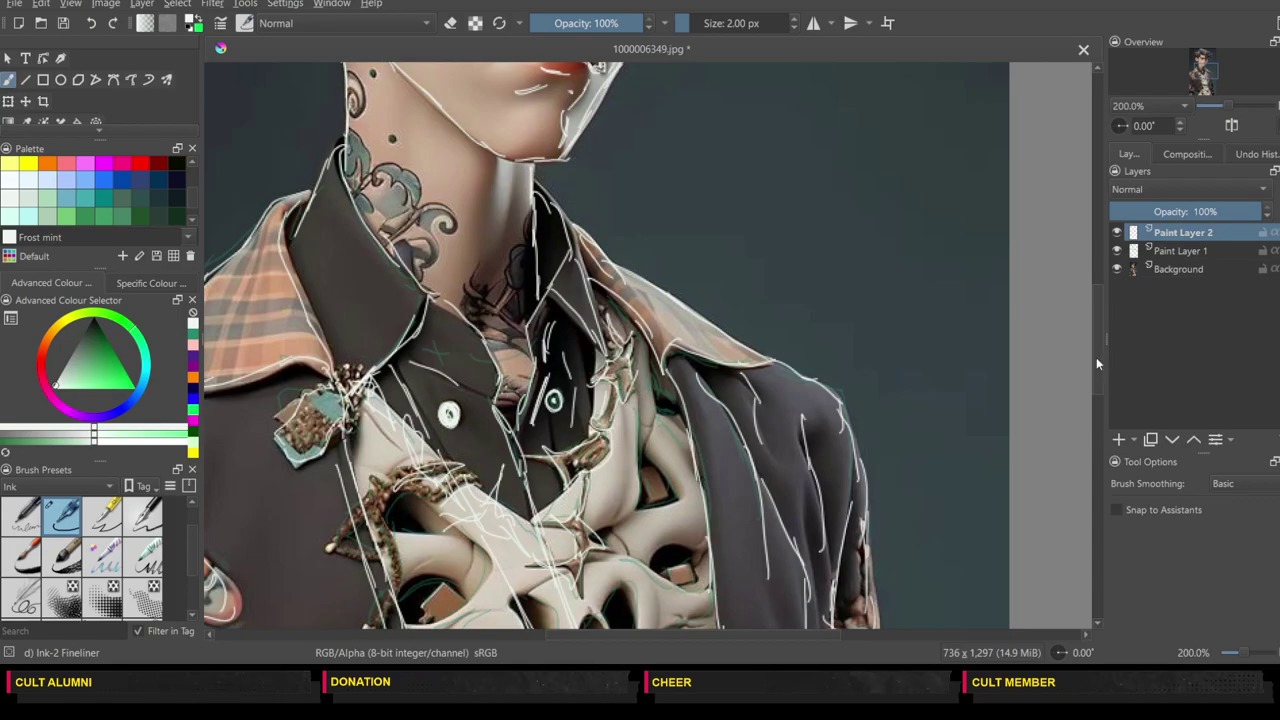
Step: Outline the scrollwork tattoo on the near side of the neck and the leafy tattoo inside the shirt collar
scroll(1096, 357, up, 5)
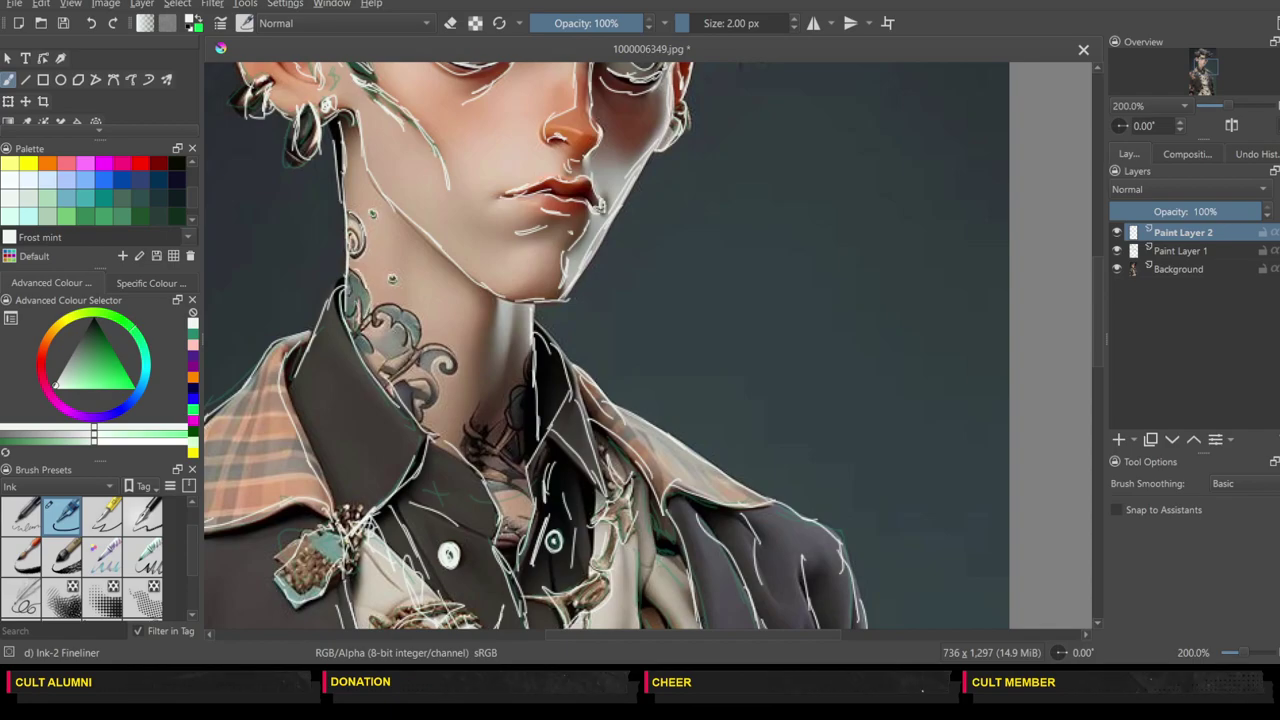
mouse_move(355, 335)
mouse_down()
mouse_move(366, 349)
mouse_move(399, 308)
mouse_move(408, 348)
mouse_move(417, 318)
mouse_move(382, 362)
mouse_move(440, 348)
mouse_move(420, 352)
mouse_move(432, 400)
mouse_move(408, 402)
mouse_move(423, 414)
mouse_move(399, 363)
mouse_move(409, 373)
mouse_up()
mouse_move(466, 424)
mouse_down()
mouse_move(486, 442)
mouse_move(510, 432)
mouse_move(529, 362)
mouse_move(520, 450)
mouse_move(484, 460)
mouse_move(484, 399)
mouse_move(509, 480)
mouse_move(491, 485)
mouse_move(526, 485)
mouse_move(505, 532)
mouse_move(519, 540)
mouse_move(528, 510)
mouse_up()
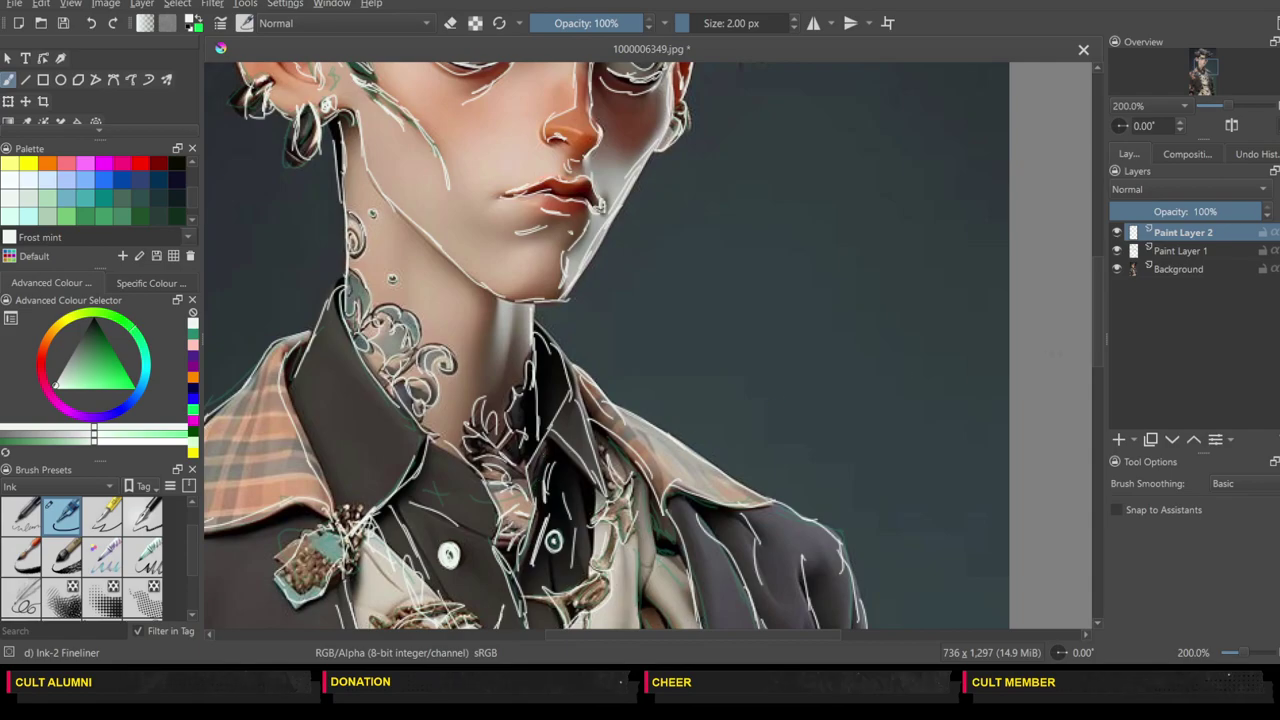
Step: Add short contour strokes beside the nose bridge, across the cheek and below the near eye
drag(1098, 343, 1096, 271)
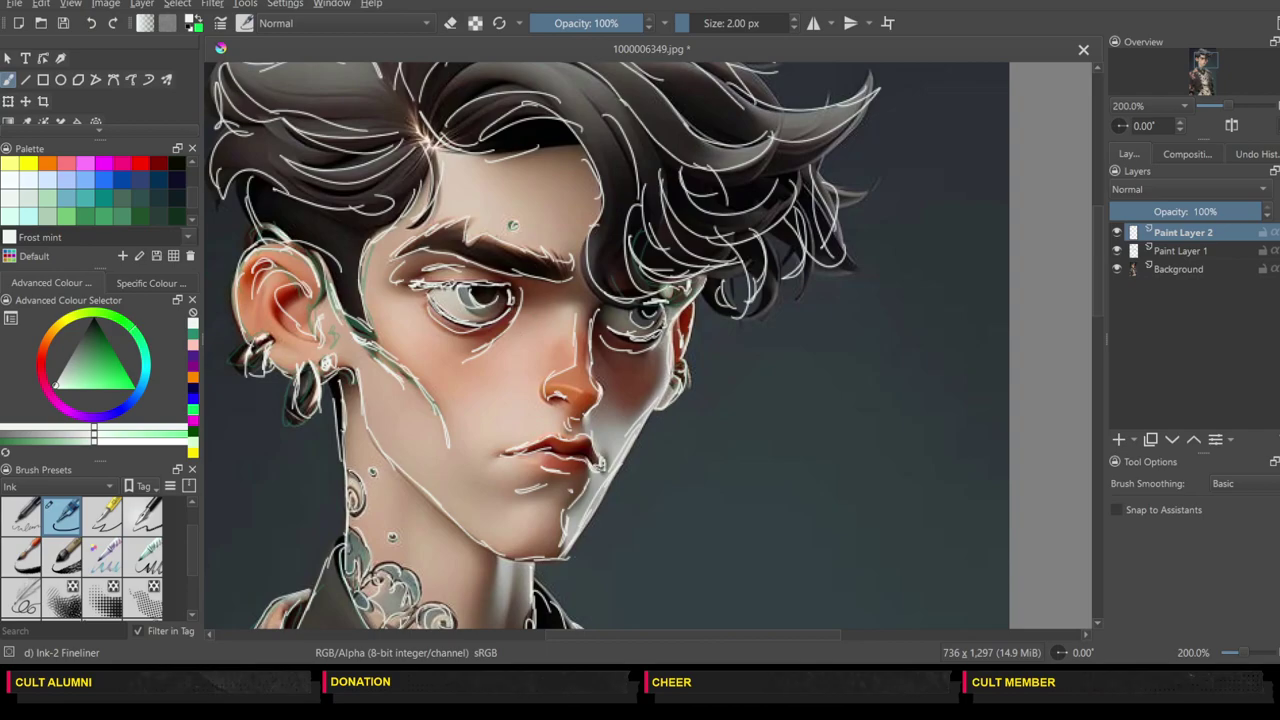
drag(525, 318, 569, 305)
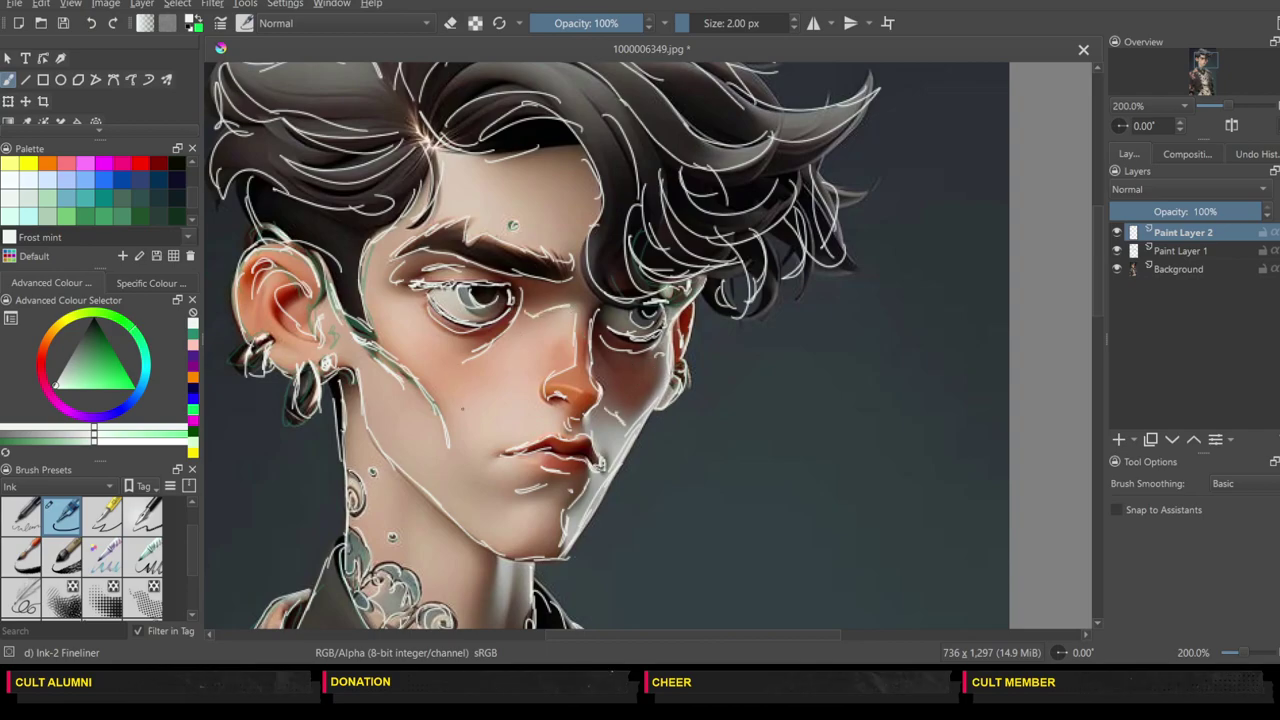
drag(462, 408, 522, 388)
mouse_move(387, 318)
mouse_down()
mouse_move(410, 341)
mouse_move(434, 340)
mouse_up()
Step: Add a new paint layer directly above the Background layer, beneath the line art
click(1099, 348)
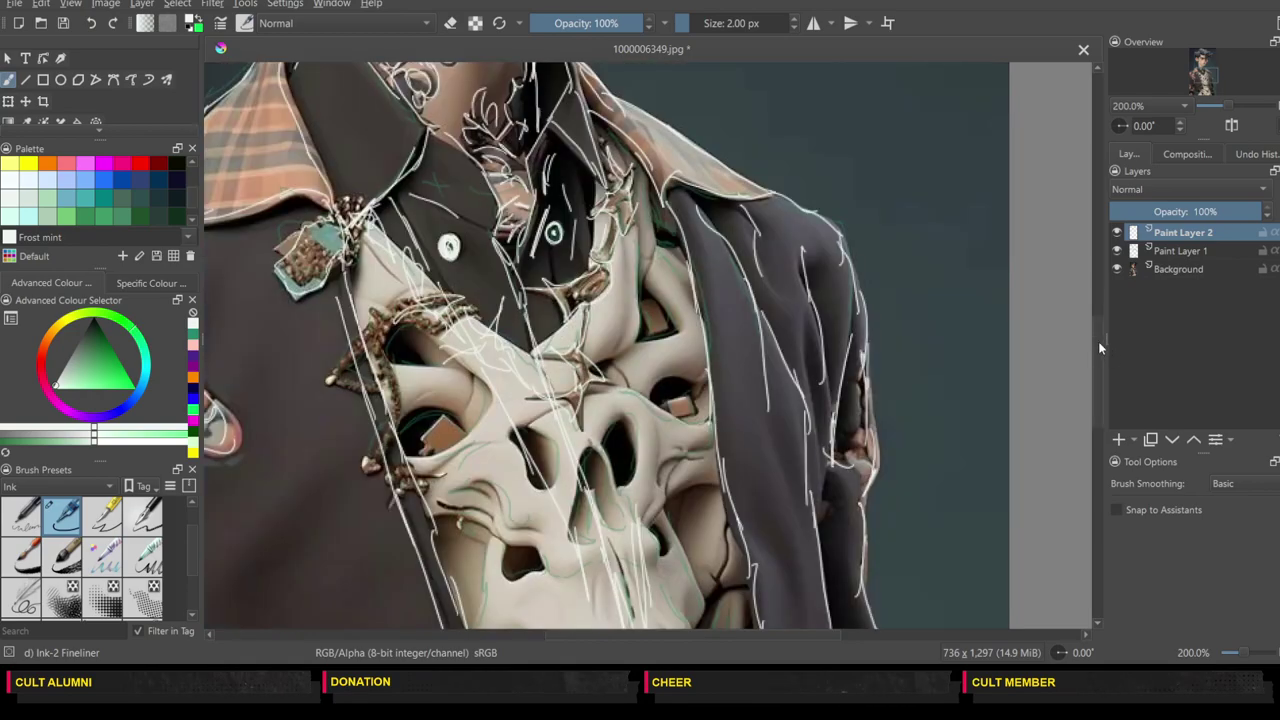
drag(1101, 347, 1101, 372)
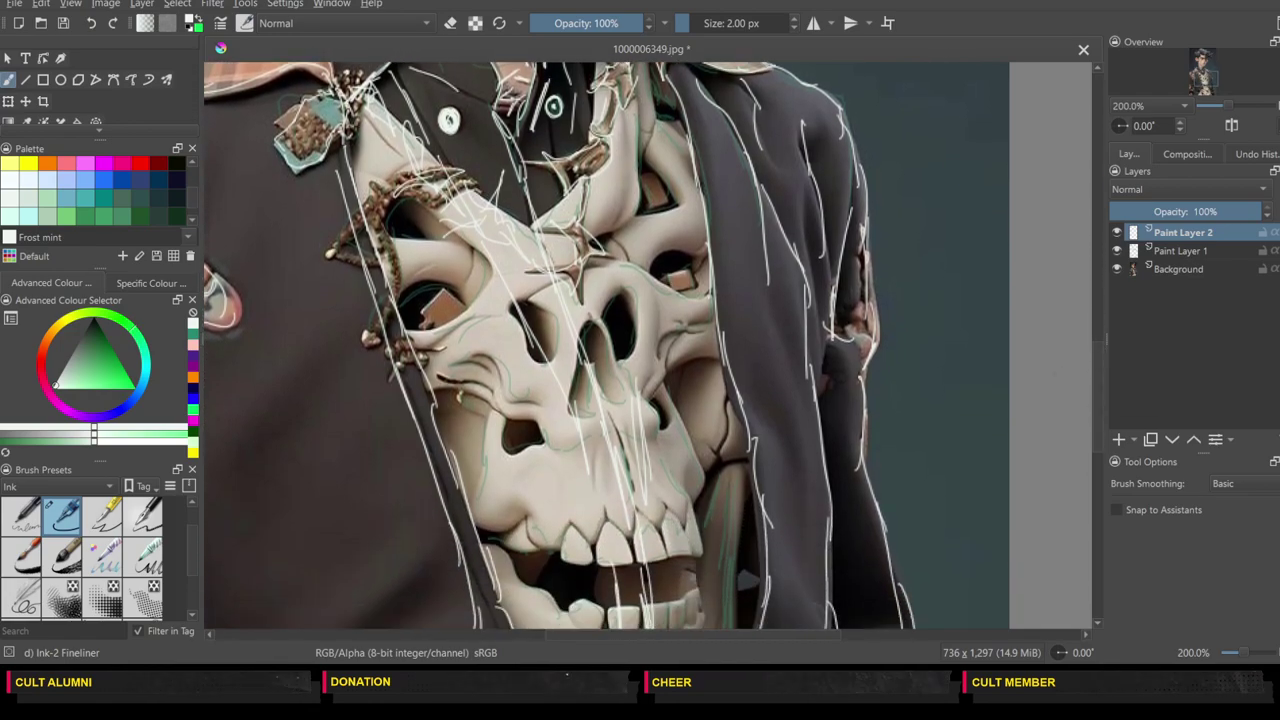
key(ctrl+minus)
key(ctrl+minus)
key(ctrl+minus)
key(ctrl+minus)
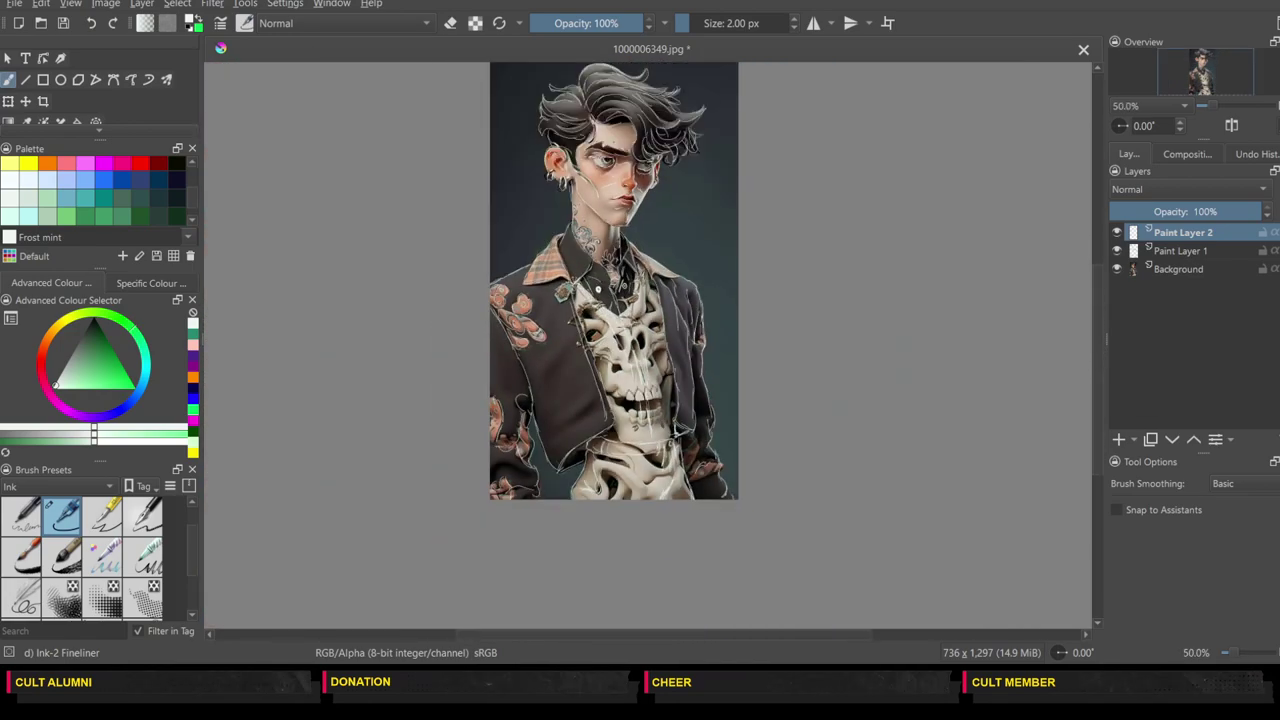
drag(1097, 346, 1099, 317)
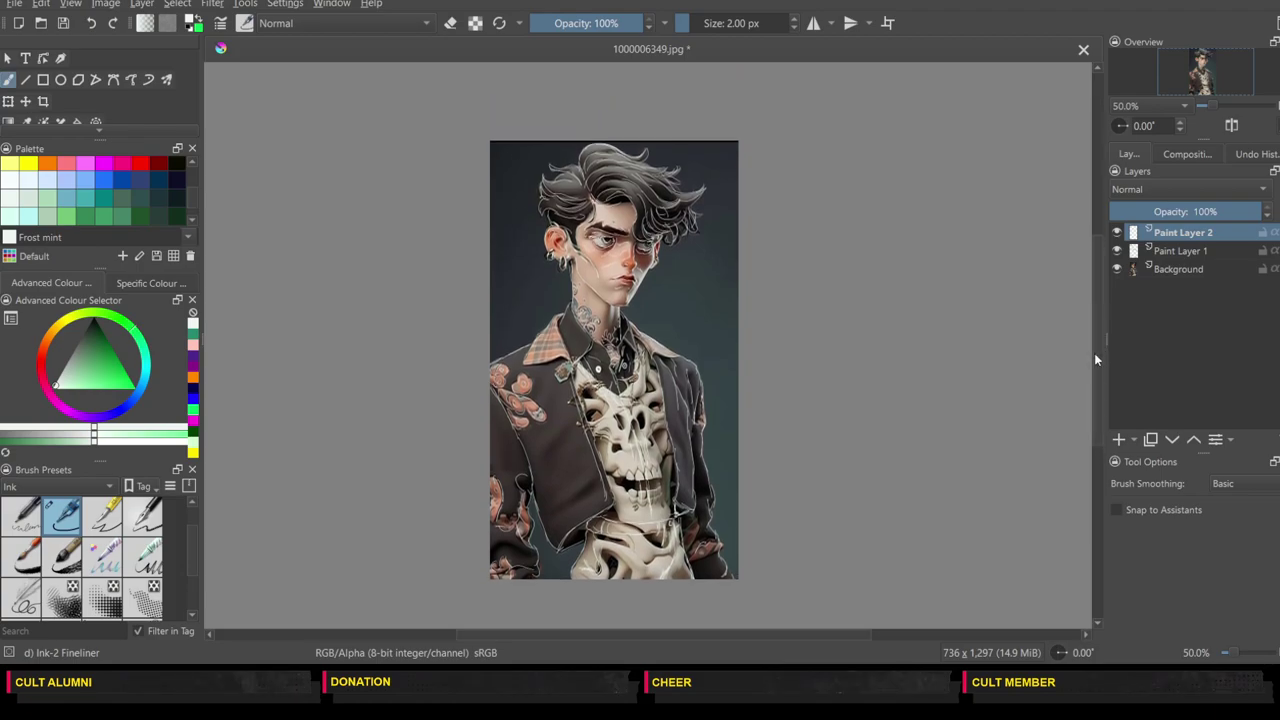
click(1185, 272)
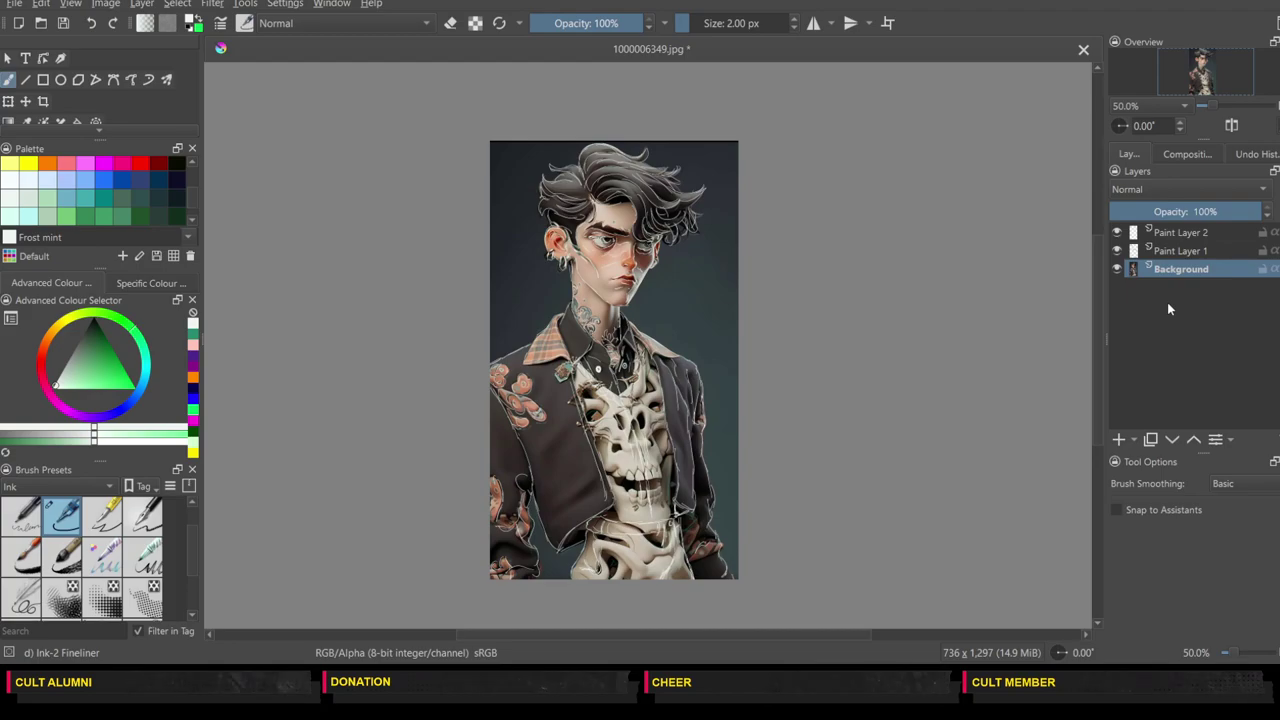
click(1118, 439)
Step: Cover the whole canvas on the new layer in dark green using Airbrush Soft at 600 px
click(104, 335)
drag(104, 335, 100, 327)
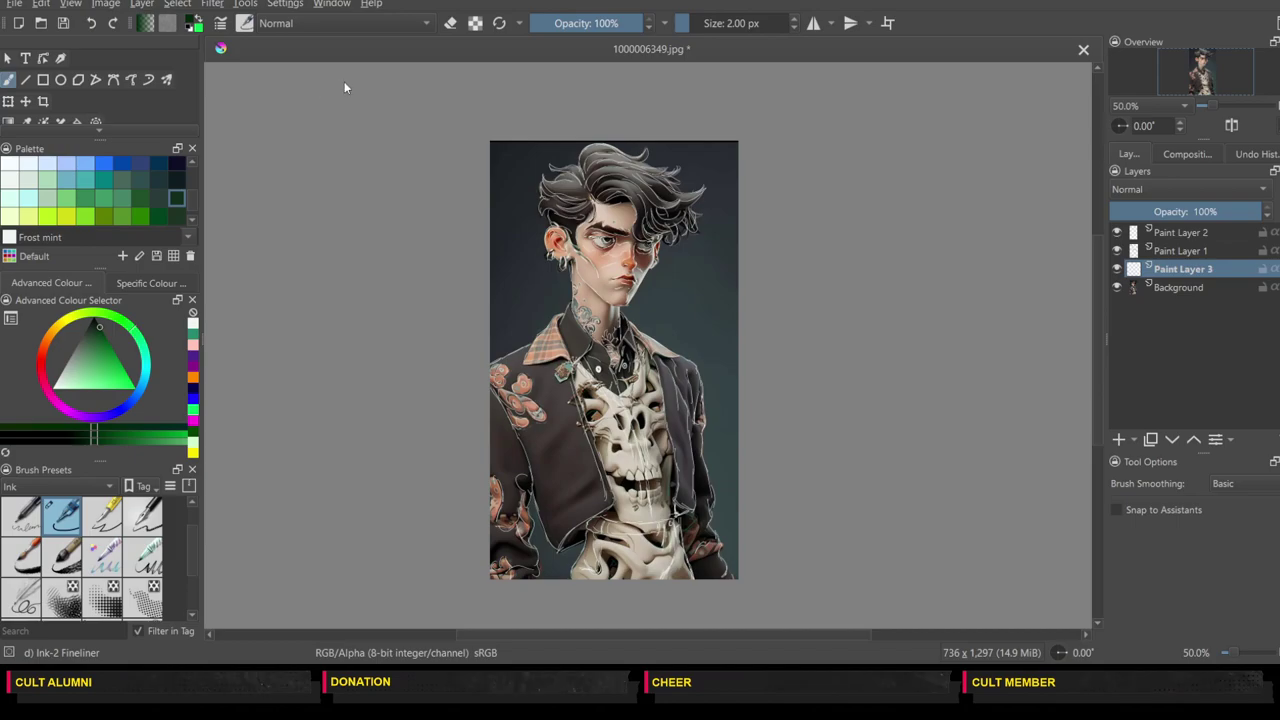
key(/)
mouse_move(561, 221)
mouse_down()
mouse_move(525, 215)
mouse_move(621, 199)
mouse_move(630, 235)
mouse_move(552, 308)
mouse_move(515, 250)
mouse_move(580, 190)
mouse_move(628, 192)
mouse_move(643, 300)
mouse_move(512, 333)
mouse_move(475, 308)
mouse_move(560, 281)
mouse_move(643, 345)
mouse_move(570, 490)
mouse_move(520, 475)
mouse_move(622, 430)
mouse_move(700, 465)
mouse_move(673, 535)
mouse_move(590, 575)
mouse_move(530, 580)
mouse_move(608, 478)
mouse_move(560, 540)
mouse_move(457, 520)
mouse_move(579, 365)
mouse_move(449, 237)
mouse_move(715, 230)
mouse_move(459, 319)
mouse_move(695, 376)
mouse_move(590, 472)
mouse_move(552, 545)
mouse_move(760, 521)
mouse_move(662, 508)
mouse_move(470, 445)
mouse_up()
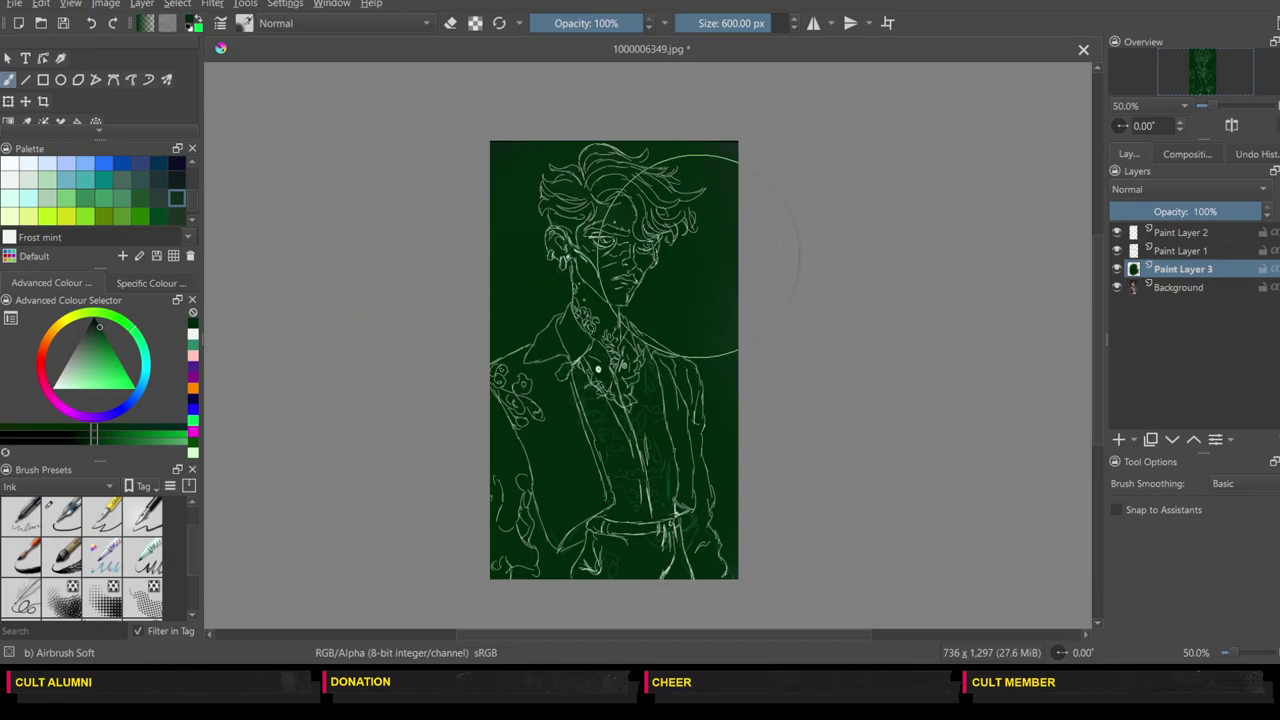
Step: Check the line art against the green backing, then hide Paint Layer 1 while keeping Paint Layer 2 and Paint Layer 3 shown
key(plus)
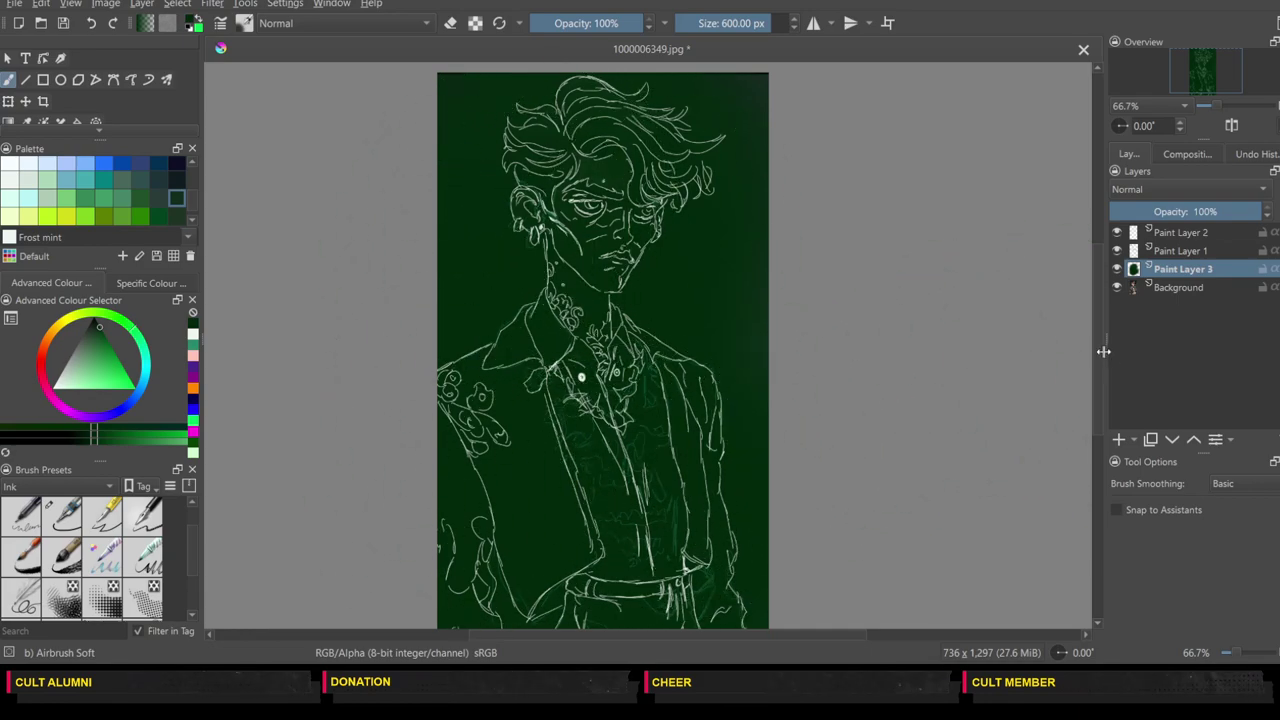
scroll(1096, 354, down, 5)
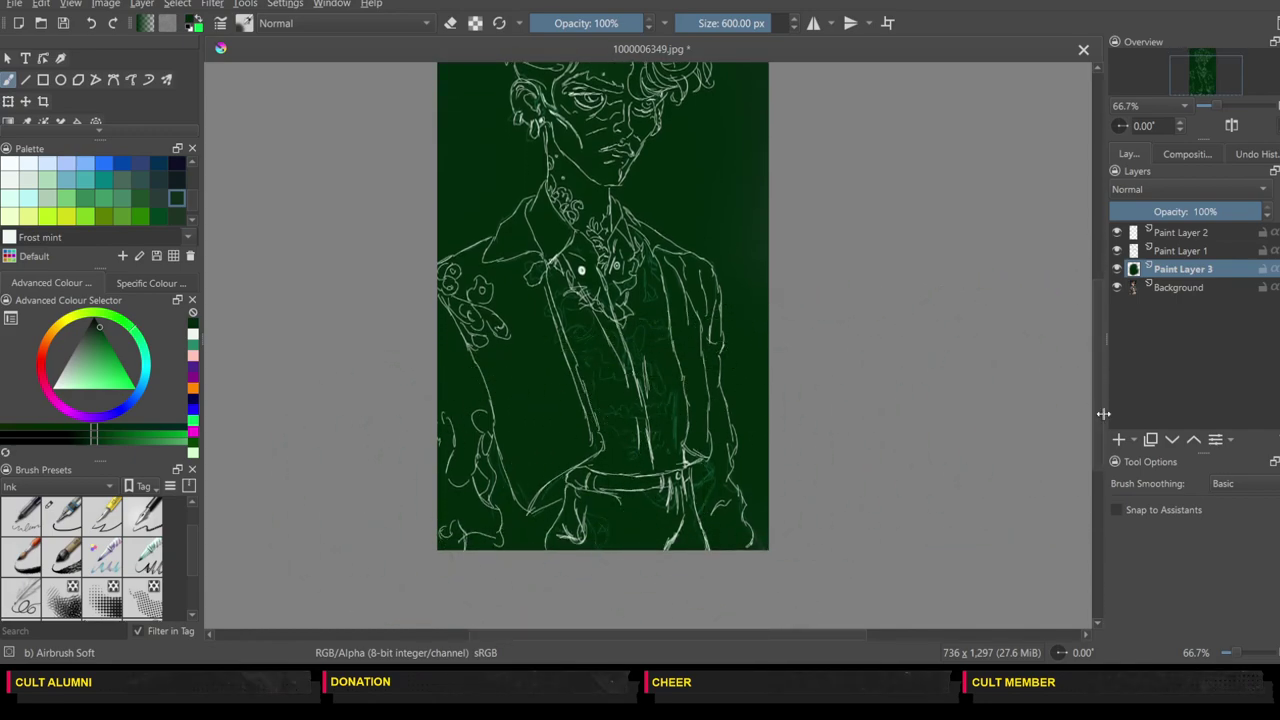
scroll(1095, 390, up, 2)
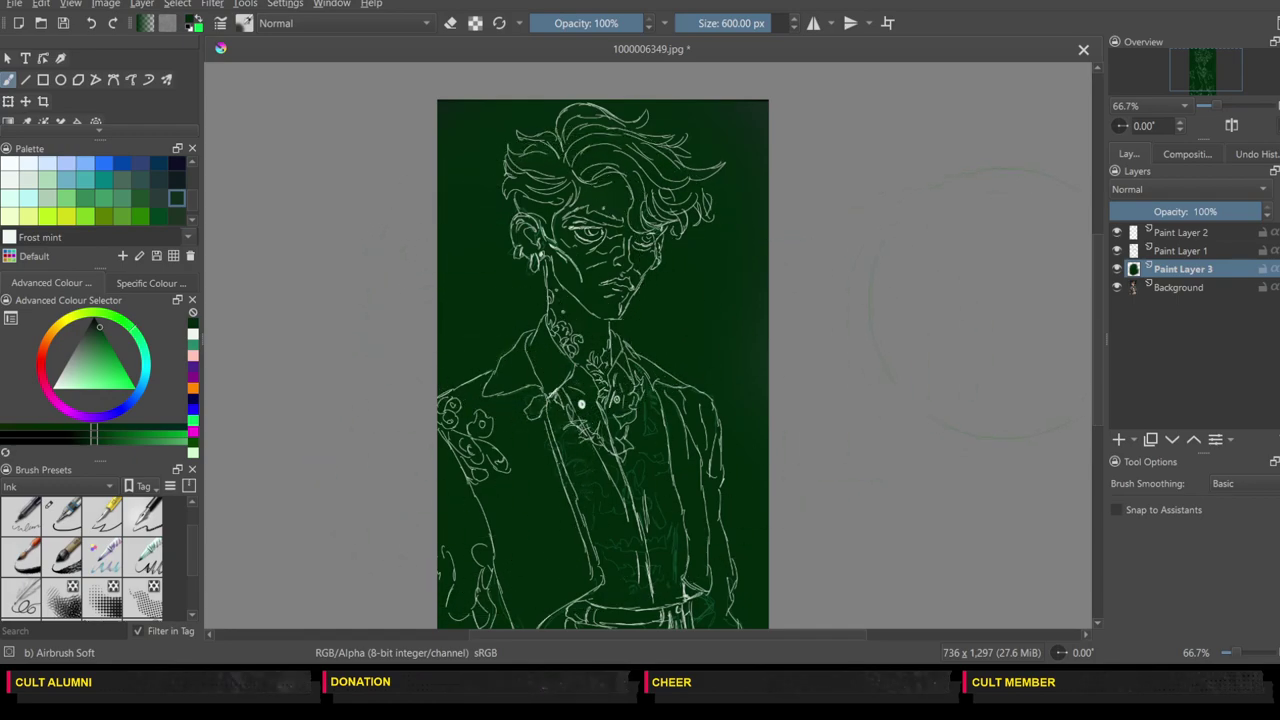
scroll(1100, 370, down, 5)
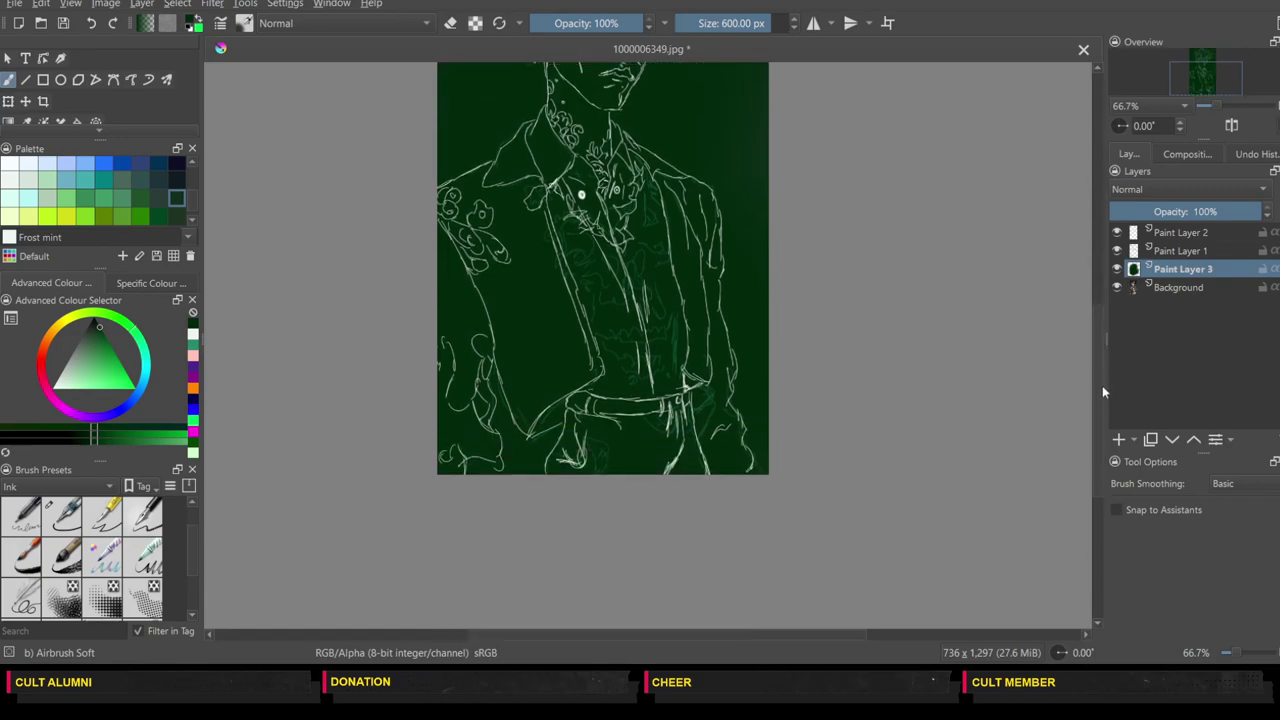
drag(1102, 386, 1098, 328)
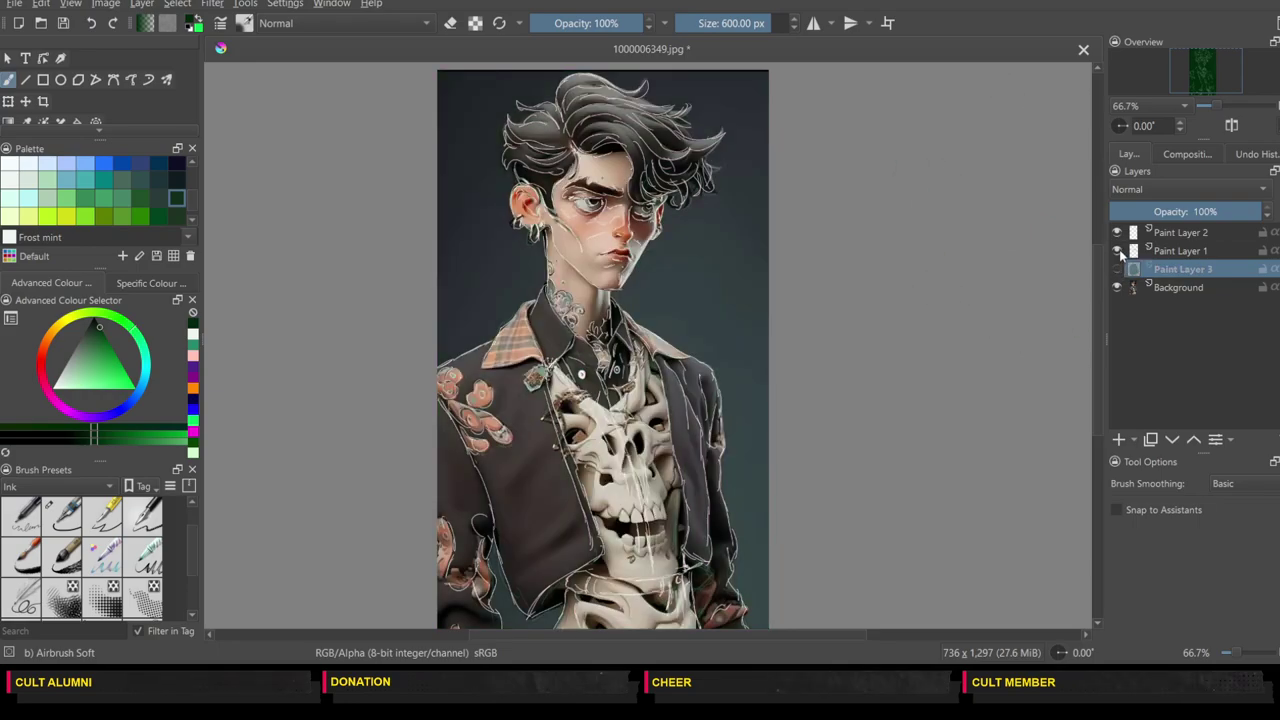
click(1117, 232)
click(1117, 250)
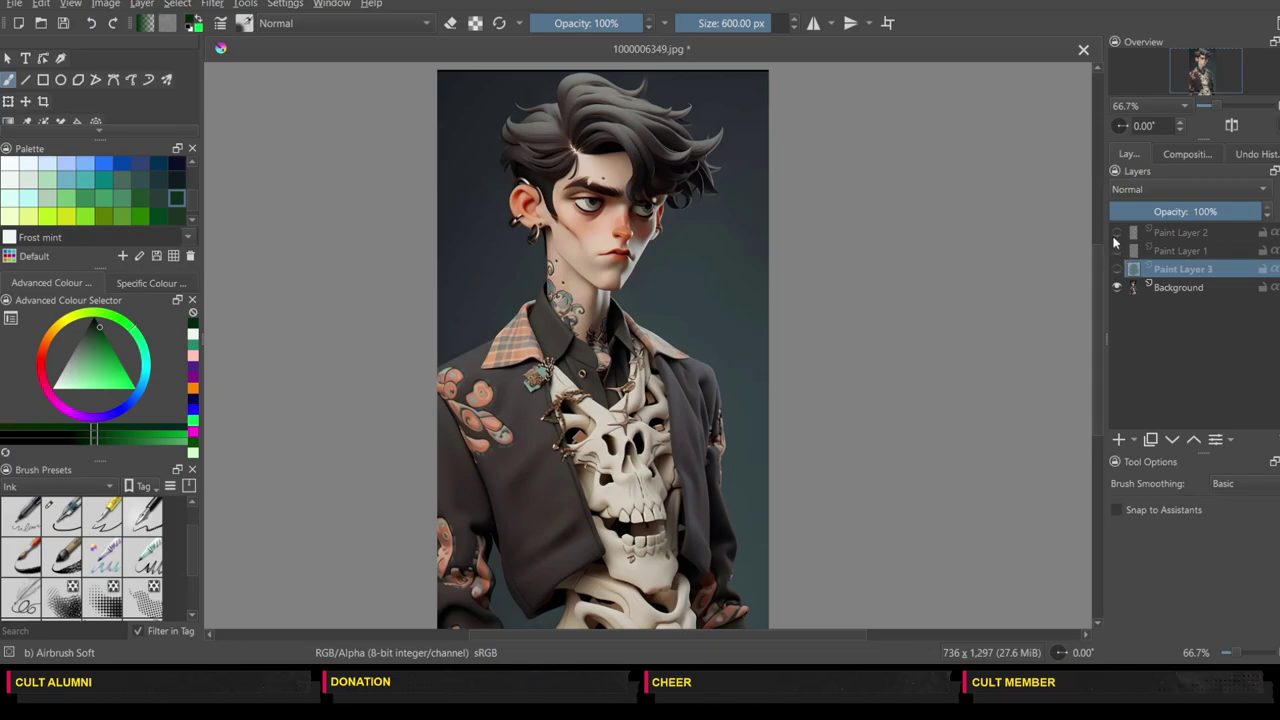
click(1117, 232)
click(1117, 269)
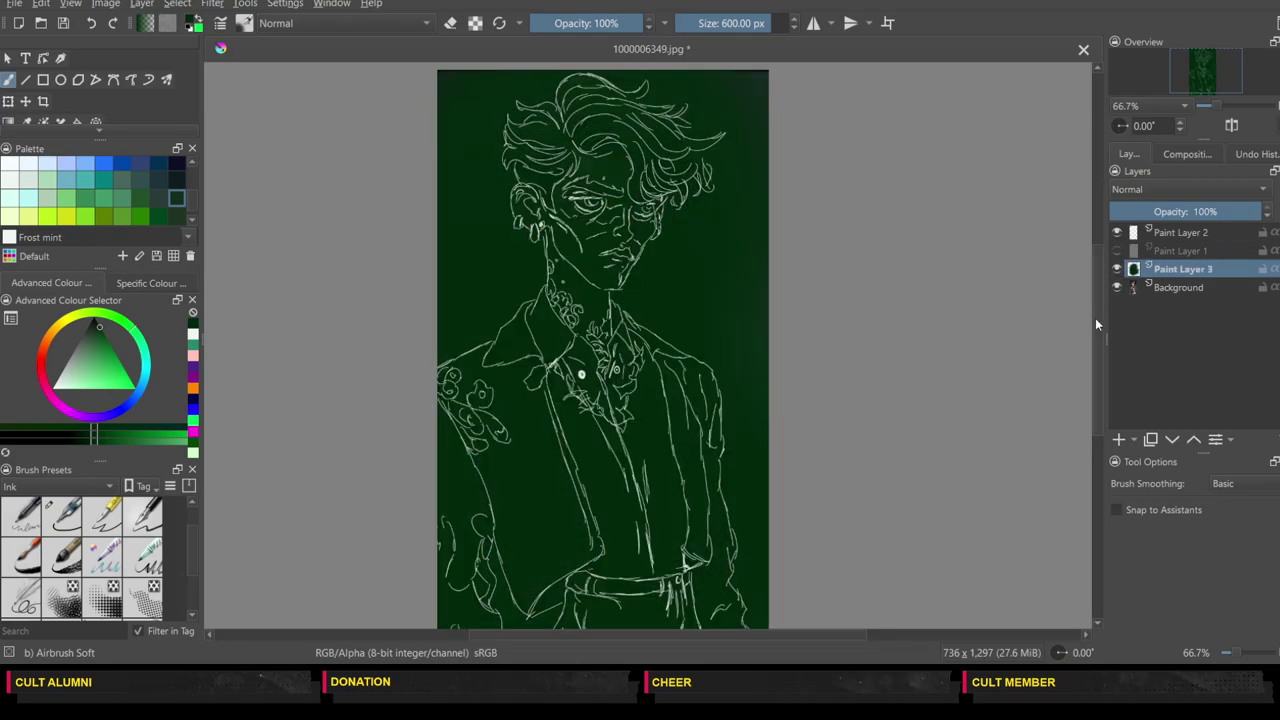
Step: Compare the traced lines with the reference by toggling the visibility of Paint Layer 2, Paint Layer 3 and Background
mouse_move(1095, 318)
mouse_down()
mouse_move(1093, 353)
mouse_move(1095, 325)
mouse_up()
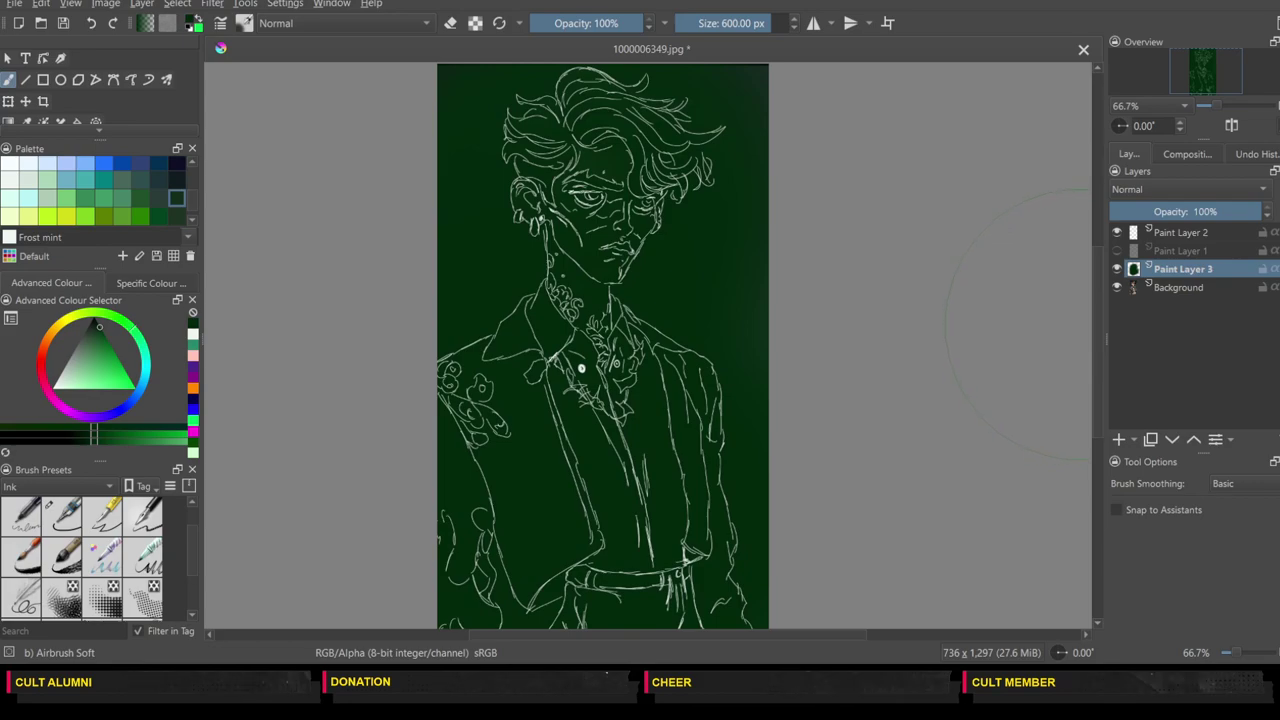
click(1117, 269)
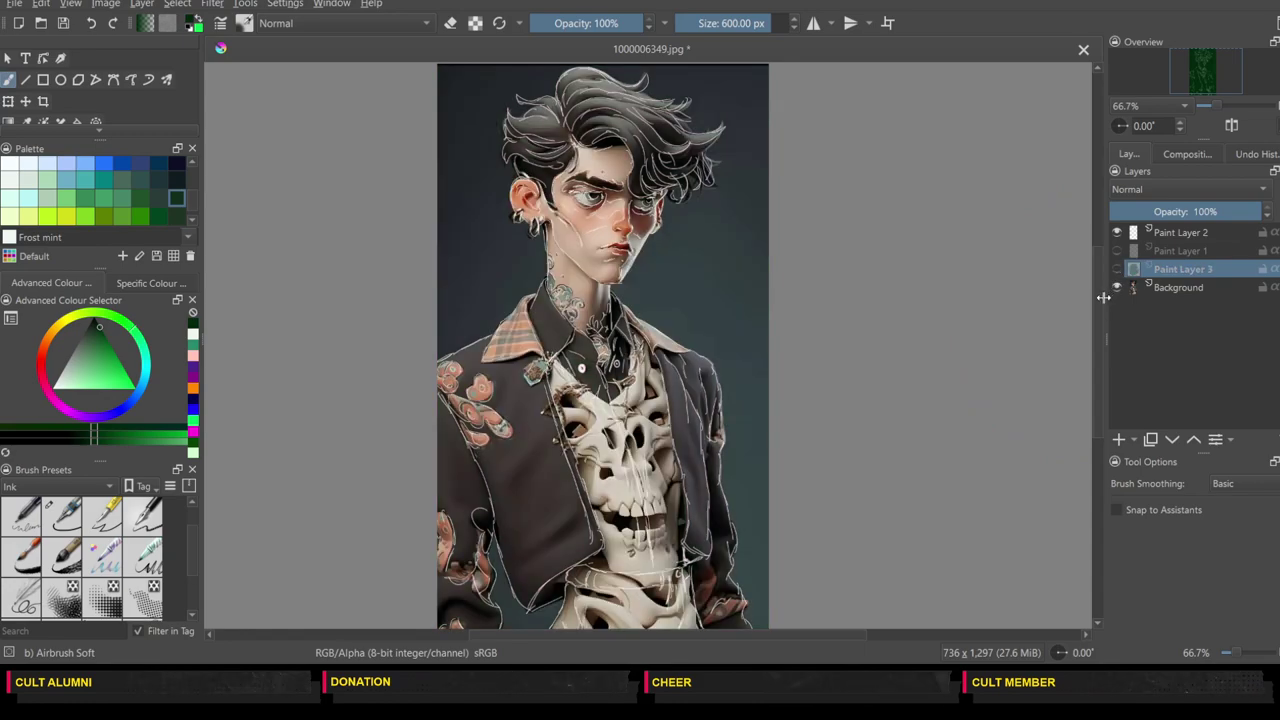
mouse_move(1098, 305)
mouse_down()
mouse_move(1093, 336)
mouse_move(1097, 298)
mouse_up()
click(1117, 232)
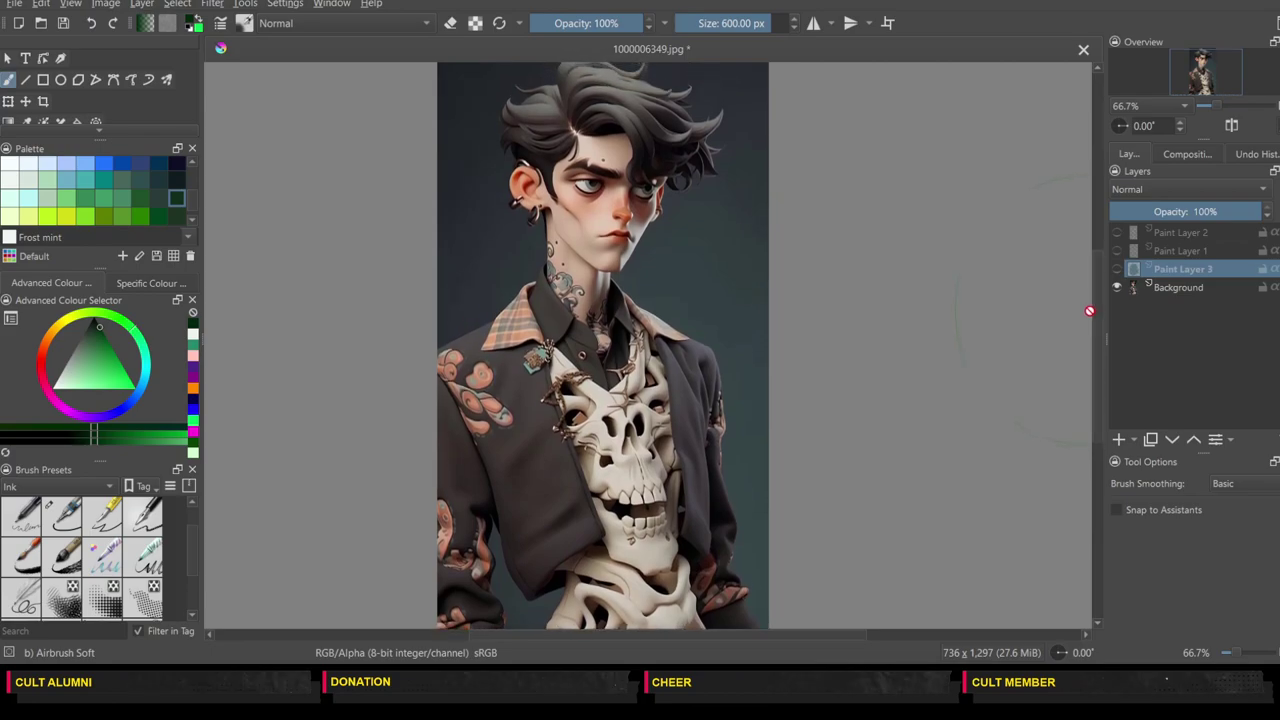
click(1117, 232)
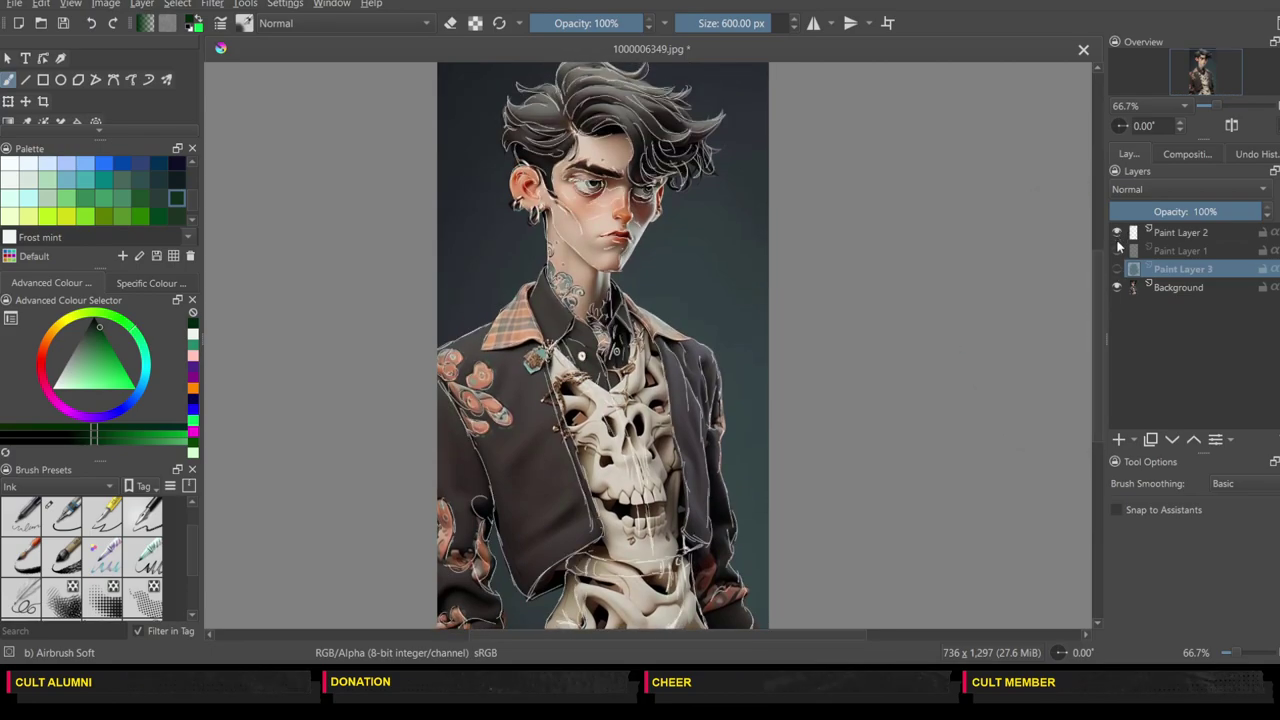
click(1117, 287)
click(1116, 270)
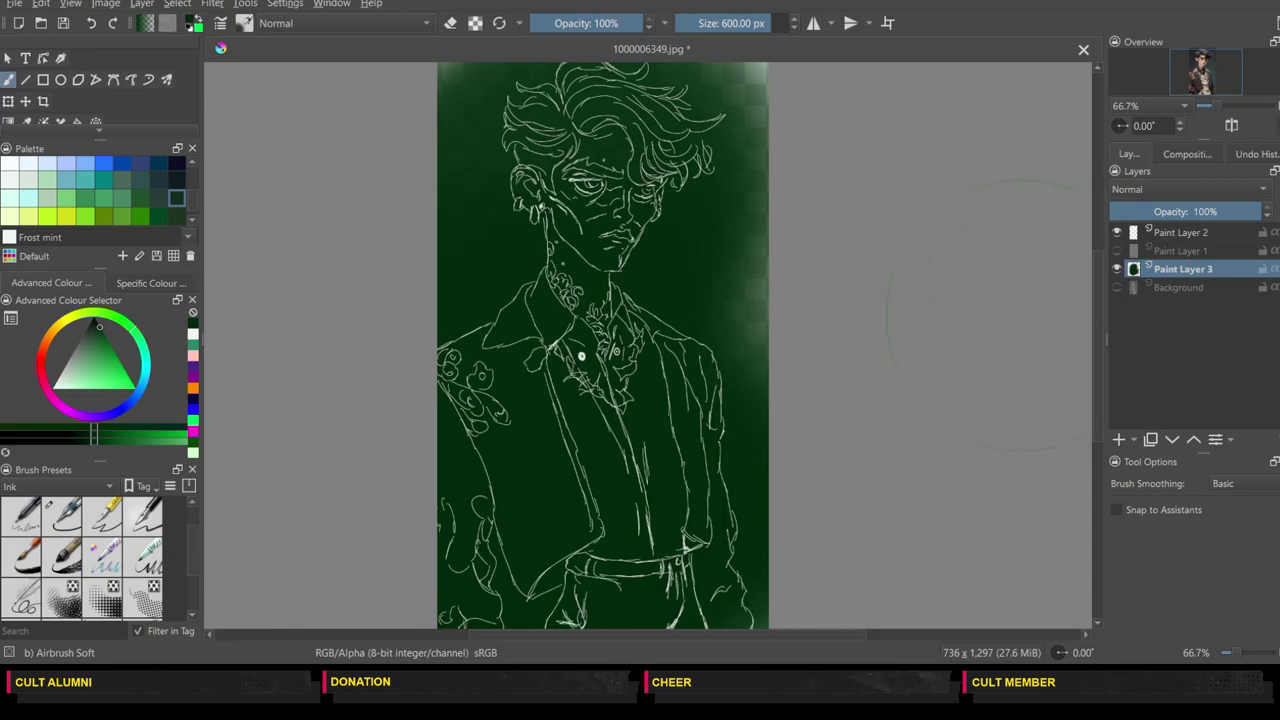
click(1116, 288)
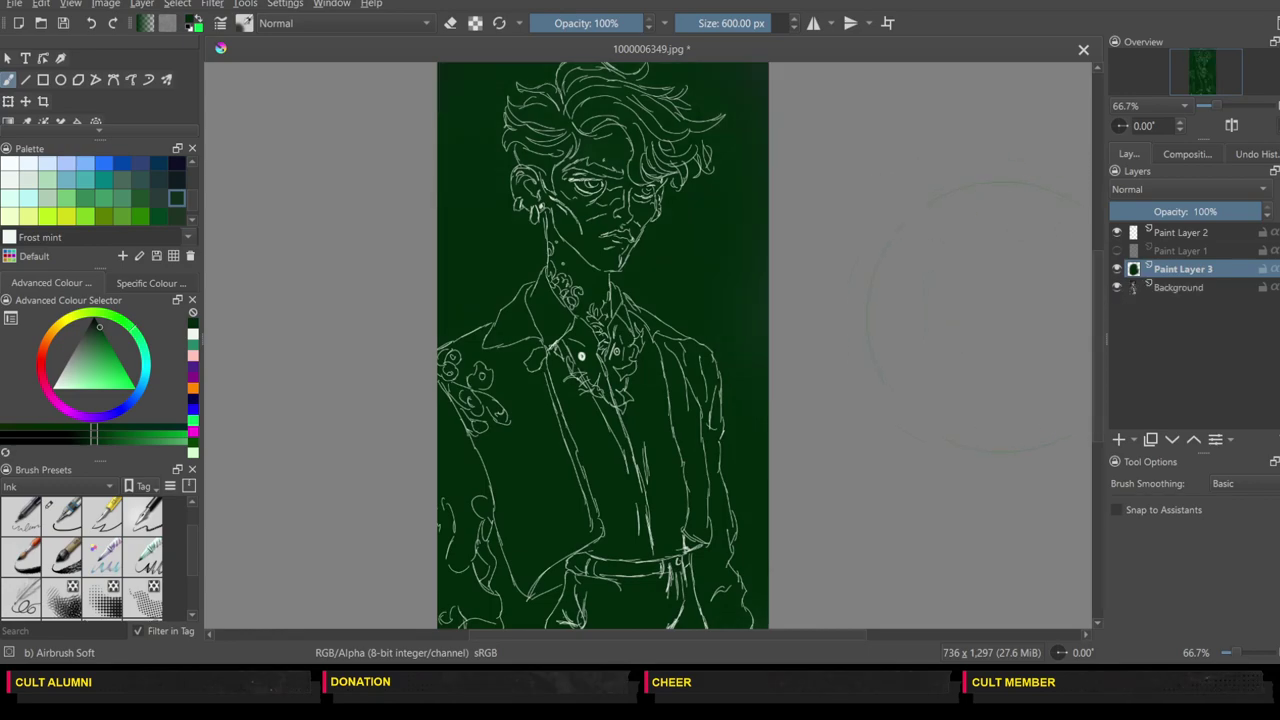